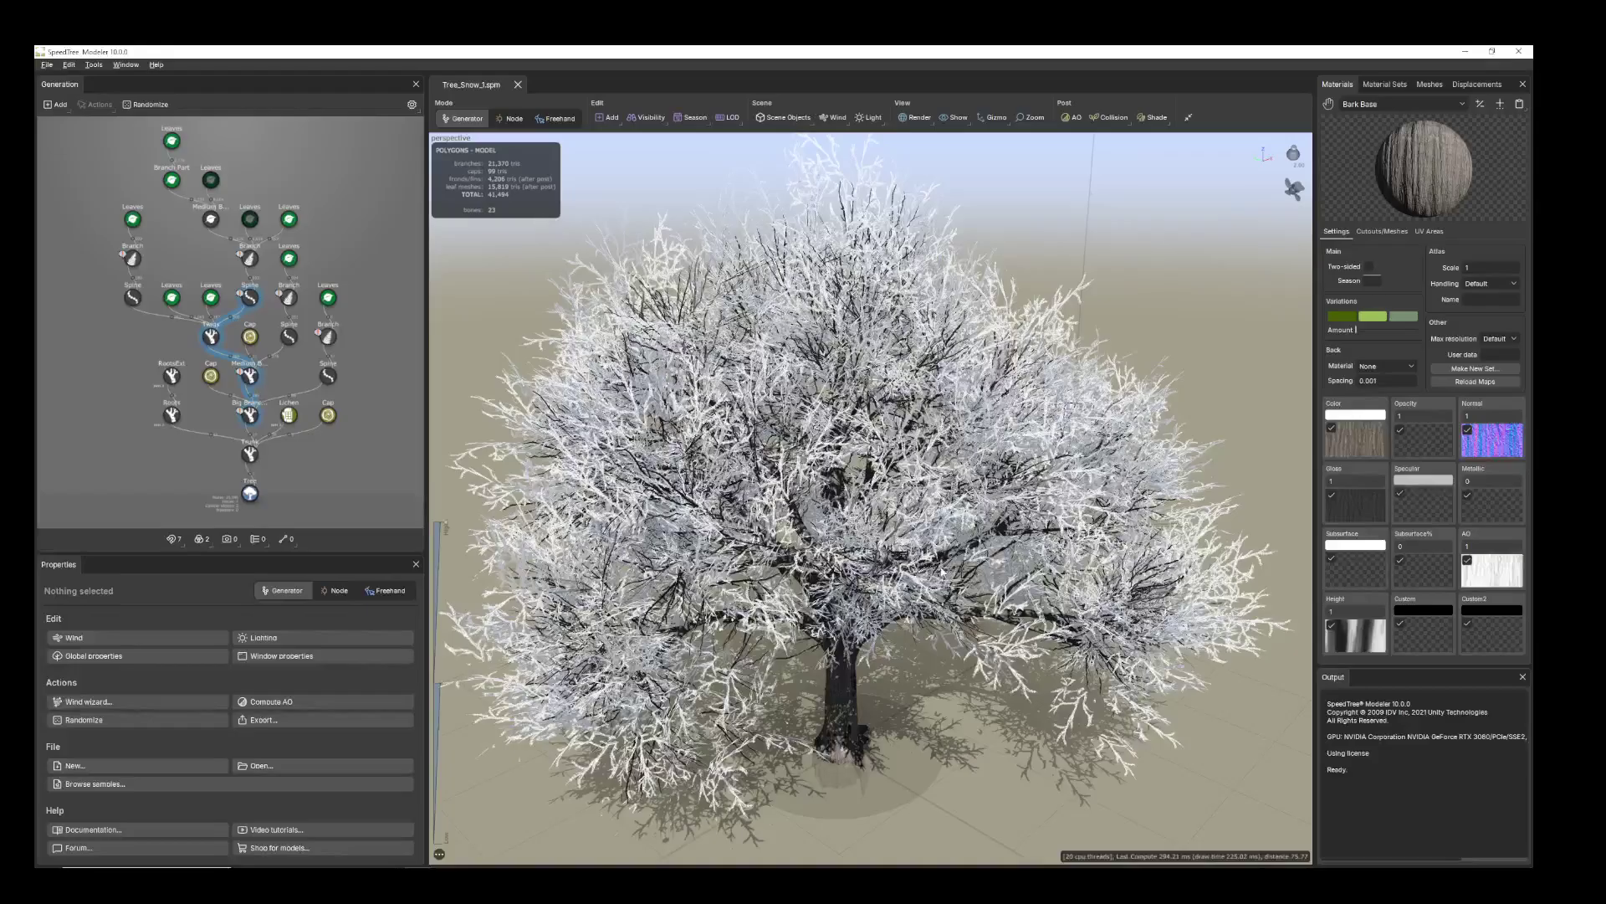
- Examine the finished snow-covered tree from several angles and distances together with its generator graph
{"action": "left_click_drag", "start_coordinate": [546, 223], "coordinate": [670, 209]}
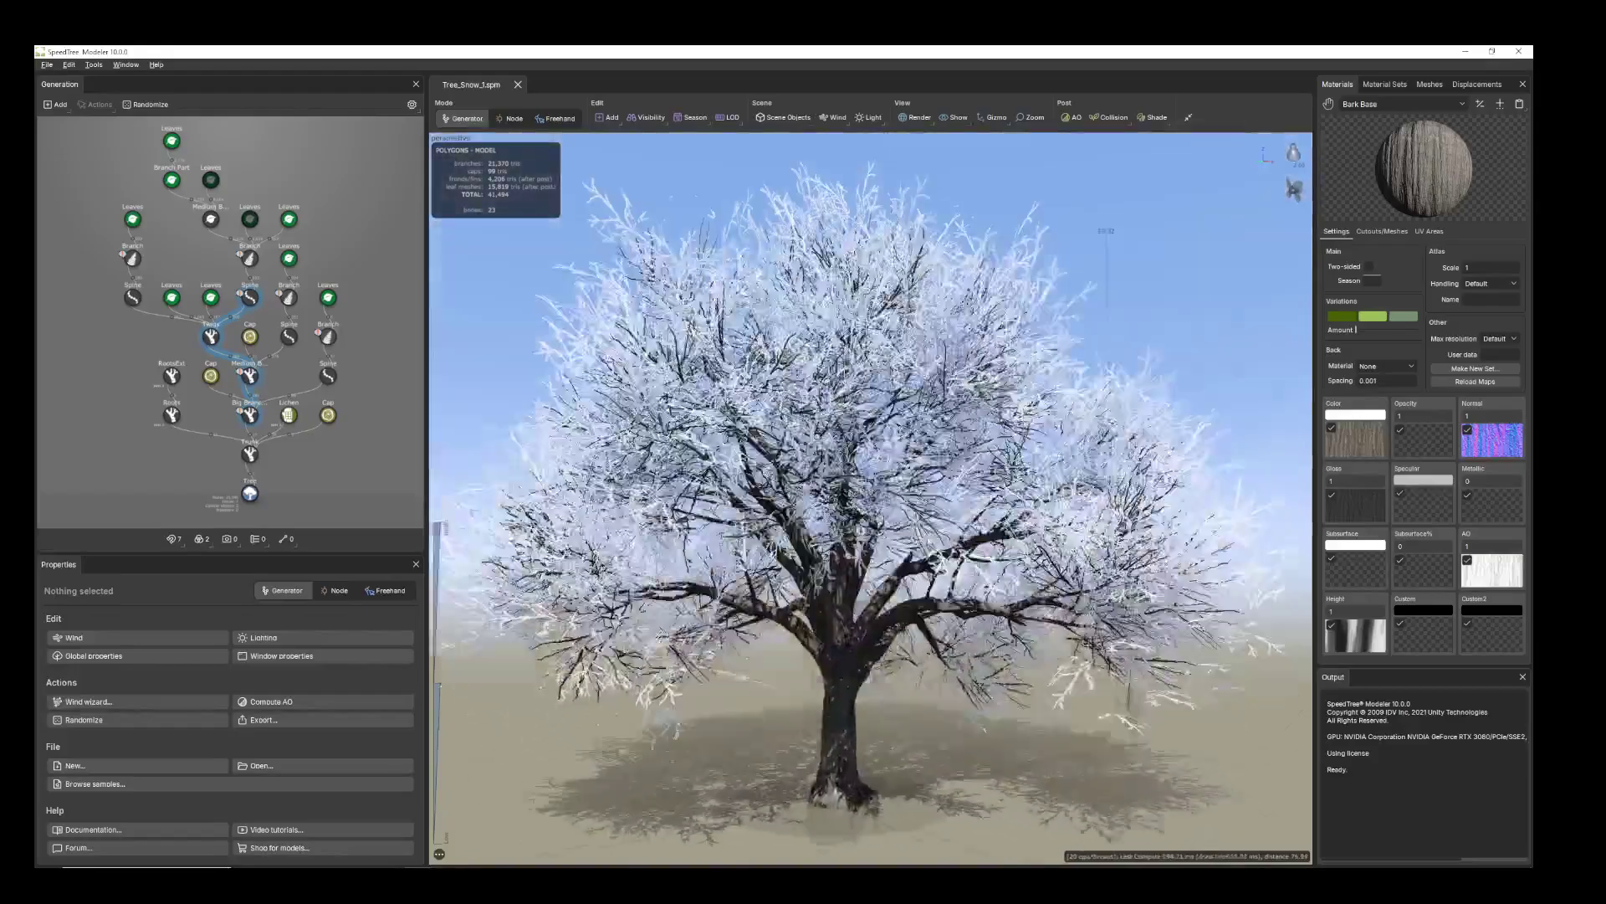
{"action": "scroll", "coordinate": [919, 486], "scroll_direction": "down", "scroll_amount": 2}
{"action": "left_click_drag", "start_coordinate": [919, 460], "coordinate": [919, 486]}
{"action": "scroll", "coordinate": [920, 488], "scroll_direction": "up", "scroll_amount": 5}
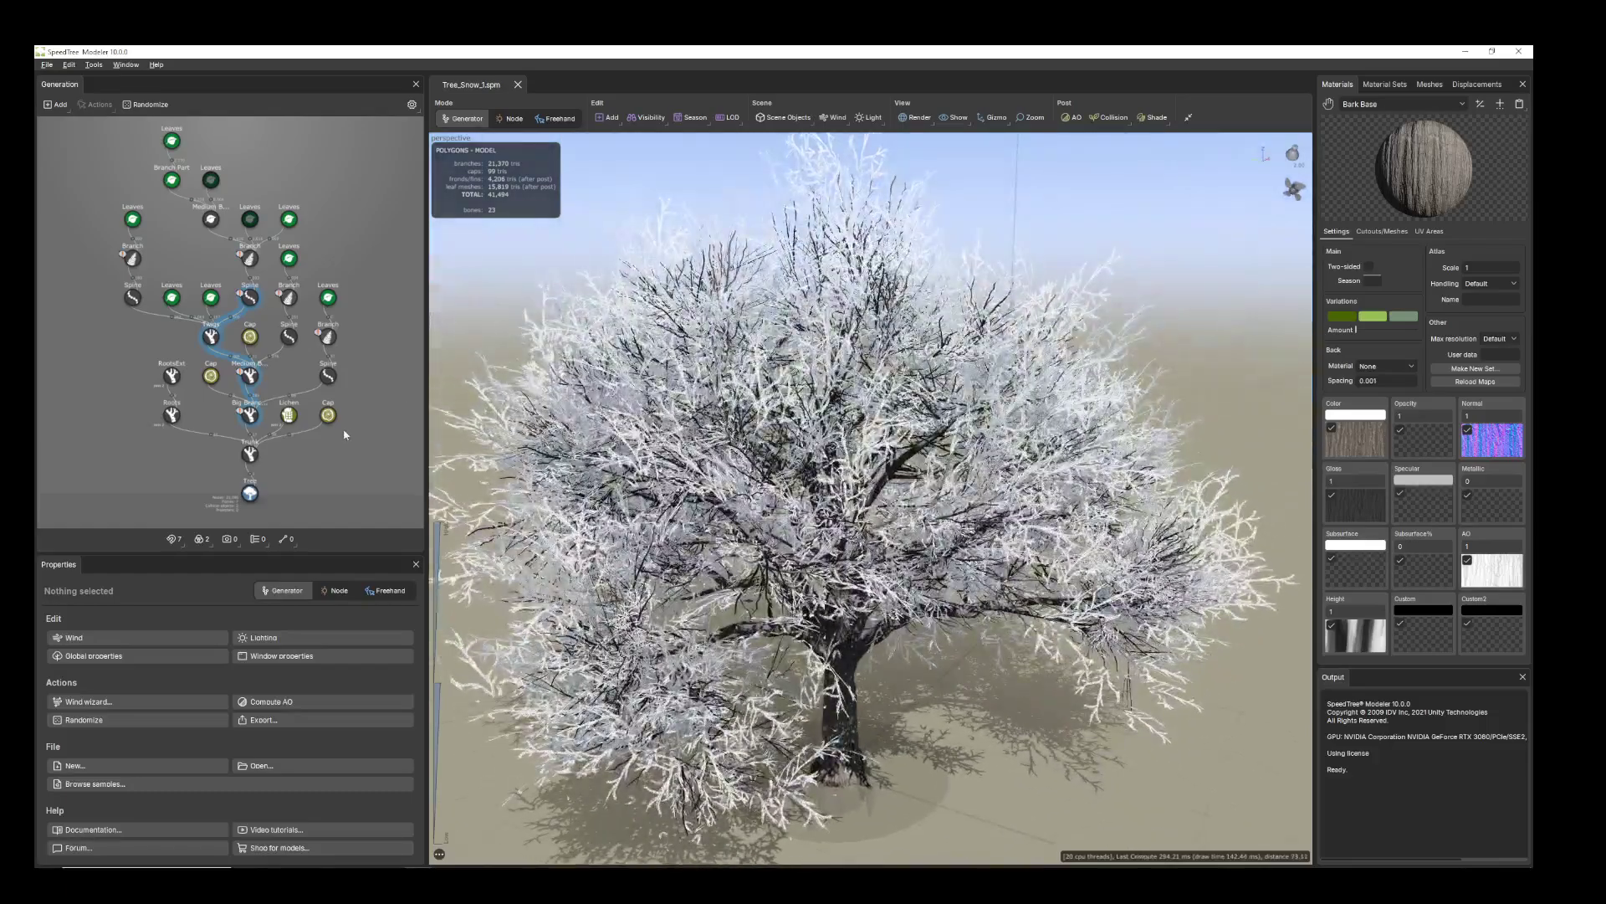
{"action": "scroll", "coordinate": [344, 435], "scroll_direction": "down", "scroll_amount": 1}
{"action": "middle_click_drag", "start_coordinate": [375, 442], "coordinate": [316, 461]}
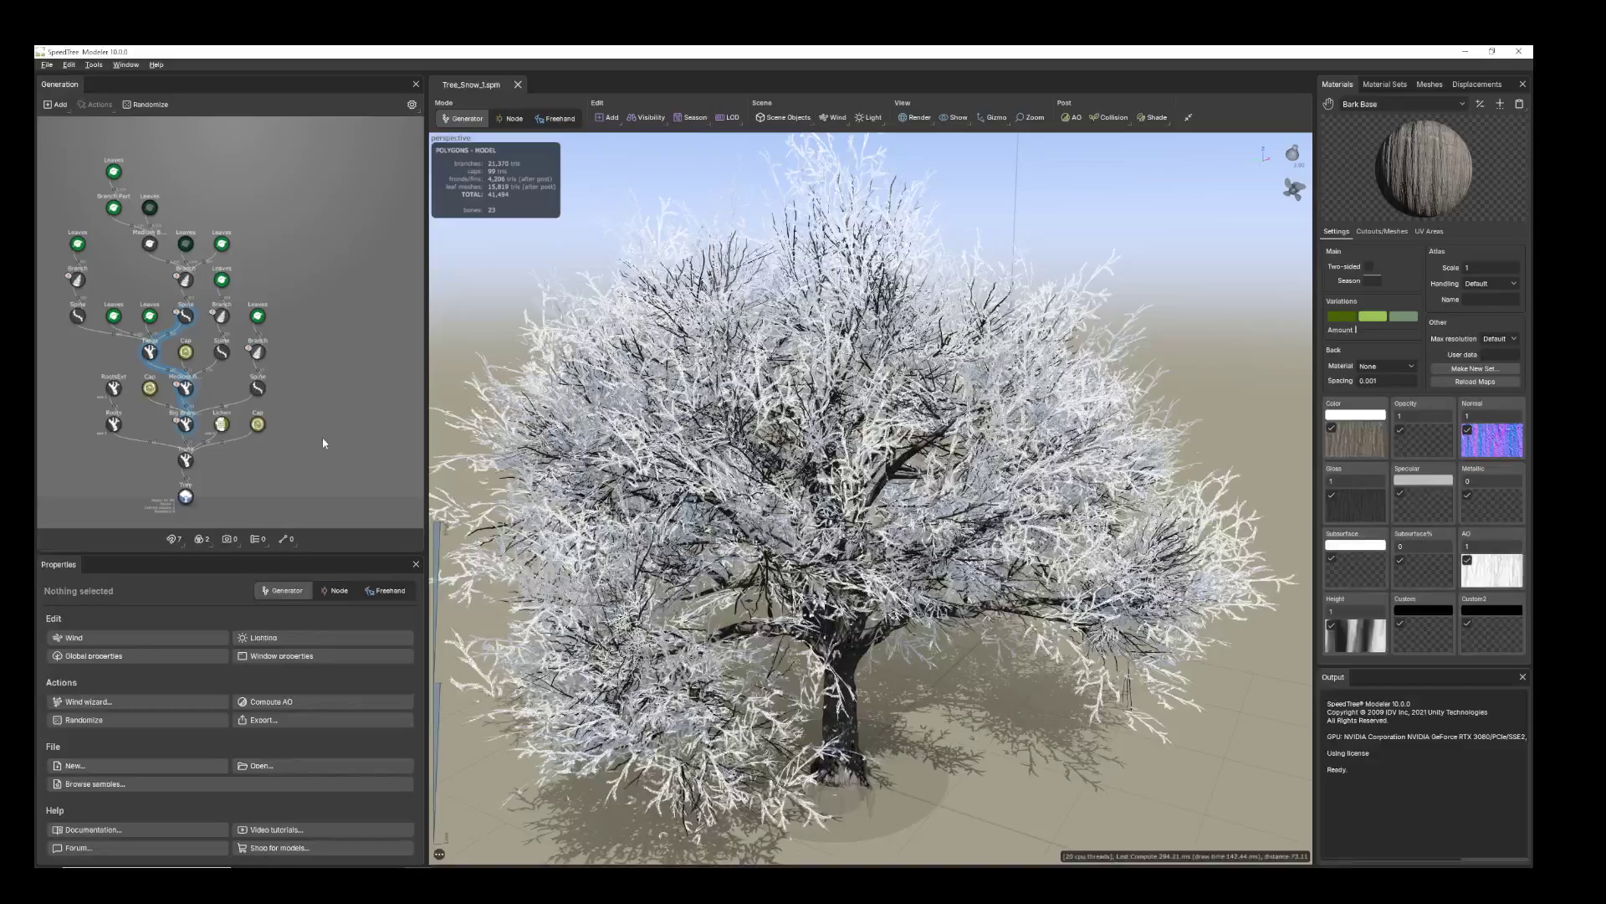
{"action": "left_click_drag", "start_coordinate": [866, 508], "coordinate": [795, 574]}
{"action": "scroll", "coordinate": [829, 523], "scroll_direction": "down", "scroll_amount": 5}
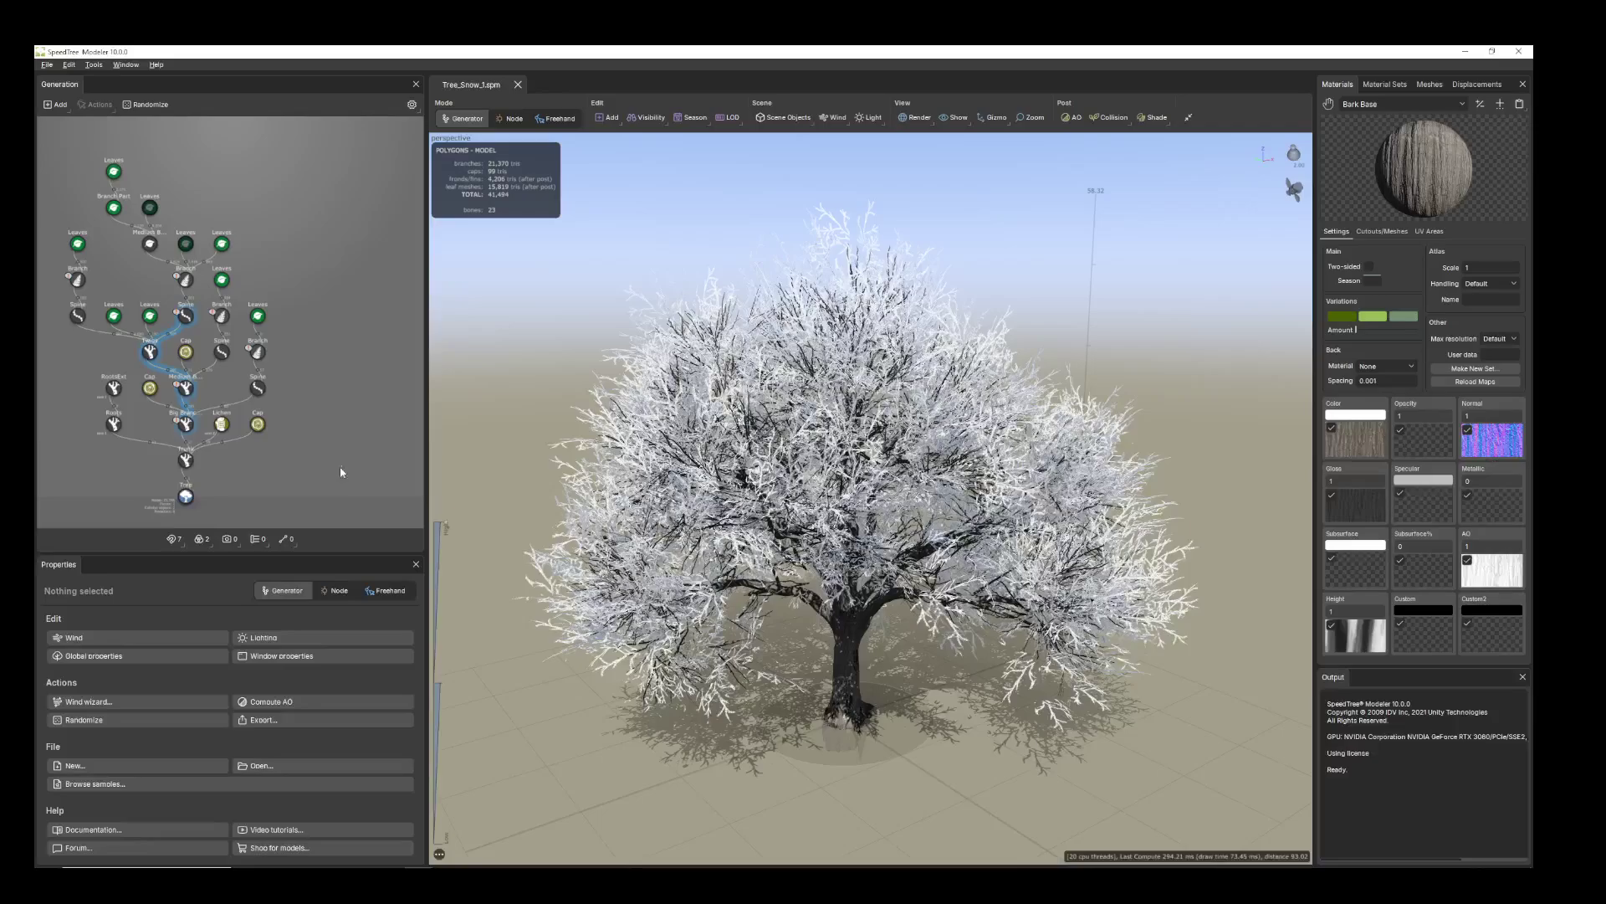
- Select all generators of the existing tree and hide them, including the two leftover Leaves generators
{"action": "left_click_drag", "start_coordinate": [341, 472], "coordinate": [43, 136]}
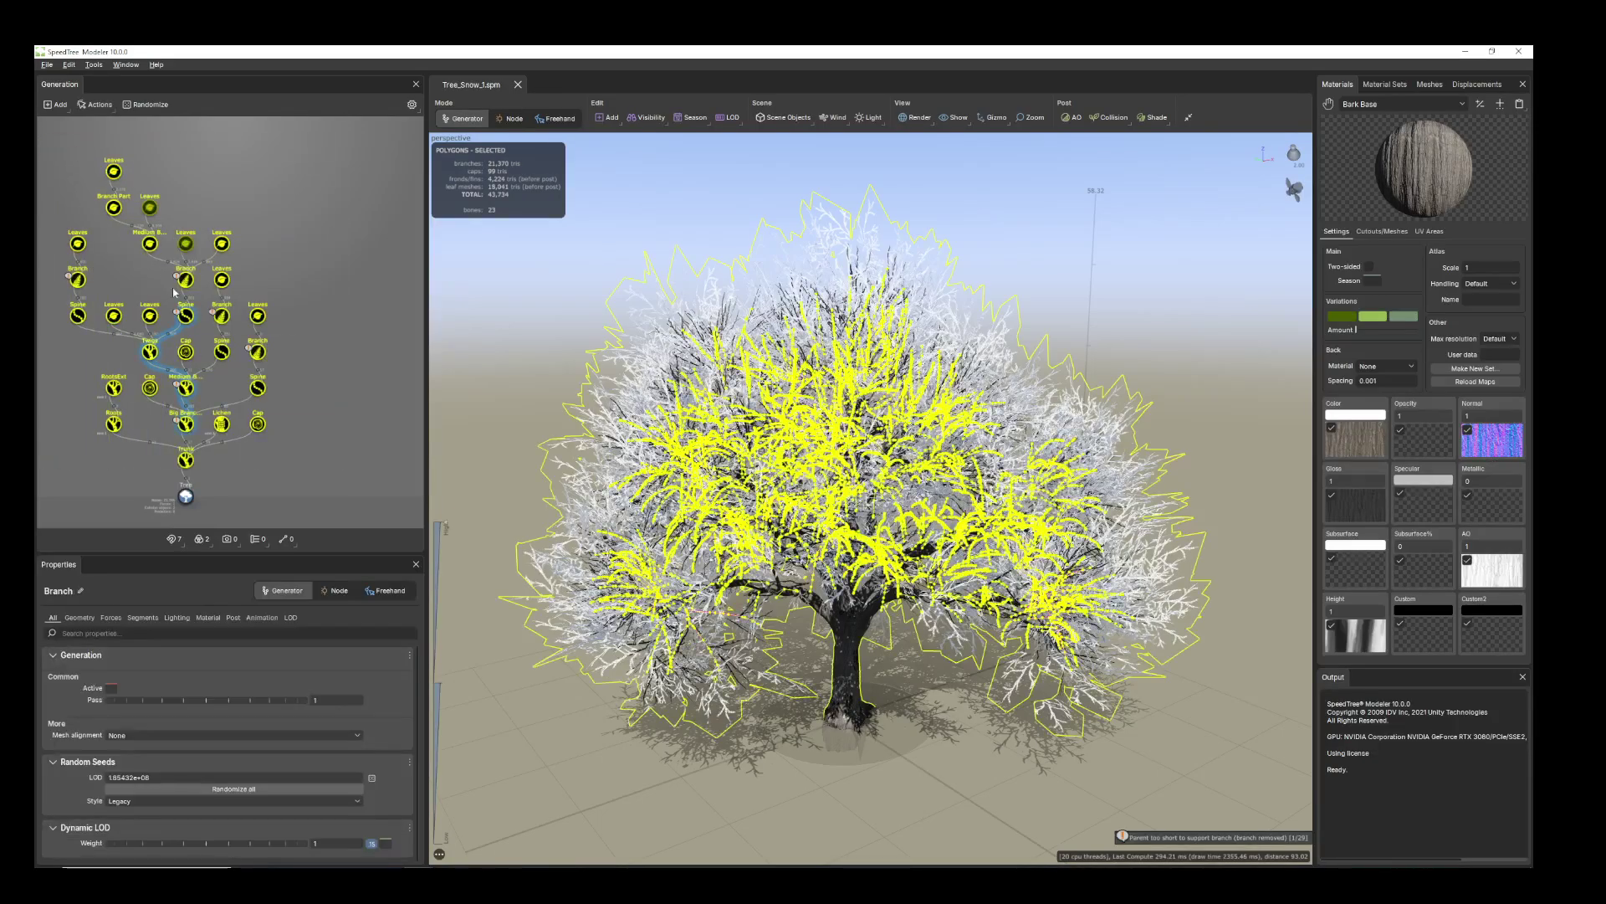
{"action": "left_click", "coordinate": [150, 206]}
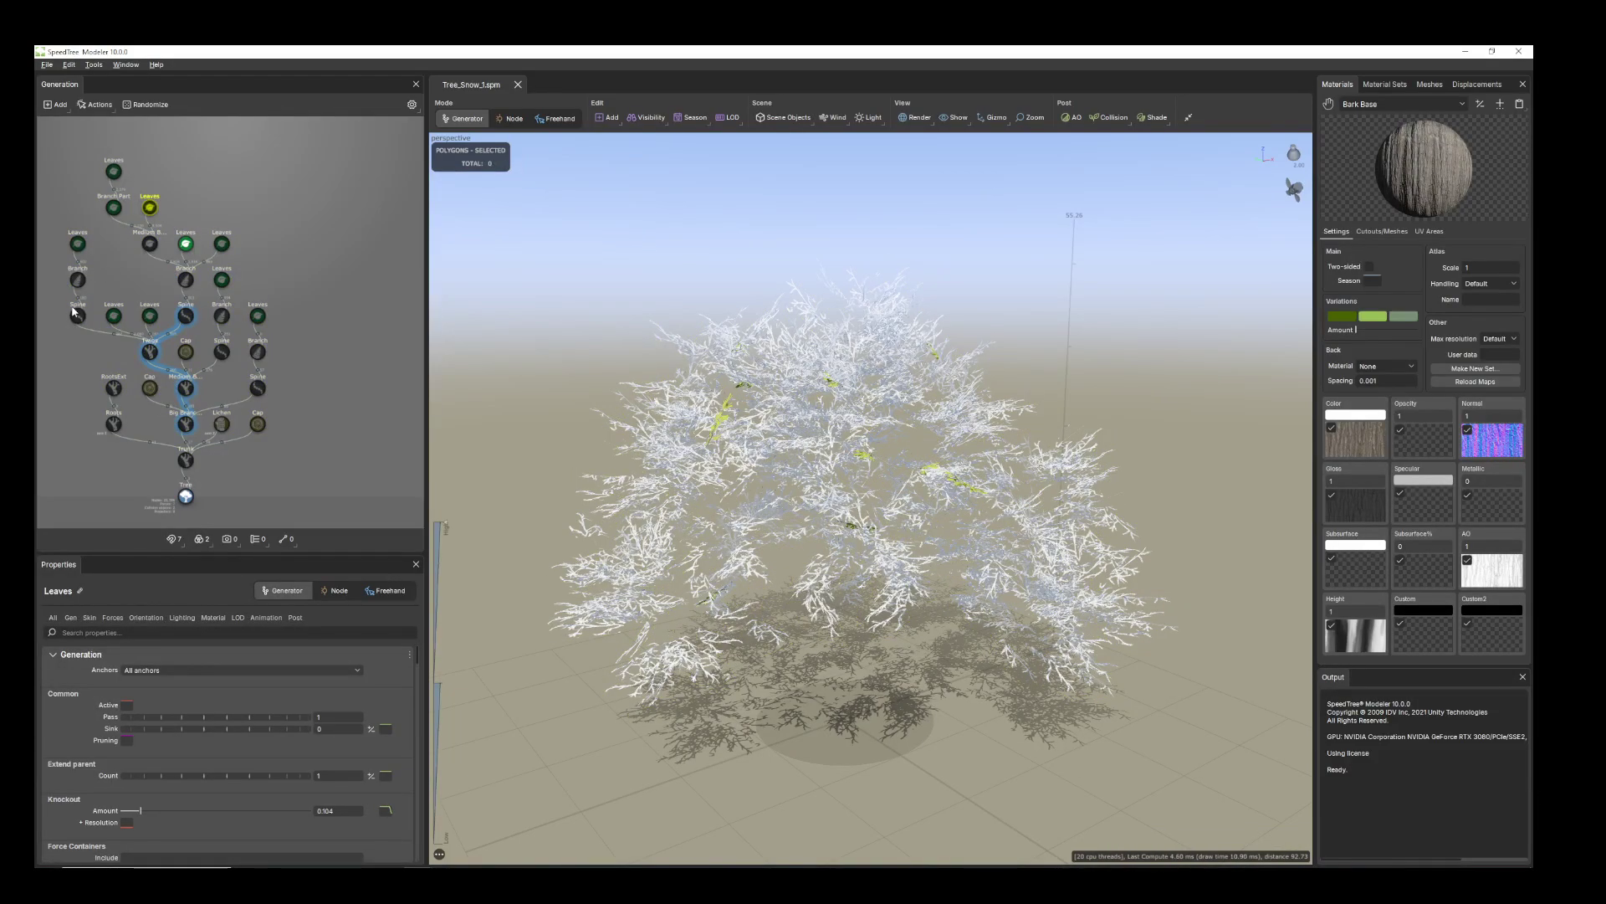
{"action": "left_click", "coordinate": [186, 242]}
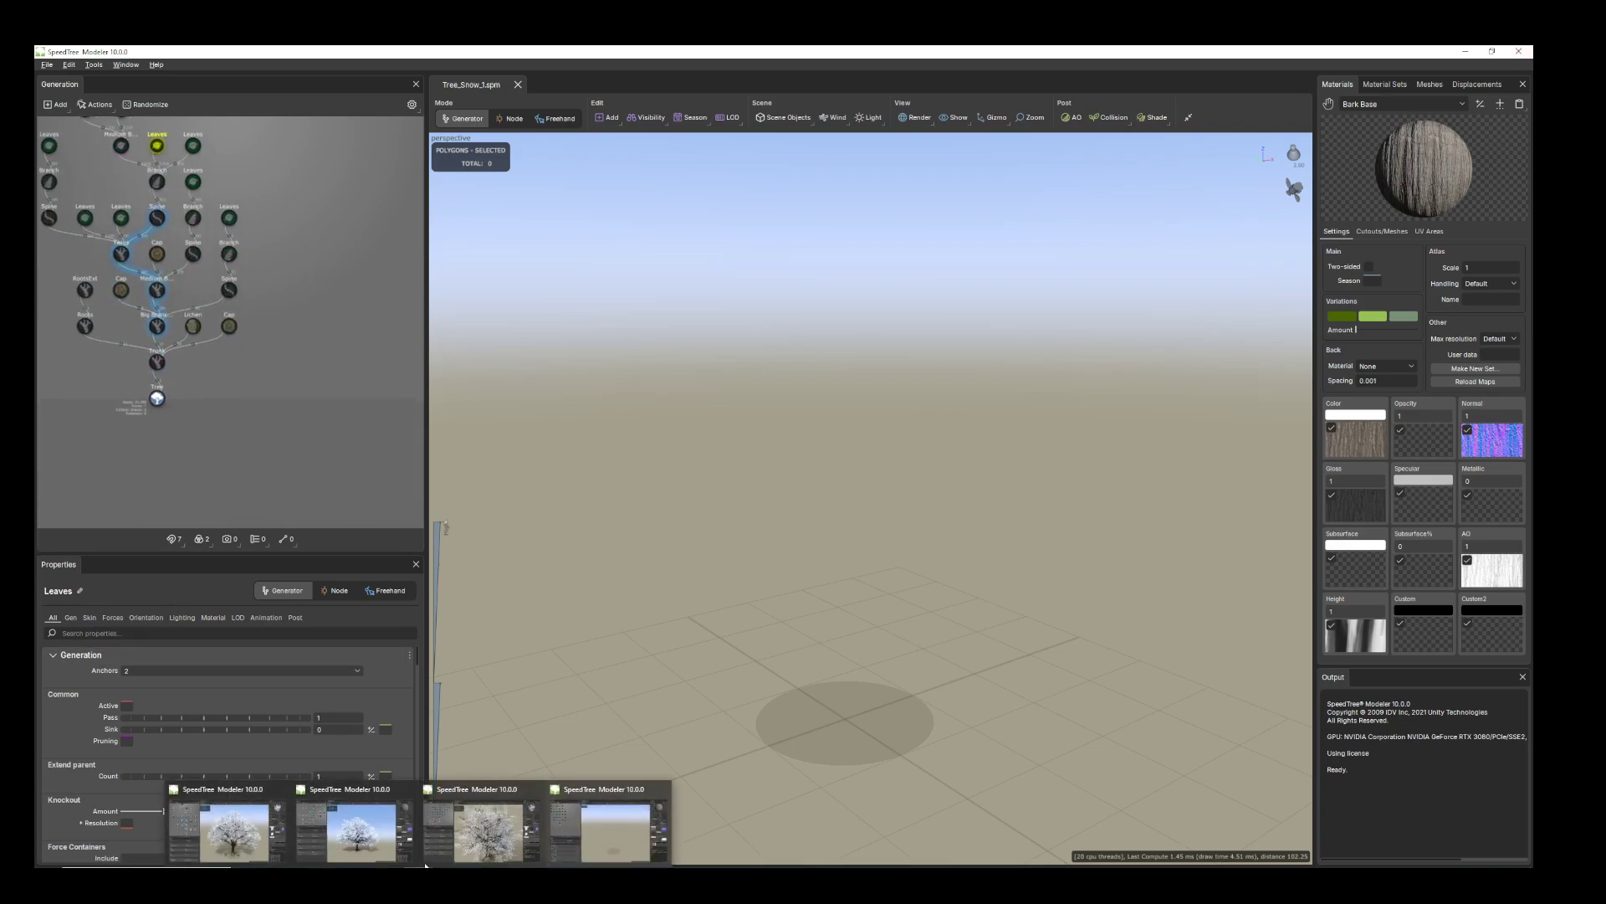
- Compare the other open snow tree variants, including Tree_Snow_2 and Tree_Snow_3, and return to the Tree_Snow_1 window with the hidden tree
{"action": "left_click", "coordinate": [375, 844]}
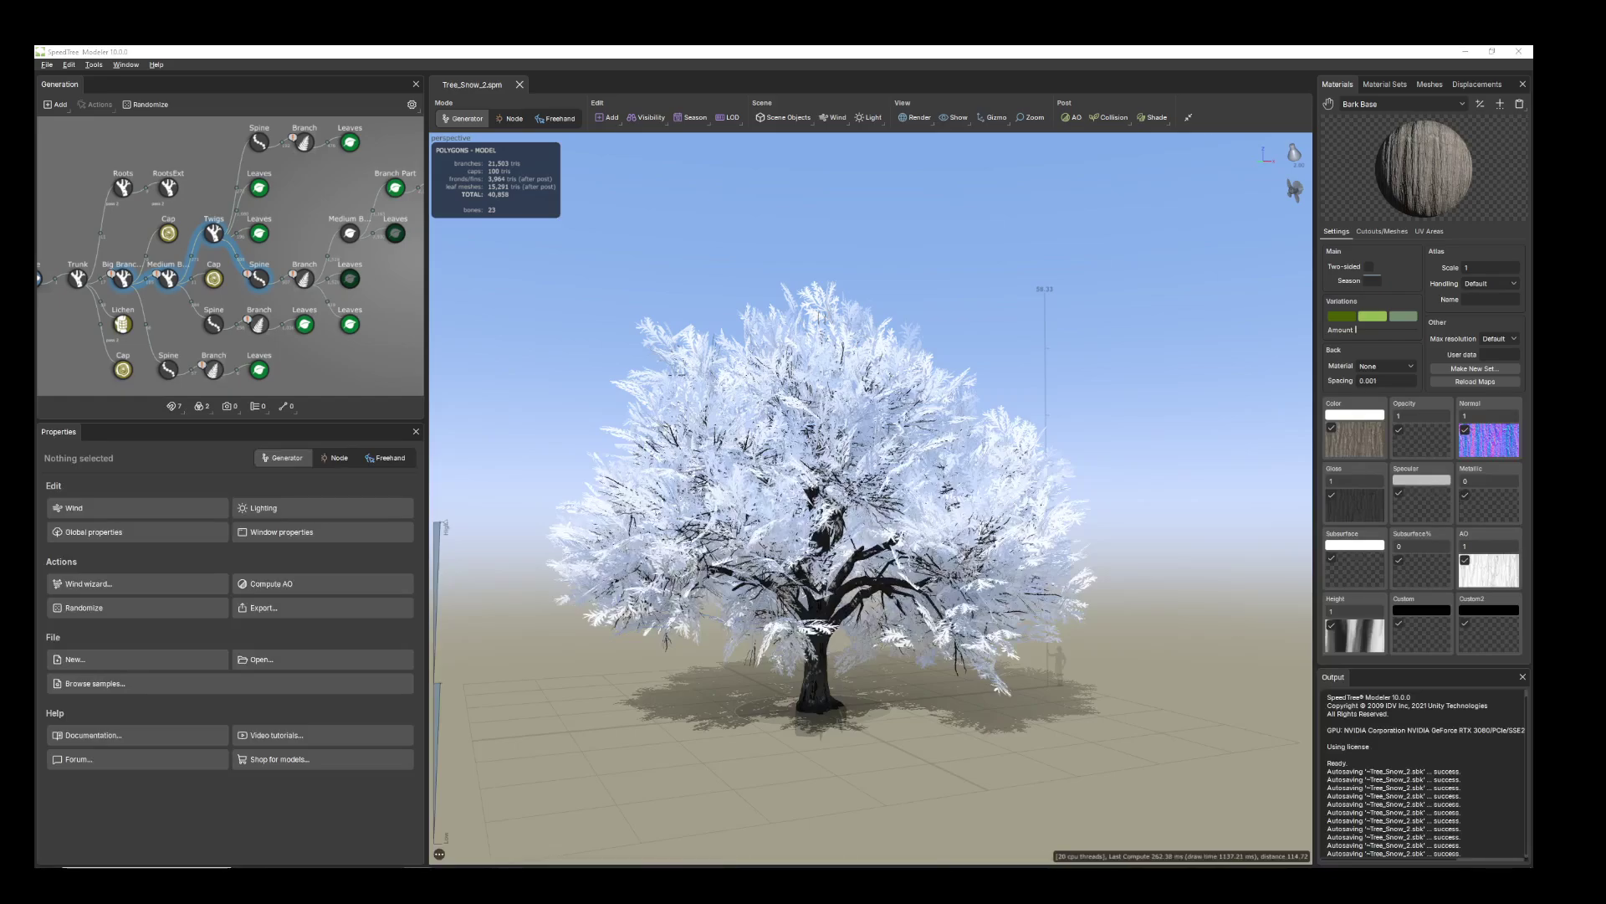
{"action": "mouse_move", "coordinate": [422, 867]}
{"action": "left_click", "coordinate": [497, 840]}
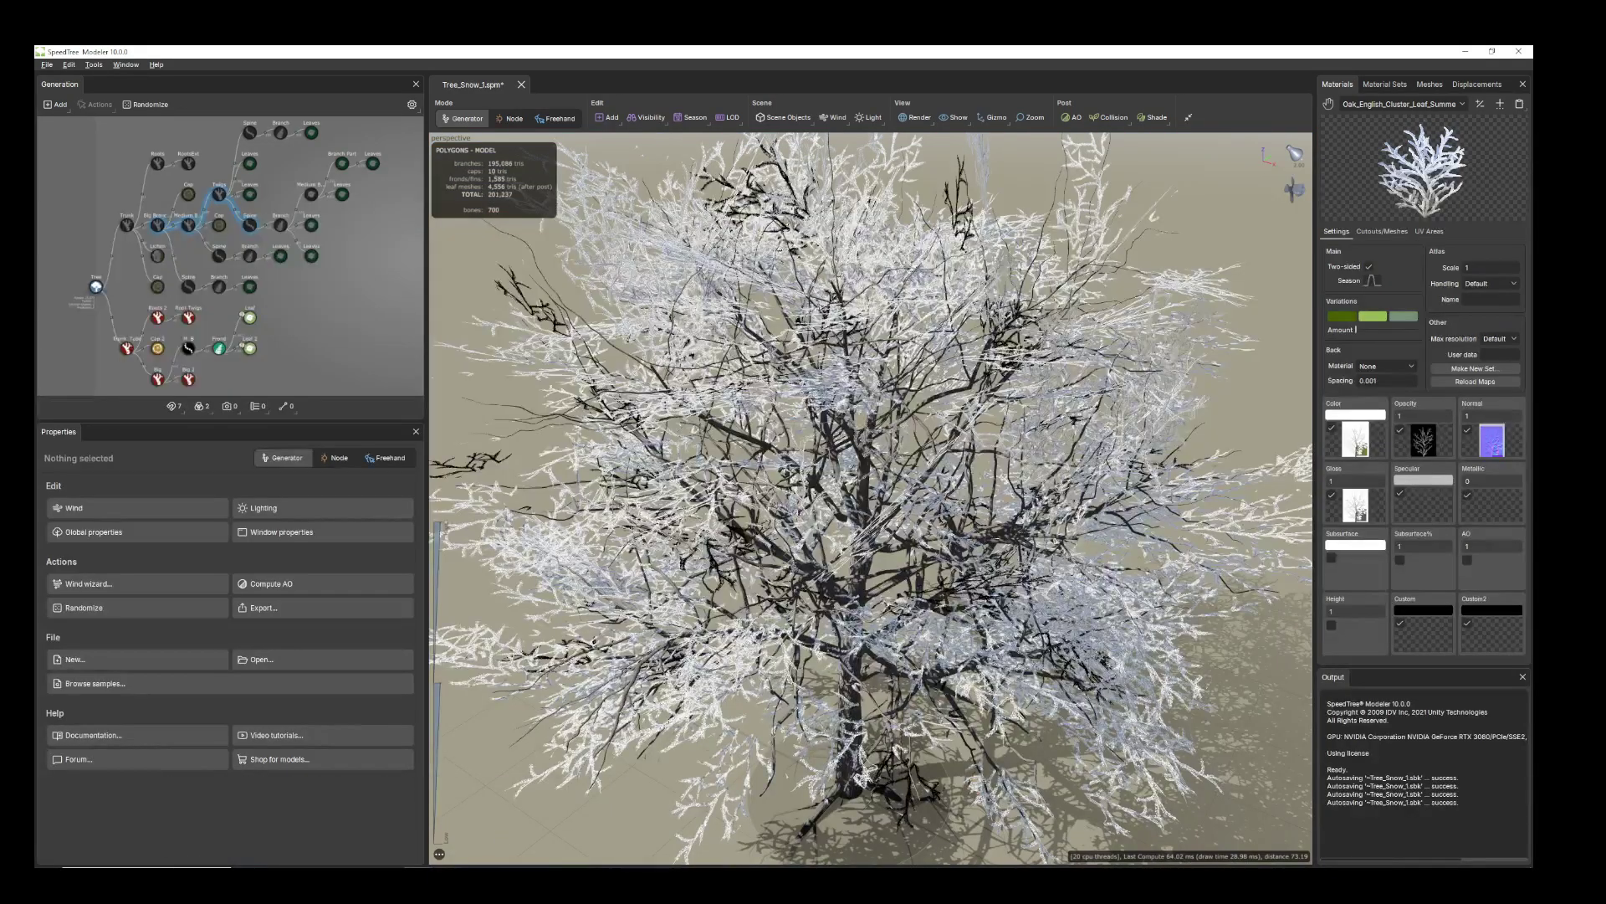
{"action": "left_click", "coordinate": [249, 839]}
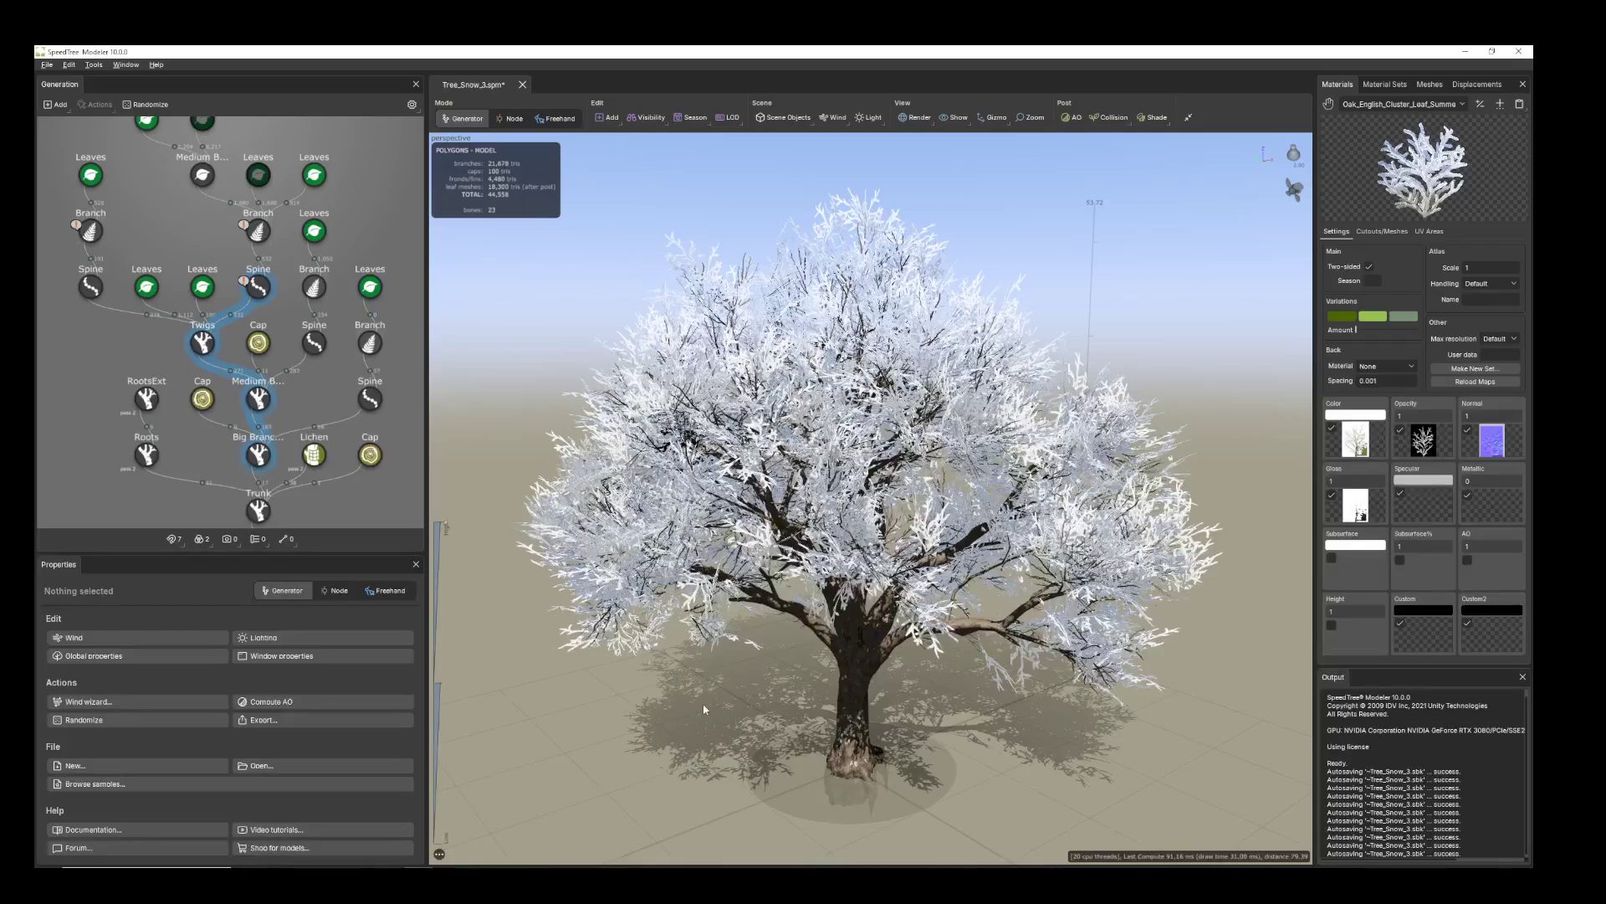
{"action": "mouse_move", "coordinate": [621, 743]}
{"action": "left_mouse_down"}
{"action": "mouse_move", "coordinate": [642, 742]}
{"action": "mouse_move", "coordinate": [617, 734]}
{"action": "left_mouse_up"}
{"action": "scroll", "coordinate": [736, 730], "scroll_direction": "up", "scroll_amount": 2}
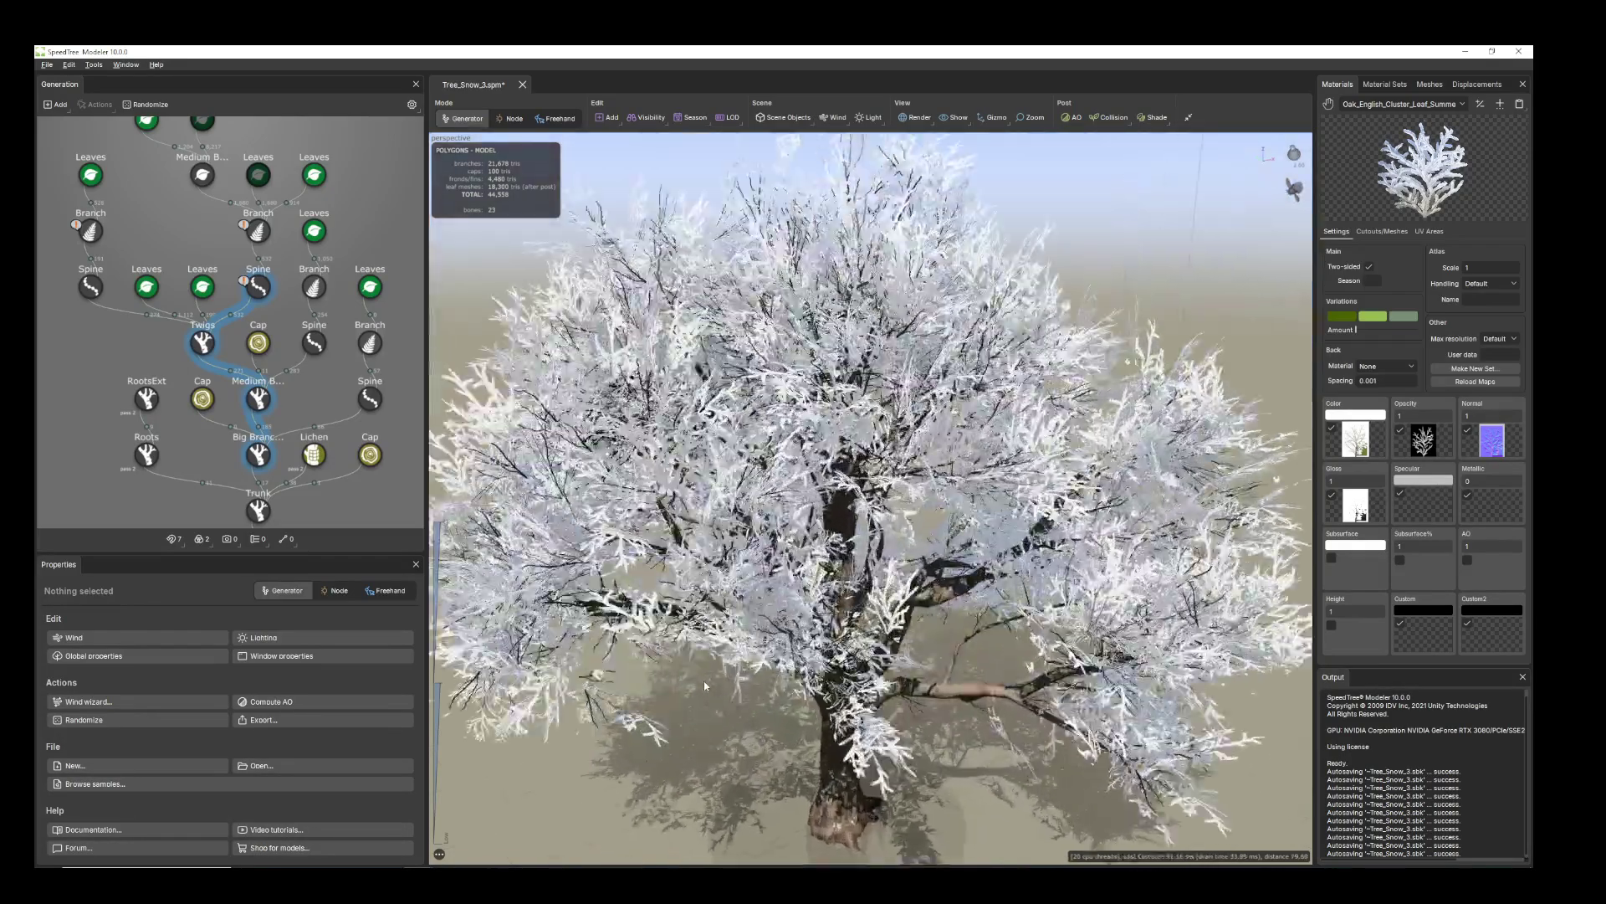
{"action": "mouse_move", "coordinate": [419, 867]}
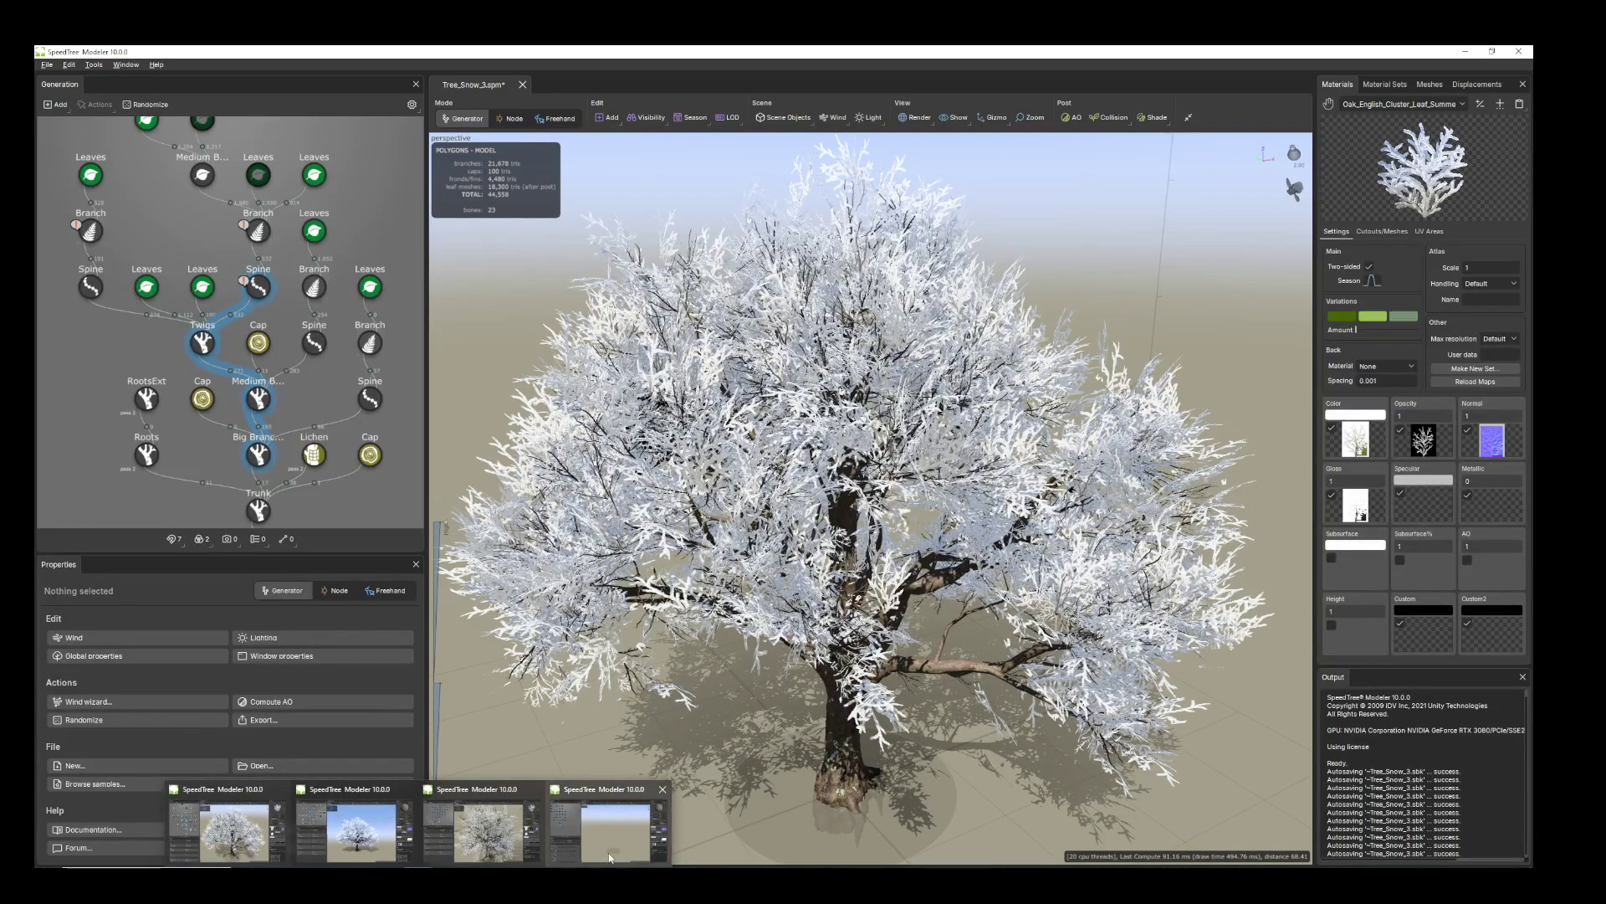
{"action": "left_click", "coordinate": [608, 828]}
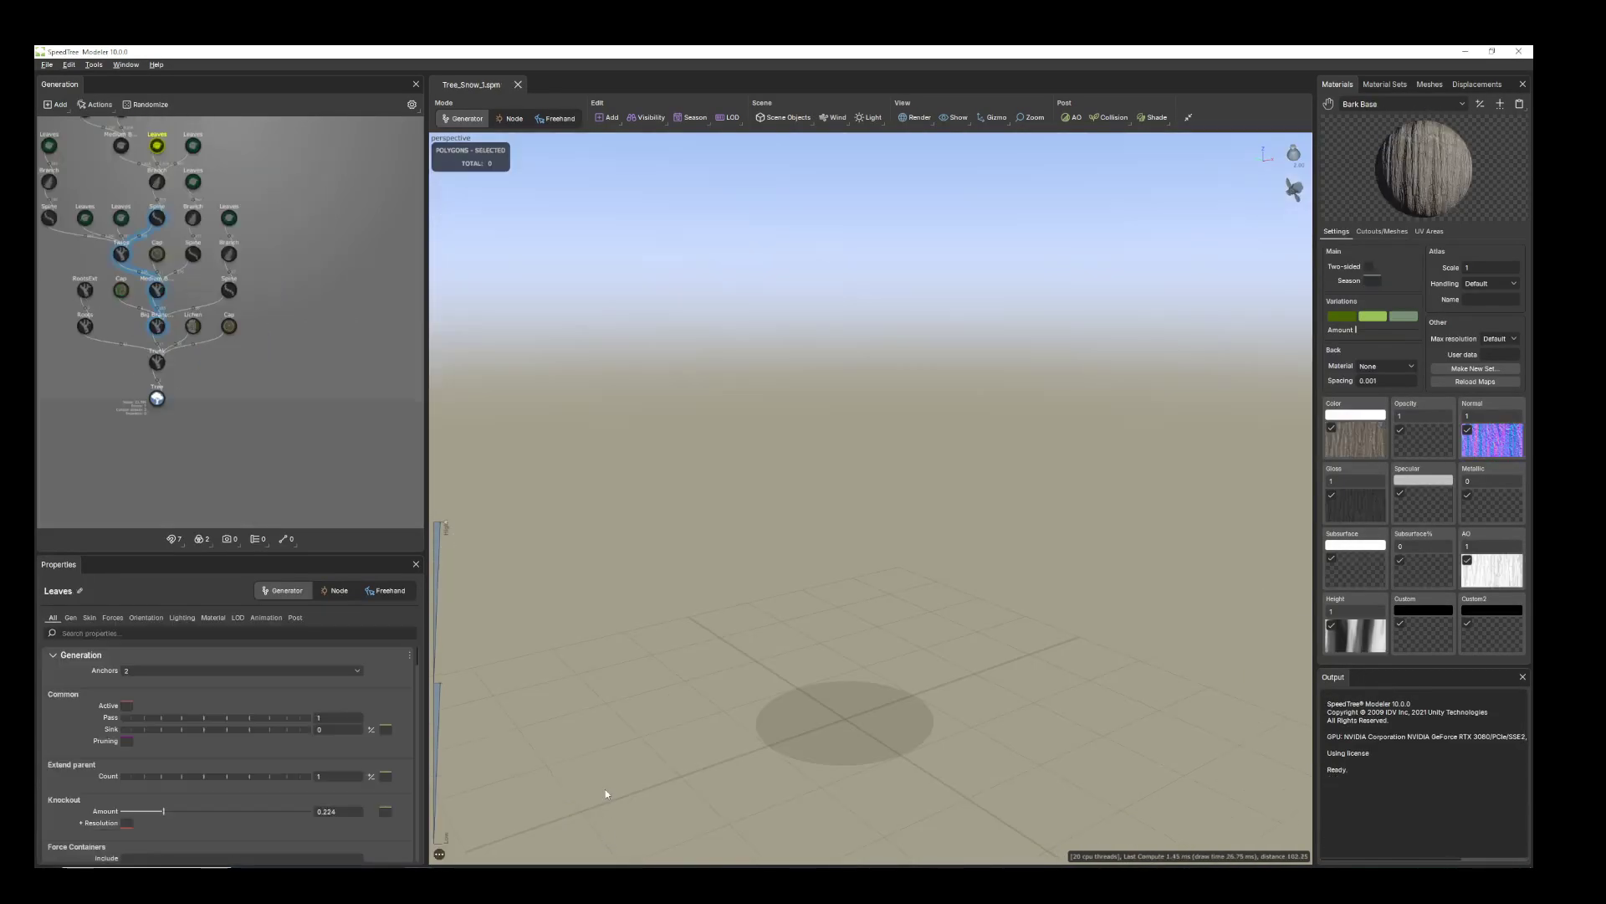
- Add a Tube trunk generator to the Tree node
{"action": "left_click", "coordinate": [157, 398]}
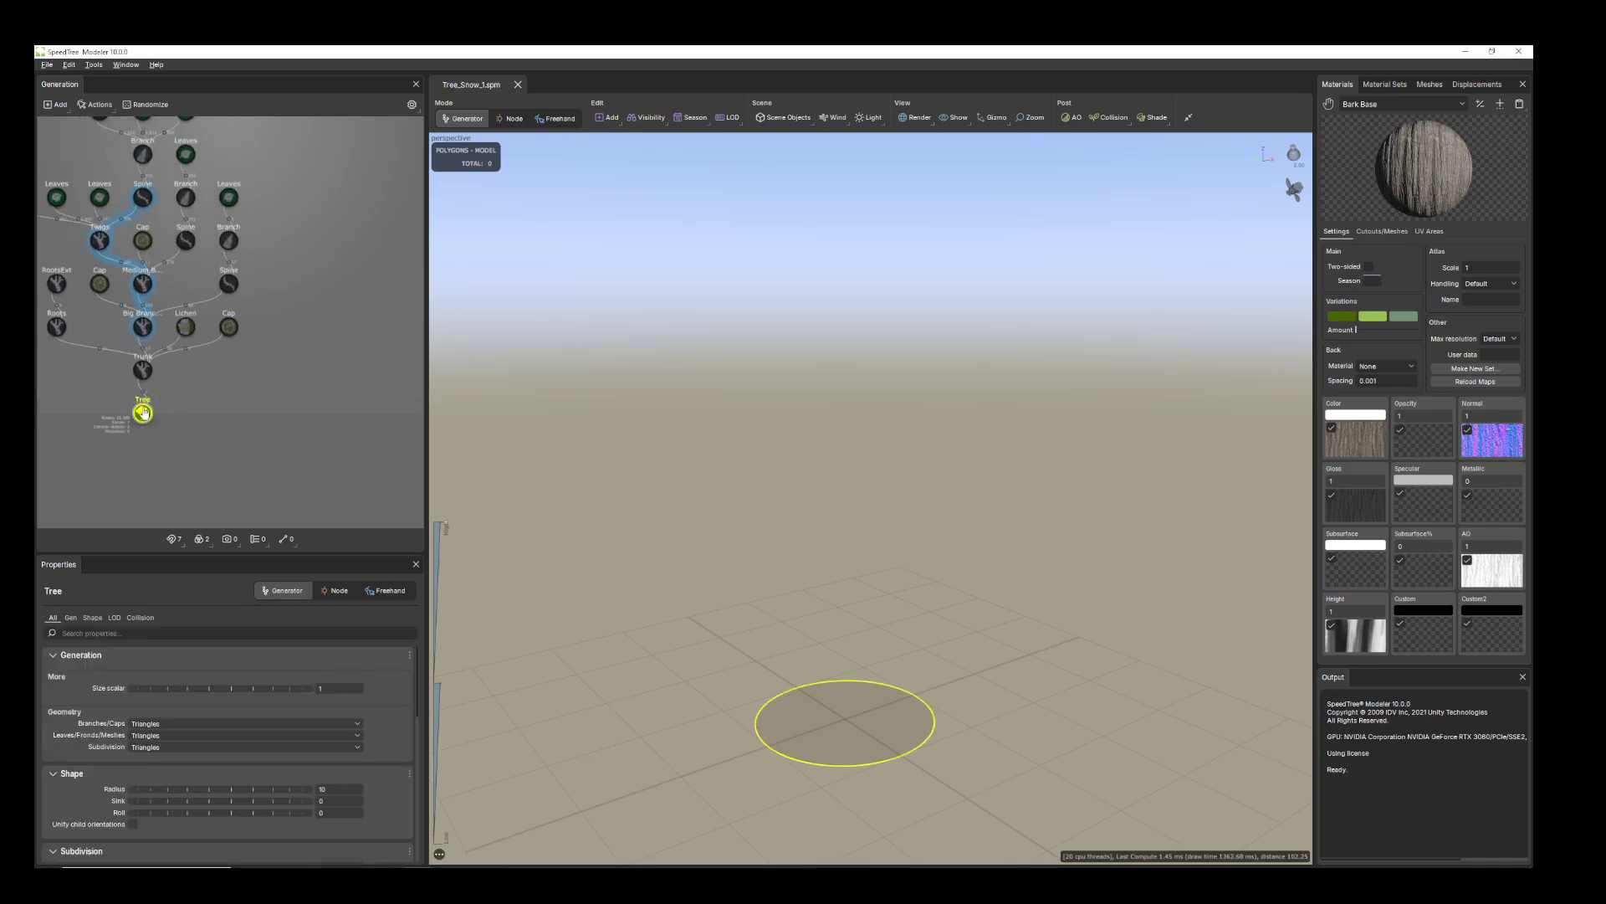
{"action": "right_click", "coordinate": [143, 412]}
{"action": "mouse_move", "coordinate": [225, 62]}
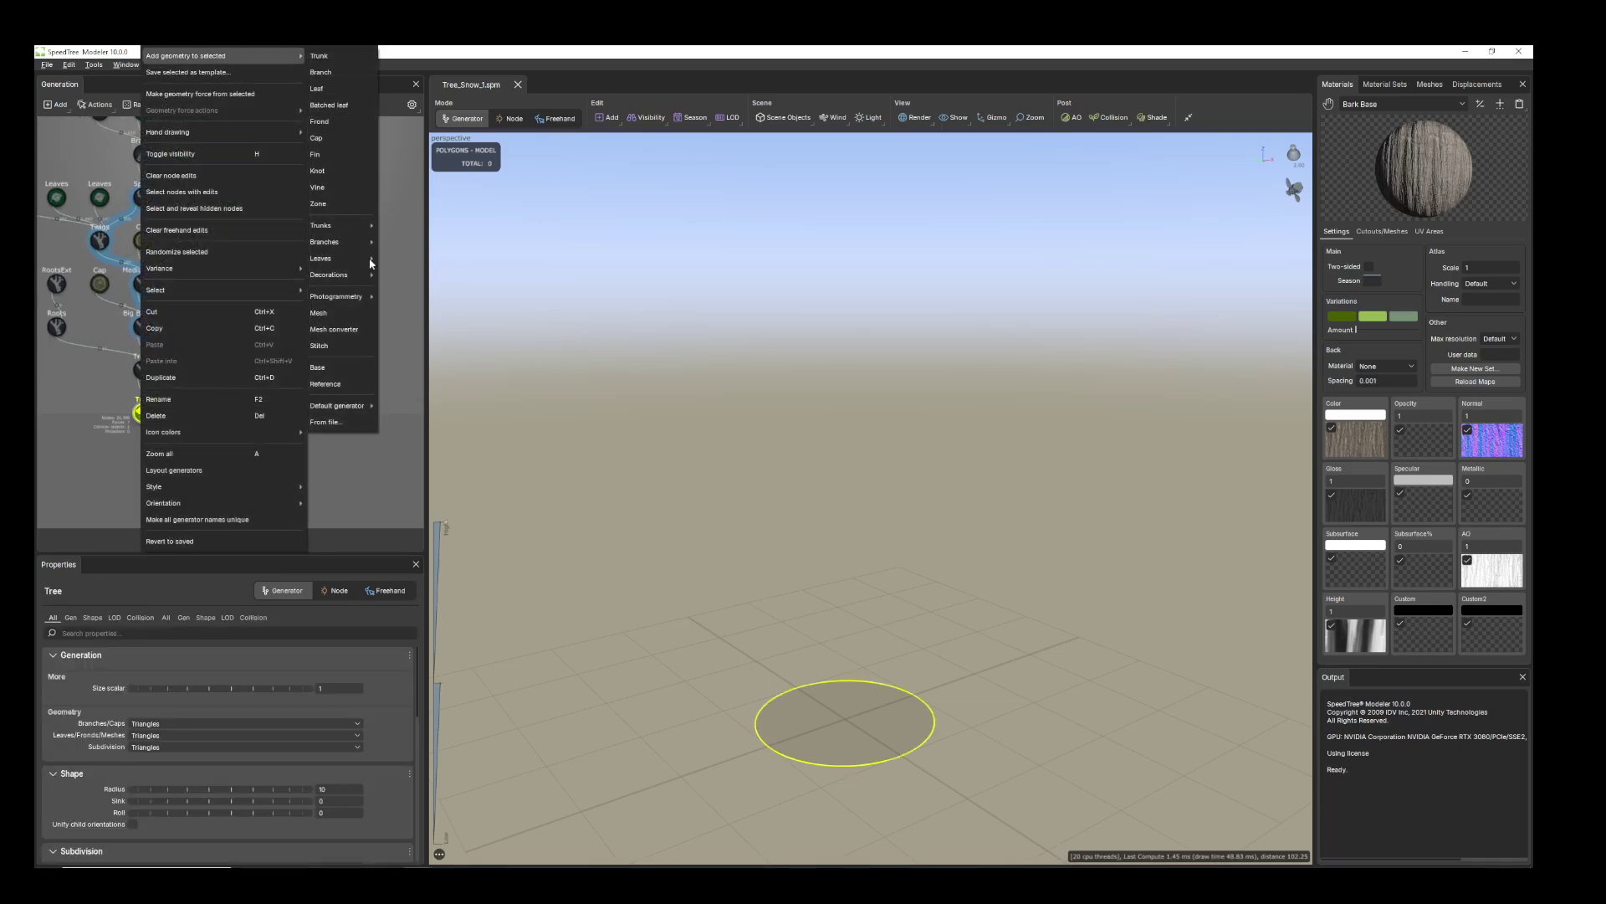
{"action": "mouse_move", "coordinate": [352, 226]}
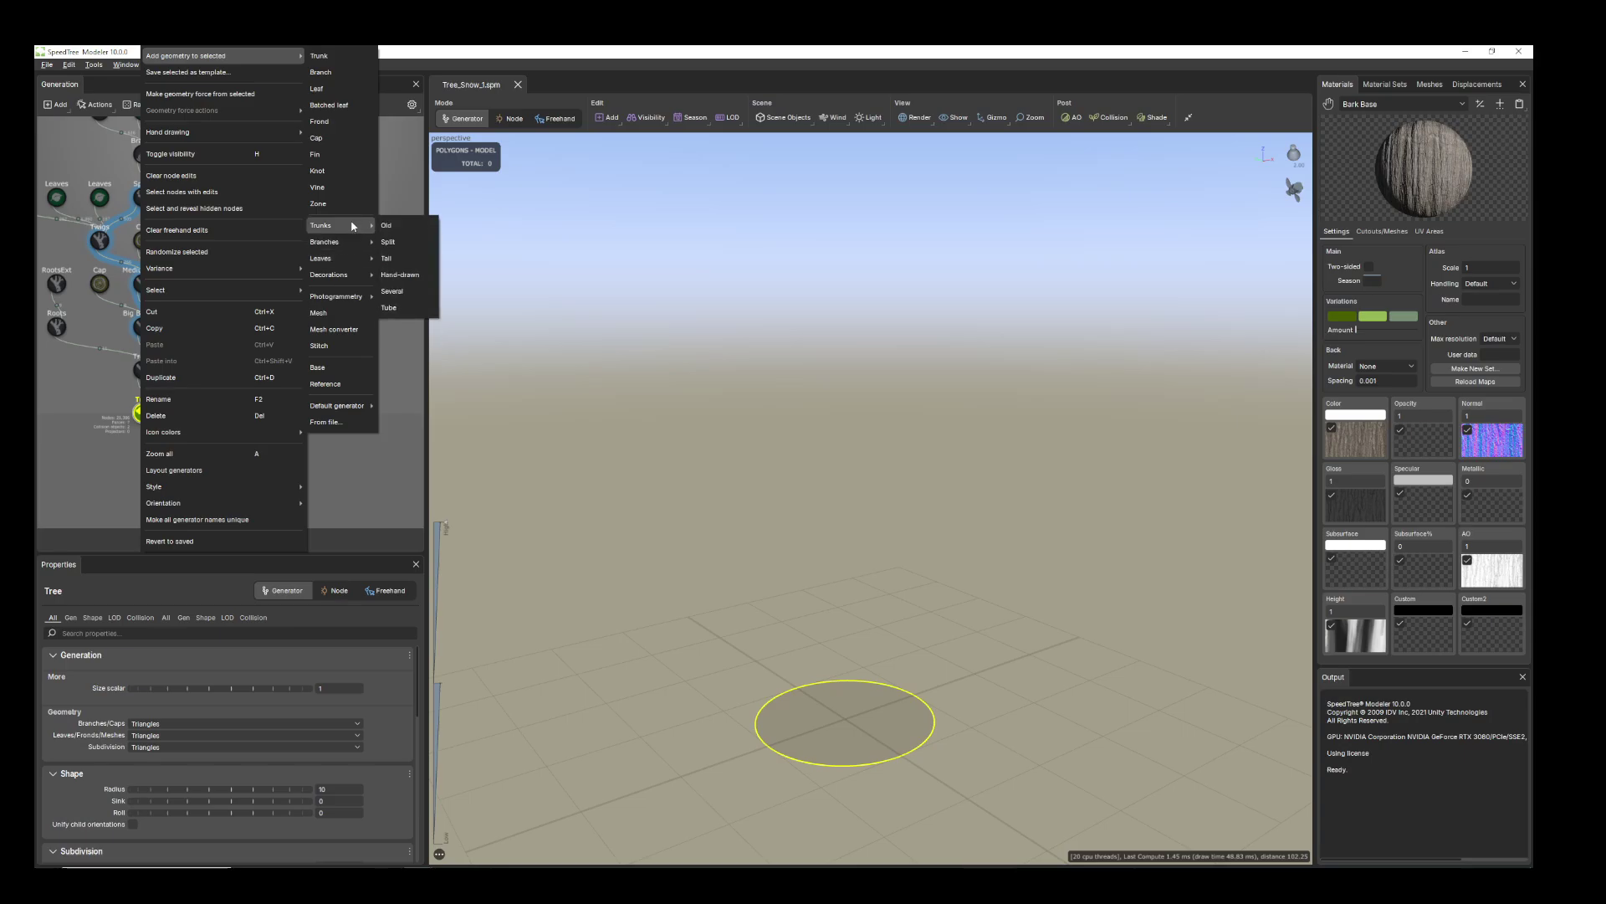
{"action": "left_click", "coordinate": [405, 308]}
{"action": "scroll", "coordinate": [866, 605], "scroll_direction": "up", "scroll_amount": 3}
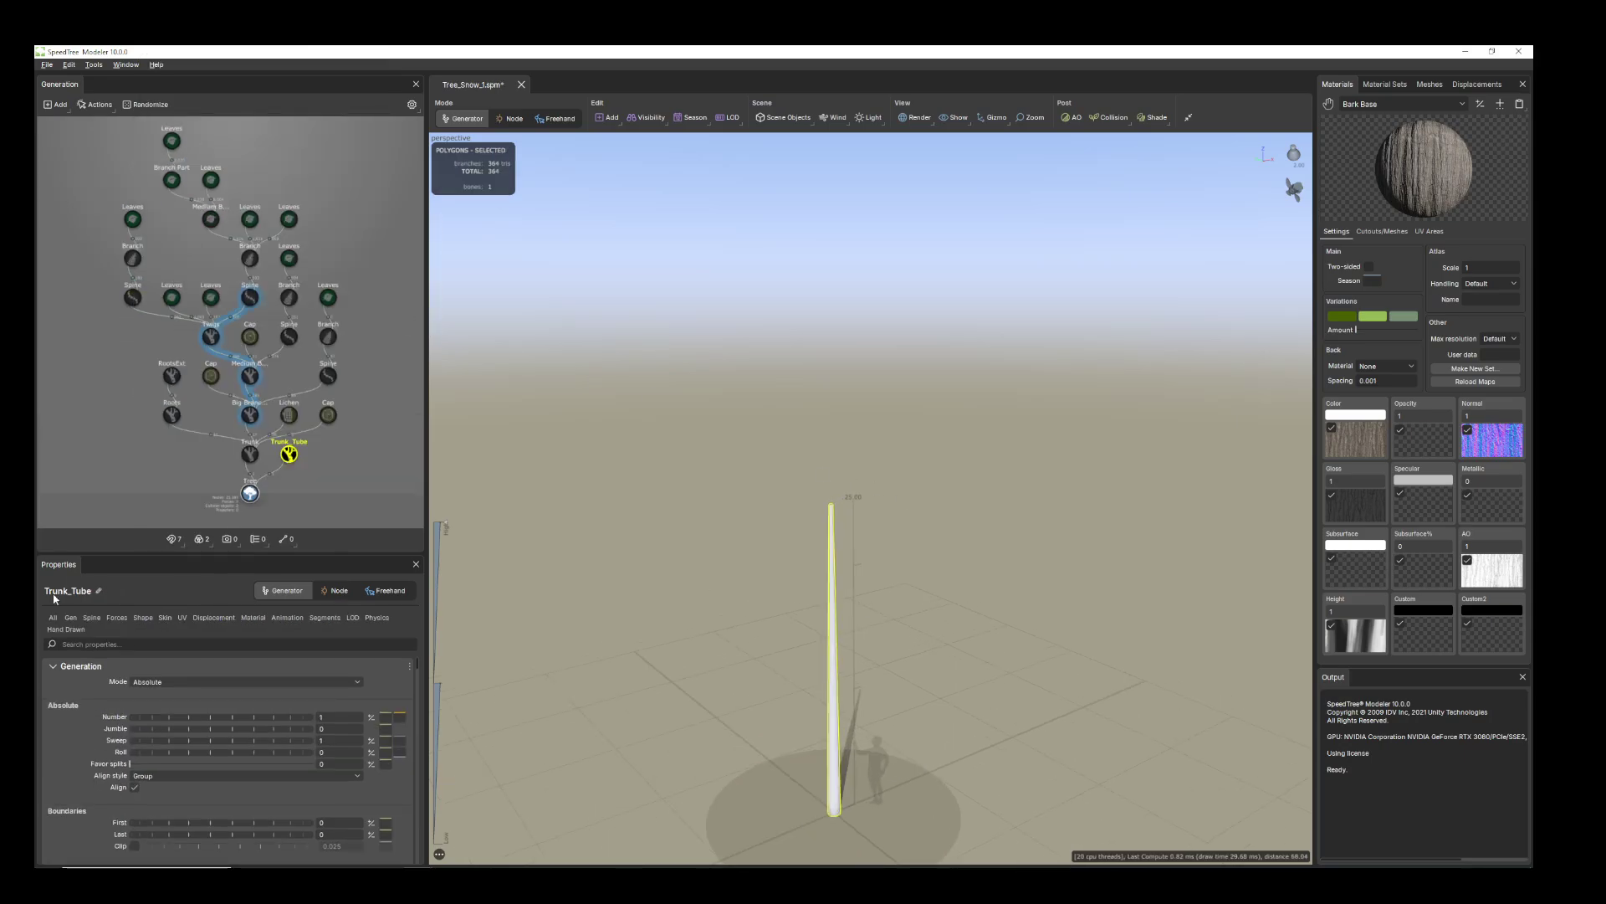
- Set the tube trunk's absolute spine length to 40
{"action": "left_click", "coordinate": [92, 617]}
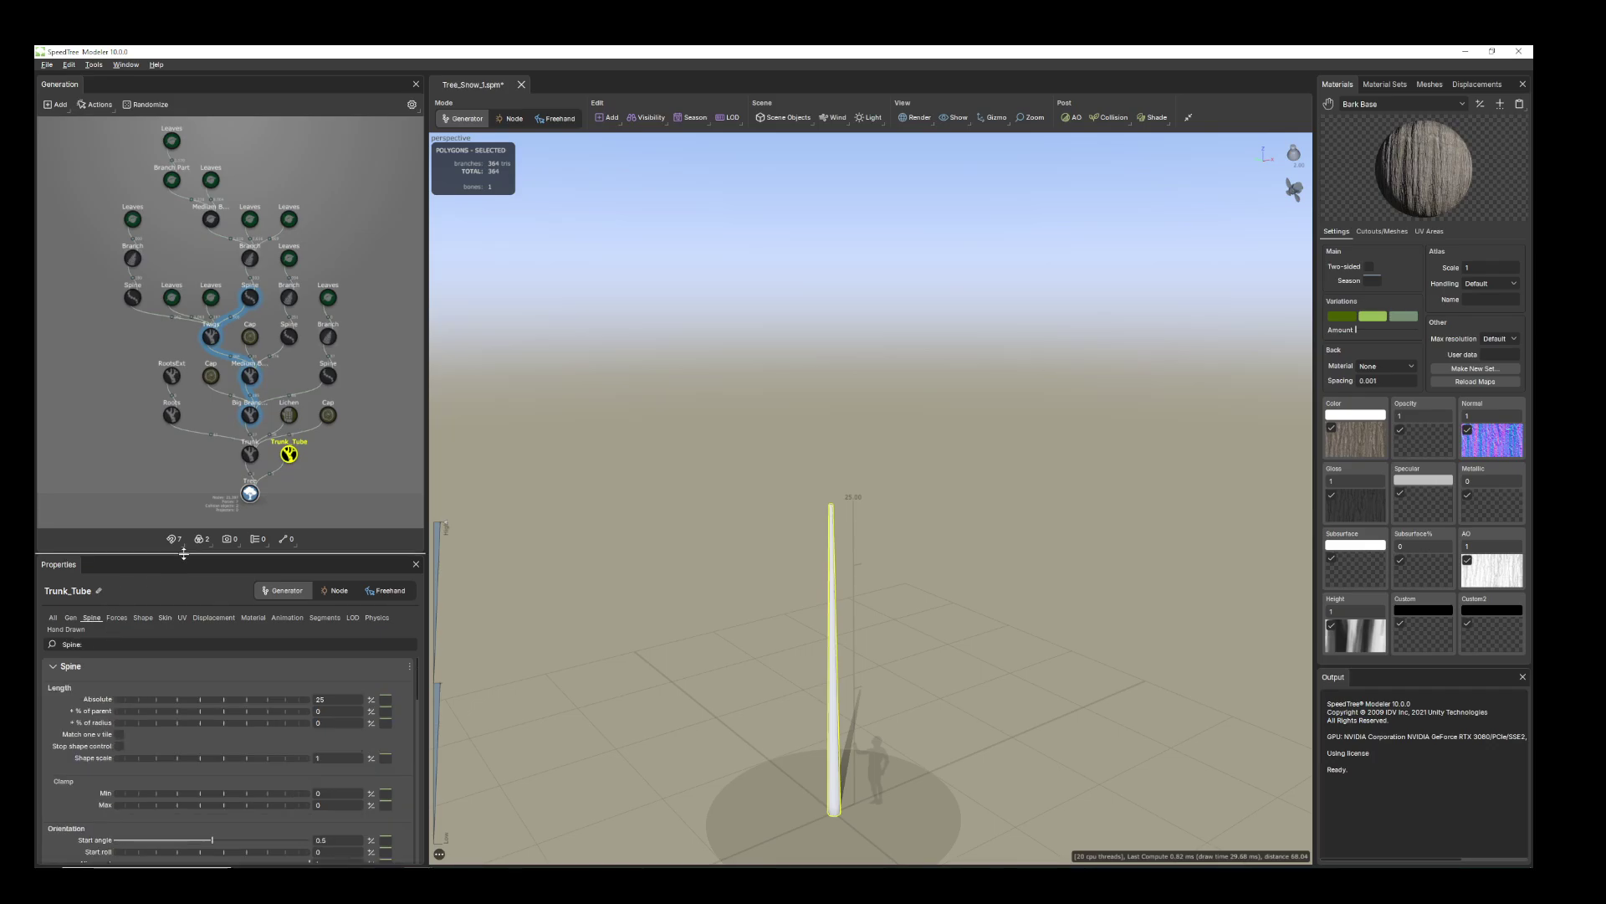
{"action": "left_click_drag", "start_coordinate": [184, 552], "coordinate": [185, 375]}
{"action": "scroll", "coordinate": [907, 735], "scroll_direction": "up", "scroll_amount": 1}
{"action": "mouse_move", "coordinate": [907, 735]}
{"action": "middle_mouse_down"}
{"action": "mouse_move", "coordinate": [907, 678]}
{"action": "mouse_move", "coordinate": [895, 711]}
{"action": "middle_mouse_up"}
{"action": "left_click_drag", "start_coordinate": [925, 710], "coordinate": [925, 736]}
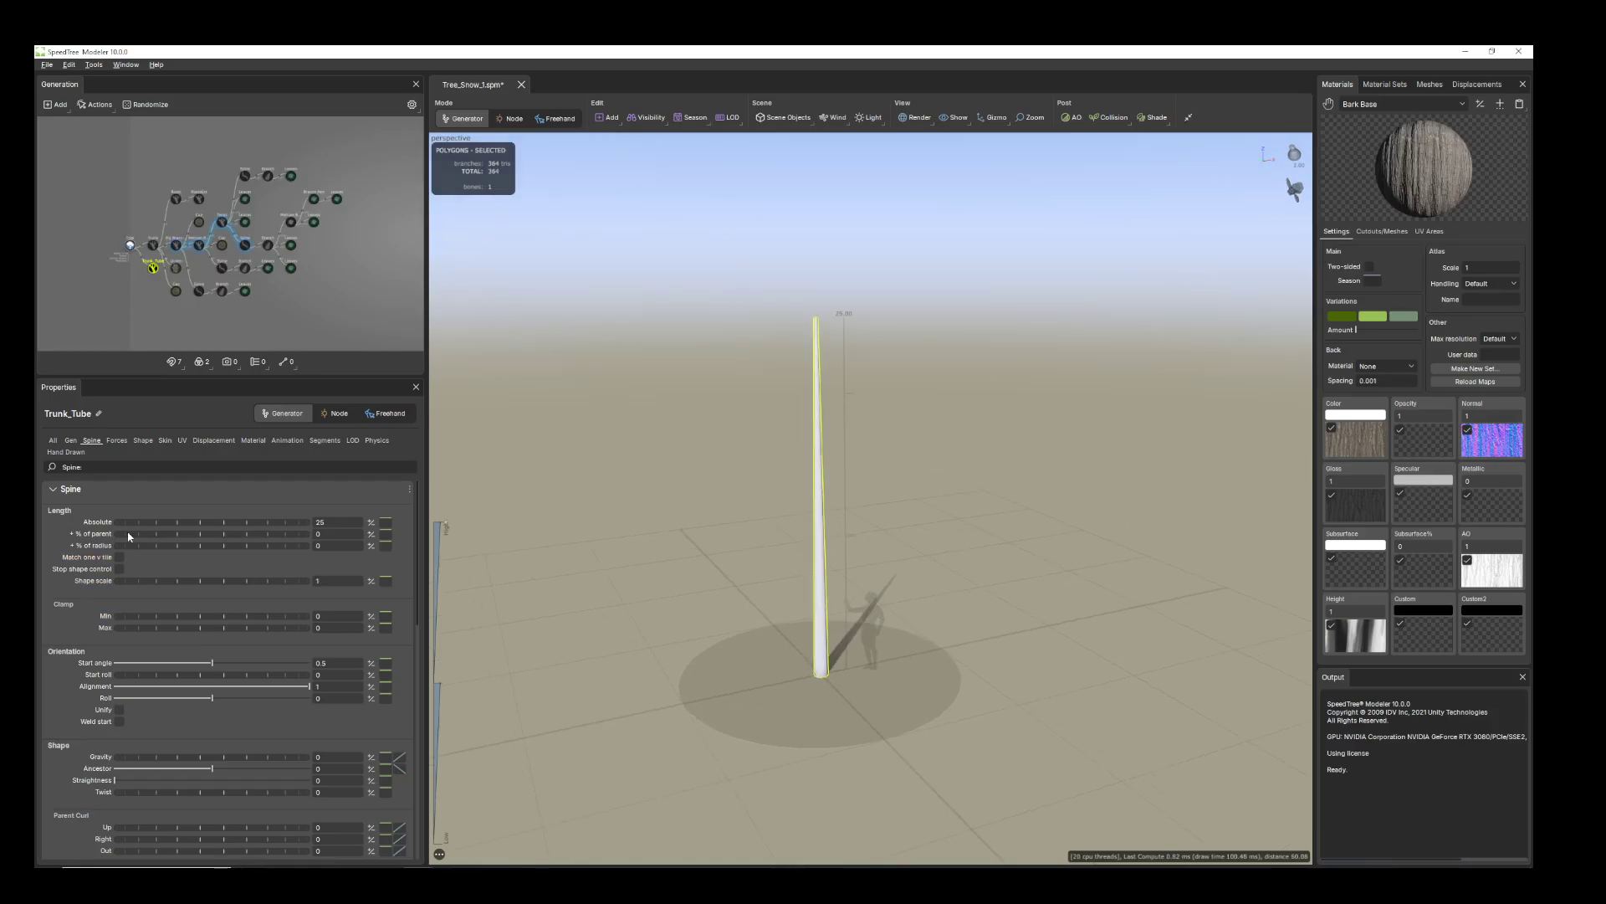
{"action": "left_click", "coordinate": [320, 522]}
{"action": "type", "text": "40"}
{"action": "key", "text": "Return"}
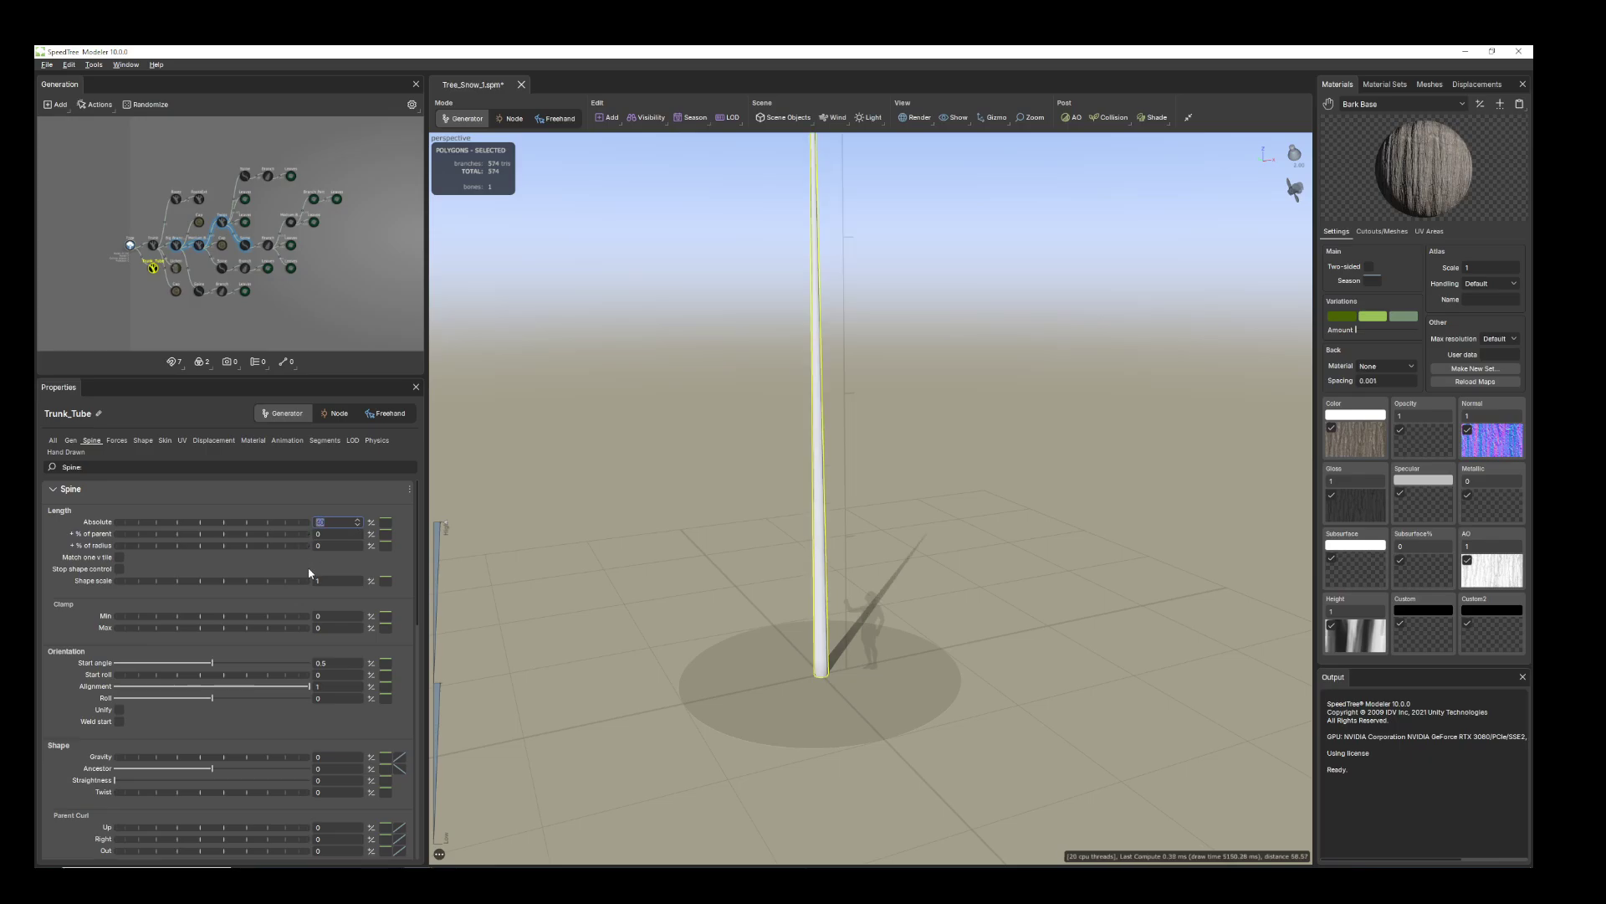
{"action": "scroll", "coordinate": [930, 718], "scroll_direction": "down", "scroll_amount": 2}
{"action": "left_click_drag", "start_coordinate": [929, 717], "coordinate": [838, 707]}
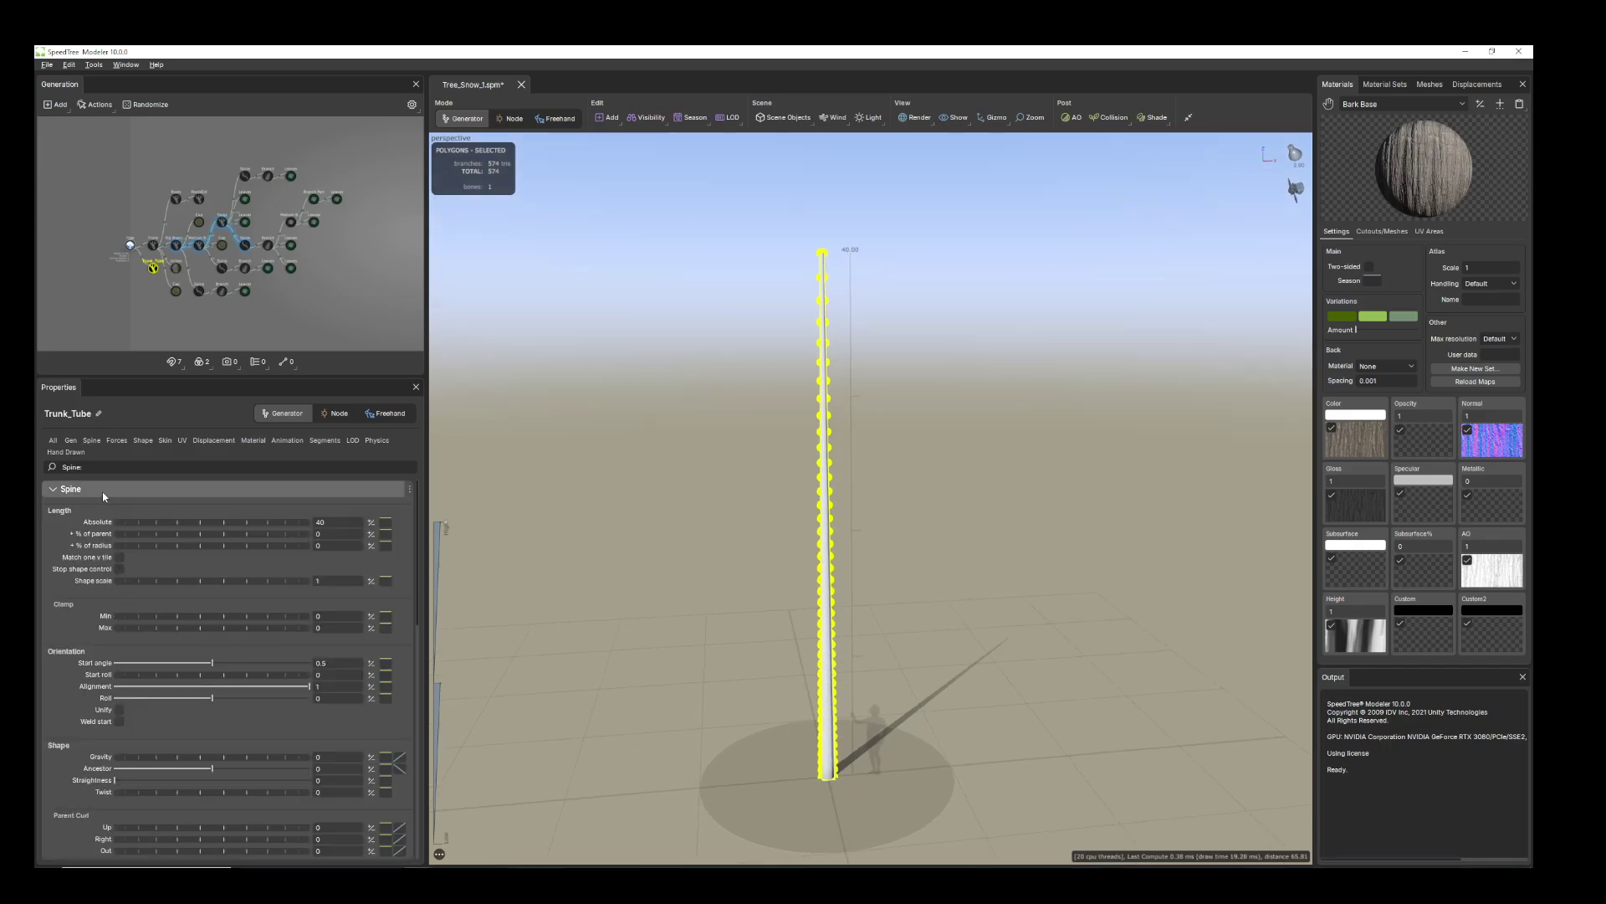
- Increase the tube trunk's absolute skin radius to 1.19
{"action": "left_click", "coordinate": [161, 441]}
{"action": "left_click_drag", "start_coordinate": [142, 555], "coordinate": [187, 556]}
{"action": "left_click_drag", "start_coordinate": [774, 608], "coordinate": [901, 658]}
{"action": "mouse_move", "coordinate": [900, 655]}
{"action": "middle_mouse_down"}
{"action": "mouse_move", "coordinate": [904, 604]}
{"action": "mouse_move", "coordinate": [902, 636]}
{"action": "middle_mouse_up"}
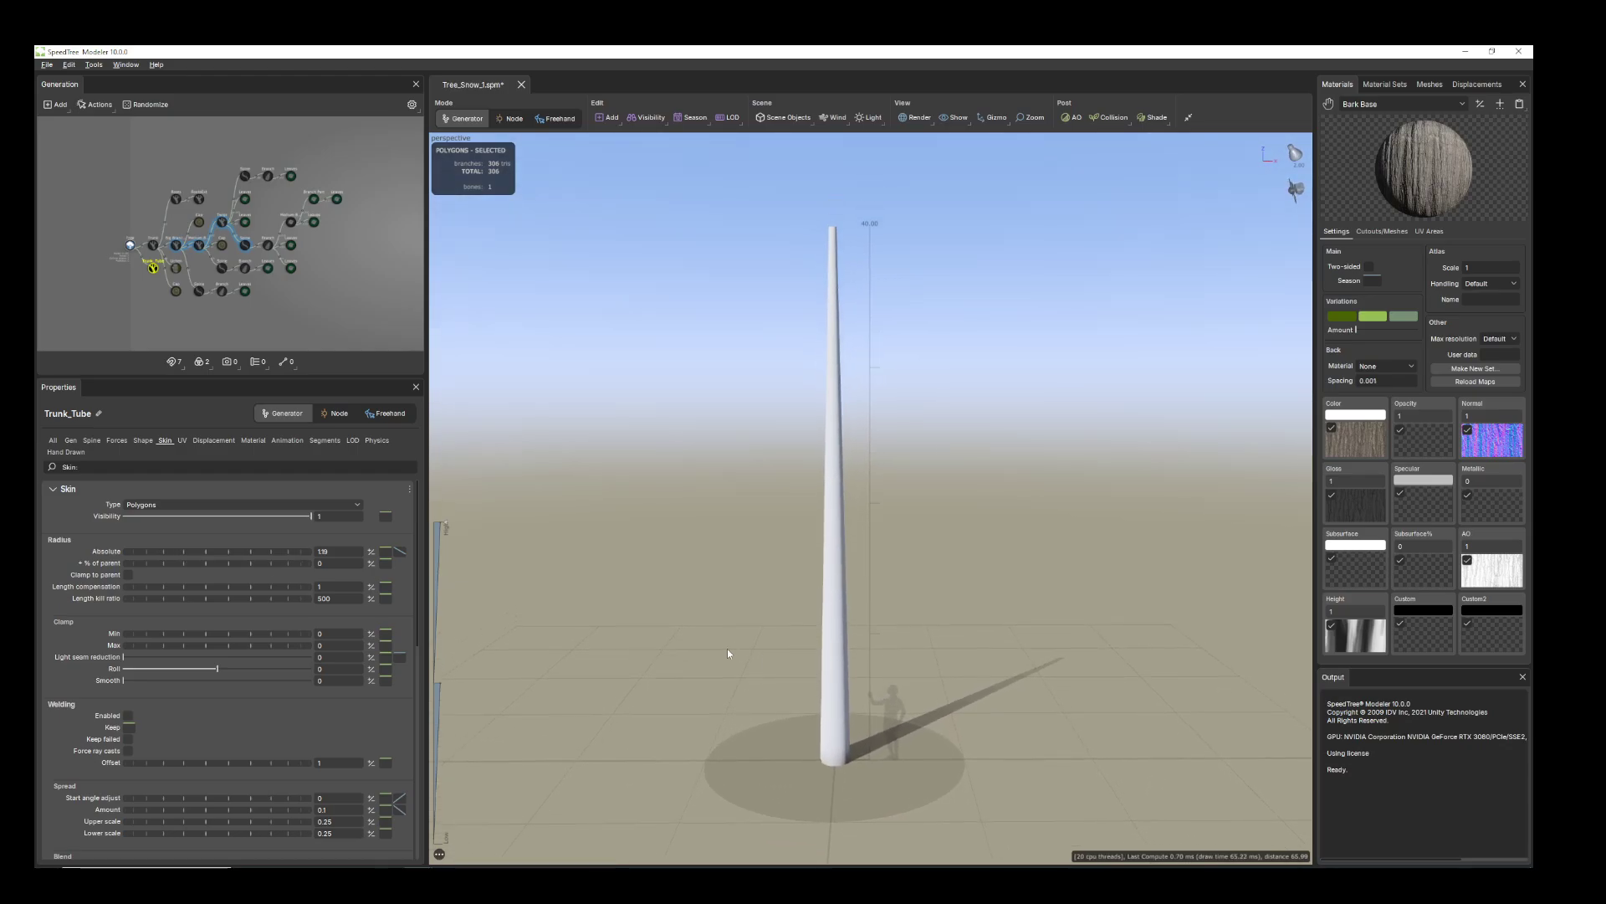
- Add the Roots decoration to the tube trunk
{"action": "left_click", "coordinate": [831, 651]}
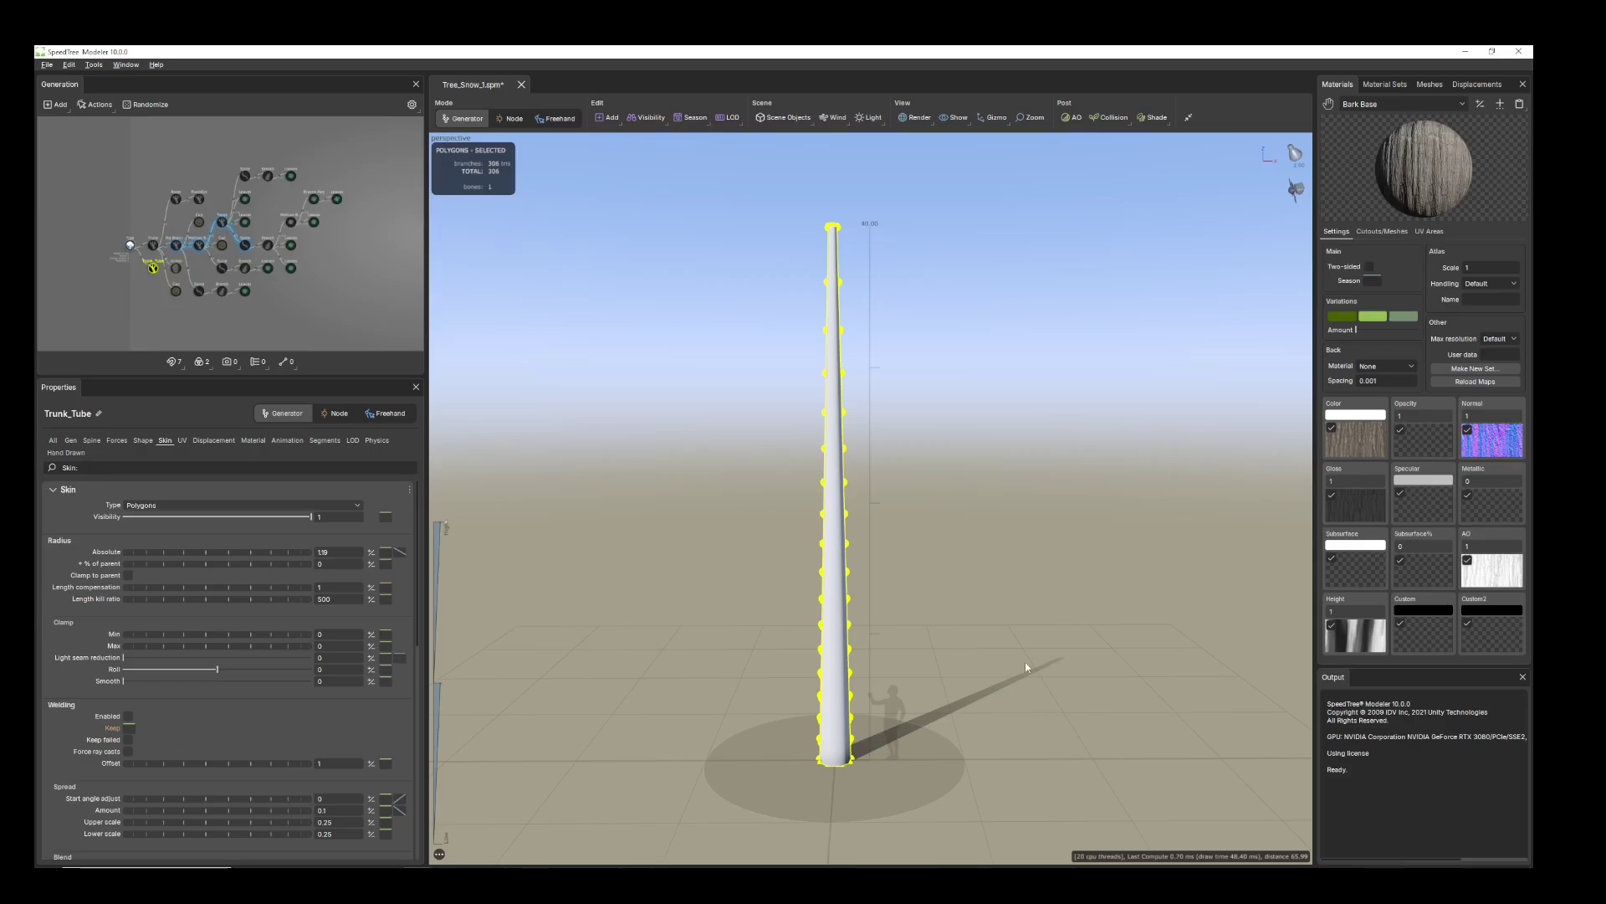
{"action": "right_click", "coordinate": [831, 609]}
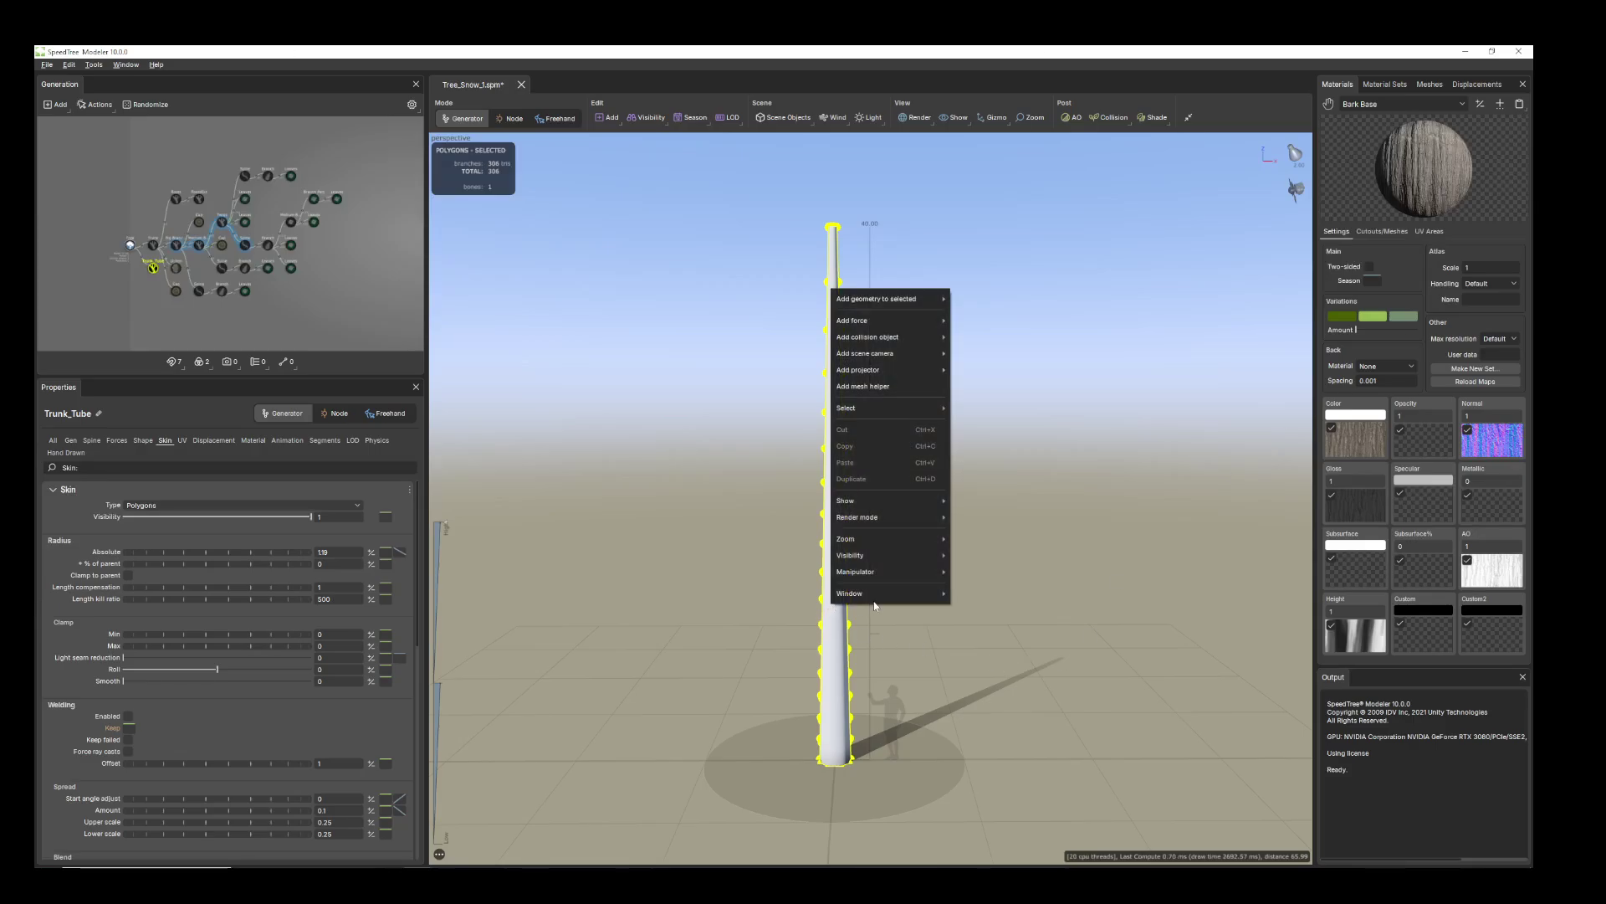
{"action": "mouse_move", "coordinate": [925, 306]}
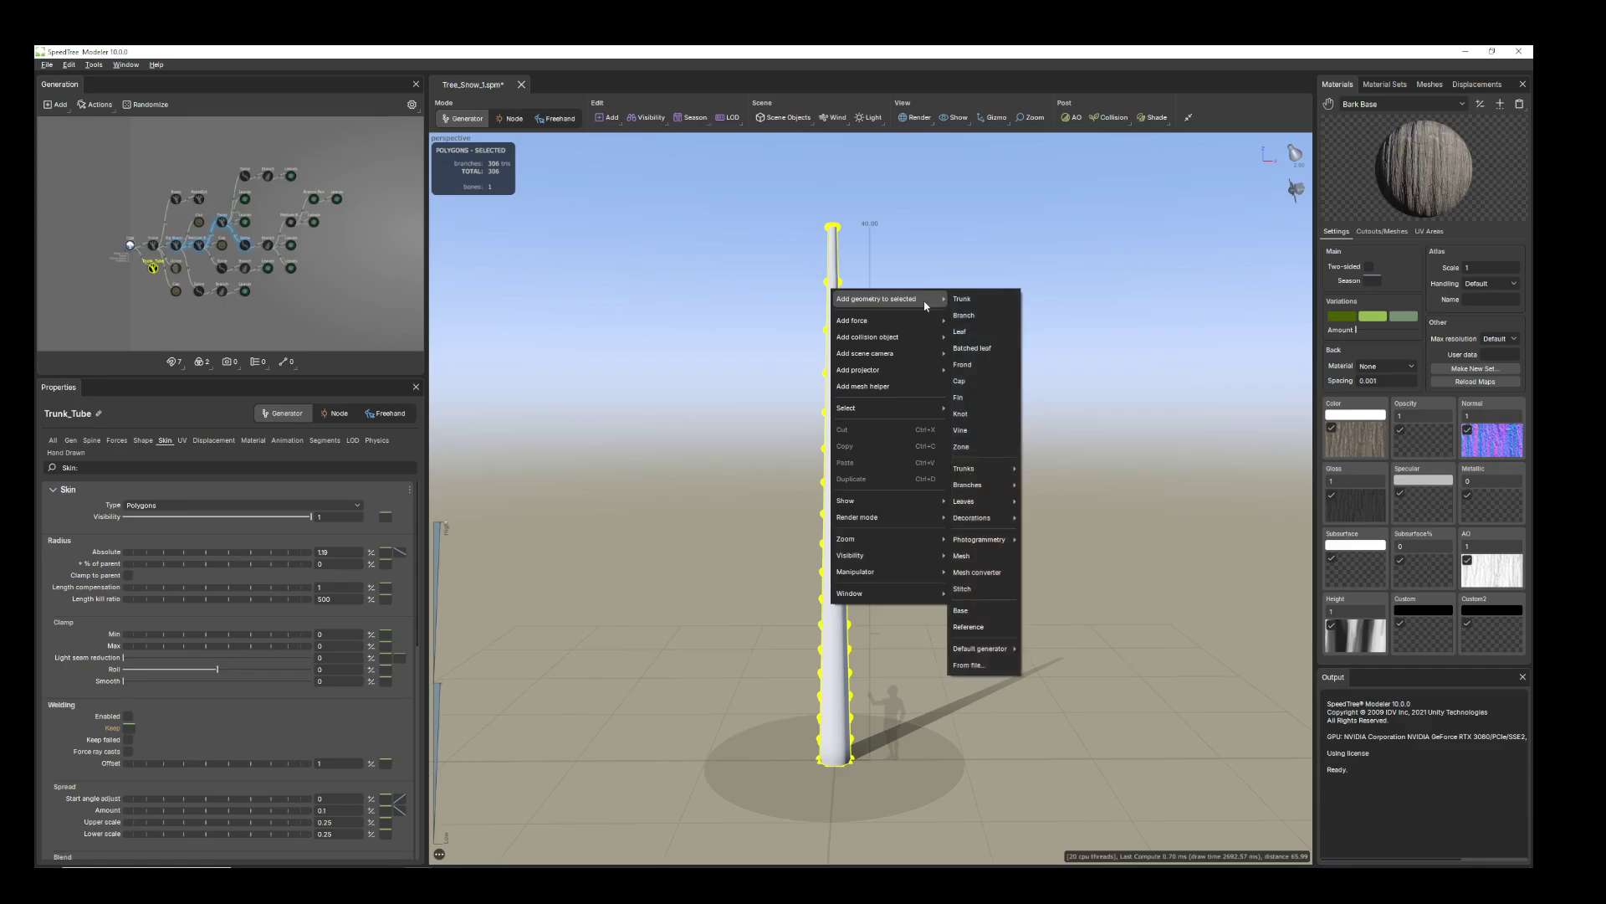
{"action": "mouse_move", "coordinate": [1011, 521]}
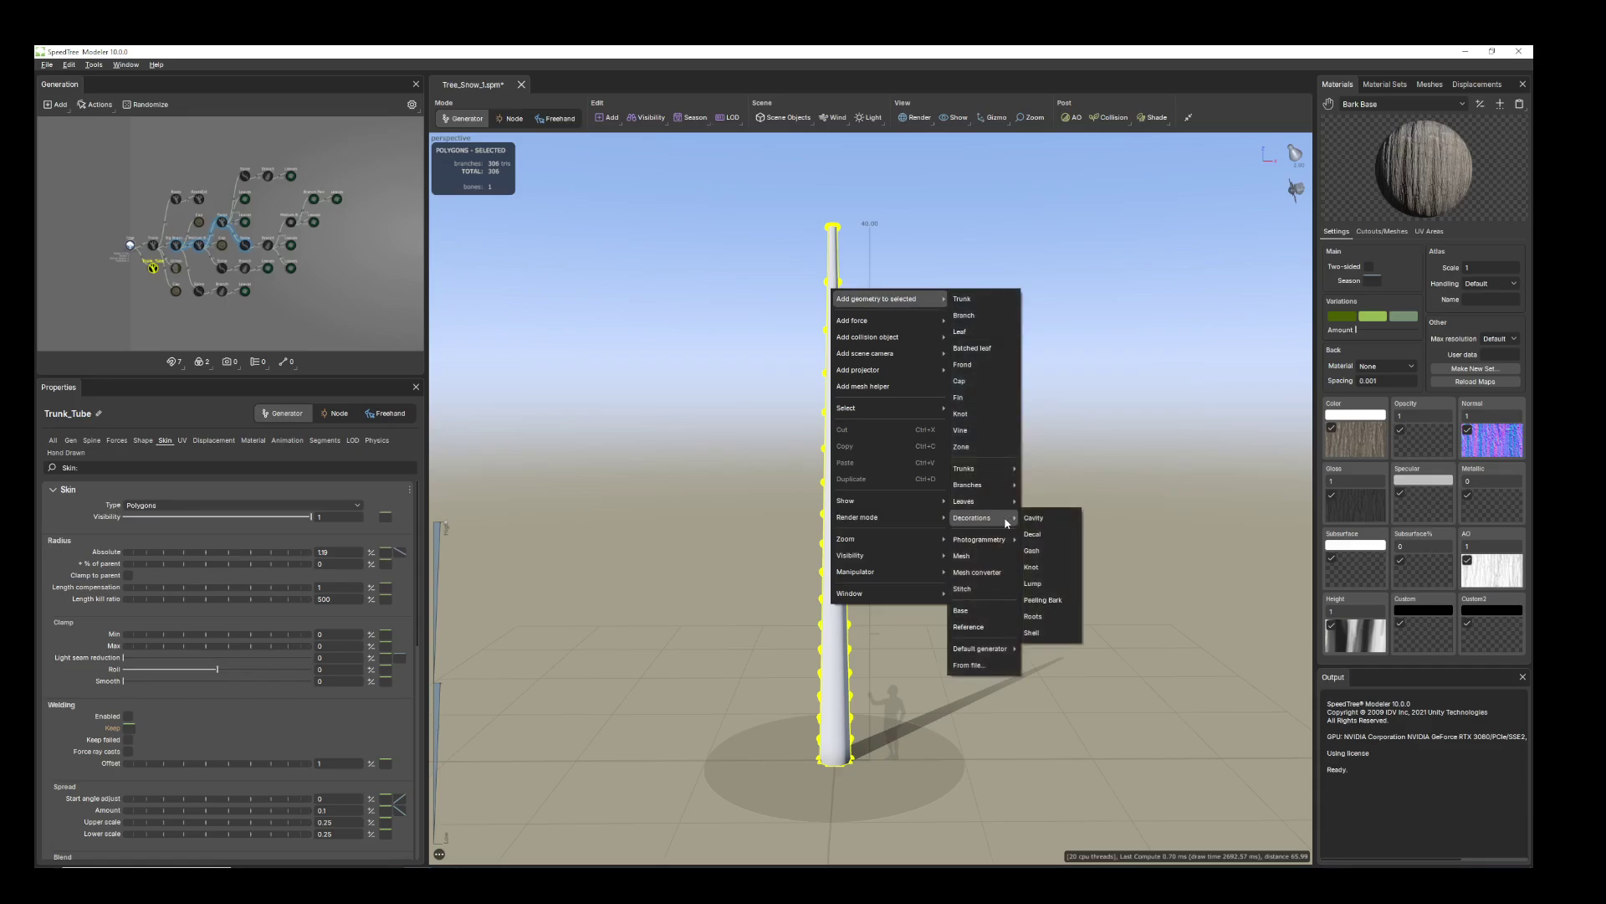
{"action": "left_click", "coordinate": [1051, 621]}
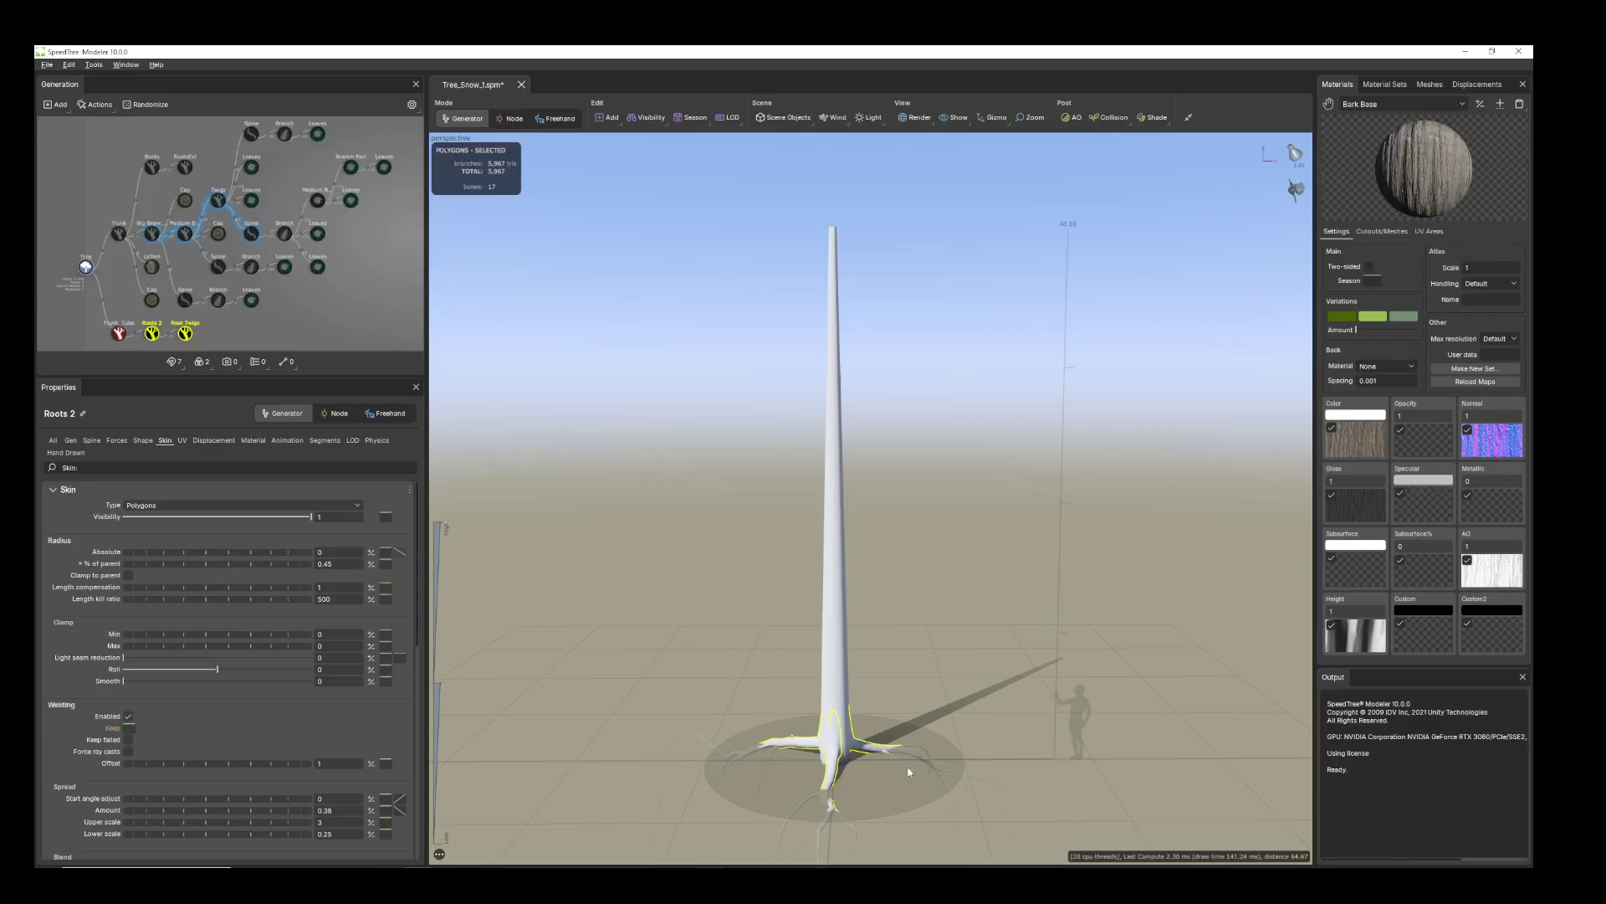
- Reduce the new roots' relative length segments to 0.17
{"action": "left_click_drag", "start_coordinate": [911, 771], "coordinate": [931, 758]}
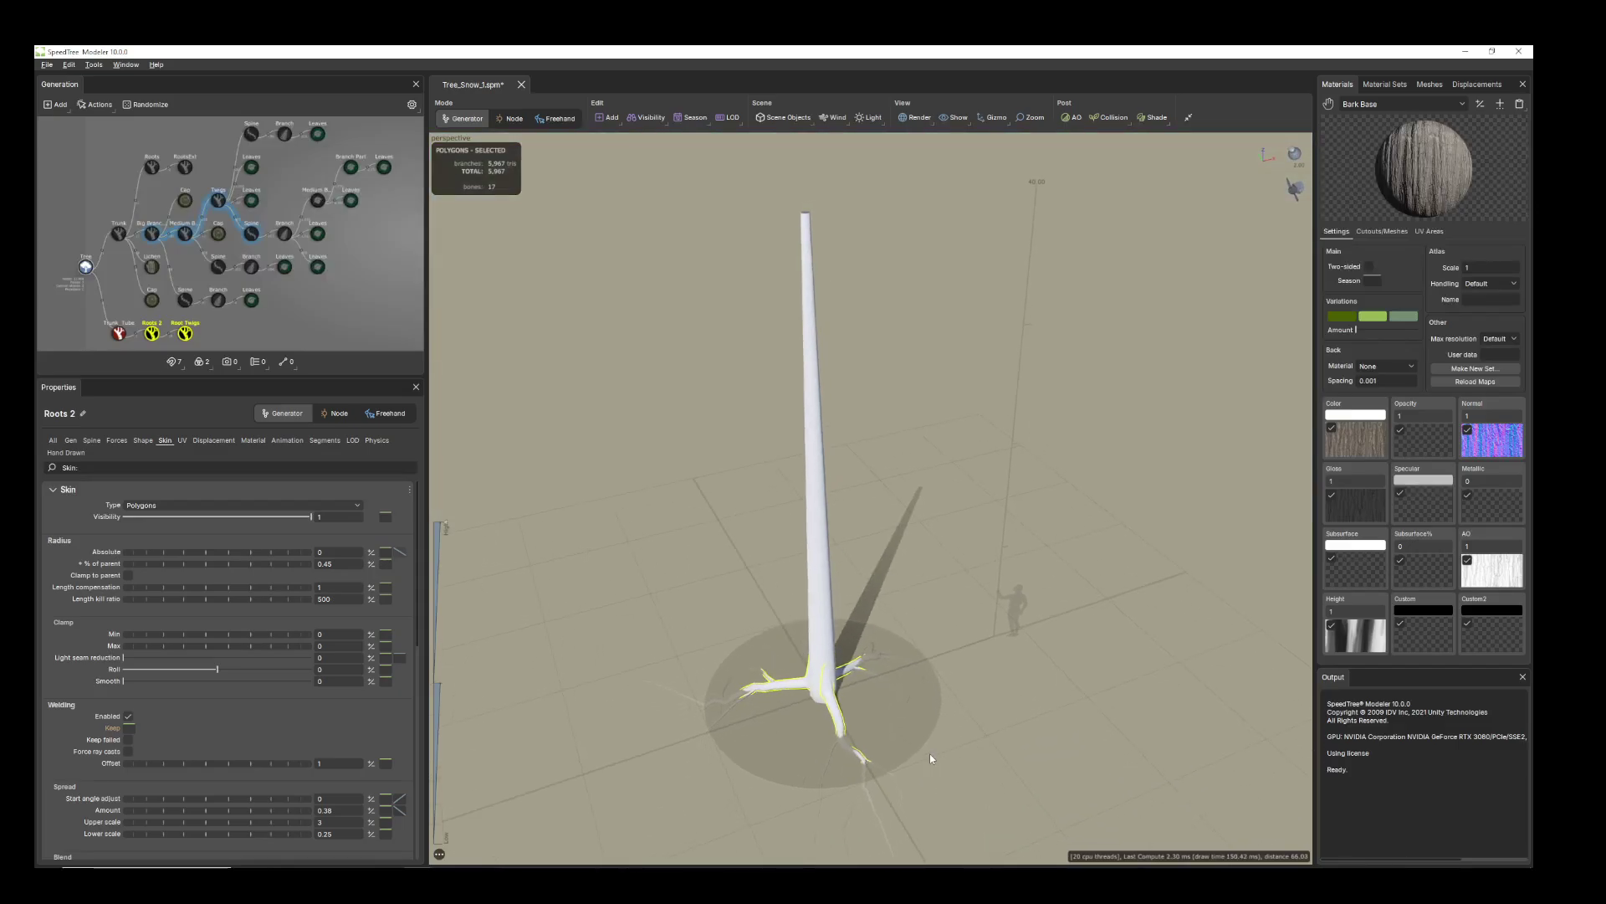
{"action": "scroll", "coordinate": [930, 758], "scroll_direction": "up", "scroll_amount": 5}
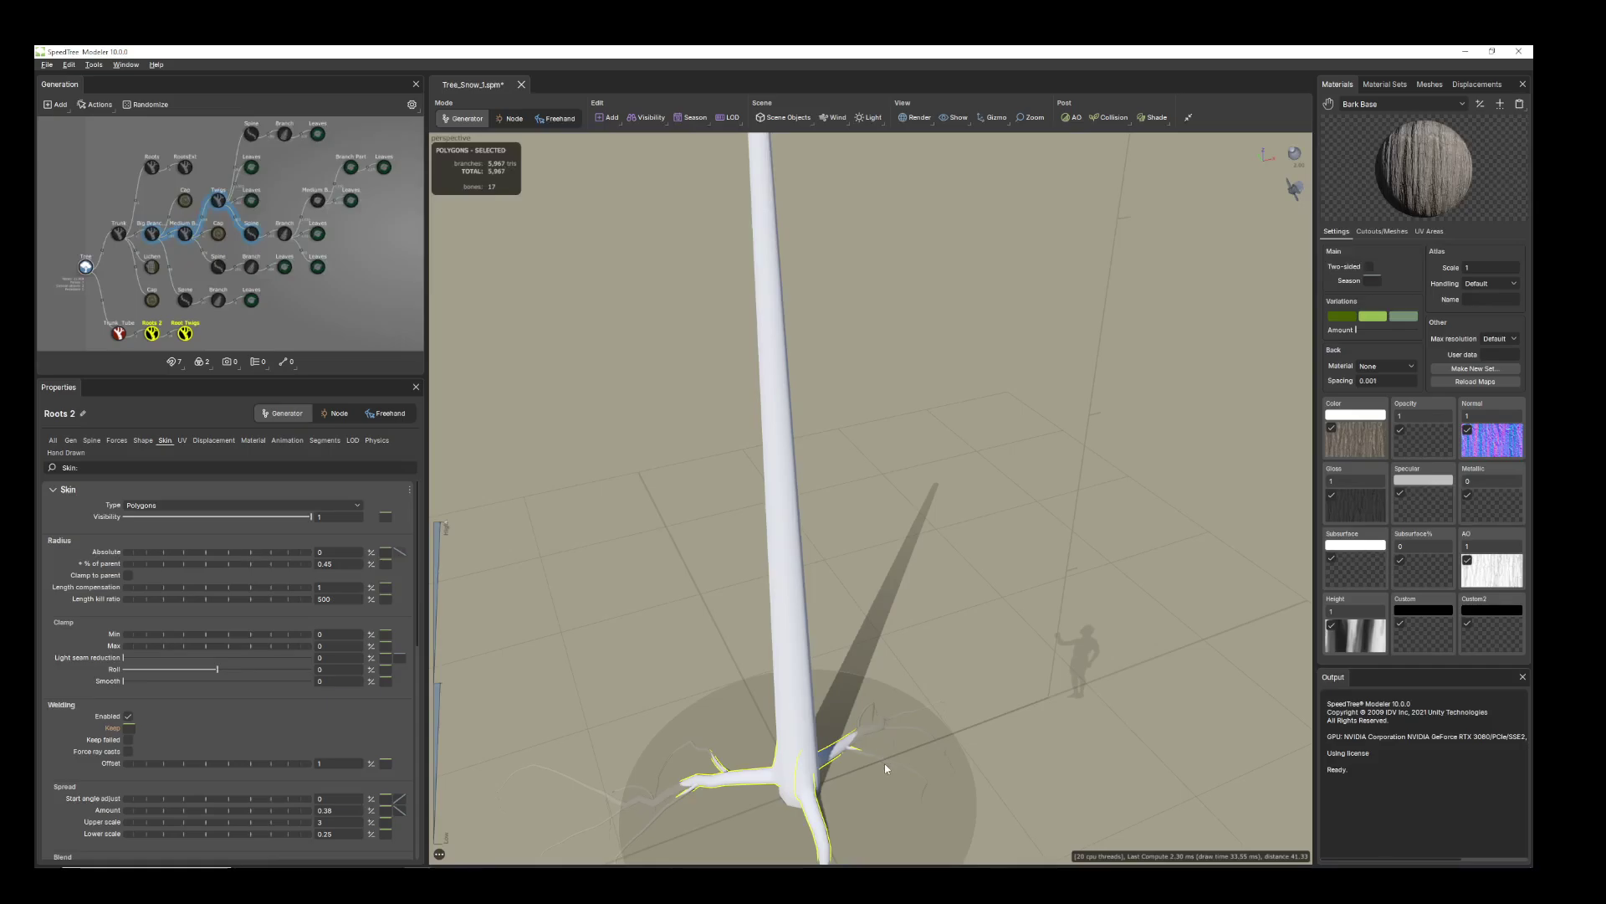
{"action": "left_click_drag", "start_coordinate": [925, 767], "coordinate": [882, 695]}
{"action": "middle_click_drag", "start_coordinate": [882, 695], "coordinate": [871, 678]}
{"action": "middle_click_drag", "start_coordinate": [965, 753], "coordinate": [990, 561]}
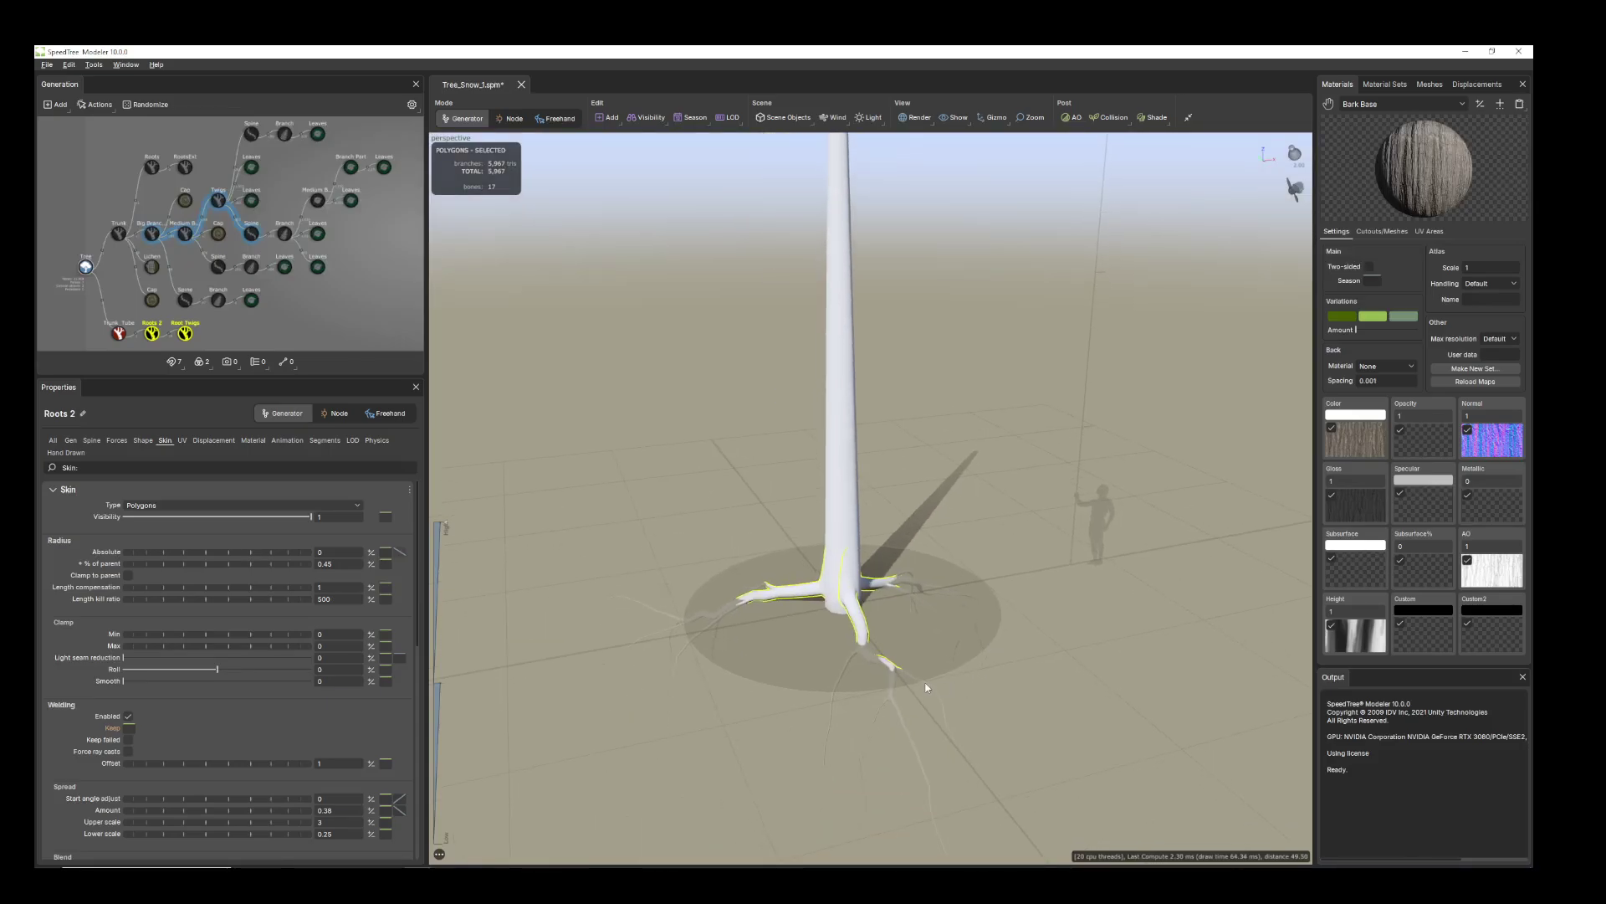
{"action": "scroll", "coordinate": [941, 665], "scroll_direction": "down", "scroll_amount": 1}
{"action": "left_click_drag", "start_coordinate": [954, 715], "coordinate": [762, 505]}
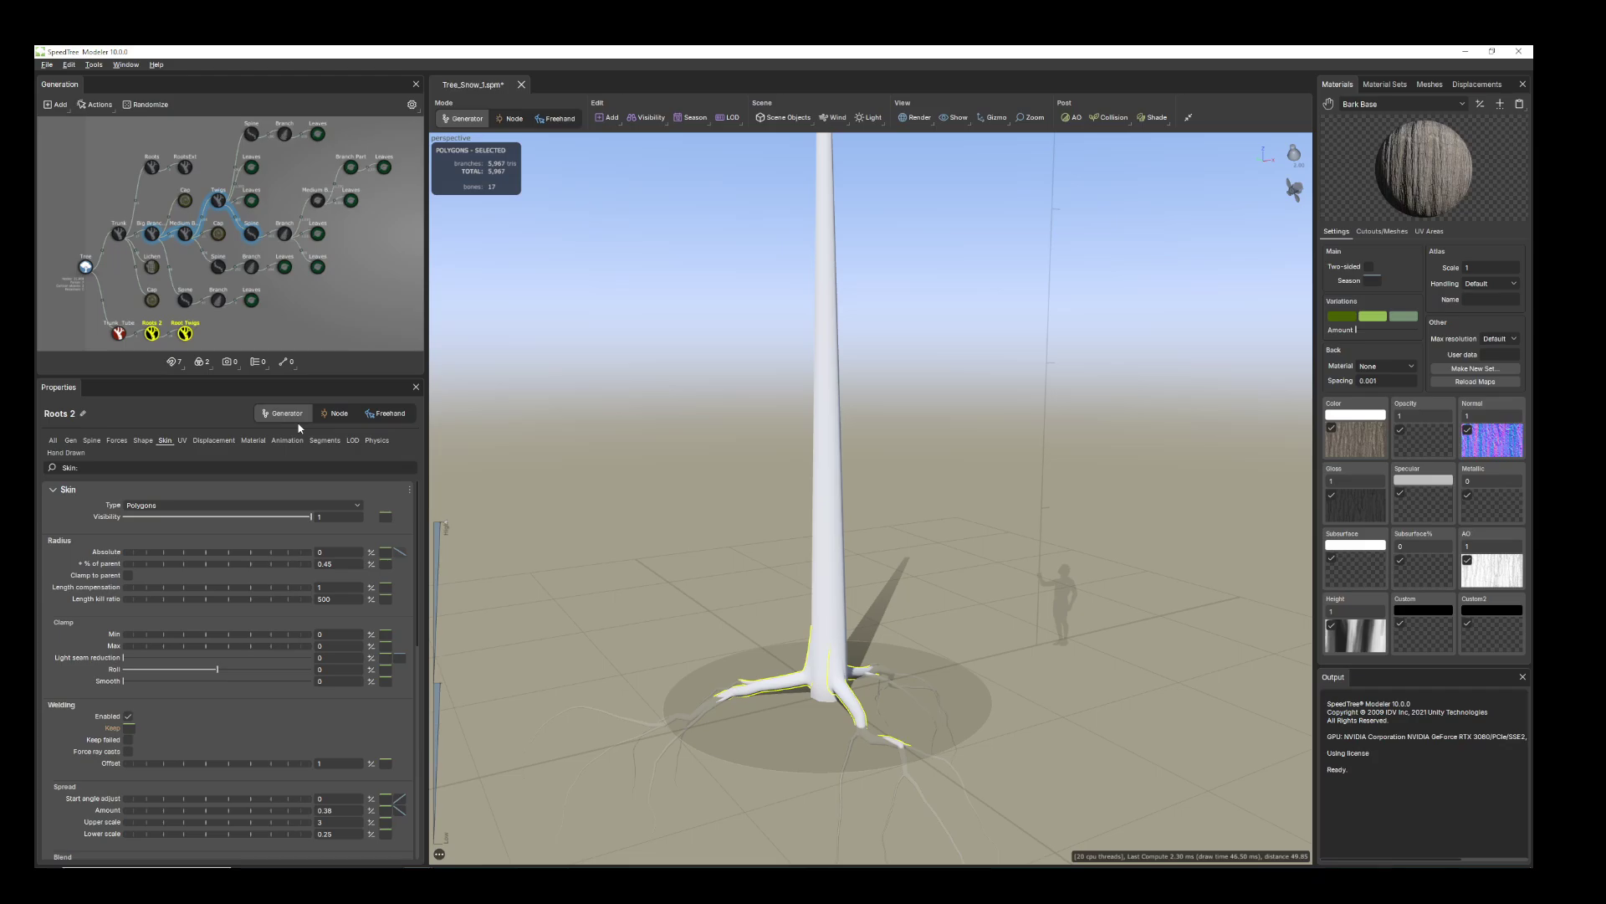
{"action": "left_click", "coordinate": [325, 441]}
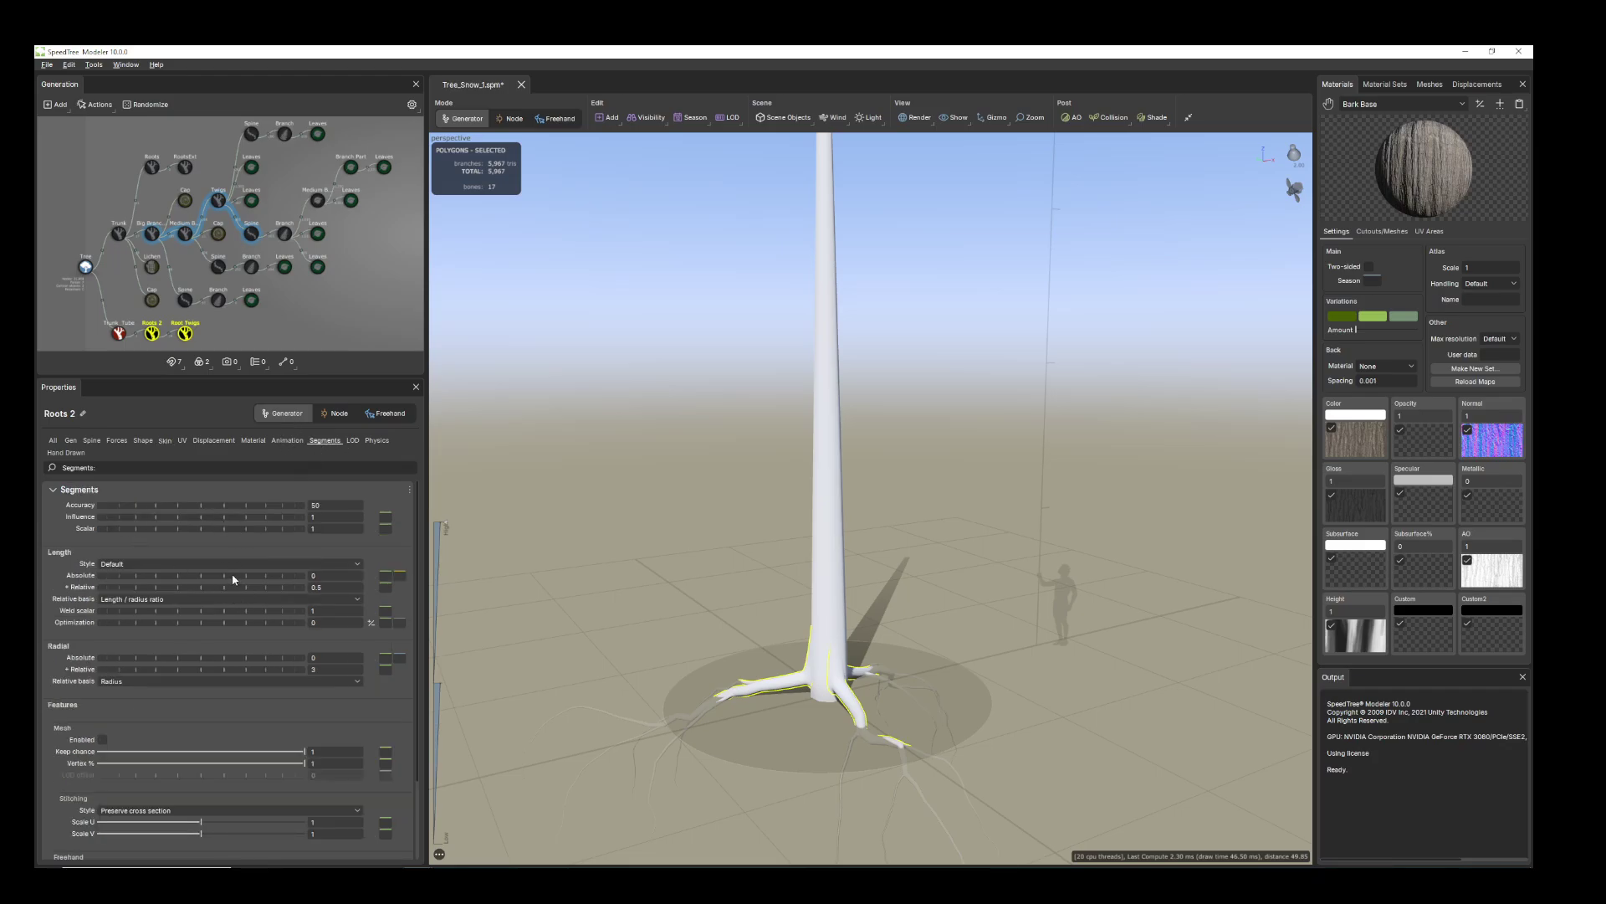
{"action": "left_click_drag", "start_coordinate": [225, 576], "coordinate": [201, 597]}
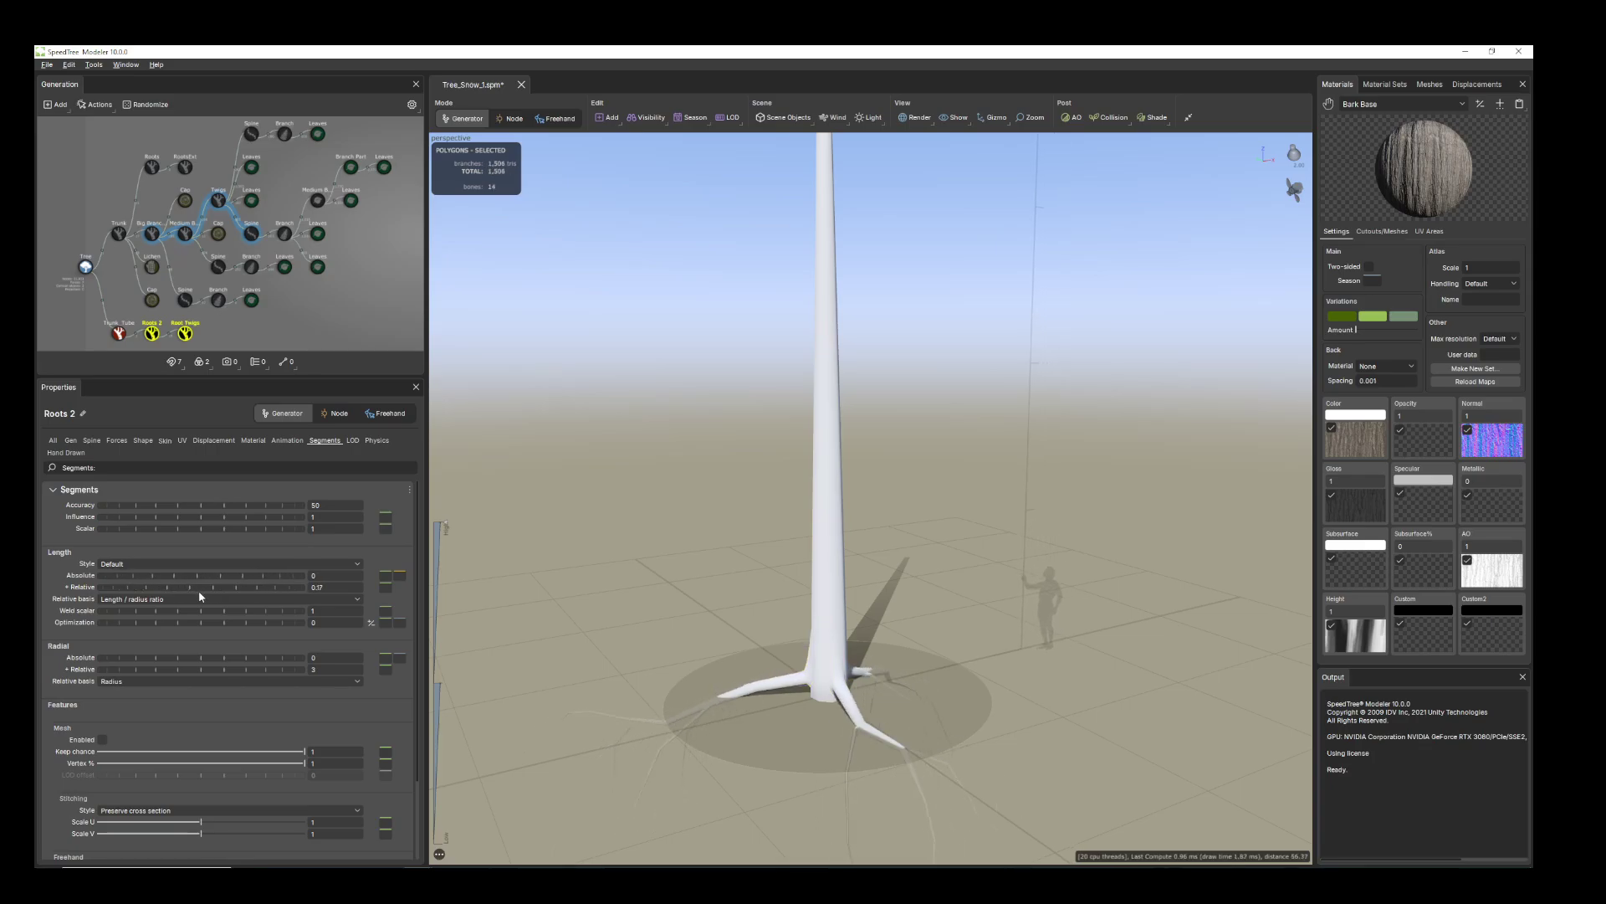
- Set the new roots' absolute skin radius to 0.24
{"action": "left_click_drag", "start_coordinate": [1076, 560], "coordinate": [862, 670]}
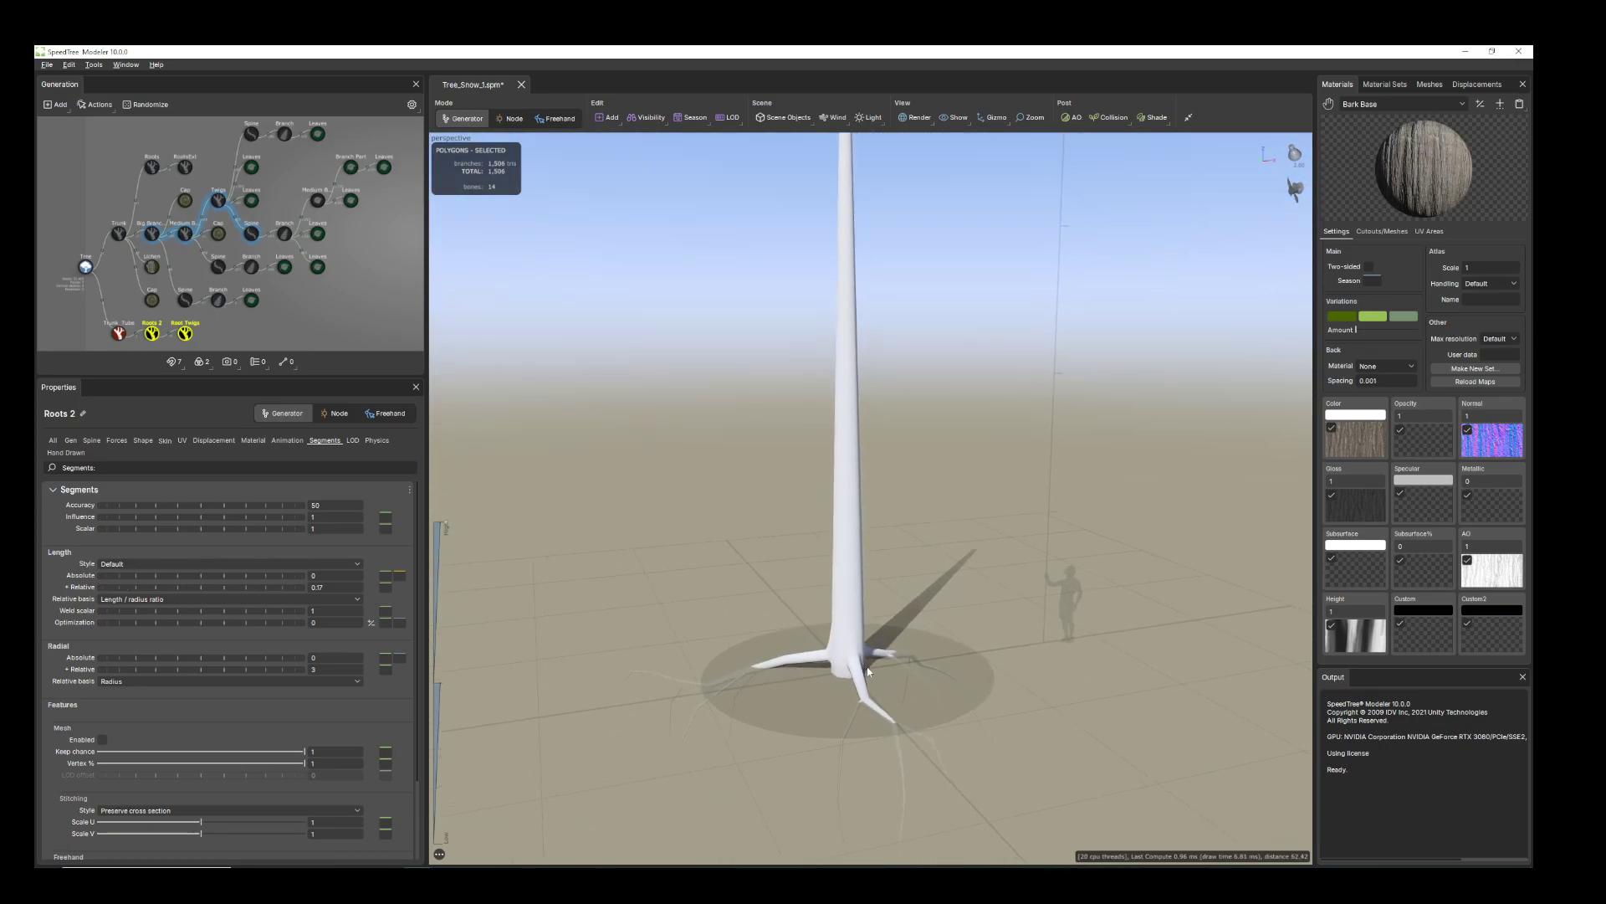
{"action": "left_click", "coordinate": [164, 441]}
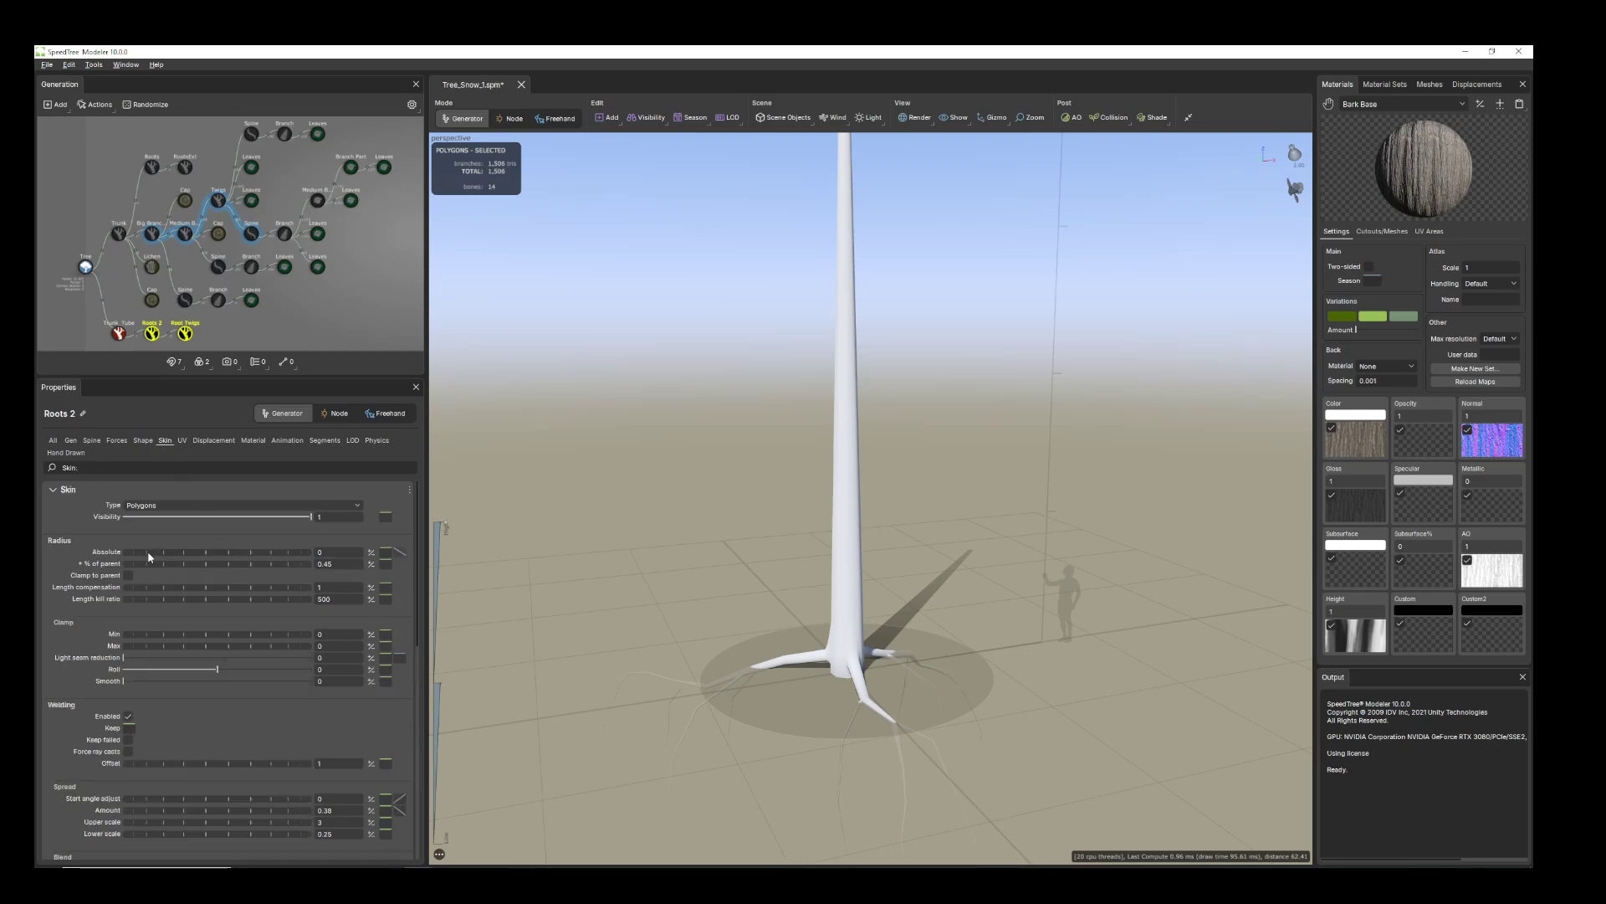
{"action": "left_click_drag", "start_coordinate": [149, 553], "coordinate": [233, 554]}
{"action": "left_click_drag", "start_coordinate": [920, 540], "coordinate": [891, 557]}
{"action": "scroll", "coordinate": [896, 574], "scroll_direction": "down", "scroll_amount": 3}
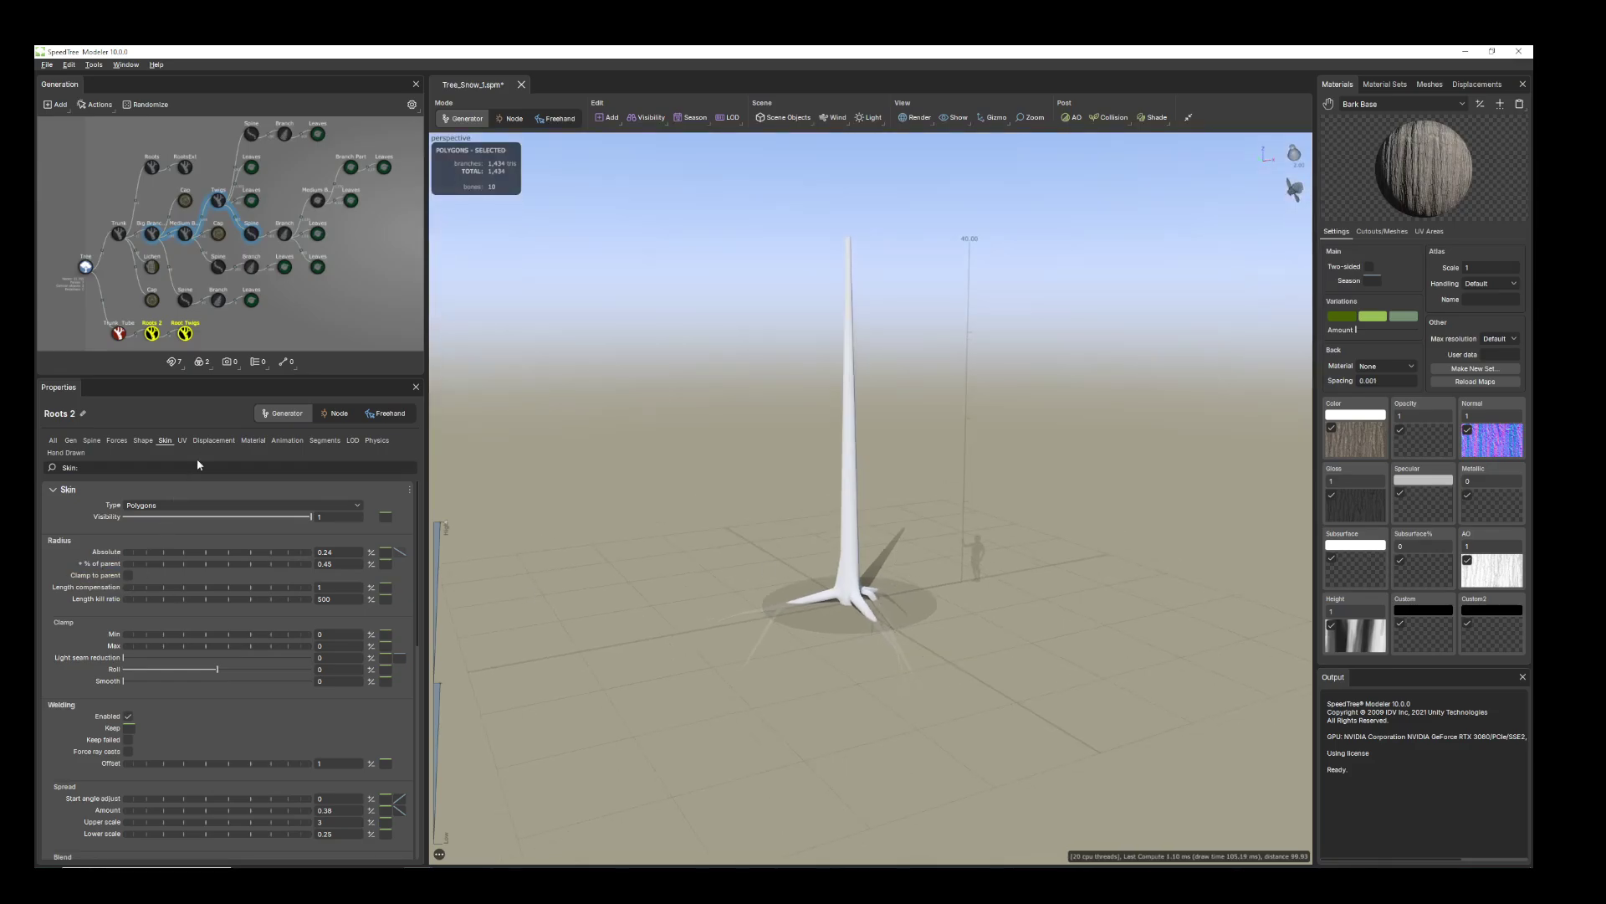
- Raise the new roots' relative length segments to 0.24
{"action": "left_click", "coordinate": [323, 441]}
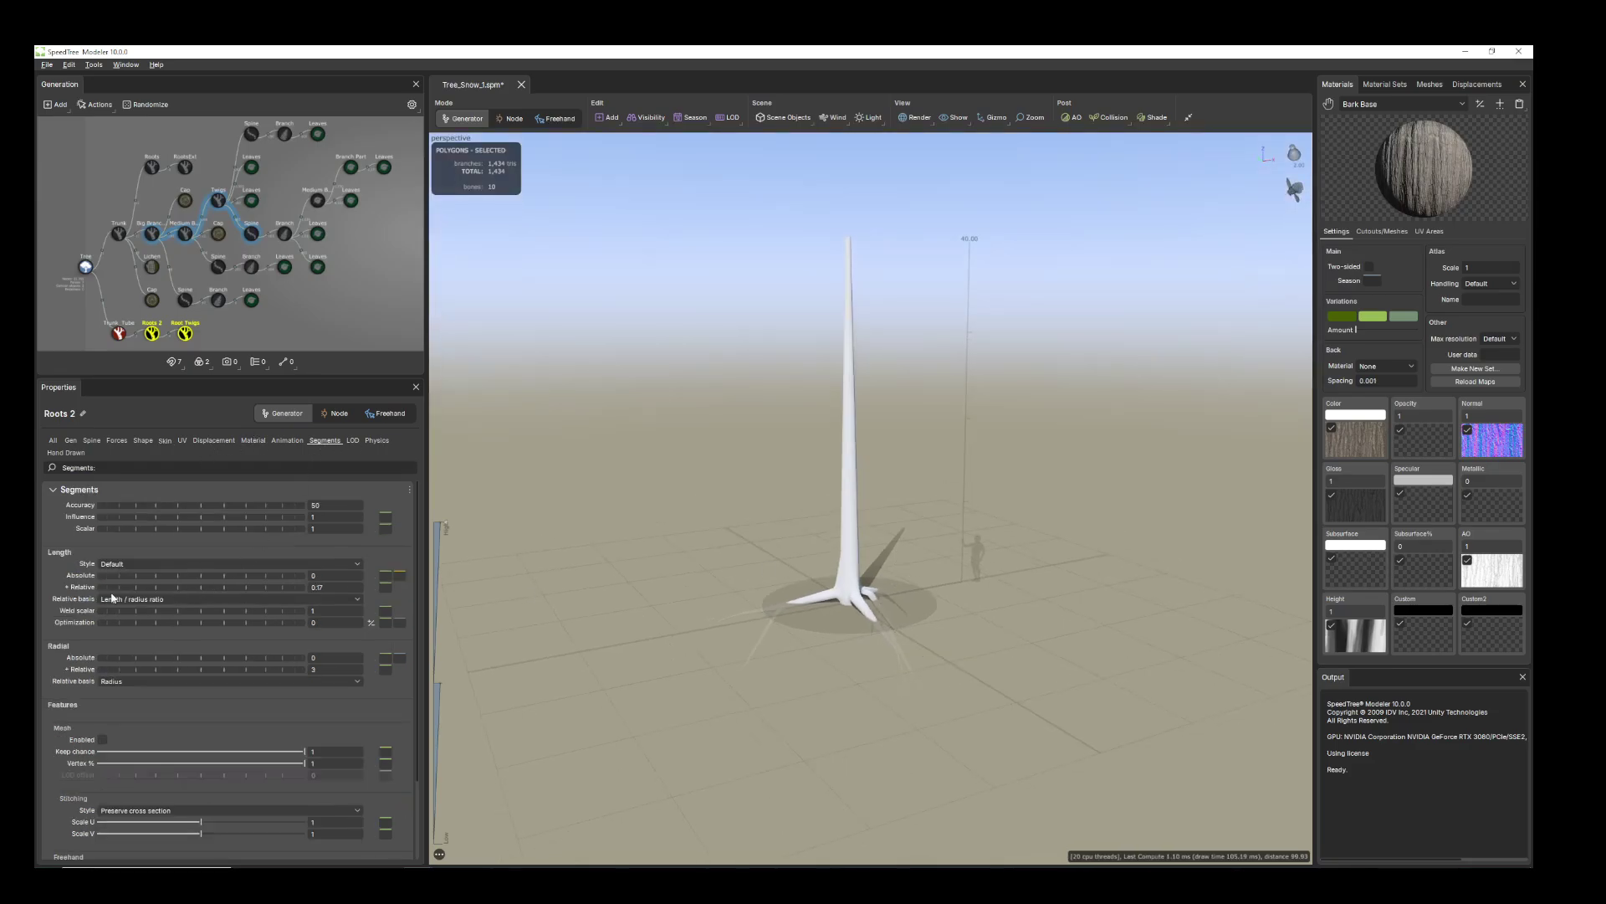
{"action": "left_click_drag", "start_coordinate": [114, 589], "coordinate": [121, 590]}
{"action": "left_click_drag", "start_coordinate": [1036, 617], "coordinate": [936, 565]}
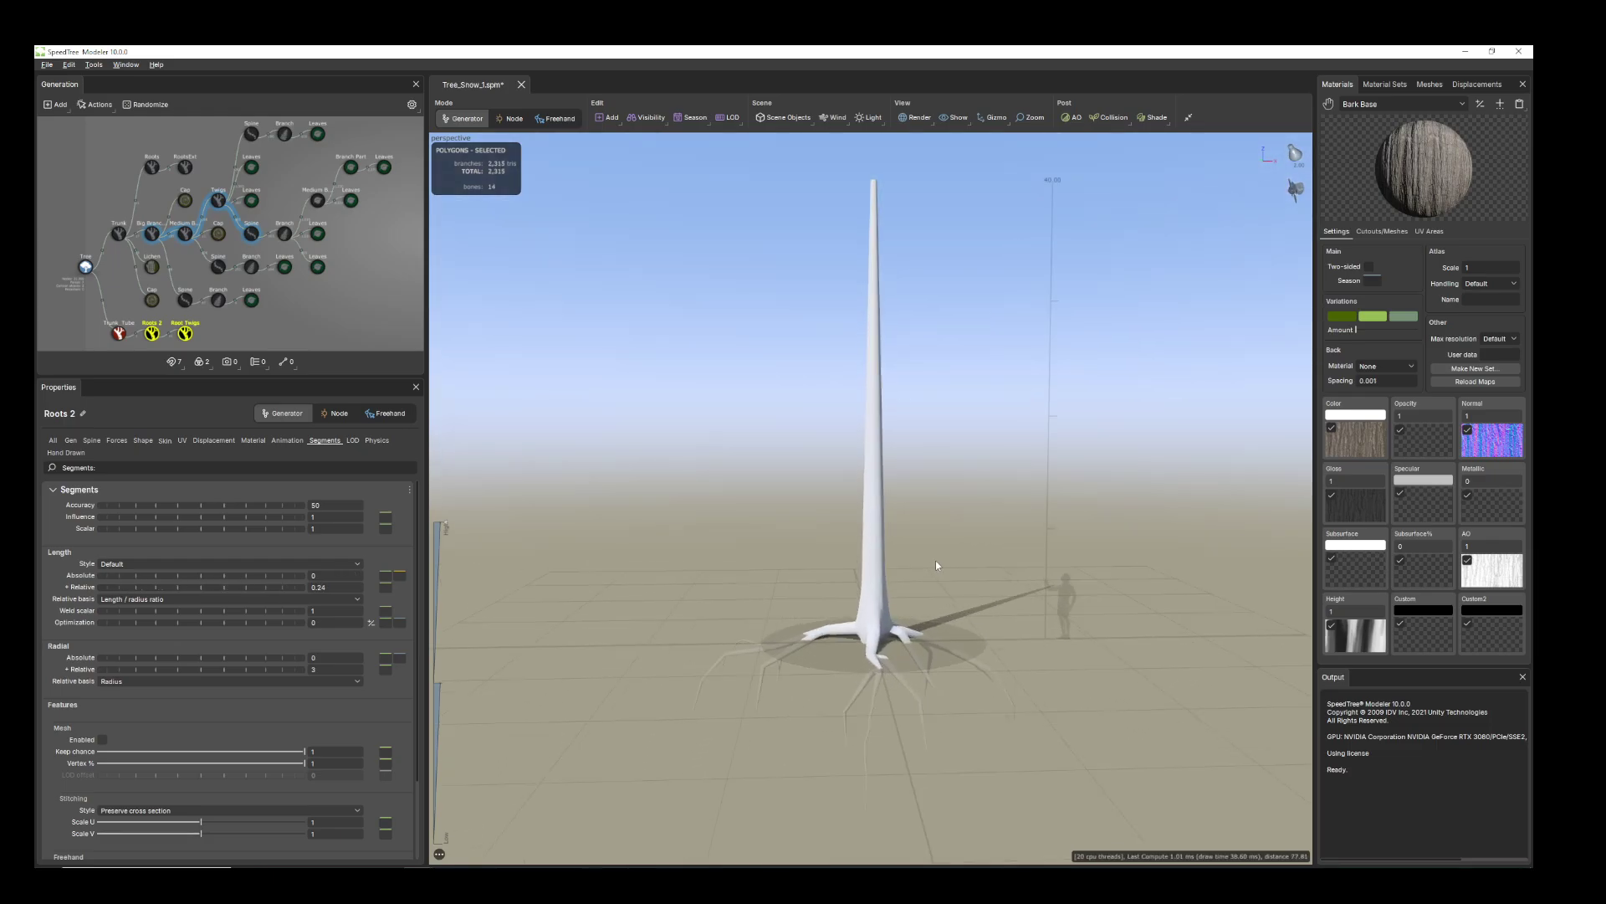
- Reshape the tube trunk's absolute skin radius profile: add intermediate points, lower the tip end and keep the lower section thick
{"action": "left_click", "coordinate": [875, 578]}
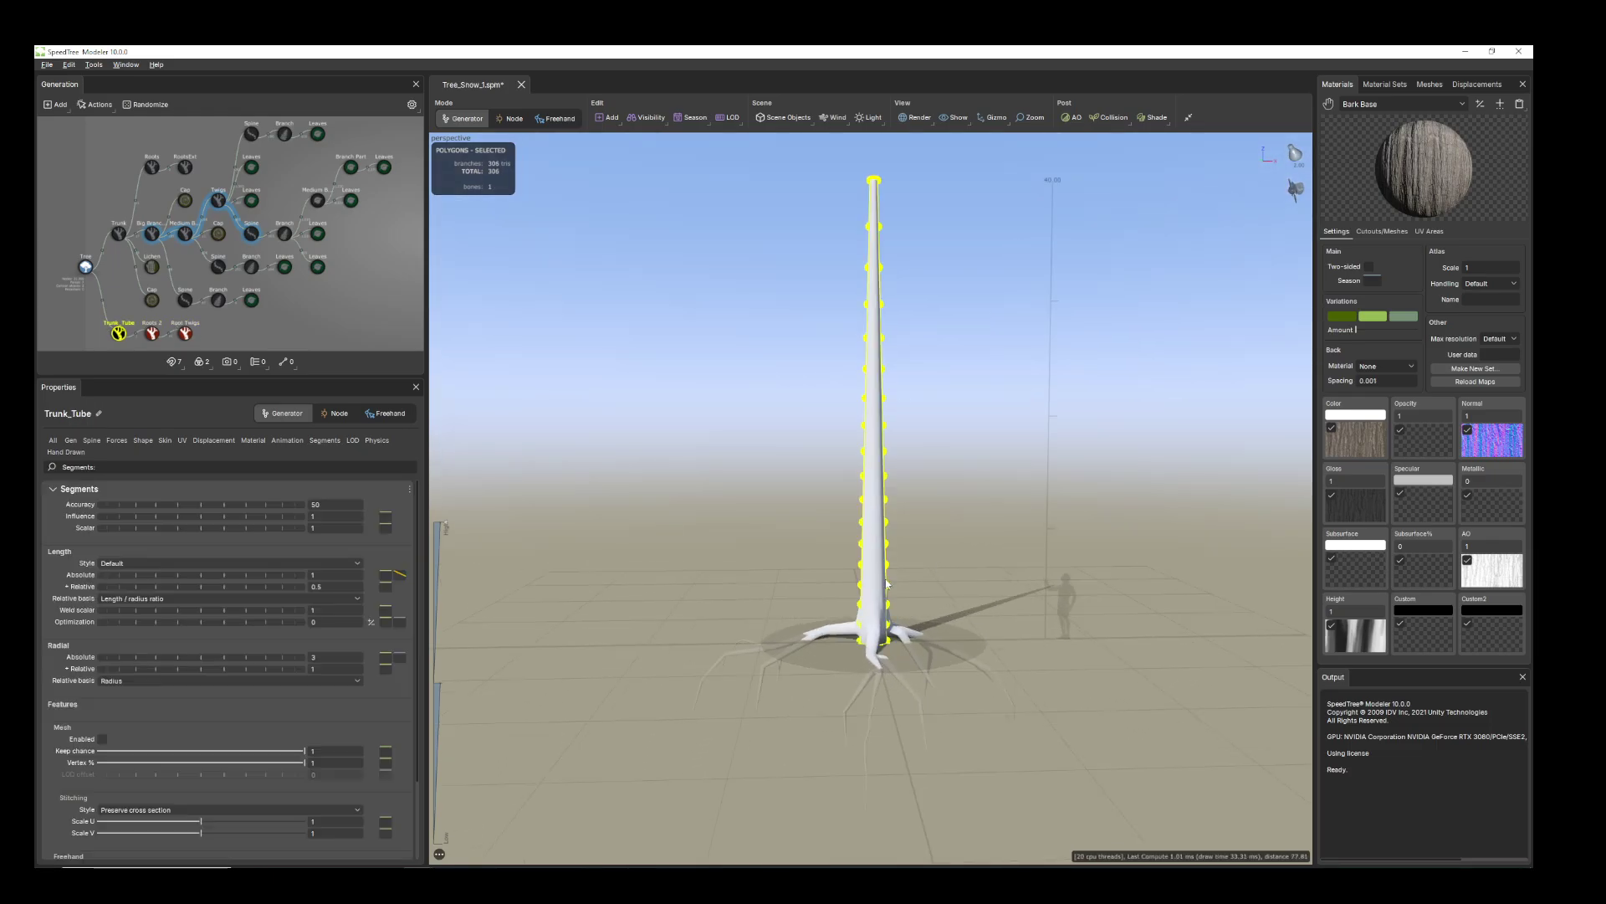
{"action": "left_click", "coordinate": [166, 440]}
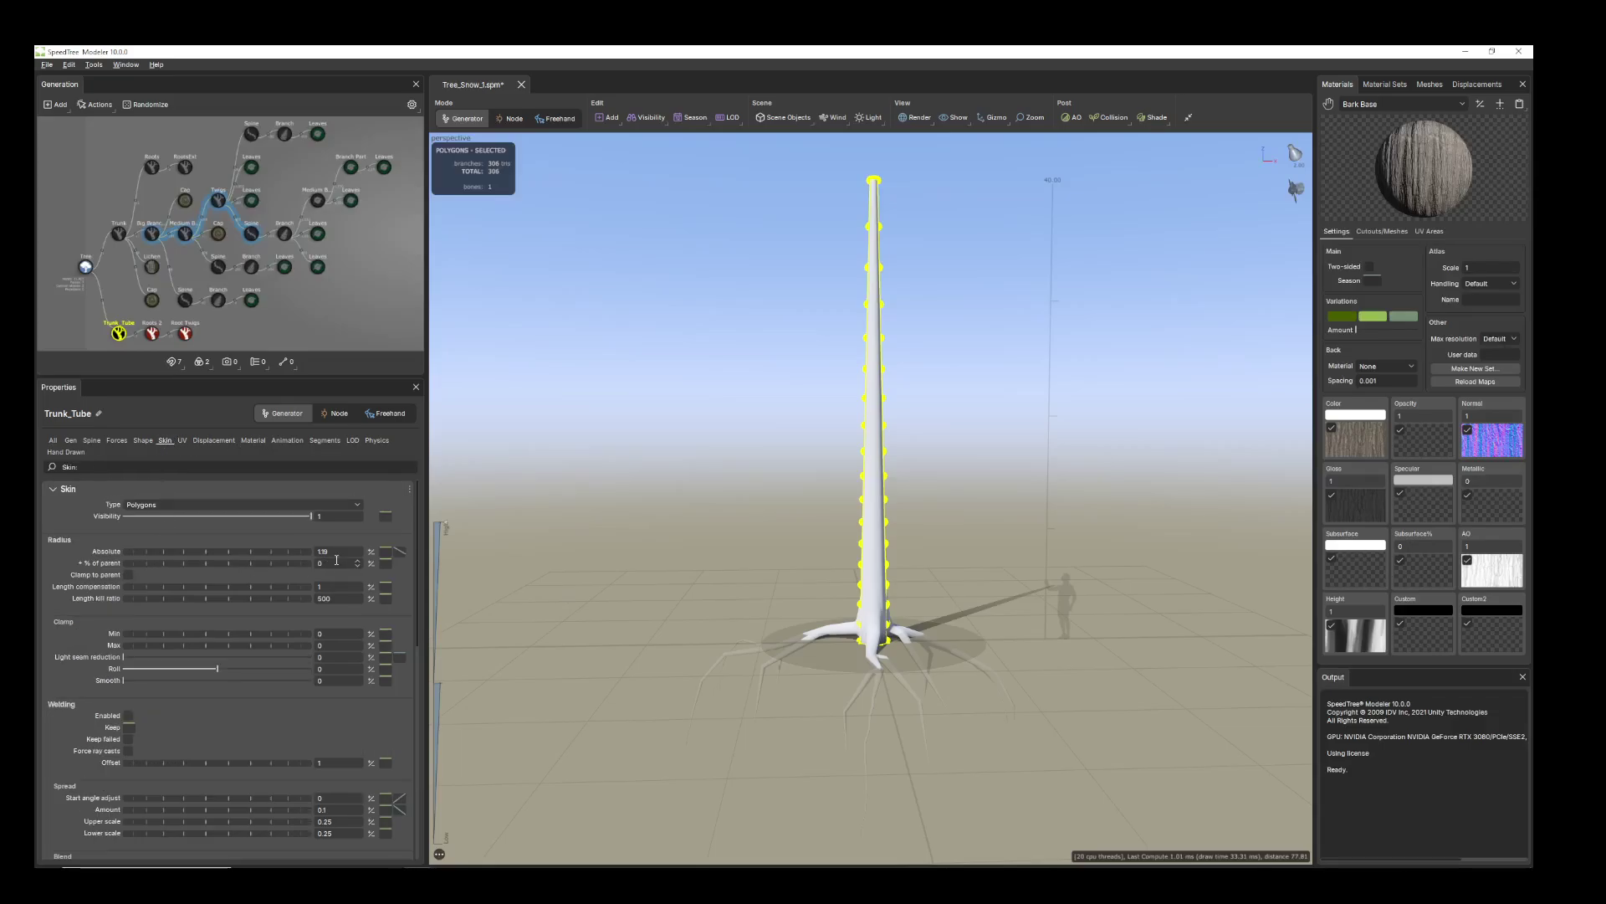
{"action": "left_click", "coordinate": [400, 551]}
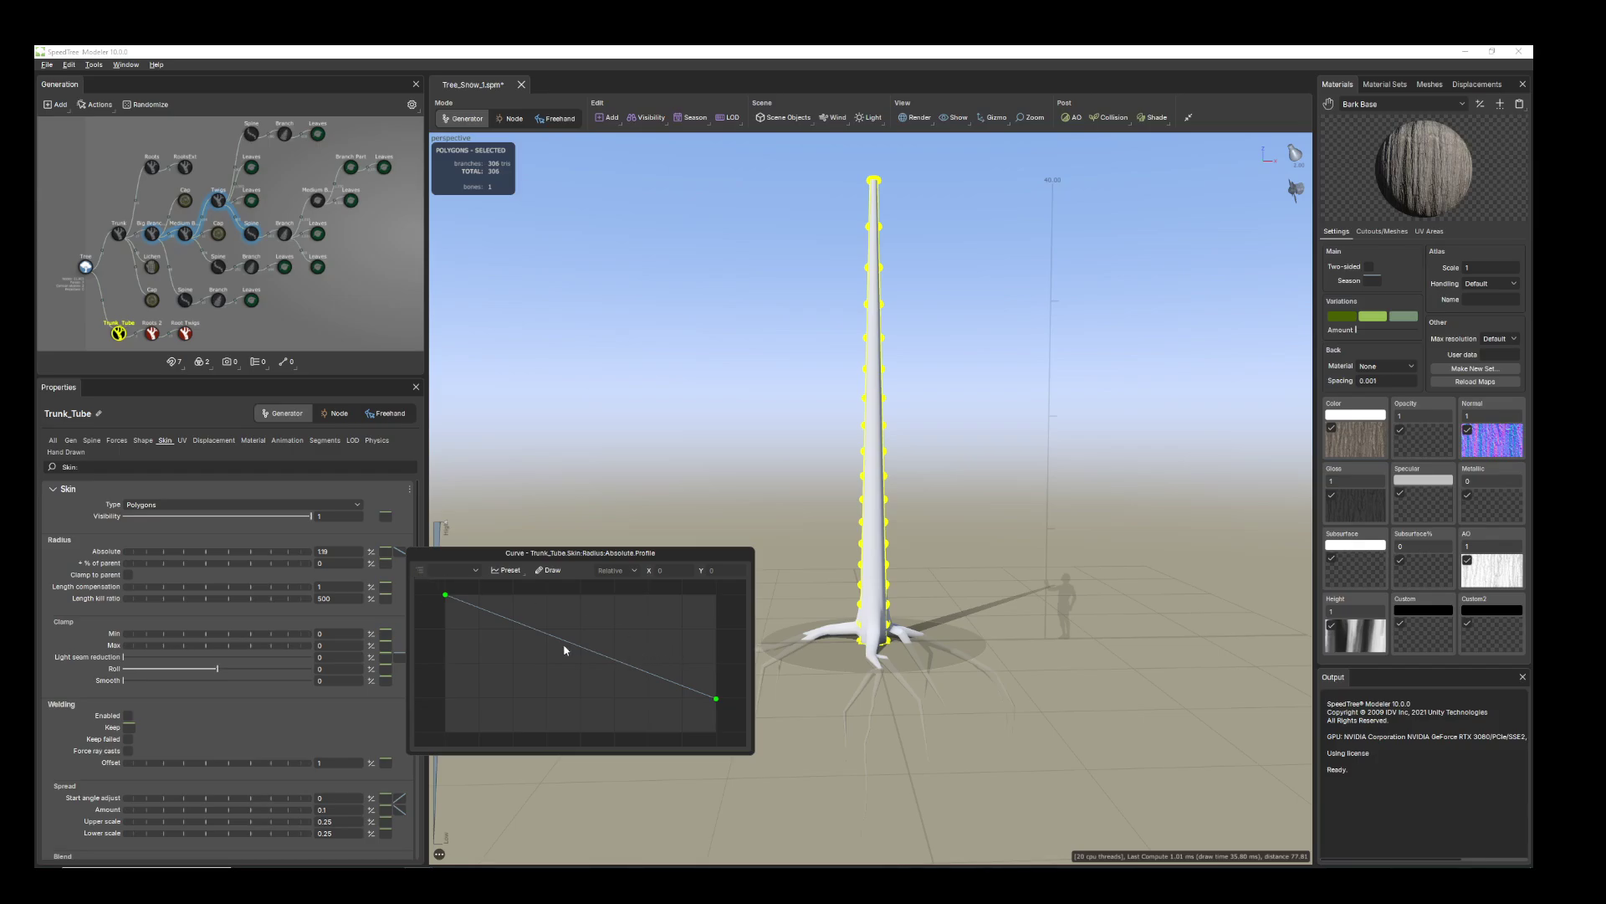
{"action": "left_click", "coordinate": [636, 670]}
{"action": "left_click_drag", "start_coordinate": [717, 700], "coordinate": [716, 713]}
{"action": "left_click", "coordinate": [537, 632]}
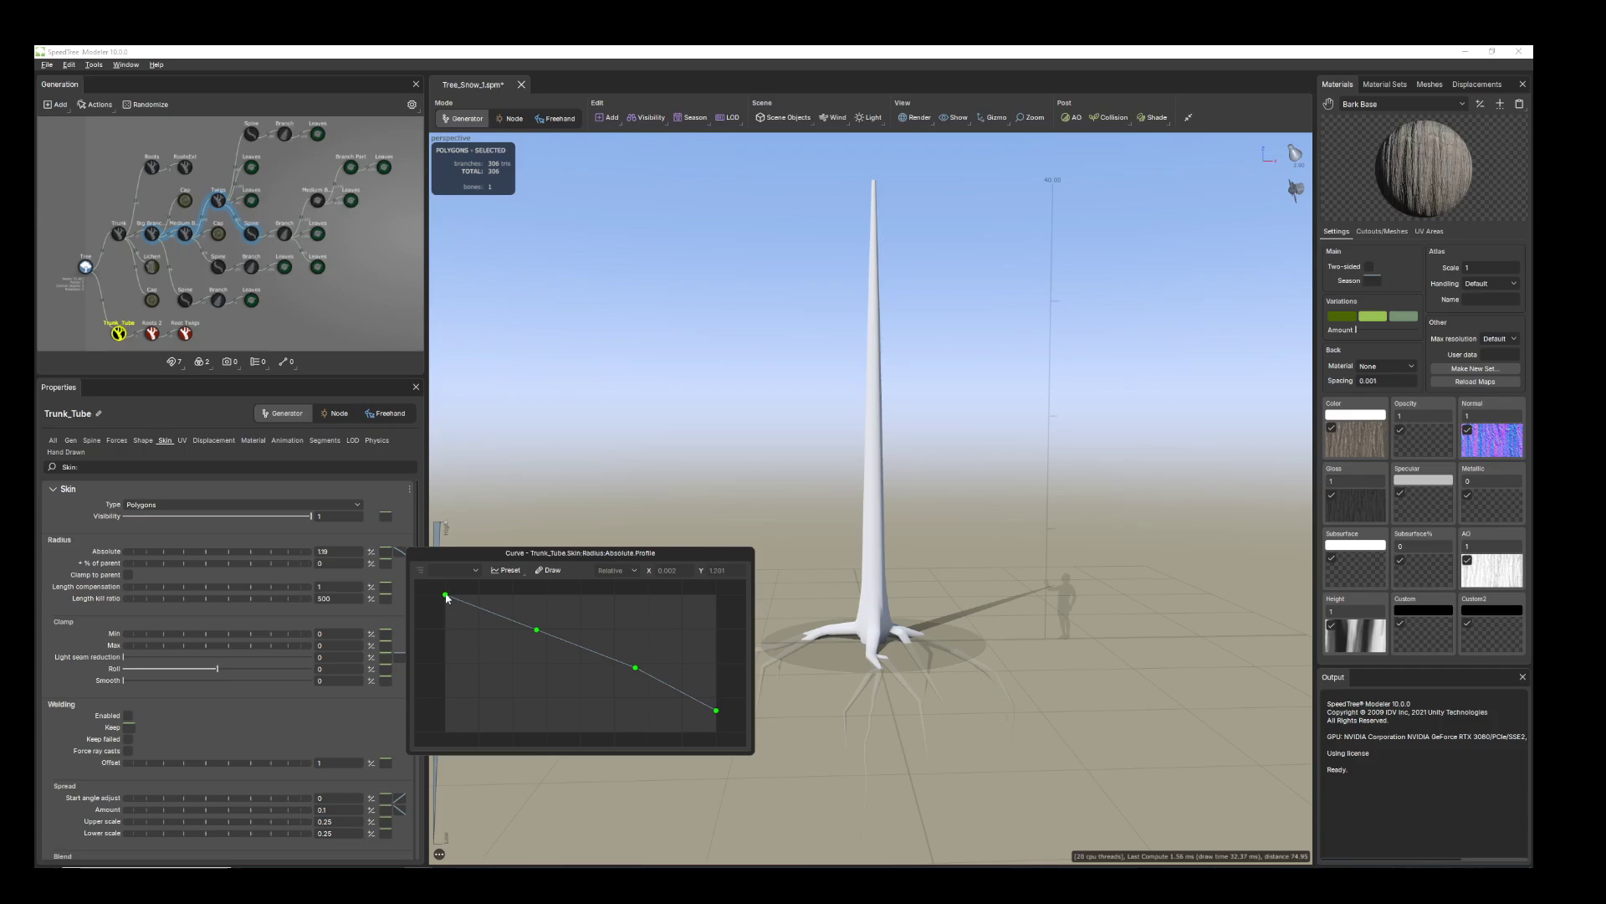
{"action": "left_click_drag", "start_coordinate": [447, 597], "coordinate": [546, 613]}
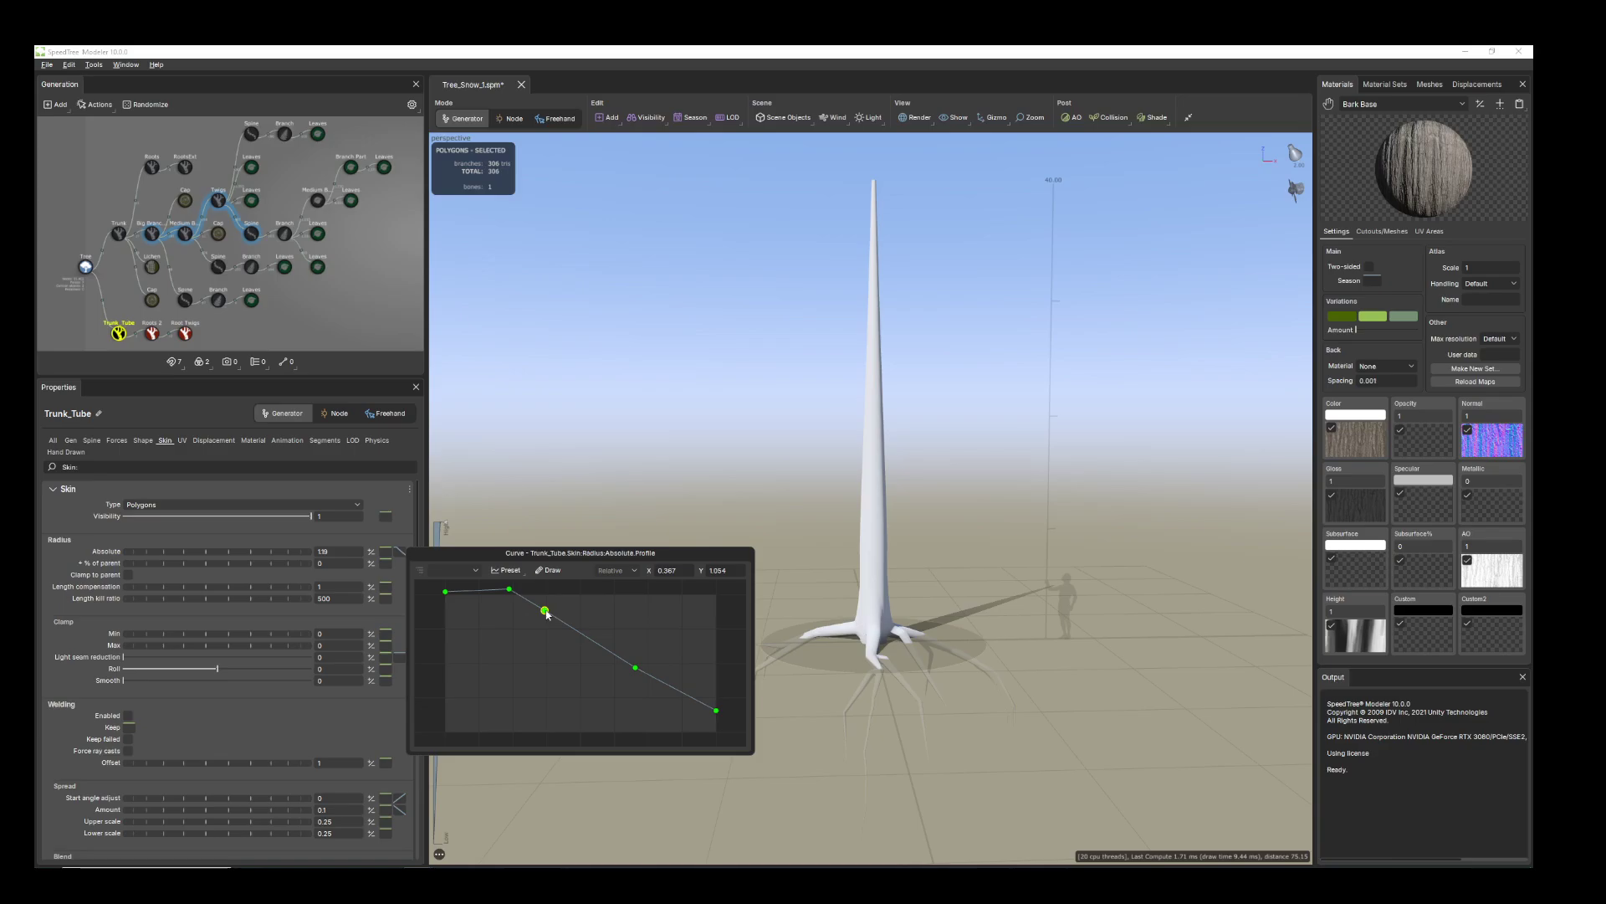
- Add another point near the base end of the tube trunk's radius profile and fine-tune its position
{"action": "middle_click_drag", "start_coordinate": [510, 620], "coordinate": [534, 694]}
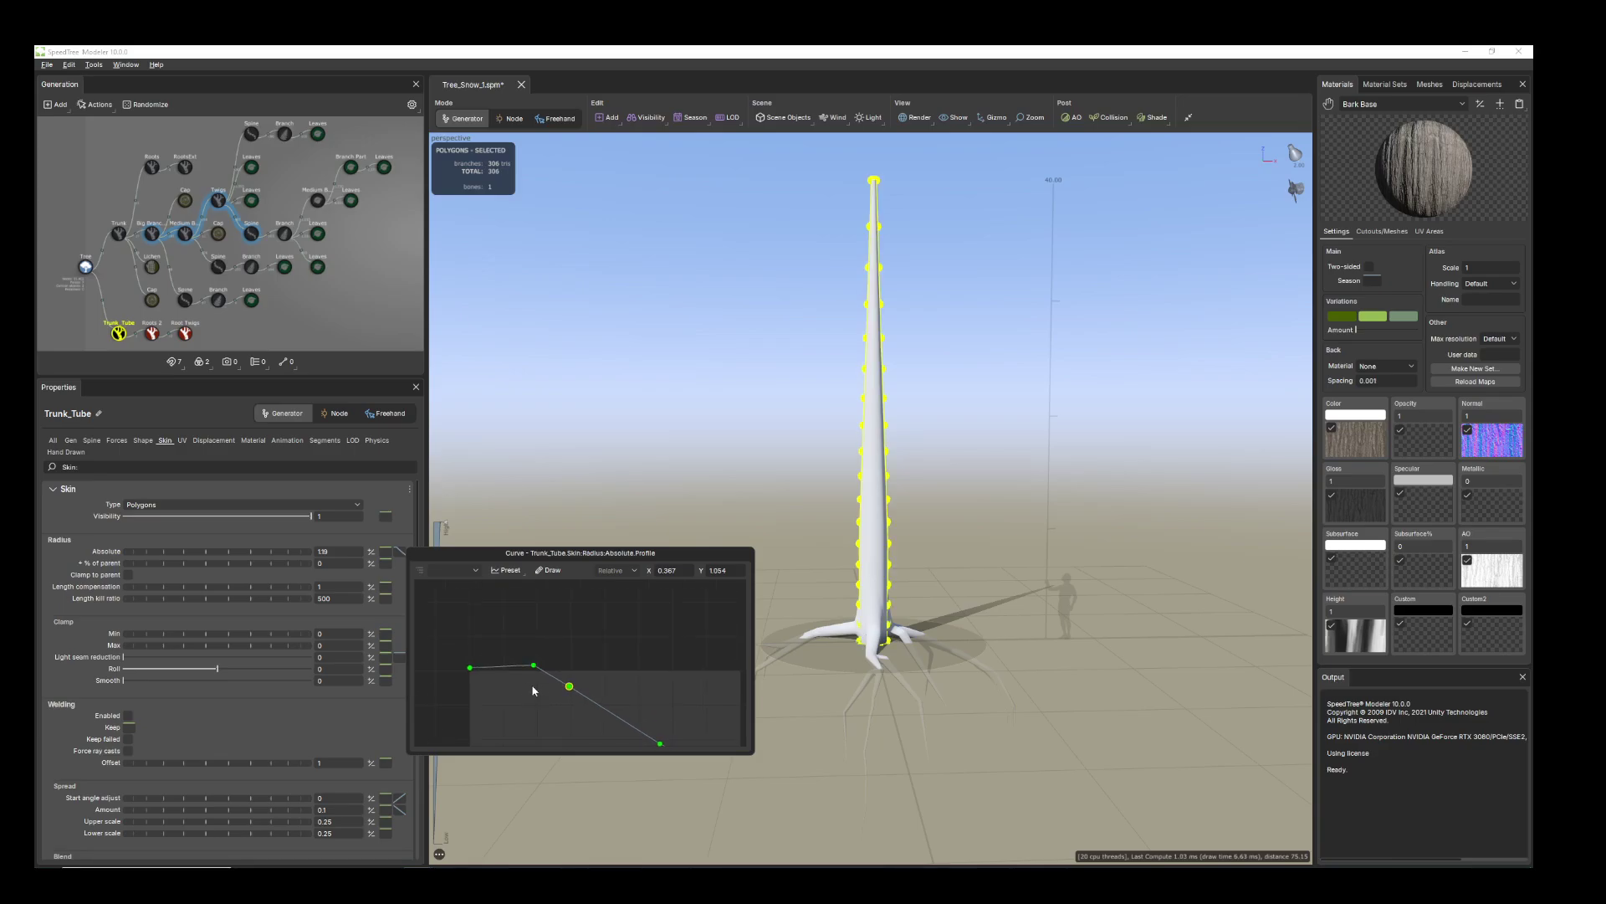
{"action": "scroll", "coordinate": [535, 693], "scroll_direction": "up", "scroll_amount": 3}
{"action": "left_click", "coordinate": [469, 669]}
{"action": "left_click", "coordinate": [469, 668]}
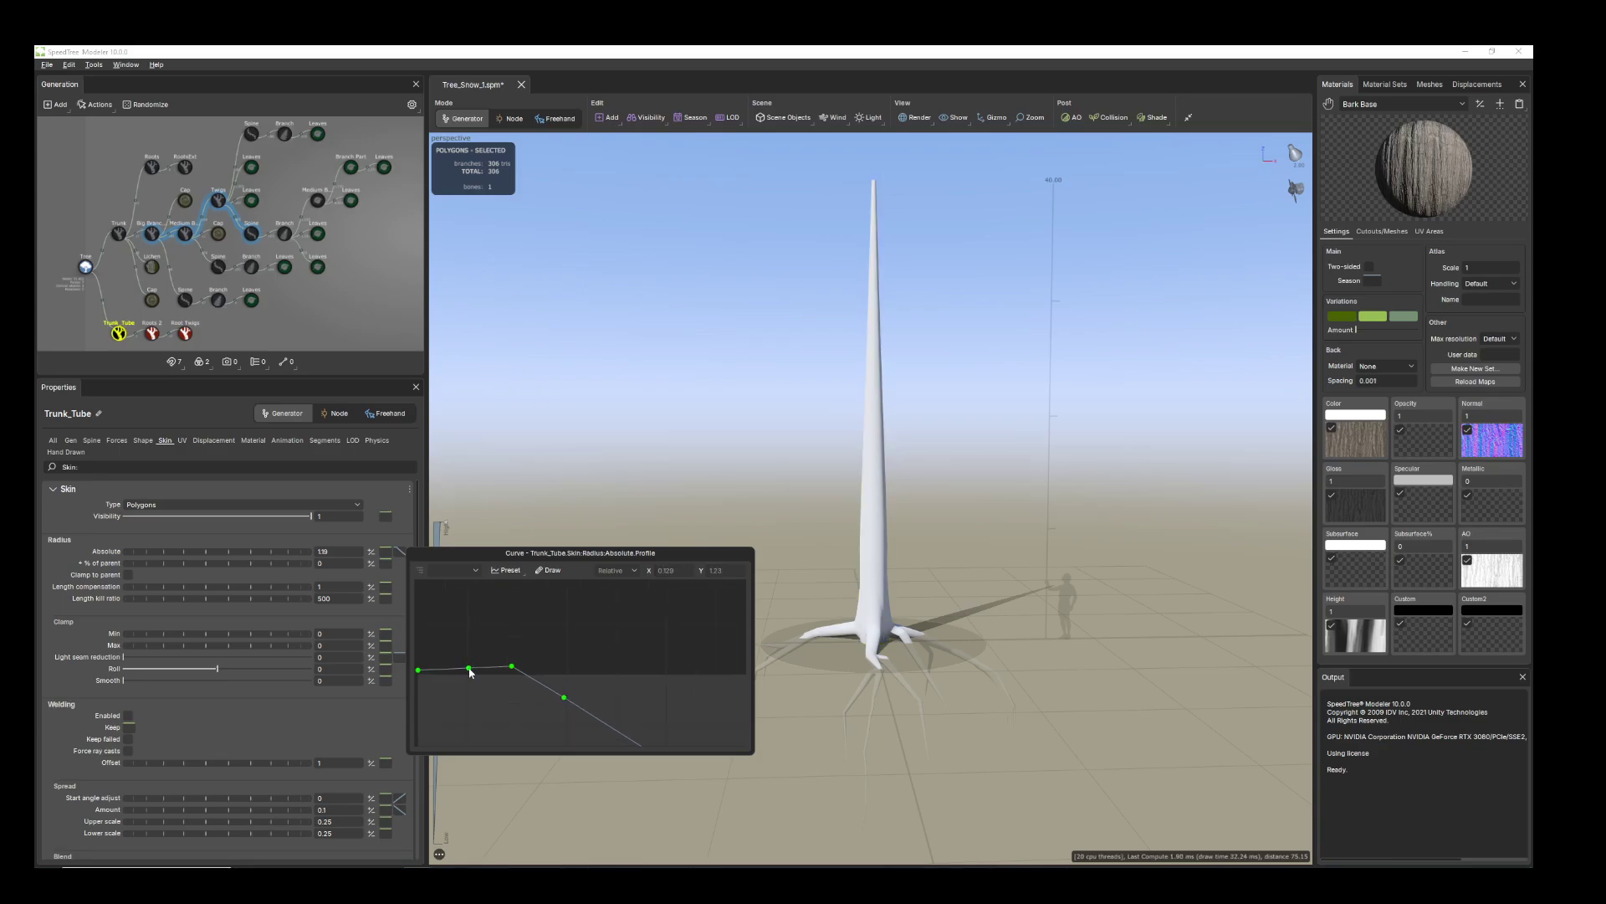
{"action": "left_click_drag", "start_coordinate": [470, 672], "coordinate": [467, 666]}
{"action": "left_click_drag", "start_coordinate": [979, 586], "coordinate": [894, 590]}
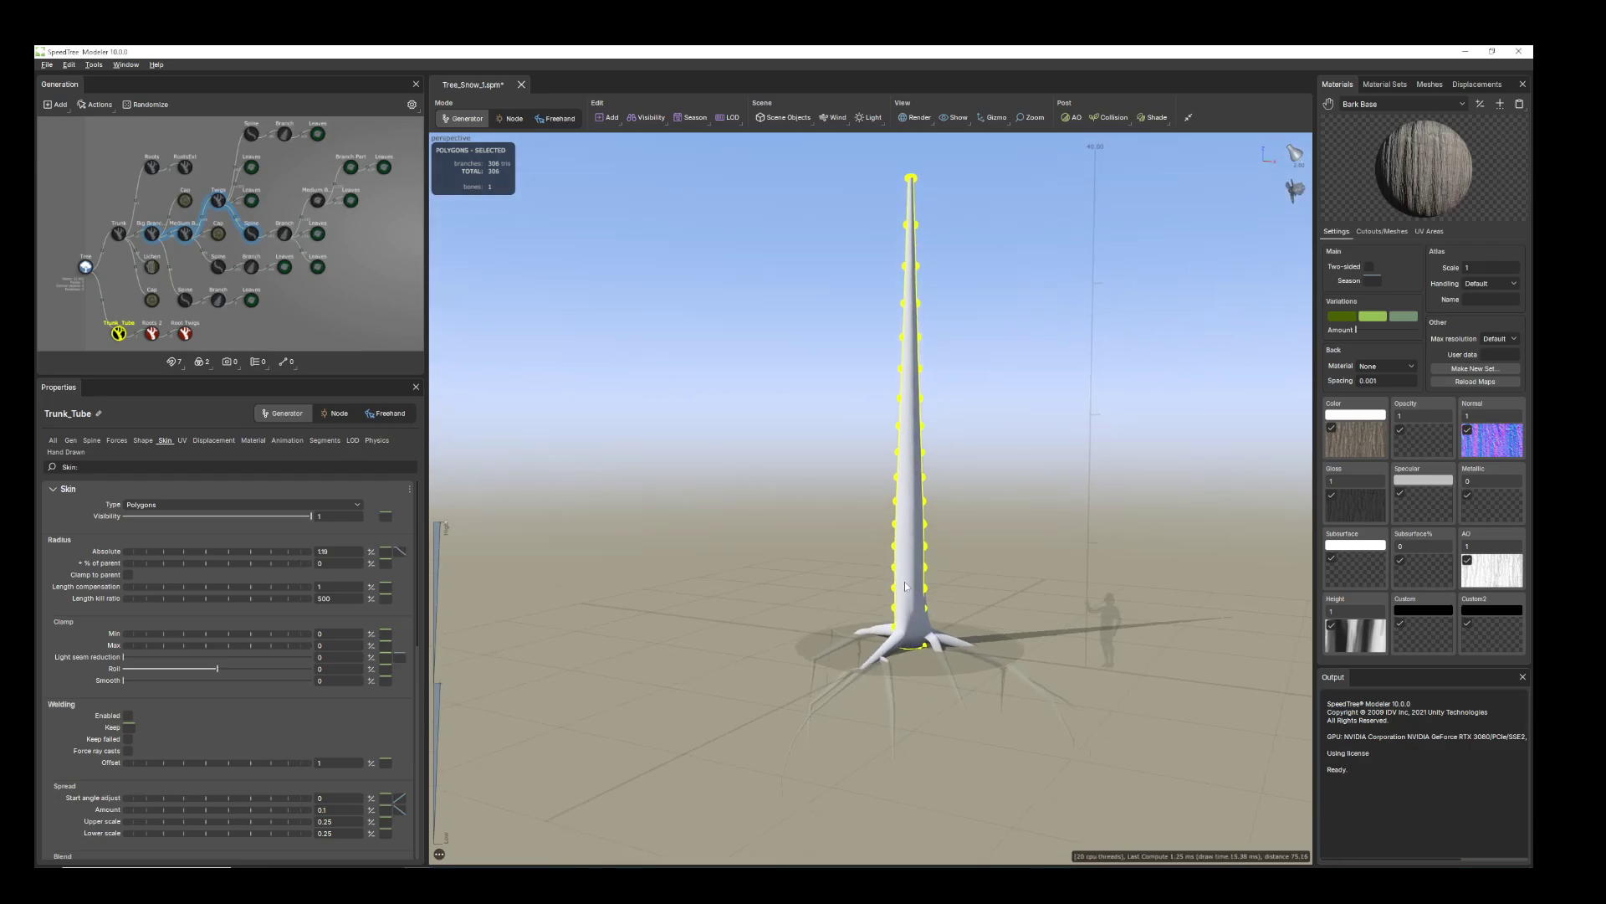
{"action": "left_click", "coordinate": [906, 587]}
{"action": "left_click", "coordinate": [918, 522]}
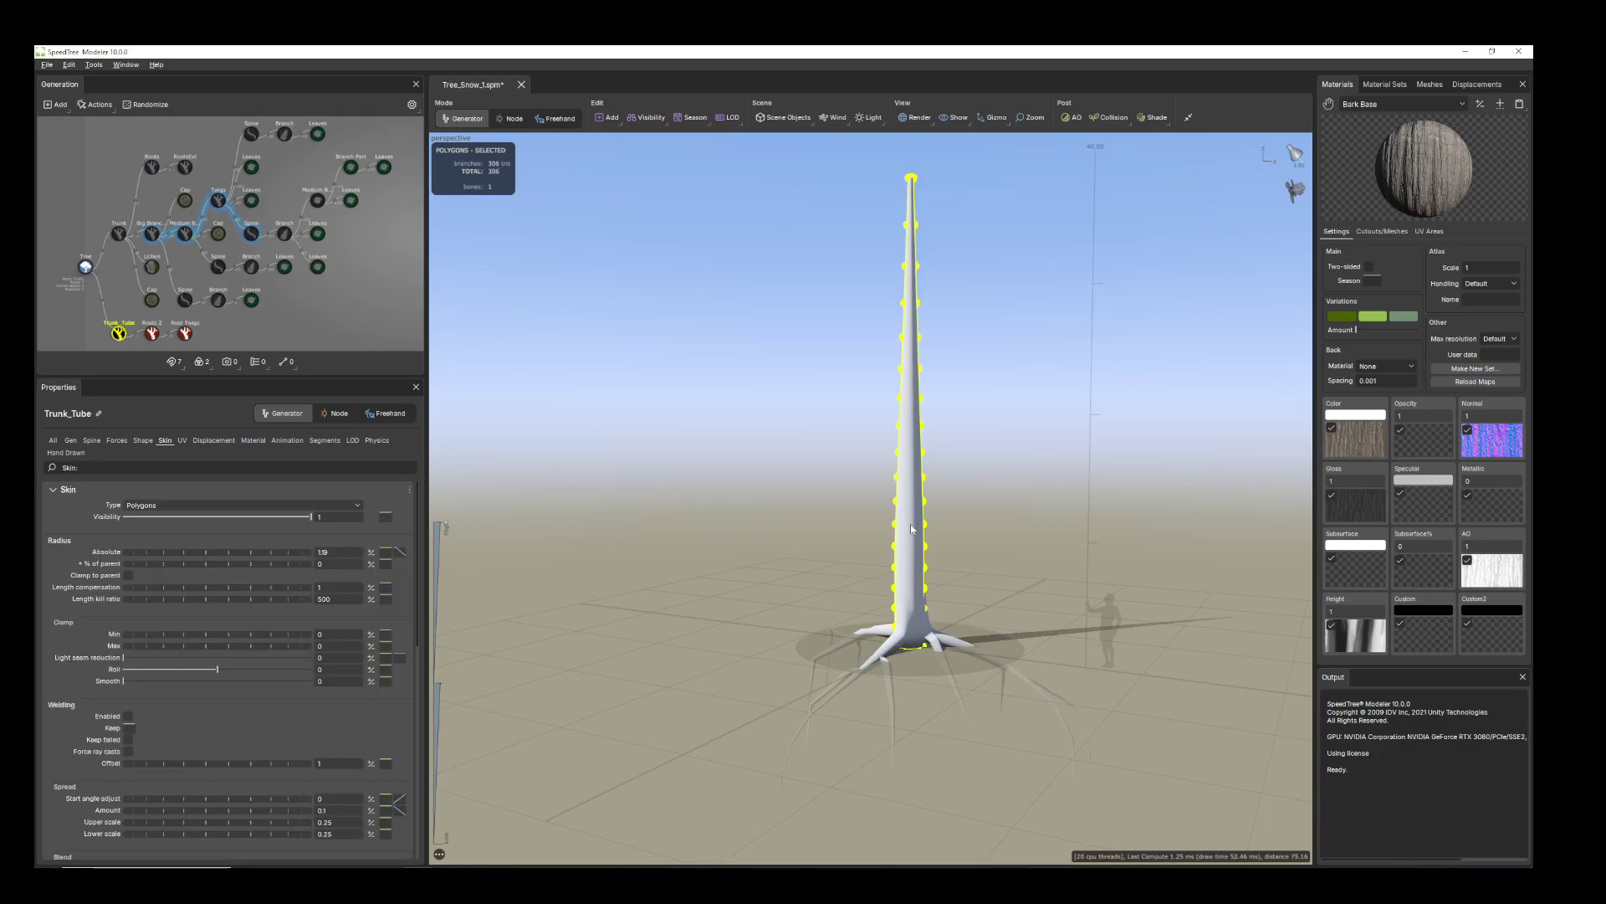
{"action": "left_click_drag", "start_coordinate": [919, 522], "coordinate": [832, 588]}
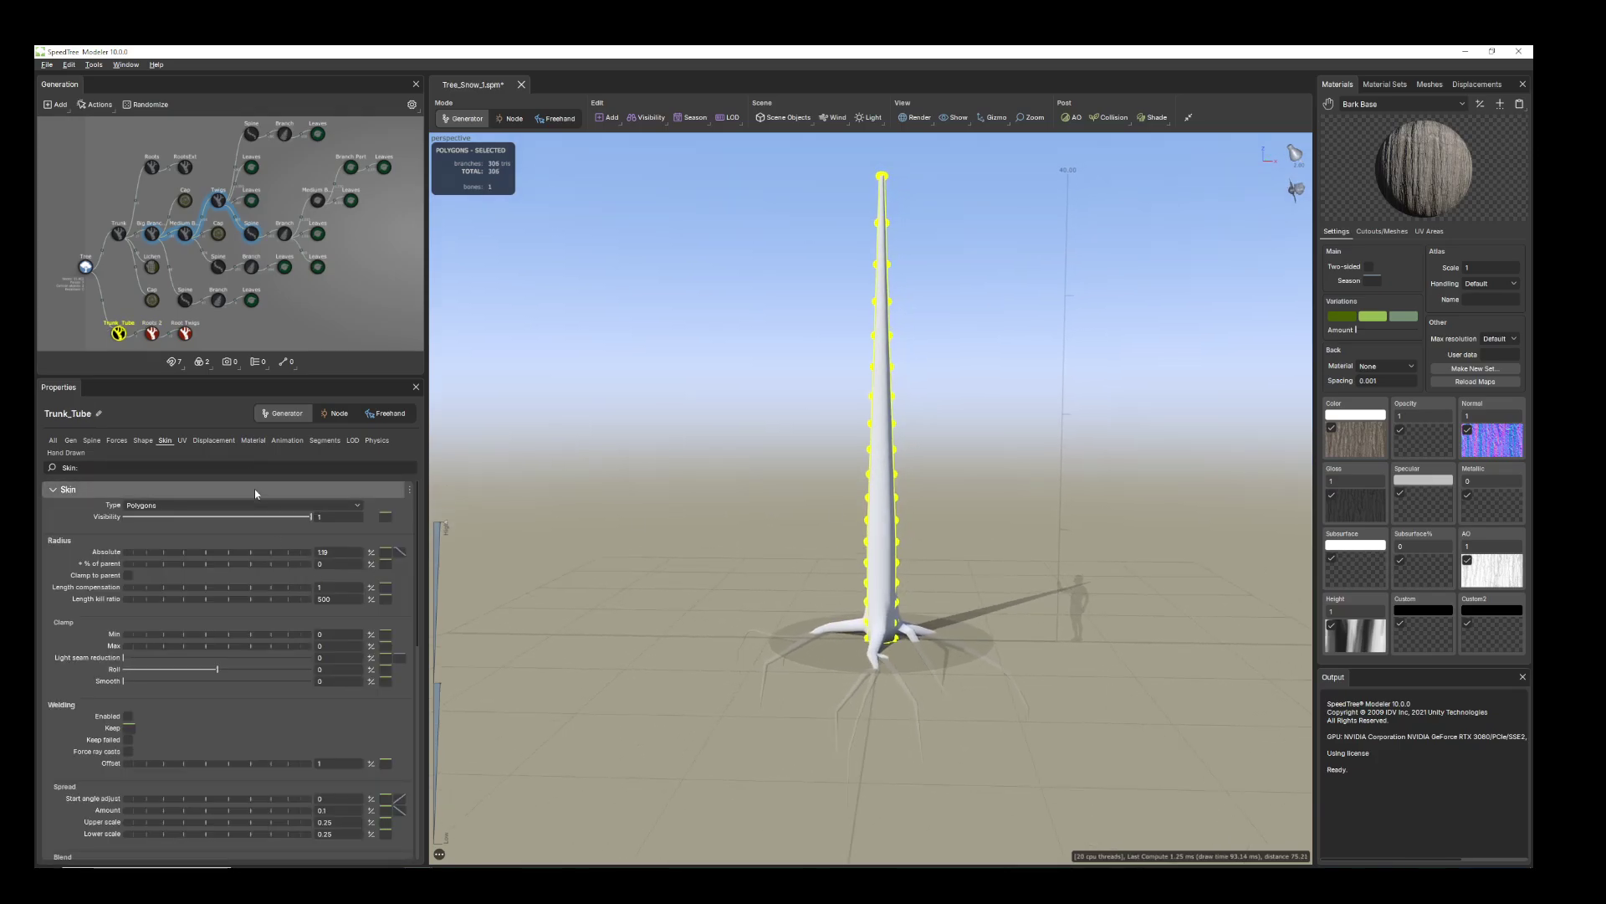
- Increase the tube trunk's relative length segments to 3.57
{"action": "left_click", "coordinate": [323, 441]}
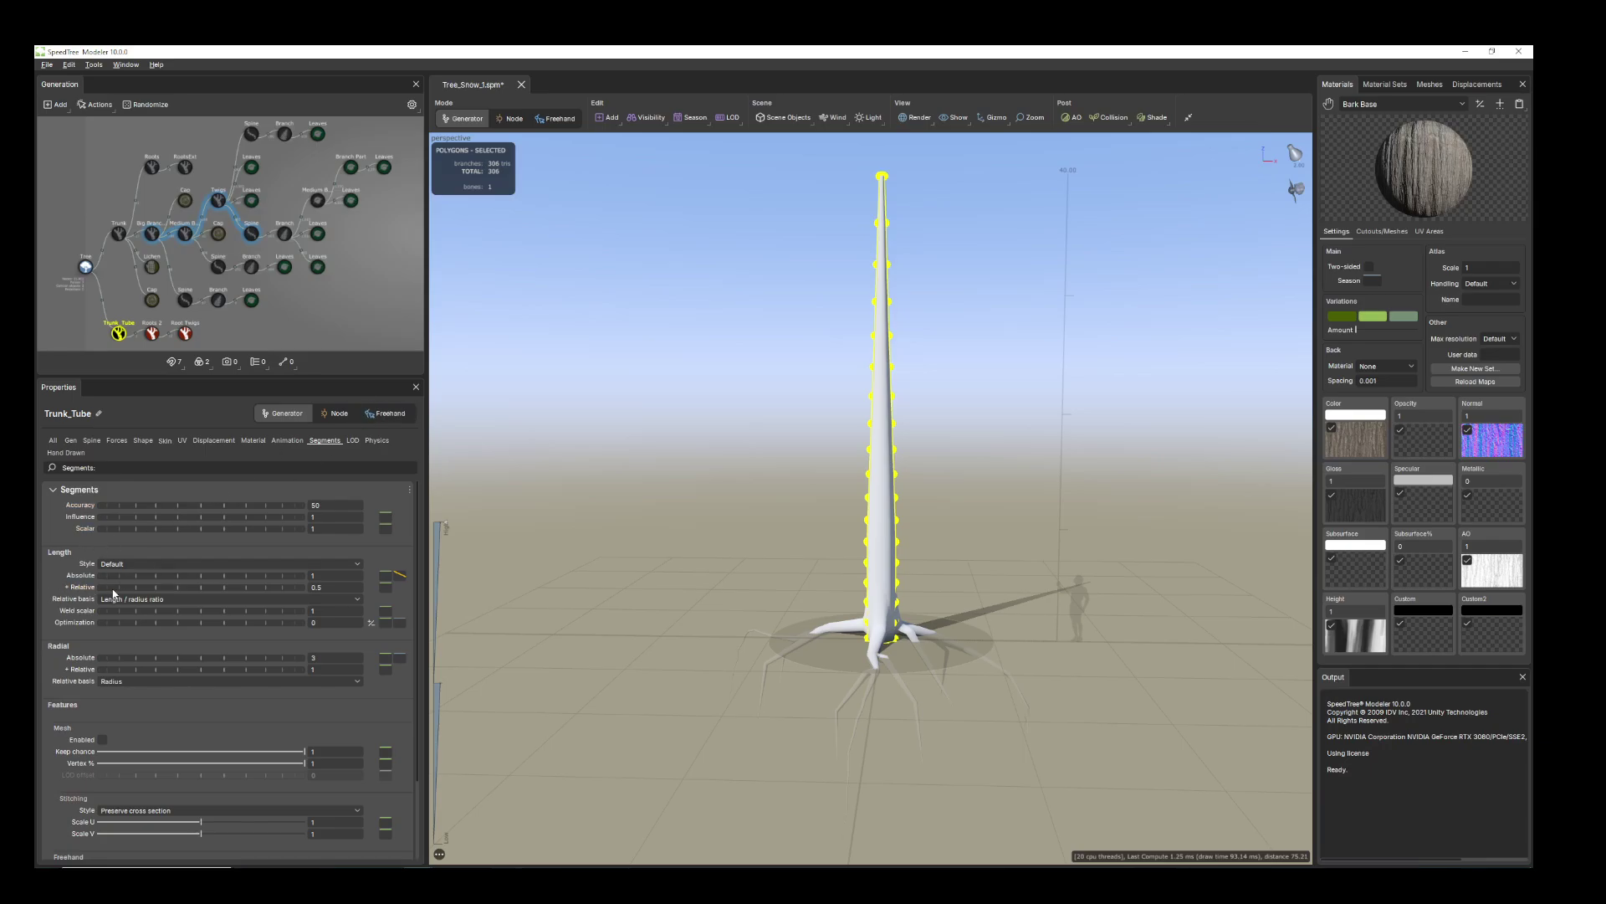
{"action": "left_click_drag", "start_coordinate": [118, 589], "coordinate": [474, 588]}
{"action": "left_click_drag", "start_coordinate": [872, 546], "coordinate": [874, 575]}
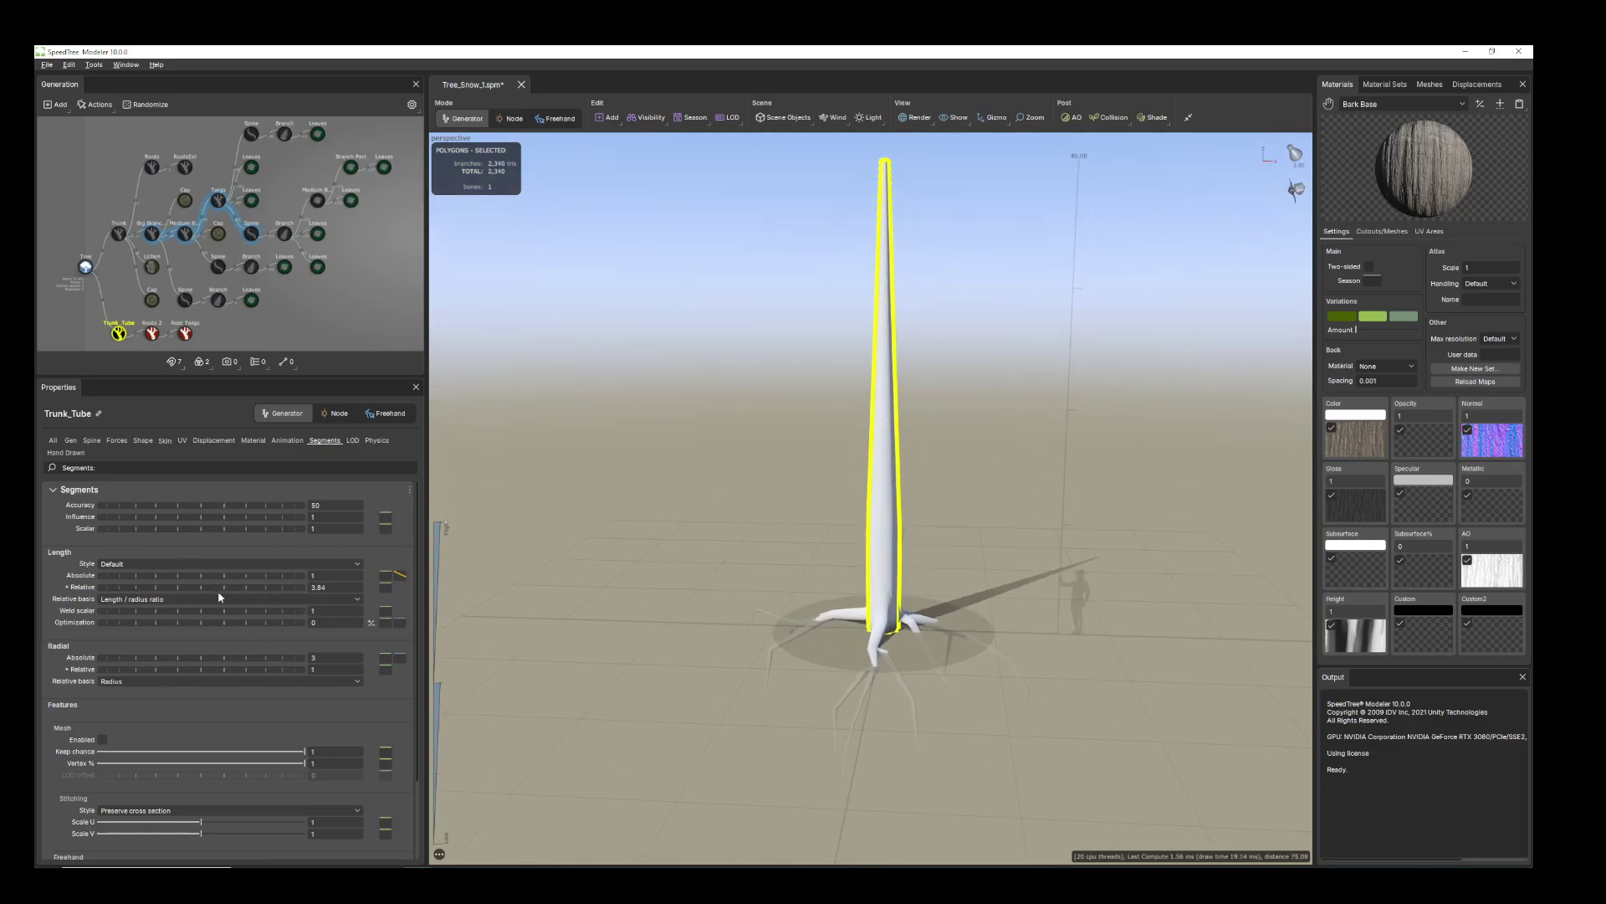
{"action": "left_click_drag", "start_coordinate": [226, 591], "coordinate": [212, 592]}
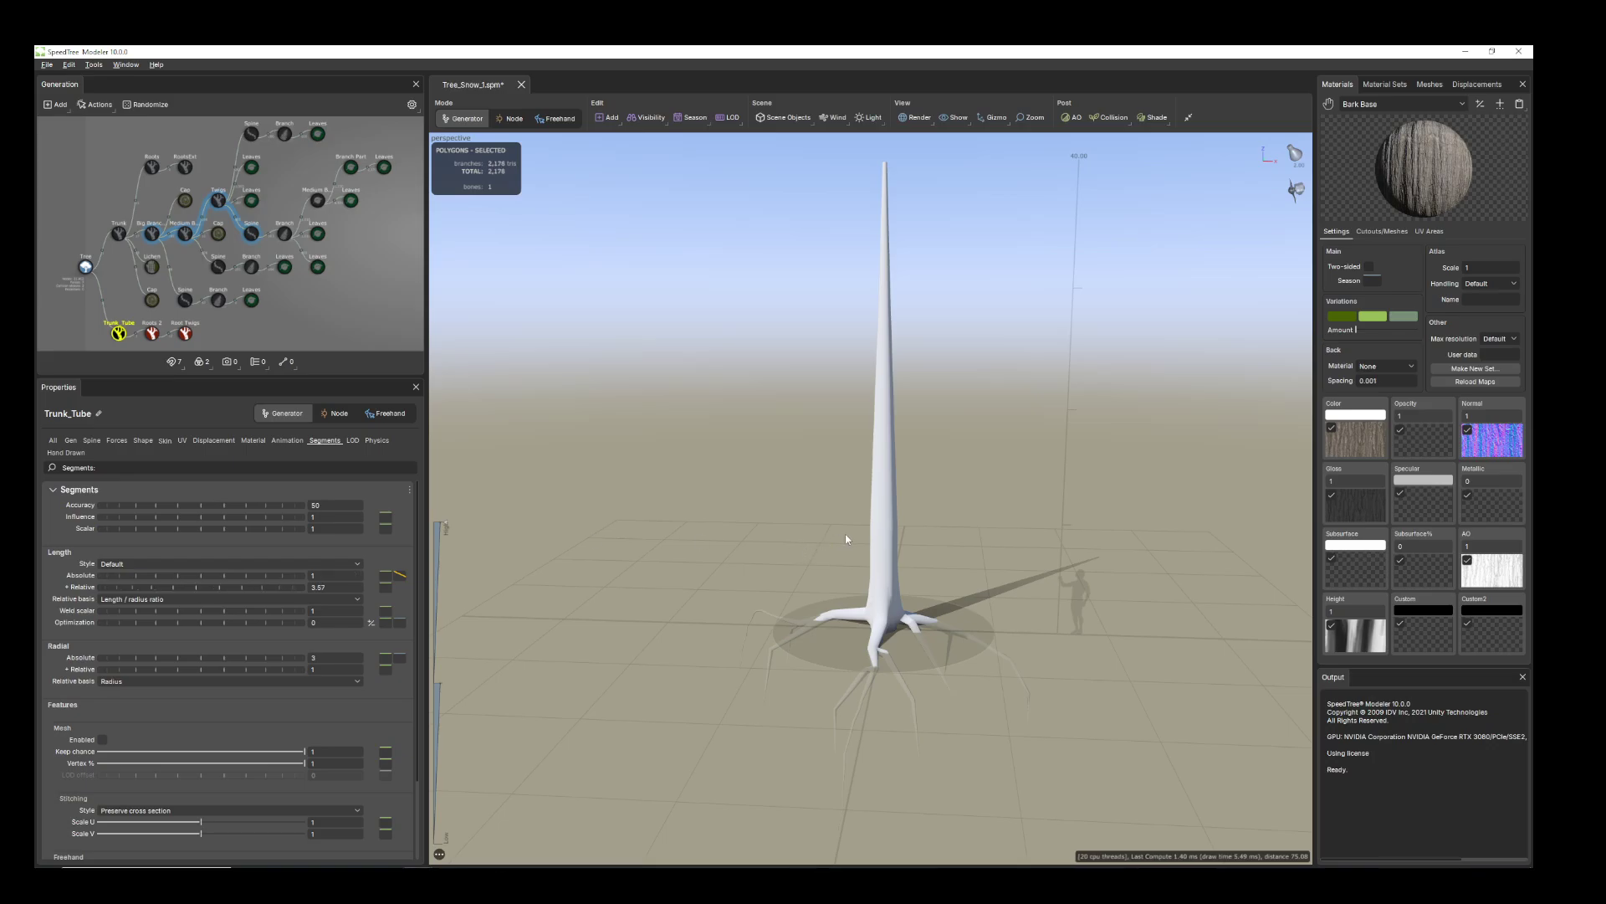
{"action": "left_click", "coordinate": [883, 520]}
{"action": "left_click_drag", "start_coordinate": [721, 598], "coordinate": [704, 585]}
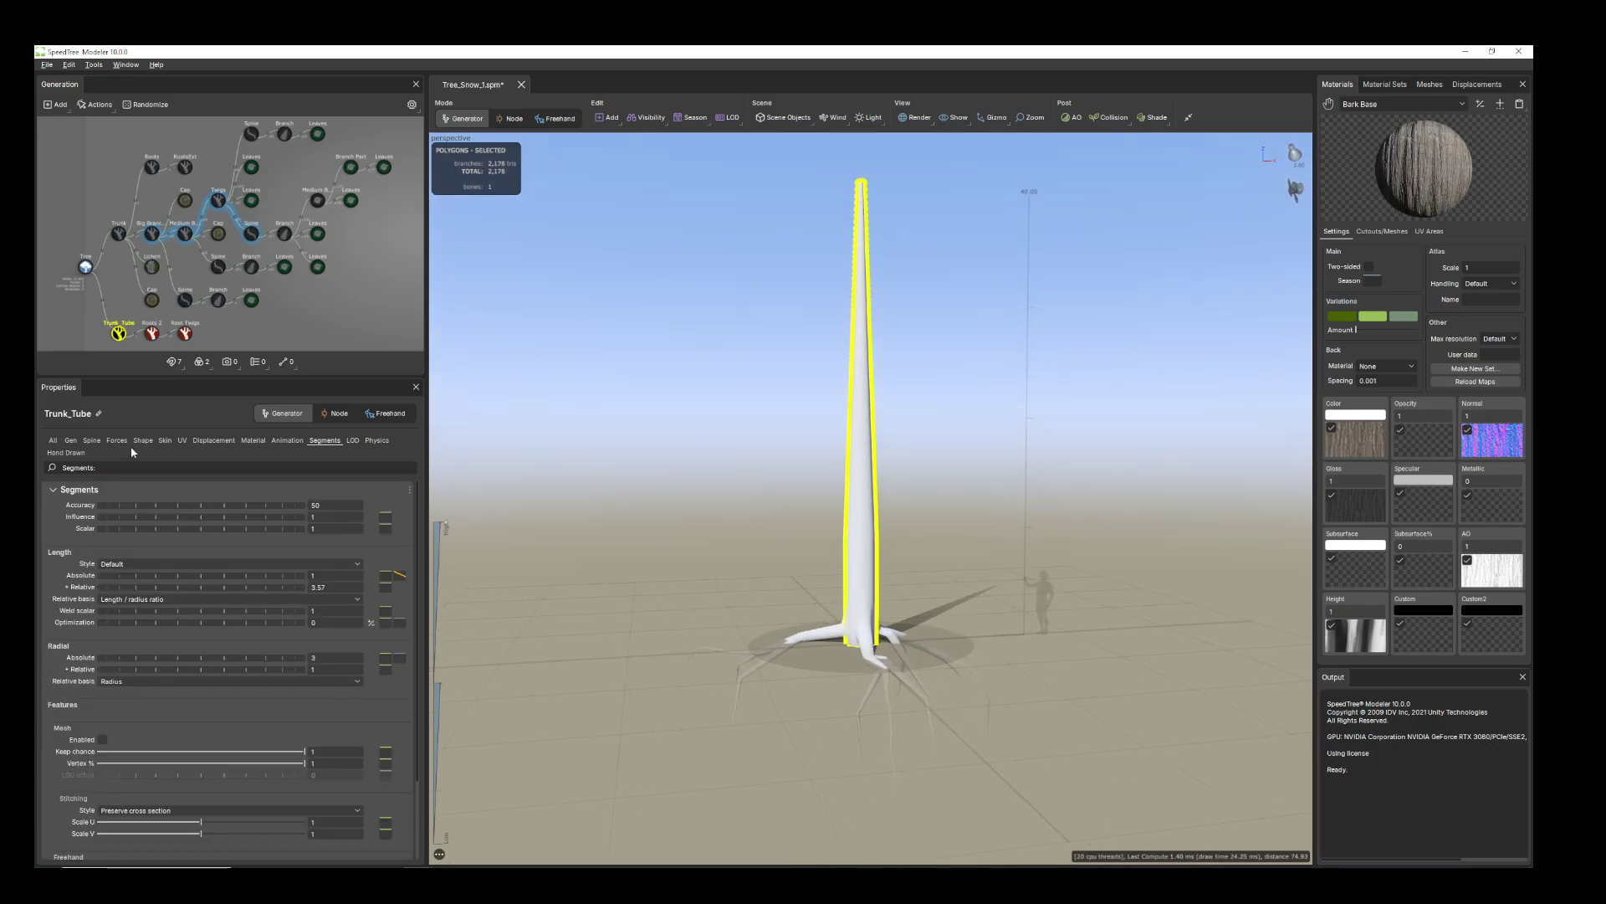
- Bend the tube trunk's spine by setting its late noise amount to 0.4
{"action": "left_click", "coordinate": [89, 441]}
{"action": "scroll", "coordinate": [145, 691], "scroll_direction": "down", "scroll_amount": 3}
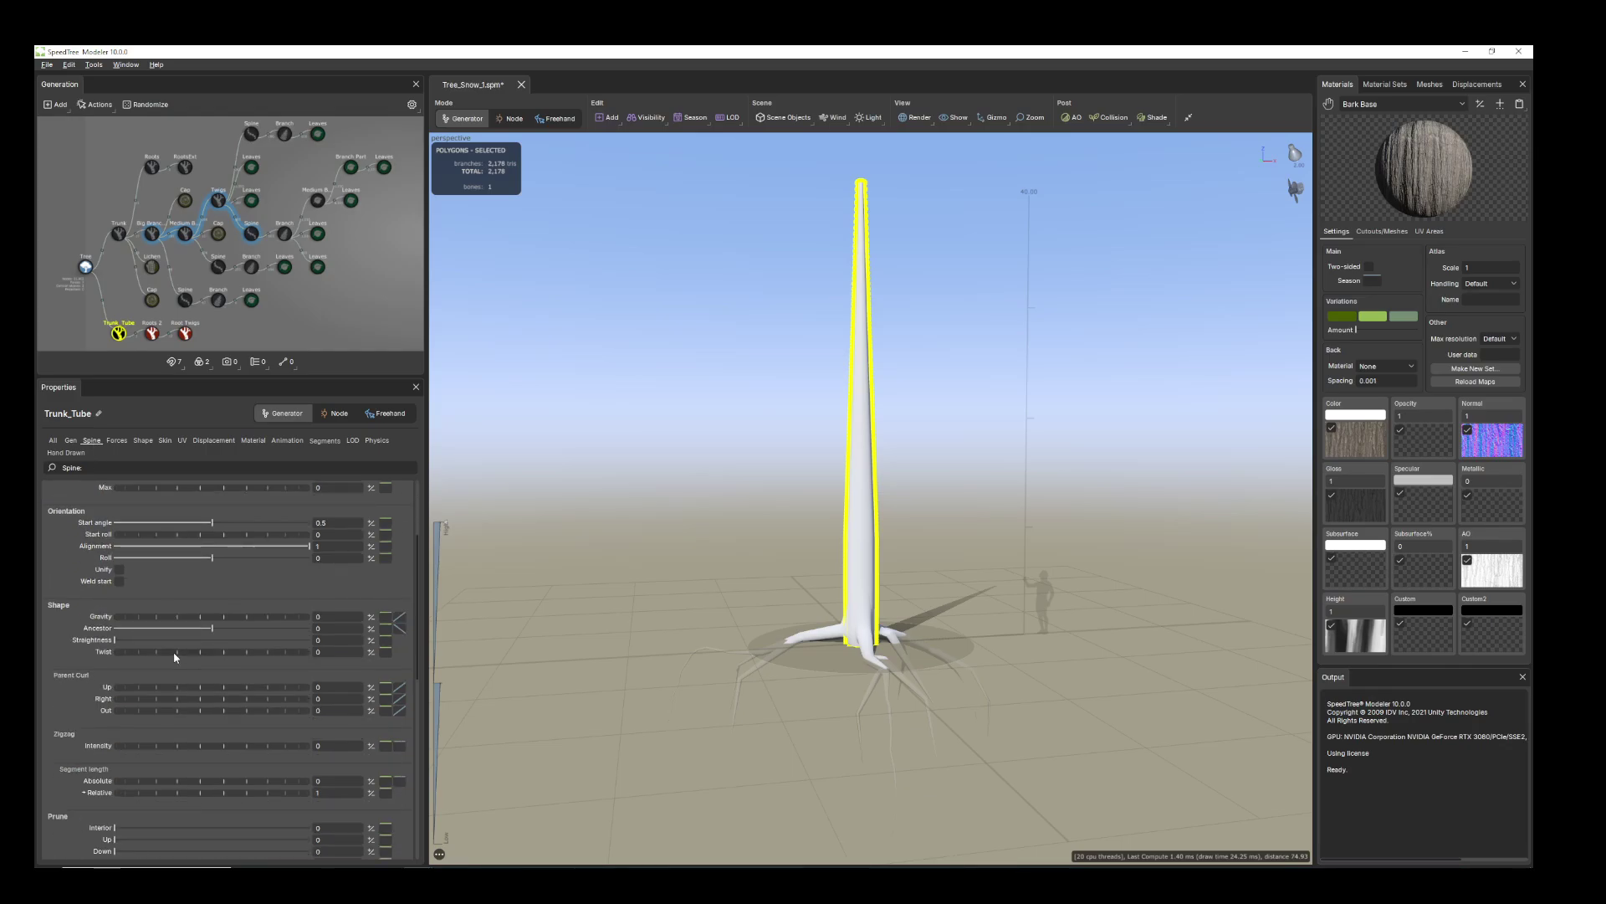
{"action": "scroll", "coordinate": [145, 691], "scroll_direction": "down", "scroll_amount": 3}
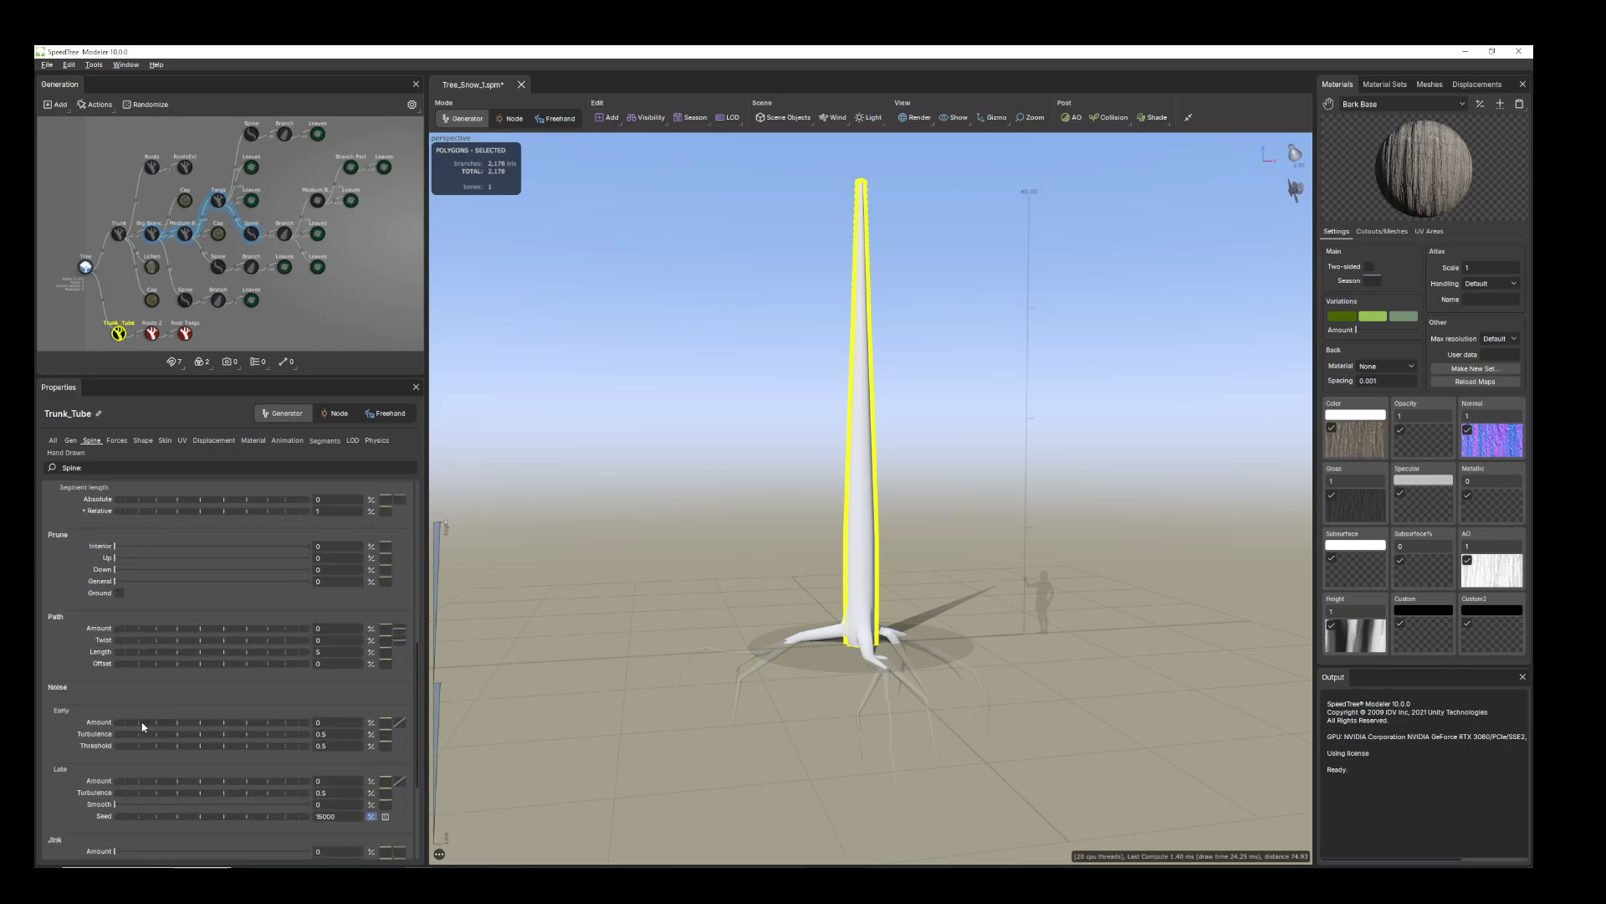
{"action": "left_click_drag", "start_coordinate": [151, 785], "coordinate": [173, 785]}
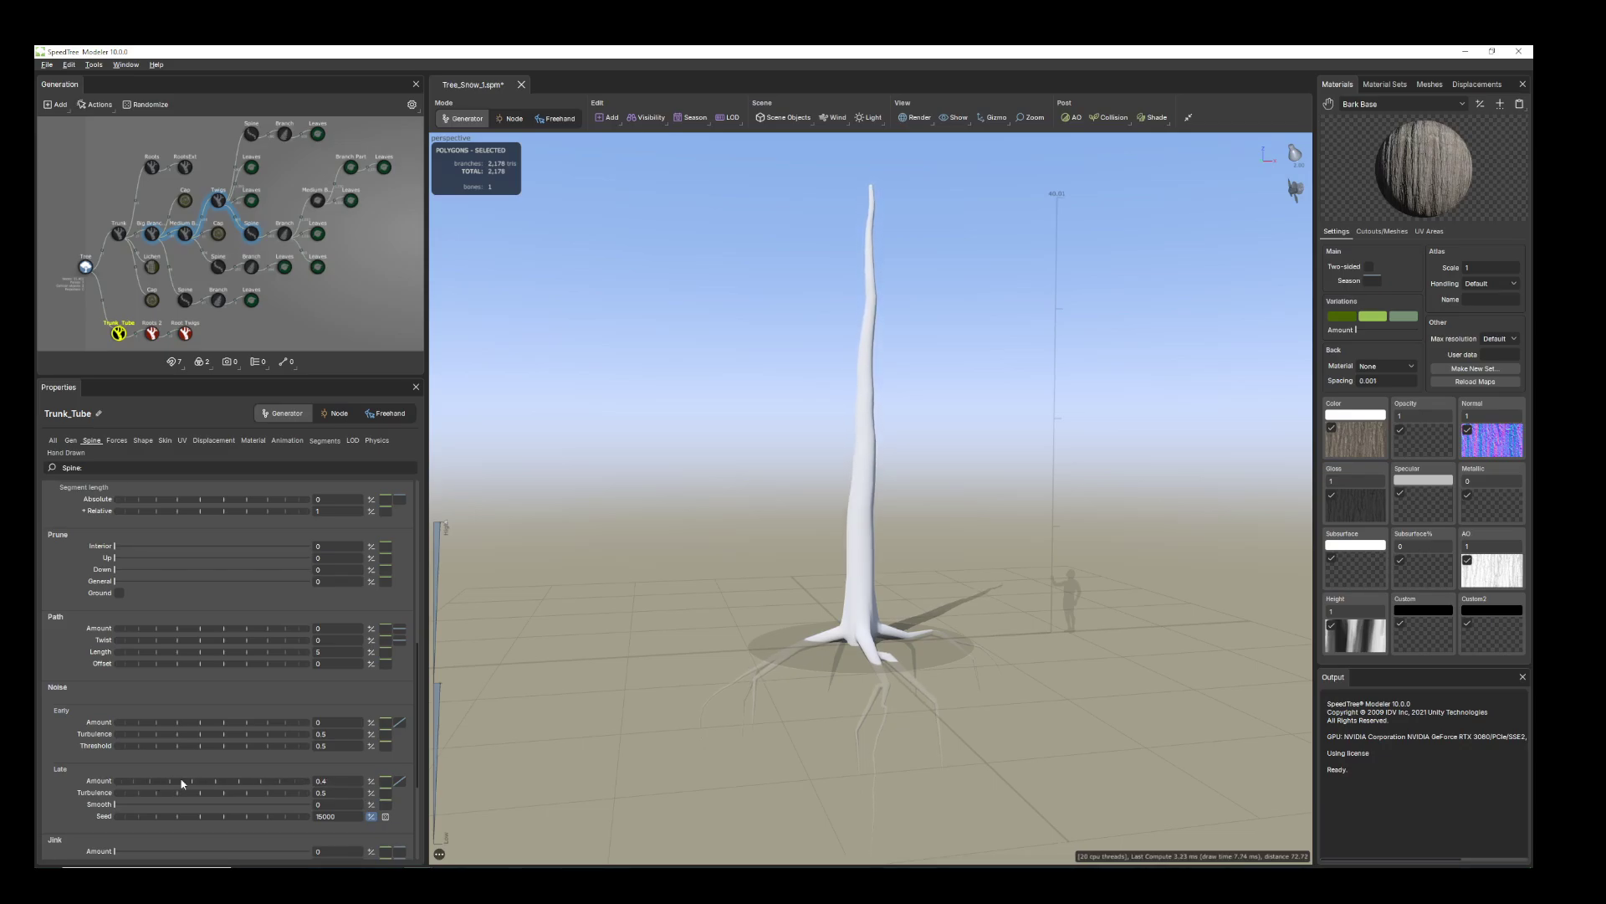
{"action": "left_click_drag", "start_coordinate": [609, 736], "coordinate": [774, 736]}
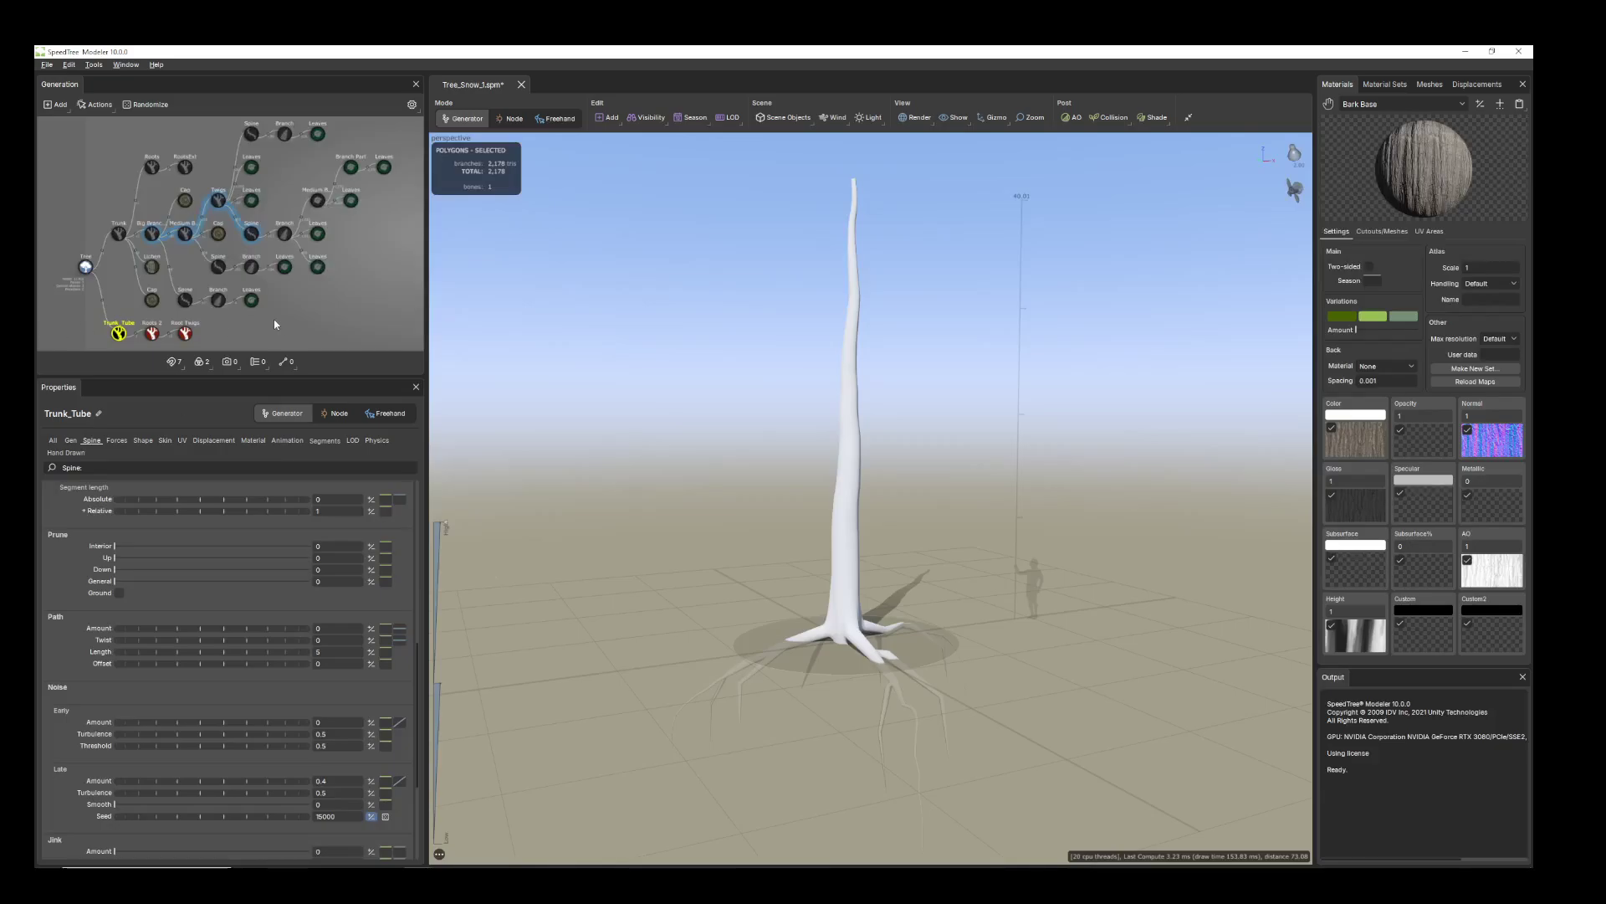
- Enlarge the generator graph area and add a Cap to the tube trunk
{"action": "middle_click_drag", "start_coordinate": [280, 312], "coordinate": [293, 242]}
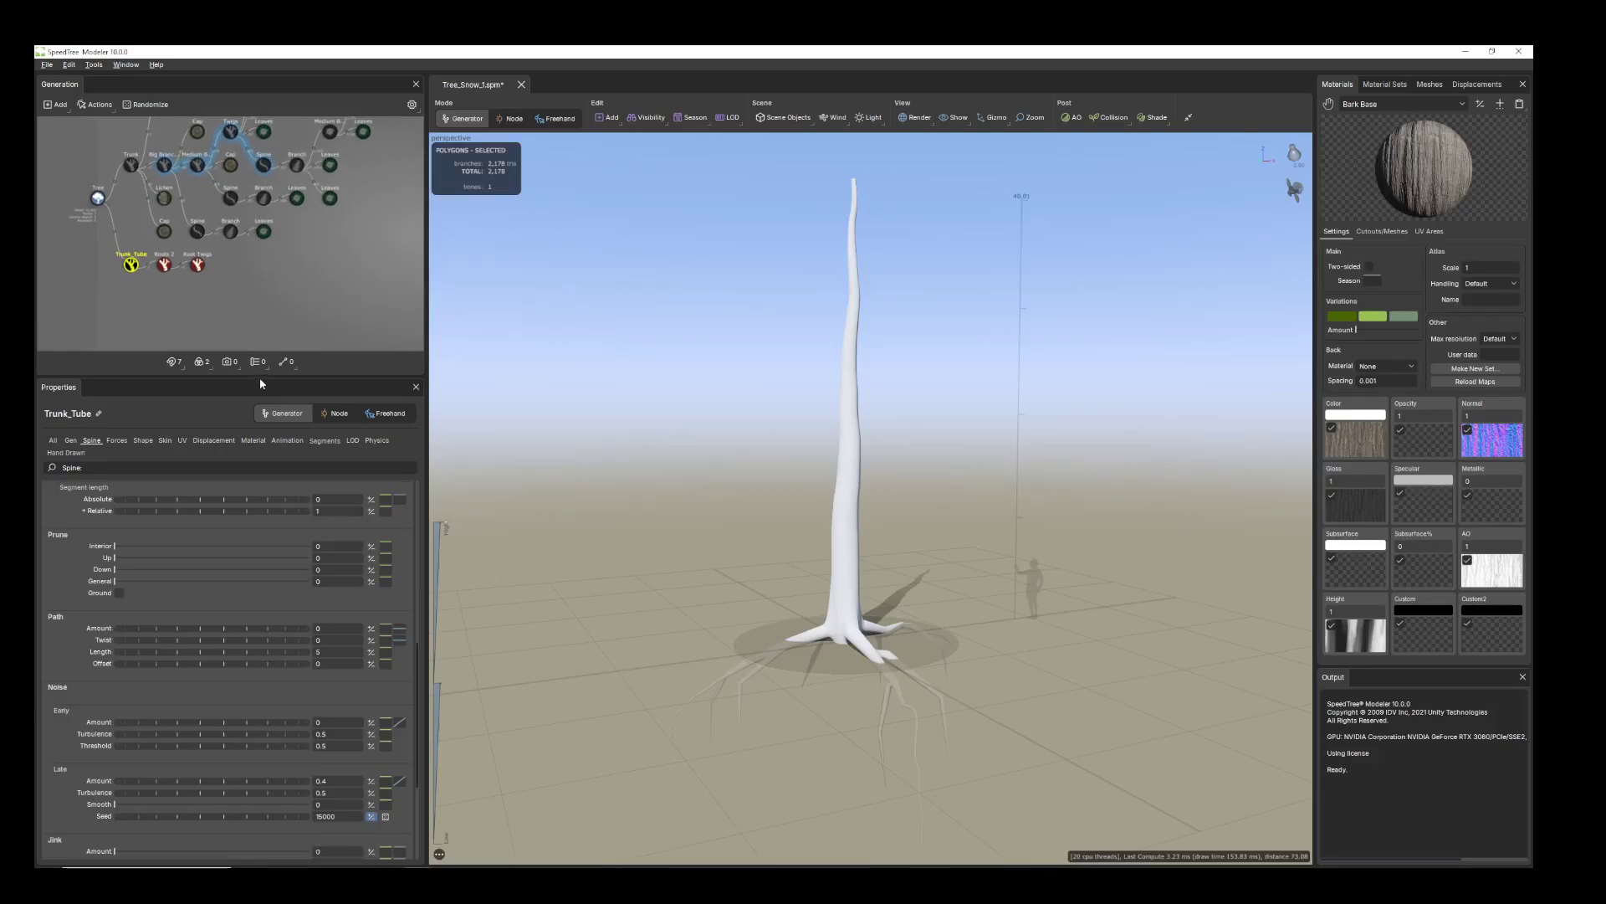
{"action": "left_click_drag", "start_coordinate": [263, 380], "coordinate": [297, 530]}
{"action": "scroll", "coordinate": [319, 460], "scroll_direction": "up", "scroll_amount": 2}
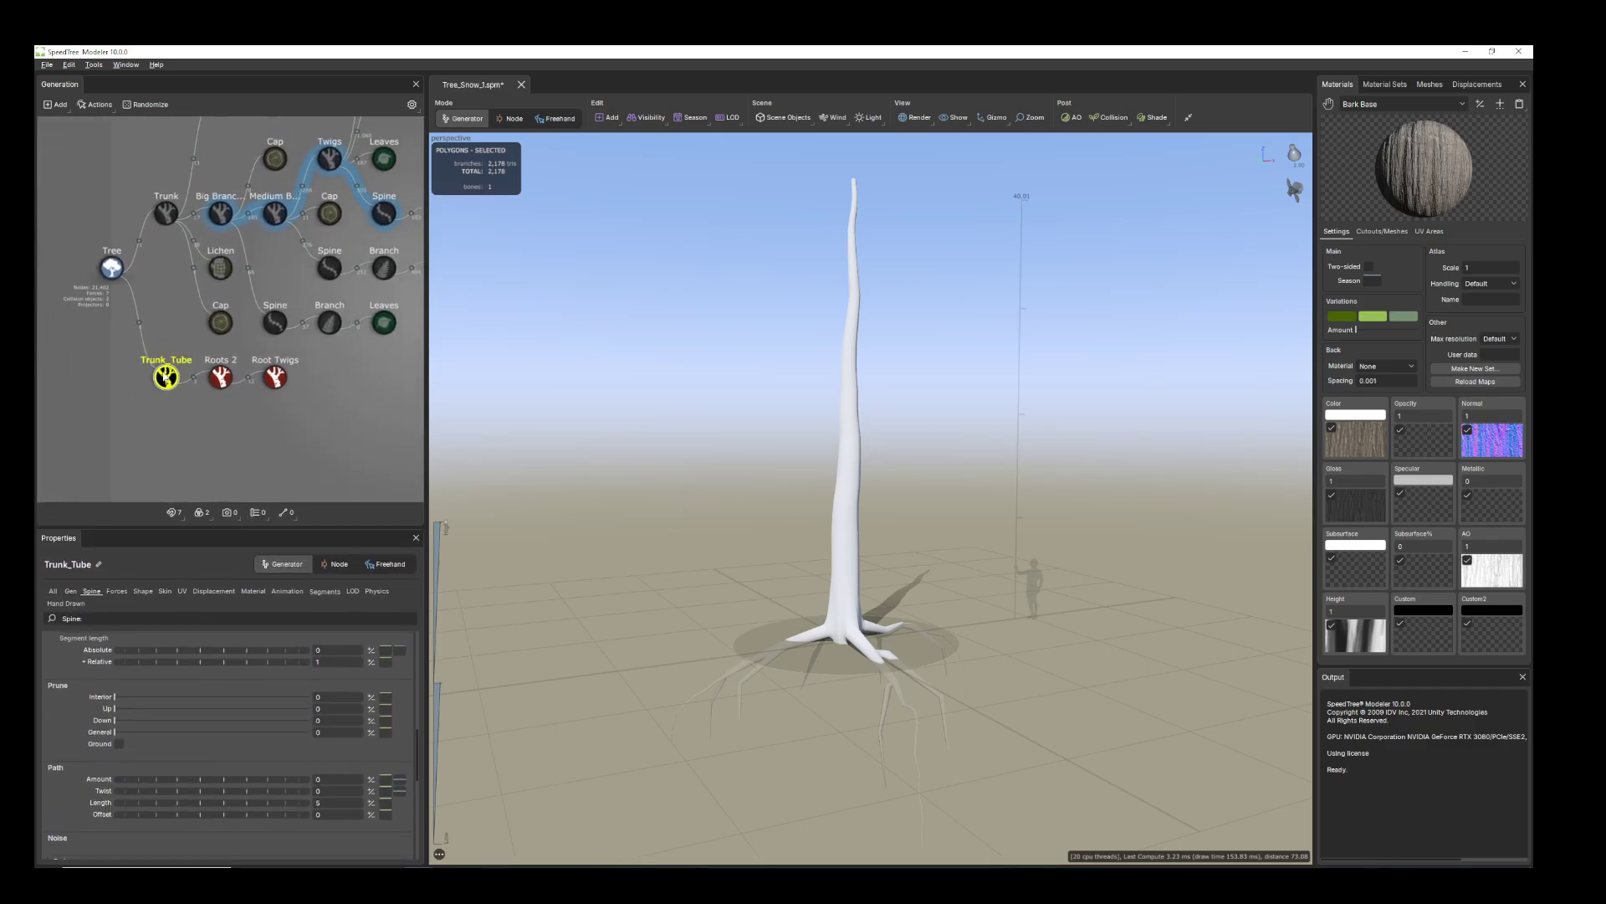
{"action": "right_click", "coordinate": [164, 376]}
{"action": "mouse_move", "coordinate": [199, 381]}
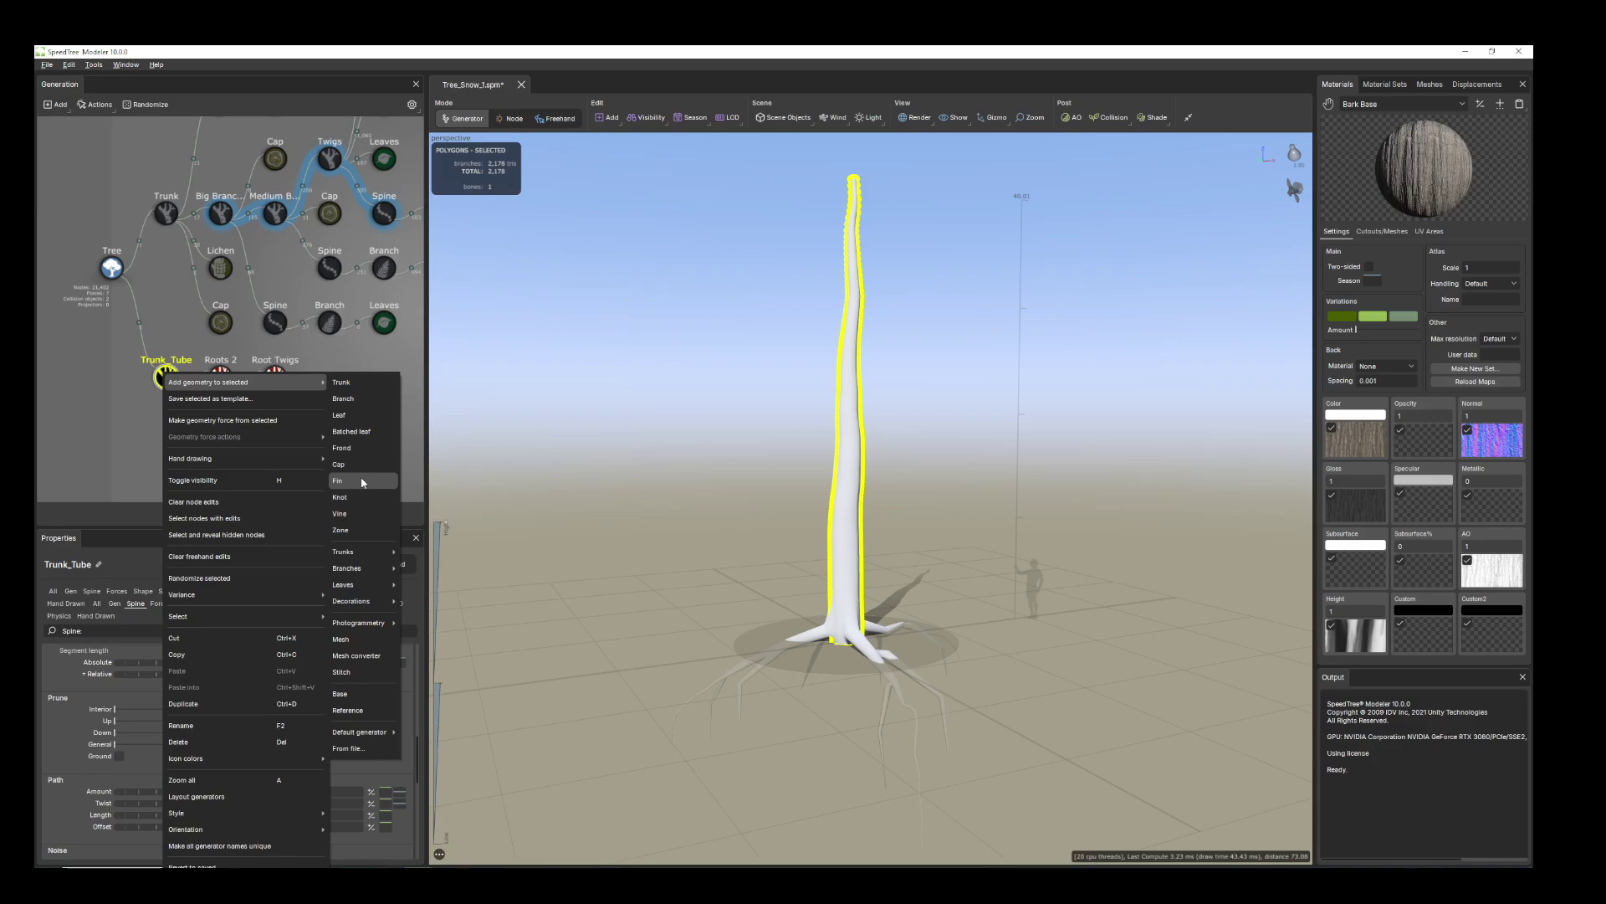
{"action": "left_click", "coordinate": [343, 465]}
{"action": "left_click_drag", "start_coordinate": [832, 331], "coordinate": [843, 477]}
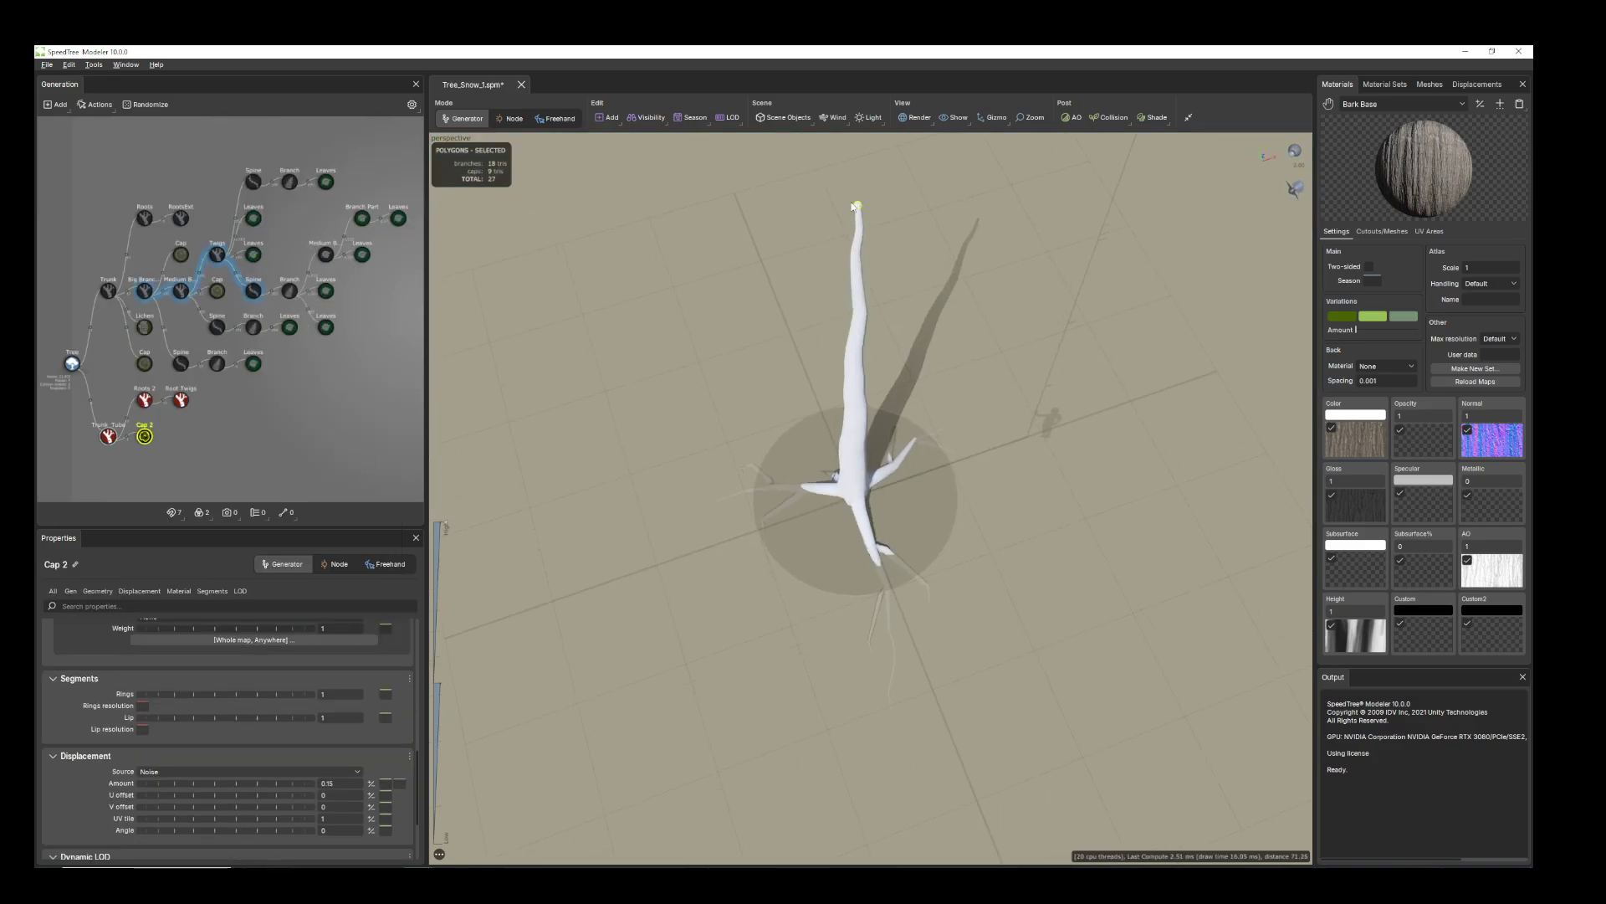
{"action": "scroll", "coordinate": [853, 210], "scroll_direction": "up", "scroll_amount": 3}
{"action": "middle_click_drag", "start_coordinate": [857, 167], "coordinate": [887, 266]}
{"action": "left_click_drag", "start_coordinate": [887, 266], "coordinate": [916, 560]}
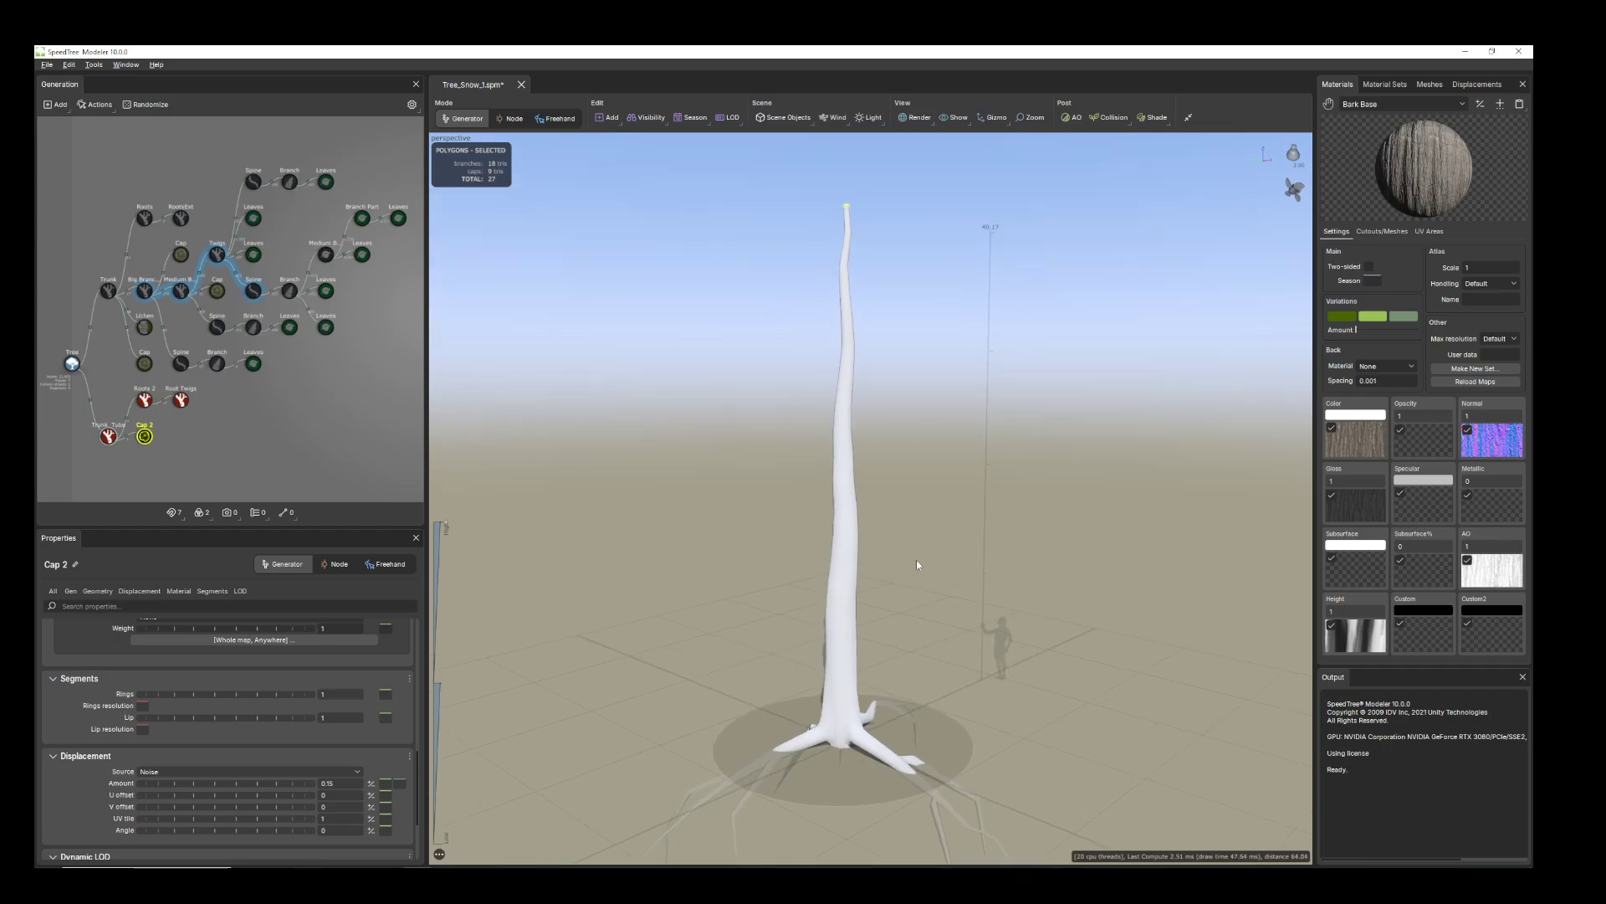
- Add the Big branches template to the tube trunk
{"action": "left_click", "coordinate": [109, 436]}
{"action": "right_click", "coordinate": [109, 436]}
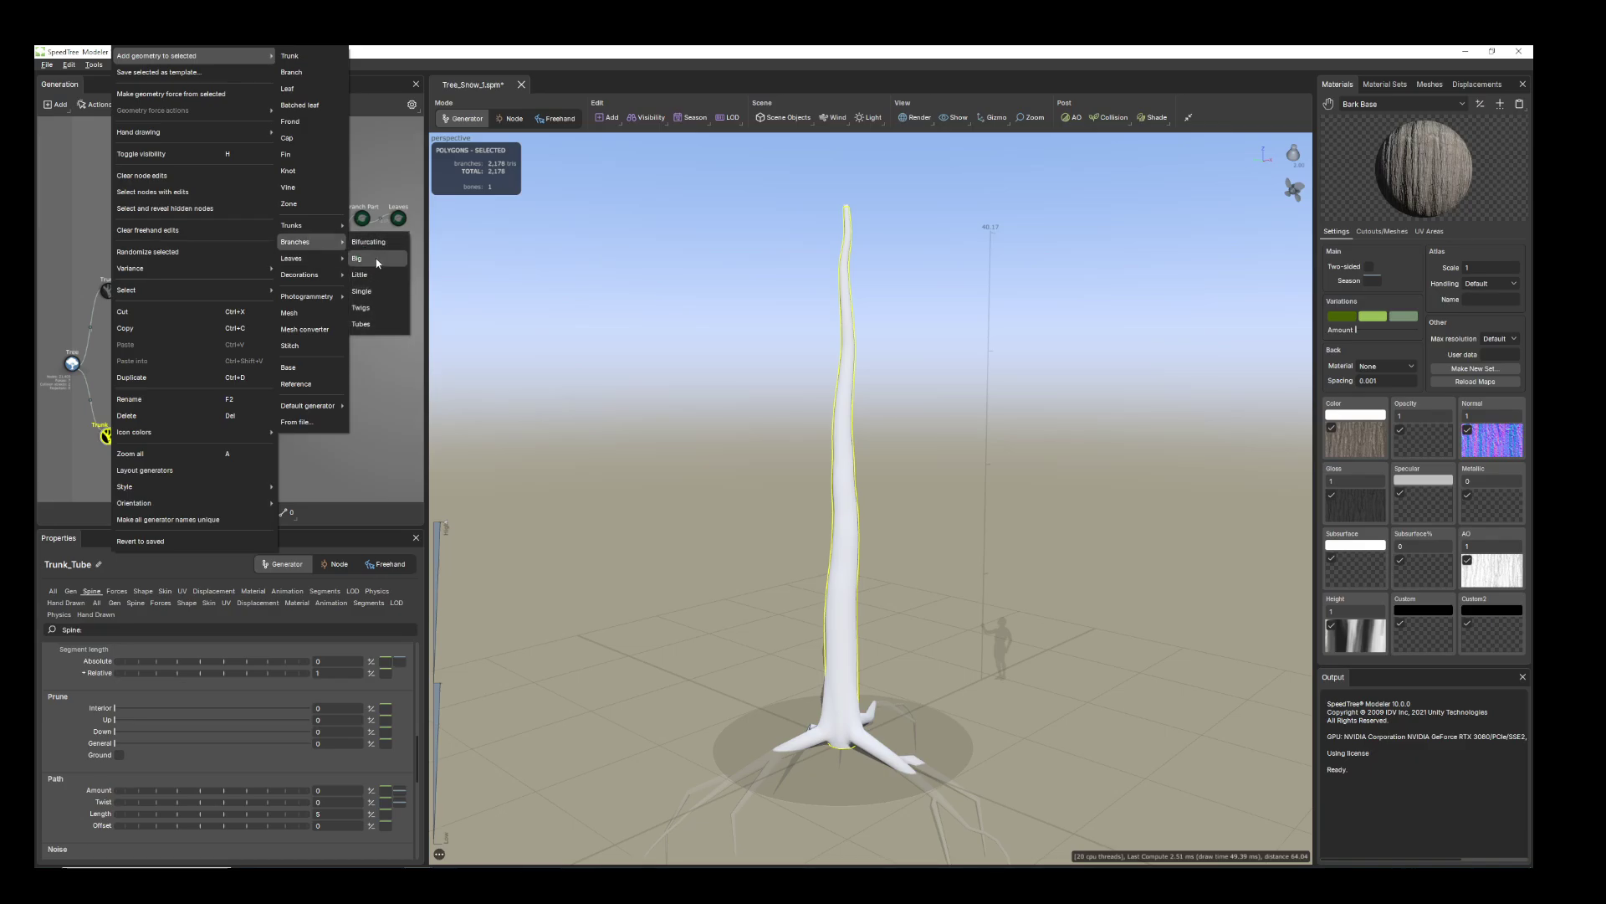
{"action": "left_click", "coordinate": [377, 262]}
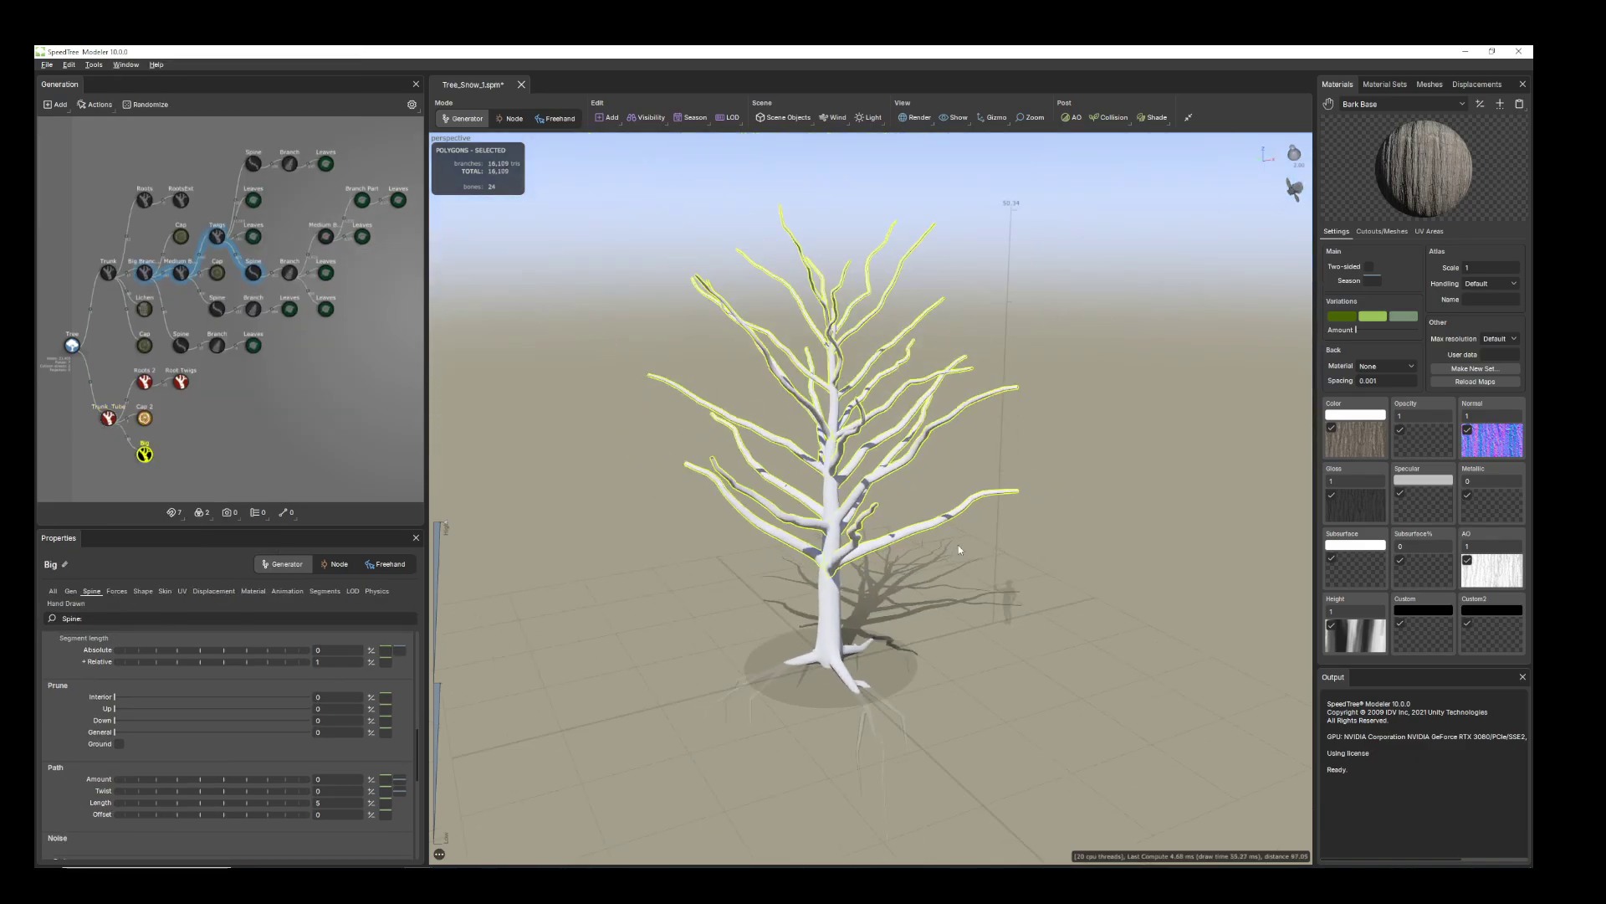
{"action": "mouse_move", "coordinate": [958, 544]}
{"action": "left_mouse_down"}
{"action": "mouse_move", "coordinate": [925, 600]}
{"action": "mouse_move", "coordinate": [760, 420]}
{"action": "mouse_move", "coordinate": [736, 523]}
{"action": "mouse_move", "coordinate": [720, 402]}
{"action": "left_mouse_up"}
- Select the overlong upper big branch as a single node and shorten it with a negative spine length percent of parent
{"action": "left_click", "coordinate": [753, 456]}
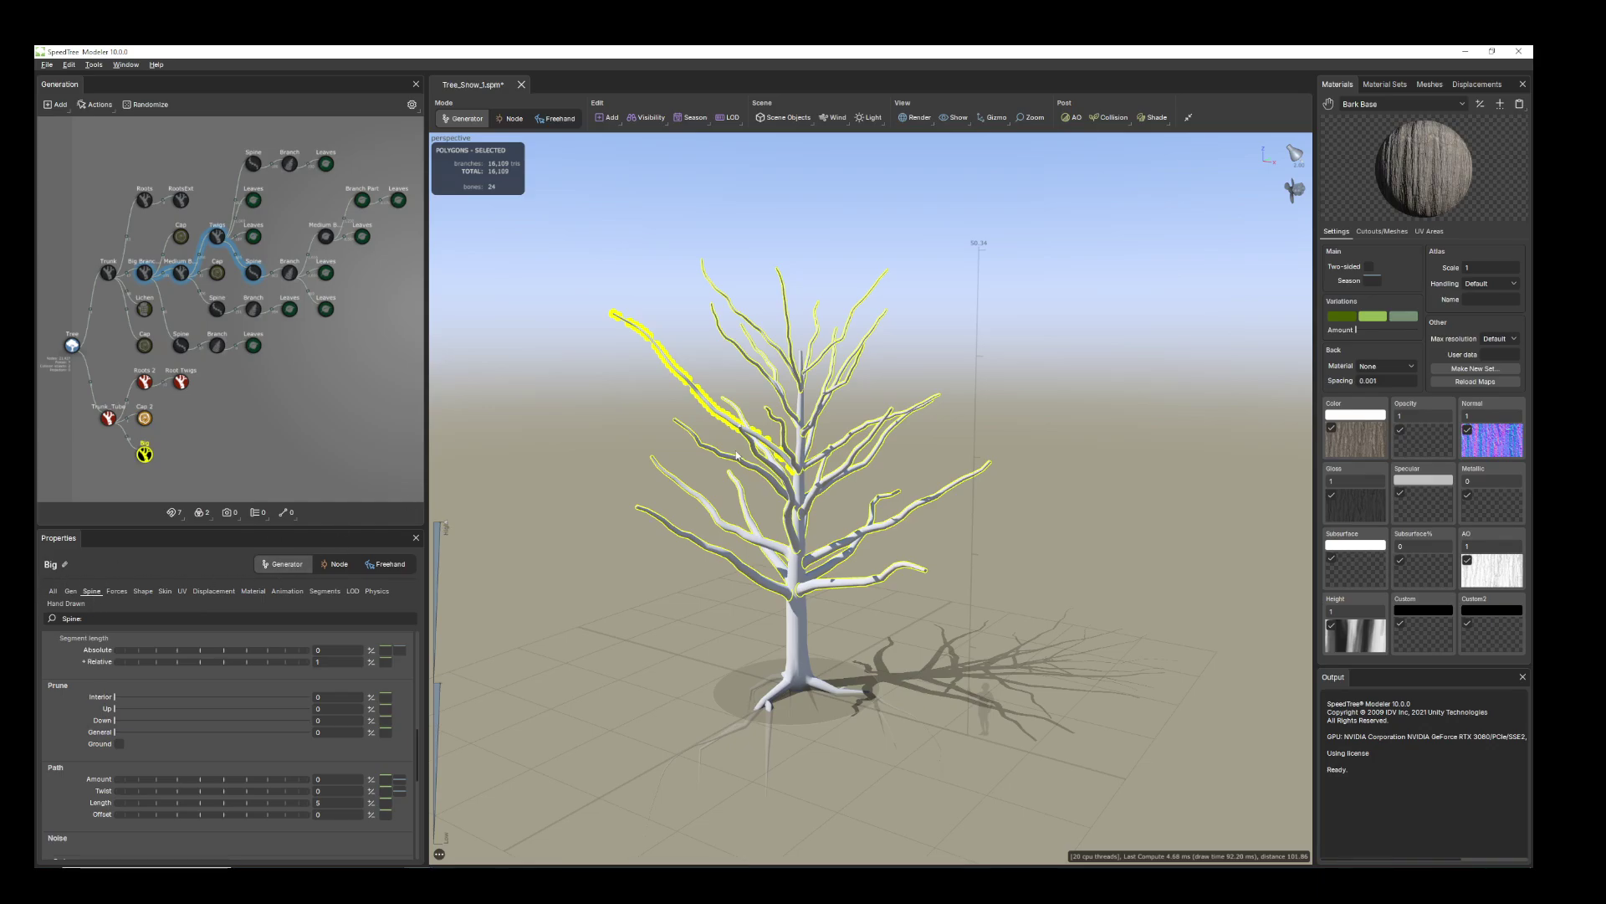
{"action": "left_click_drag", "start_coordinate": [736, 455], "coordinate": [692, 399]}
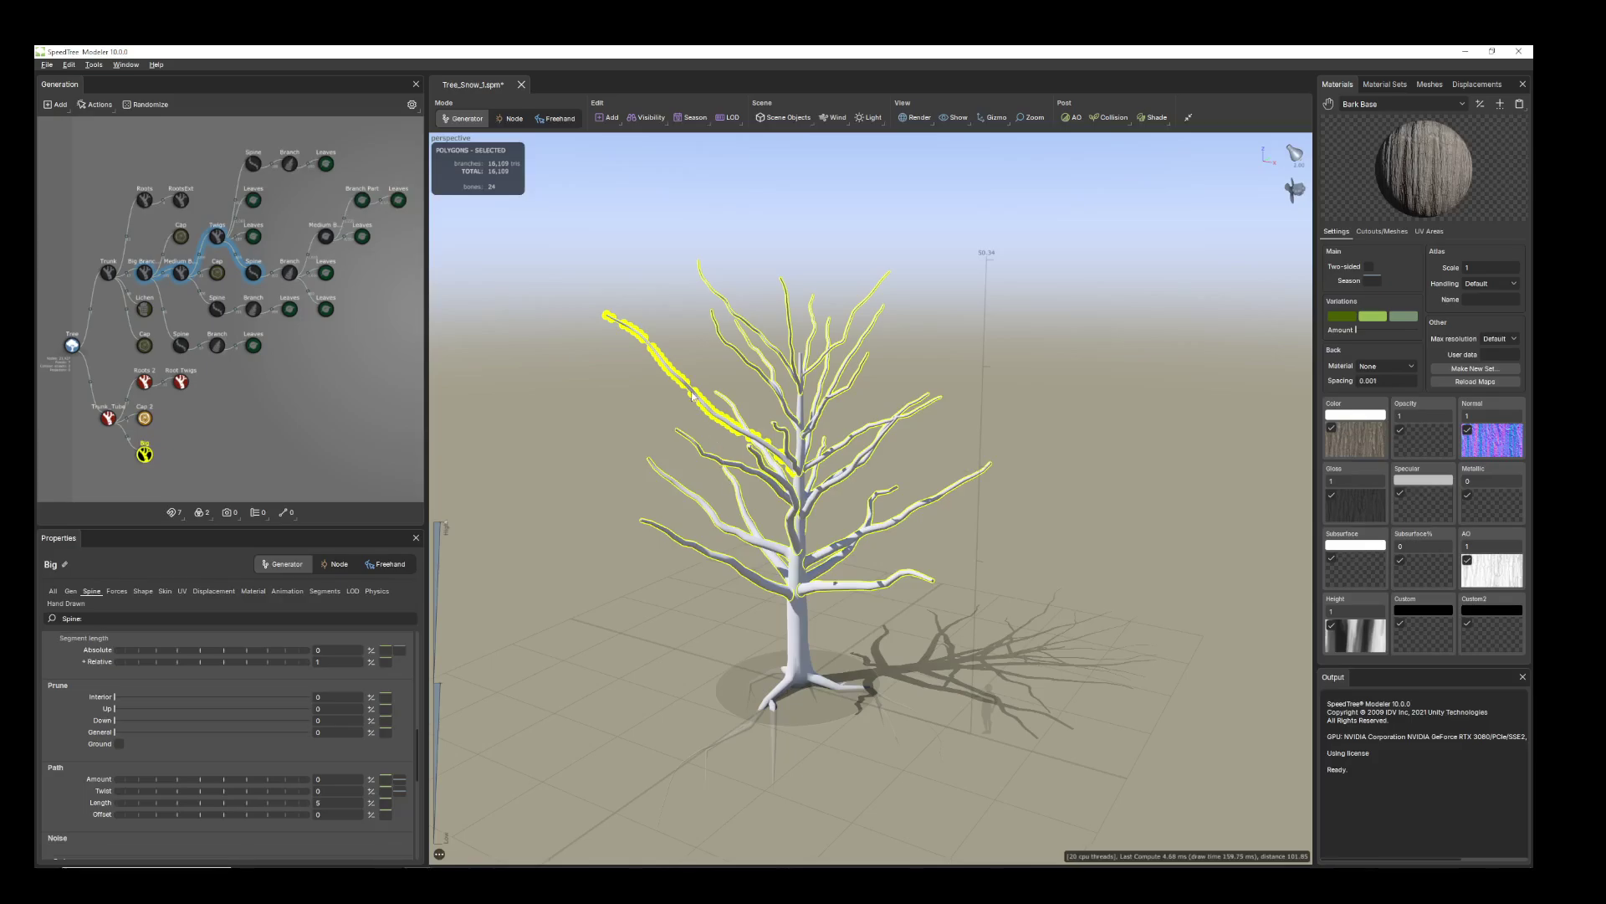
{"action": "double_click", "coordinate": [705, 413]}
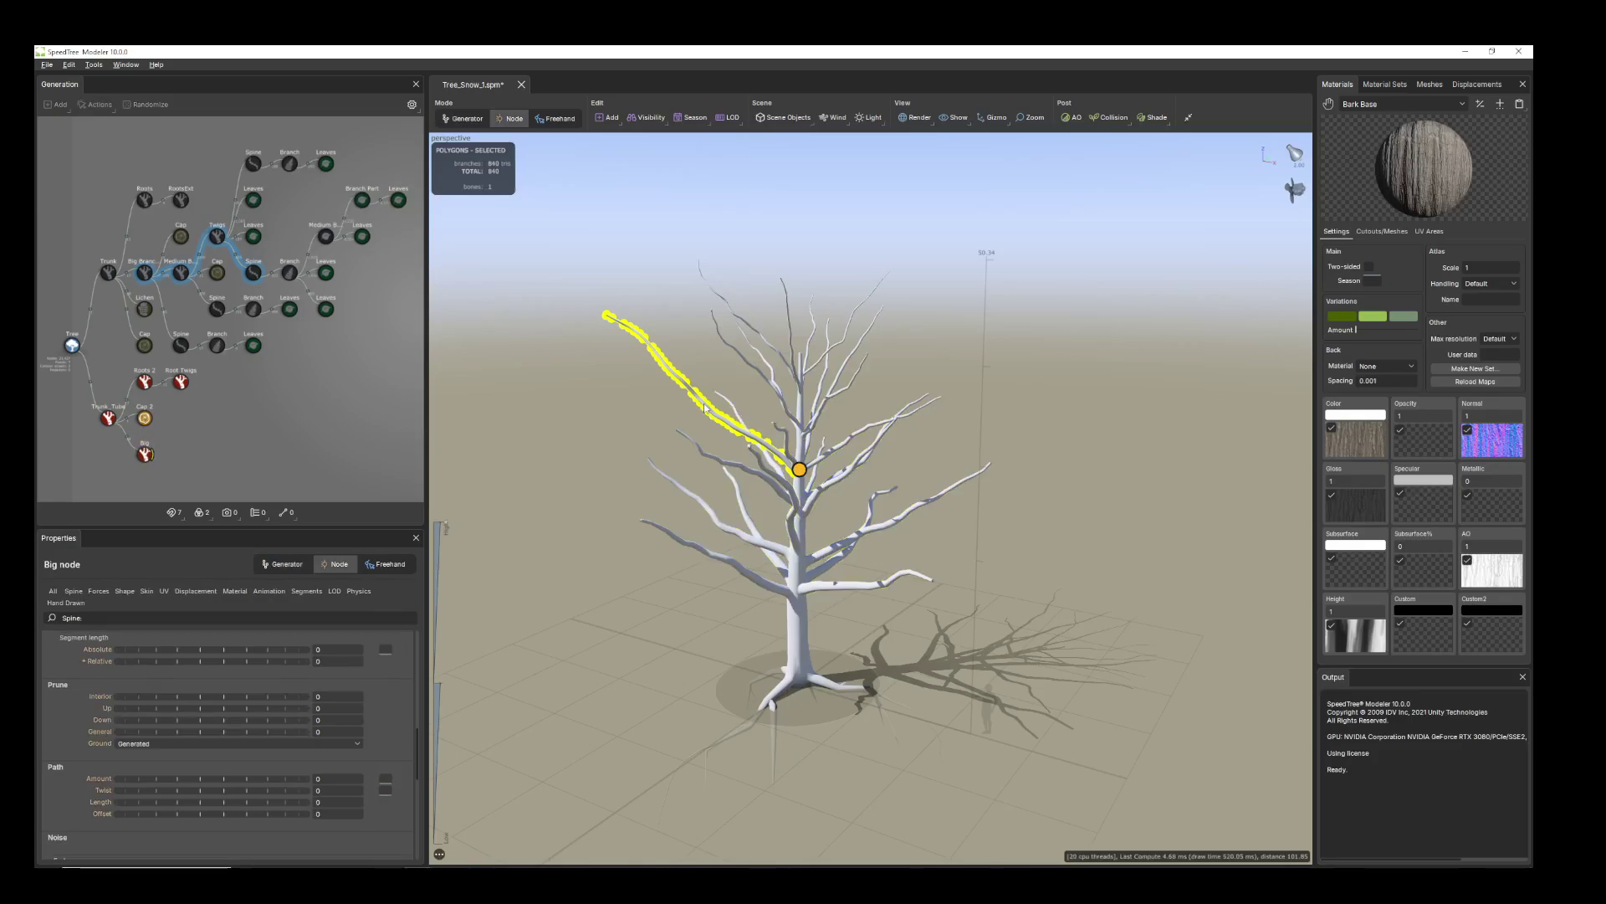
{"action": "left_click", "coordinate": [73, 592]}
{"action": "left_click_drag", "start_coordinate": [280, 689], "coordinate": [273, 683]}
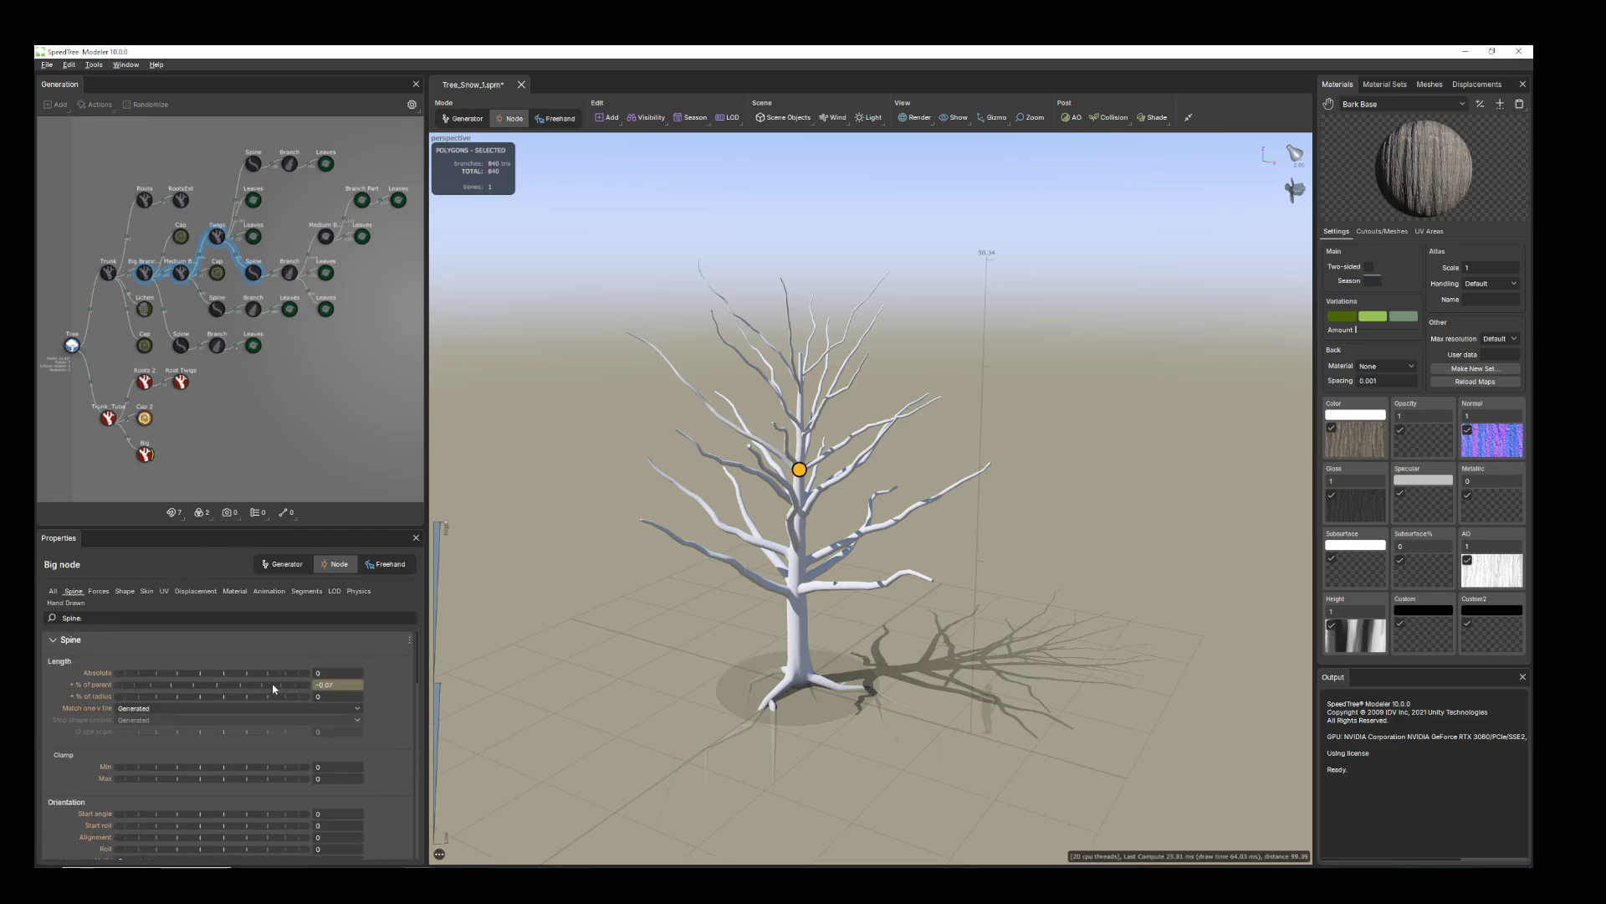
{"action": "left_click_drag", "start_coordinate": [1007, 517], "coordinate": [924, 400]}
{"action": "left_click", "coordinate": [927, 394]}
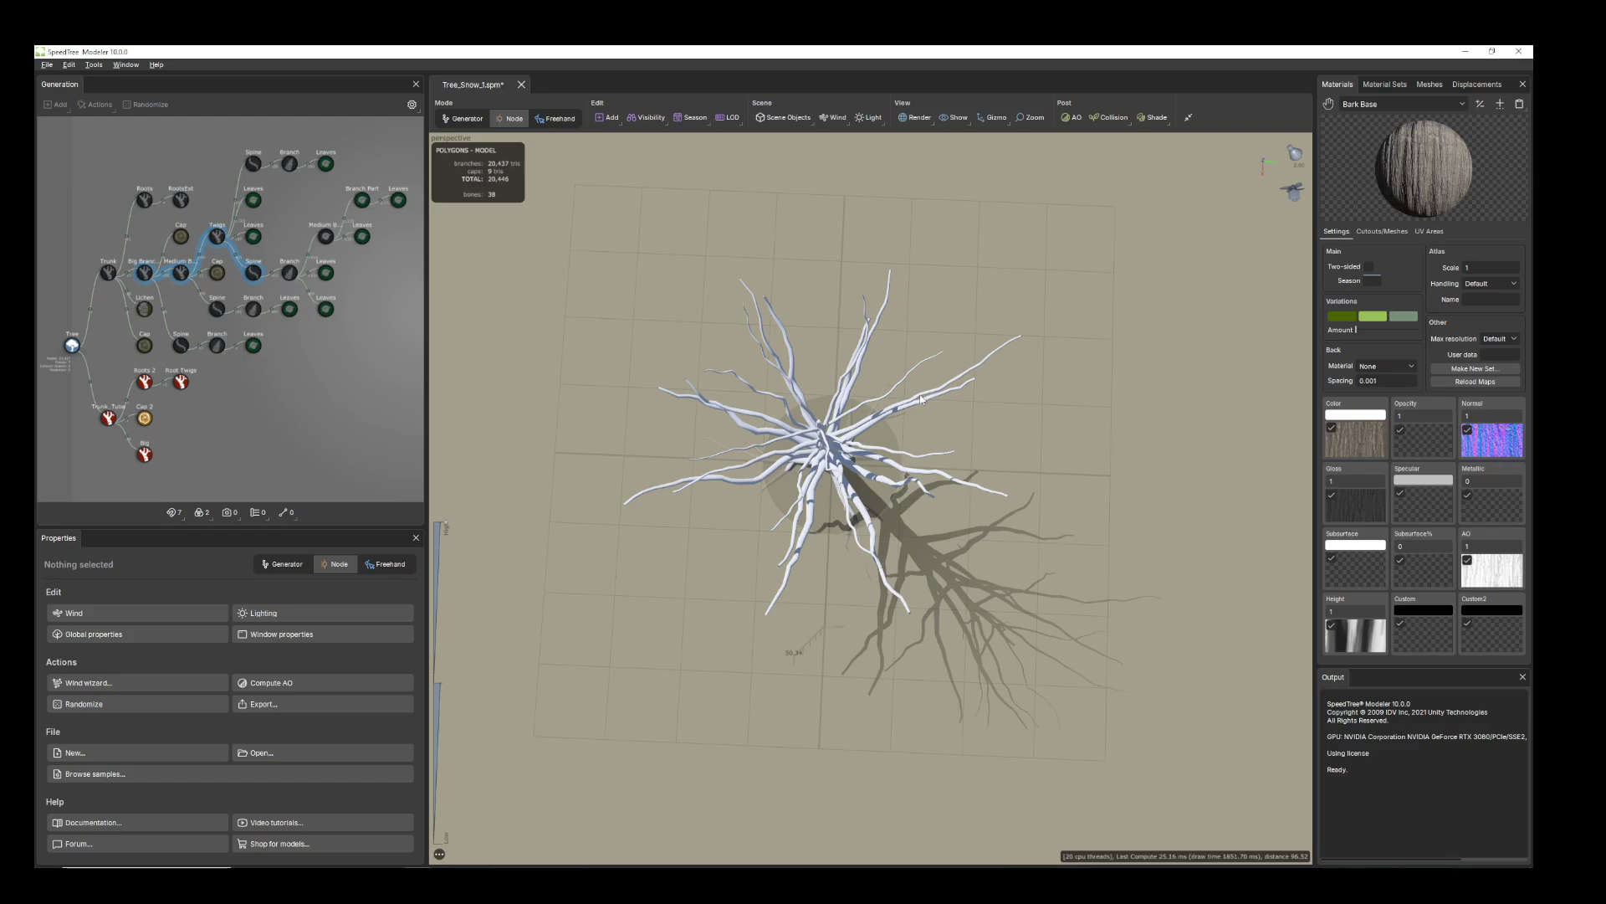
- Select the overlong big branch reaching furthest outward as a single node and set its spine length percent of parent to -0.07
{"action": "left_click", "coordinate": [923, 400]}
{"action": "key", "text": "space"}
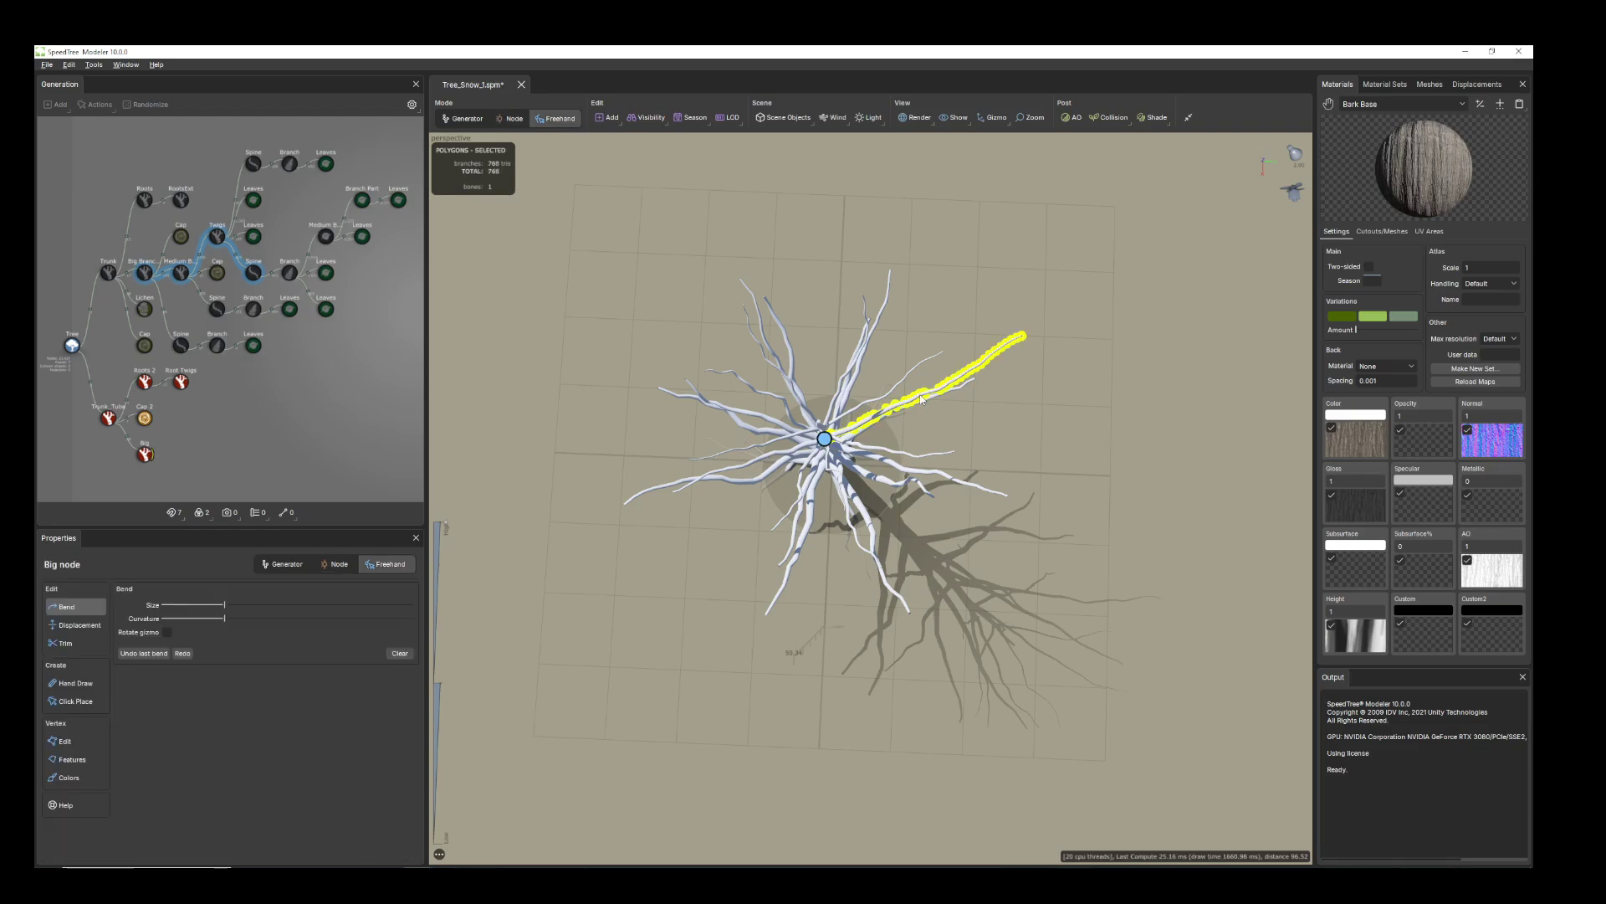
{"action": "key", "text": "F1"}
{"action": "key", "text": "F2"}
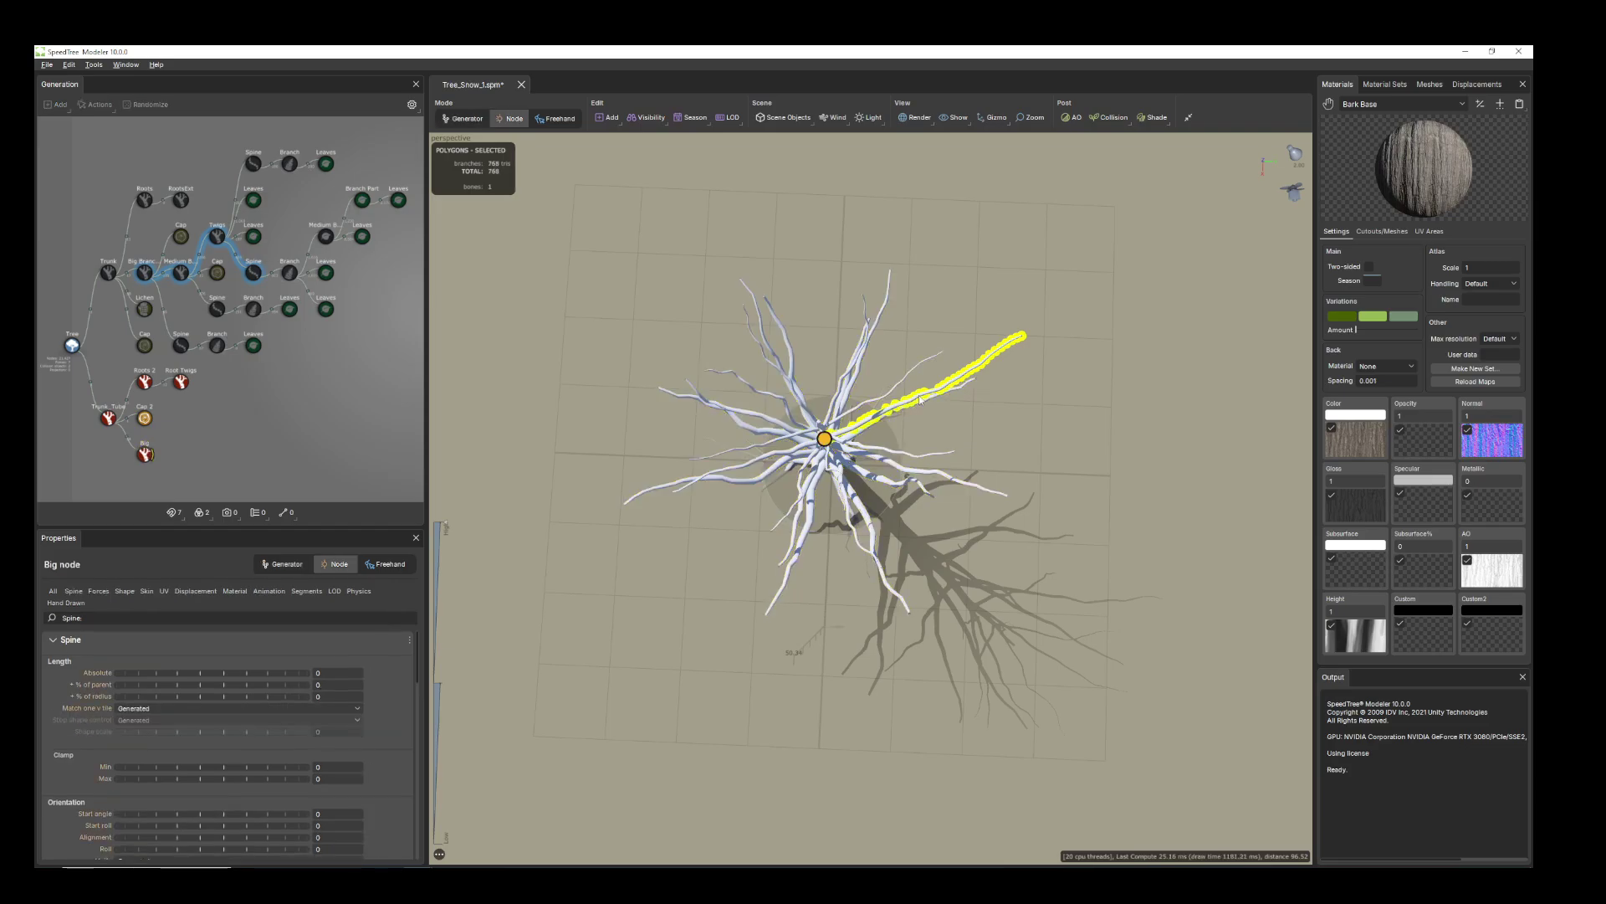
{"action": "left_click_drag", "start_coordinate": [265, 689], "coordinate": [263, 690]}
{"action": "left_click_drag", "start_coordinate": [647, 579], "coordinate": [870, 427]}
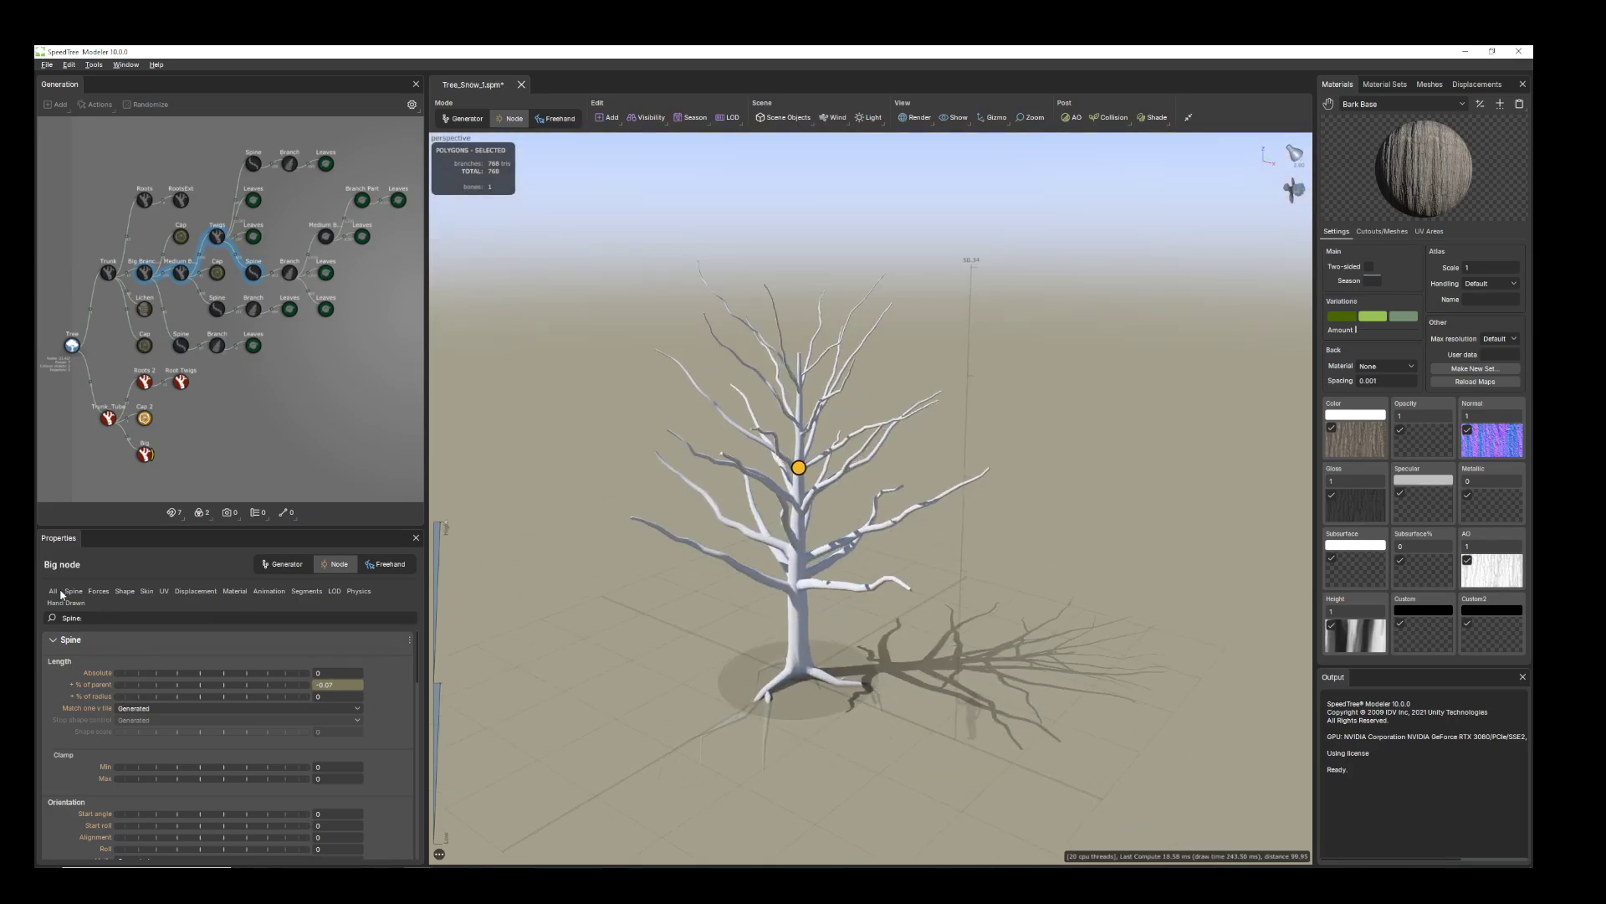
- Lengthen all the big branches by setting the Big generator's spine length percent of parent to 0.55
{"action": "left_click", "coordinate": [144, 455]}
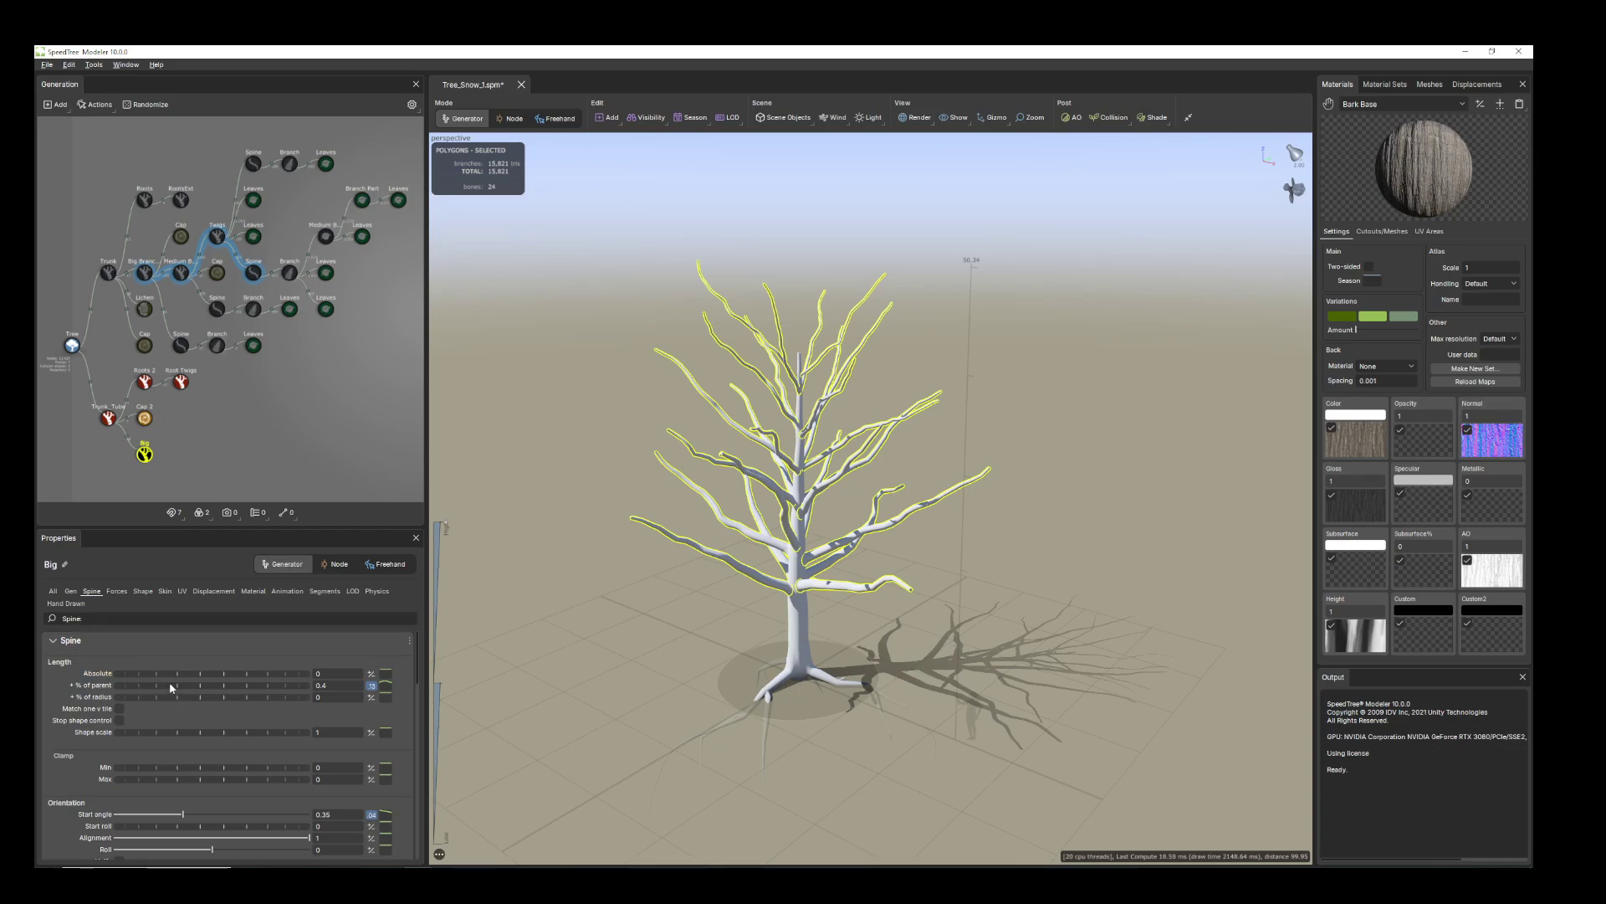
{"action": "left_click_drag", "start_coordinate": [178, 685], "coordinate": [185, 690]}
{"action": "left_click_drag", "start_coordinate": [766, 675], "coordinate": [821, 648]}
{"action": "scroll", "coordinate": [820, 620], "scroll_direction": "down", "scroll_amount": 2}
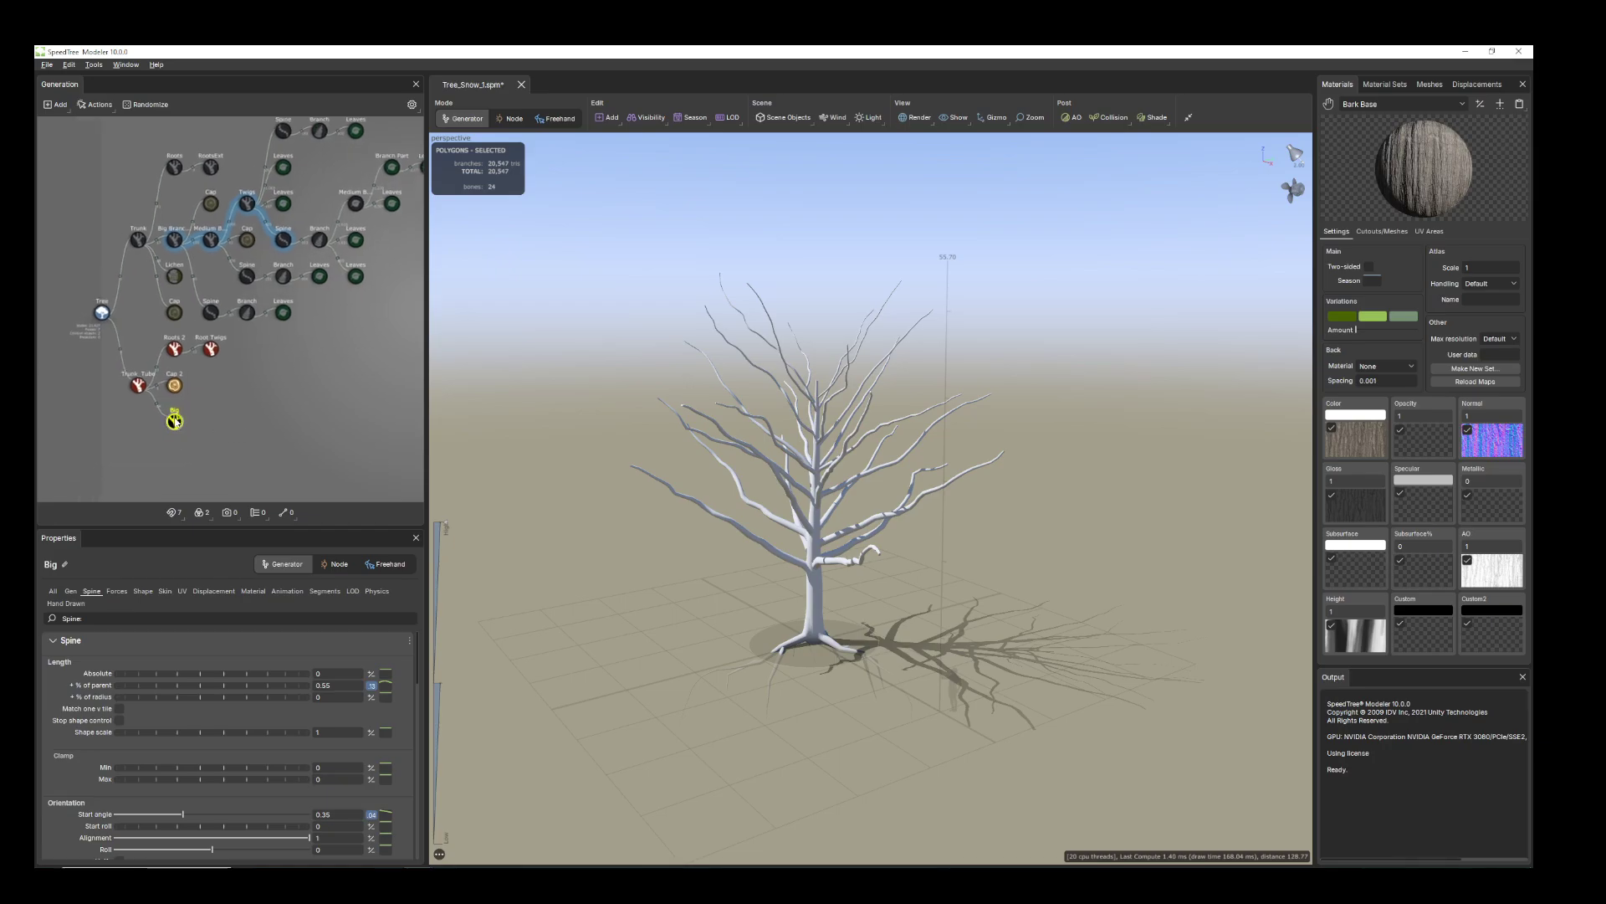
- Add a second level of branches to the Big generator using the Big branches template
{"action": "left_click", "coordinate": [174, 420]}
{"action": "right_click", "coordinate": [176, 421]}
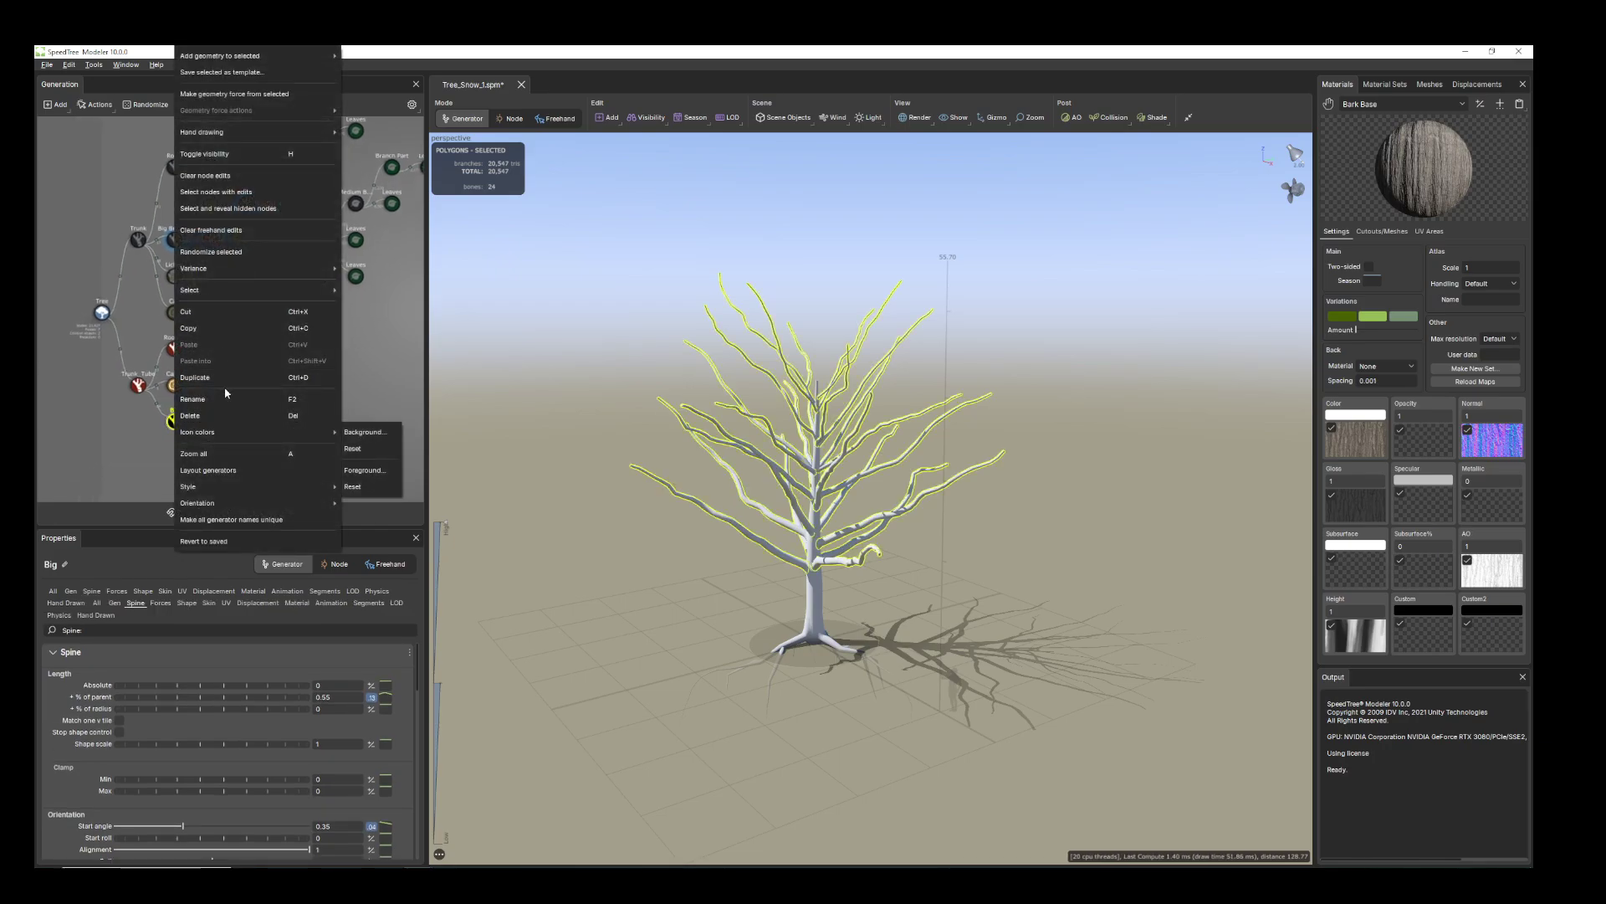
{"action": "mouse_move", "coordinate": [269, 56]}
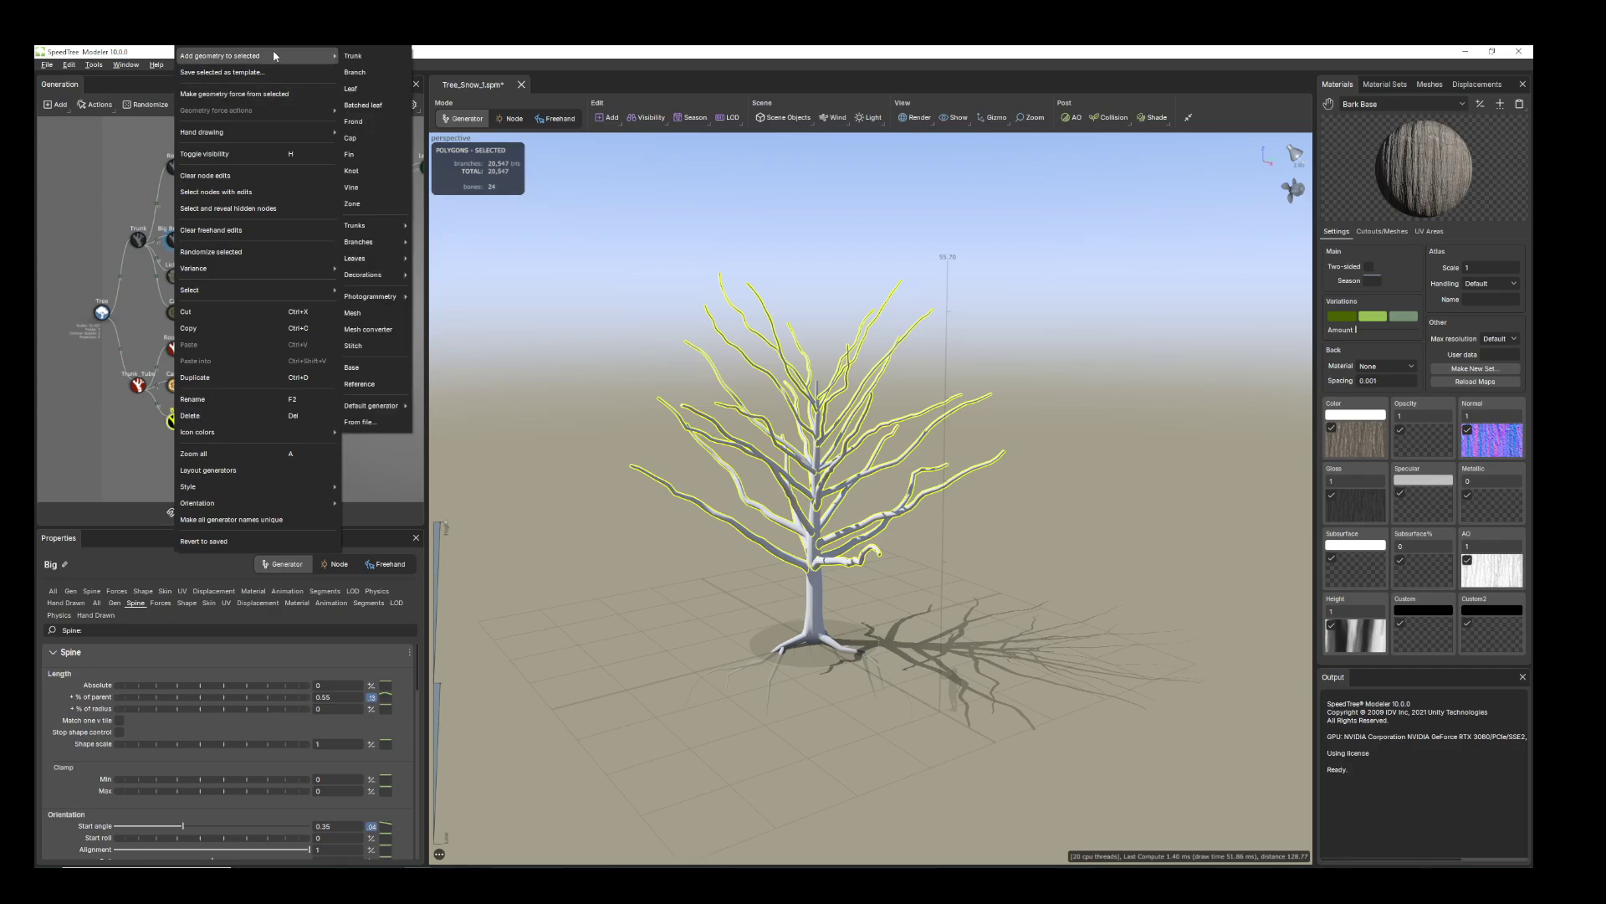
{"action": "mouse_move", "coordinate": [392, 250]}
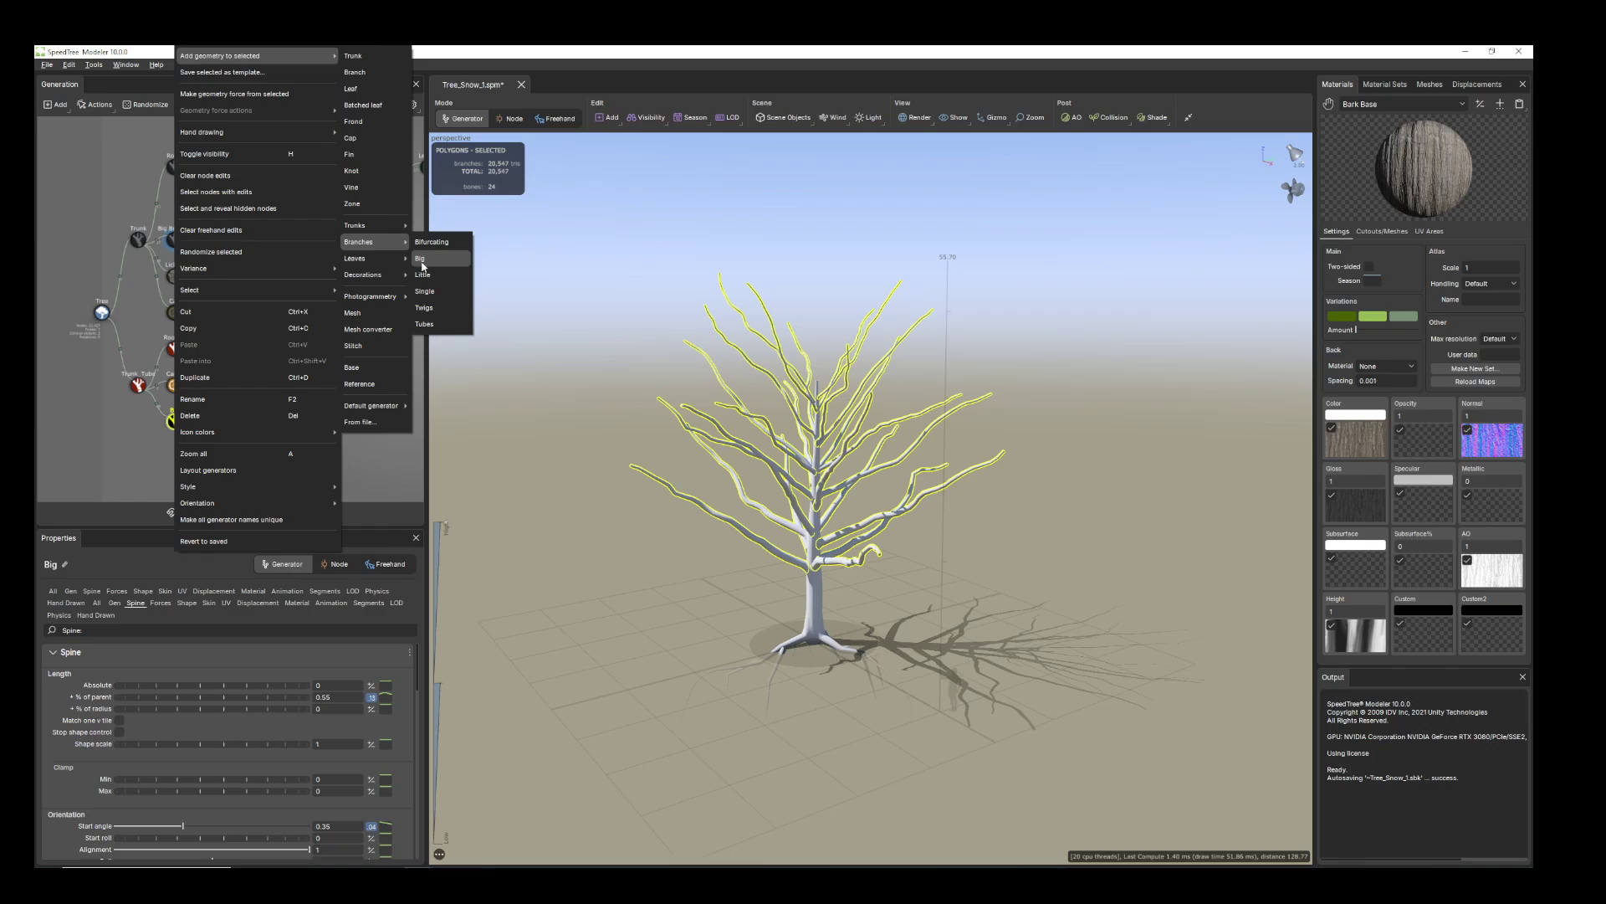
{"action": "left_click", "coordinate": [421, 260]}
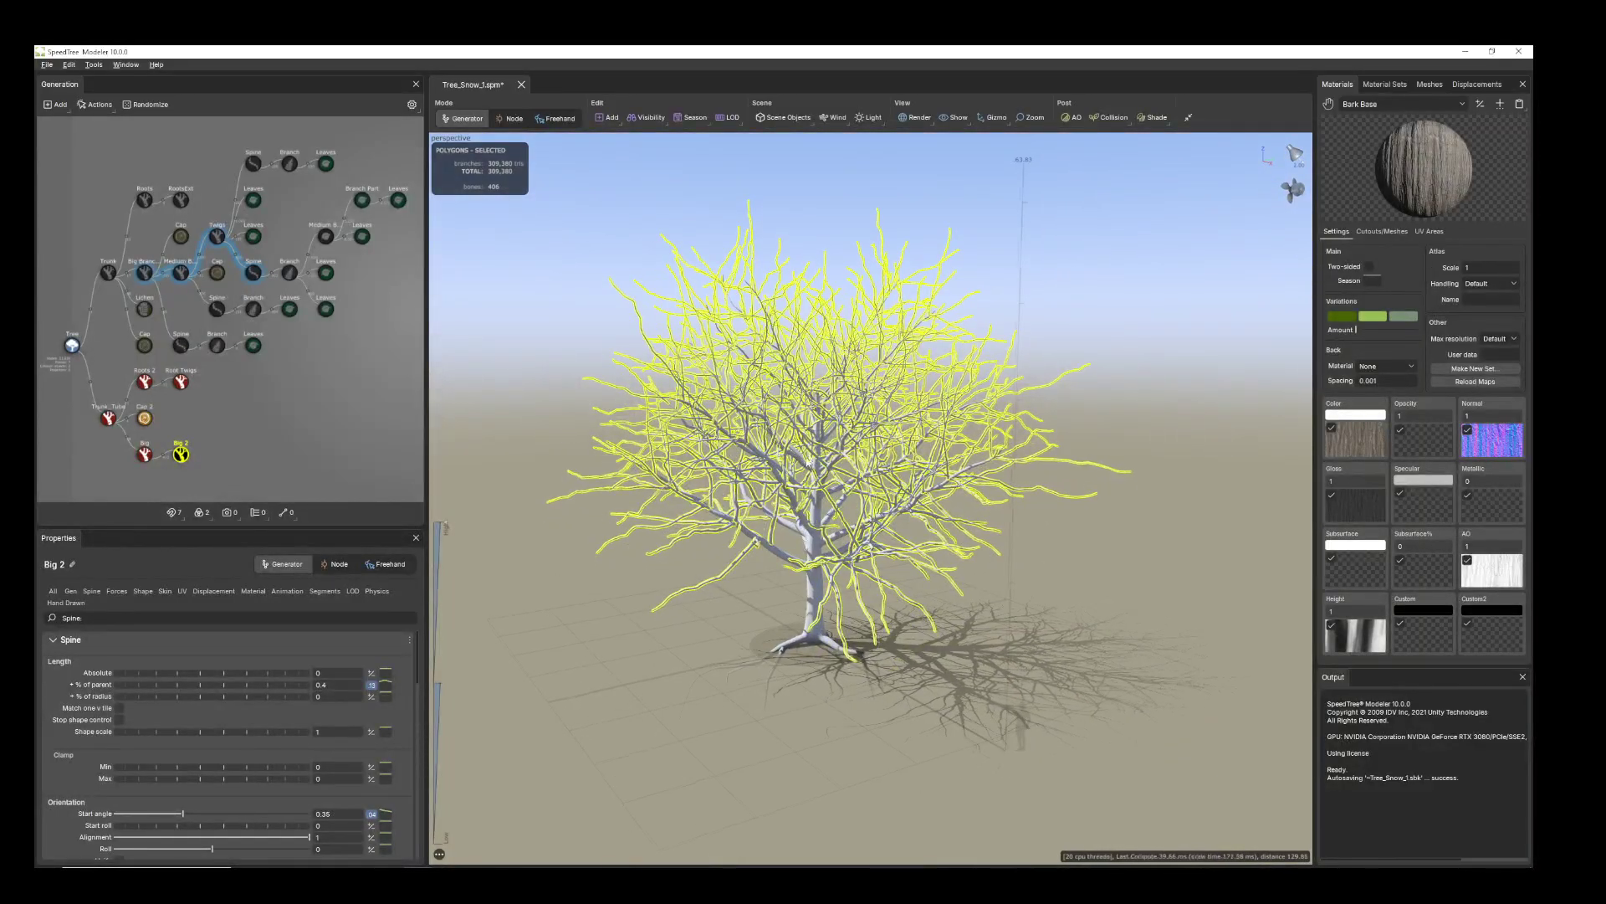
- Thin out the second-level branches by setting the Big 2 generation interval frequency to 0.42
{"action": "left_click", "coordinate": [71, 591]}
{"action": "left_click_drag", "start_coordinate": [262, 694], "coordinate": [171, 694]}
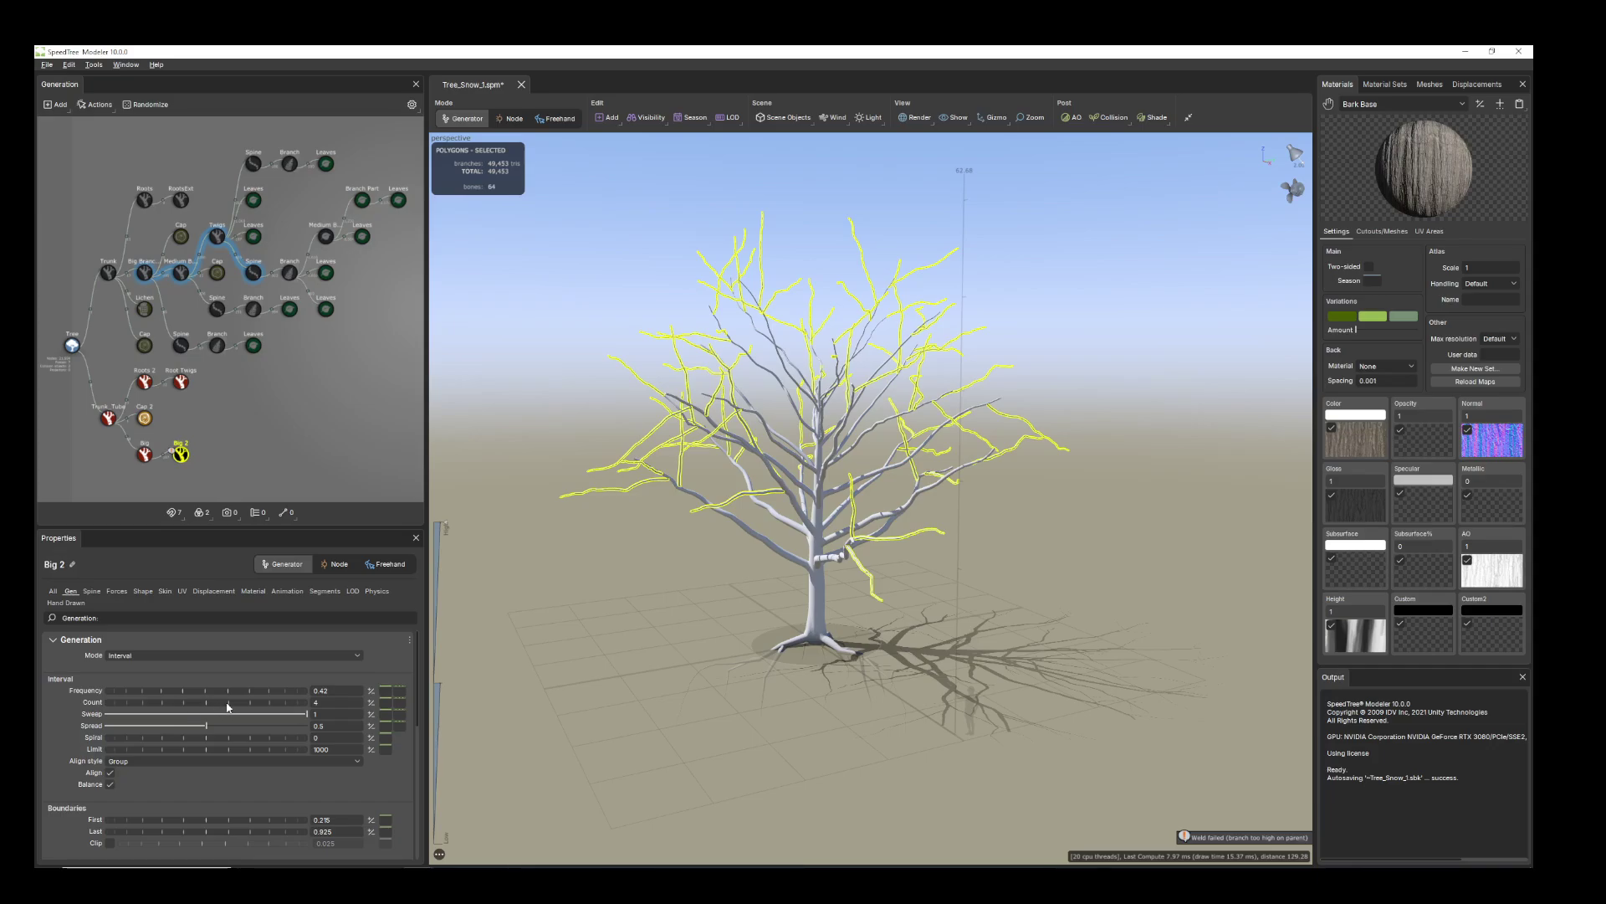
{"action": "scroll", "coordinate": [703, 626], "scroll_direction": "down", "scroll_amount": 1}
{"action": "middle_click_drag", "start_coordinate": [703, 625], "coordinate": [689, 597]}
{"action": "left_click_drag", "start_coordinate": [689, 597], "coordinate": [639, 584]}
- Shift the Big 2 branches along their parents by setting the common generation position to -0.28
{"action": "scroll", "coordinate": [126, 686], "scroll_direction": "down", "scroll_amount": 5}
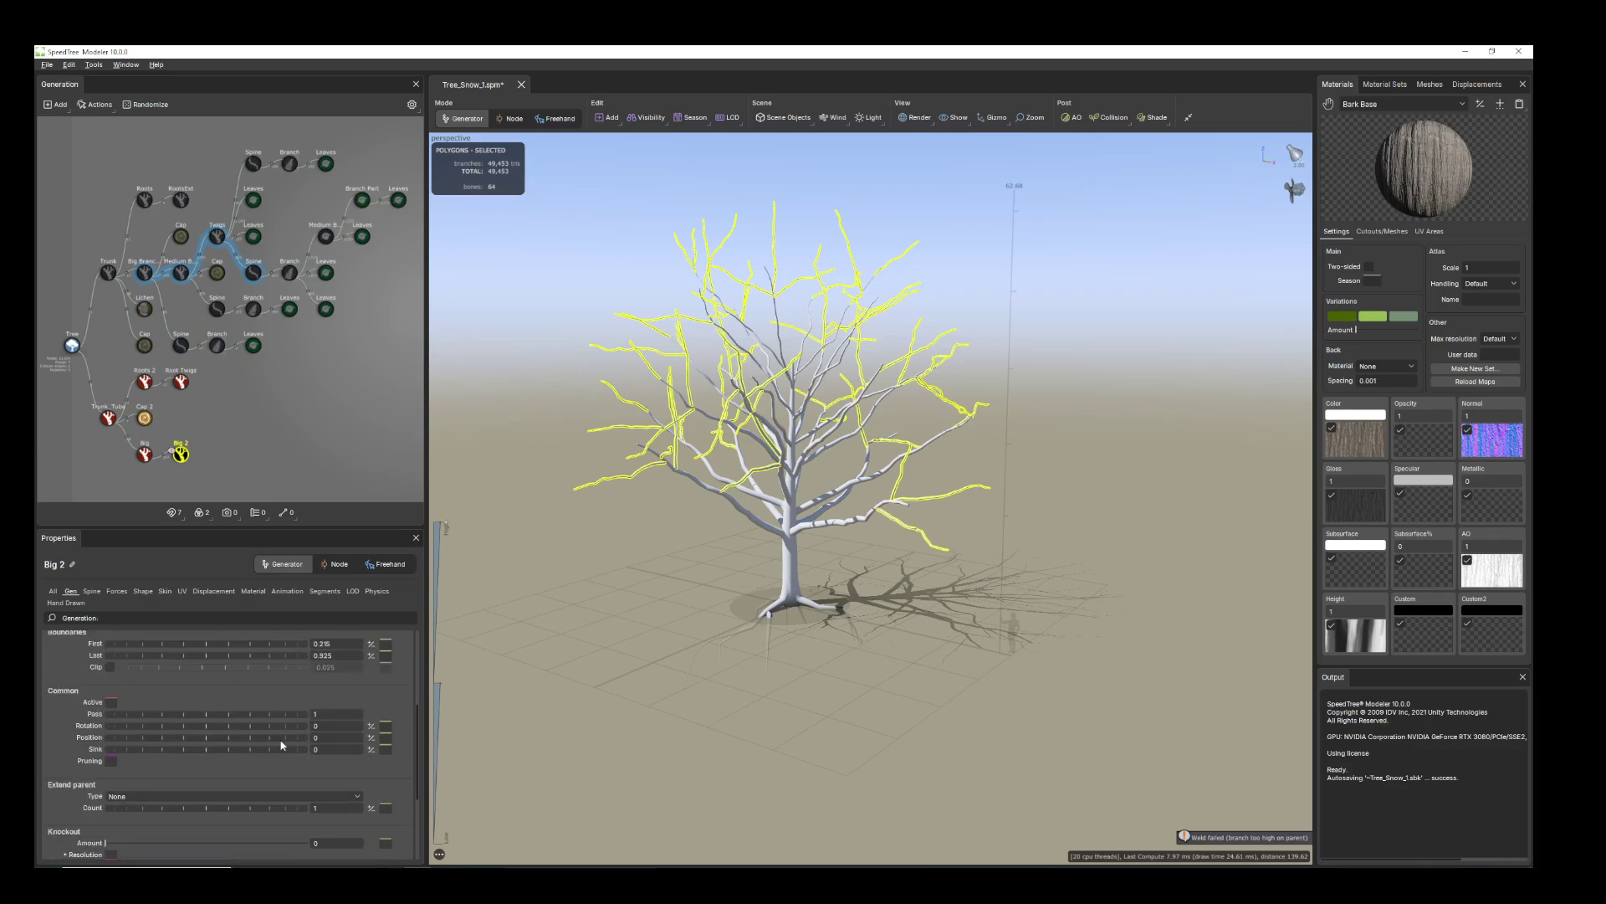
{"action": "left_click_drag", "start_coordinate": [282, 742], "coordinate": [259, 739]}
{"action": "left_click_drag", "start_coordinate": [766, 611], "coordinate": [726, 604]}
- Set the Big 2 spine's start angle to 0.232 and its gravity to 0.01
{"action": "left_click", "coordinate": [92, 591]}
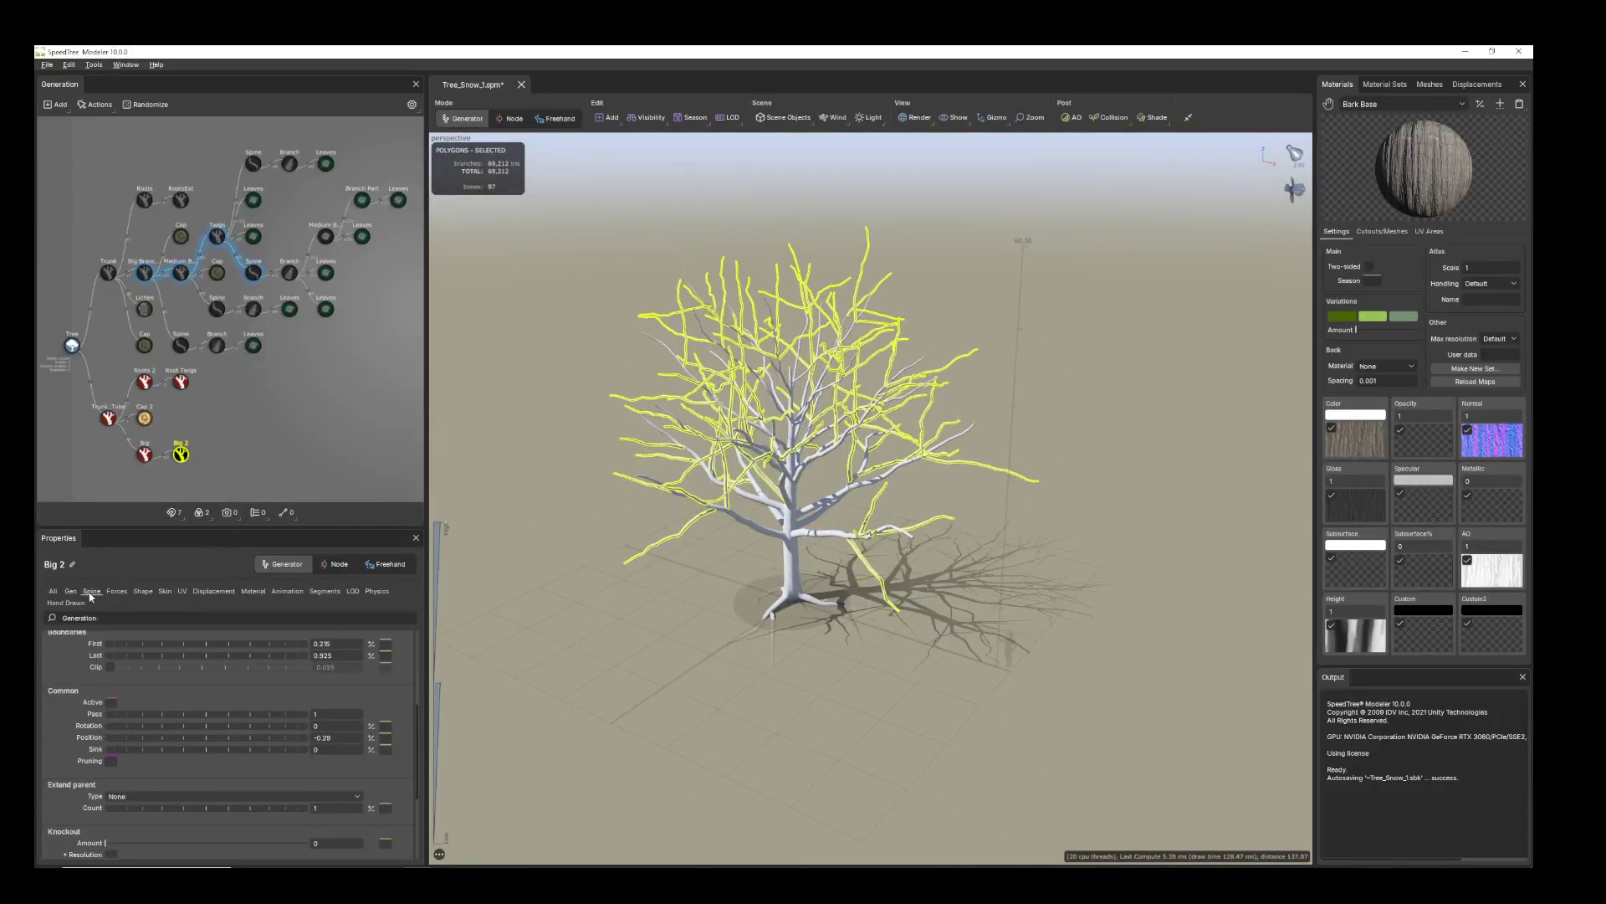
{"action": "scroll", "coordinate": [191, 786], "scroll_direction": "down", "scroll_amount": 2}
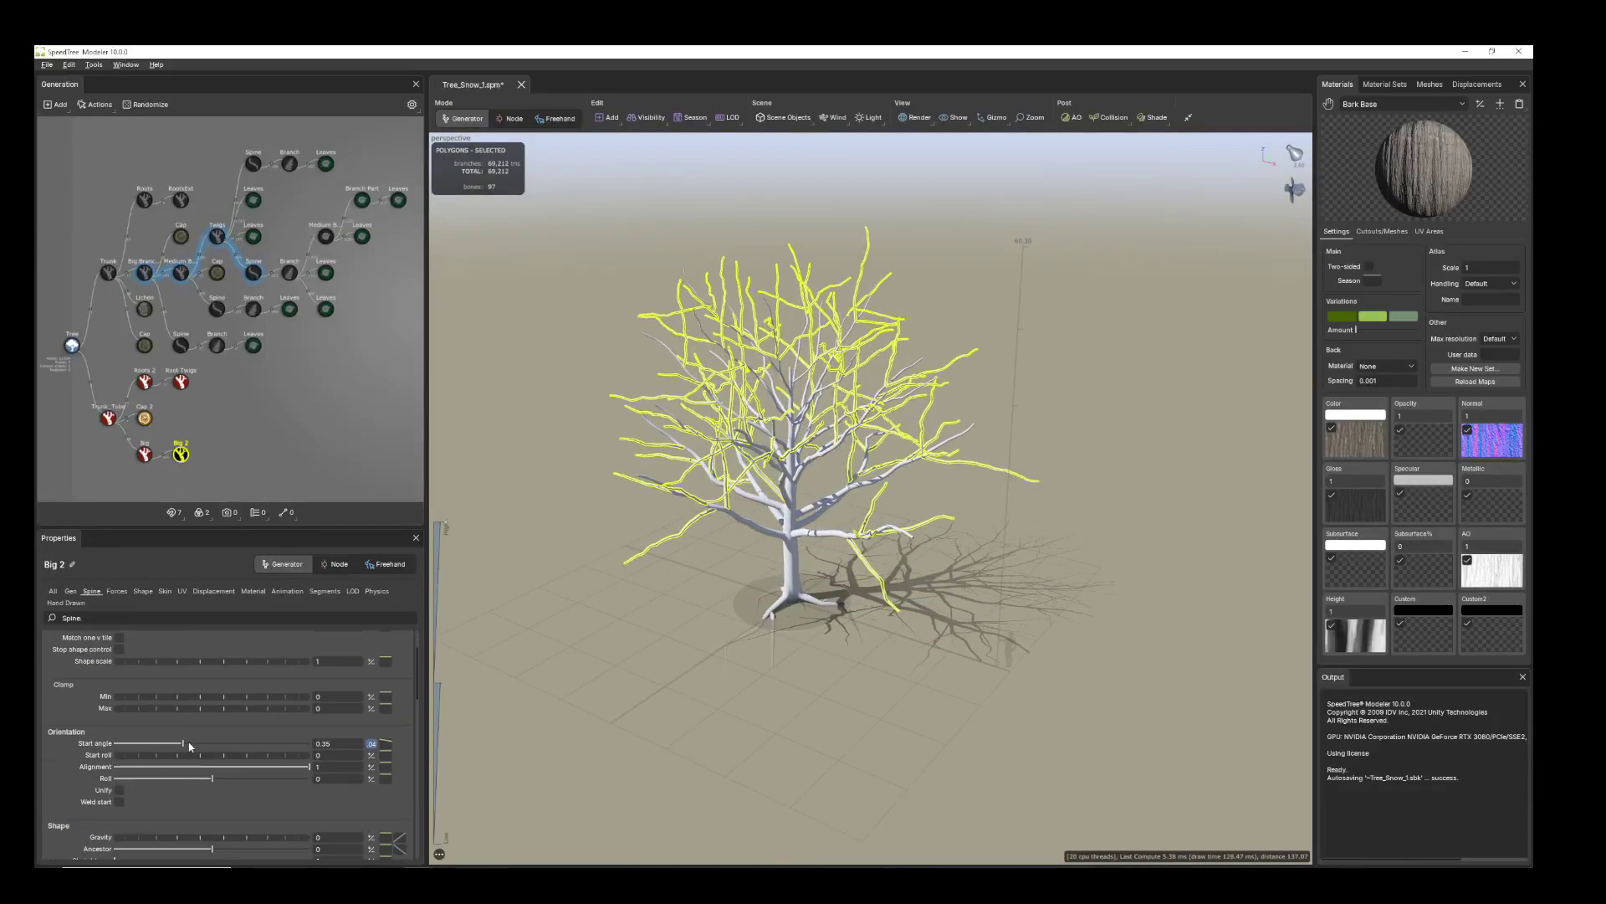
{"action": "left_click_drag", "start_coordinate": [189, 746], "coordinate": [155, 767]}
{"action": "scroll", "coordinate": [171, 787], "scroll_direction": "down", "scroll_amount": 1}
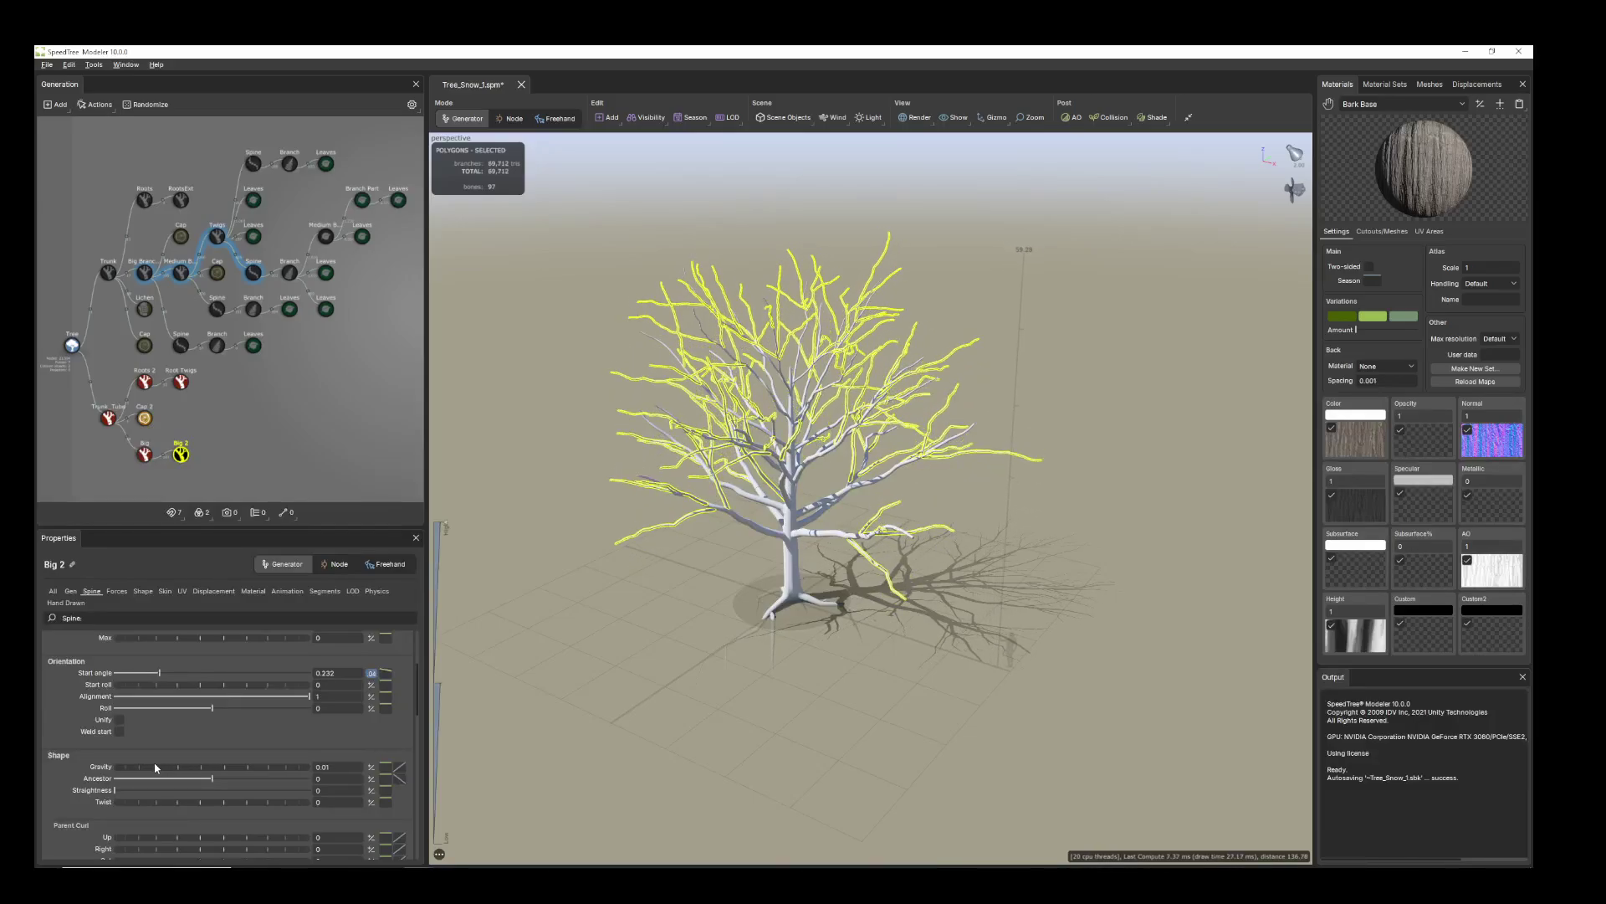
{"action": "scroll", "coordinate": [456, 240], "scroll_direction": "up", "scroll_amount": 5}
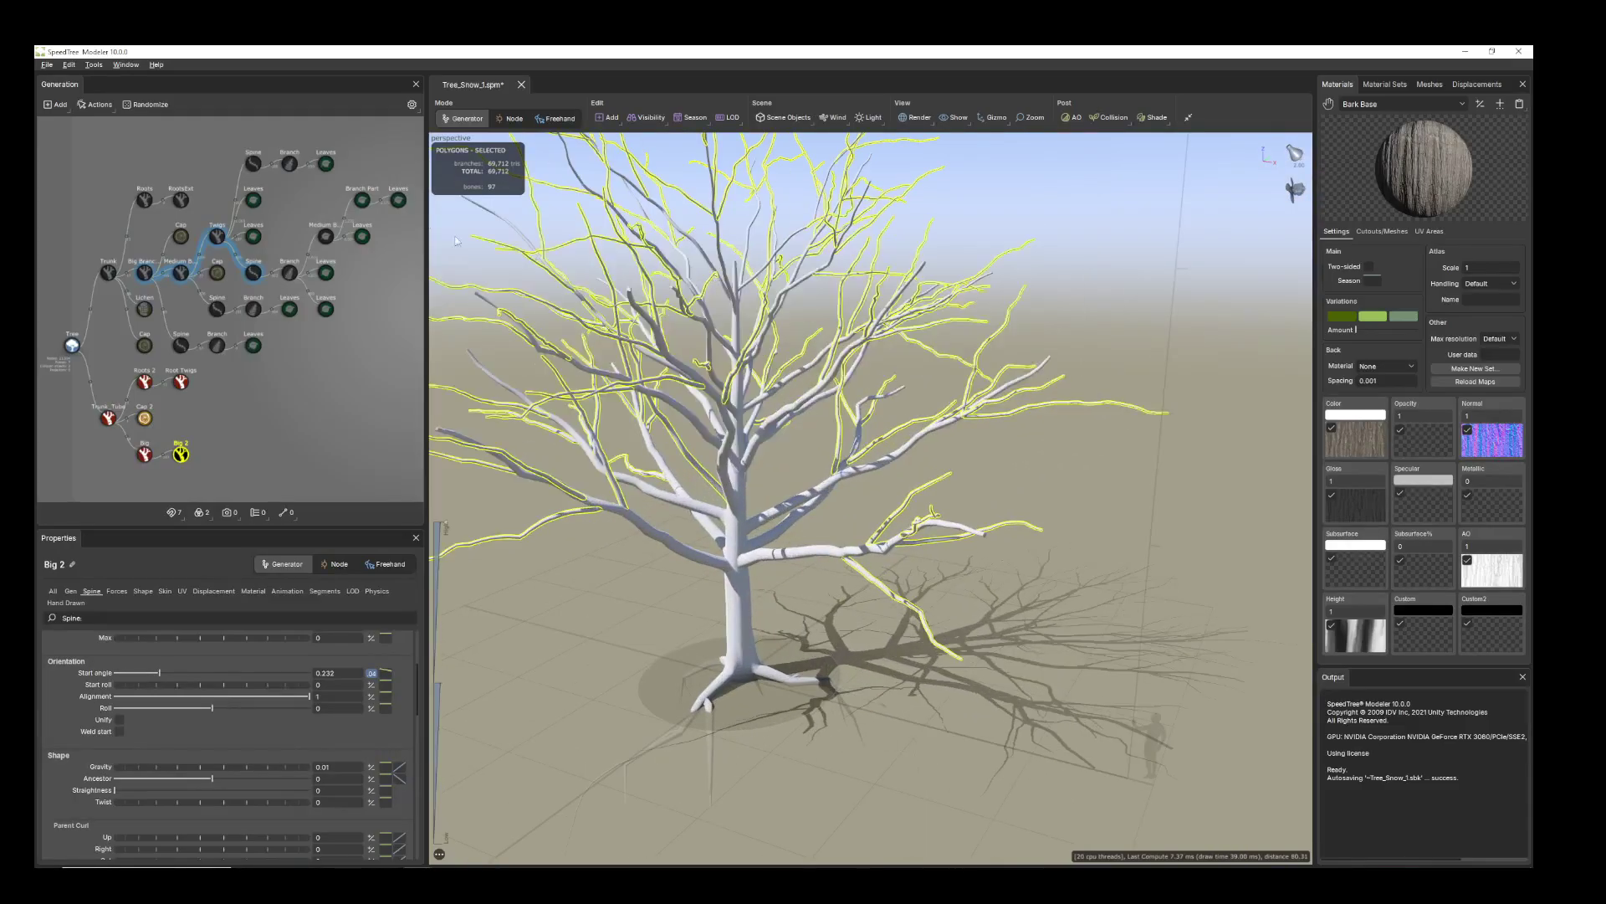
- Reduce the Big 2 branches' polygons by setting the relative length segments to 0.07
{"action": "left_click", "coordinate": [325, 590]}
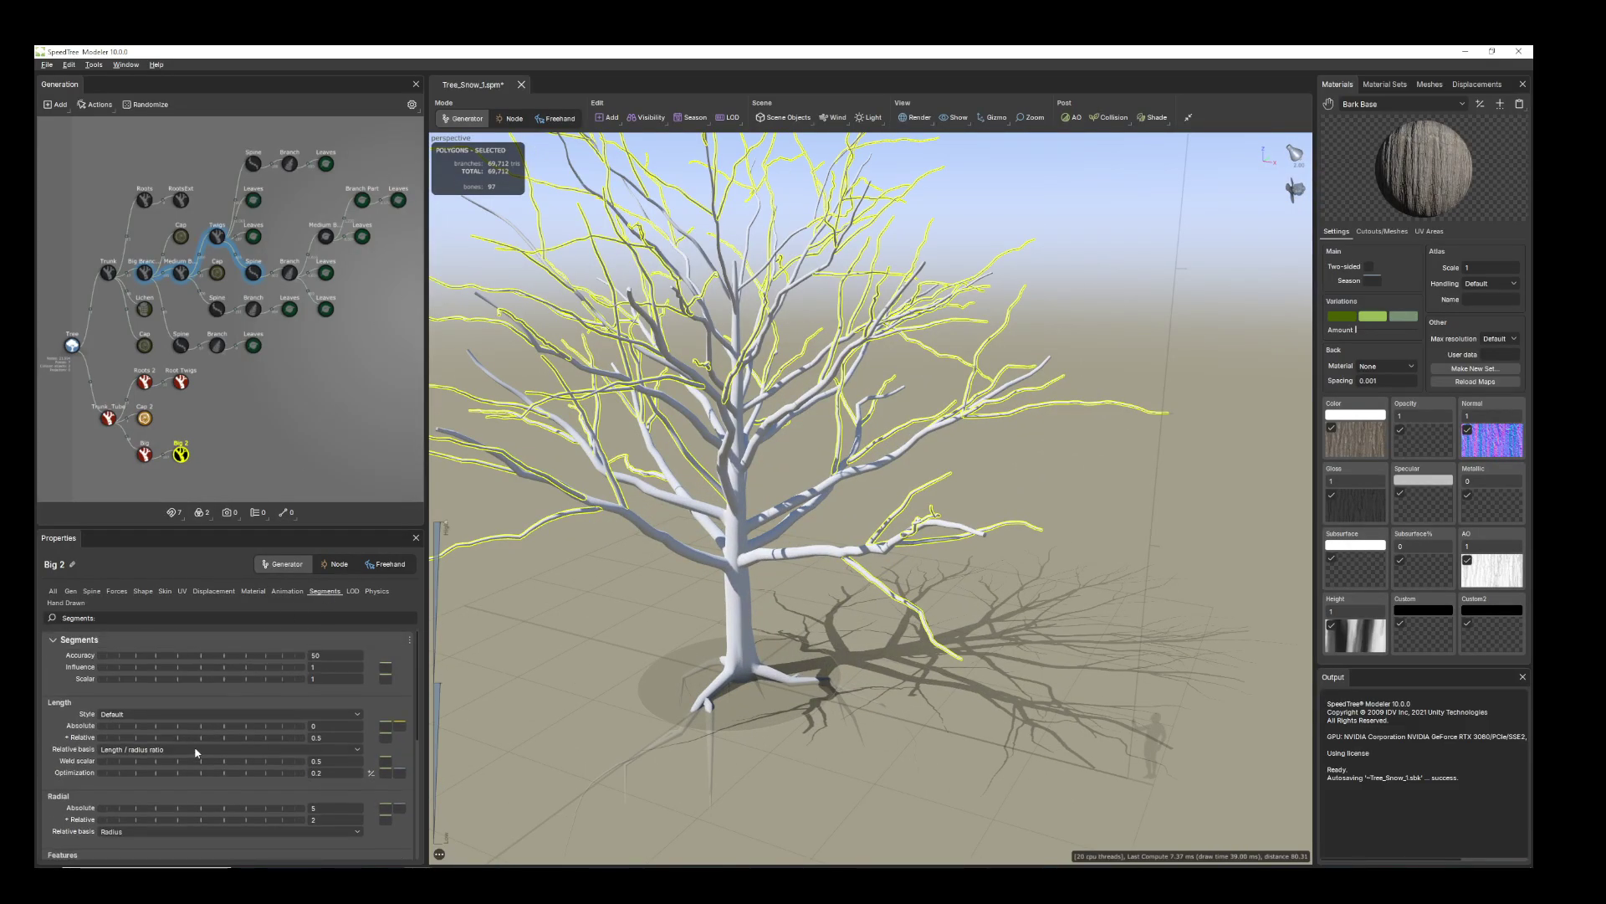
{"action": "left_click_drag", "start_coordinate": [243, 739], "coordinate": [216, 739]}
{"action": "scroll", "coordinate": [782, 596], "scroll_direction": "down", "scroll_amount": 3}
{"action": "left_click_drag", "start_coordinate": [781, 596], "coordinate": [716, 579]}
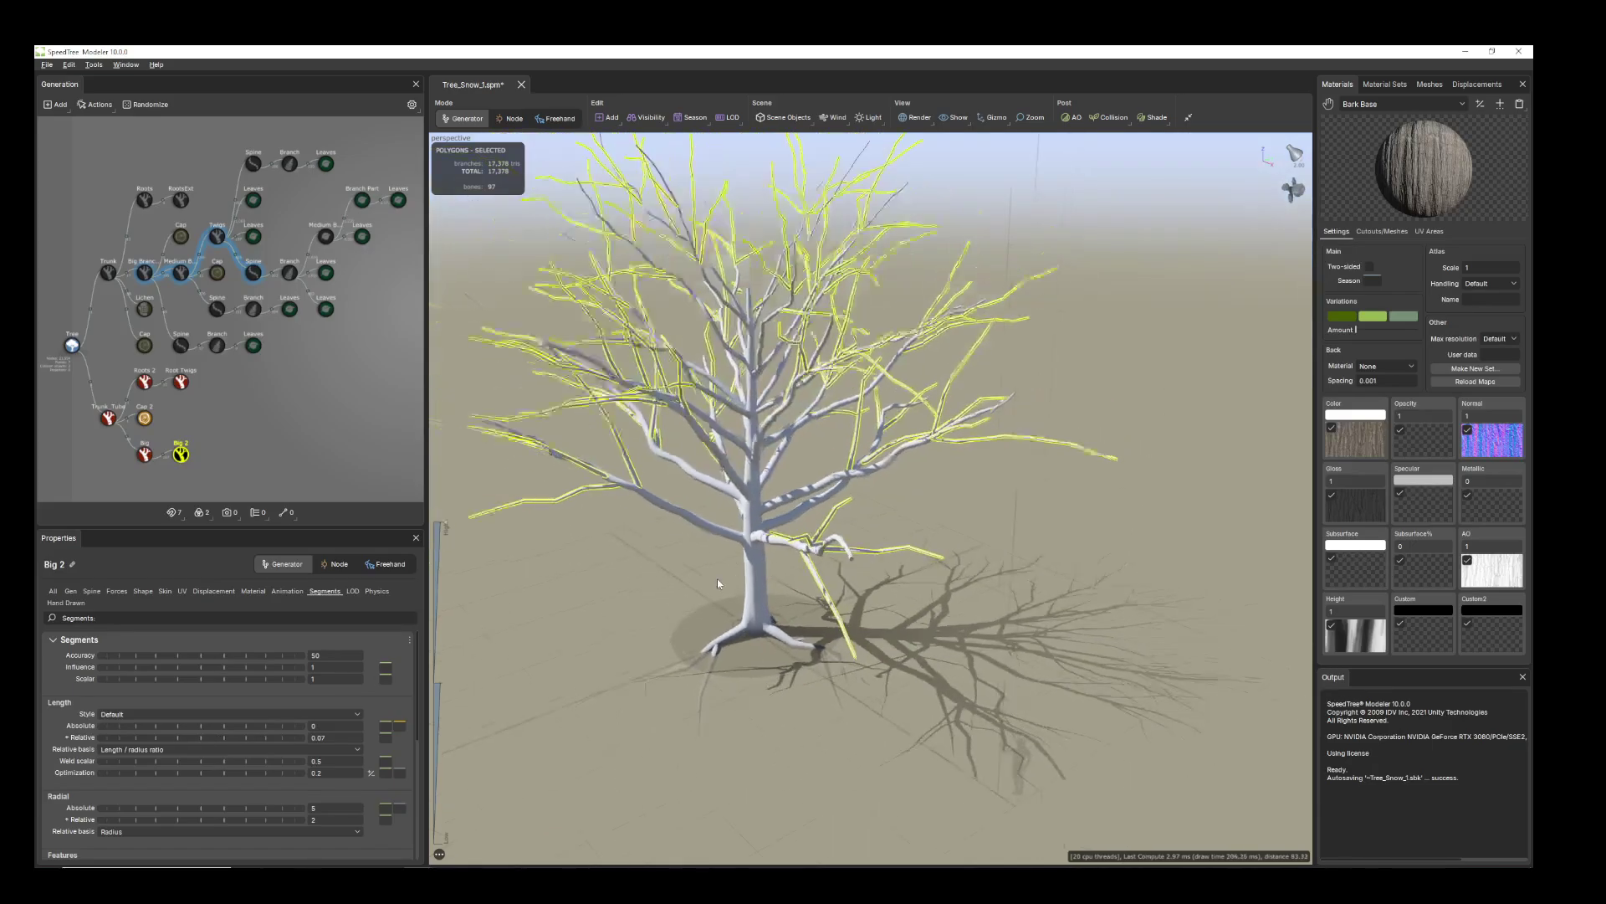
{"action": "middle_click_drag", "start_coordinate": [716, 574], "coordinate": [745, 587]}
{"action": "left_click_drag", "start_coordinate": [745, 586], "coordinate": [771, 578]}
{"action": "middle_click_drag", "start_coordinate": [771, 573], "coordinate": [753, 611]}
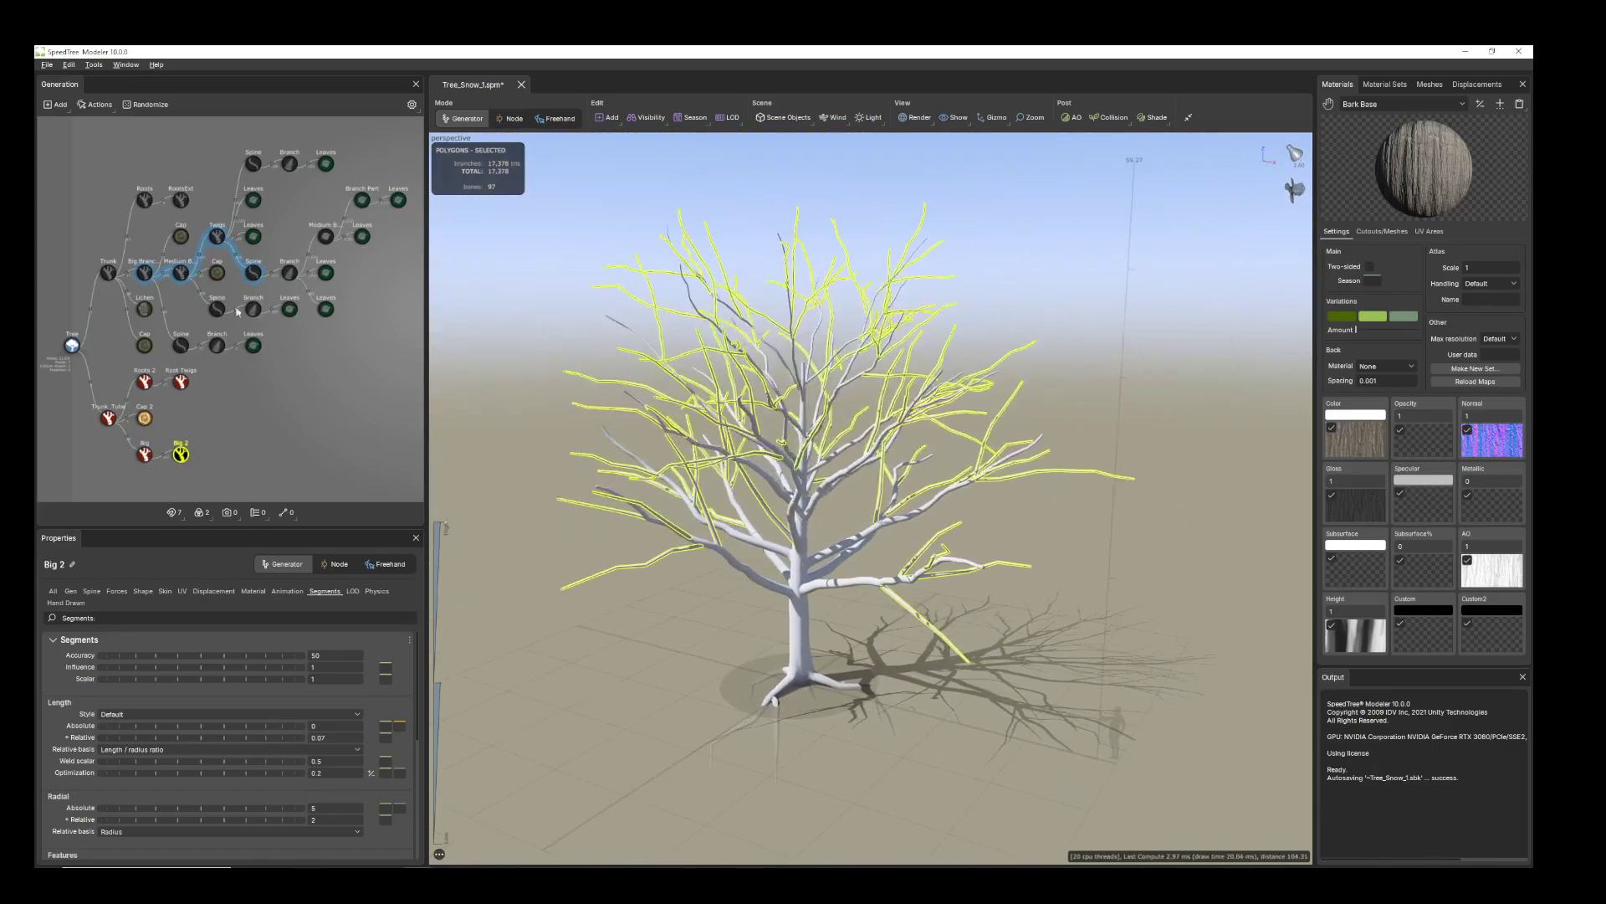
{"action": "left_click_drag", "start_coordinate": [490, 464], "coordinate": [487, 459]}
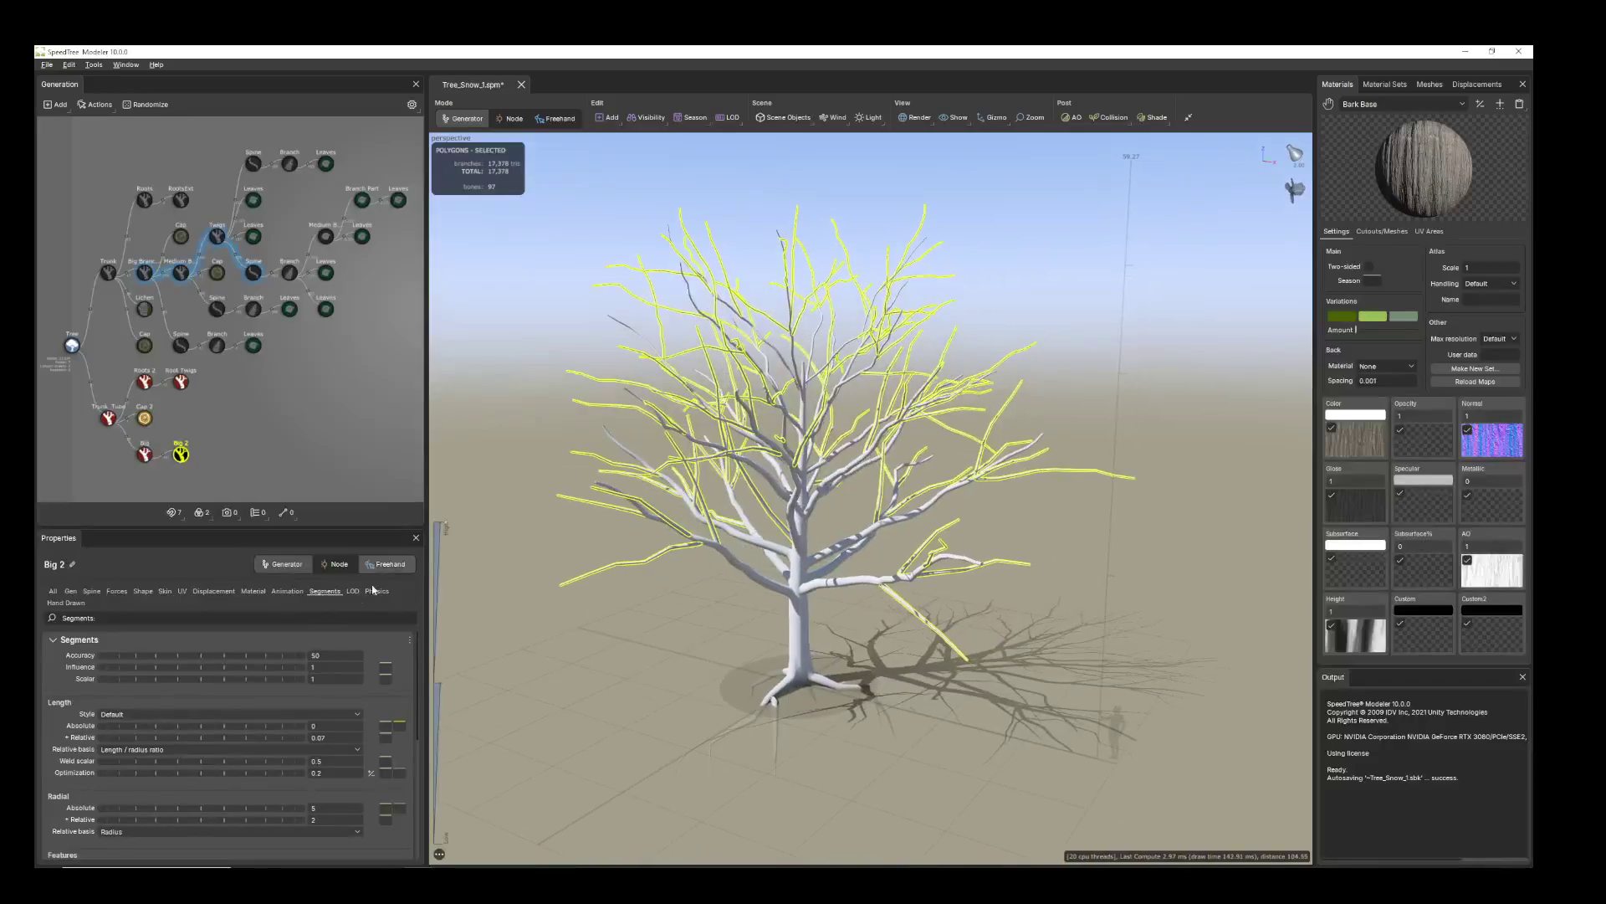
- Duplicate the Big 2 generator and attach the copy to the Big generator as its child
{"action": "left_click", "coordinate": [70, 591]}
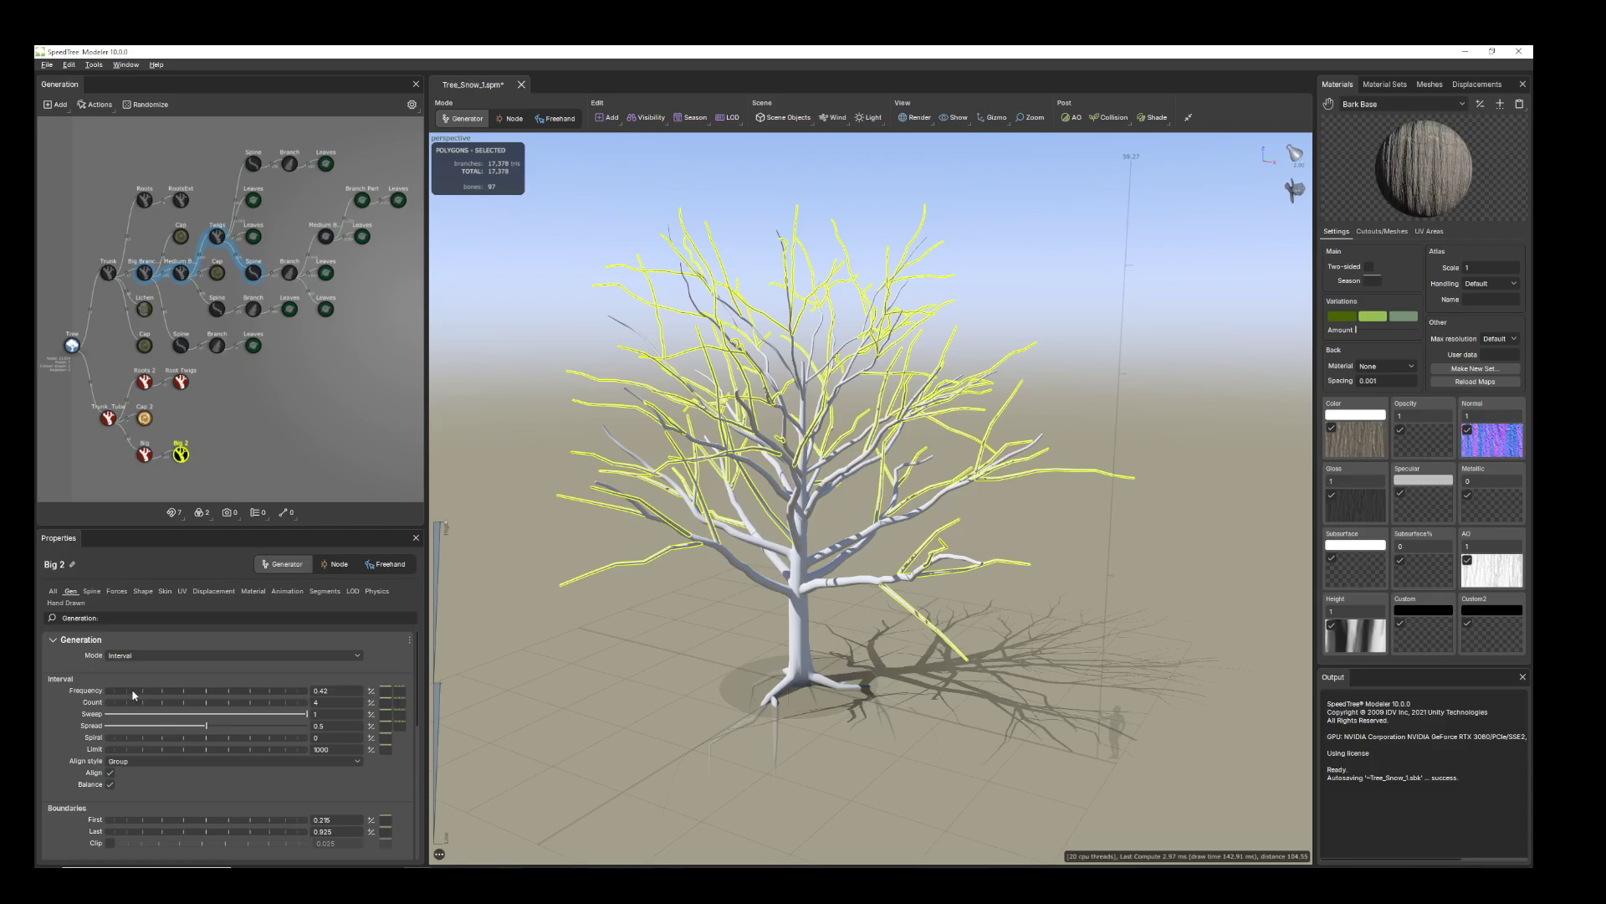
{"action": "middle_click_drag", "start_coordinate": [176, 465], "coordinate": [211, 413]}
{"action": "right_click", "coordinate": [210, 414]}
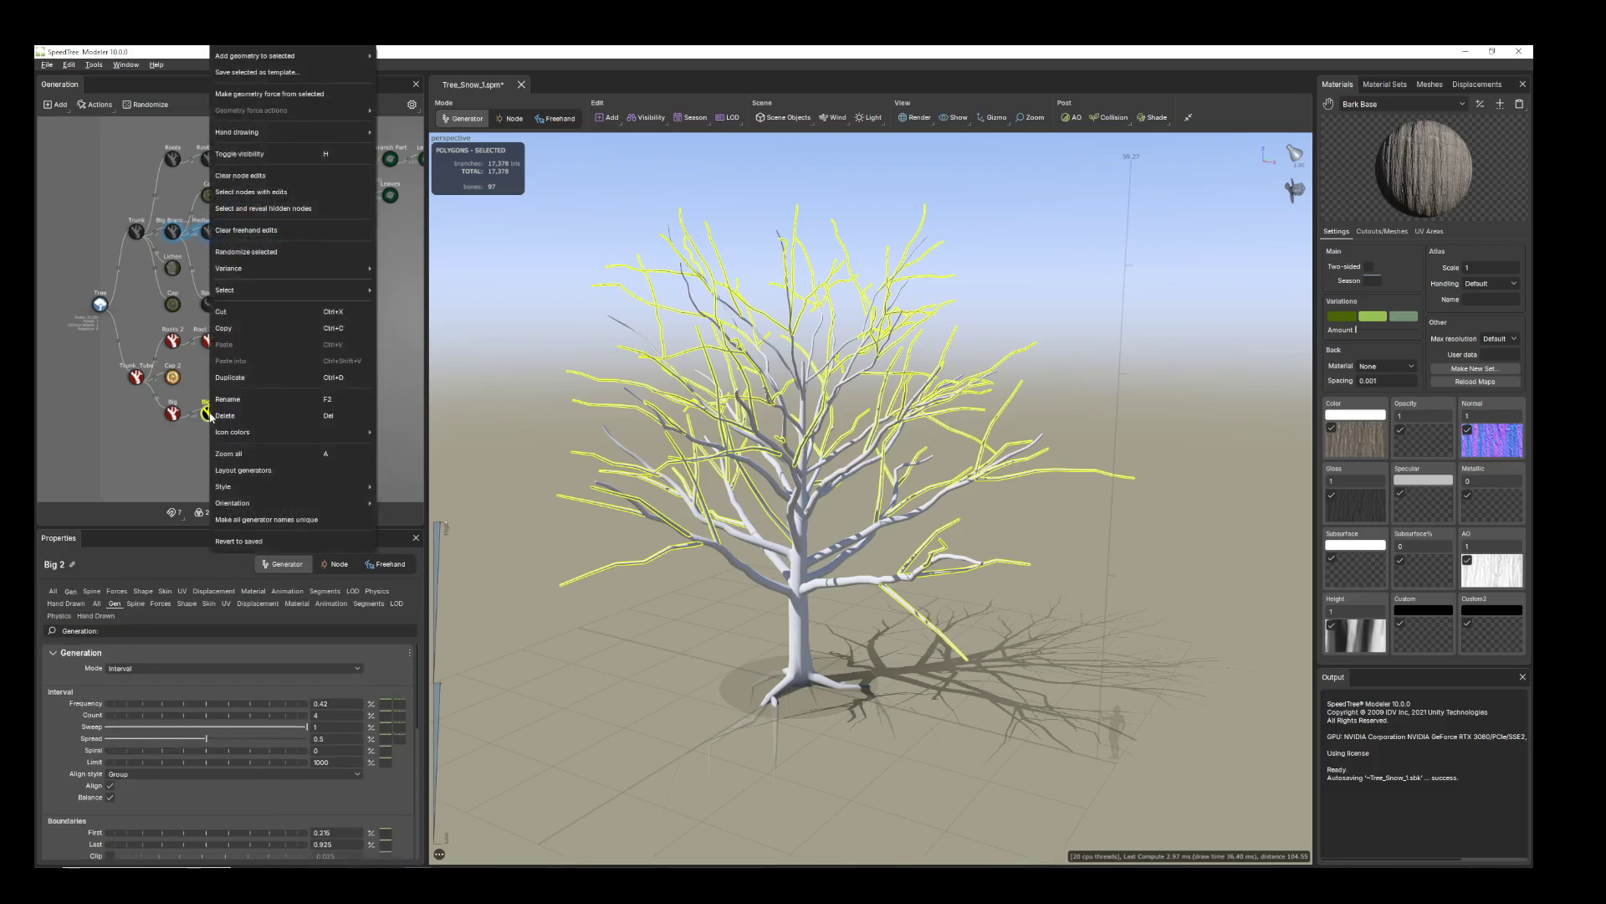
{"action": "left_click", "coordinate": [244, 382]}
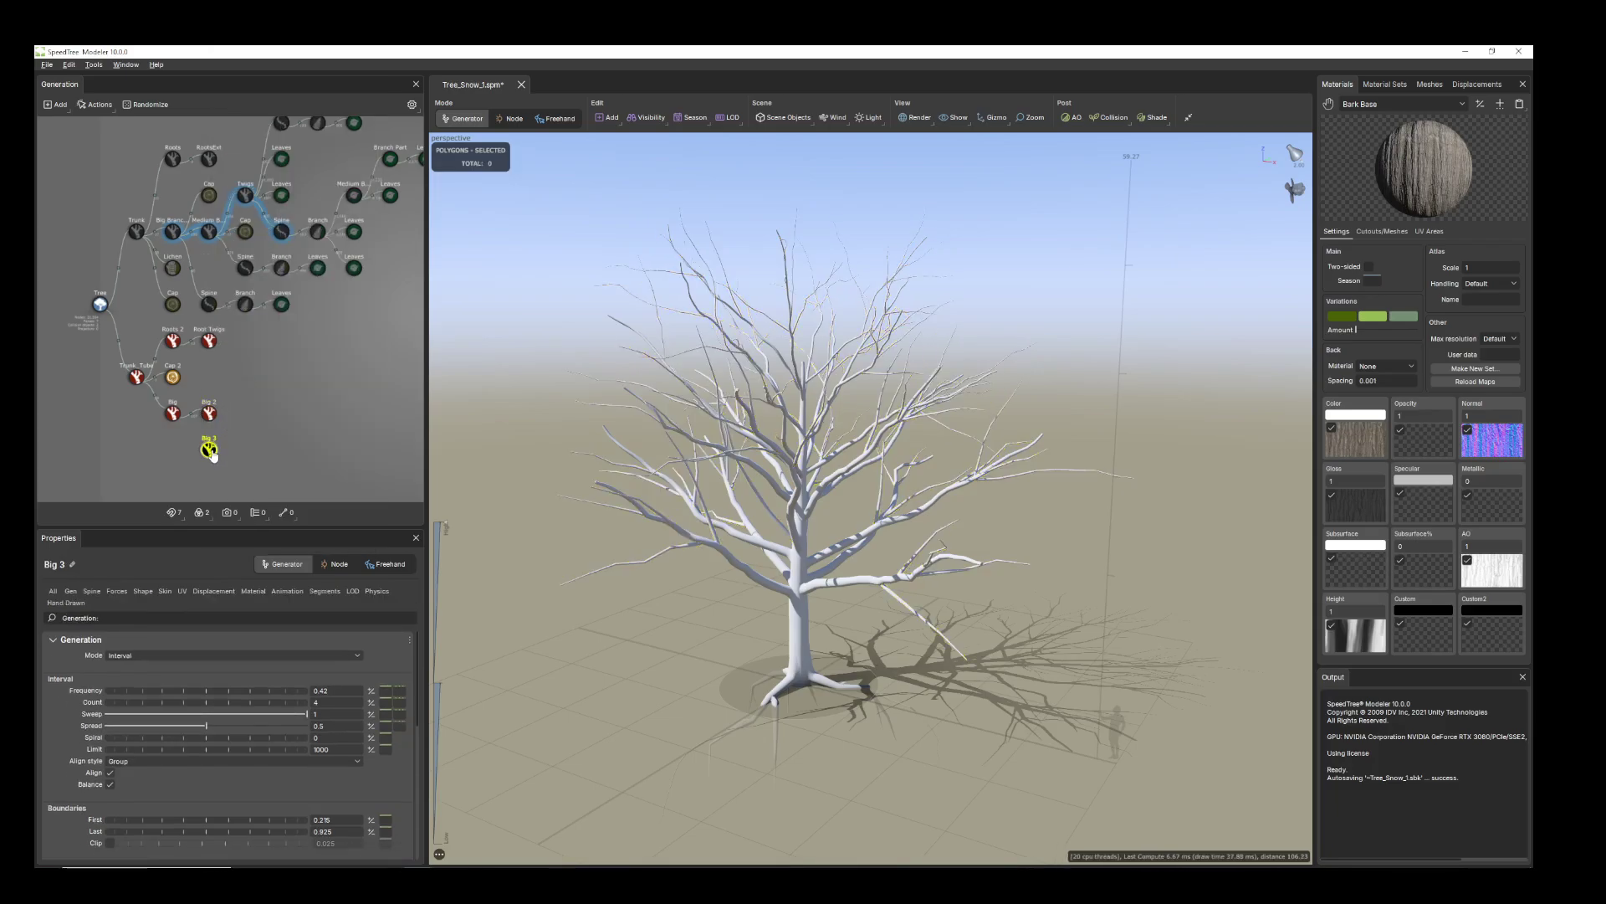
{"action": "left_click_drag", "start_coordinate": [210, 452], "coordinate": [174, 415]}
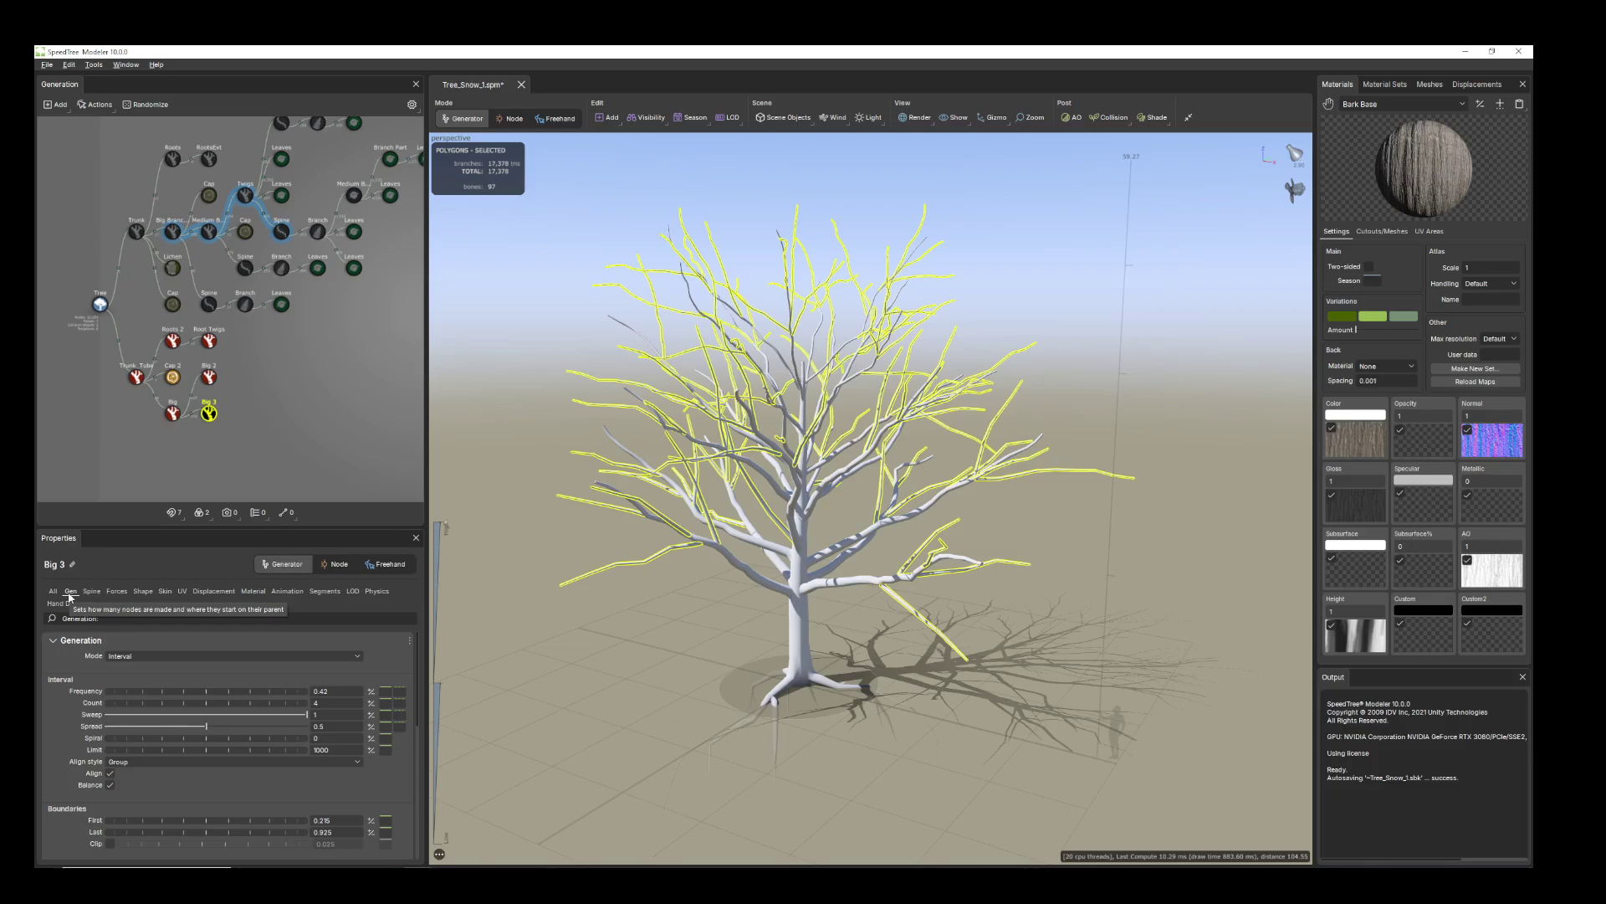
- Offset the duplicated Big 3 branches by setting their common generation position to -0.22
{"action": "scroll", "coordinate": [159, 771], "scroll_direction": "down", "scroll_amount": 3}
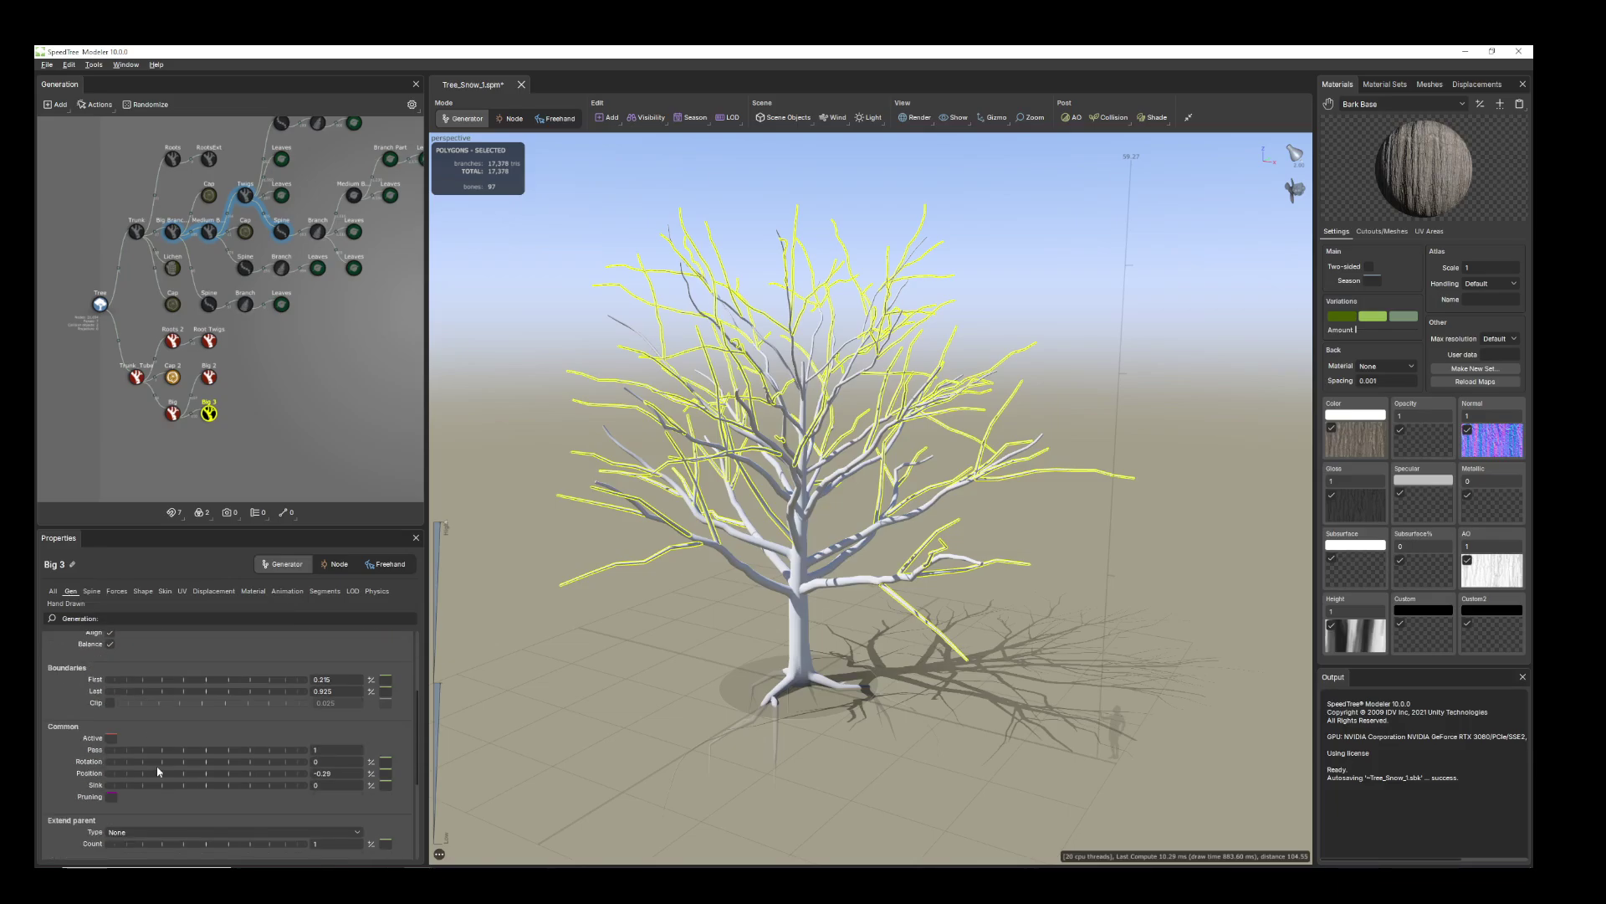
{"action": "scroll", "coordinate": [143, 773], "scroll_direction": "down", "scroll_amount": 1}
{"action": "left_click_drag", "start_coordinate": [131, 742], "coordinate": [134, 742]}
{"action": "mouse_move", "coordinate": [649, 585]}
{"action": "left_mouse_down"}
{"action": "mouse_move", "coordinate": [714, 667]}
{"action": "mouse_move", "coordinate": [645, 587]}
{"action": "left_mouse_up"}
- Add Frond geometry to the Big 3 generator
{"action": "left_click", "coordinate": [207, 414]}
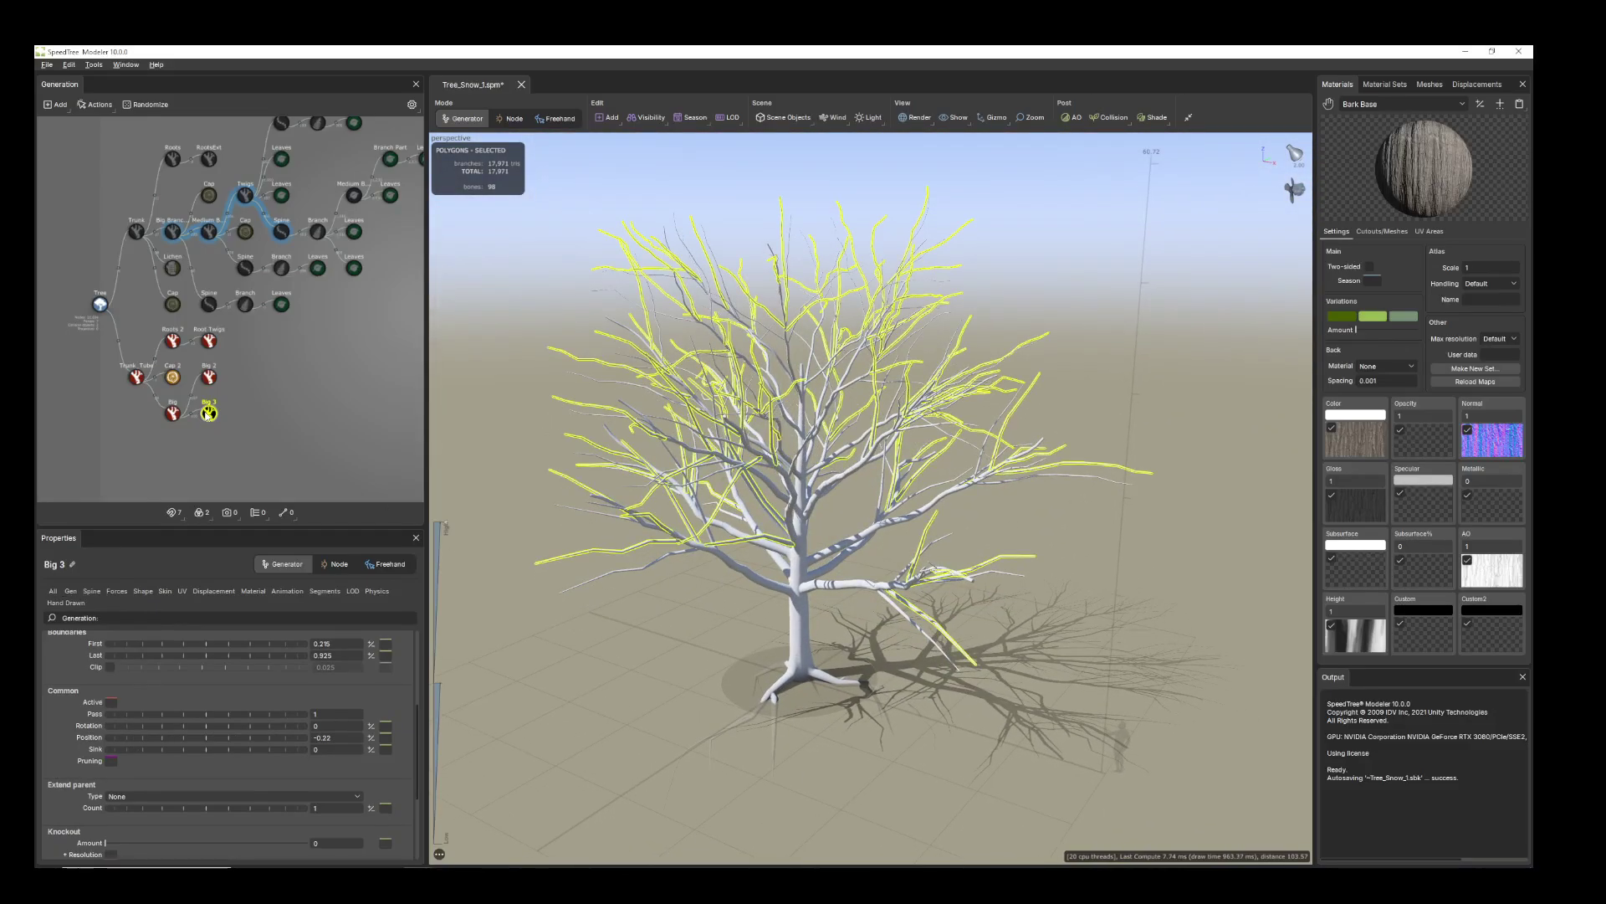
{"action": "right_click", "coordinate": [208, 414]}
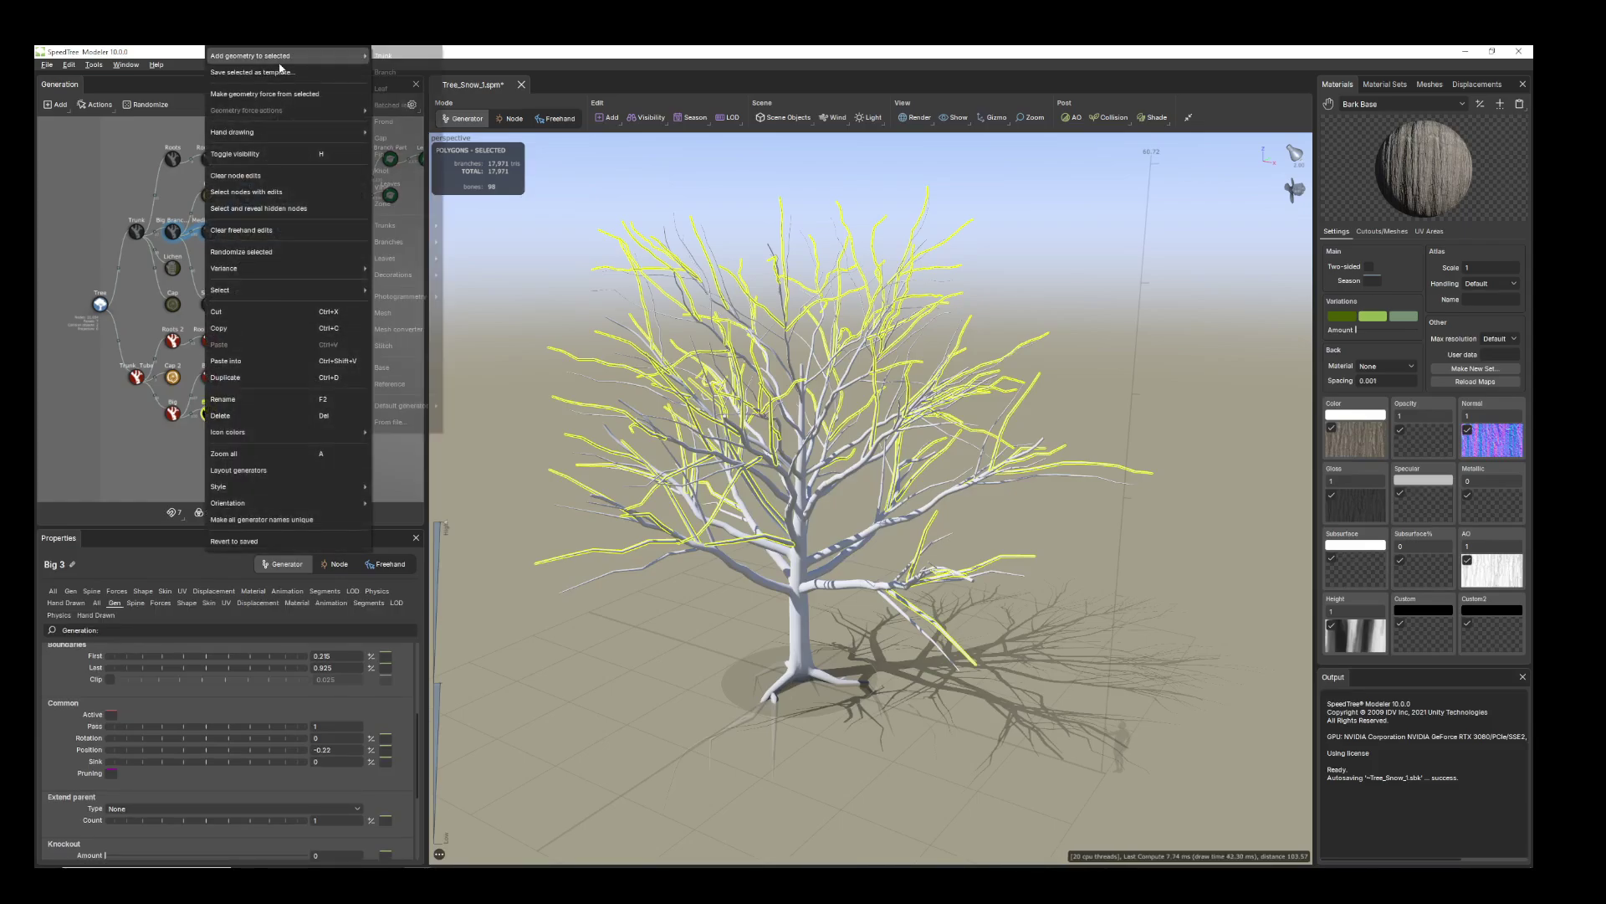
{"action": "mouse_move", "coordinate": [284, 56]}
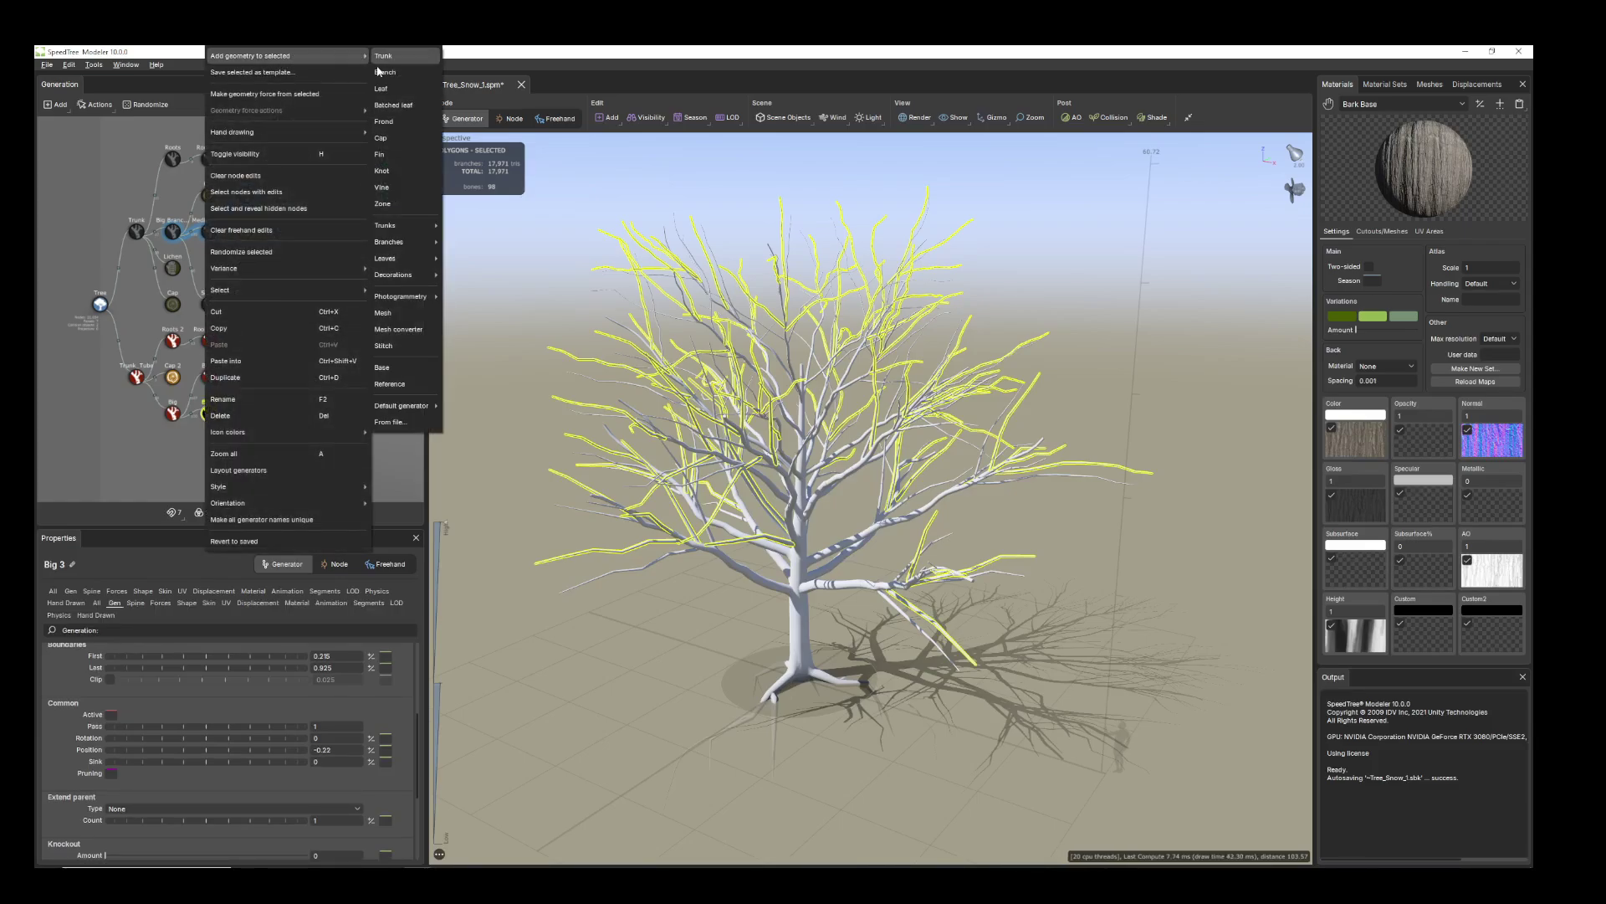
{"action": "left_click", "coordinate": [397, 124]}
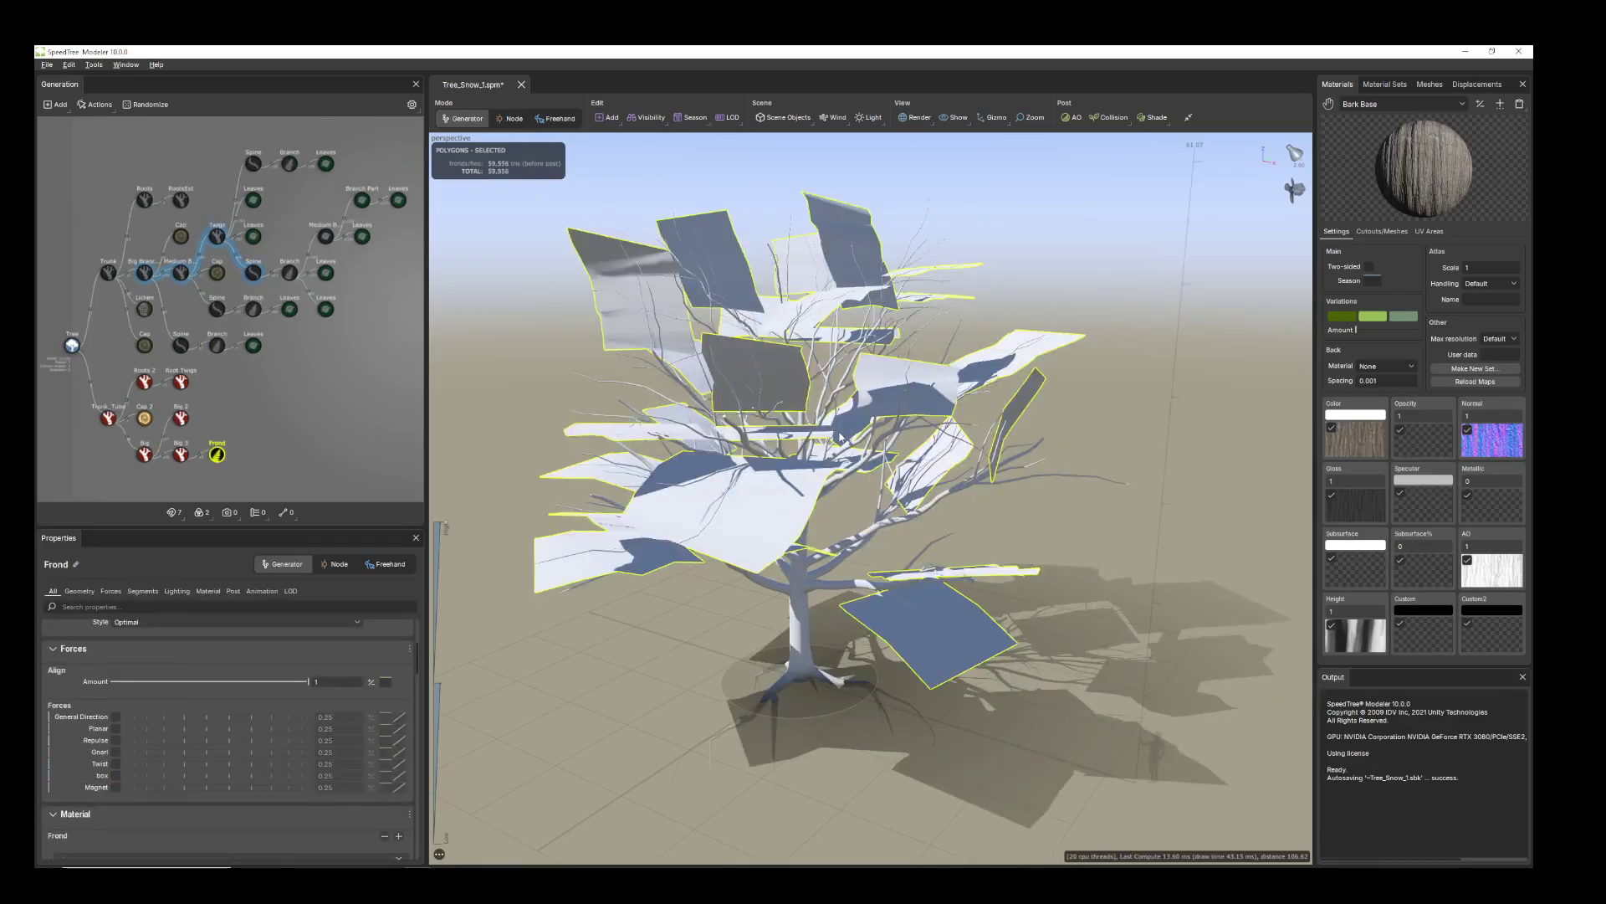
{"action": "mouse_move", "coordinate": [839, 435]}
{"action": "left_mouse_down"}
{"action": "mouse_move", "coordinate": [832, 494]}
{"action": "mouse_move", "coordinate": [816, 439]}
{"action": "left_mouse_up"}
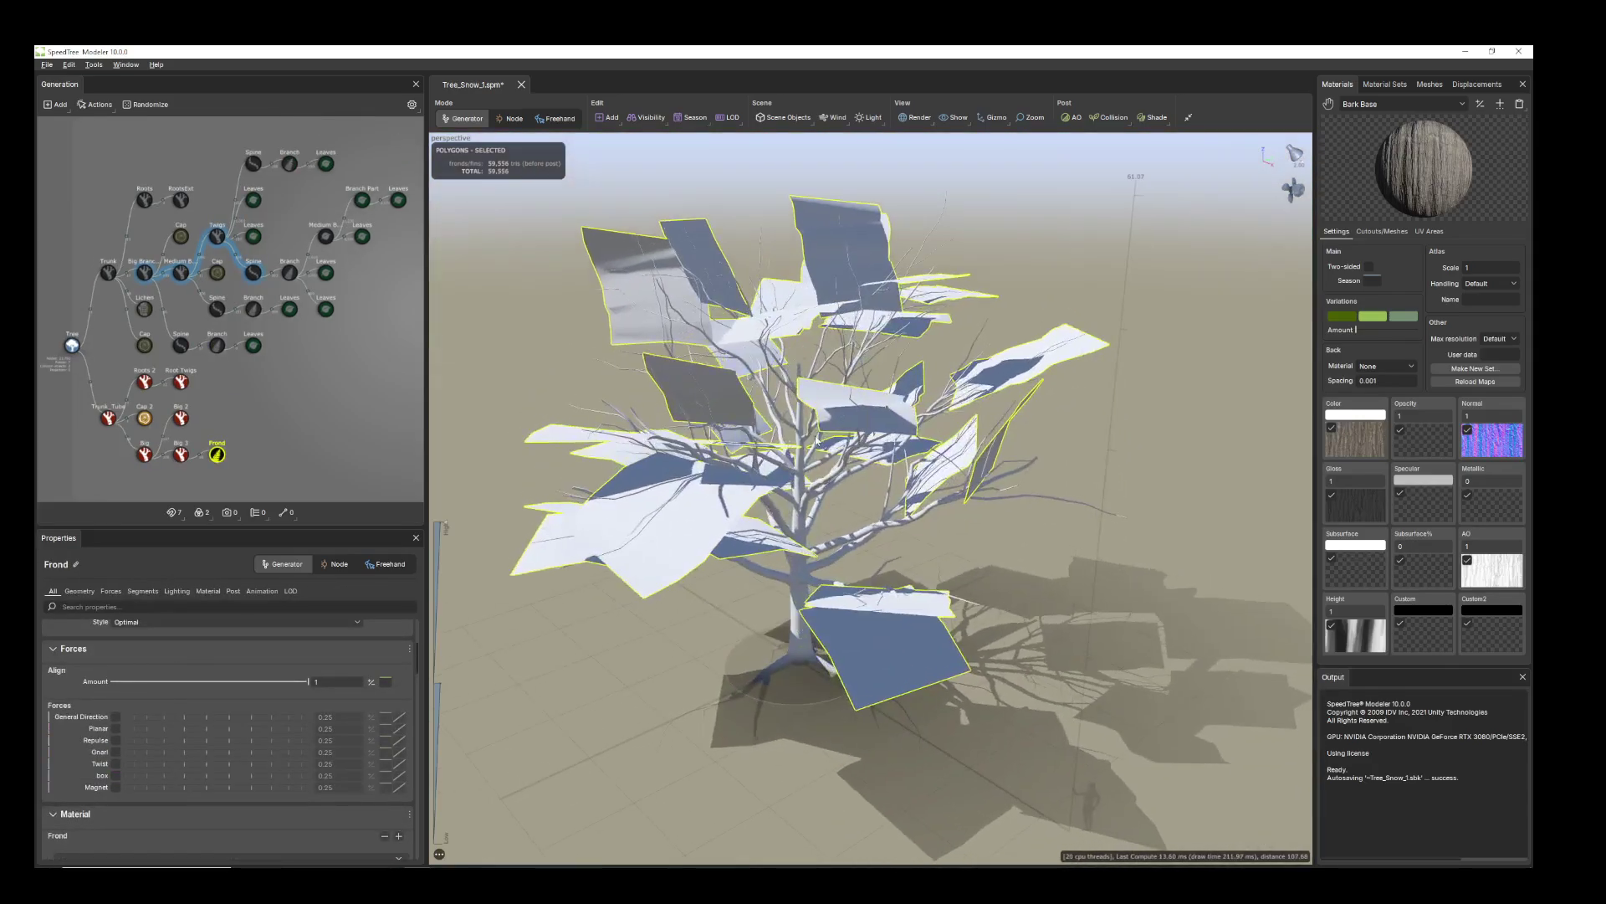
- Thicken the Big 3 branches by setting the skin radius percent of parent to 1.102
{"action": "left_click", "coordinate": [181, 454]}
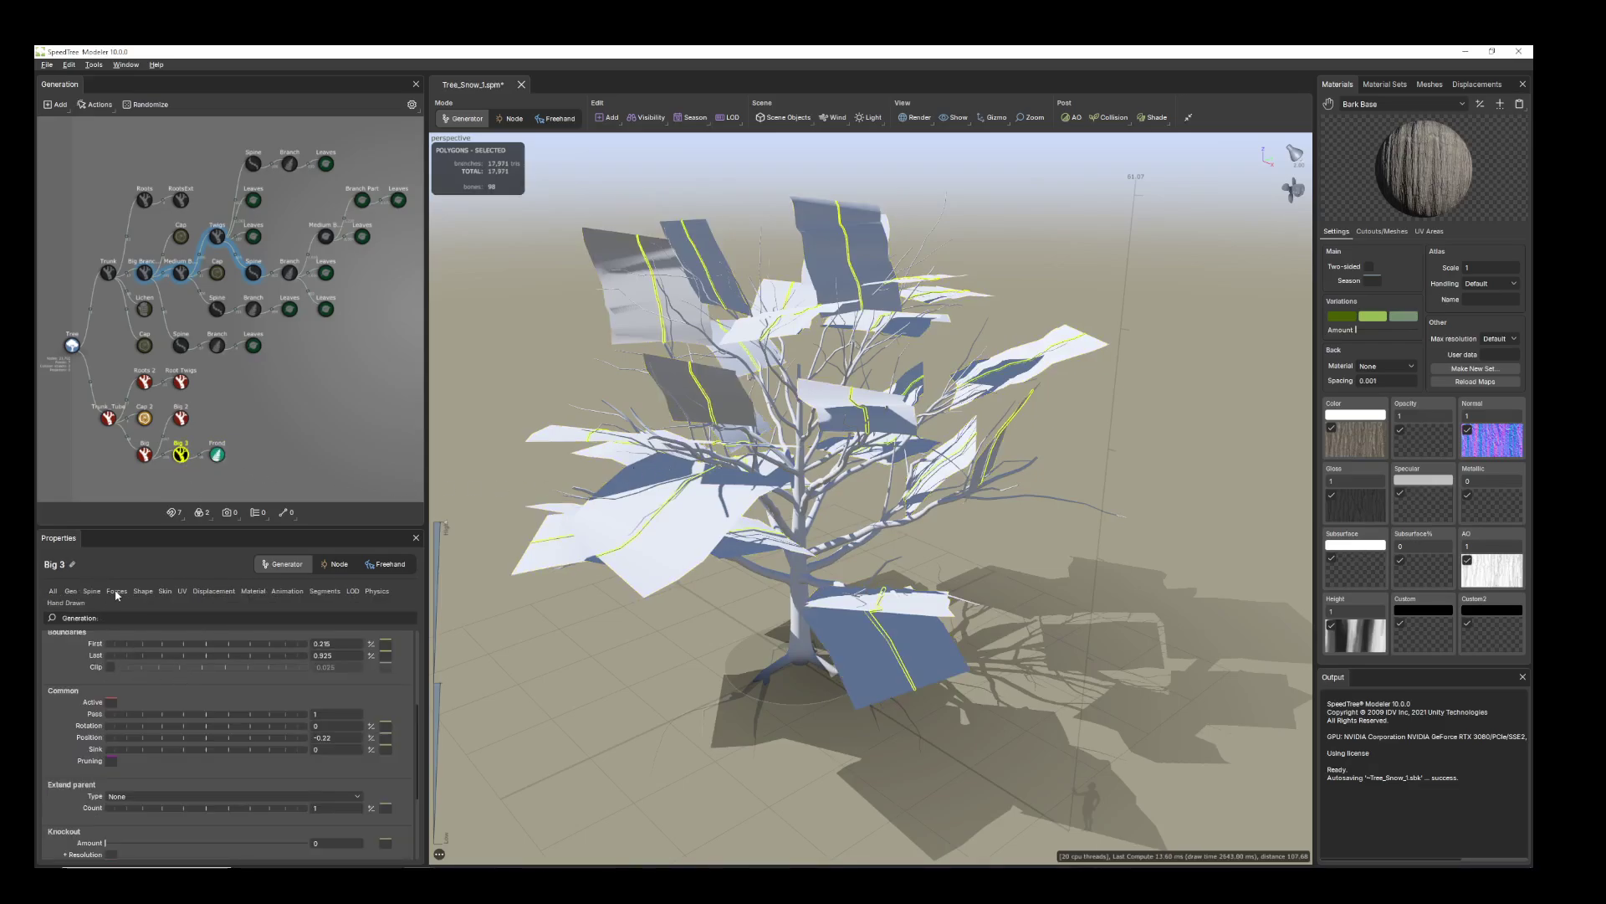
{"action": "left_click", "coordinate": [165, 591]}
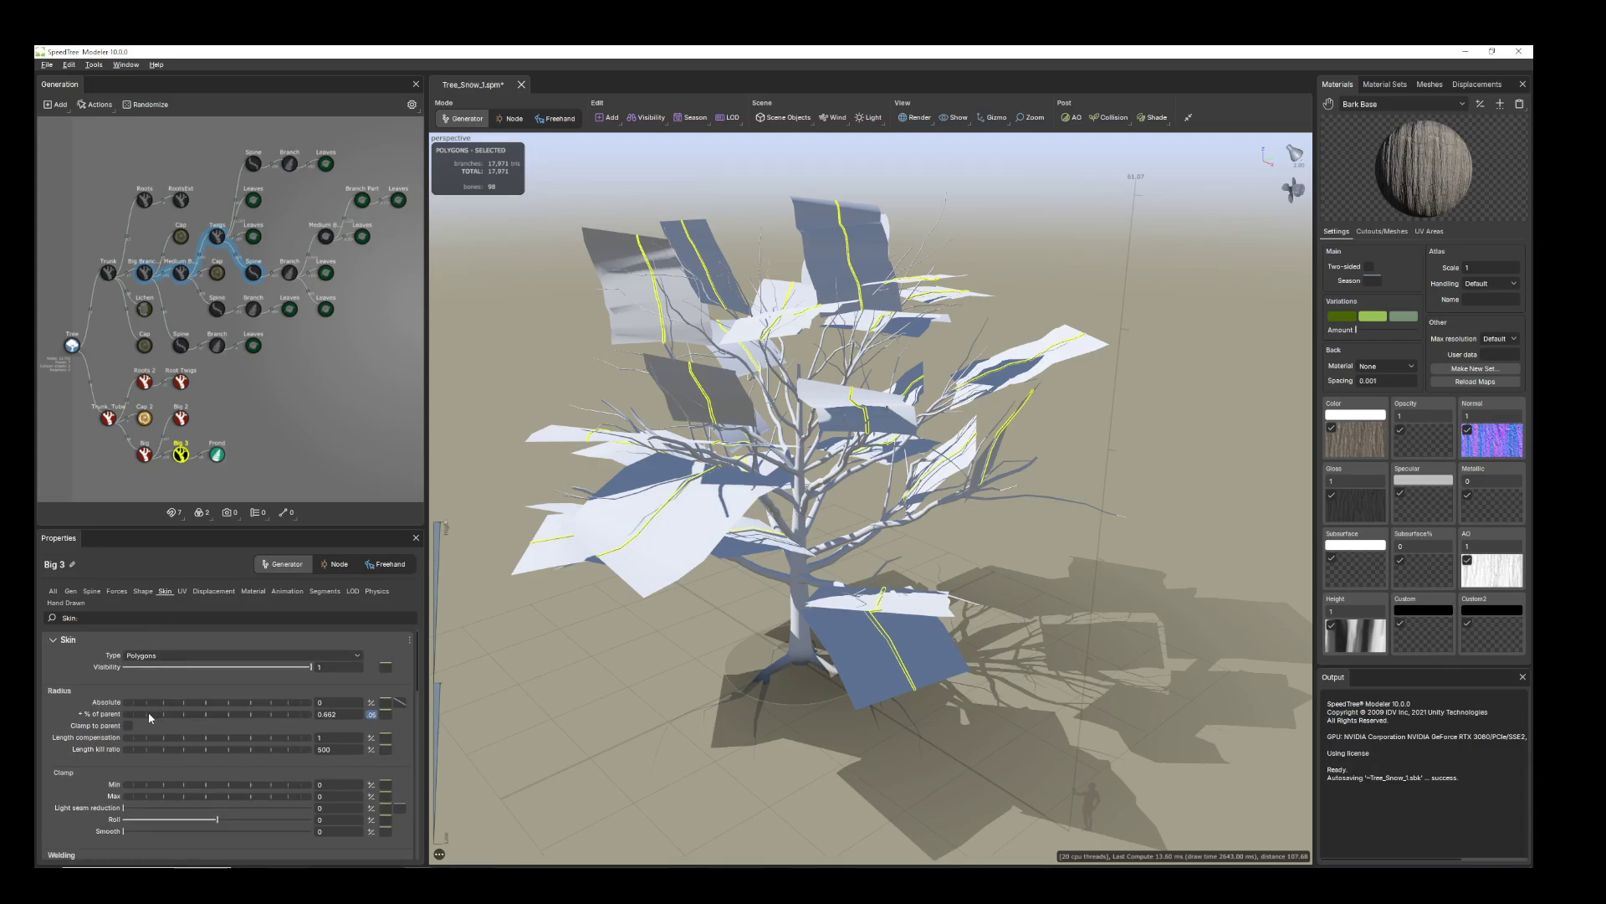
{"action": "left_click_drag", "start_coordinate": [148, 711], "coordinate": [177, 724]}
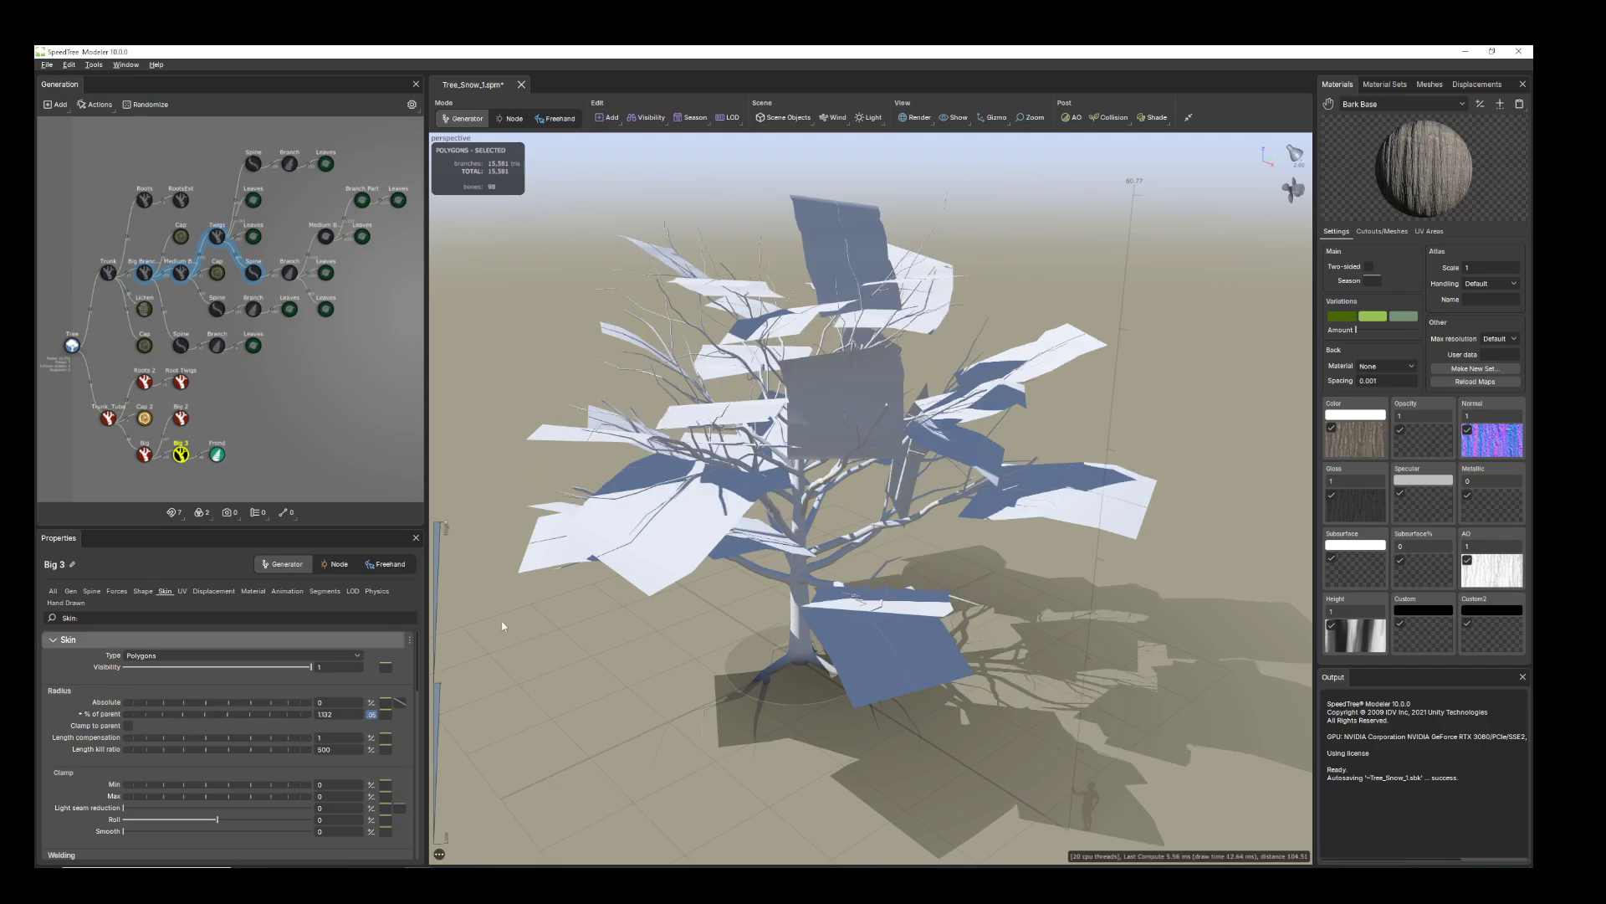
{"action": "left_click_drag", "start_coordinate": [628, 456], "coordinate": [702, 500]}
- Assign the Oak_English_Cluster_Branch material to the Frond generator
{"action": "left_click", "coordinate": [668, 444]}
{"action": "left_click_drag", "start_coordinate": [667, 444], "coordinate": [445, 461]}
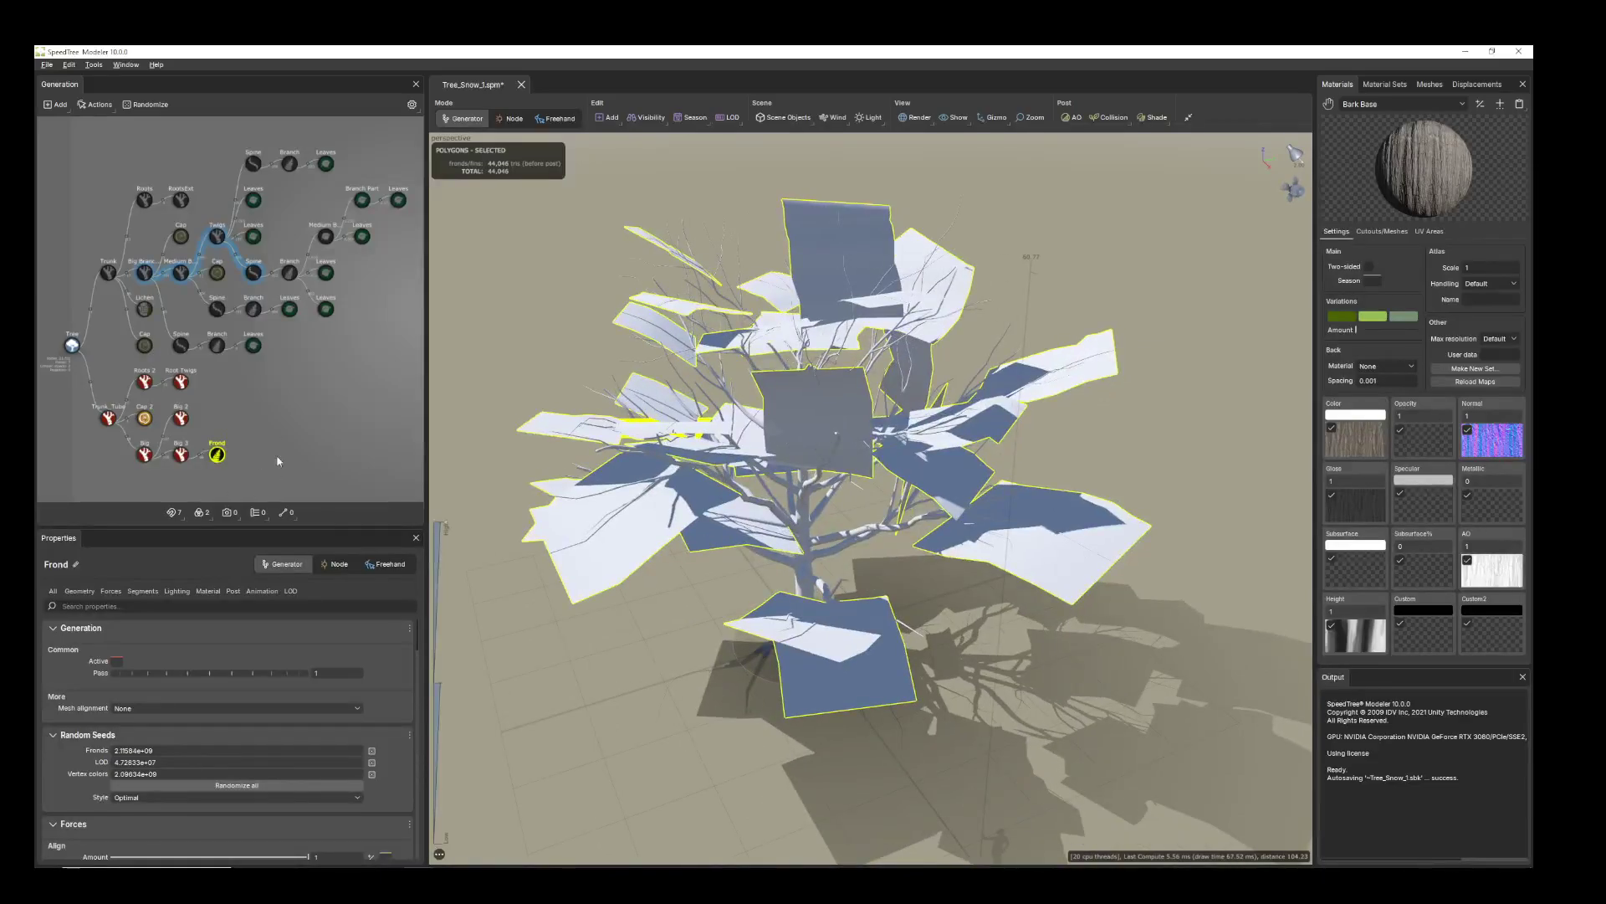
{"action": "right_click", "coordinate": [215, 458]}
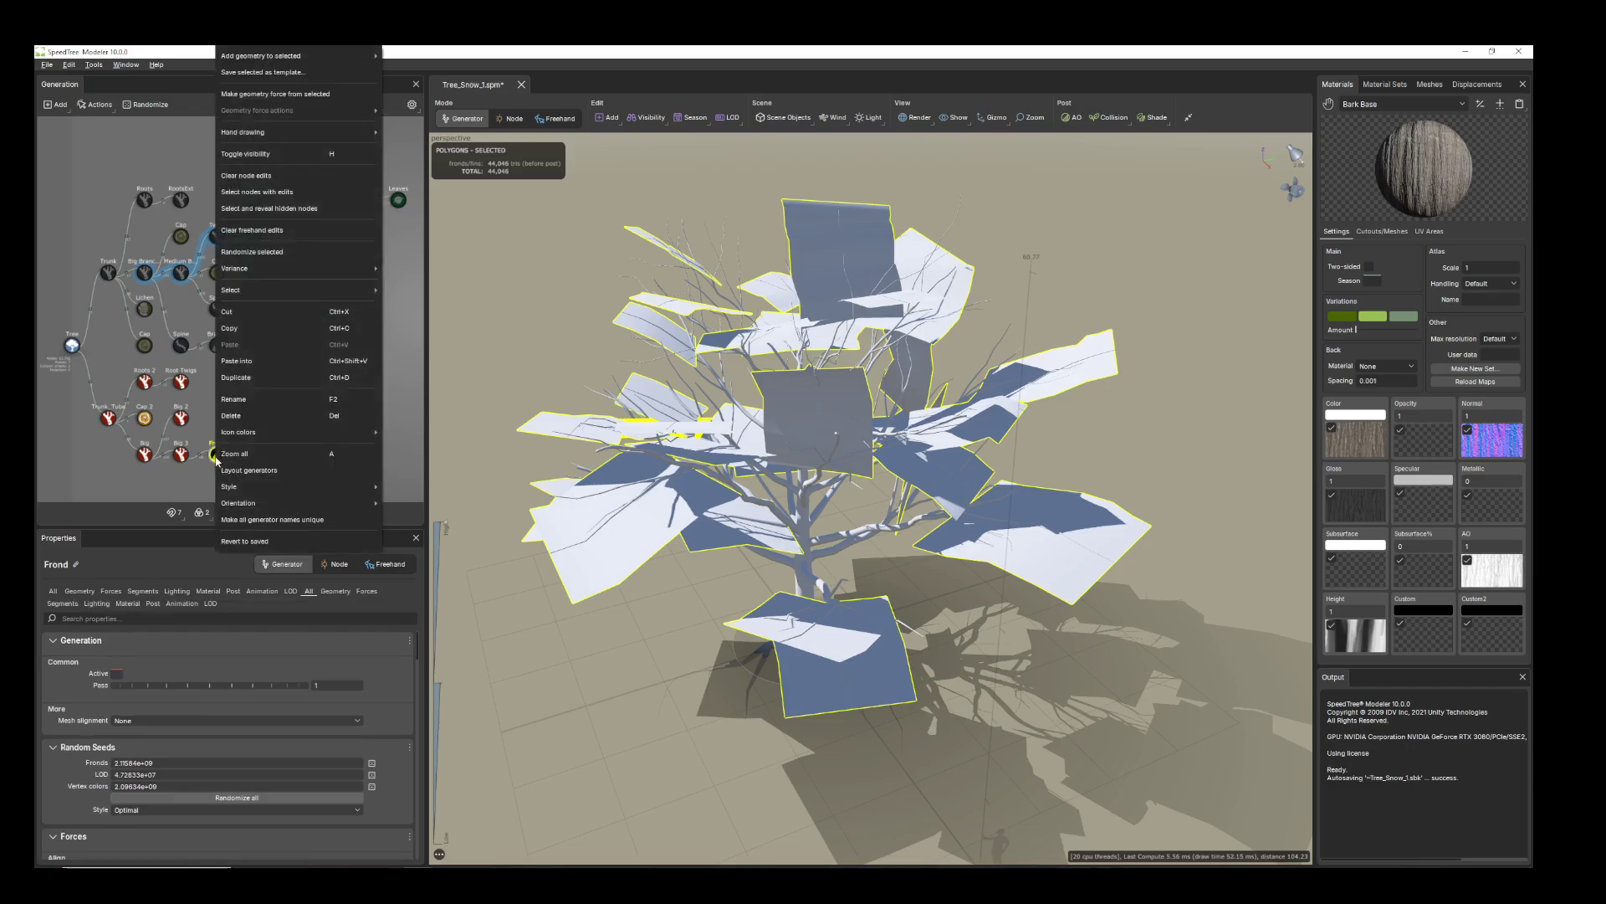
{"action": "left_click", "coordinate": [186, 516]}
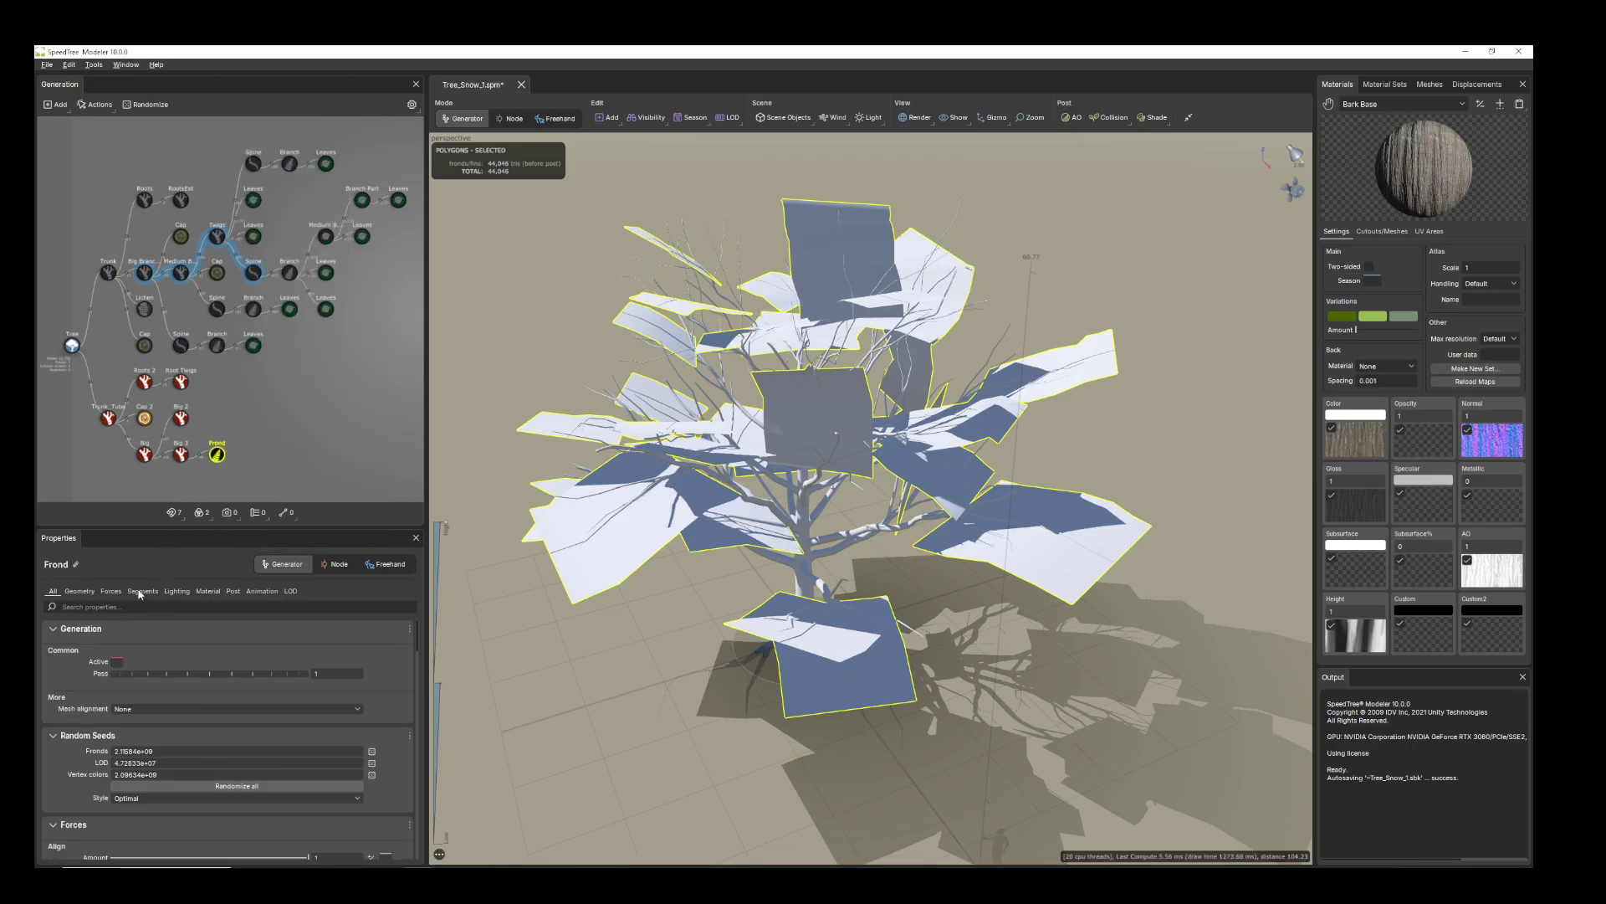
{"action": "left_click", "coordinate": [206, 591]}
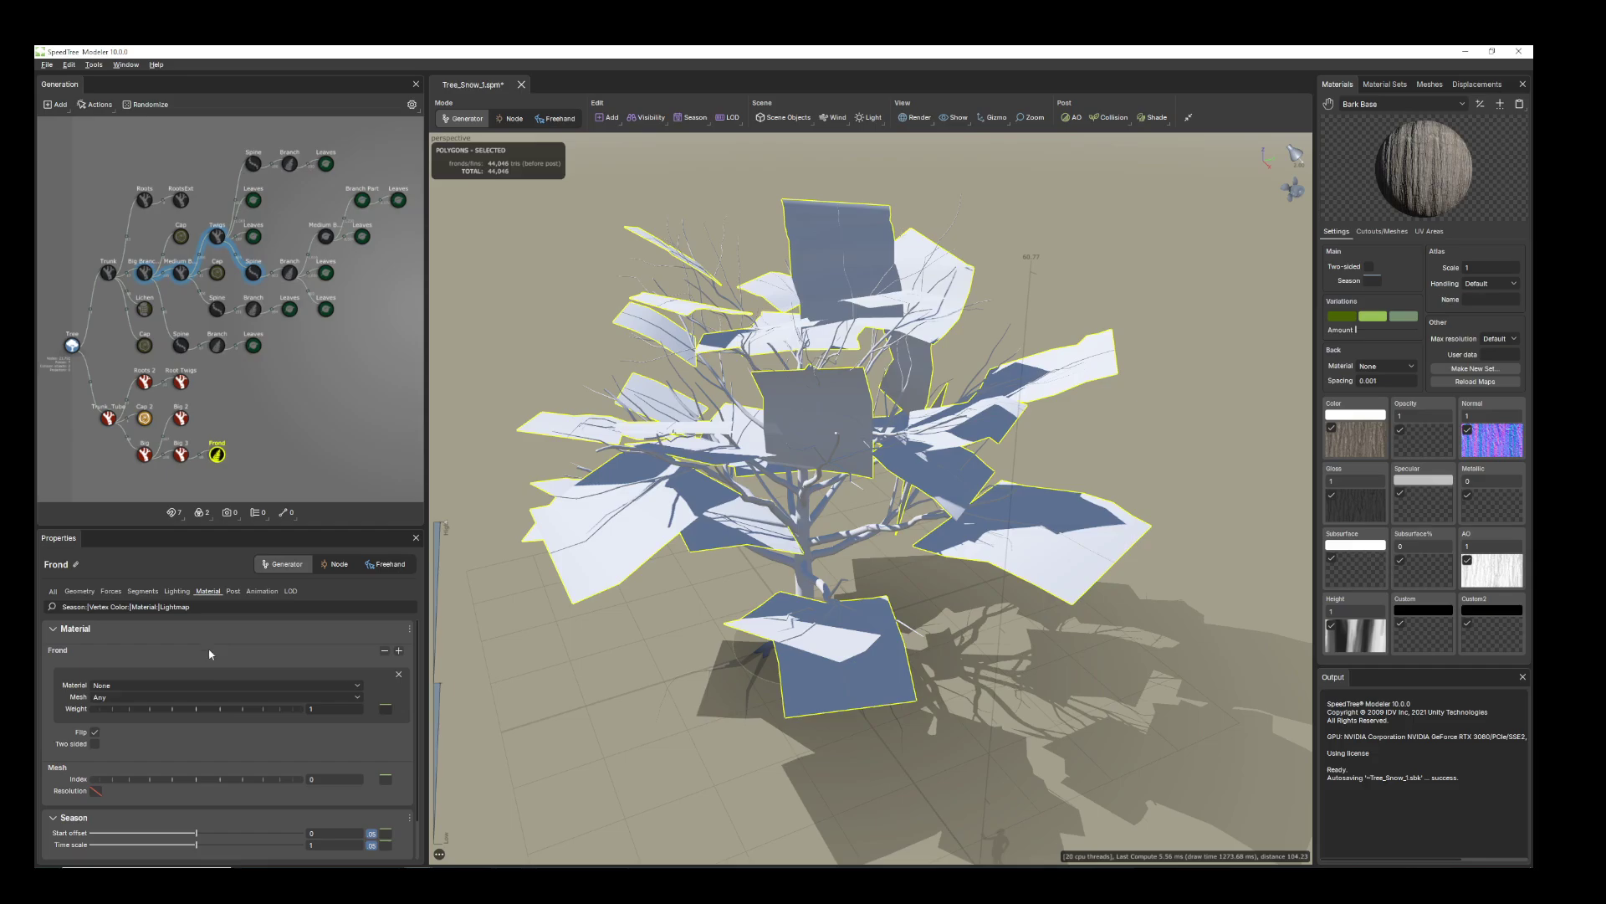
{"action": "left_click", "coordinate": [359, 685]}
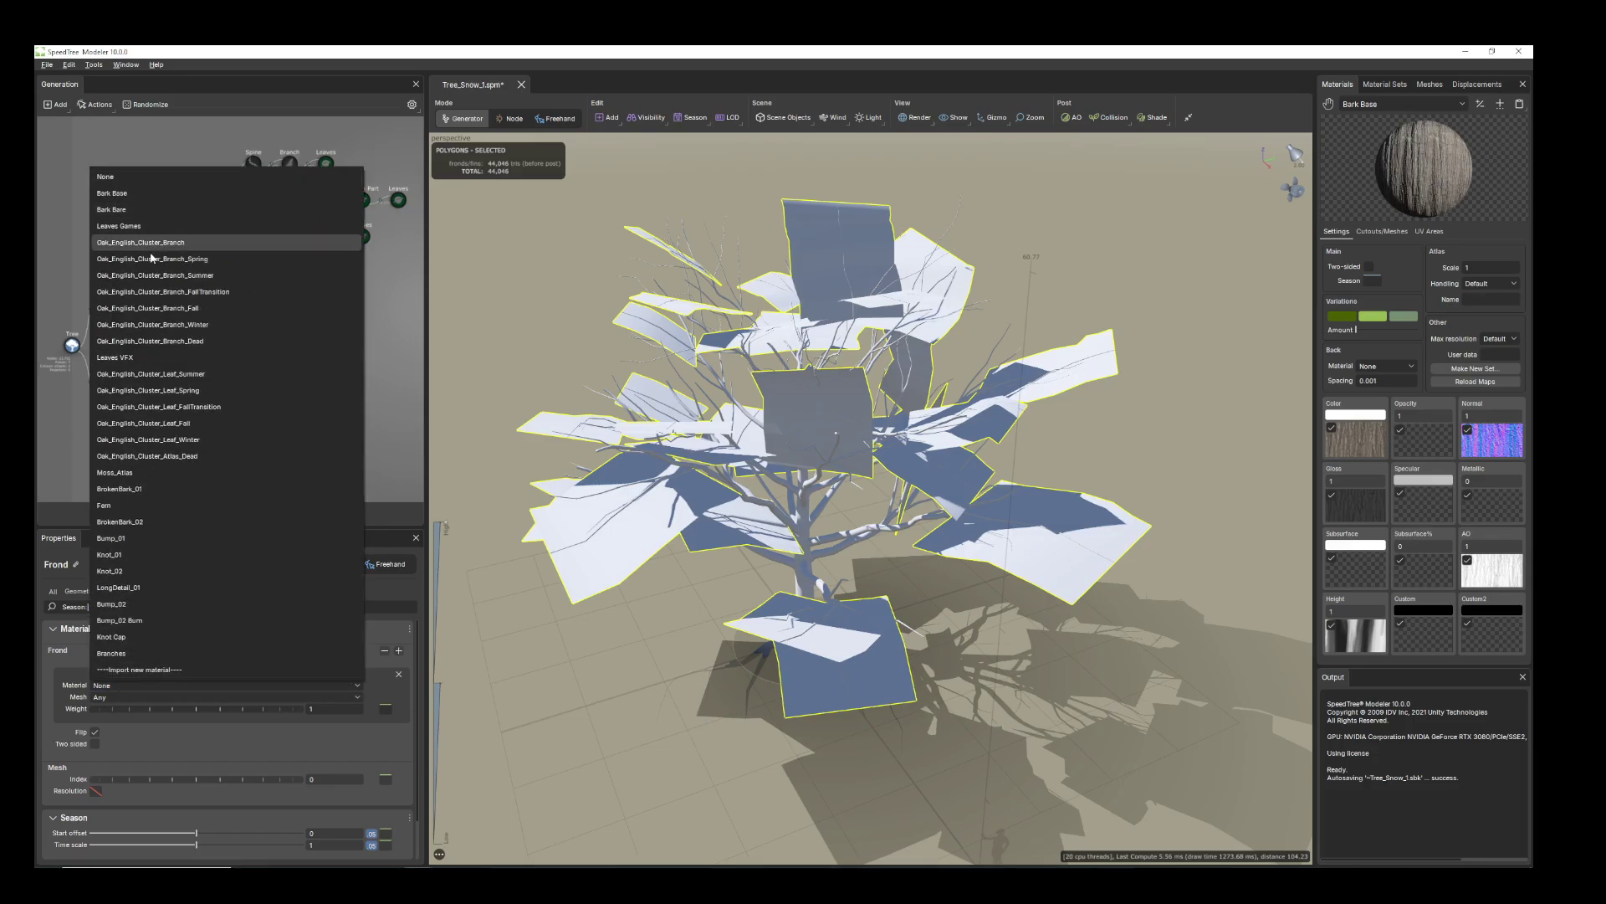
{"action": "left_click", "coordinate": [156, 243]}
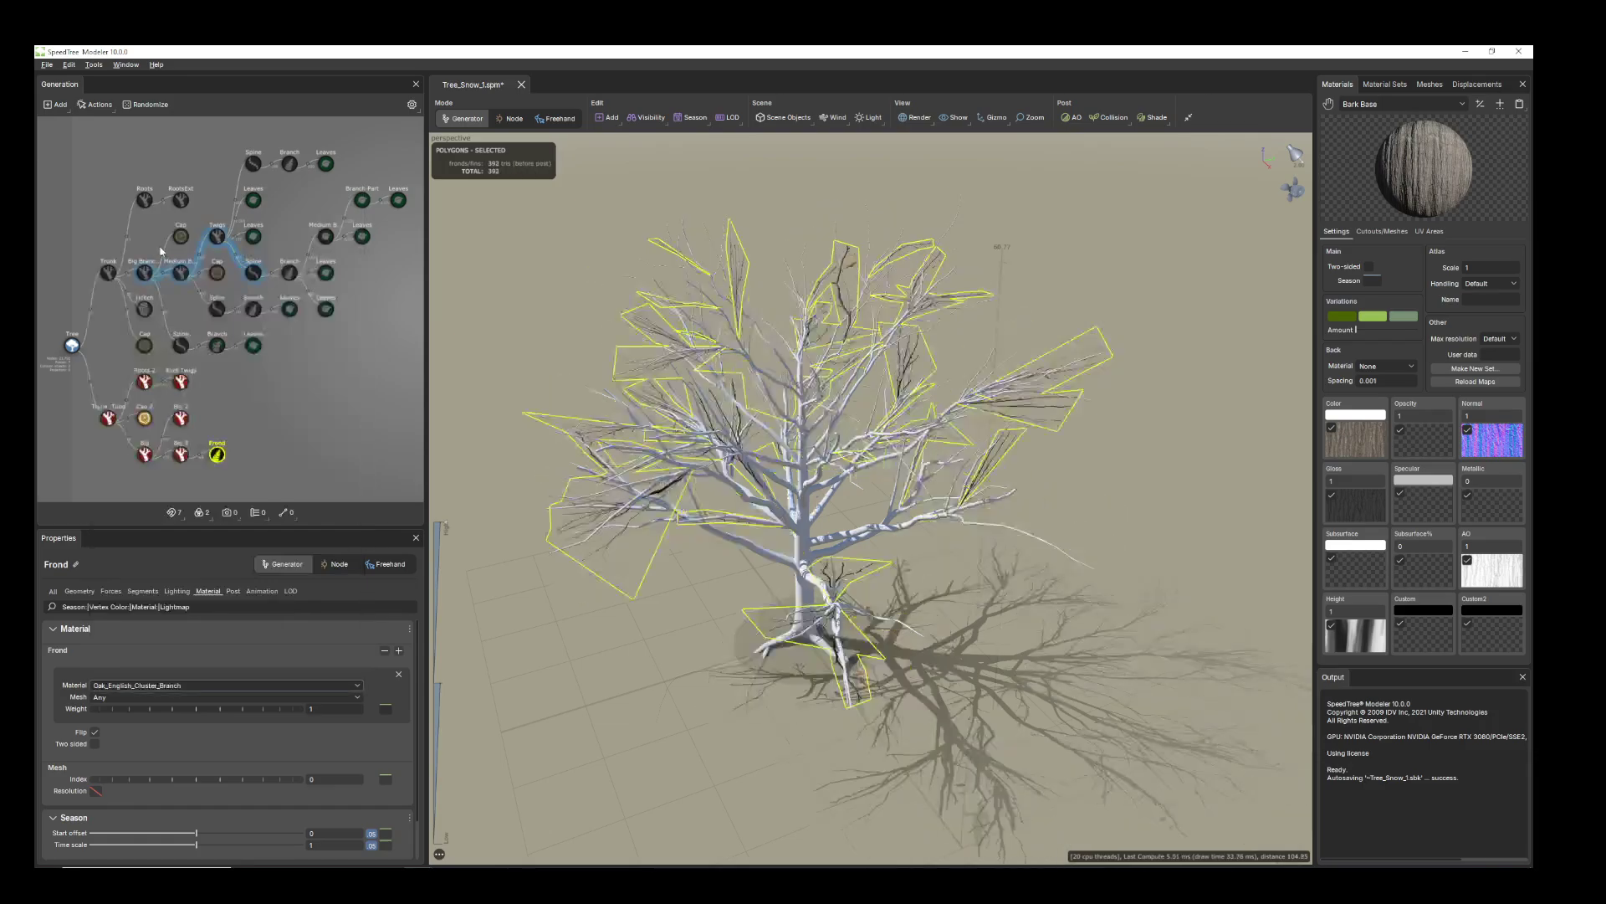
{"action": "scroll", "coordinate": [775, 503], "scroll_direction": "up", "scroll_amount": 3}
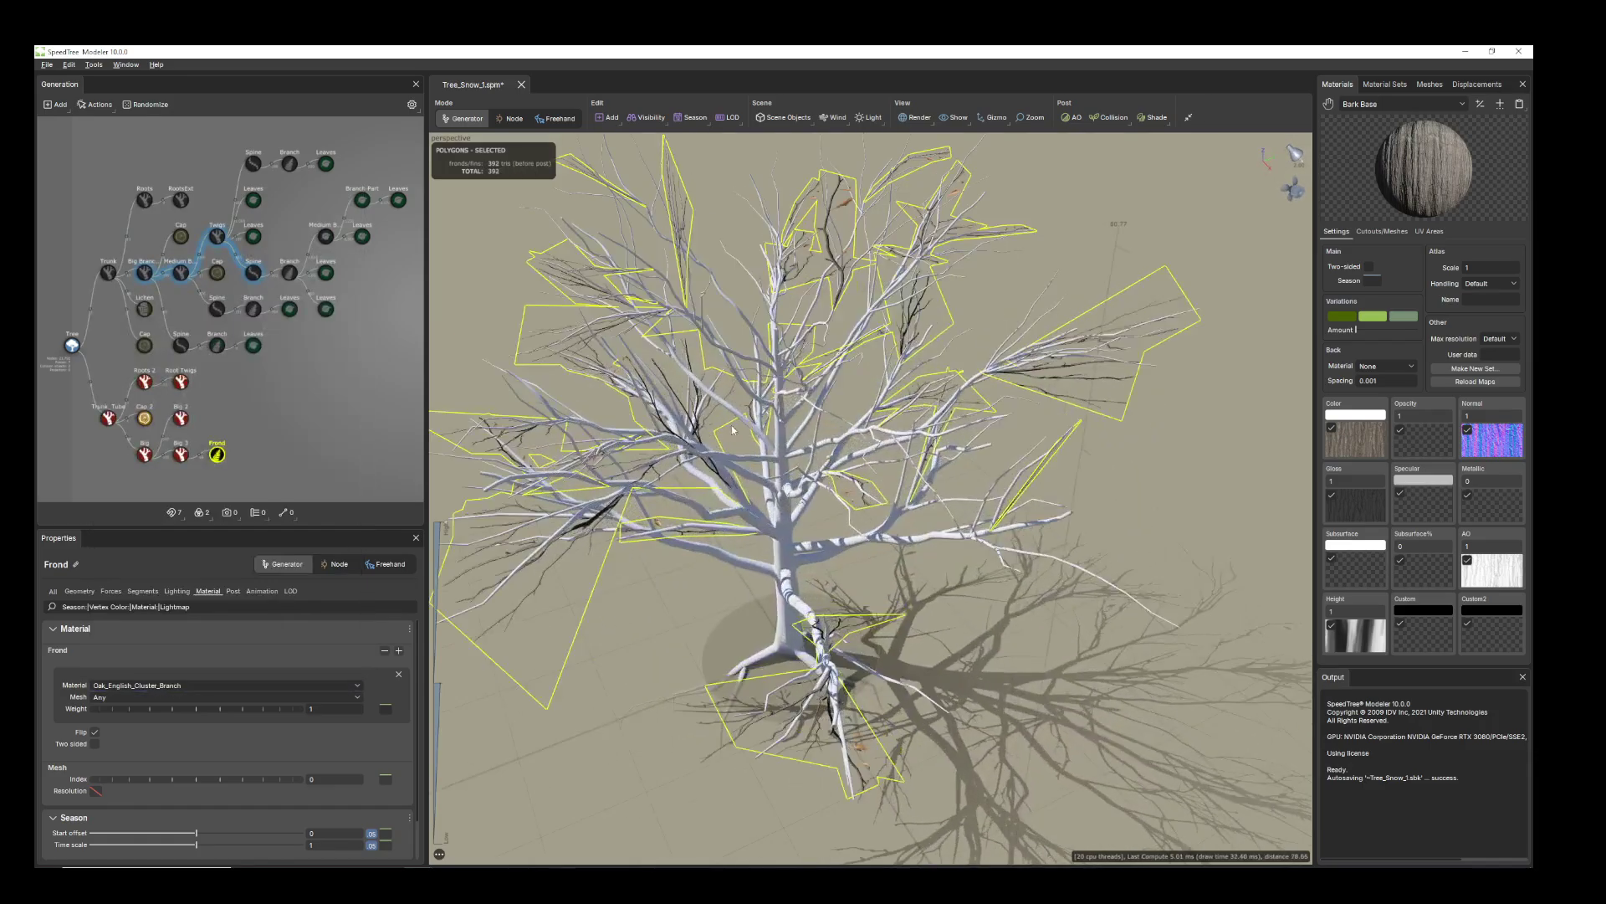
{"action": "left_click_drag", "start_coordinate": [636, 435], "coordinate": [522, 410]}
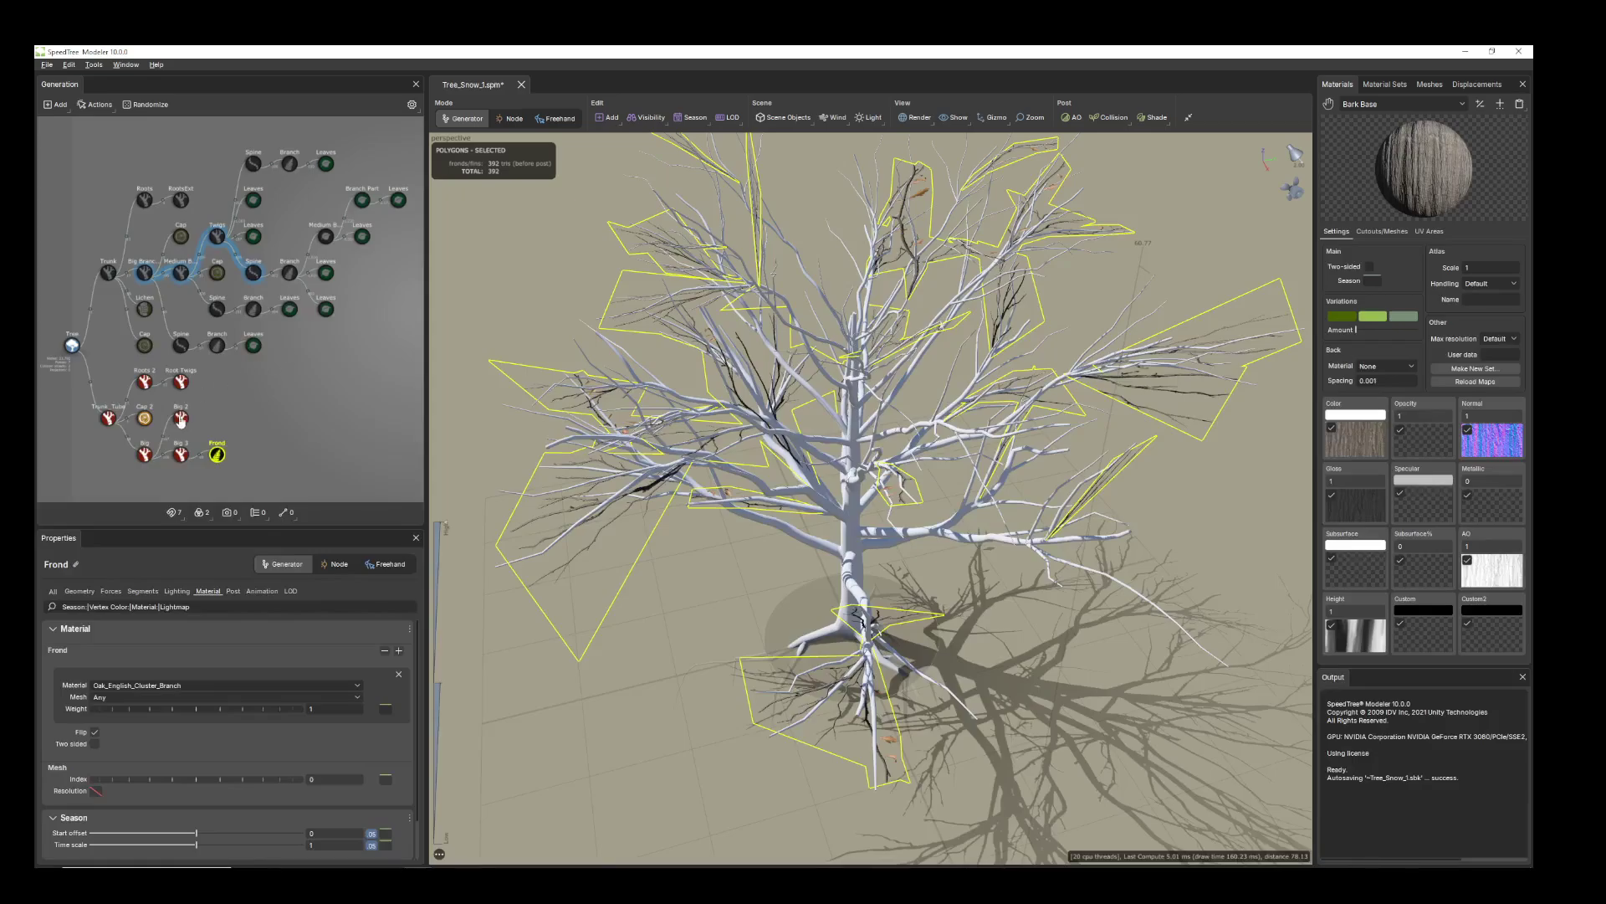
- Compare where the Big 3 branches, their fronds and the Big 2 branches sit on the tree
{"action": "left_click", "coordinate": [181, 455]}
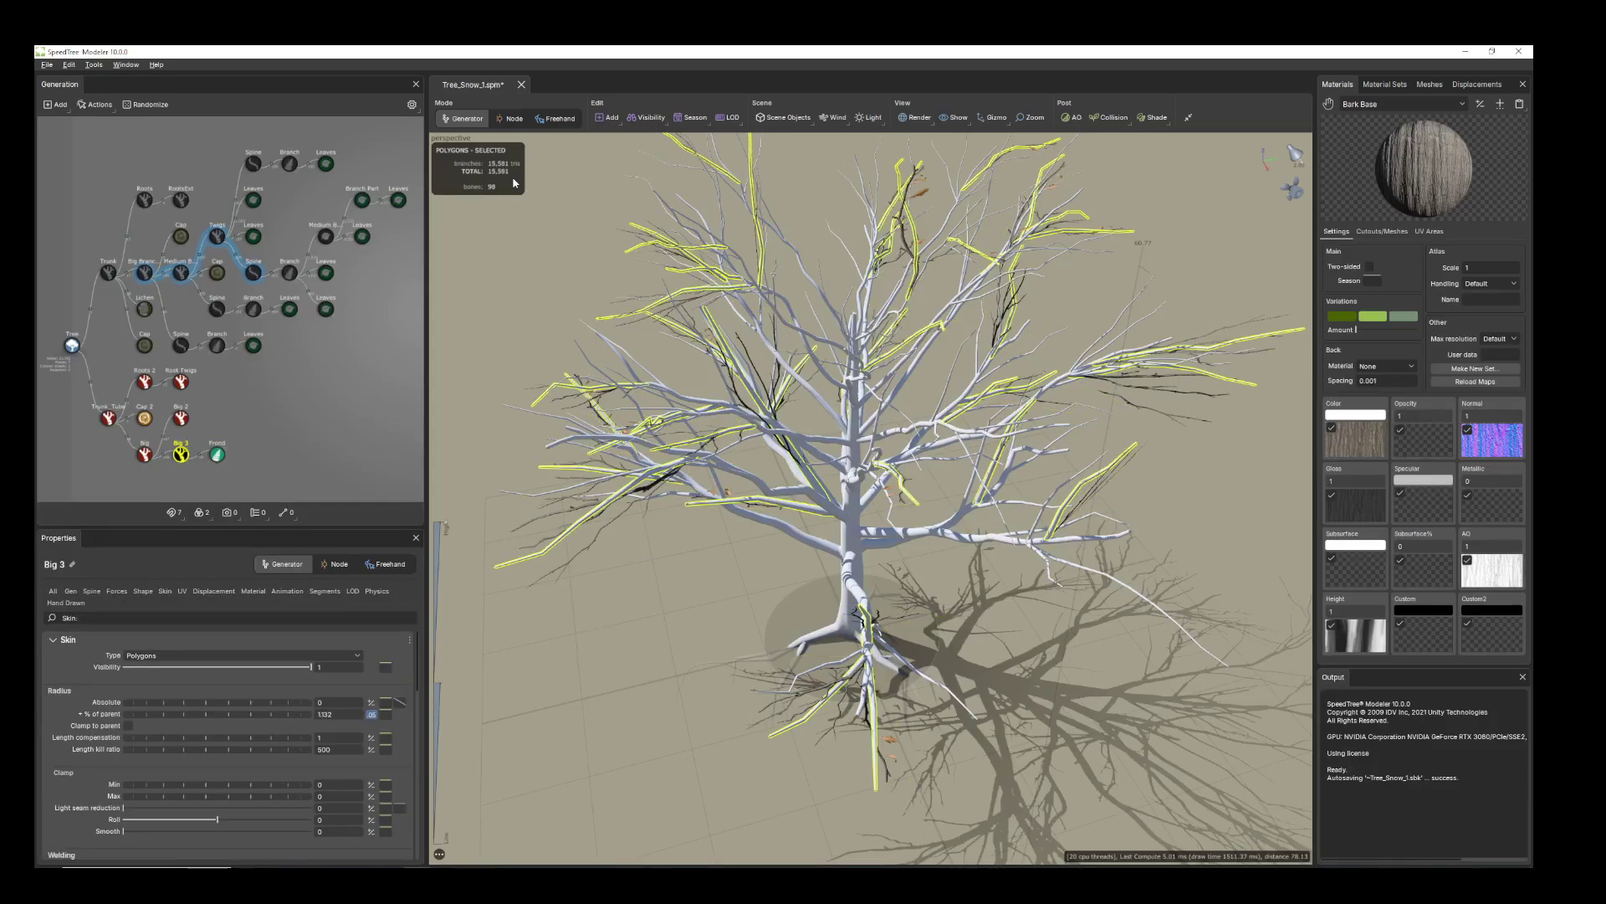
{"action": "left_click_drag", "start_coordinate": [621, 517], "coordinate": [631, 520]}
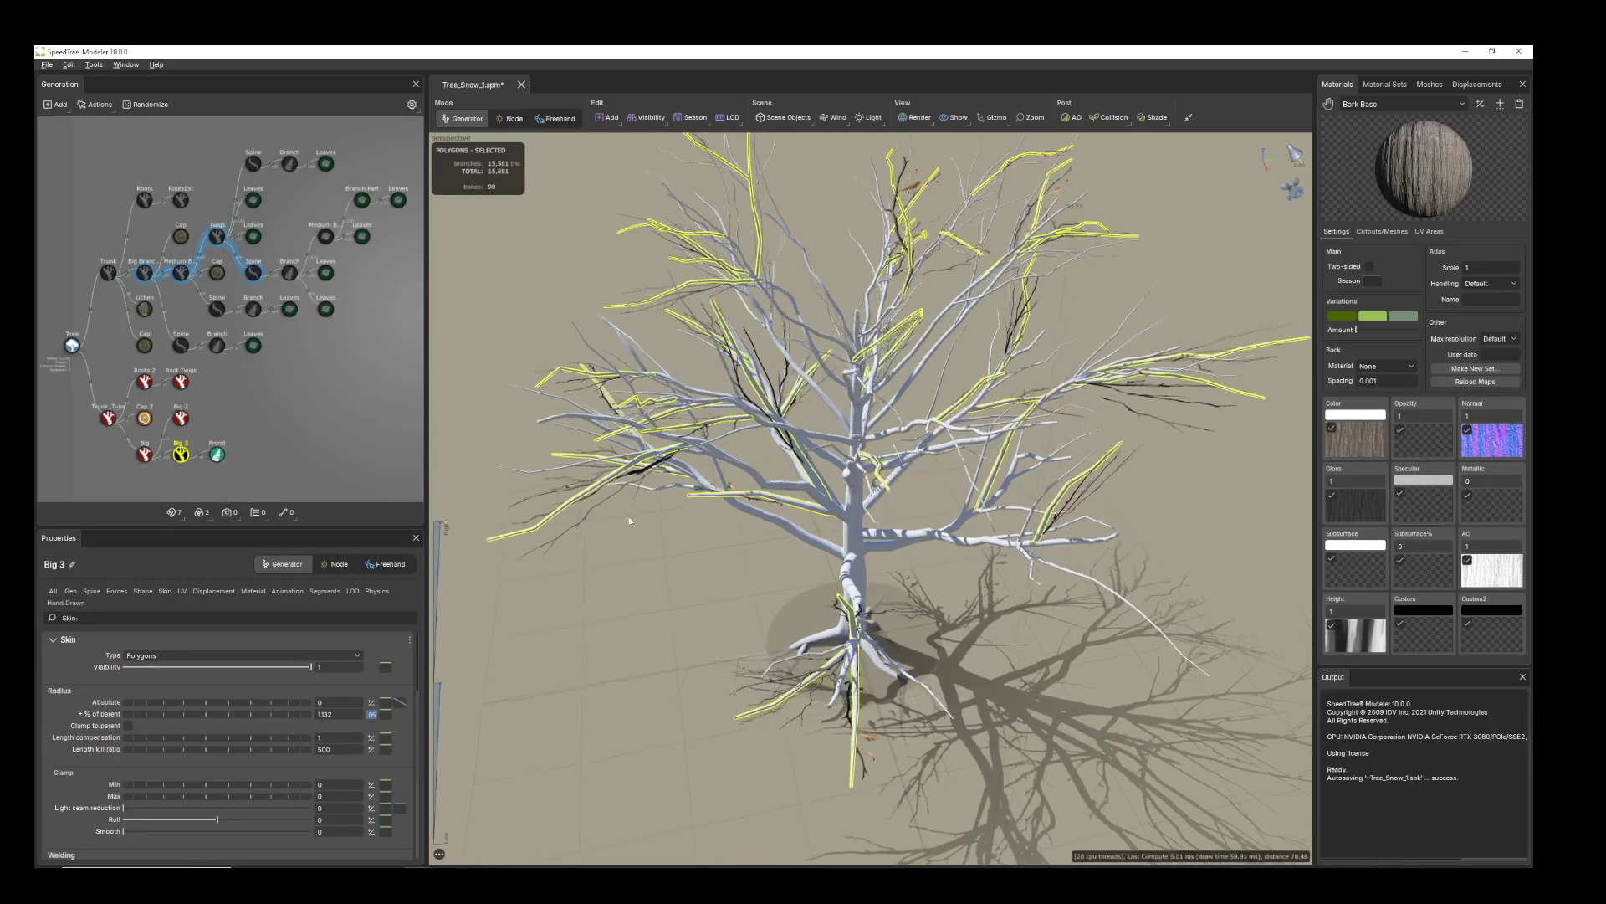
{"action": "left_click", "coordinate": [218, 456]}
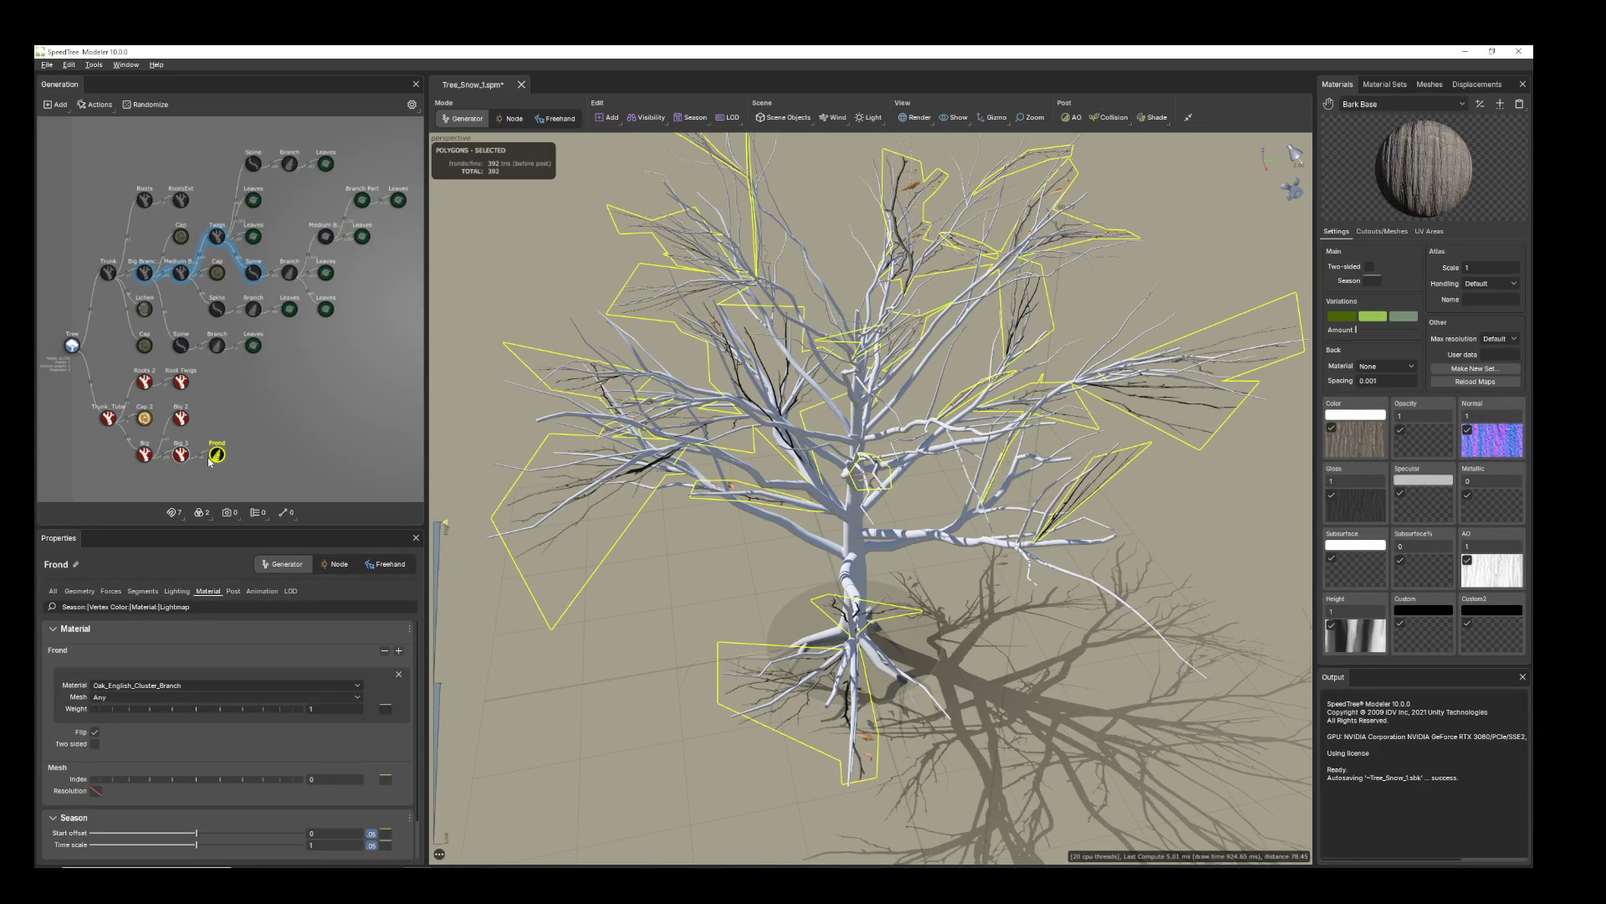
{"action": "mouse_move", "coordinate": [636, 502]}
{"action": "left_mouse_down"}
{"action": "mouse_move", "coordinate": [628, 427]}
{"action": "mouse_move", "coordinate": [617, 507]}
{"action": "left_mouse_up"}
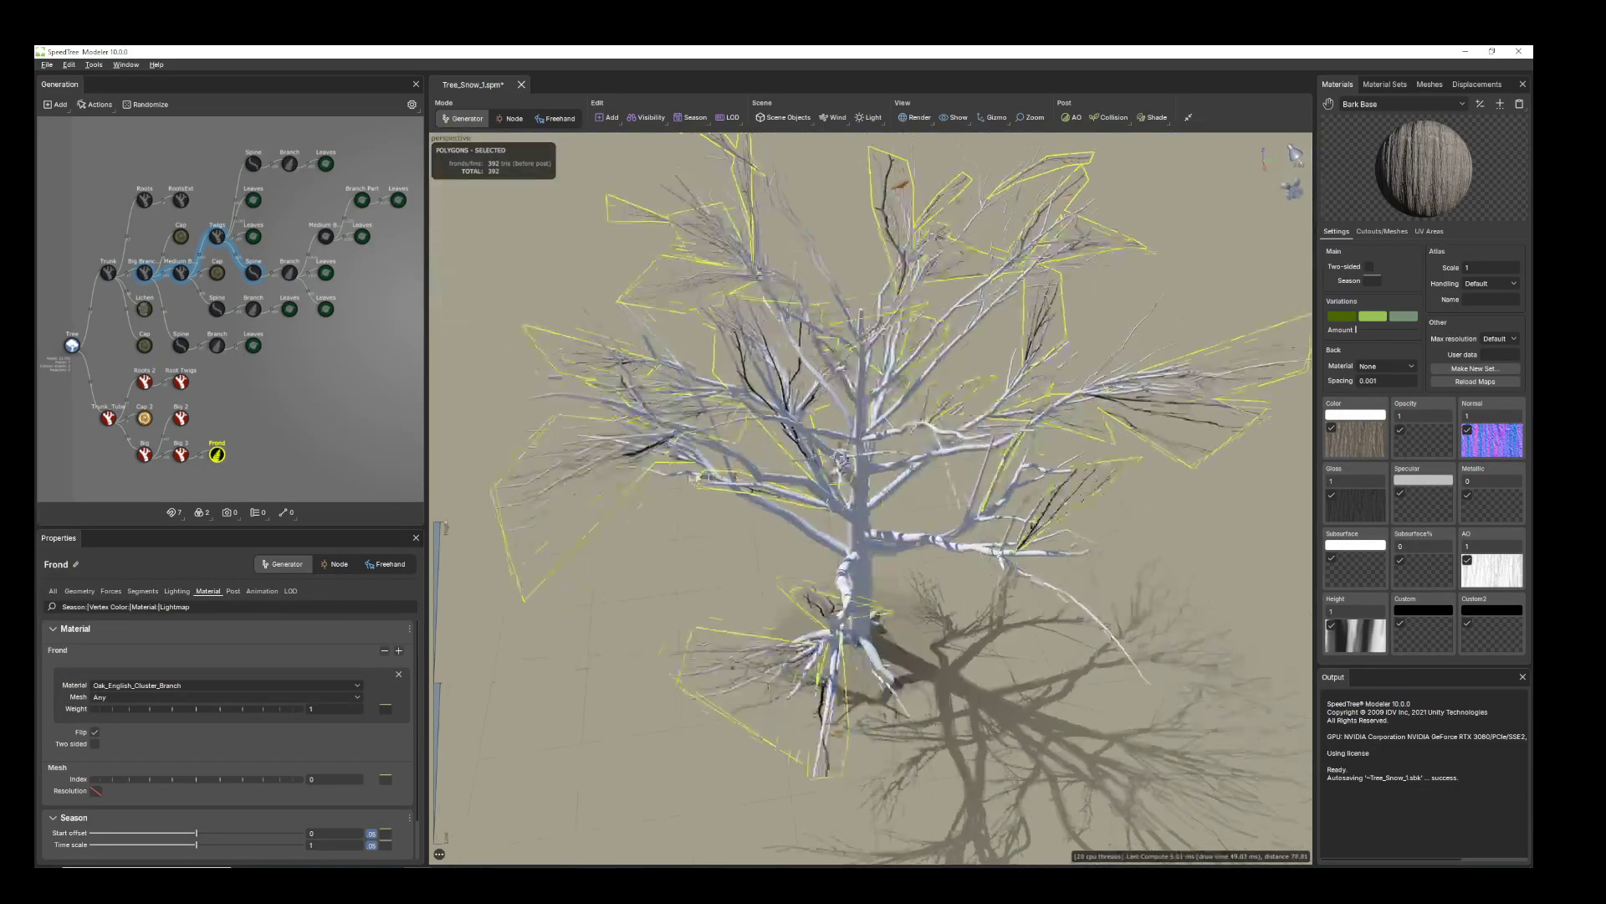
{"action": "left_click", "coordinate": [647, 423]}
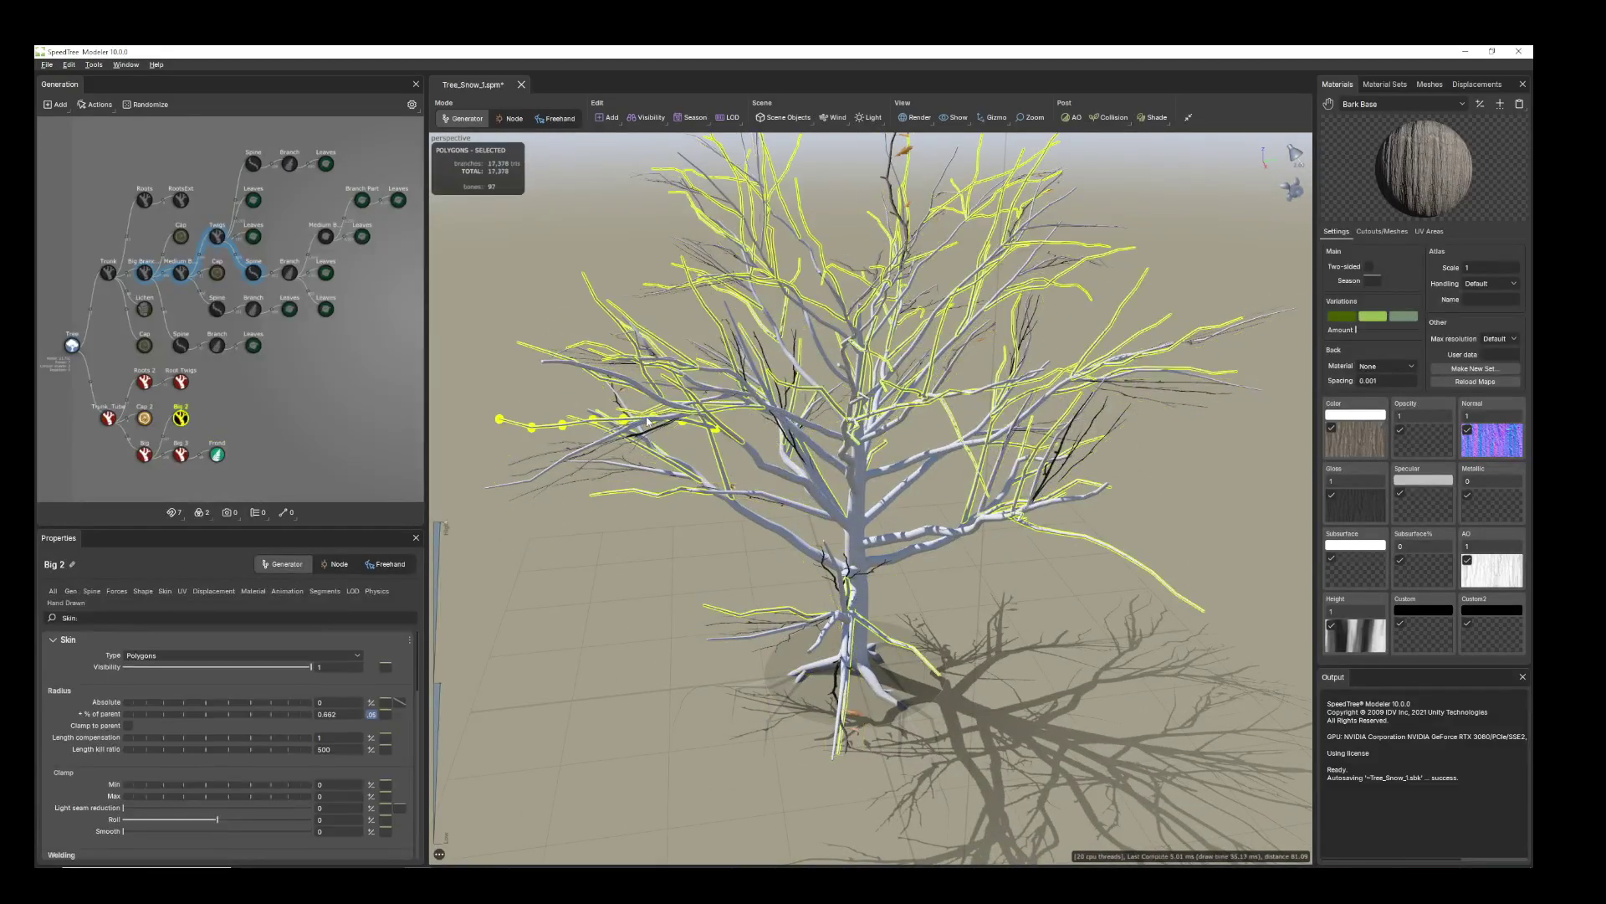
{"action": "left_click", "coordinate": [180, 454]}
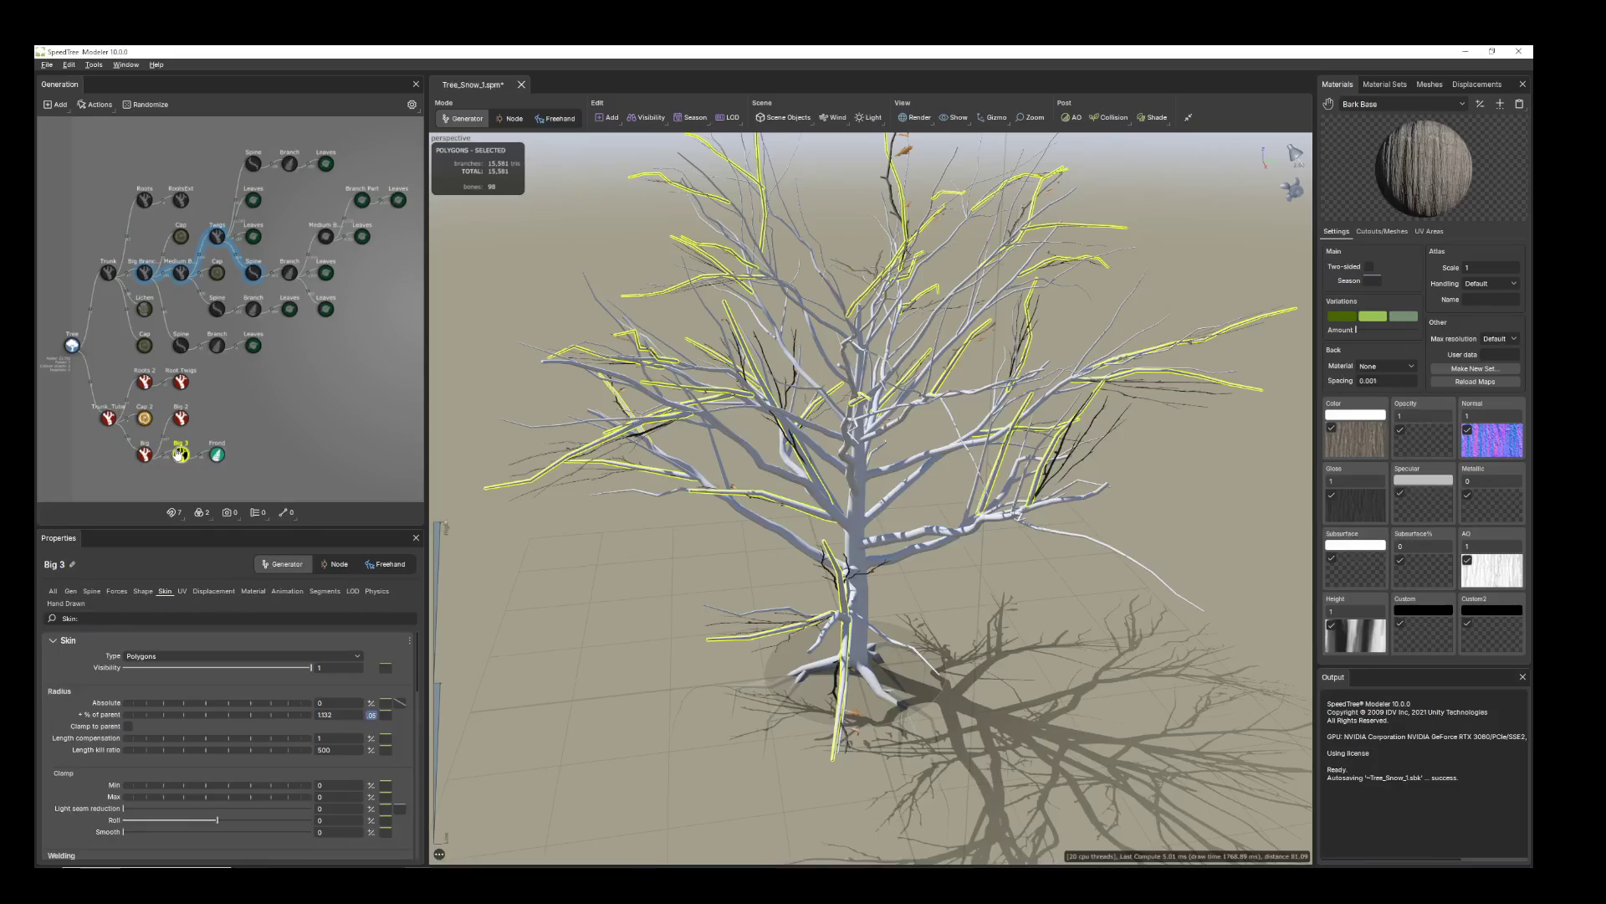
{"action": "left_click", "coordinate": [181, 418]}
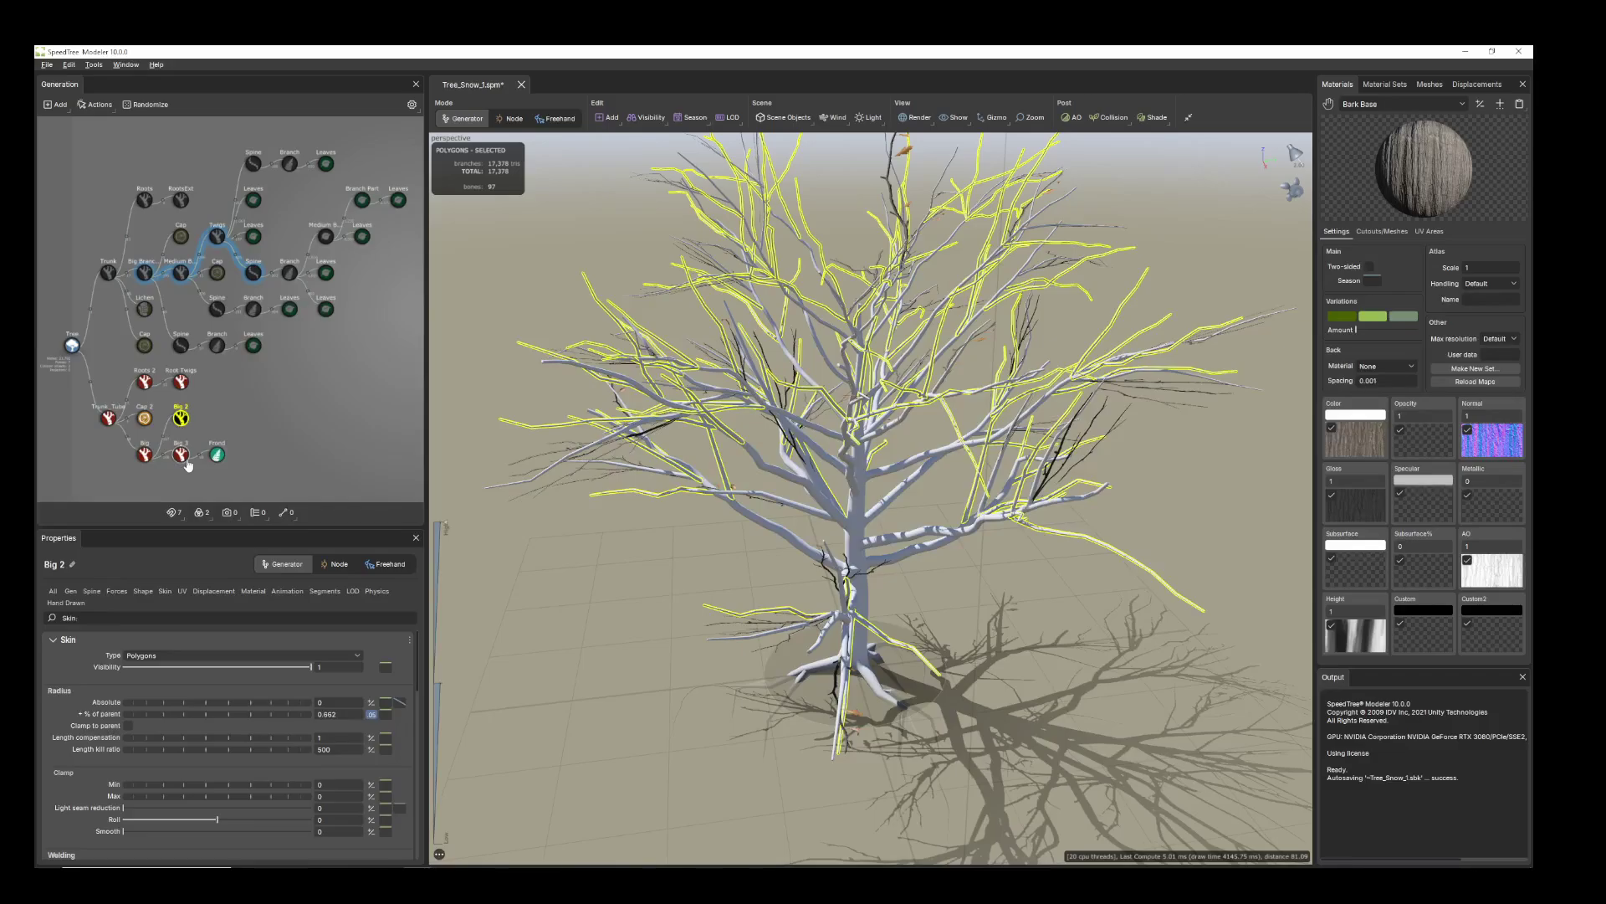
- Set the skin type of the Big 3 generator to Spine only
{"action": "left_click", "coordinate": [183, 457]}
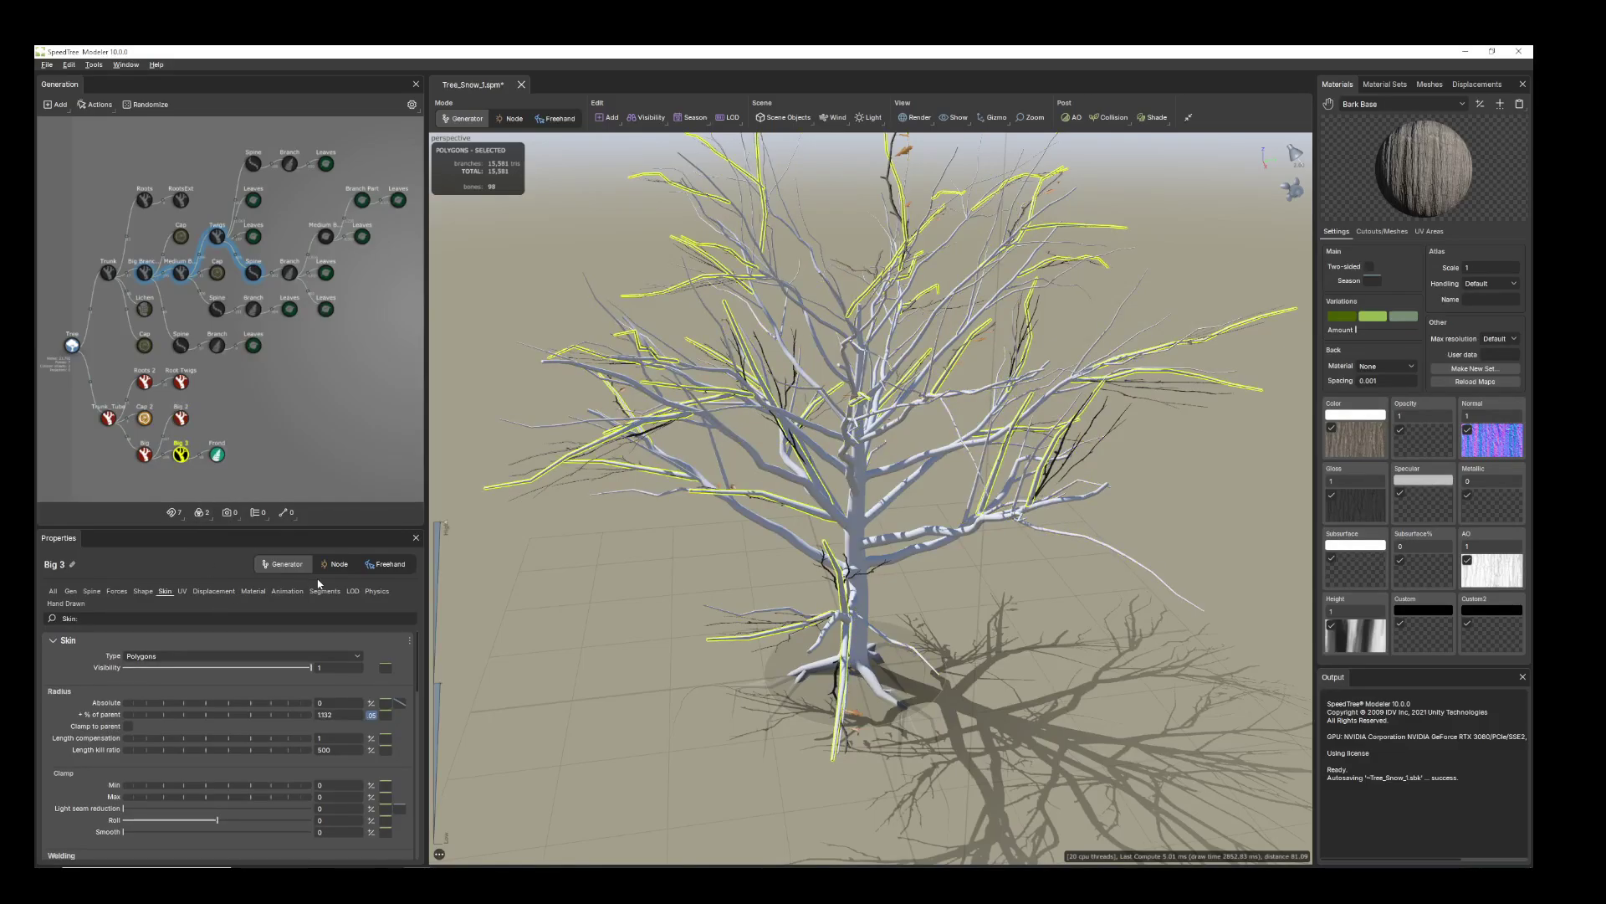
{"action": "left_click", "coordinate": [162, 657]}
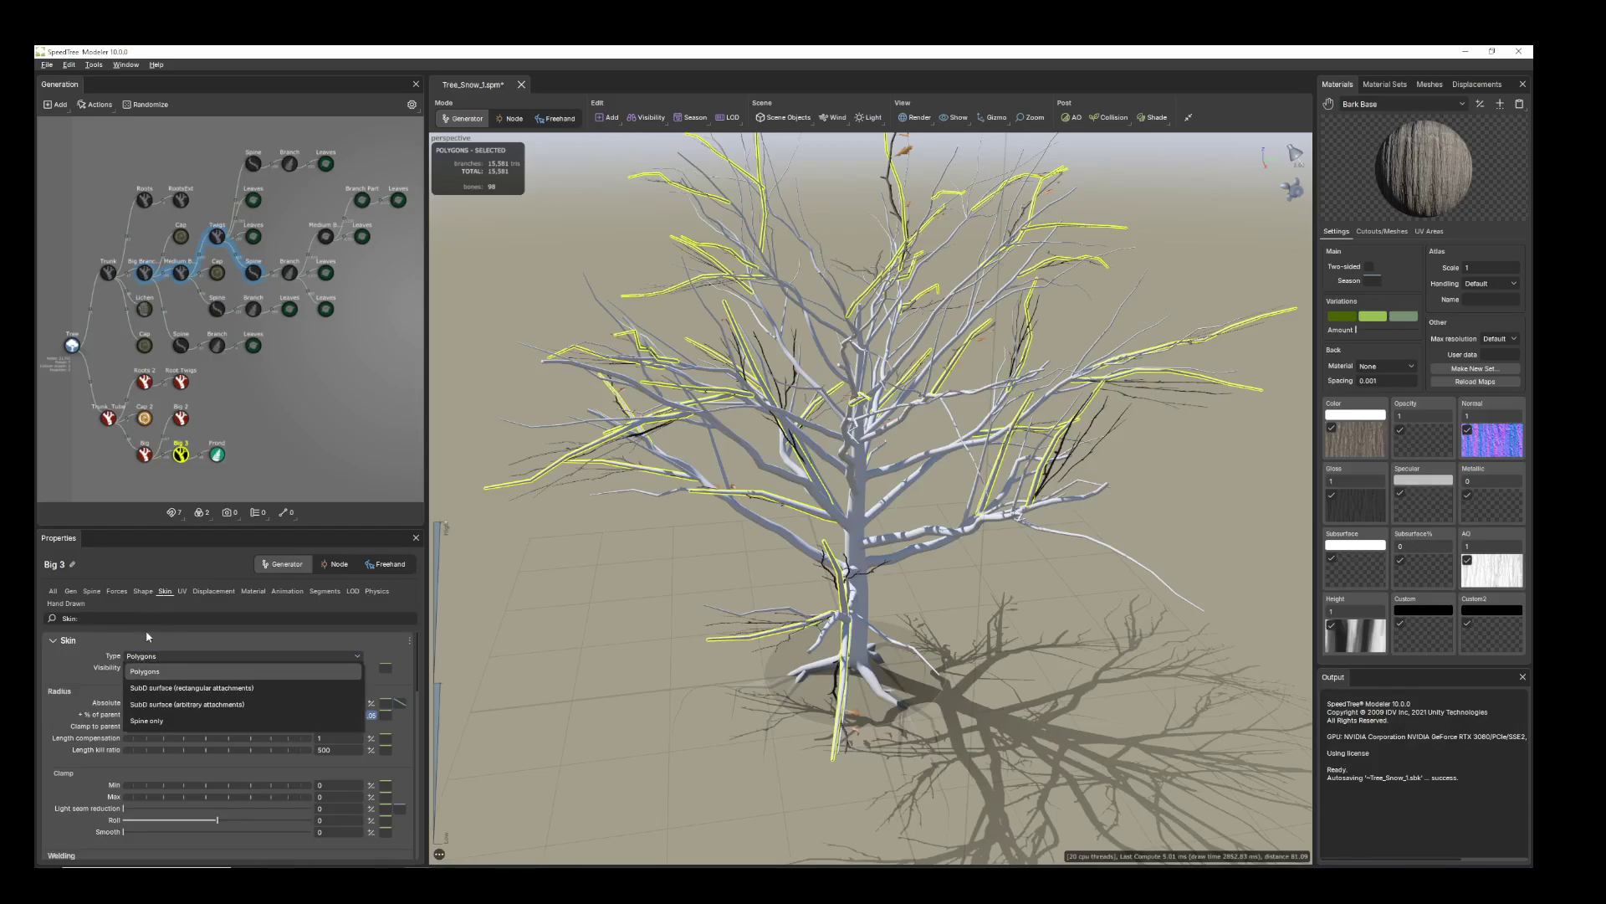
{"action": "left_click", "coordinate": [169, 726]}
{"action": "left_click_drag", "start_coordinate": [887, 519], "coordinate": [684, 502]}
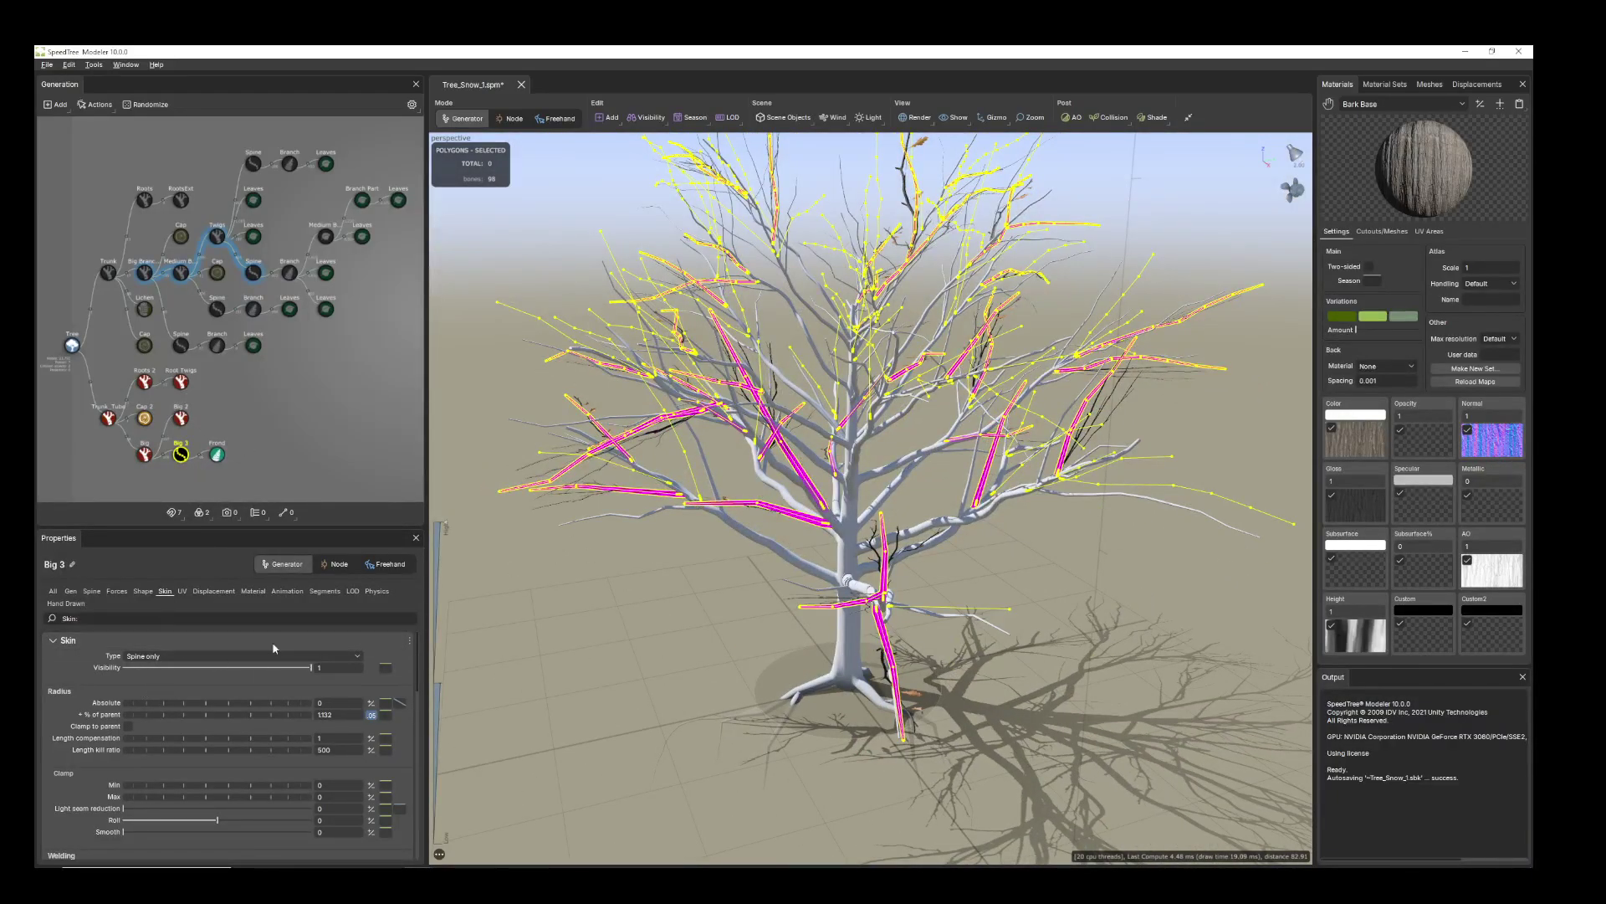
- Adjust the spine start angle of the Big 3 branches to 0.208
{"action": "left_click_drag", "start_coordinate": [291, 539], "coordinate": [276, 458]}
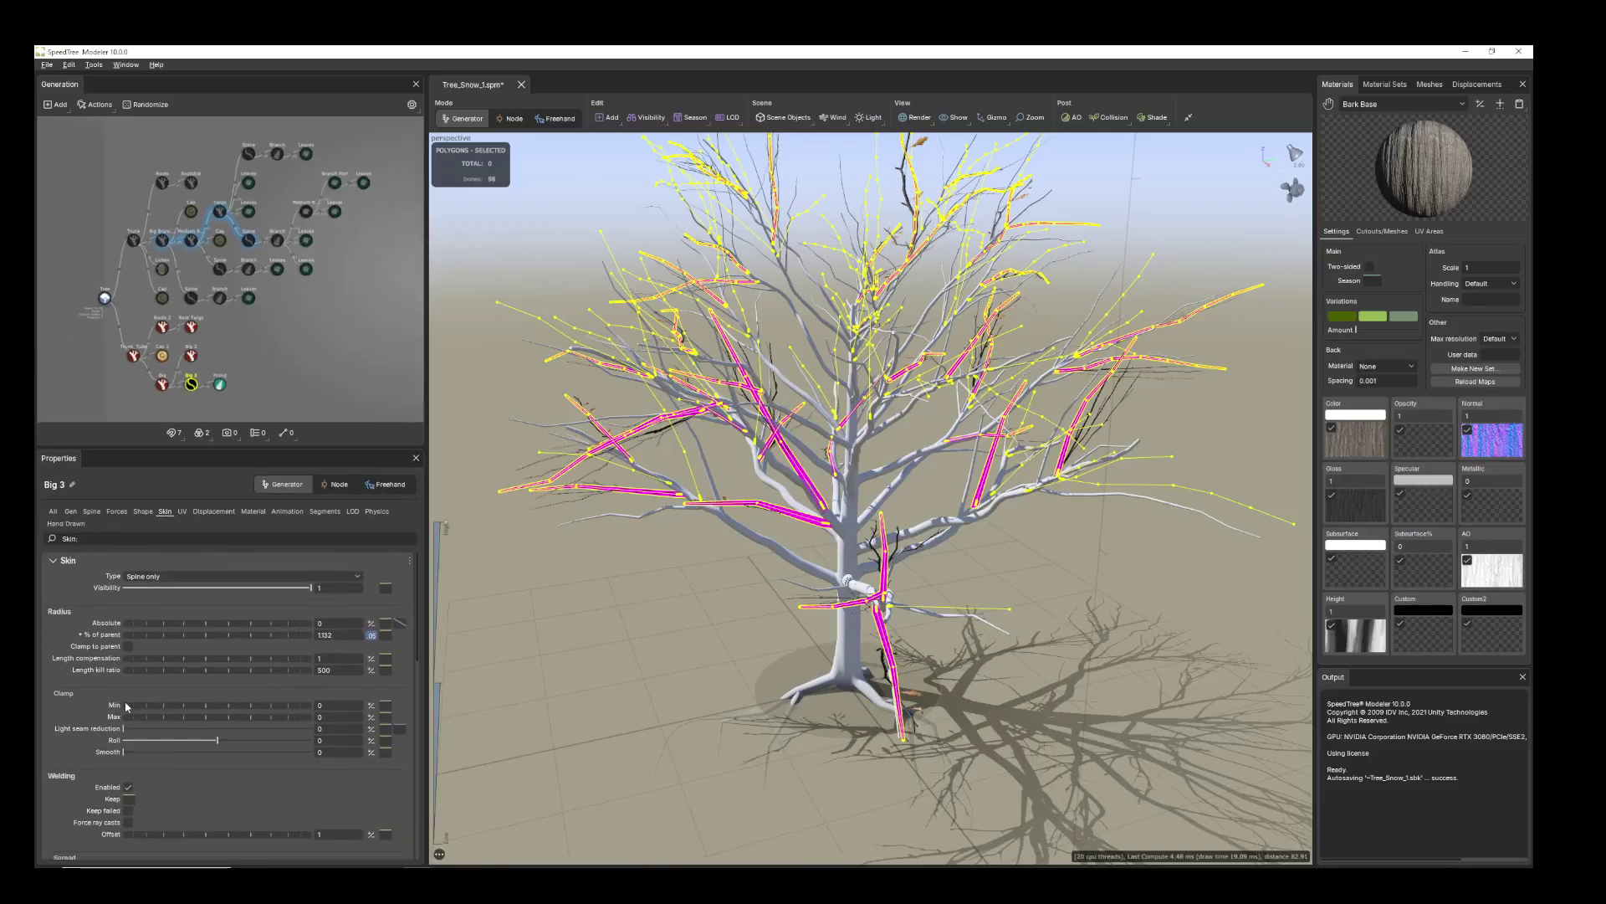
{"action": "left_click", "coordinate": [89, 512]}
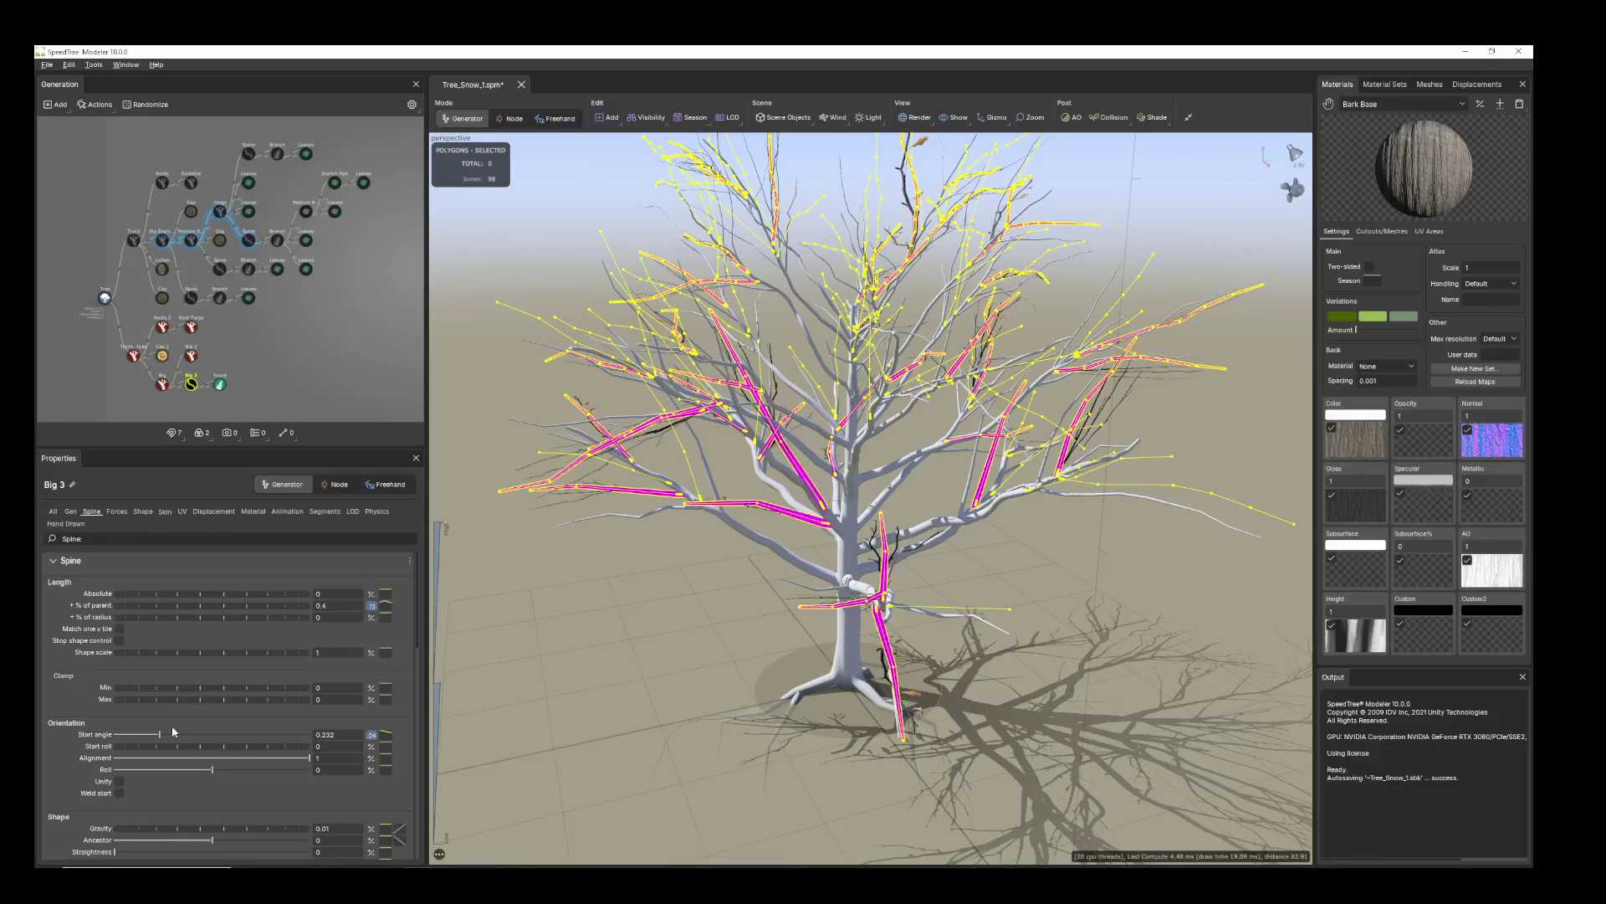
{"action": "left_click_drag", "start_coordinate": [157, 738], "coordinate": [138, 727]}
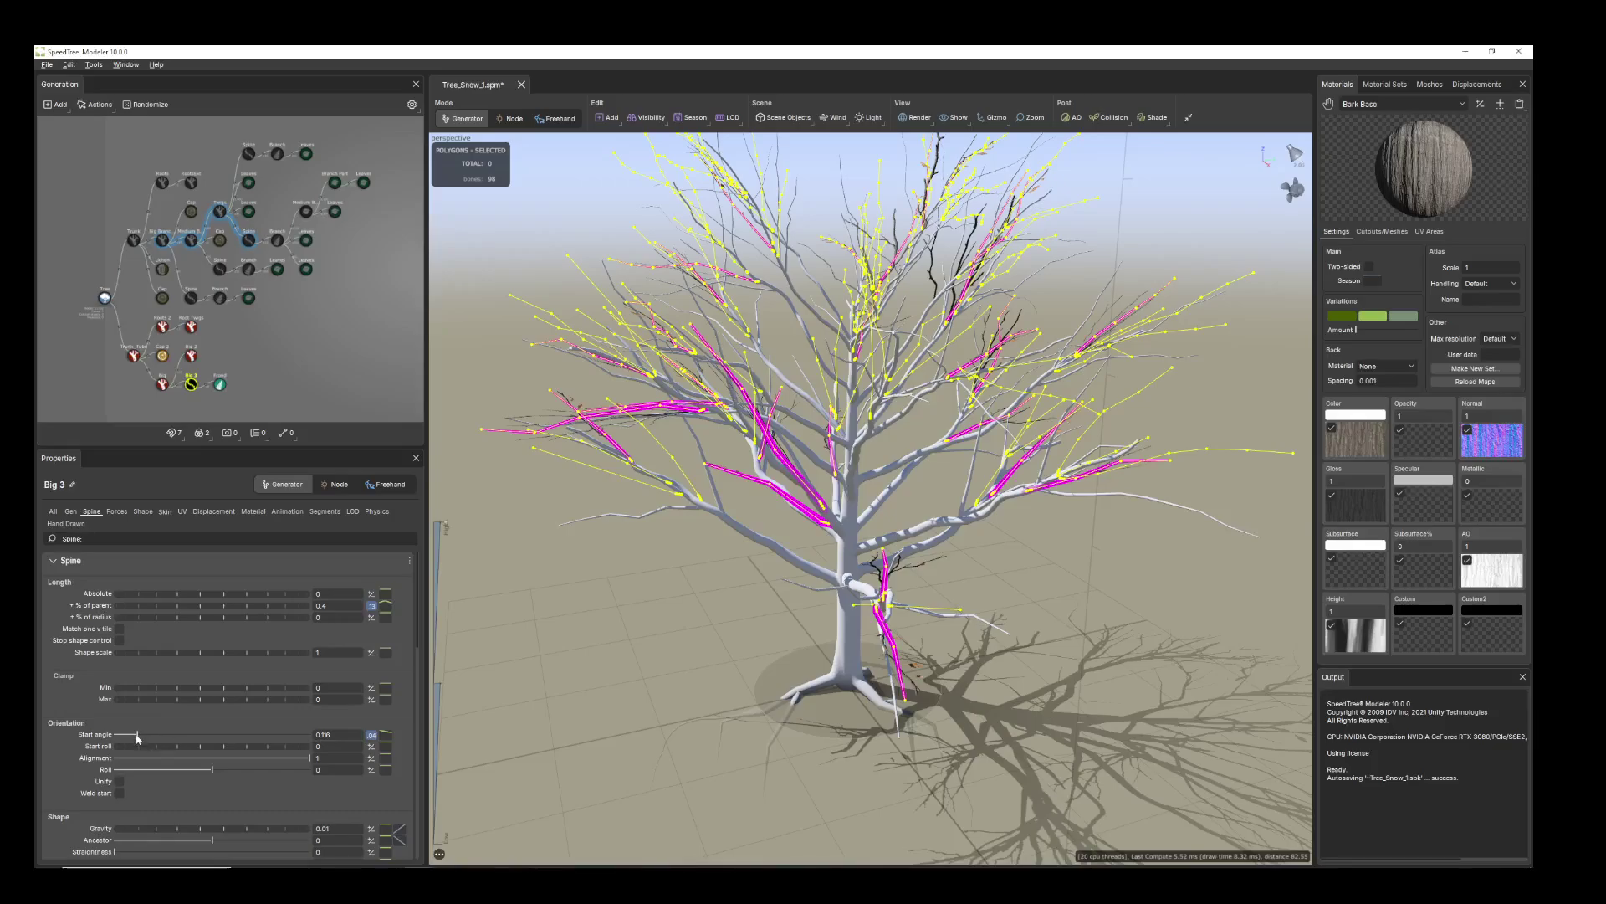
{"action": "left_click_drag", "start_coordinate": [136, 736], "coordinate": [155, 734]}
{"action": "left_click_drag", "start_coordinate": [878, 536], "coordinate": [944, 562]}
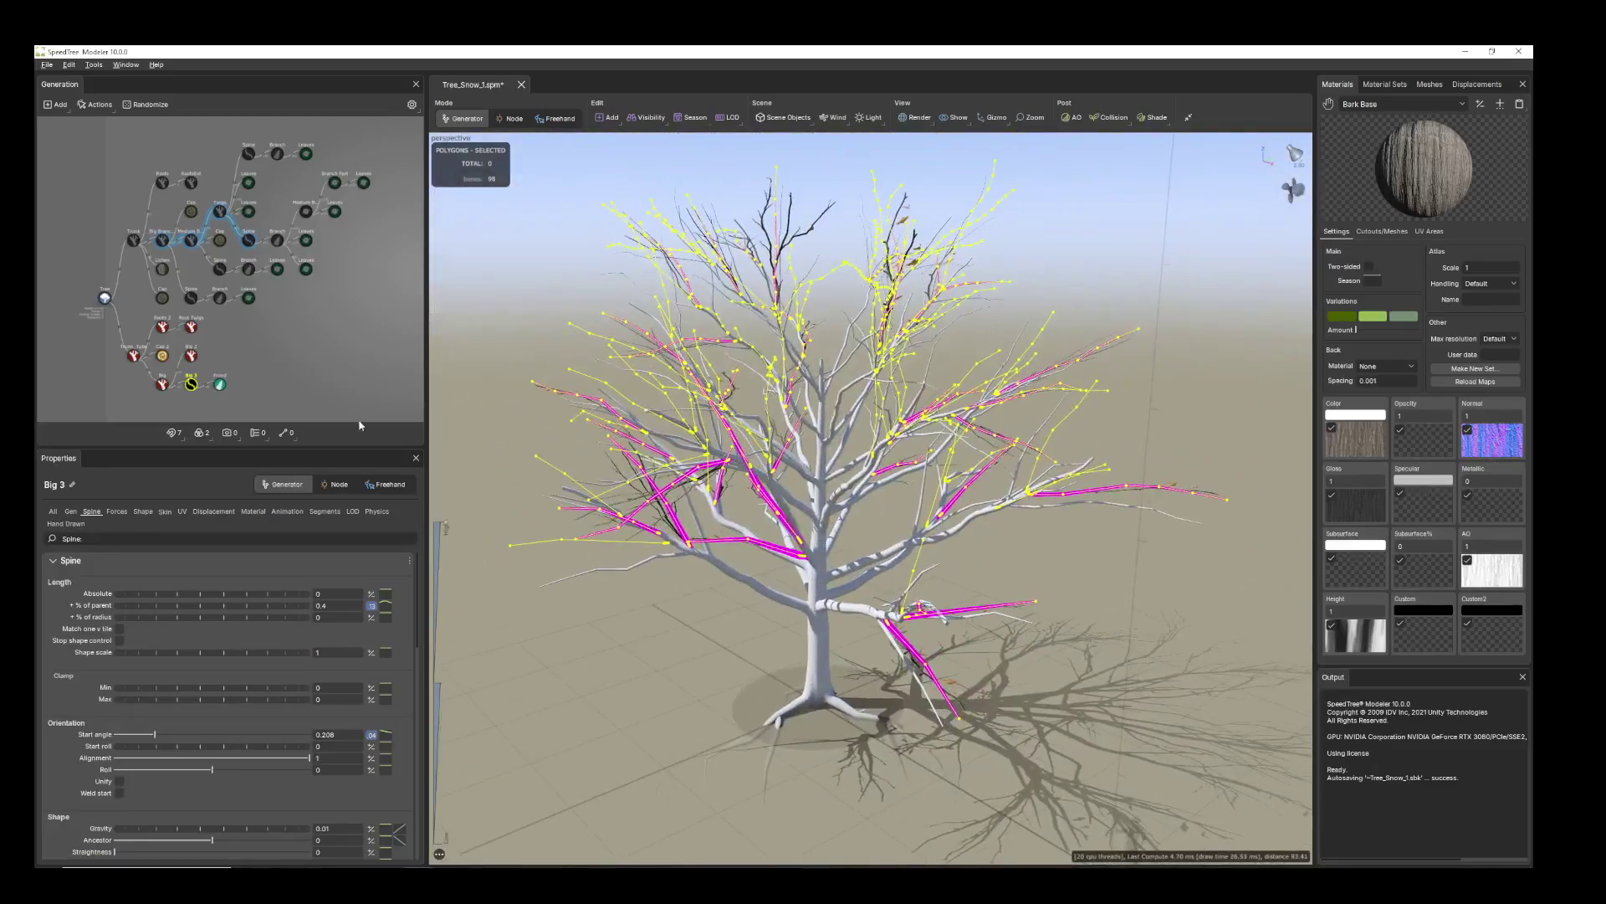
- Duplicate the Big 3 generator together with its Frond child and place the copies below the originals
{"action": "left_click_drag", "start_coordinate": [234, 392], "coordinate": [187, 379]}
{"action": "left_click", "coordinate": [191, 384]}
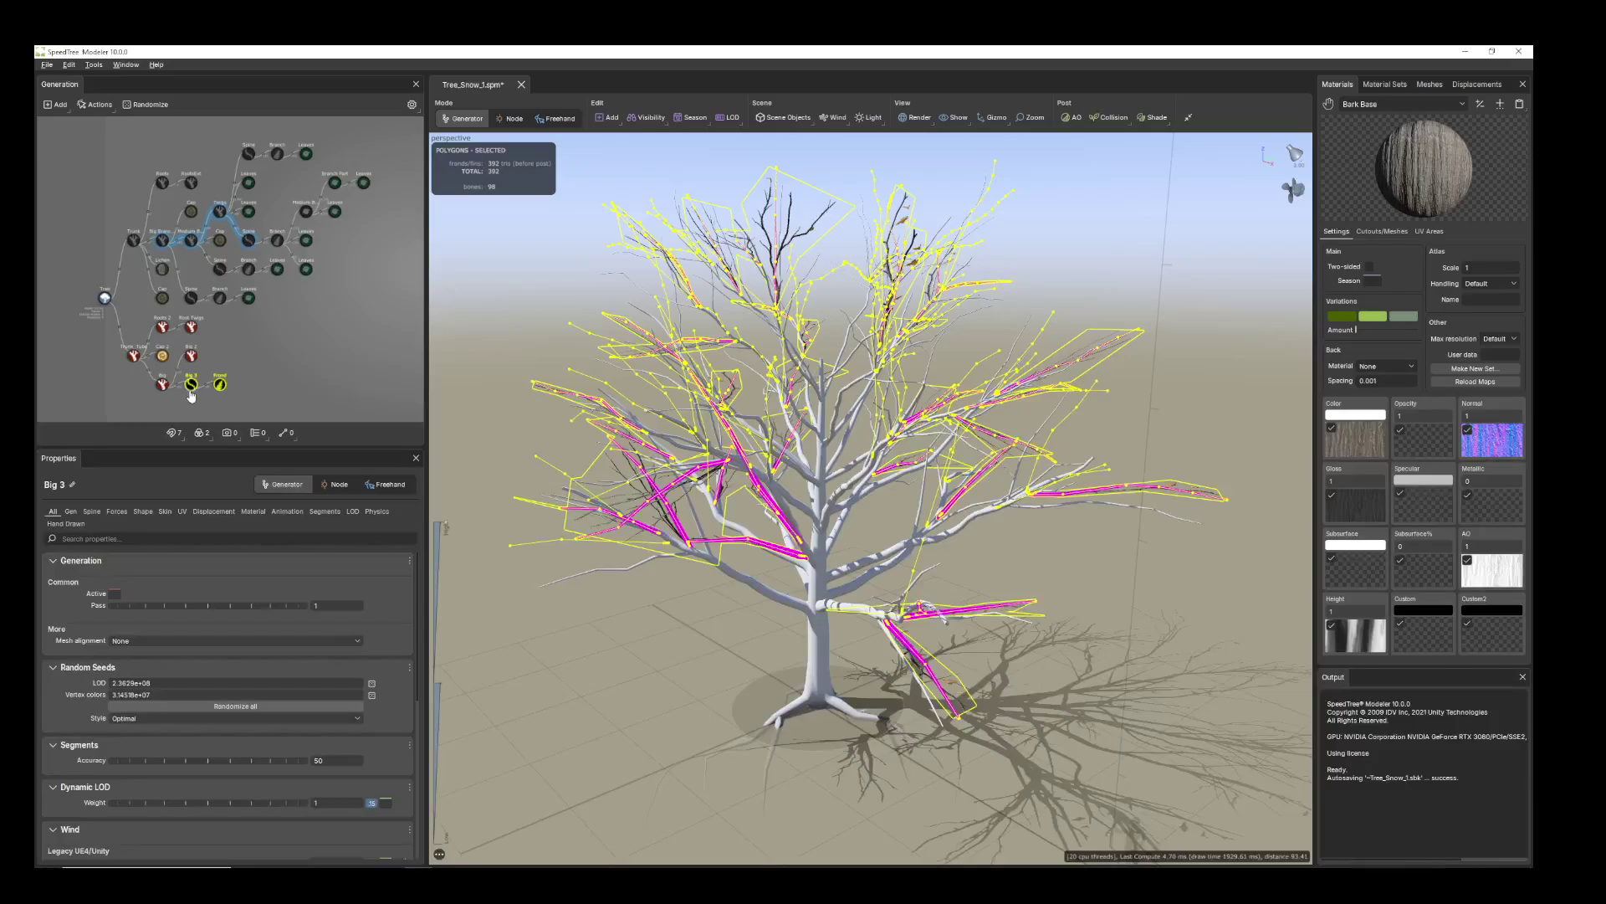
{"action": "right_click", "coordinate": [191, 391]}
{"action": "left_click", "coordinate": [205, 378]}
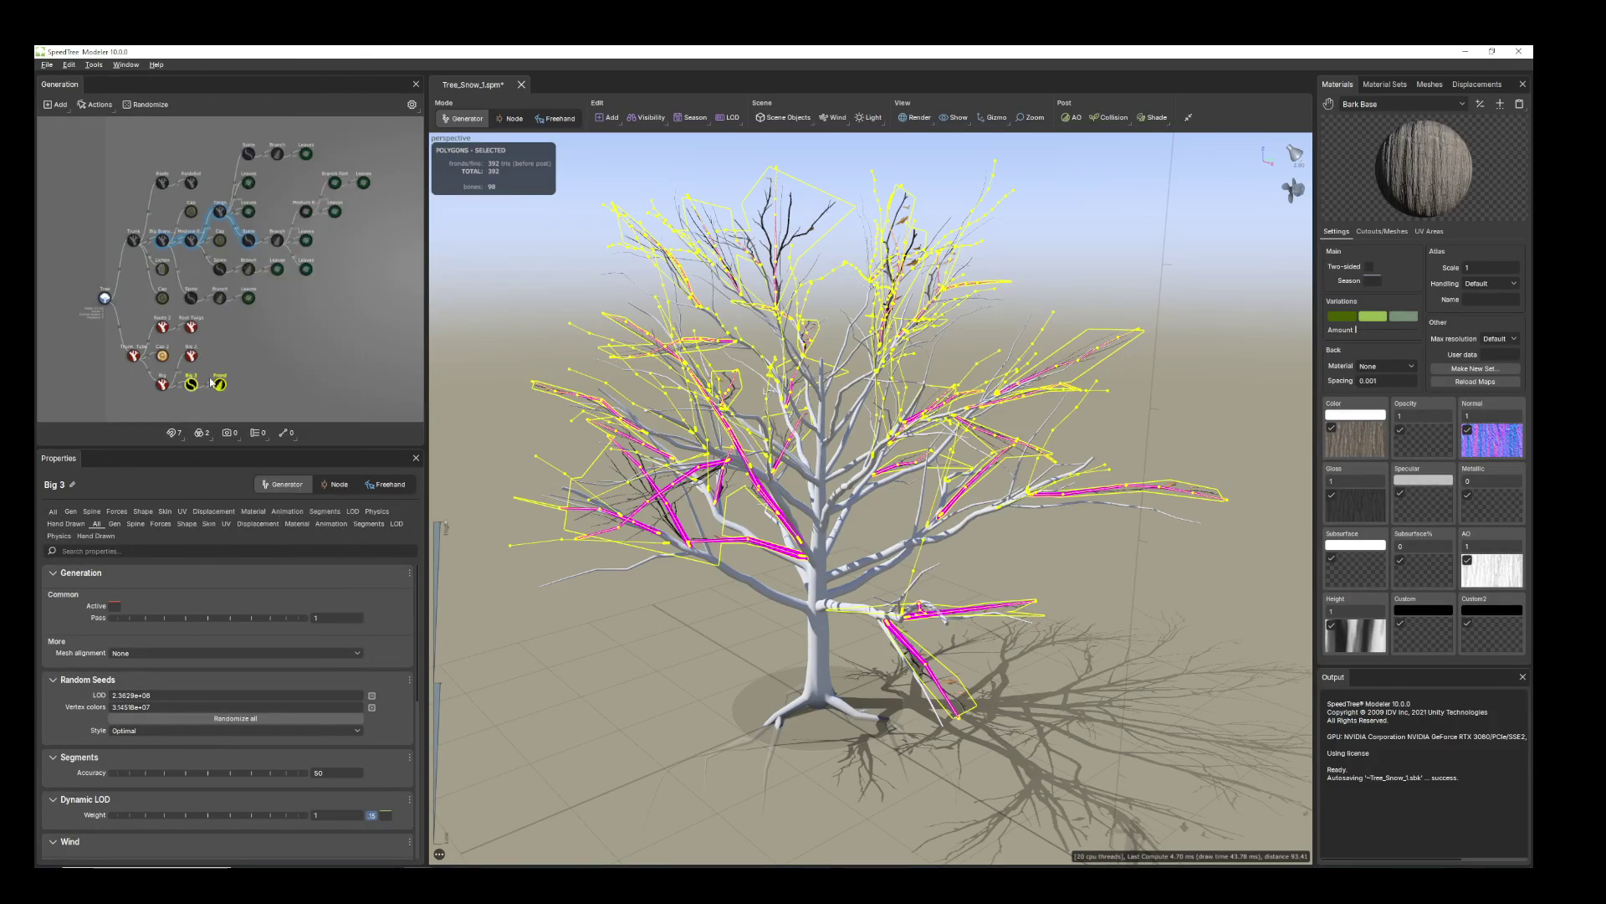
{"action": "left_click", "coordinate": [184, 412]}
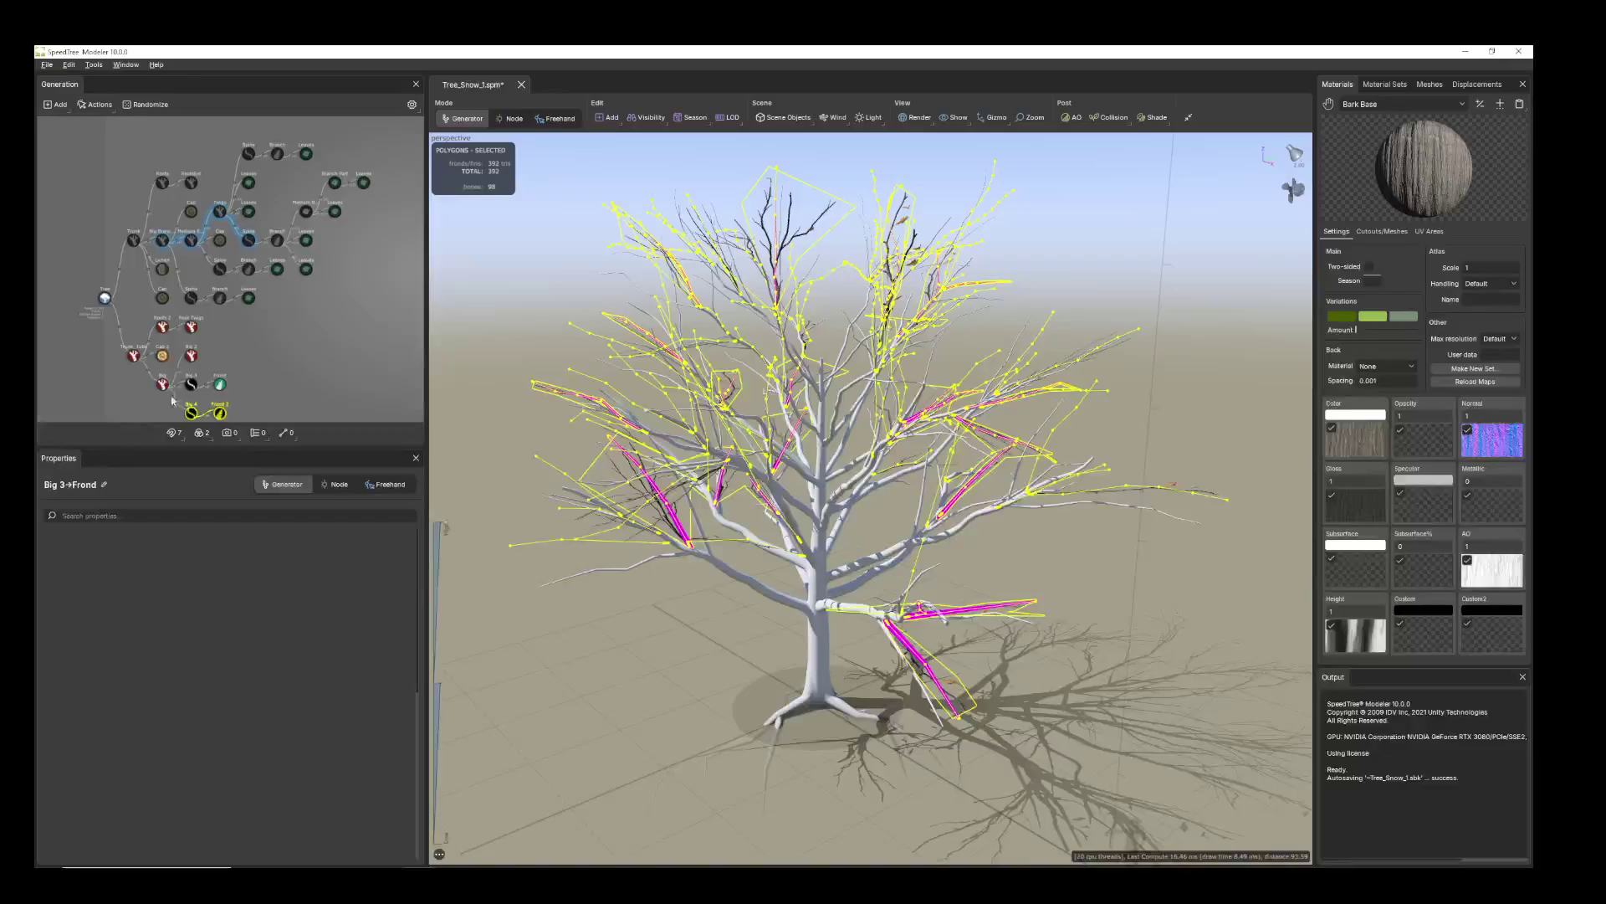
- Set the Big 4 spine start angle to 0.201 and its common generation position to -0.06
{"action": "left_click", "coordinate": [191, 414]}
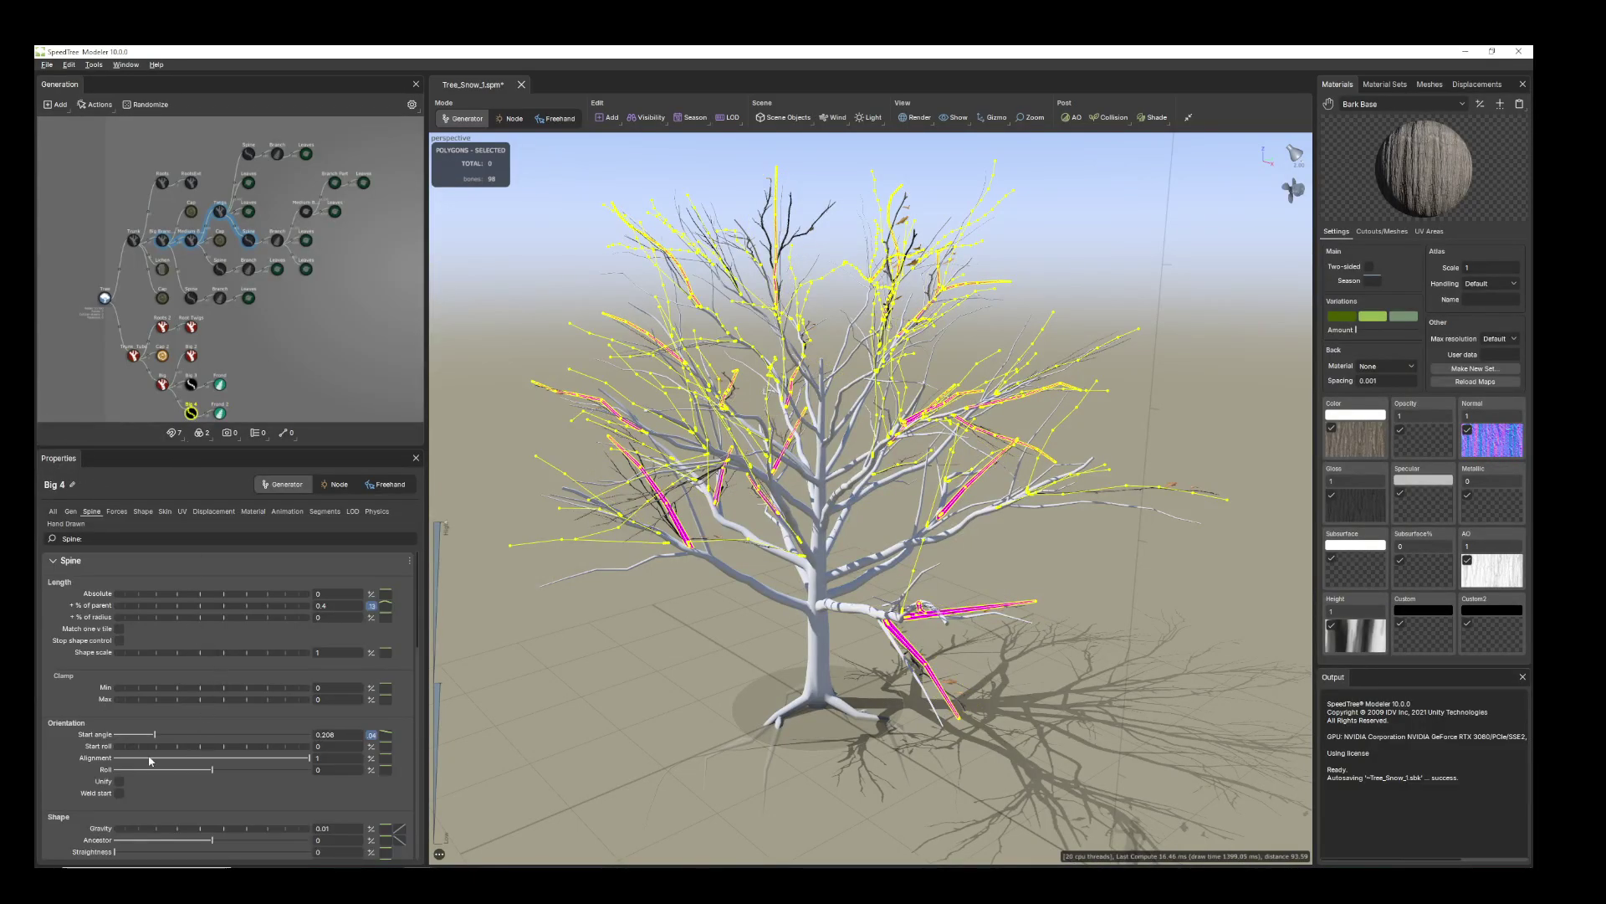
{"action": "left_click_drag", "start_coordinate": [152, 737], "coordinate": [149, 736]}
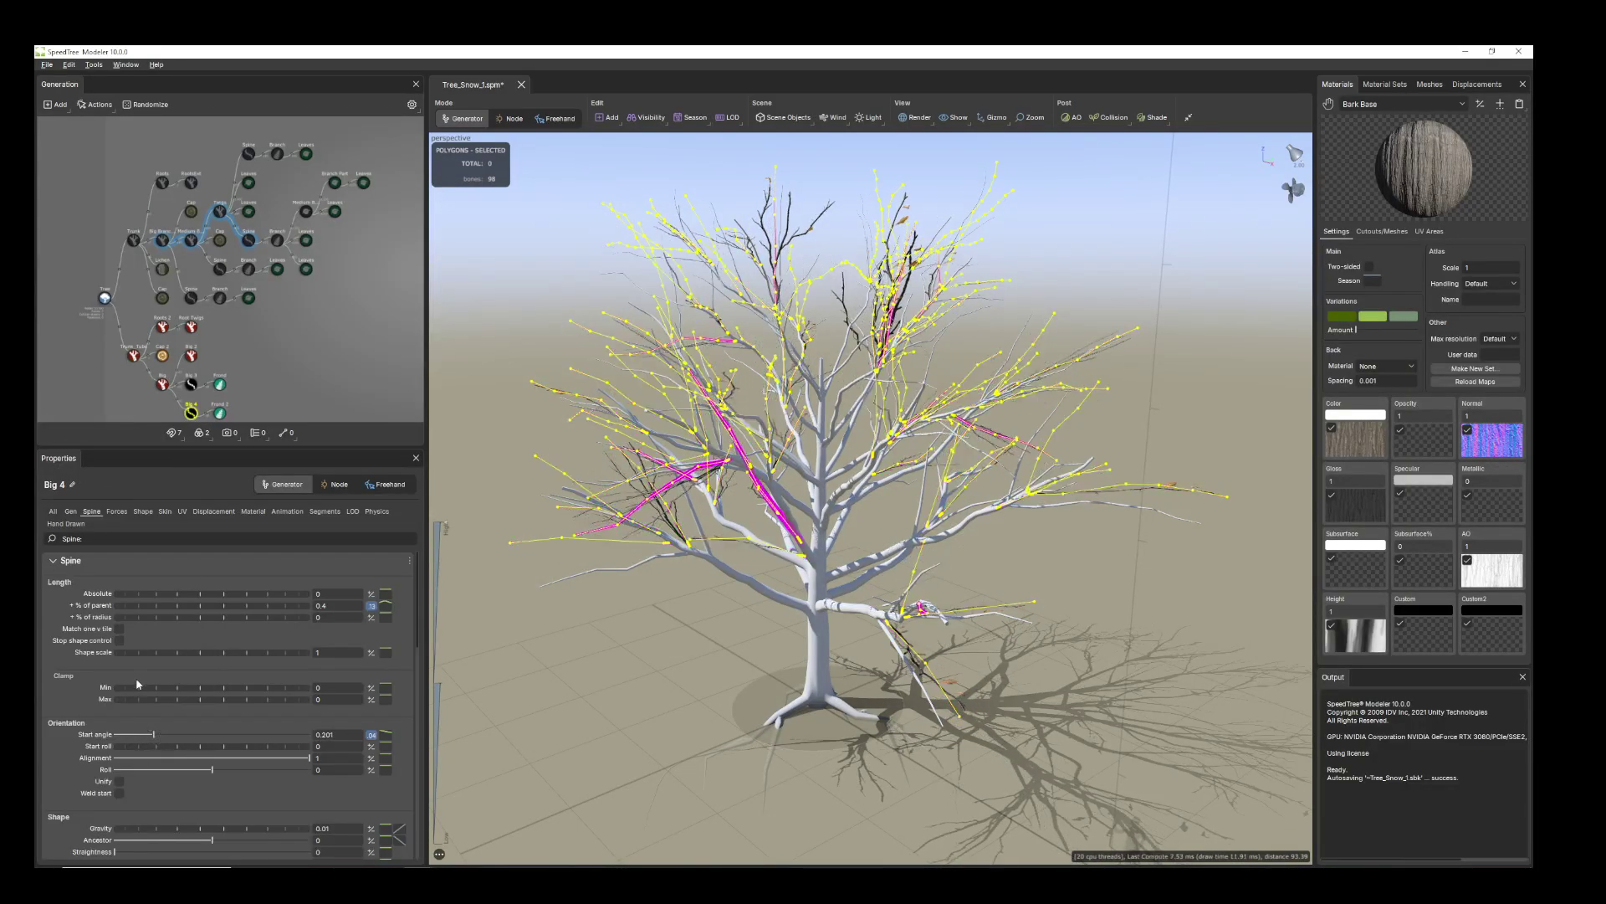
{"action": "left_click", "coordinate": [70, 511]}
{"action": "scroll", "coordinate": [138, 749], "scroll_direction": "down", "scroll_amount": 3}
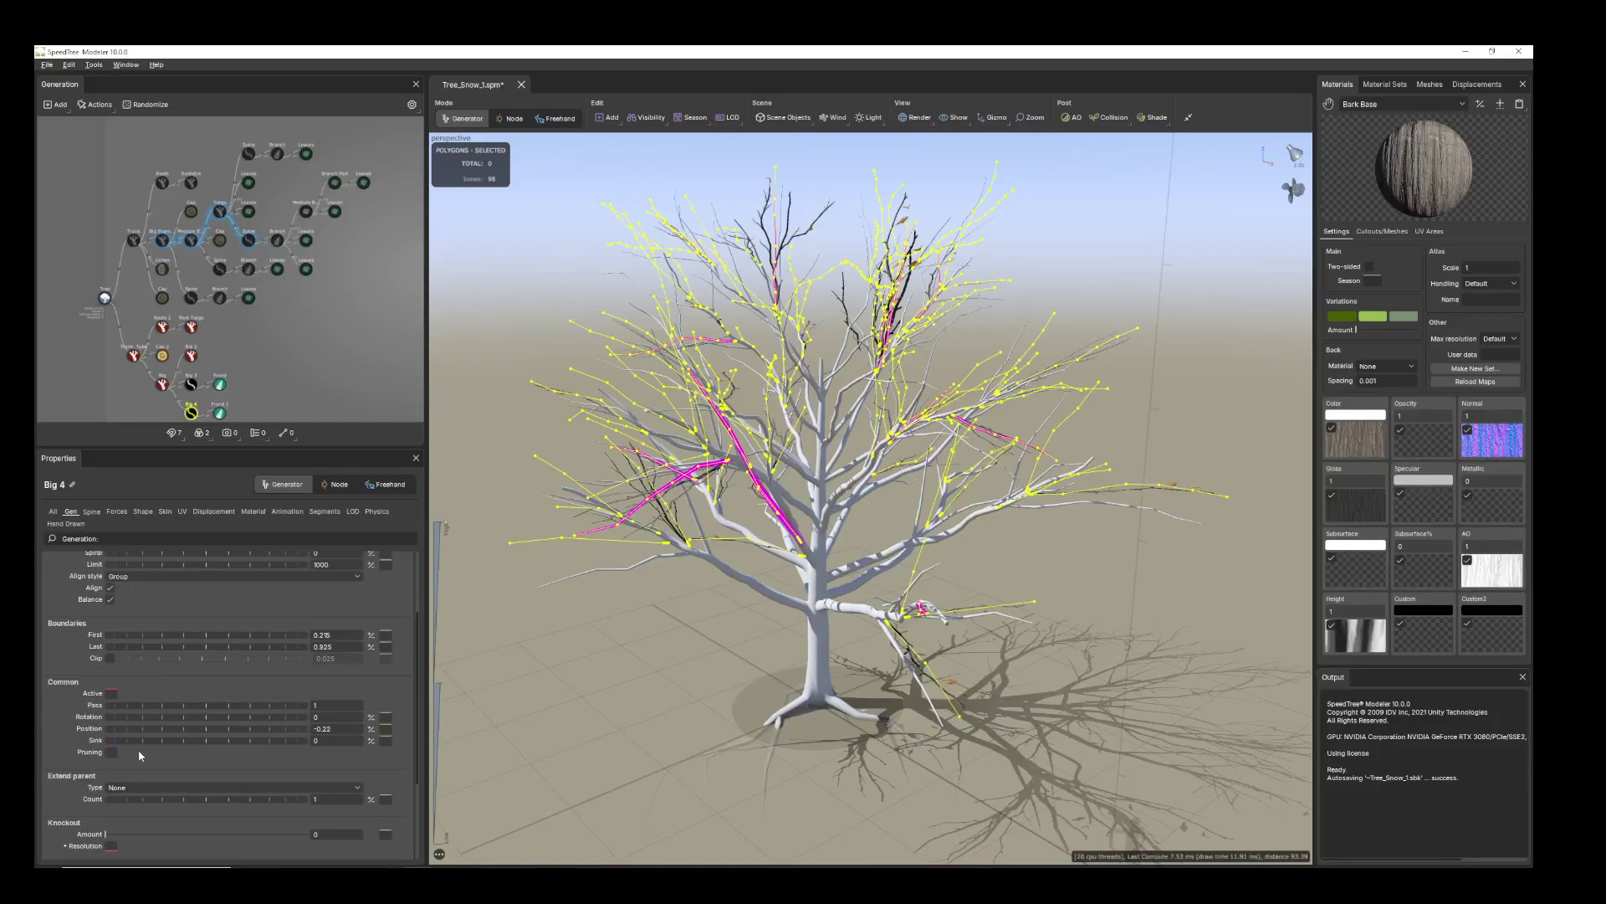
{"action": "left_click_drag", "start_coordinate": [123, 733], "coordinate": [131, 726]}
{"action": "left_click_drag", "start_coordinate": [866, 591], "coordinate": [885, 510]}
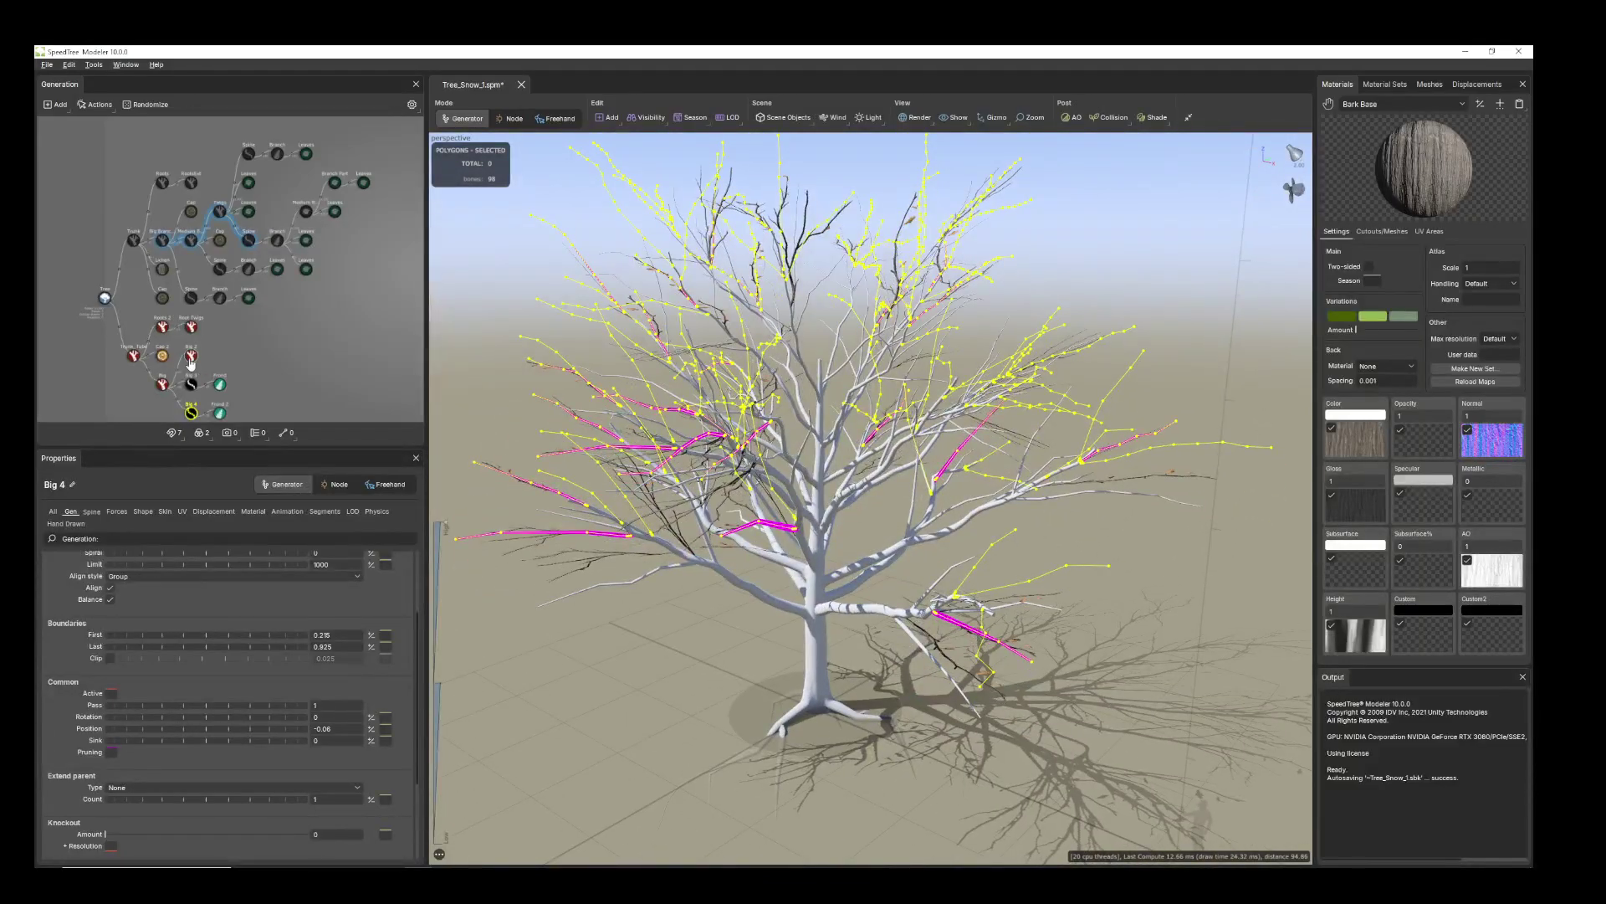
- Hide the Big 2 generator so only the main branches and the fronds show on the tree
{"action": "left_click", "coordinate": [191, 357]}
{"action": "left_click", "coordinate": [455, 398]}
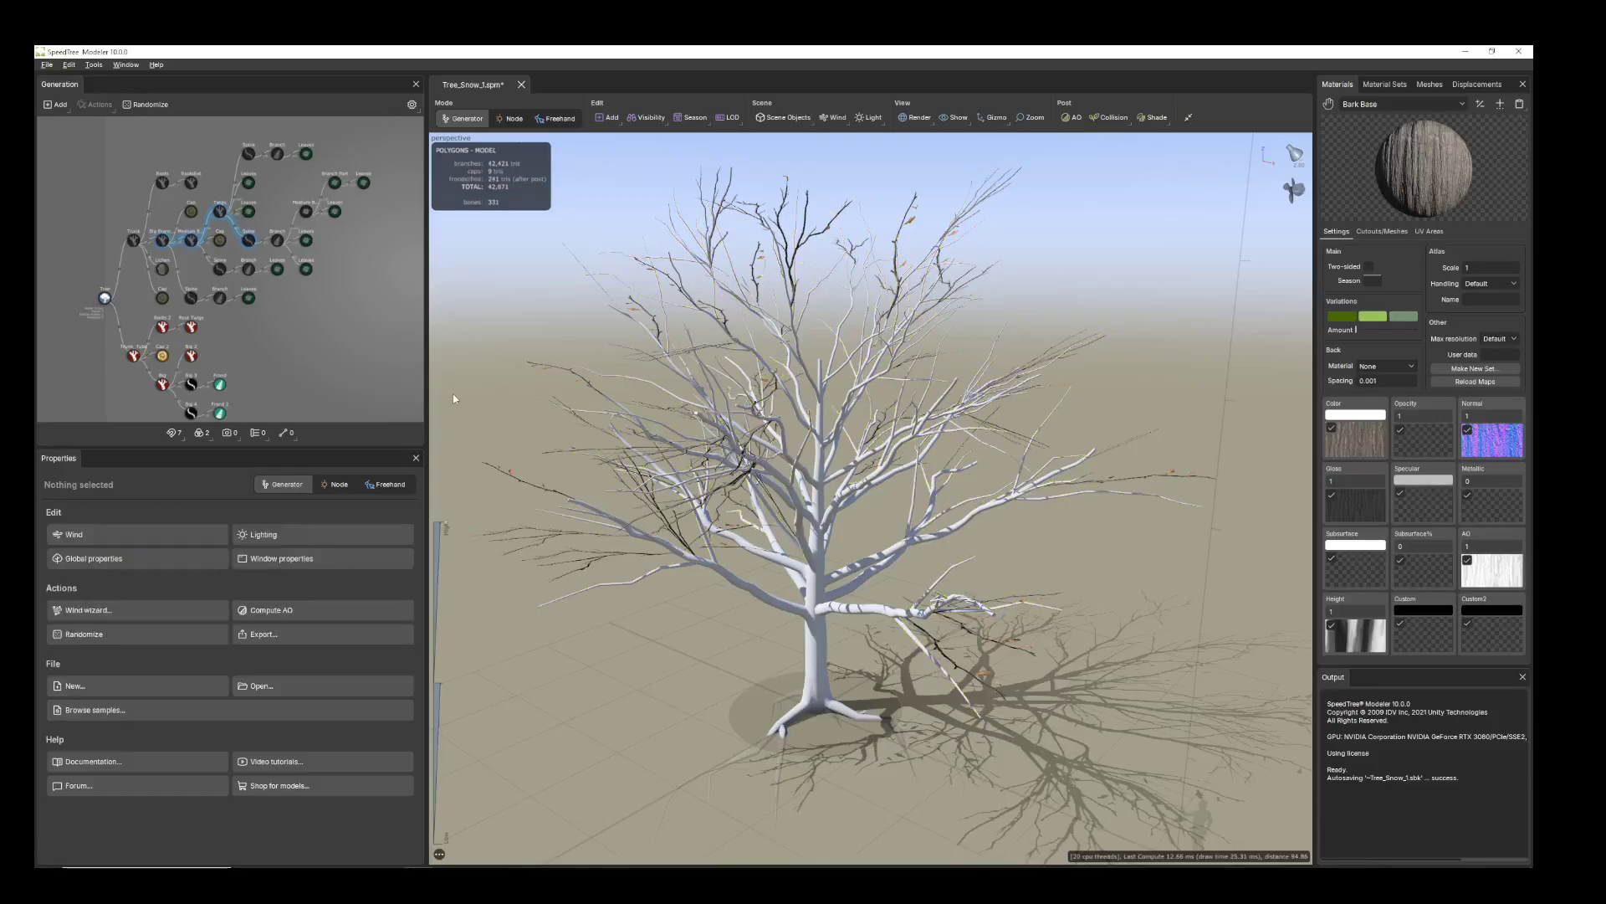
{"action": "left_click", "coordinate": [191, 358]}
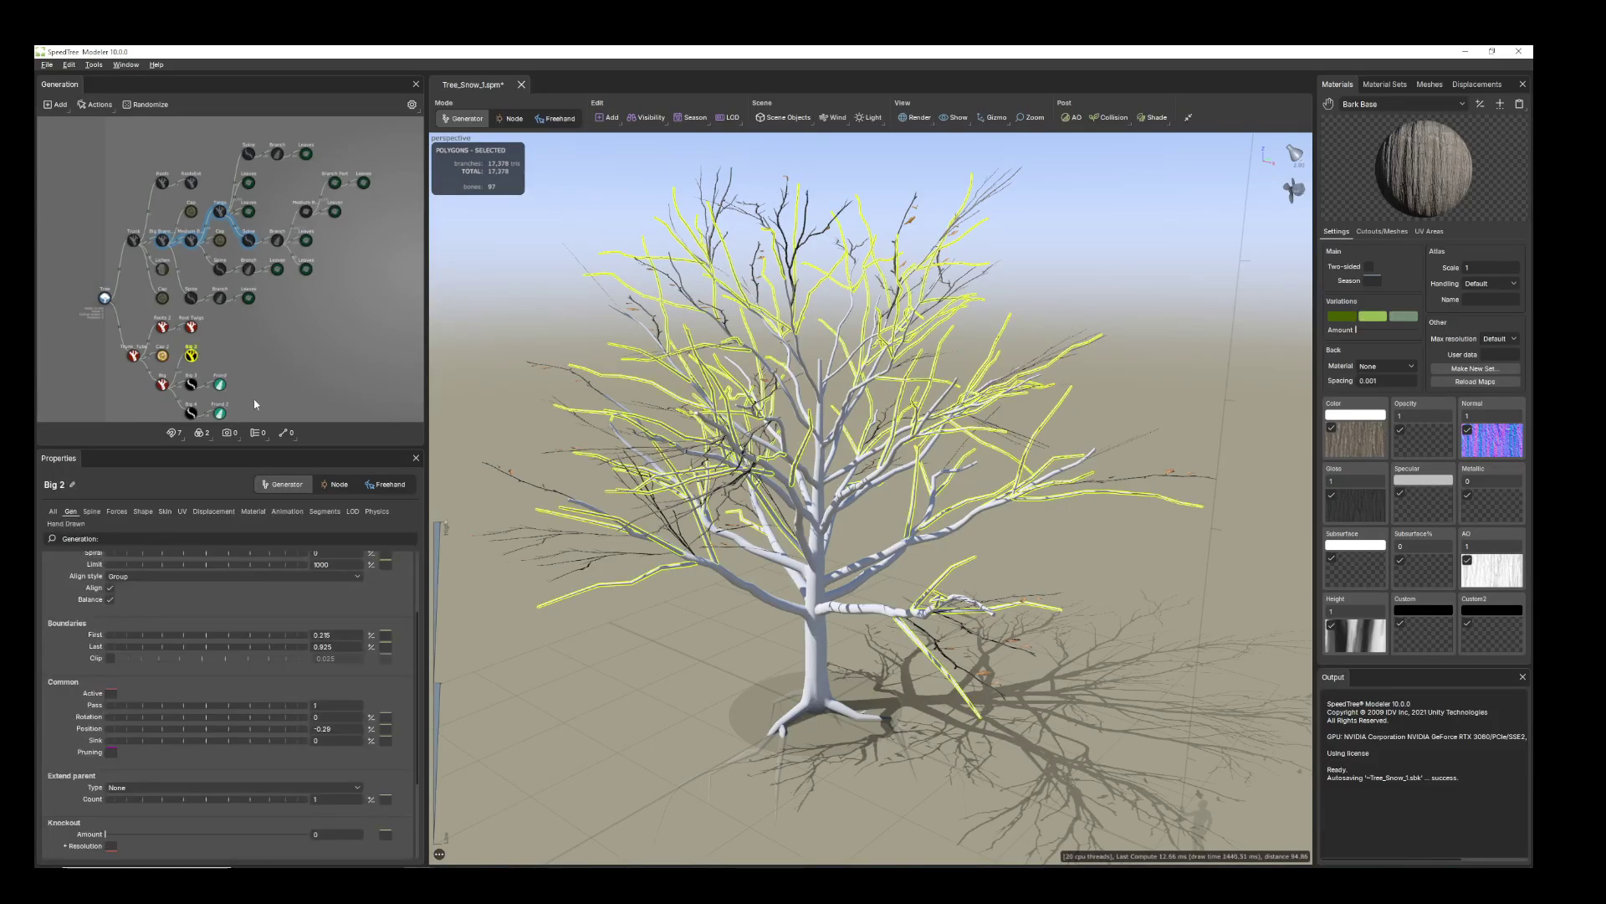
{"action": "key", "text": "h"}
{"action": "left_click_drag", "start_coordinate": [787, 418], "coordinate": [886, 615]}
- Assign the Bark Base material to the Trunk_Tube generator's branch slot
{"action": "left_click", "coordinate": [826, 585]}
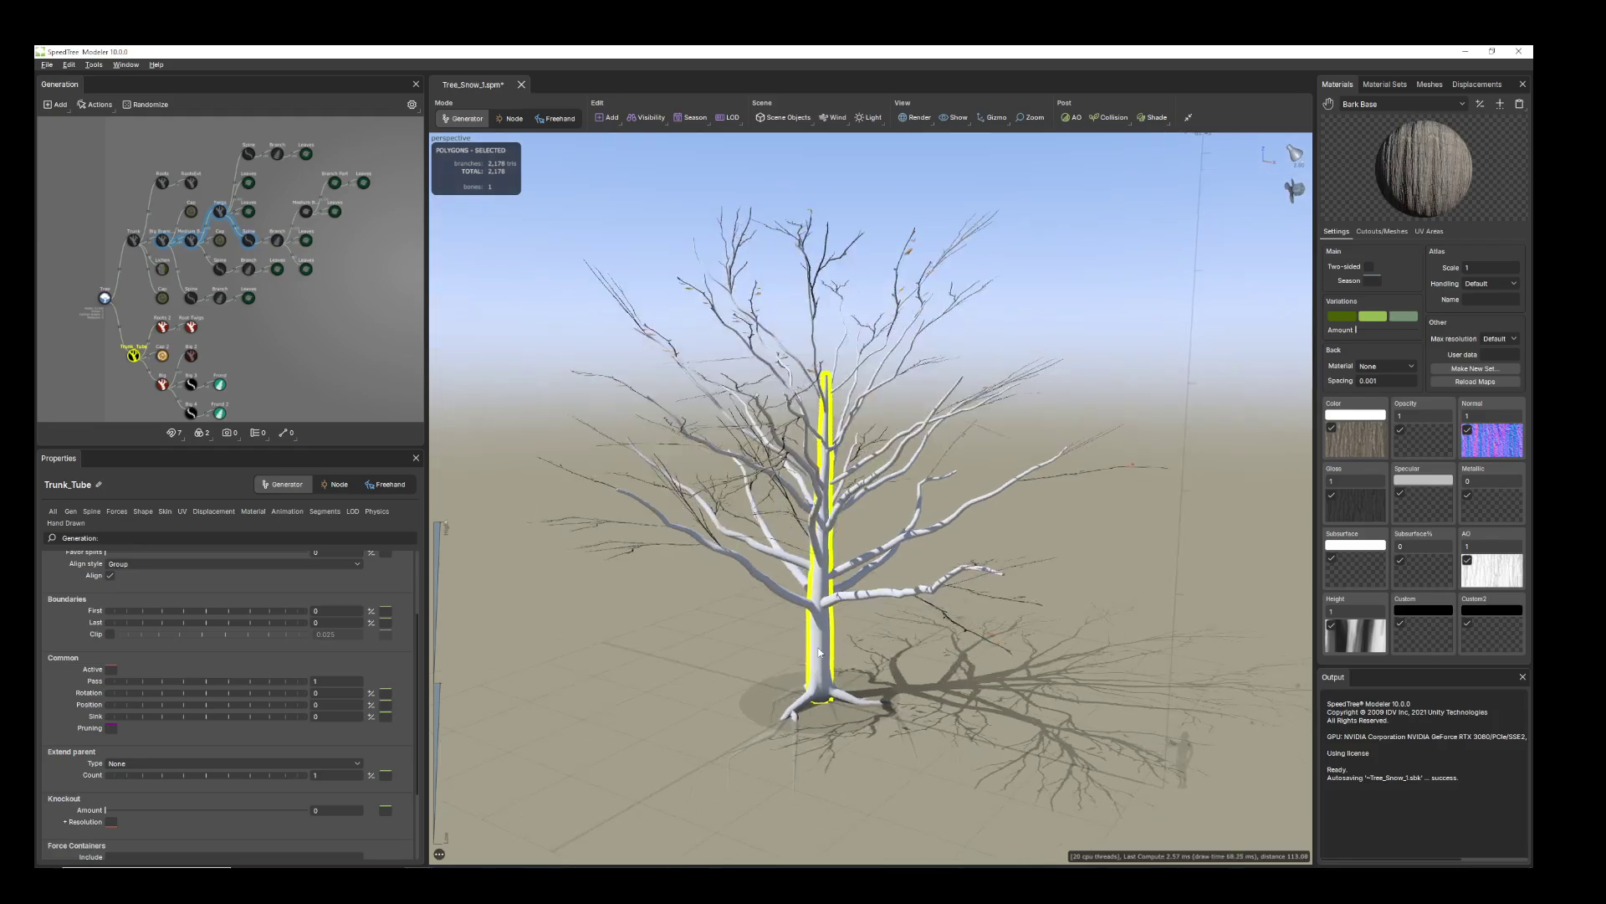
{"action": "left_click", "coordinate": [253, 512]}
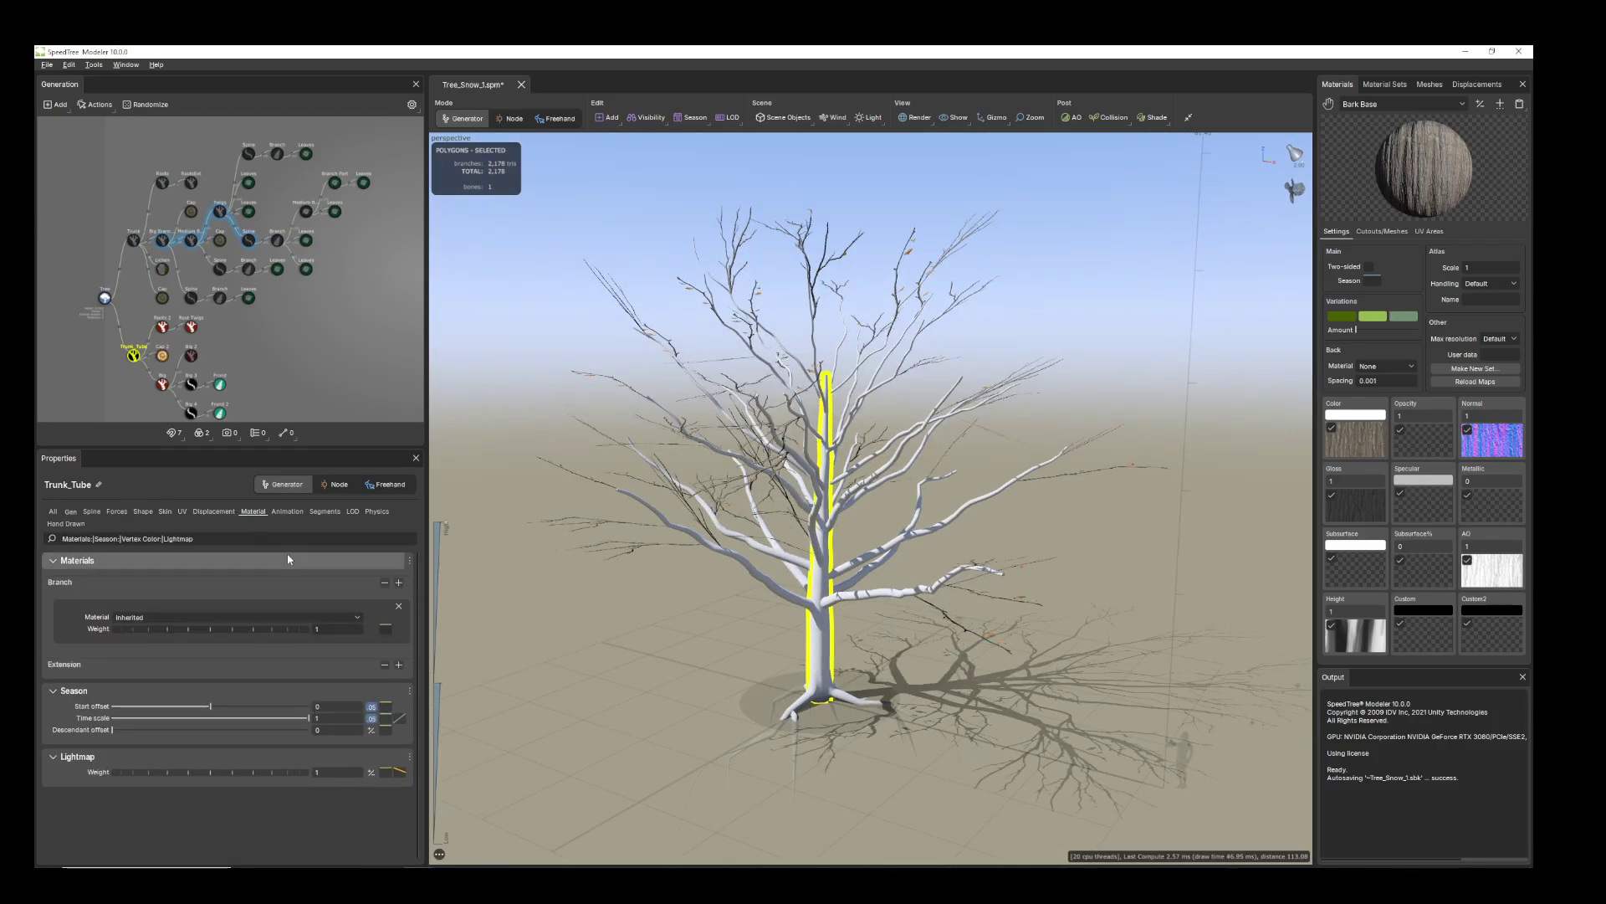
{"action": "left_click", "coordinate": [359, 619]}
{"action": "left_click", "coordinate": [175, 127]}
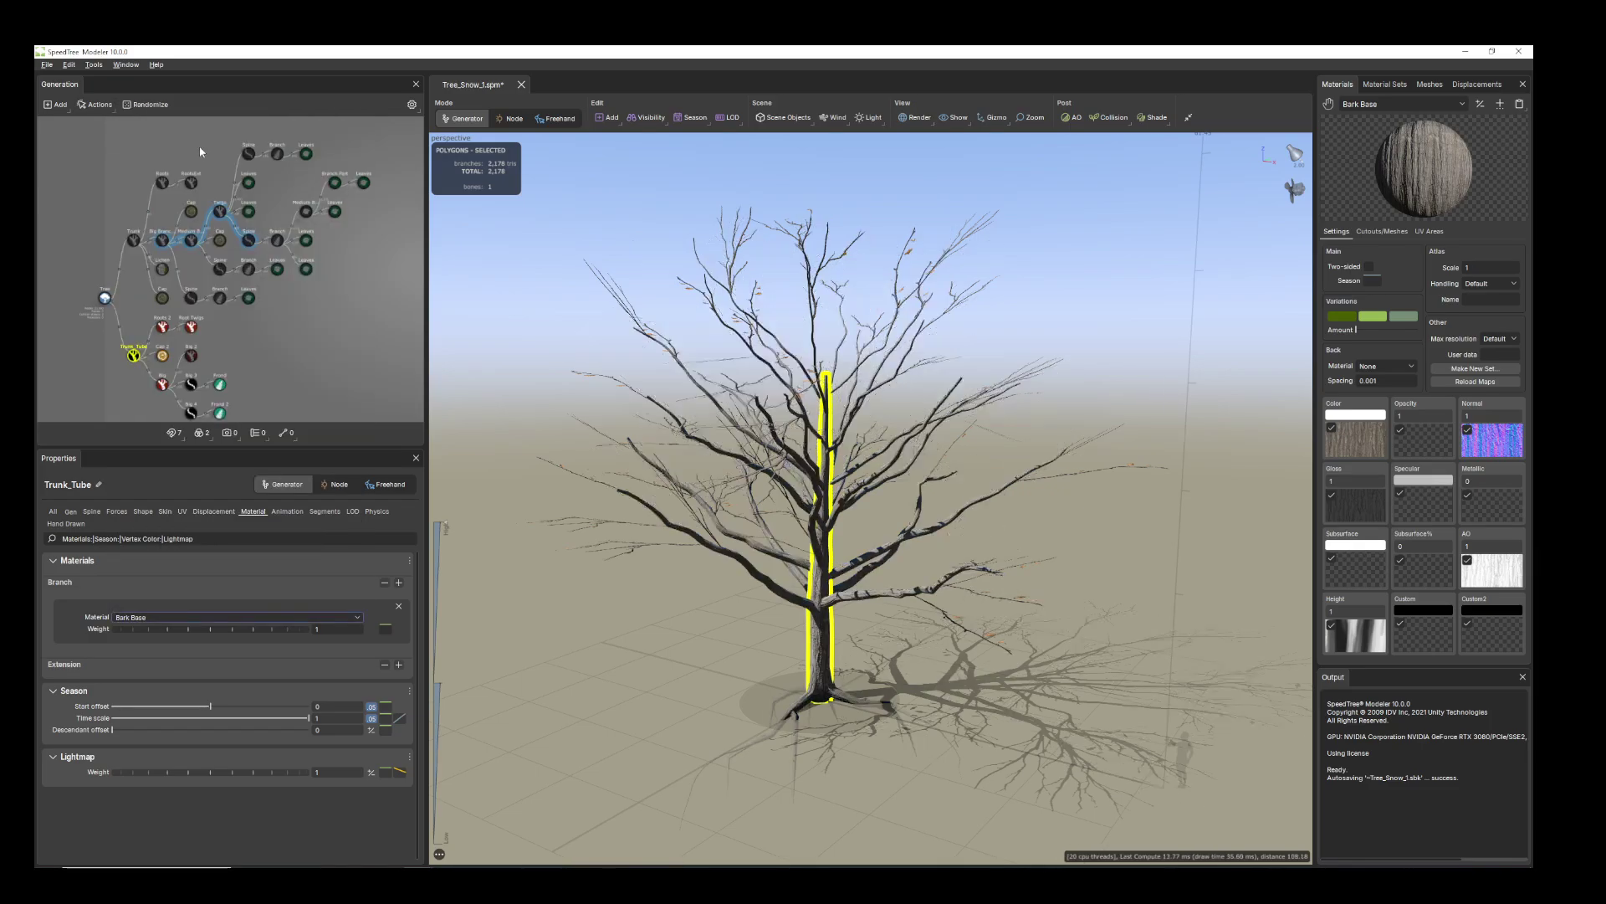
- Set the Big generator's interval count to 5
{"action": "left_click_drag", "start_coordinate": [864, 500], "coordinate": [768, 575]}
{"action": "left_click", "coordinate": [768, 576]}
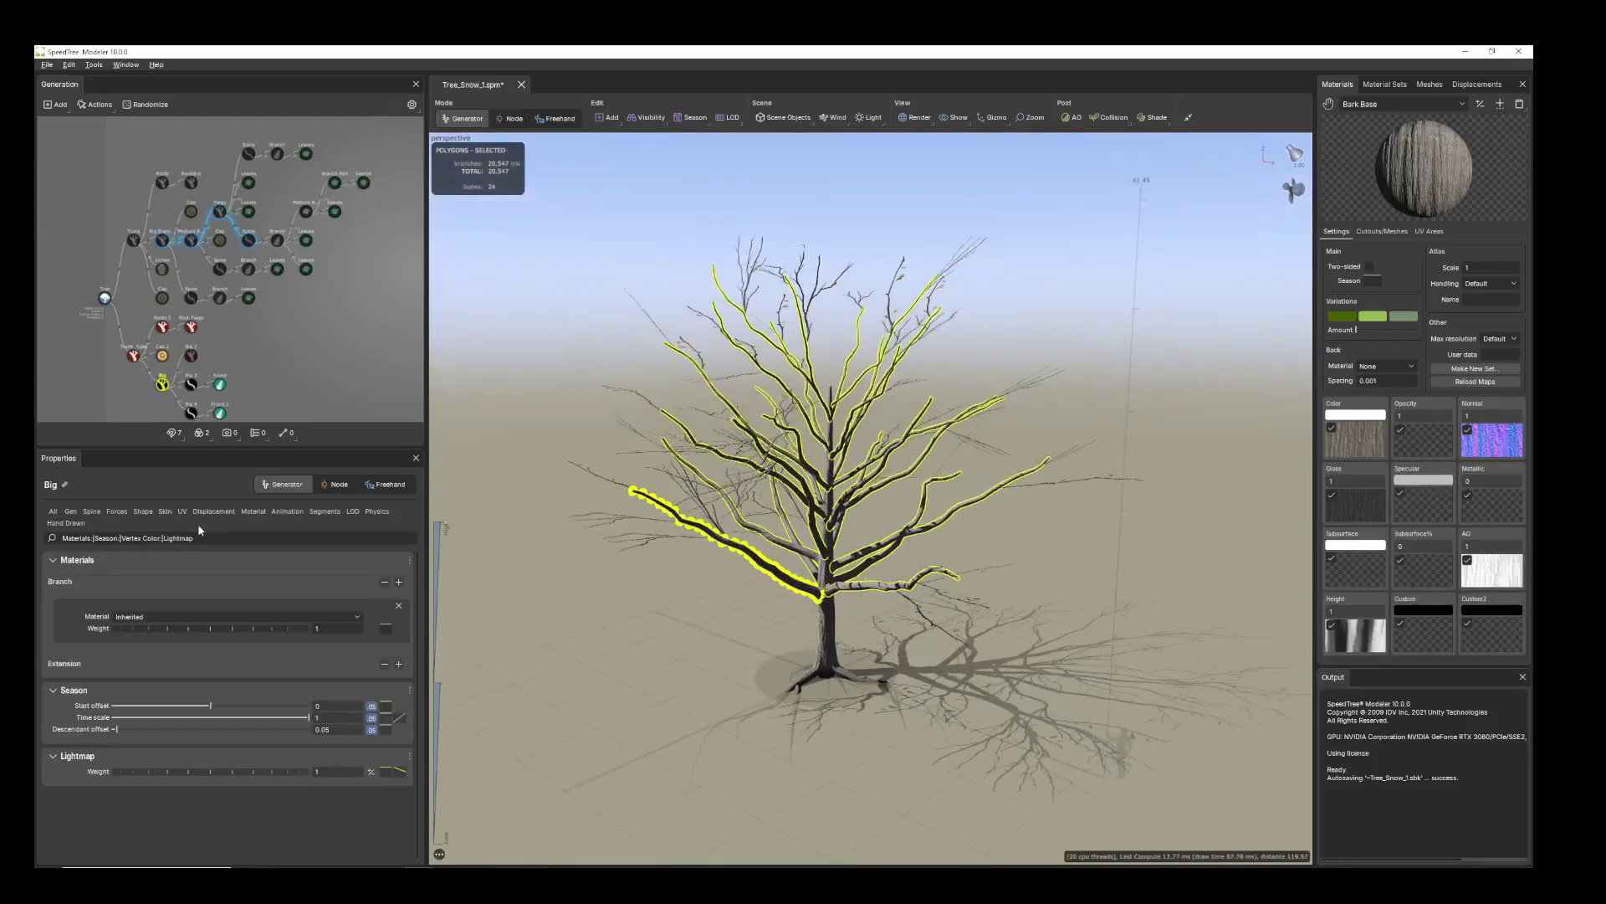
{"action": "left_click", "coordinate": [71, 512]}
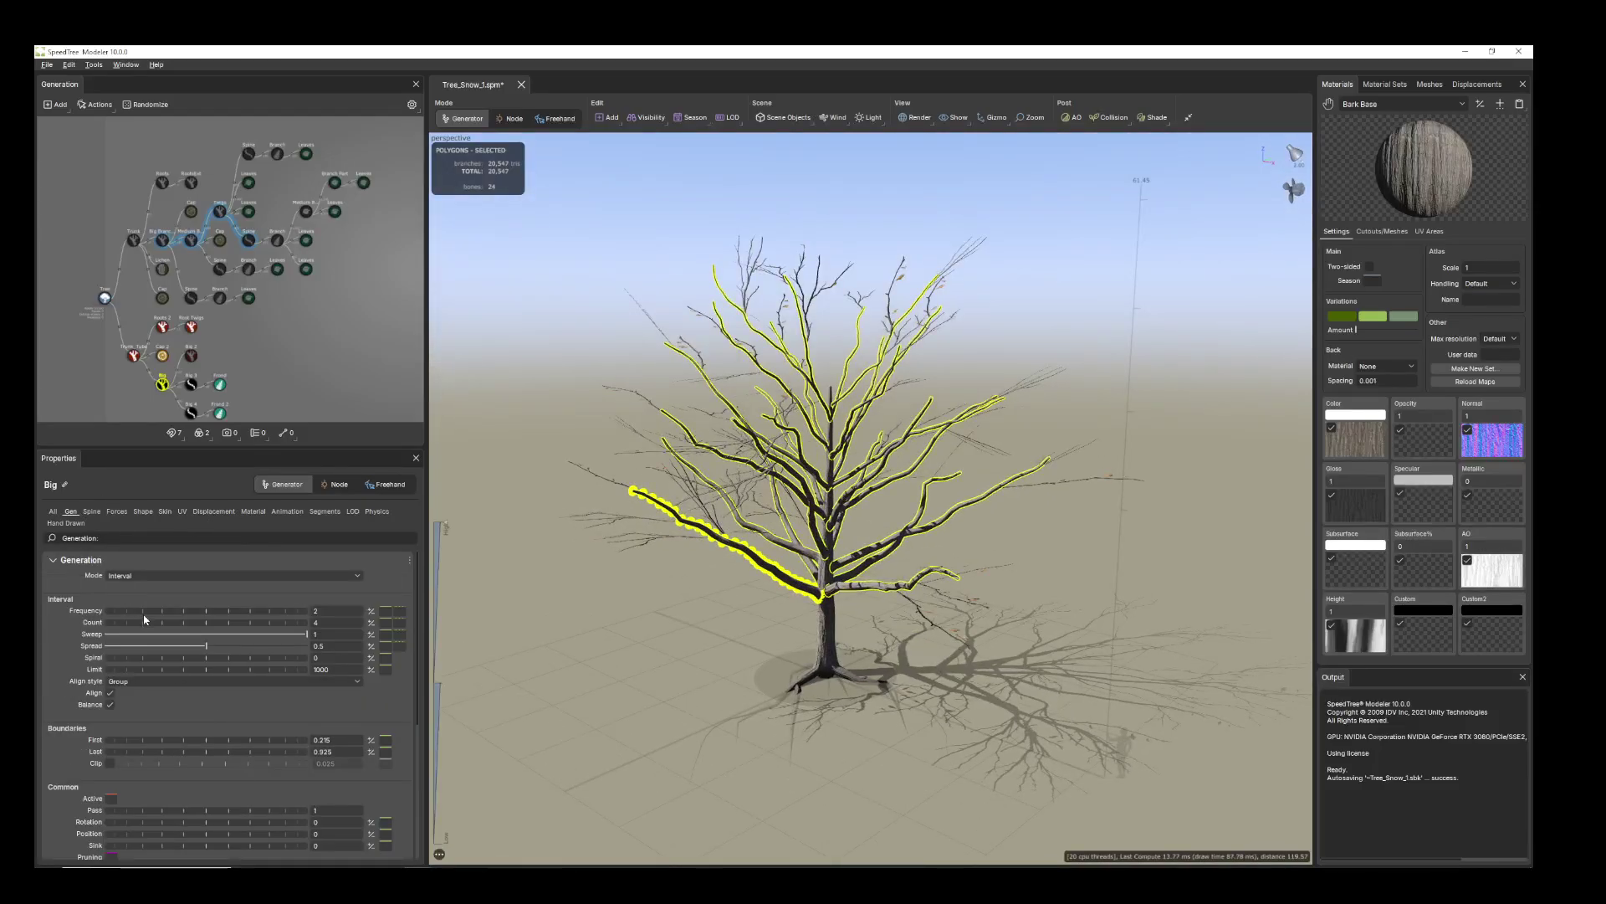
{"action": "mouse_move", "coordinate": [148, 628]}
{"action": "left_mouse_down"}
{"action": "mouse_move", "coordinate": [167, 630]}
{"action": "mouse_move", "coordinate": [147, 630]}
{"action": "left_mouse_up"}
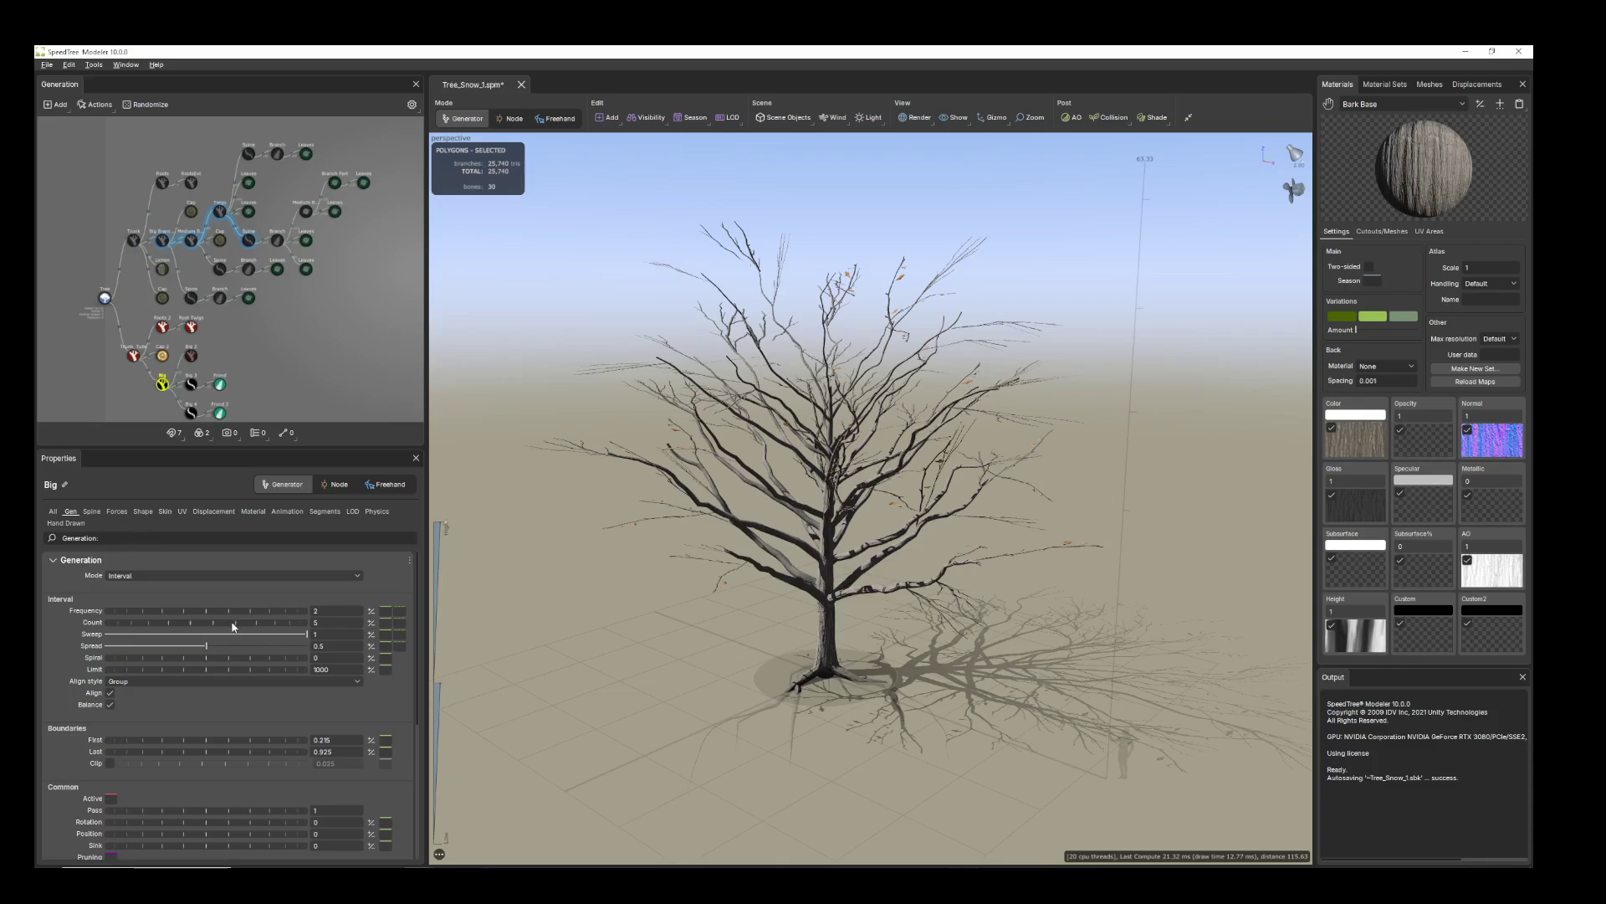
{"action": "left_click_drag", "start_coordinate": [233, 626], "coordinate": [222, 626]}
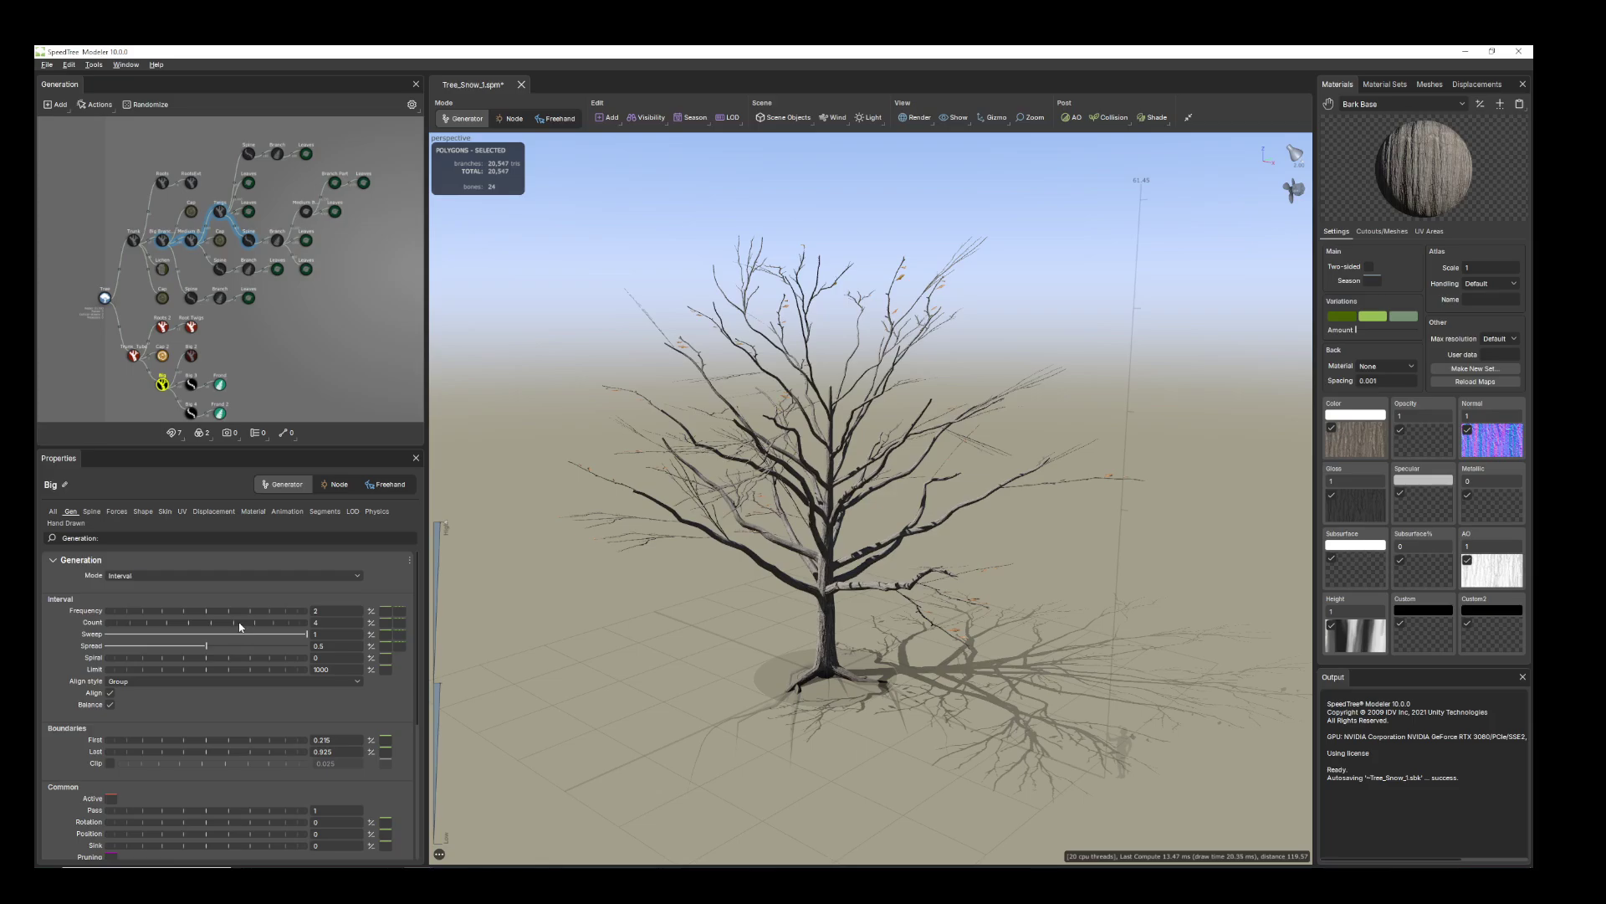
{"action": "left_click_drag", "start_coordinate": [242, 626], "coordinate": [253, 625]}
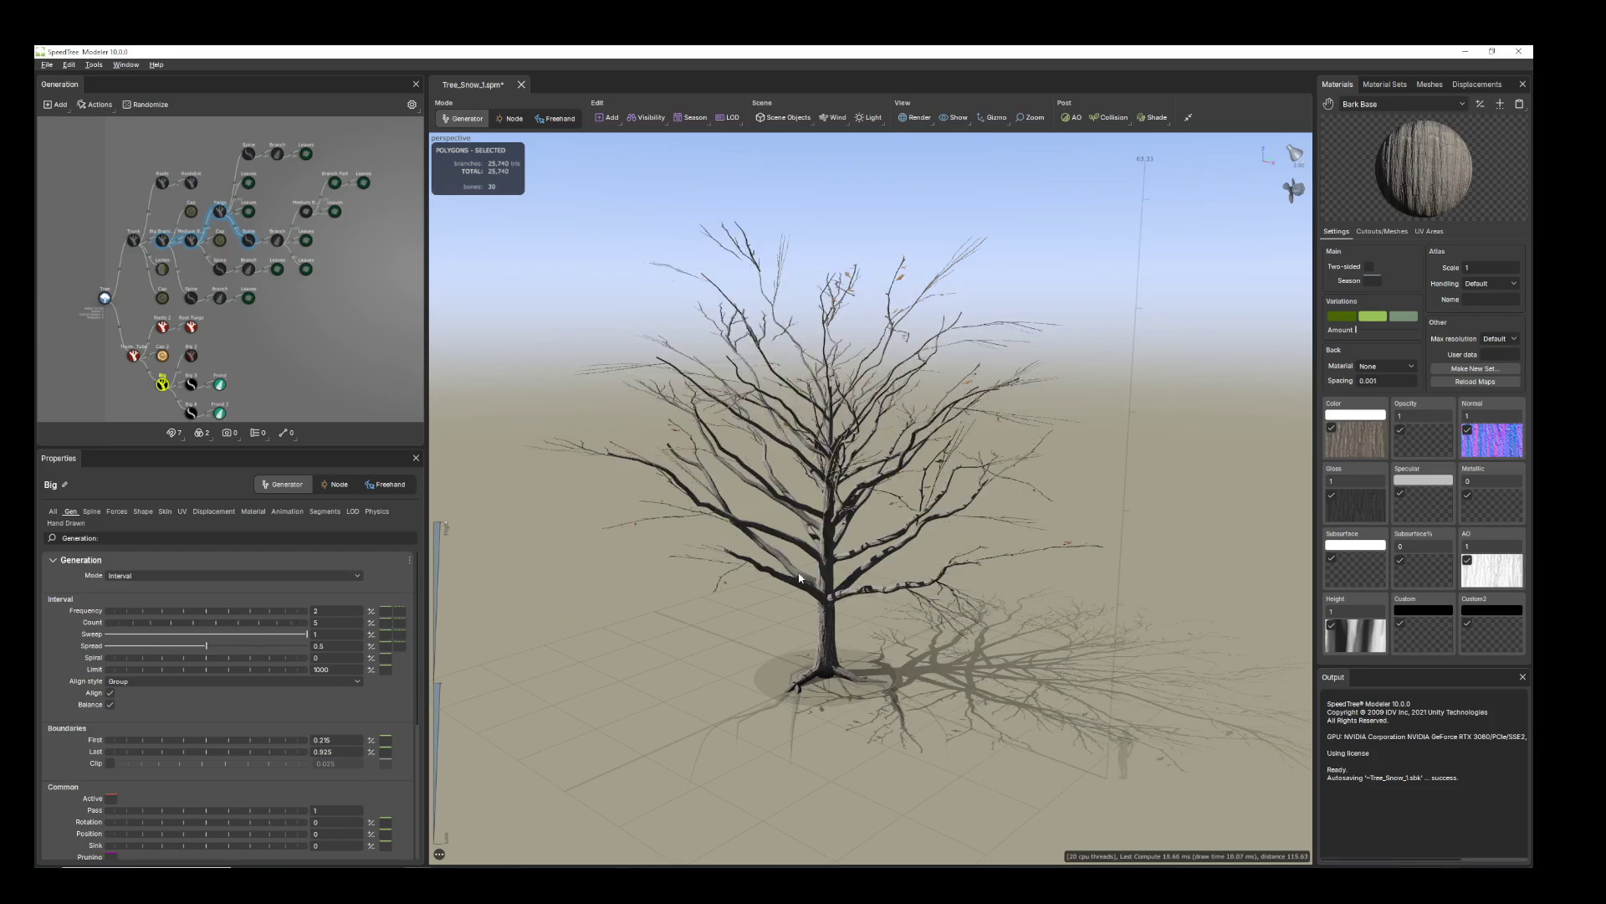
- Add a Leaf generator as a child of the Frond 2 generator
{"action": "left_click_drag", "start_coordinate": [799, 578], "coordinate": [853, 588]}
{"action": "scroll", "coordinate": [854, 588], "scroll_direction": "down", "scroll_amount": 2}
{"action": "scroll", "coordinate": [803, 466], "scroll_direction": "up", "scroll_amount": 3}
{"action": "left_click_drag", "start_coordinate": [803, 467], "coordinate": [835, 472]}
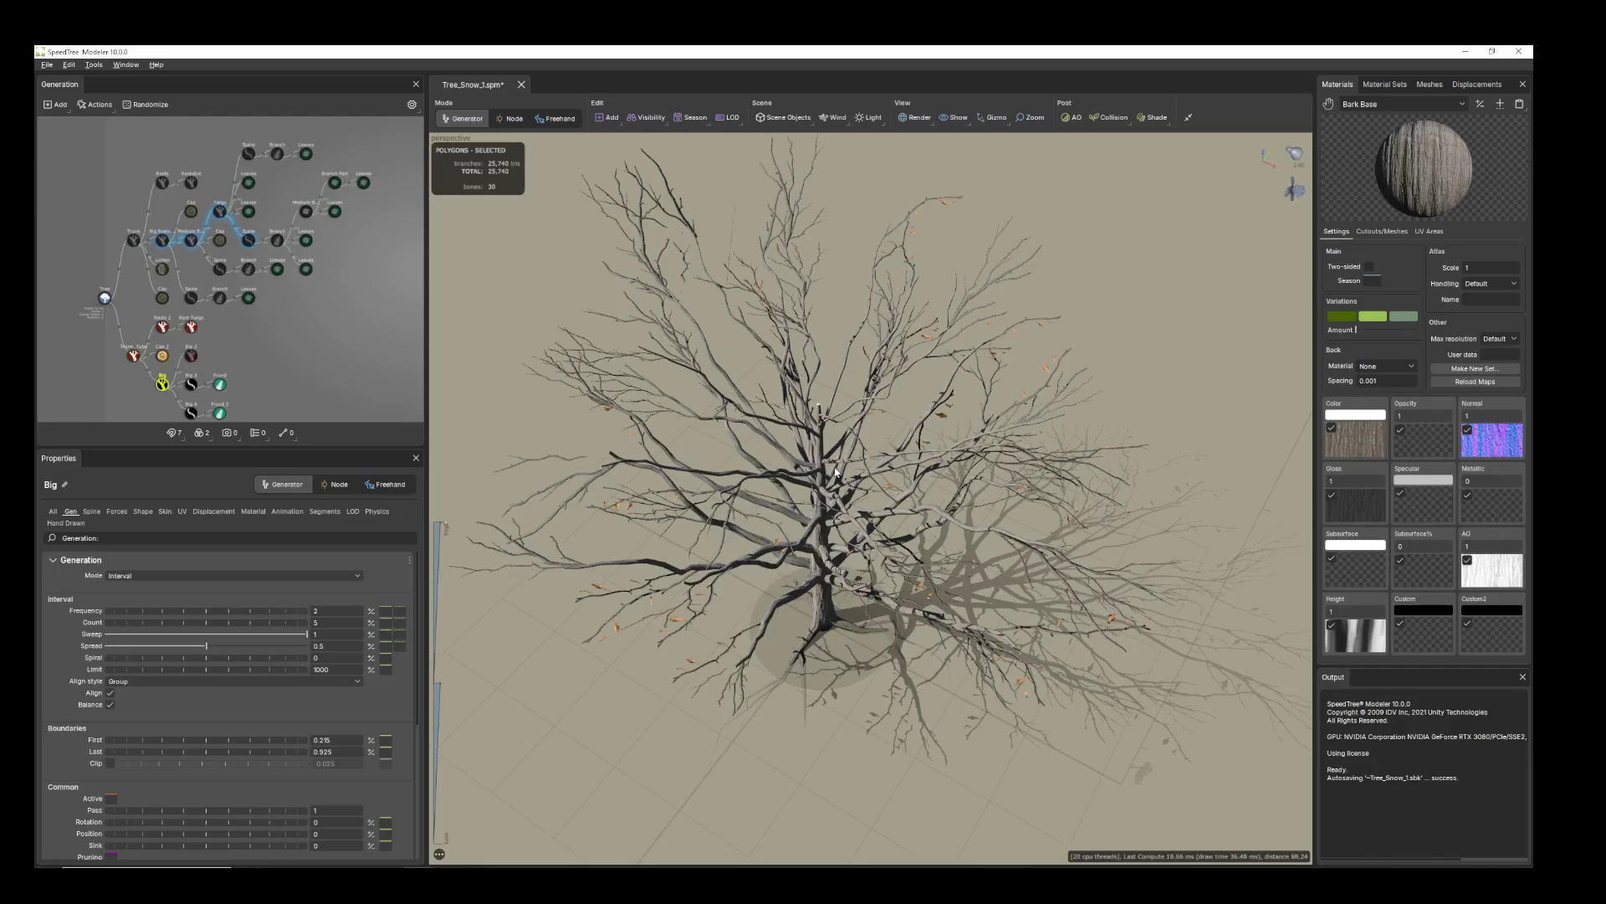
{"action": "scroll", "coordinate": [835, 472], "scroll_direction": "up", "scroll_amount": 2}
{"action": "left_click", "coordinate": [555, 377]}
{"action": "left_click_drag", "start_coordinate": [711, 408], "coordinate": [712, 468]}
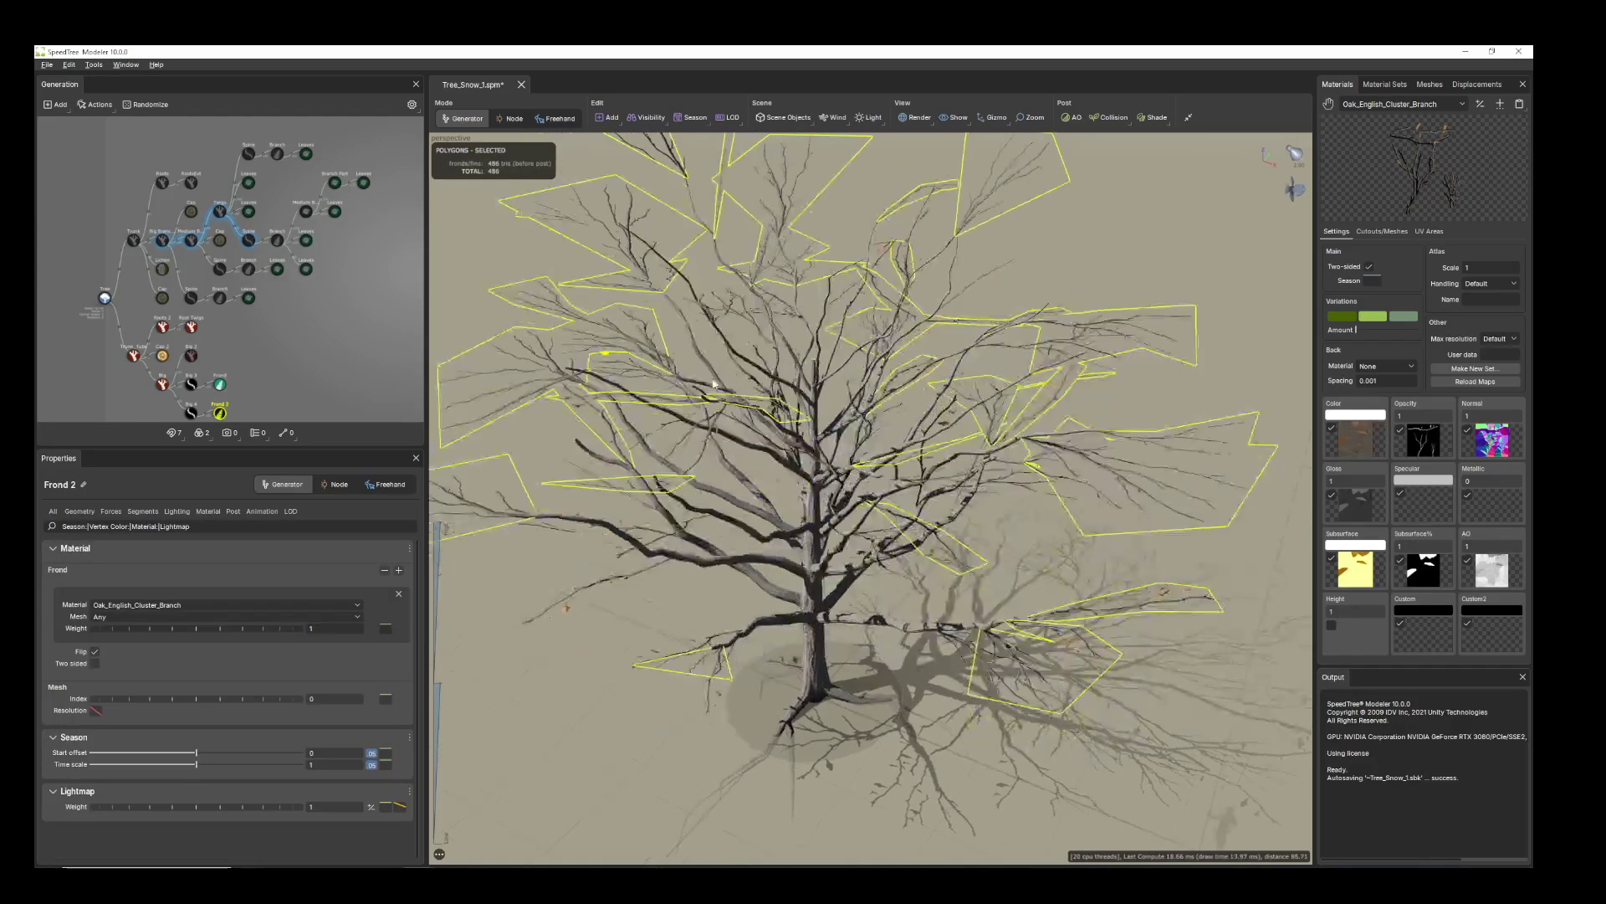
{"action": "scroll", "coordinate": [345, 313], "scroll_direction": "up", "scroll_amount": 3}
{"action": "middle_click_drag", "start_coordinate": [342, 333], "coordinate": [340, 261]}
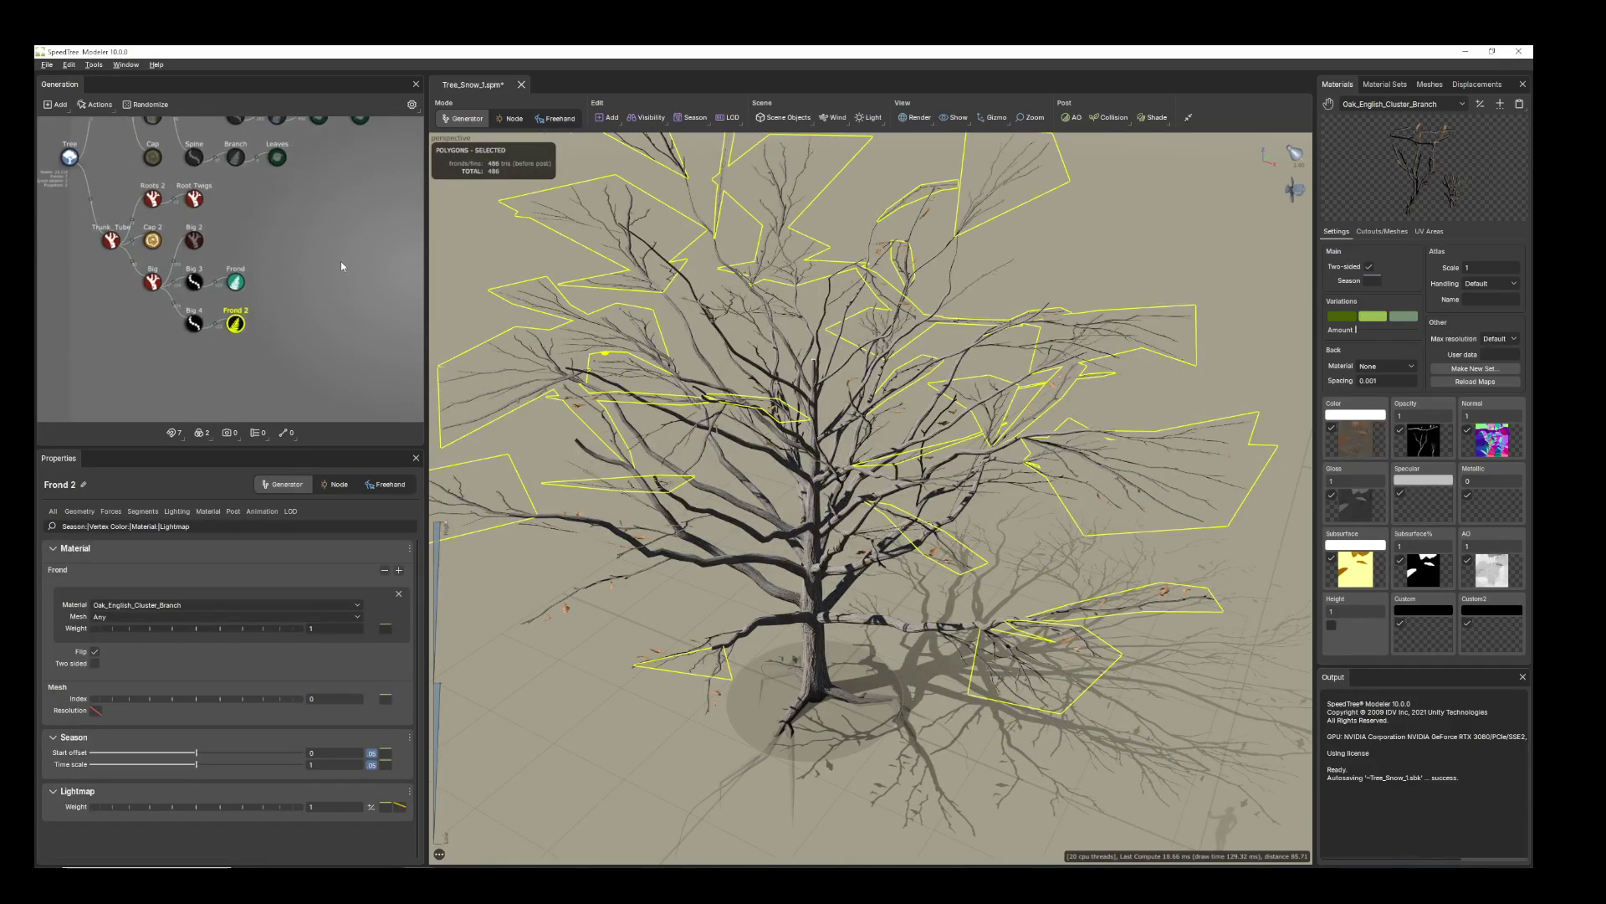
{"action": "scroll", "coordinate": [340, 261], "scroll_direction": "up", "scroll_amount": 2}
{"action": "left_click", "coordinate": [241, 335]}
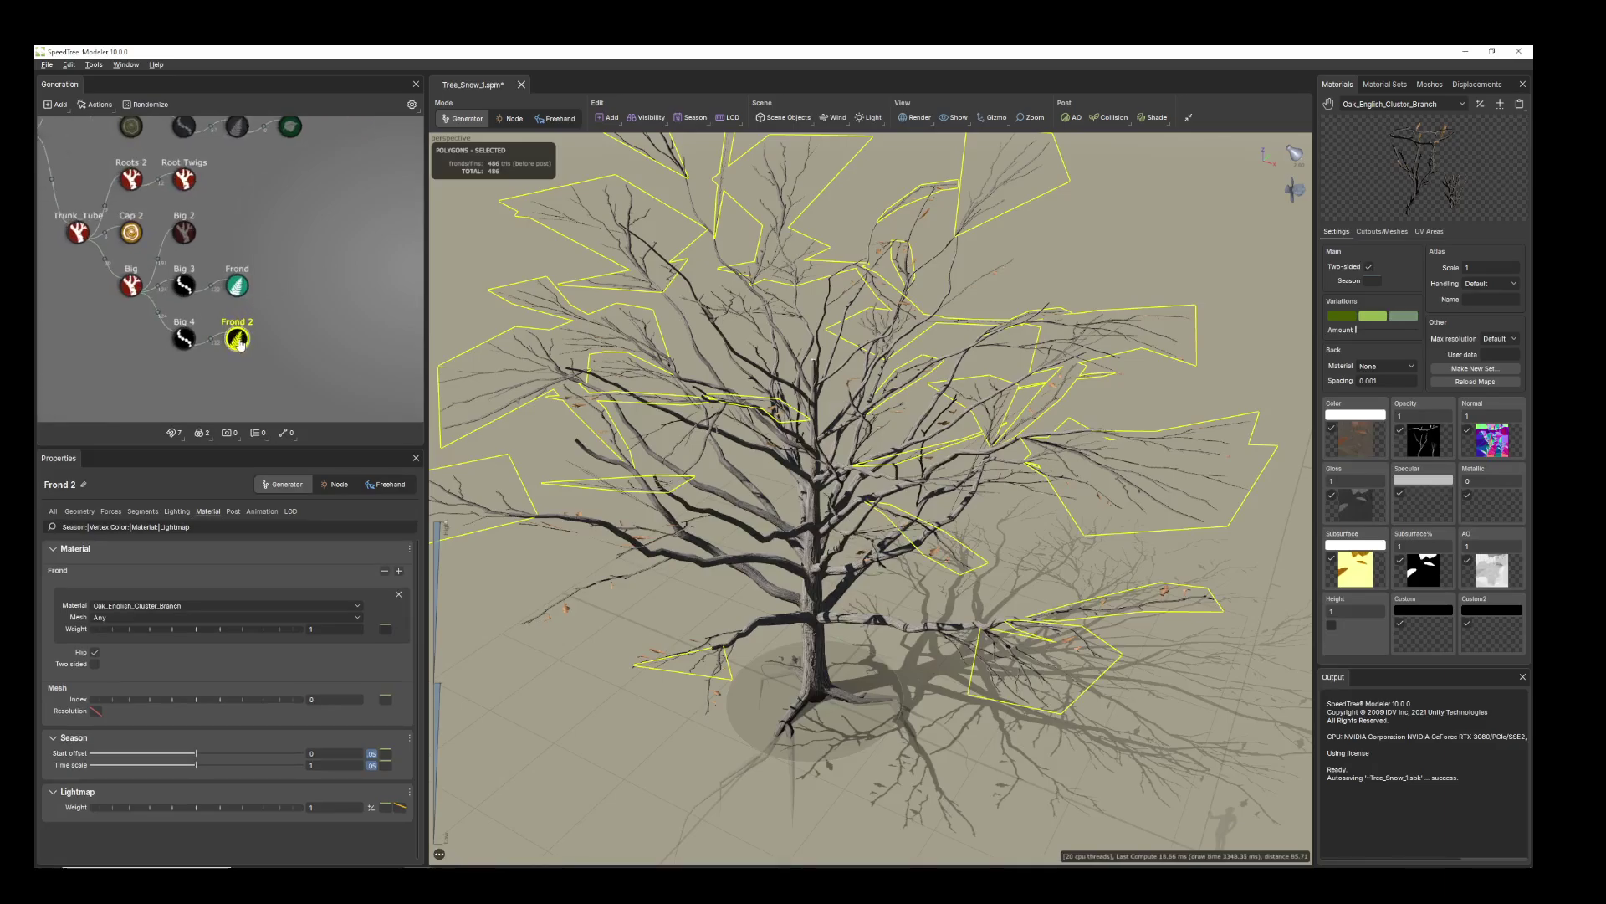
{"action": "right_click", "coordinate": [240, 343]}
{"action": "mouse_move", "coordinate": [251, 349]}
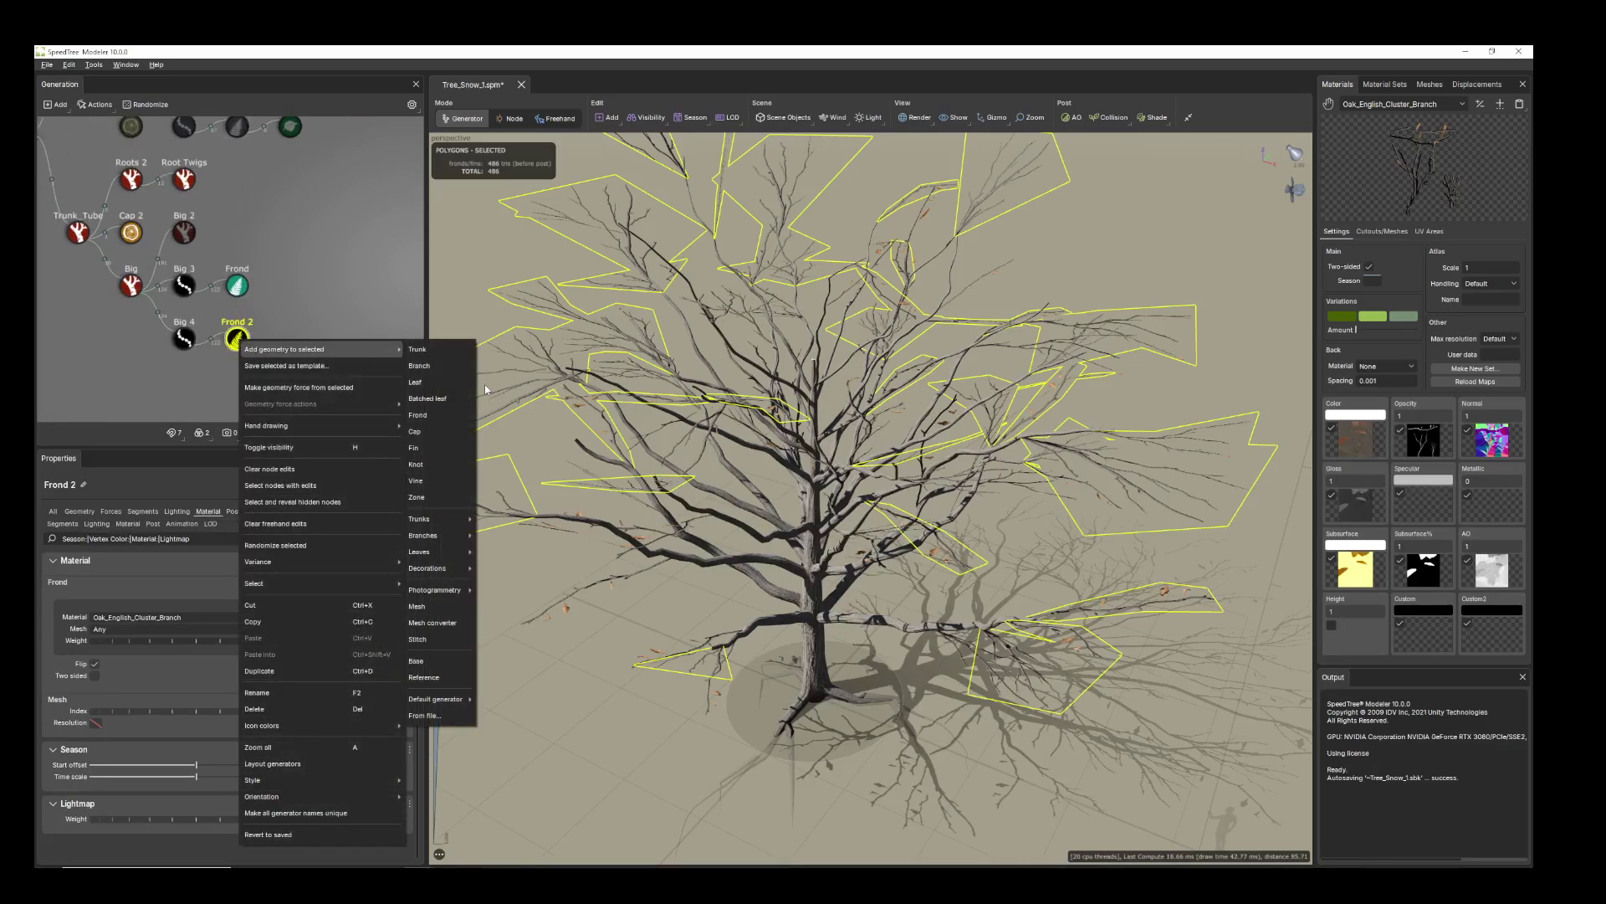
{"action": "left_click", "coordinate": [442, 384]}
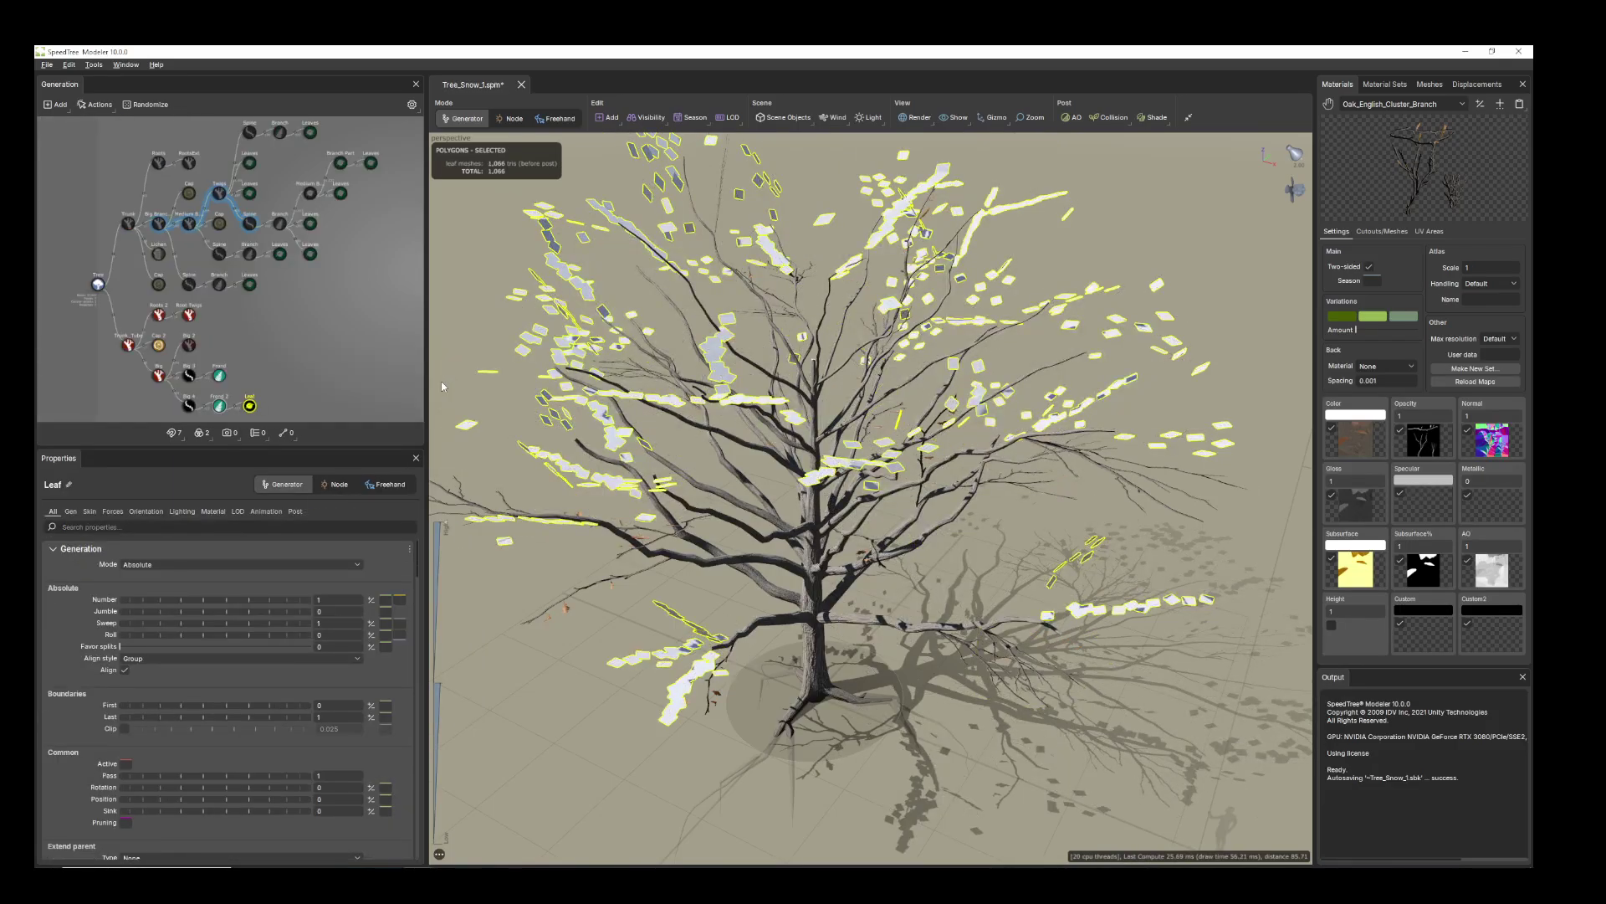
- Set the size of the new Leaf generator's leaves to about 6.57
{"action": "left_click", "coordinate": [88, 512]}
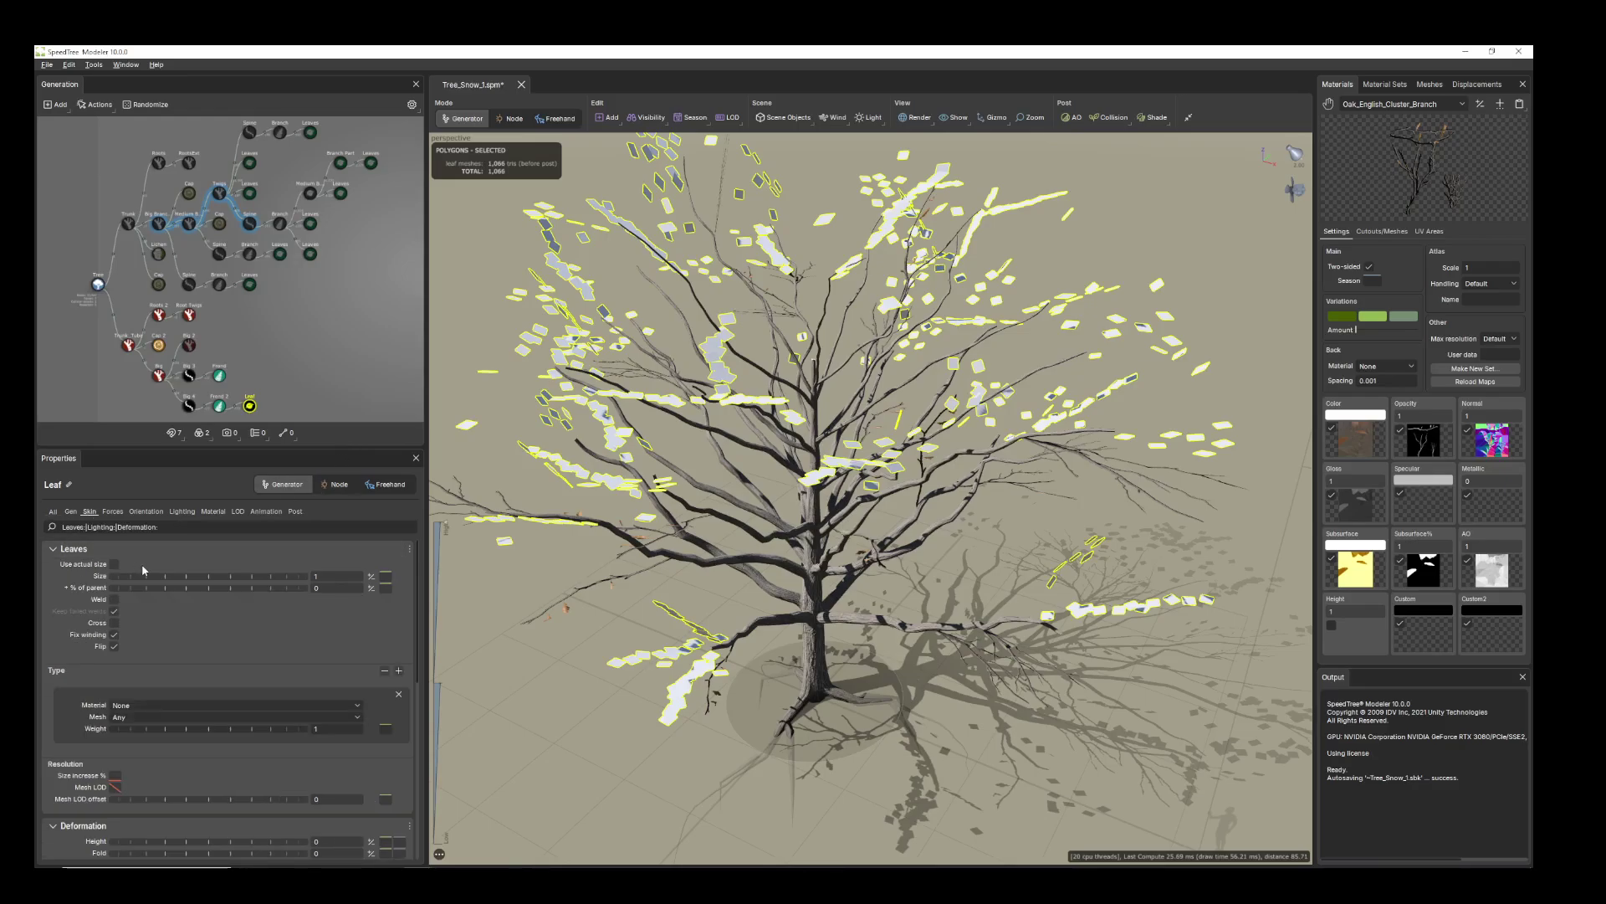
{"action": "left_click_drag", "start_coordinate": [145, 579], "coordinate": [340, 613]}
{"action": "left_click_drag", "start_coordinate": [735, 603], "coordinate": [734, 513]}
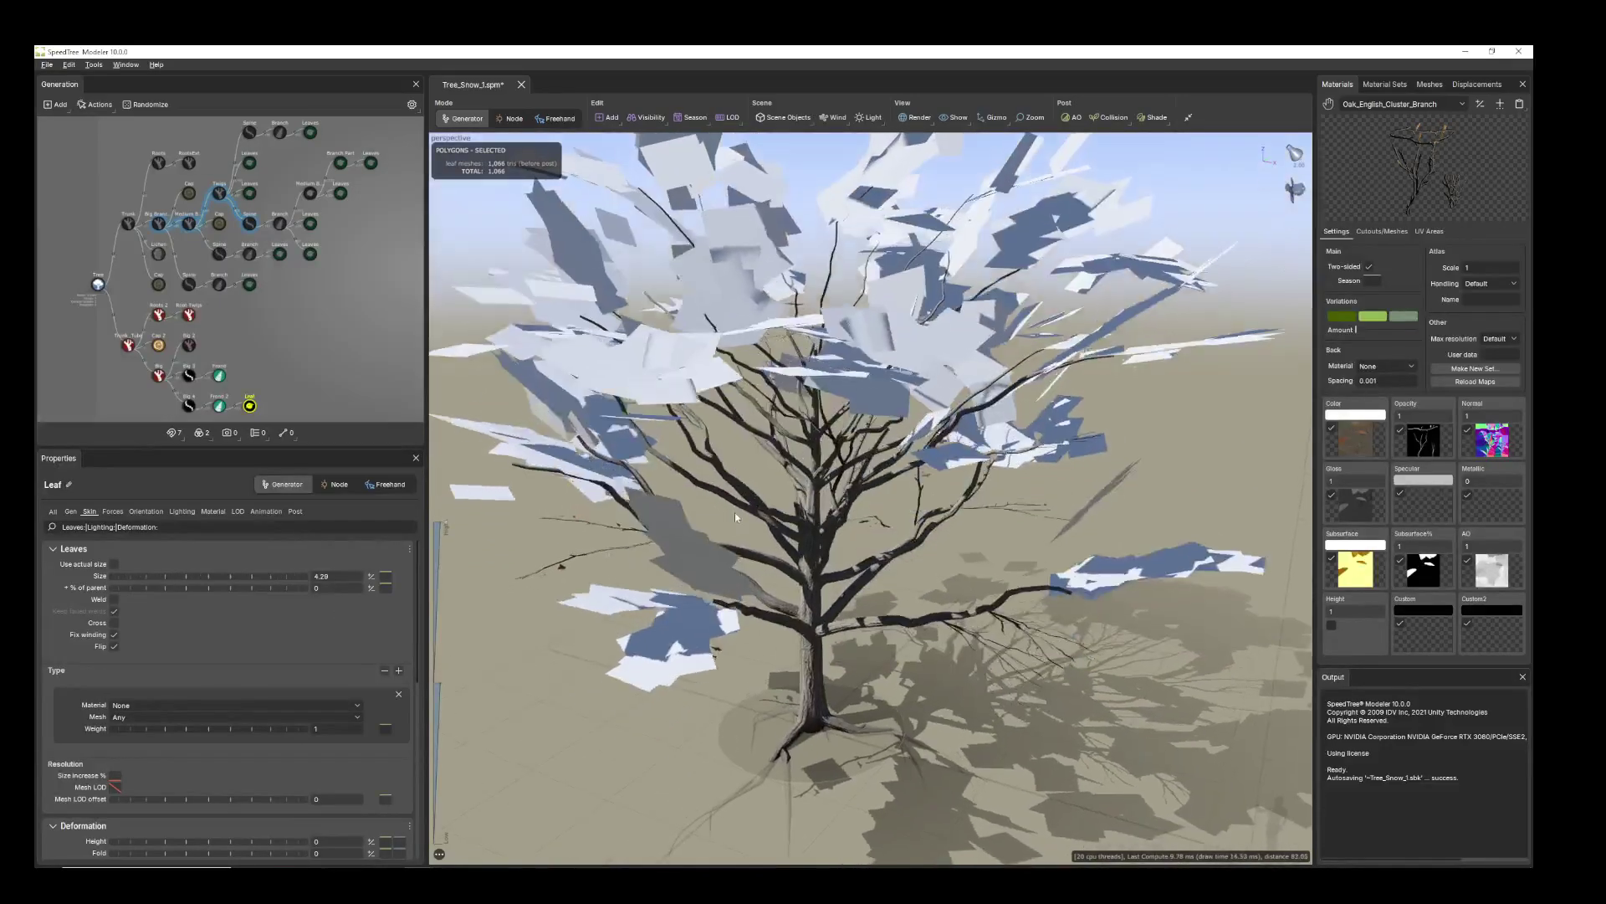
{"action": "left_click_drag", "start_coordinate": [143, 577], "coordinate": [209, 584]}
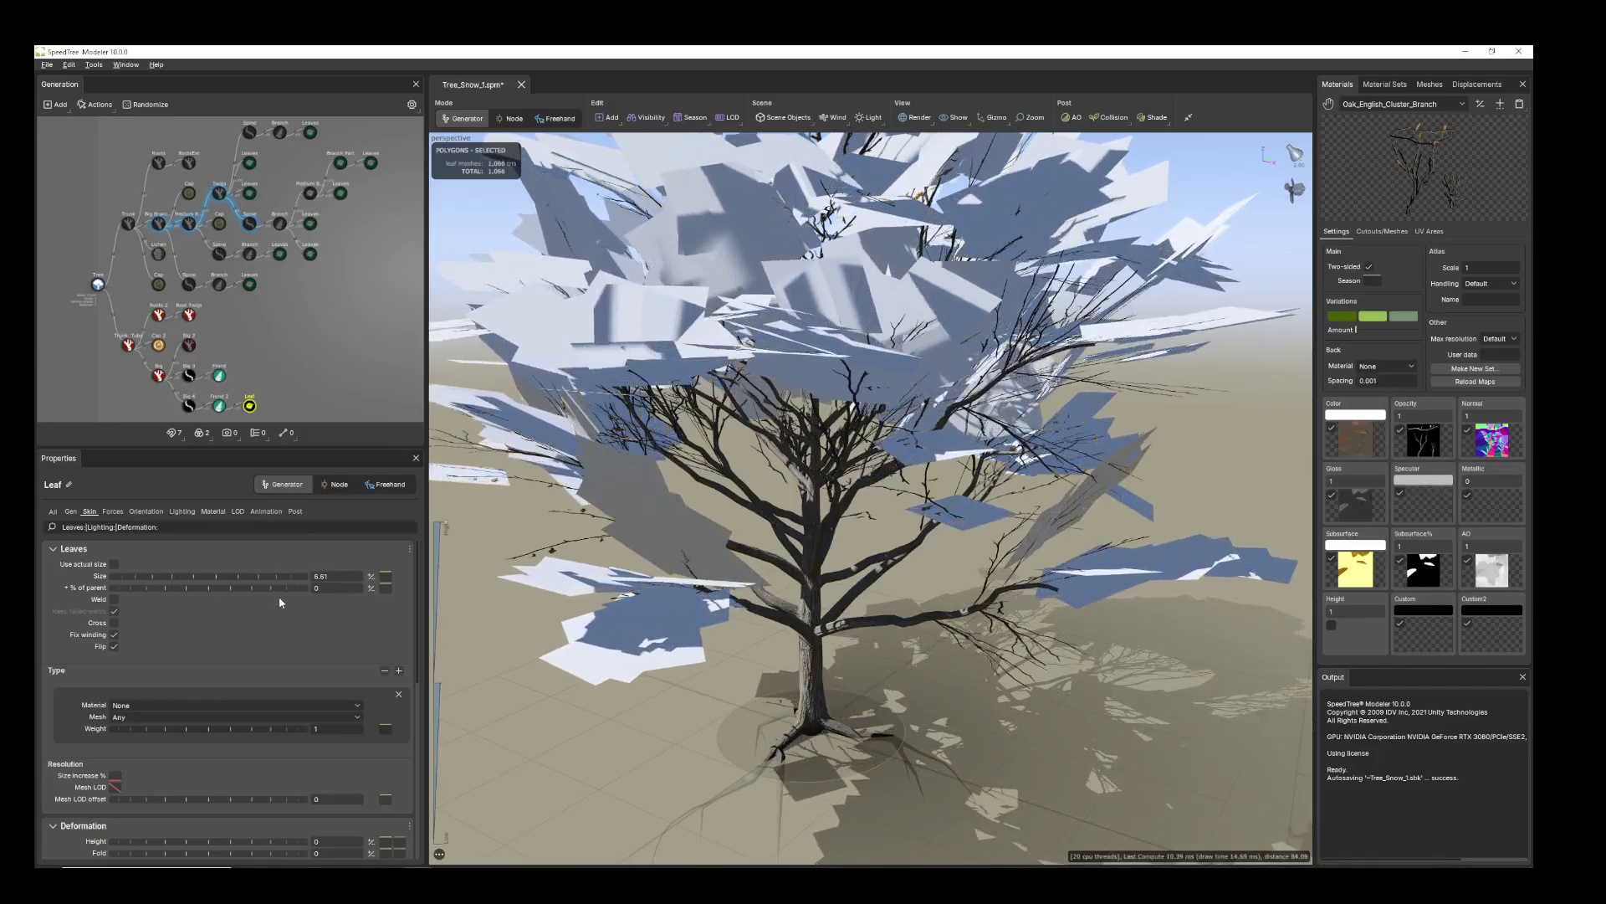
{"action": "left_click_drag", "start_coordinate": [775, 549], "coordinate": [670, 493]}
{"action": "scroll", "coordinate": [776, 635], "scroll_direction": "down", "scroll_amount": 2}
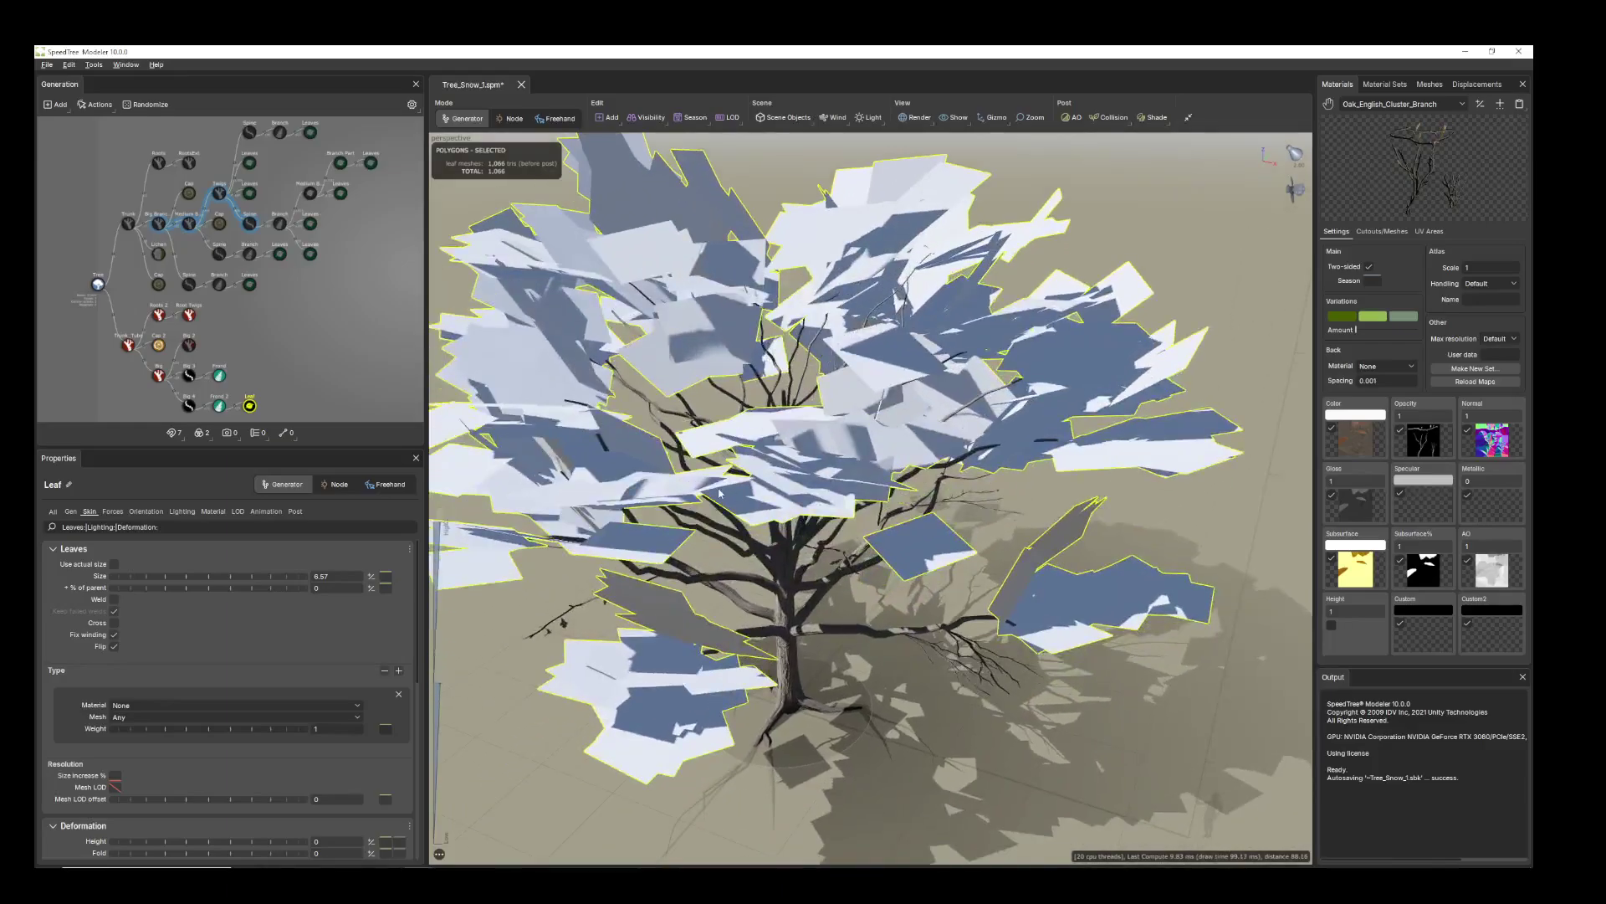
- Assign the Oak_English_Cluster_Leaf_Summer material to the Leaf generator
{"action": "left_click", "coordinate": [213, 511]}
{"action": "left_click", "coordinate": [358, 605]}
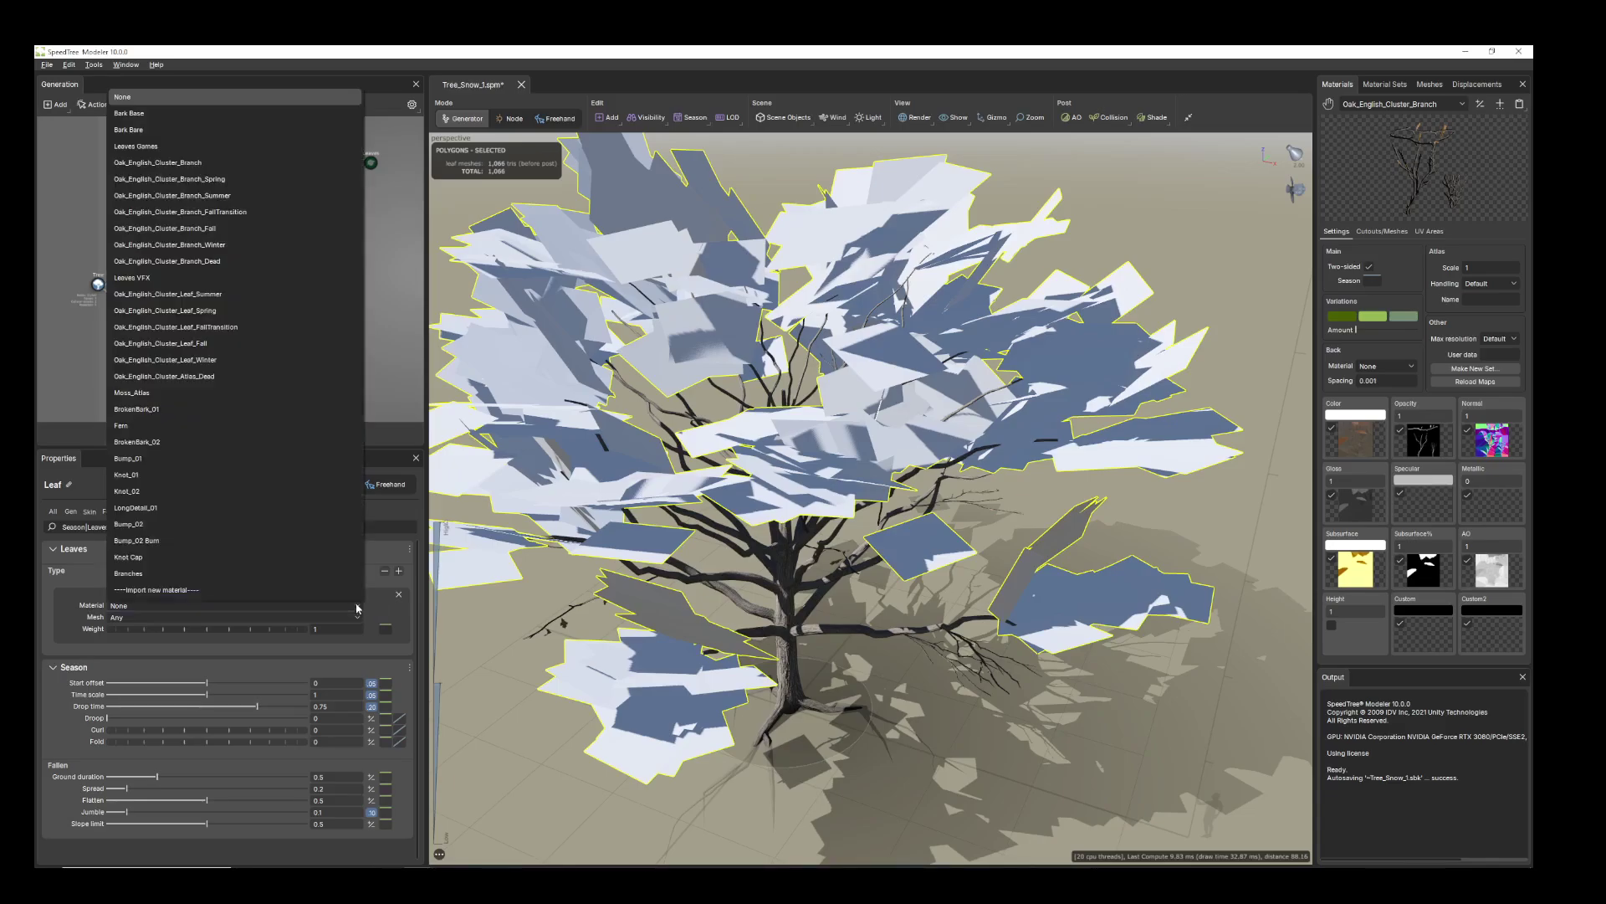
{"action": "left_click", "coordinate": [187, 295]}
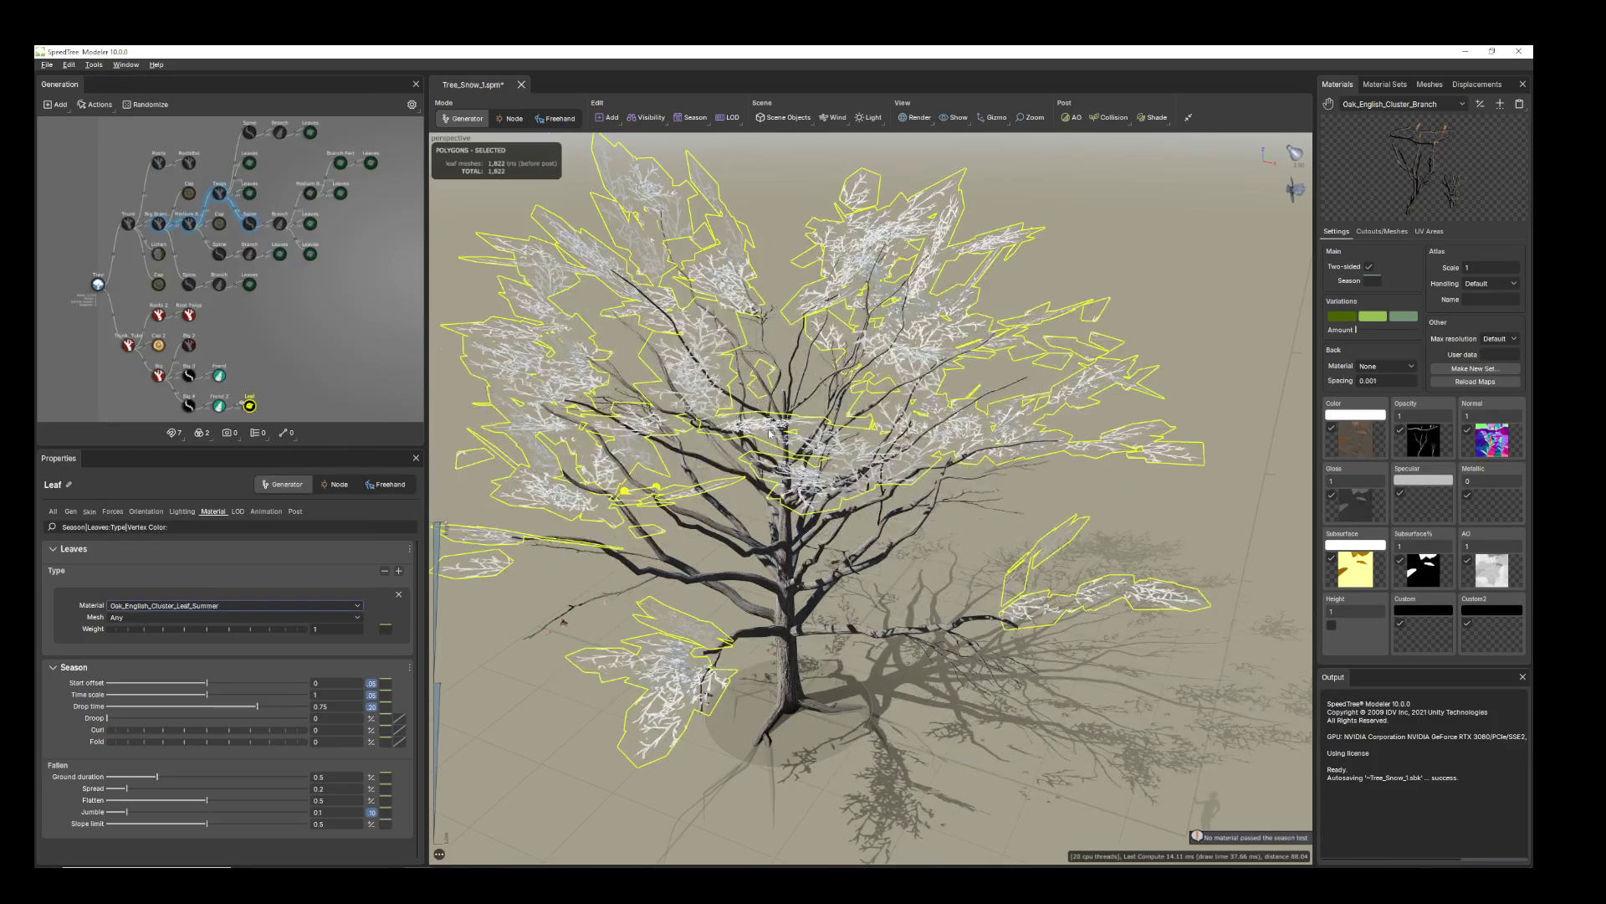
{"action": "left_click_drag", "start_coordinate": [769, 434], "coordinate": [665, 452]}
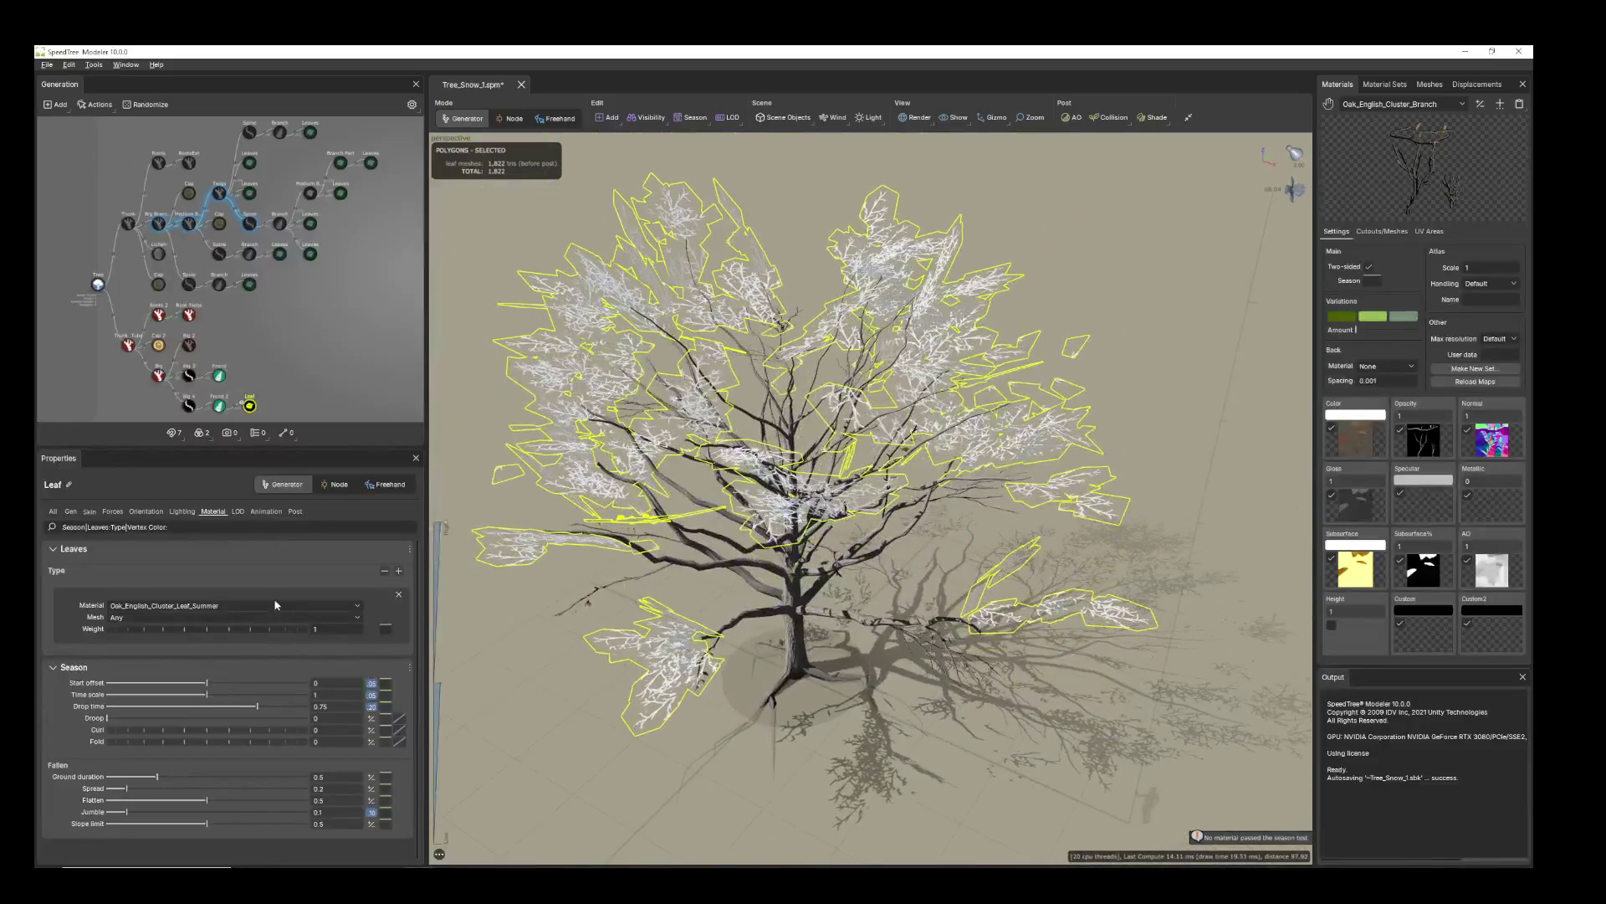
- Try the Oak_English_Cluster_Leaf_Spring and Oak_English_Cluster_Leaf_Winter materials on the Leaf generator
{"action": "left_click", "coordinate": [359, 606]}
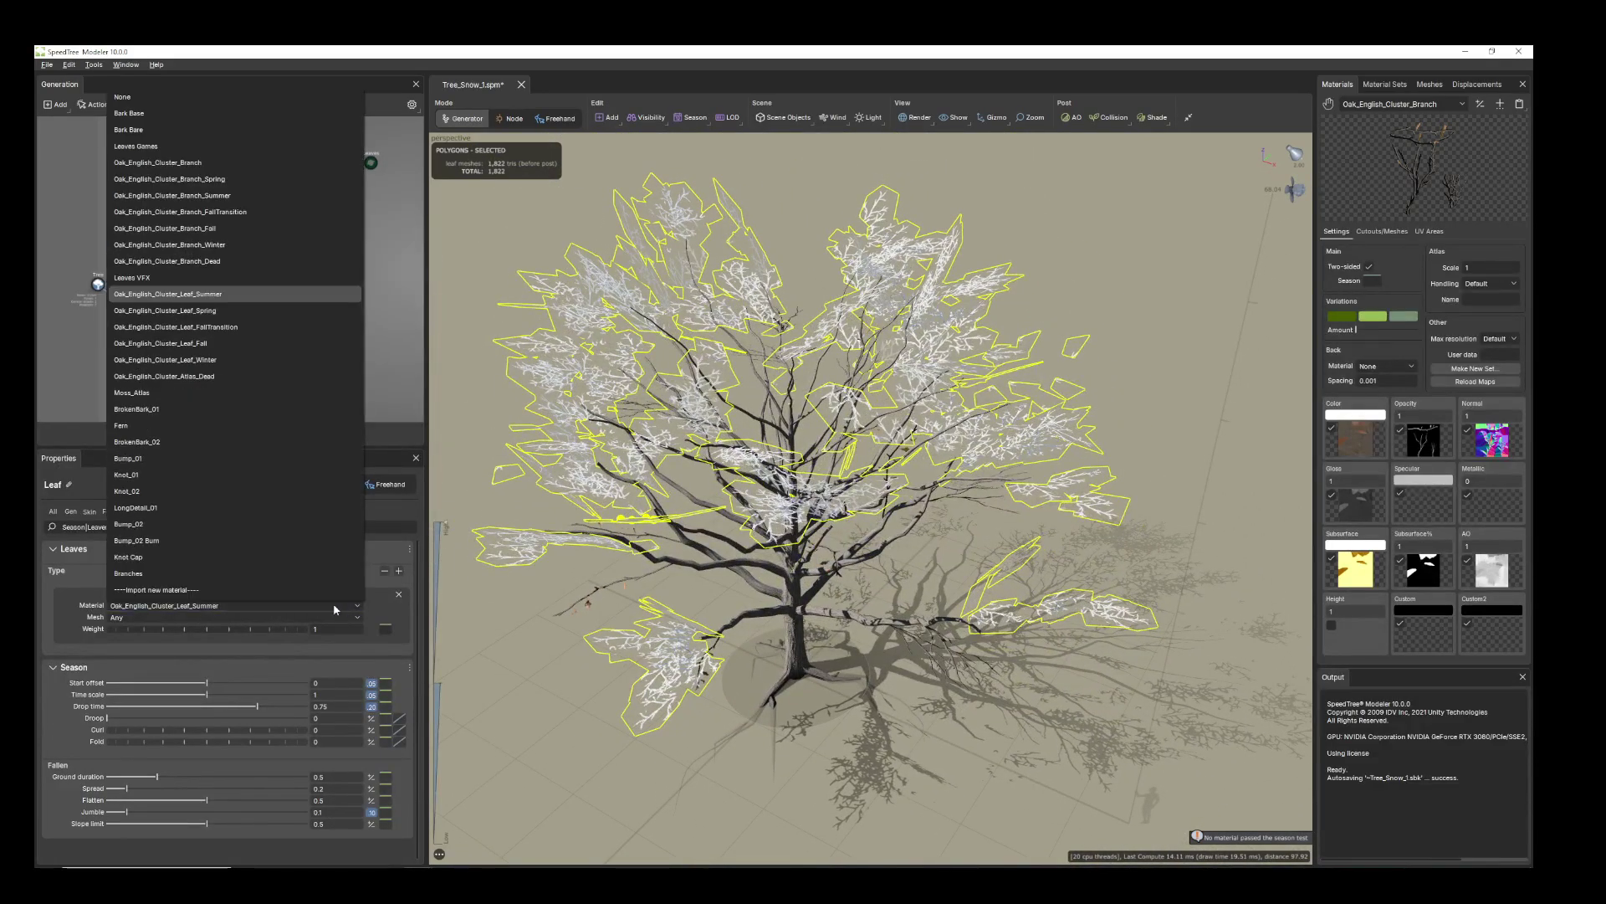
{"action": "left_click", "coordinate": [183, 311]}
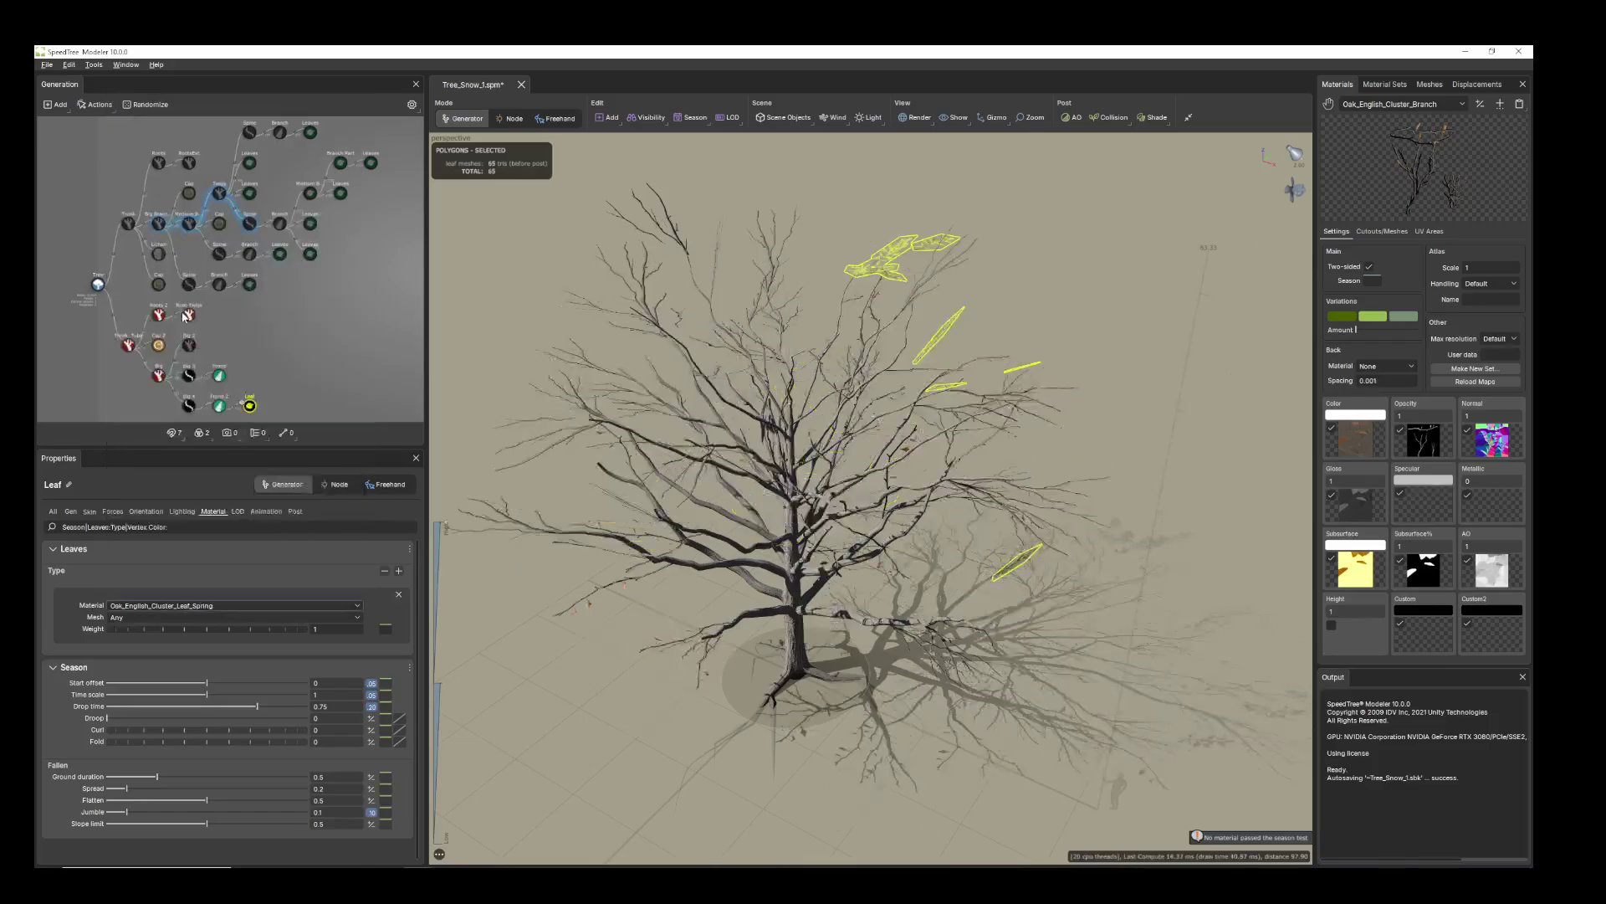
{"action": "left_click", "coordinate": [358, 607]}
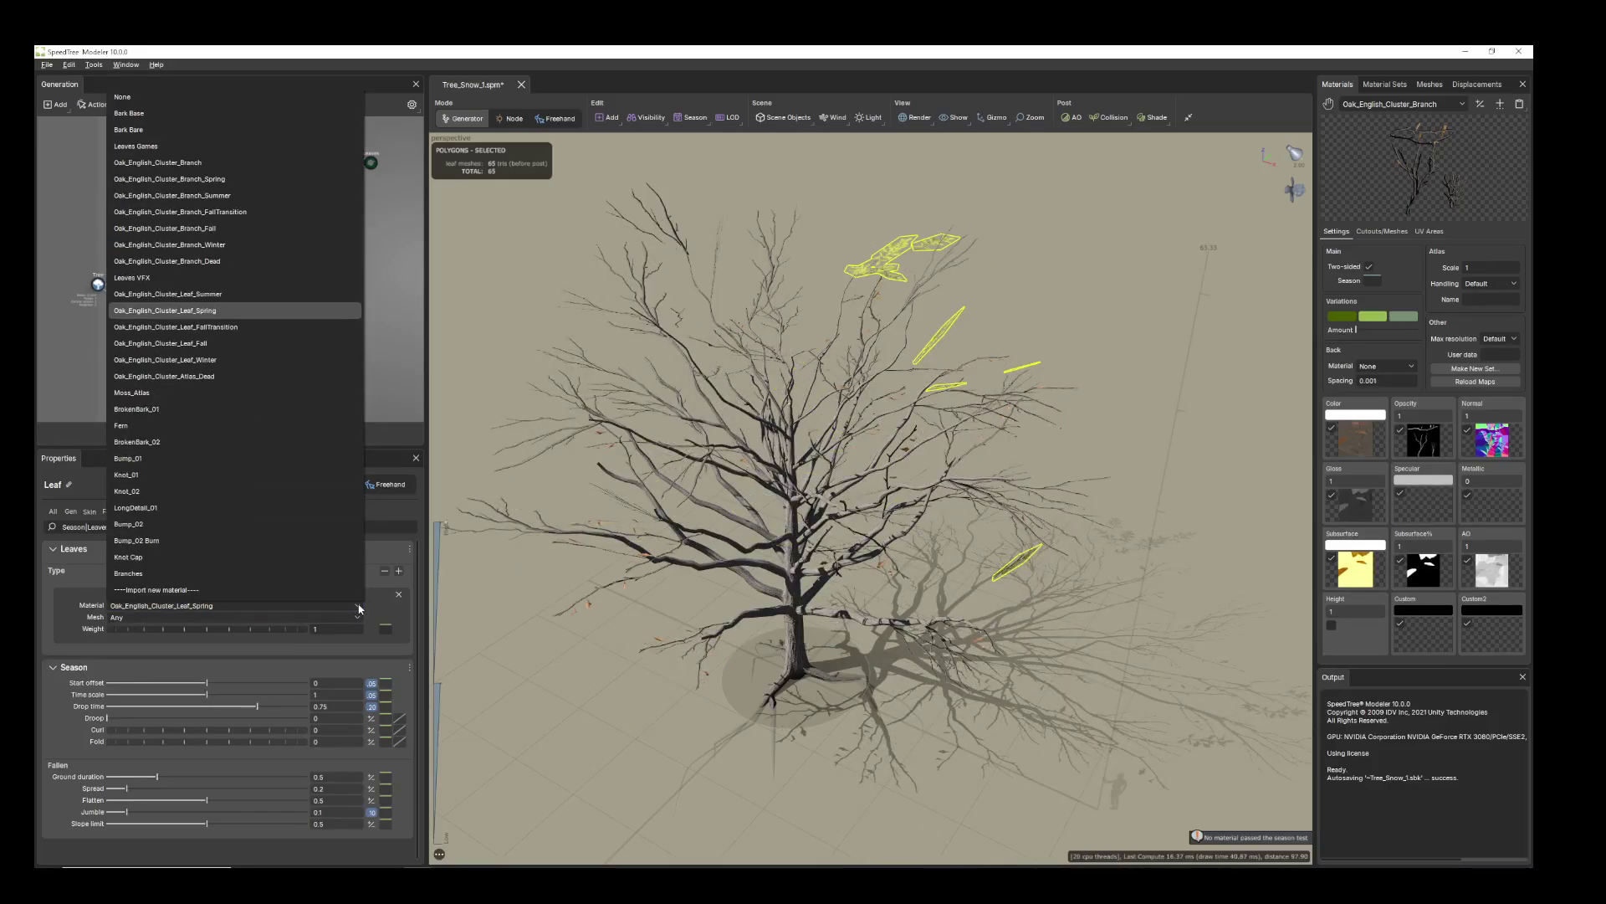
{"action": "left_click", "coordinate": [193, 361]}
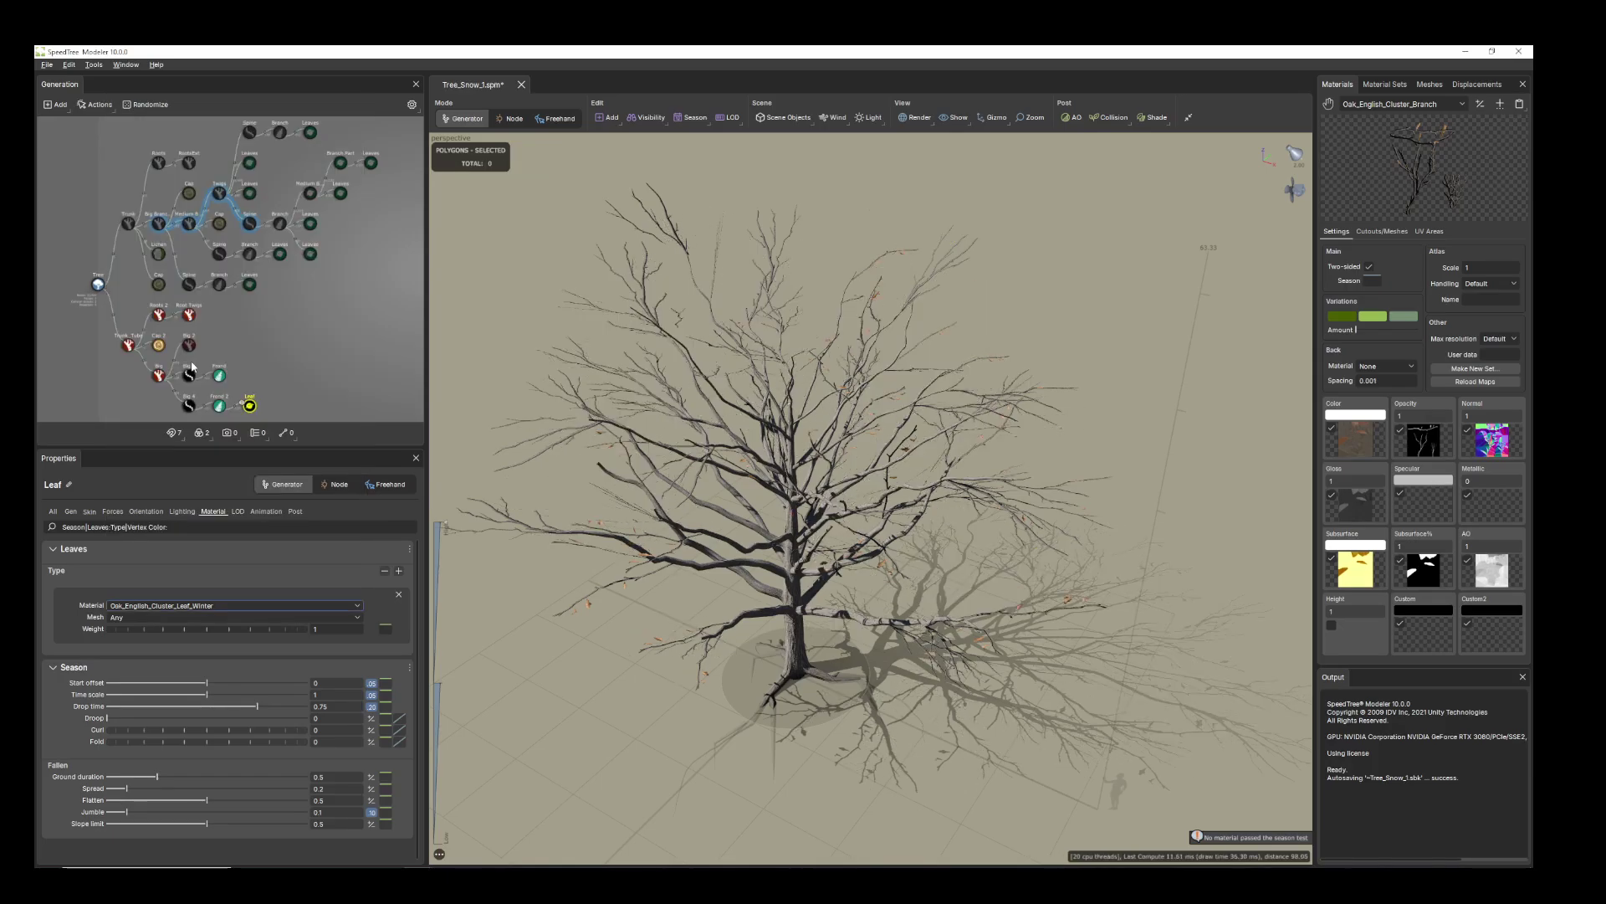
- Try the Oak_English_Cluster_Branch_Summer and Oak_English_Cluster_Branch_Fall materials on the Leaf generator
{"action": "left_click", "coordinate": [358, 606]}
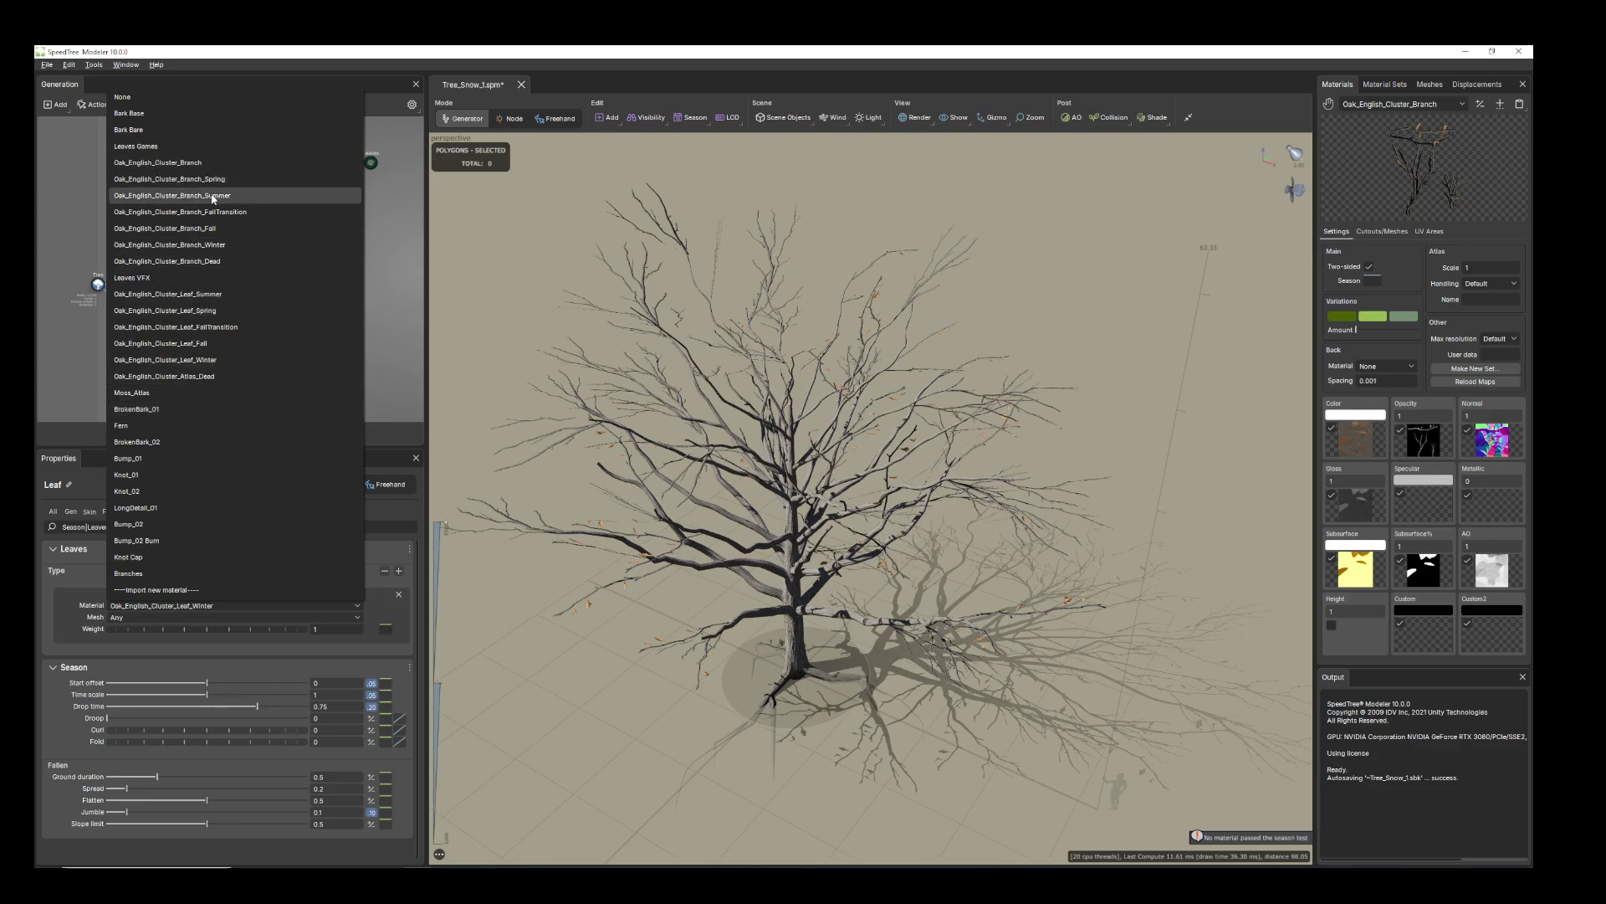
{"action": "left_click", "coordinate": [213, 195]}
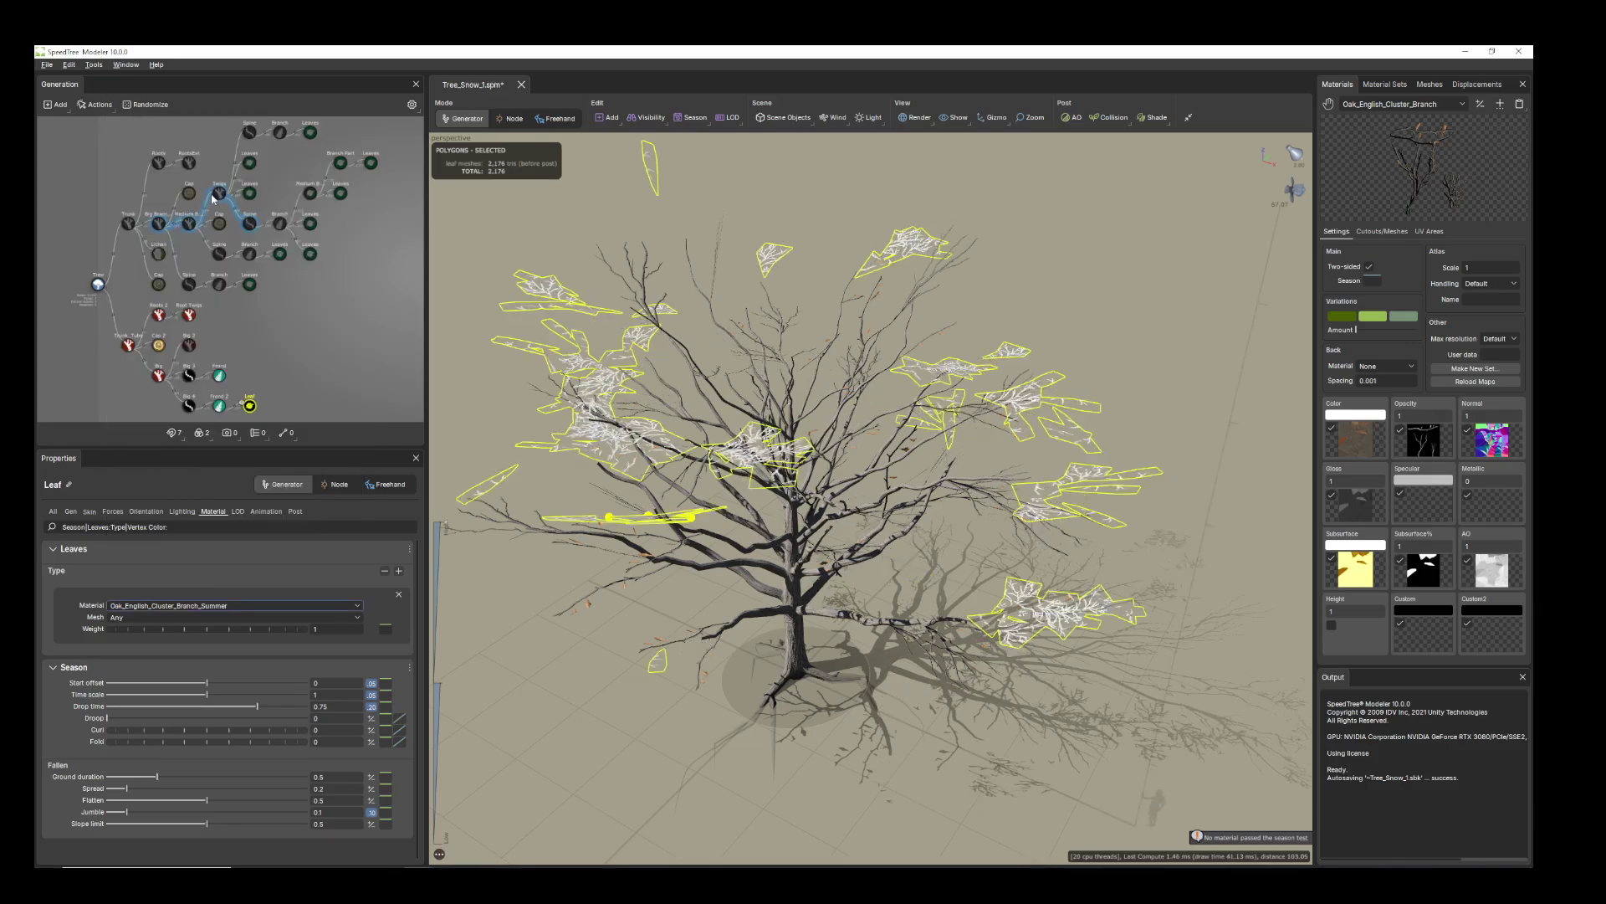
{"action": "left_click", "coordinate": [216, 605]}
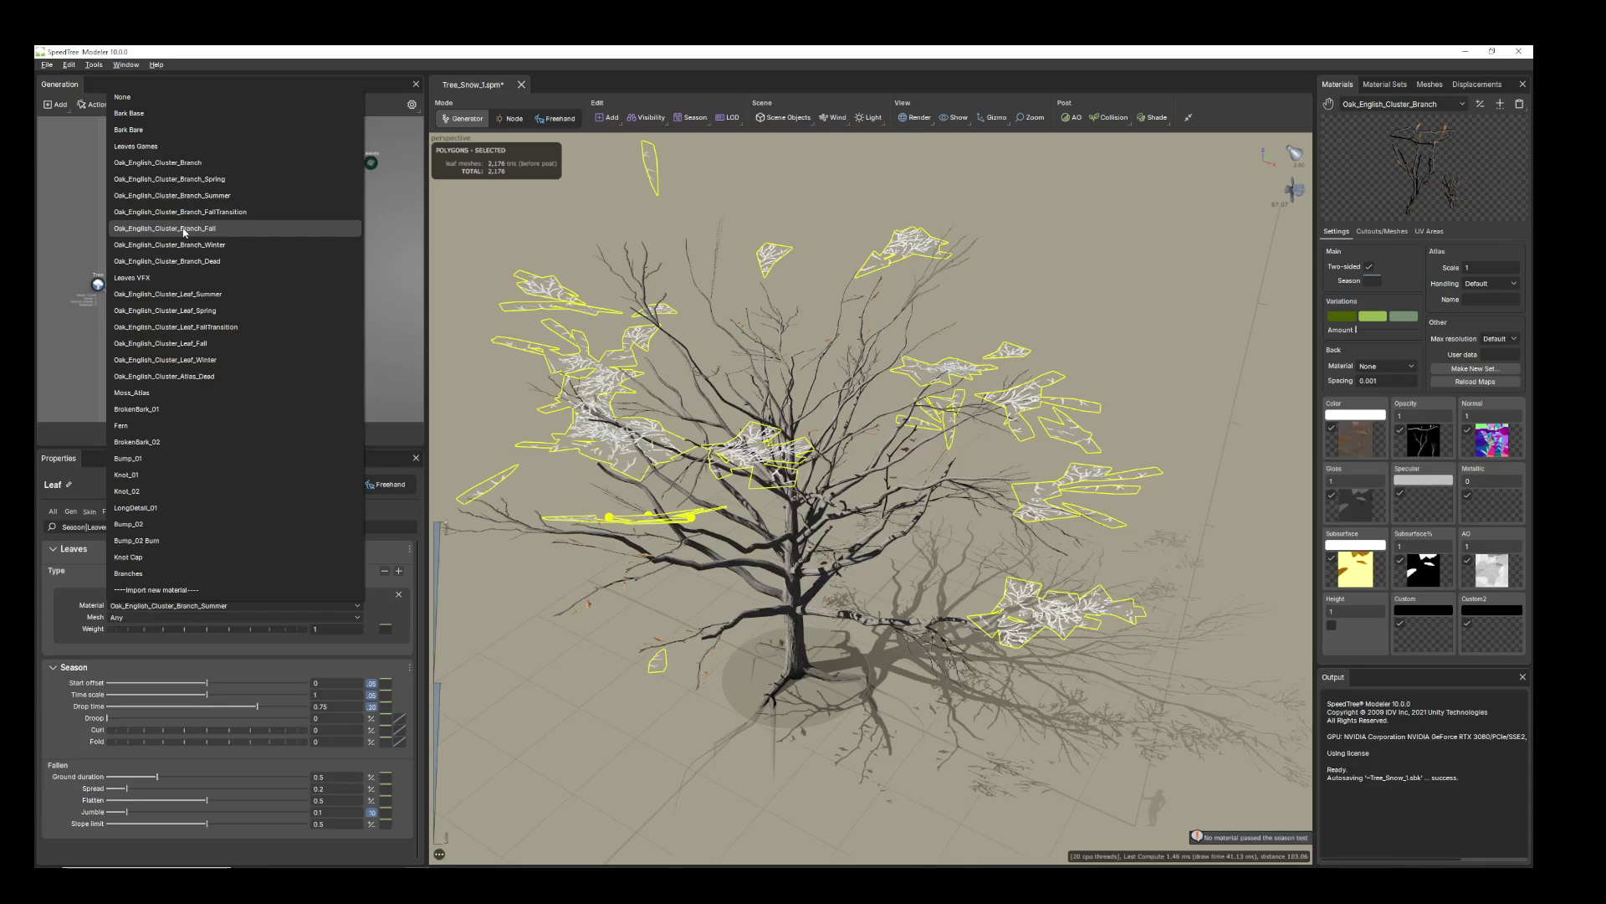
{"action": "left_click", "coordinate": [185, 228]}
{"action": "left_click_drag", "start_coordinate": [704, 604], "coordinate": [766, 599]}
{"action": "left_click", "coordinate": [248, 407]}
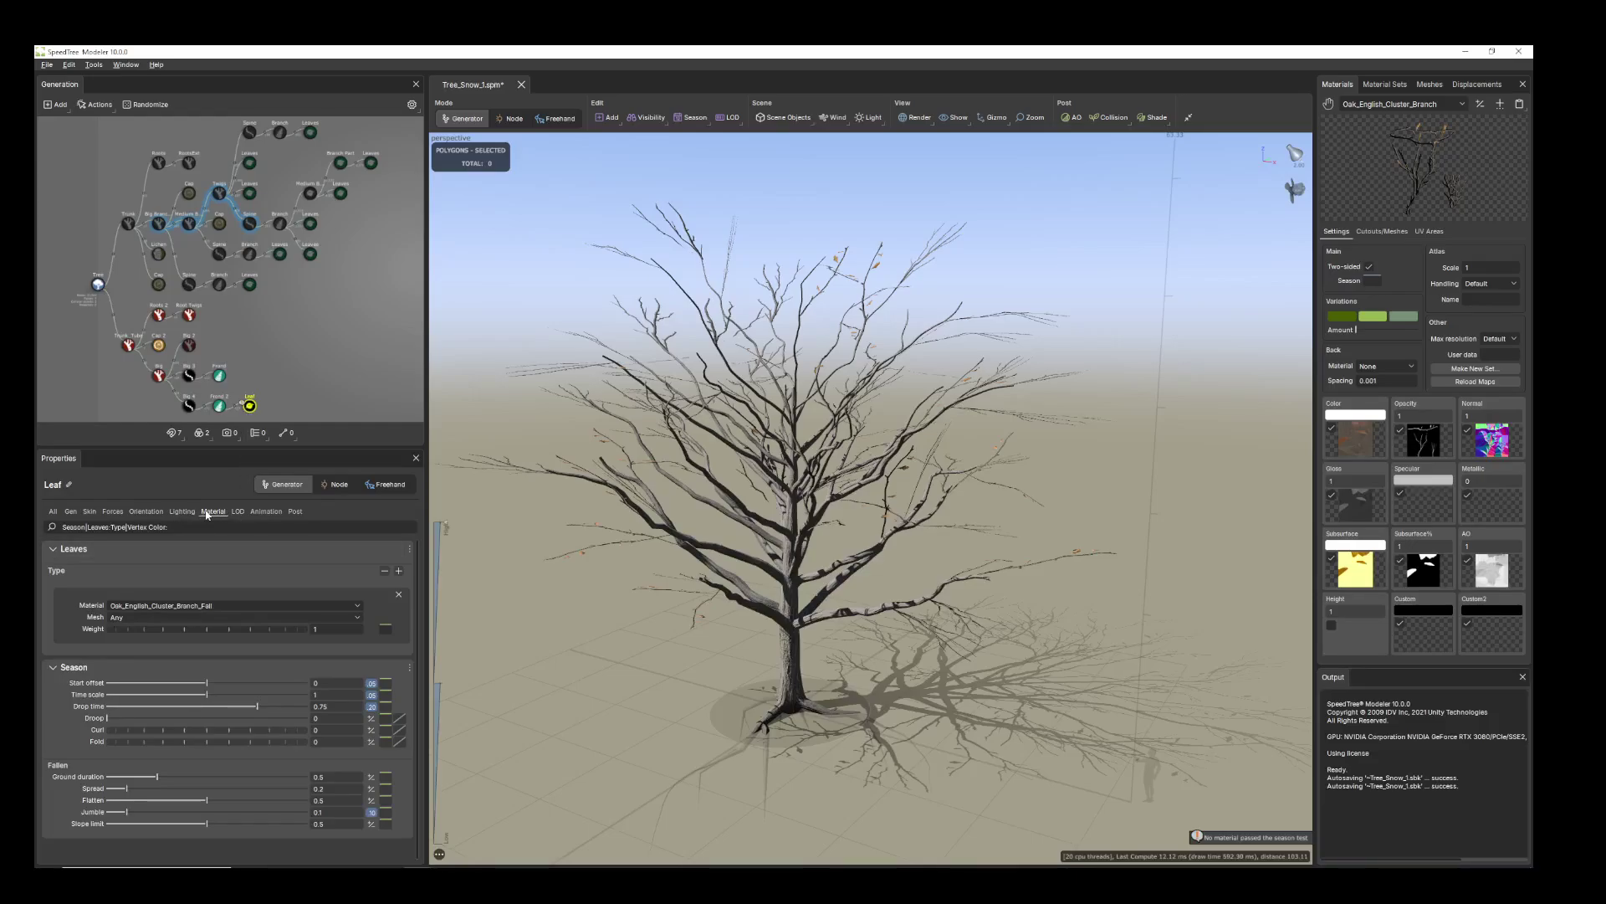
- Switch the Leaf generator's material back to Oak_English_Cluster_Leaf_Summer
{"action": "left_click", "coordinate": [359, 606]}
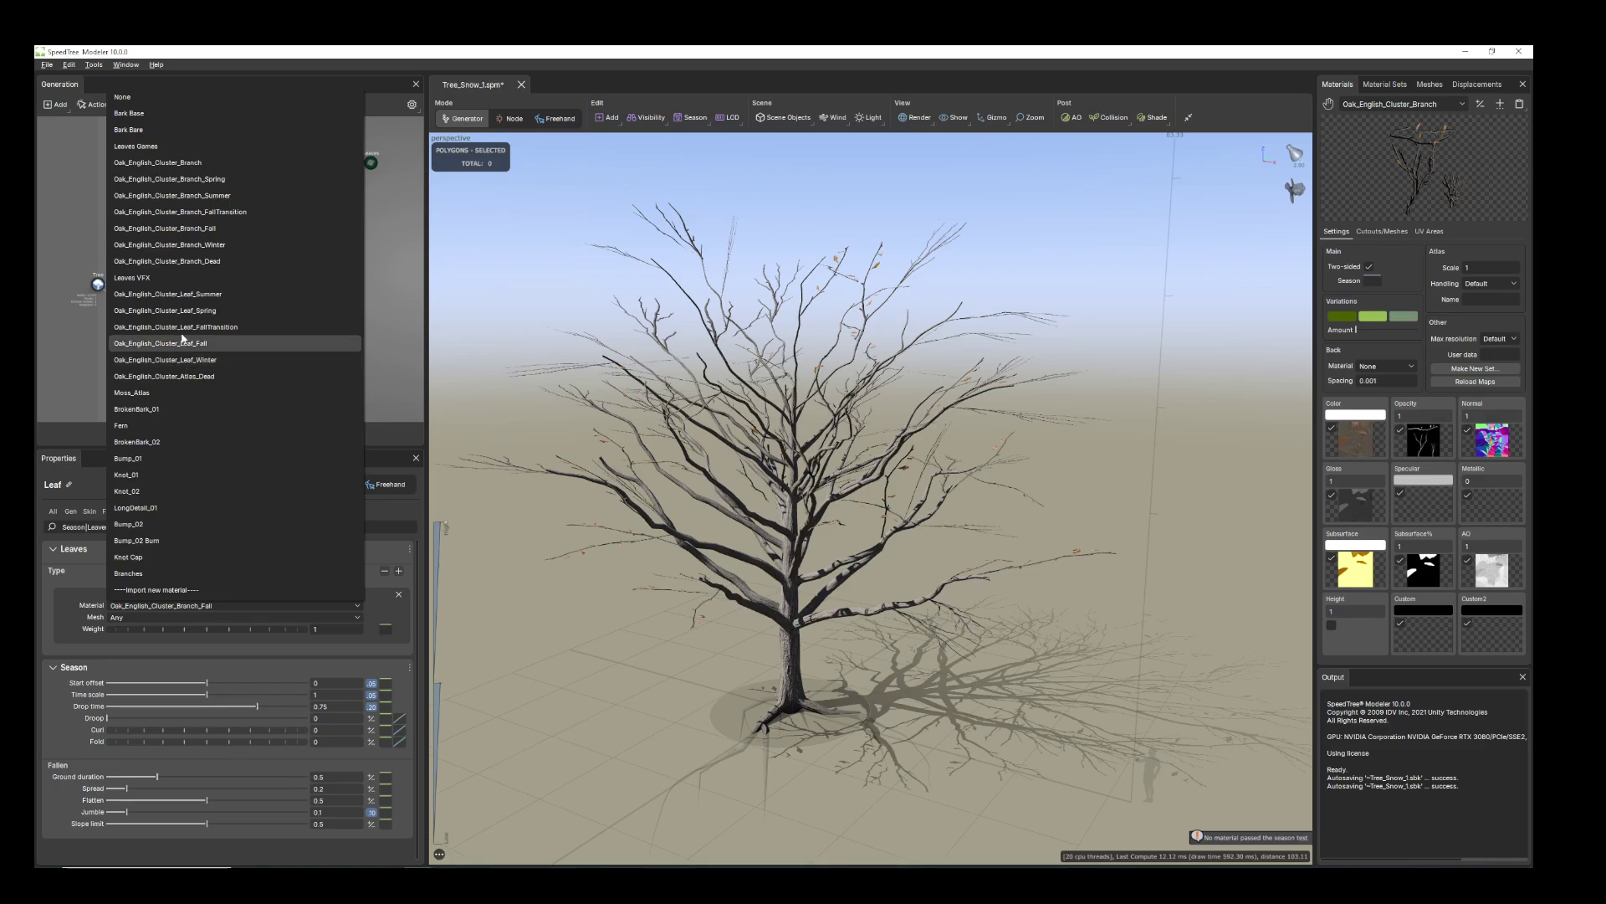
{"action": "left_click", "coordinate": [190, 294]}
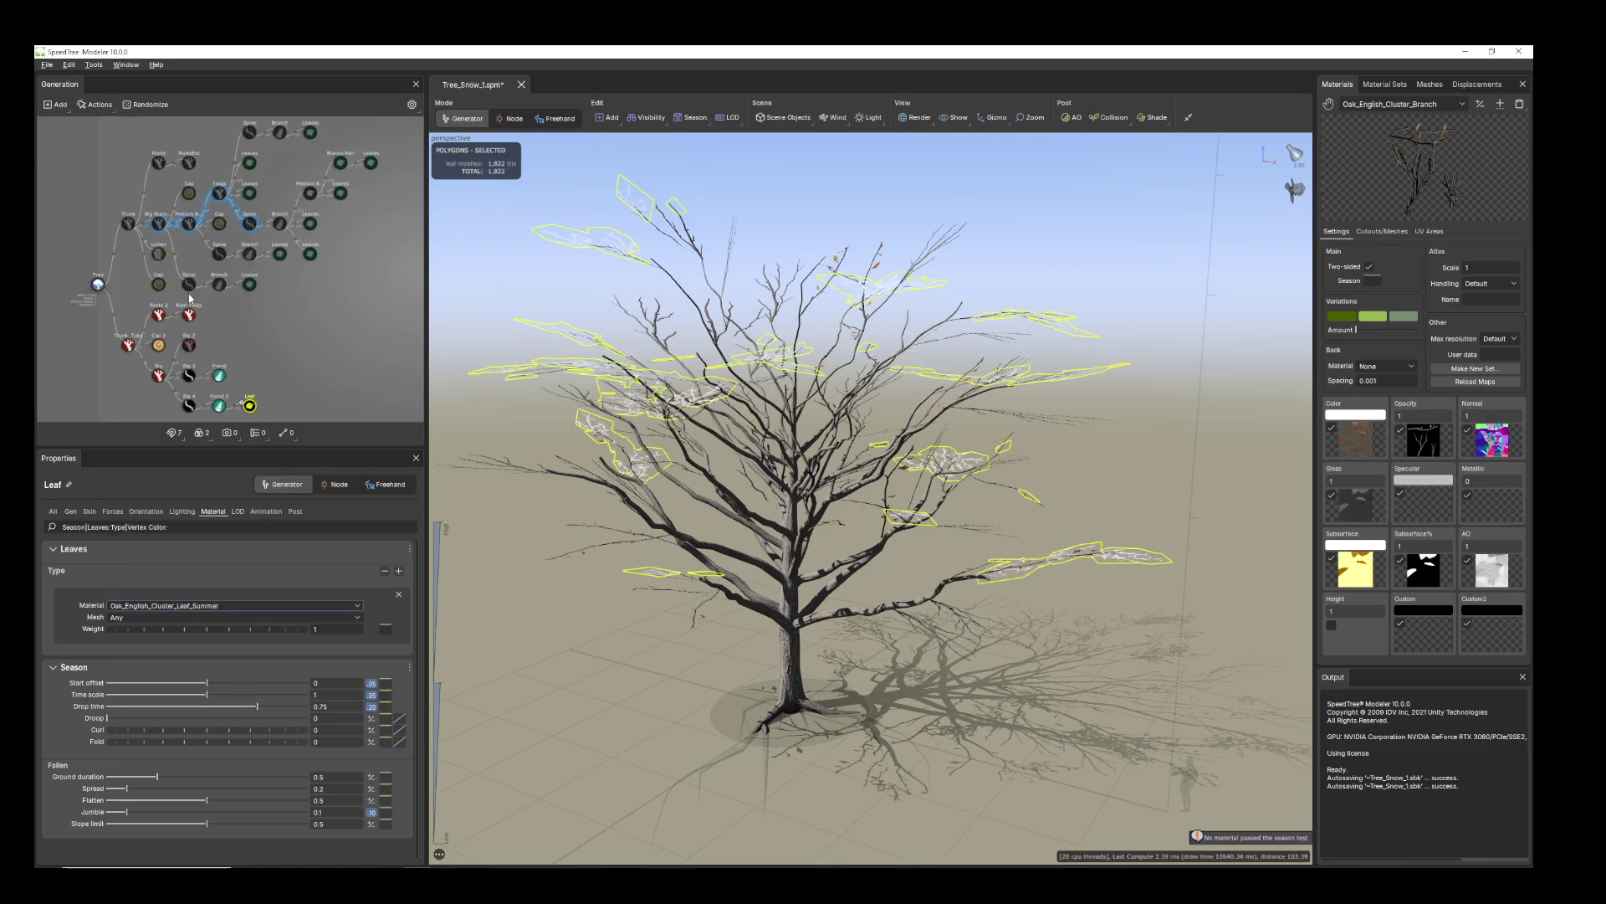
{"action": "left_click_drag", "start_coordinate": [906, 583], "coordinate": [752, 556]}
{"action": "middle_click_drag", "start_coordinate": [752, 556], "coordinate": [810, 538]}
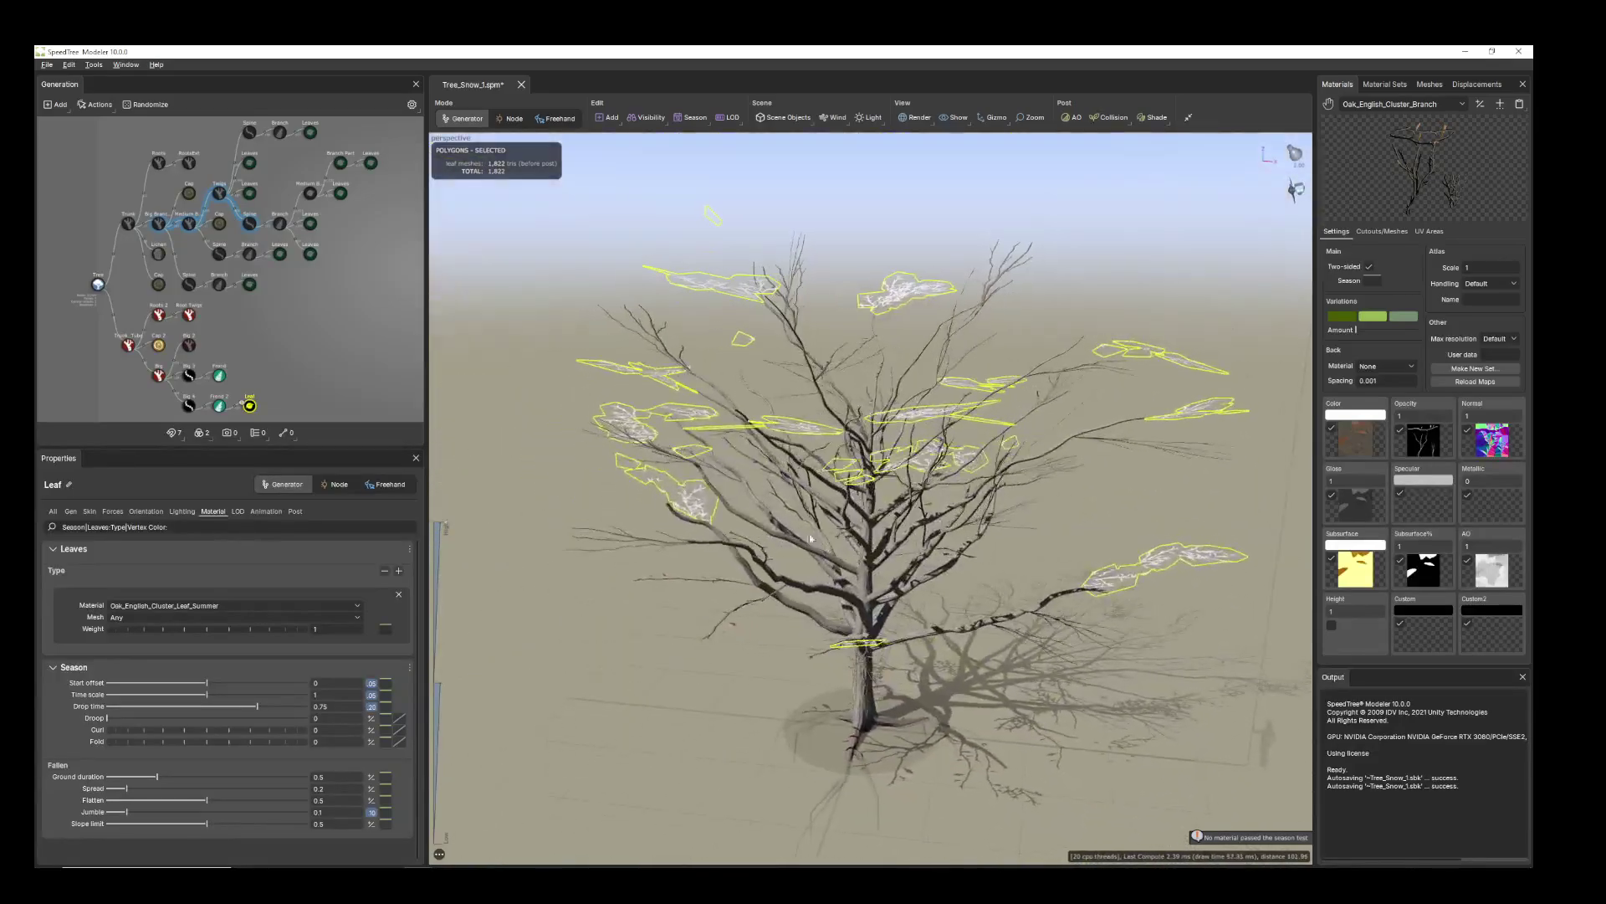
- Increase the Leaf generator's leaf size to about 14.14 so the snowy clusters cover the crown
{"action": "left_click", "coordinate": [71, 511]}
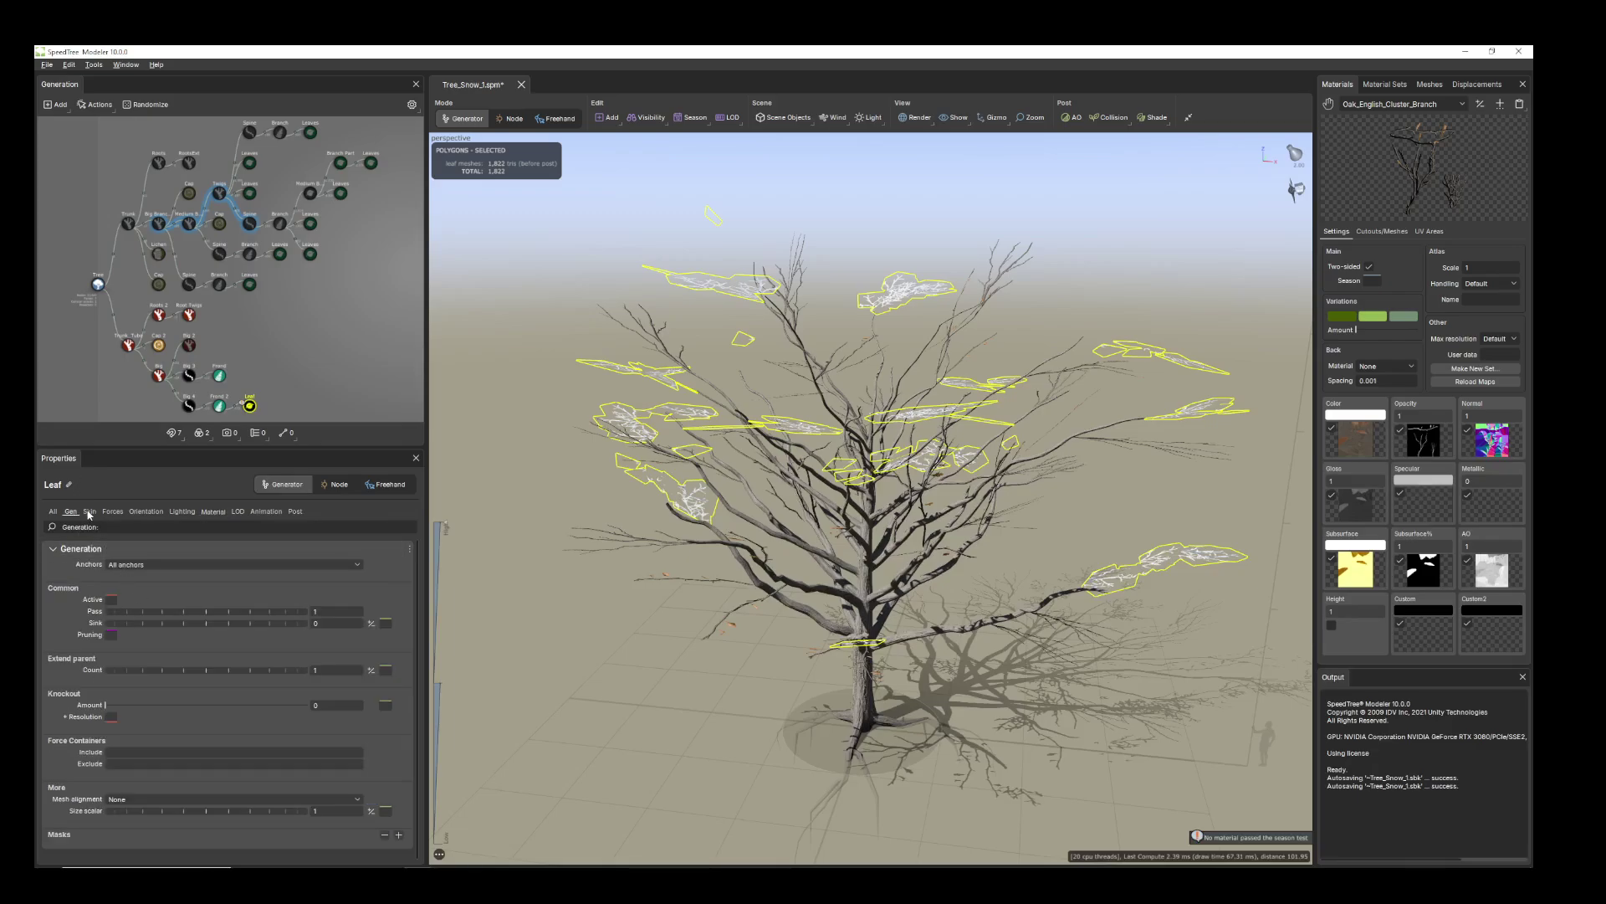
{"action": "left_click", "coordinate": [89, 511]}
{"action": "left_click_drag", "start_coordinate": [132, 577], "coordinate": [513, 610]}
{"action": "left_click_drag", "start_coordinate": [736, 669], "coordinate": [911, 638]}
{"action": "scroll", "coordinate": [910, 638], "scroll_direction": "down", "scroll_amount": 3}
{"action": "middle_click_drag", "start_coordinate": [942, 560], "coordinate": [906, 643]}
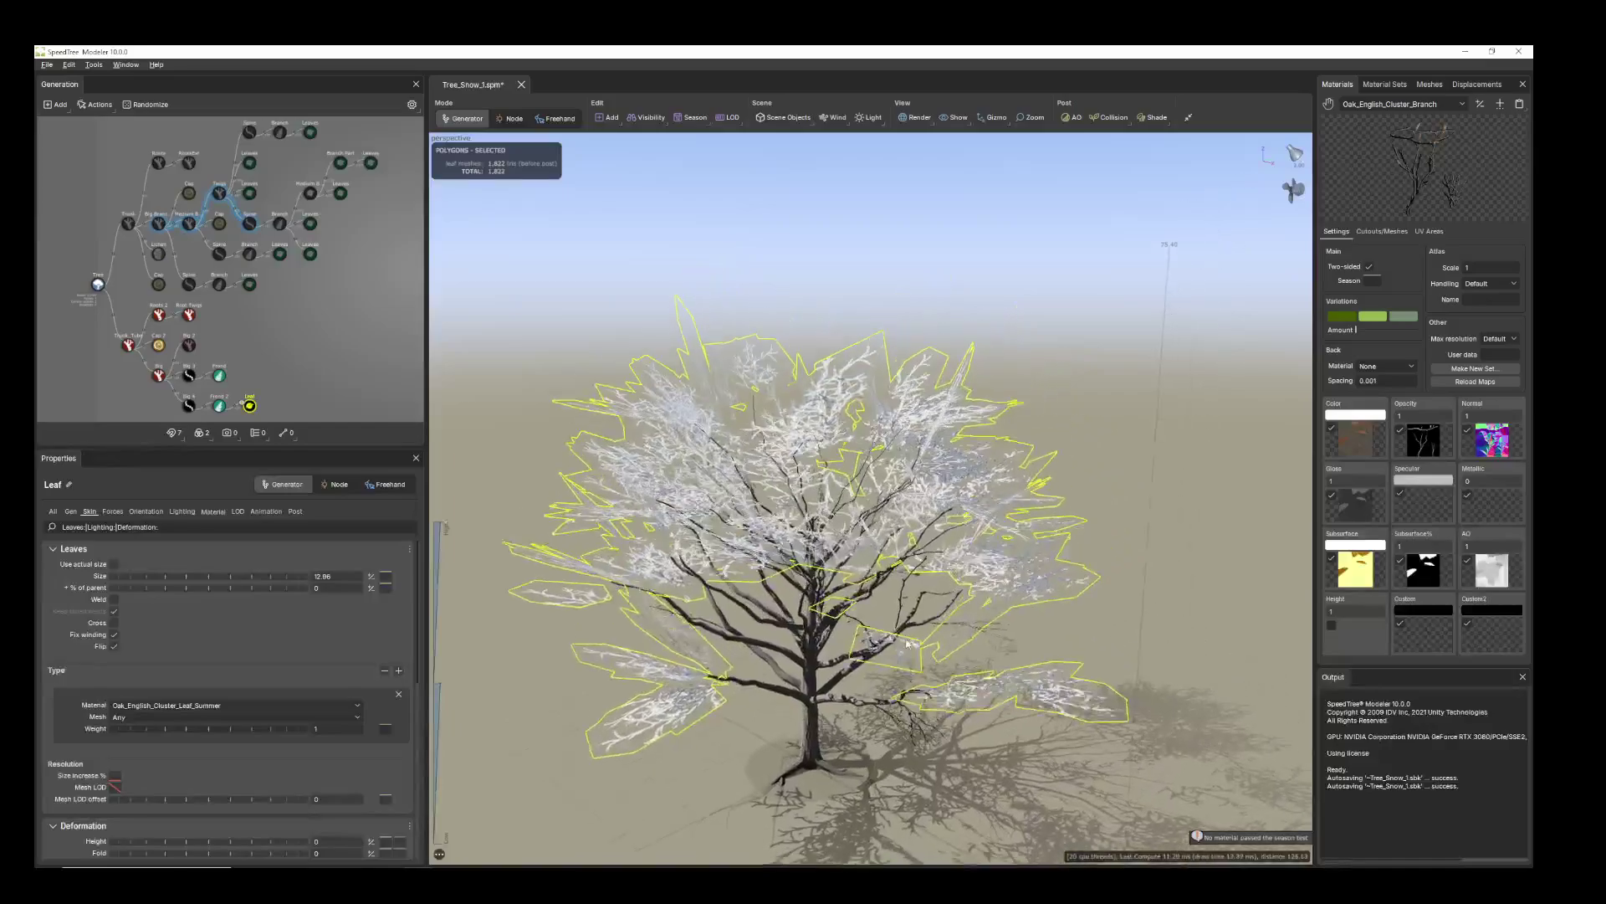
{"action": "left_click_drag", "start_coordinate": [908, 642], "coordinate": [784, 661]}
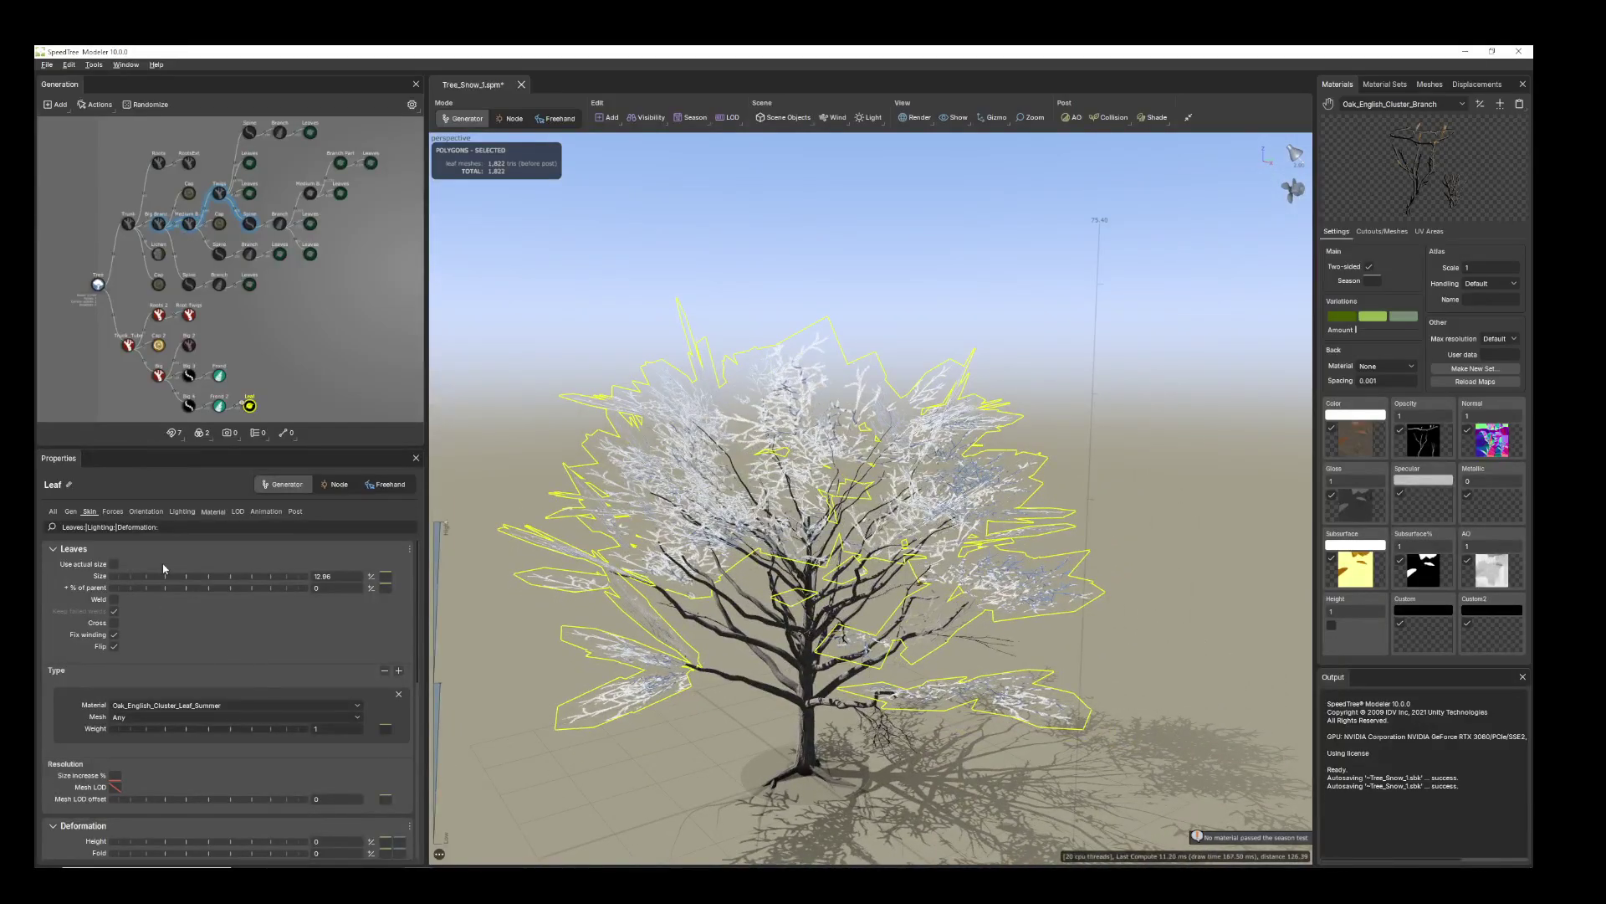
{"action": "scroll", "coordinate": [884, 697], "scroll_direction": "down", "scroll_amount": 1}
{"action": "mouse_move", "coordinate": [885, 697]}
{"action": "middle_mouse_down"}
{"action": "mouse_move", "coordinate": [917, 682]}
{"action": "mouse_move", "coordinate": [895, 674]}
{"action": "middle_mouse_up"}
{"action": "scroll", "coordinate": [917, 683], "scroll_direction": "up", "scroll_amount": 2}
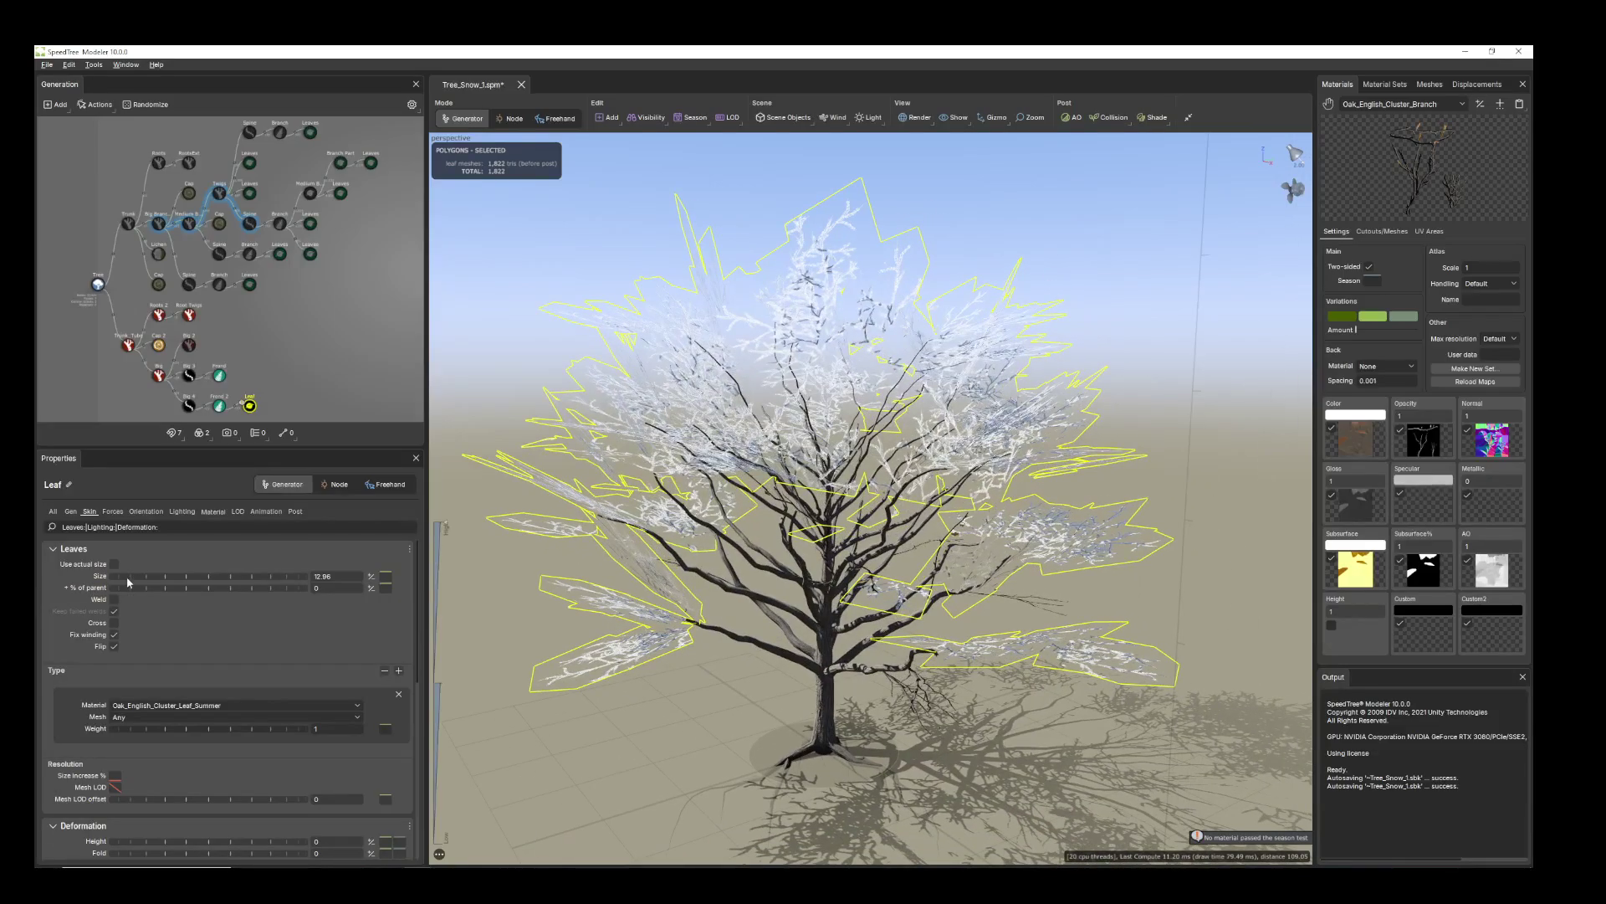
{"action": "left_click_drag", "start_coordinate": [139, 579], "coordinate": [208, 589]}
{"action": "left_click_drag", "start_coordinate": [714, 667], "coordinate": [721, 364]}
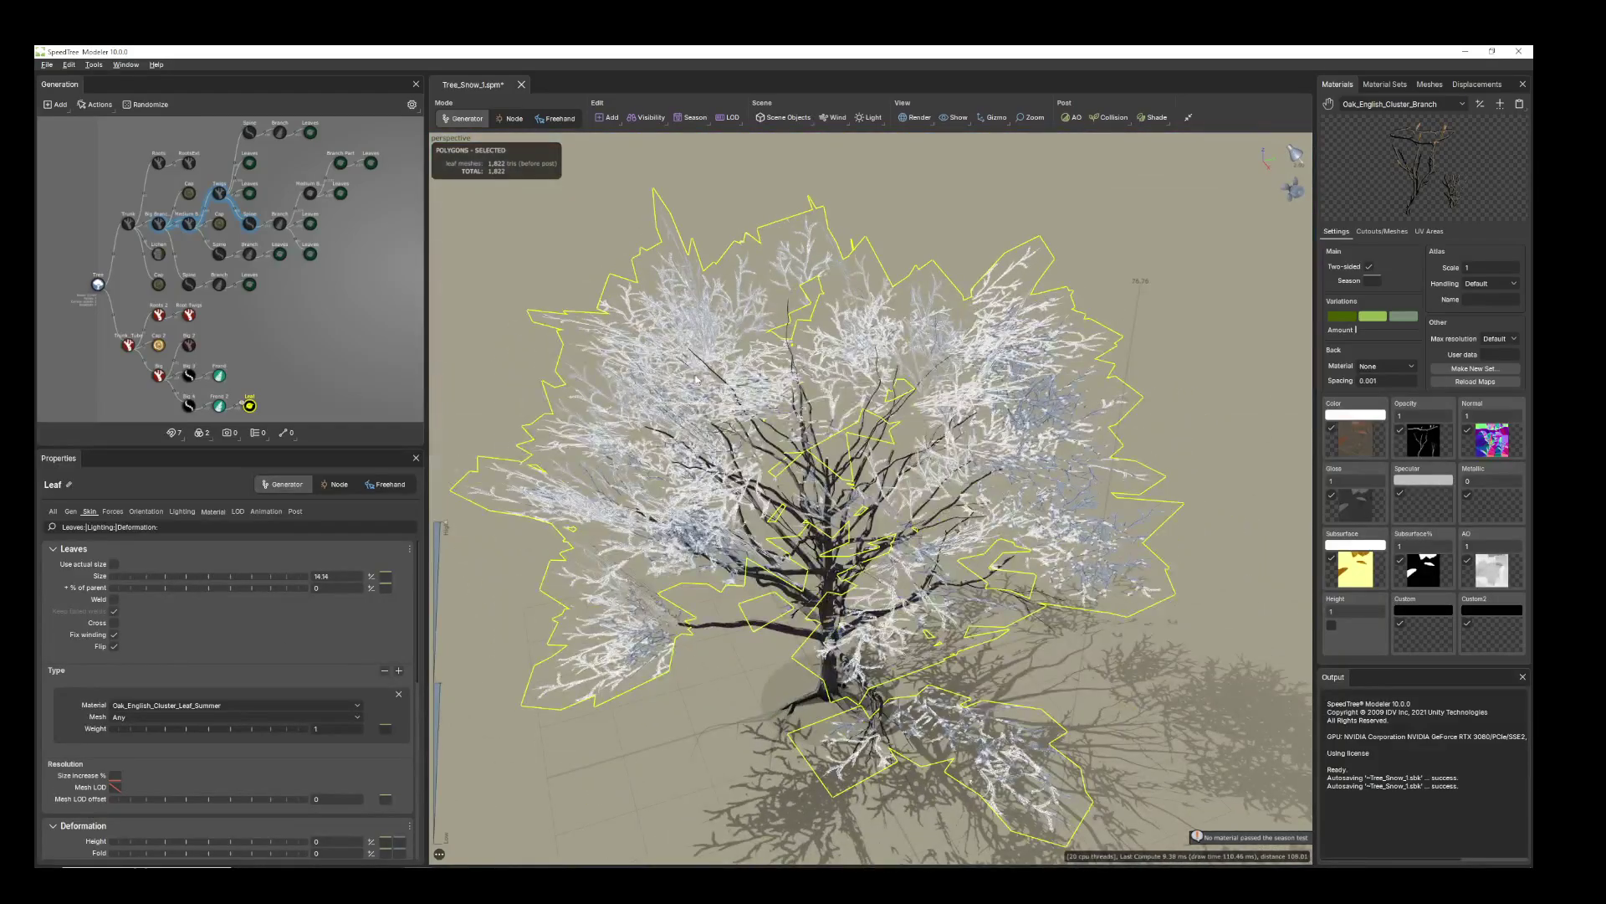
- Examine the color and opacity maps of the Oak_English_Cluster_Leaf_Summer material and look over the snowy crown
{"action": "left_click", "coordinate": [695, 380]}
{"action": "left_click", "coordinate": [1356, 445]}
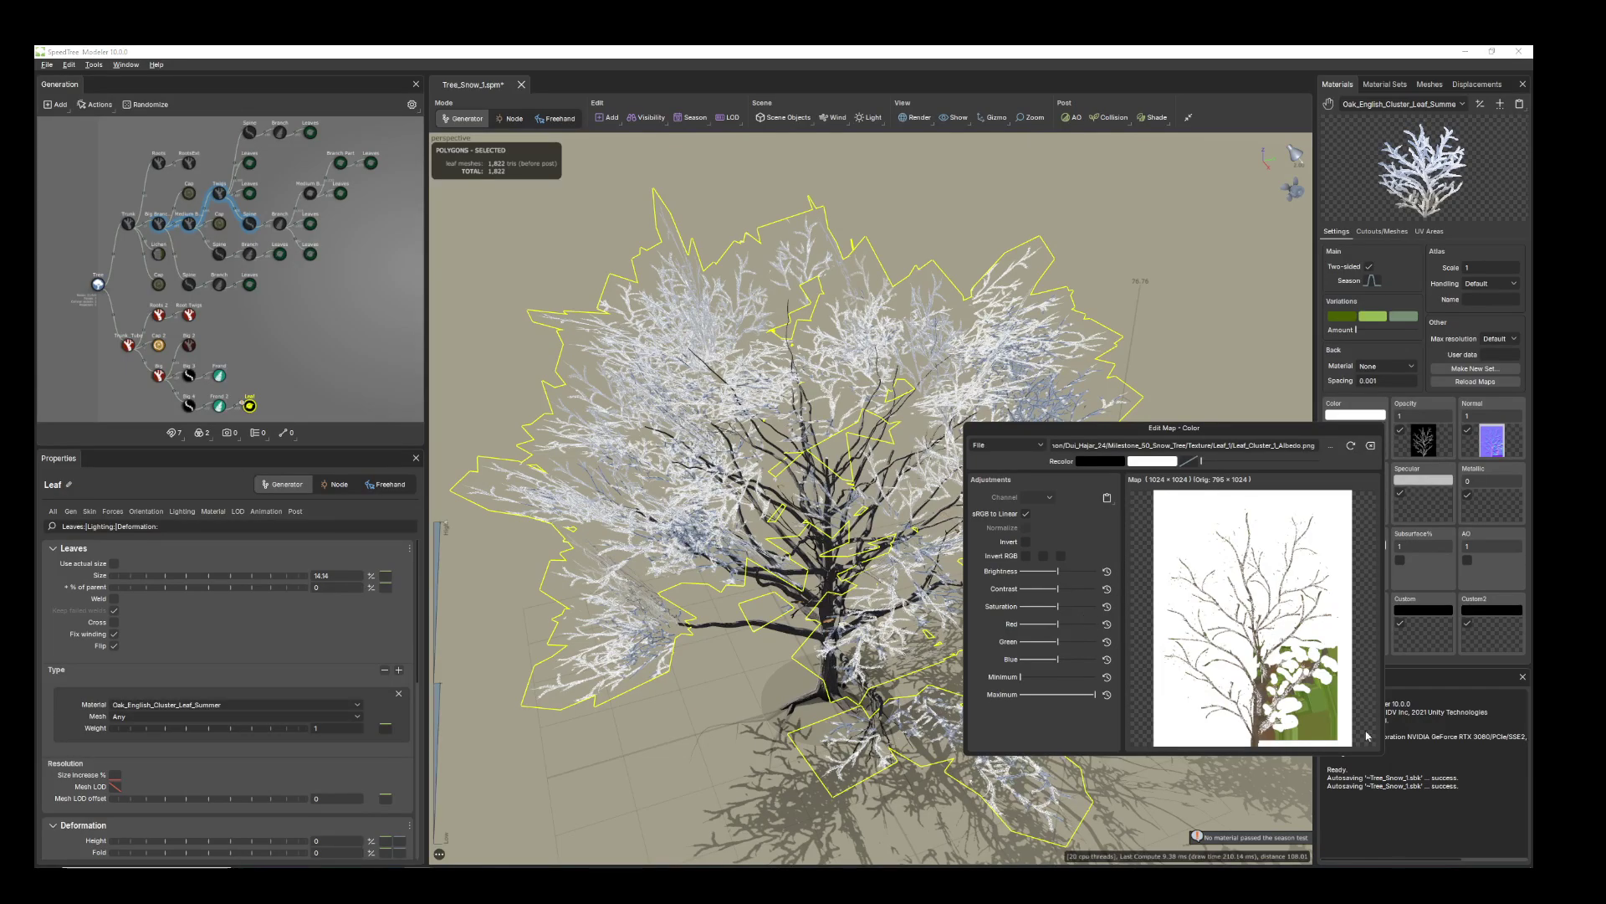
{"action": "left_click", "coordinate": [1447, 451]}
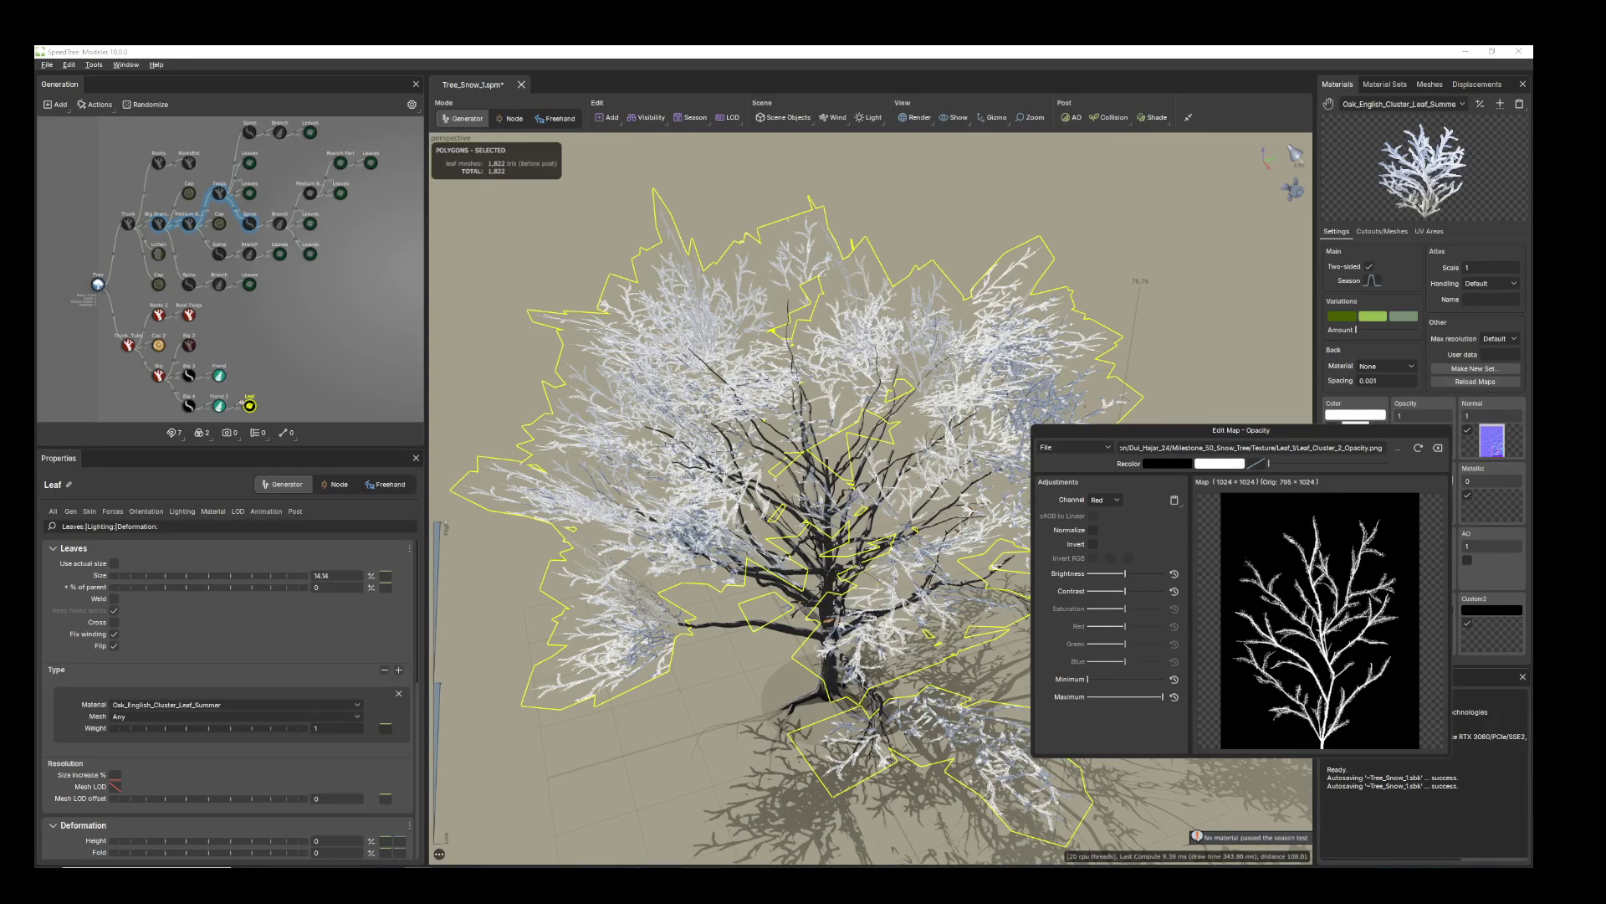
{"action": "left_click", "coordinate": [1186, 284]}
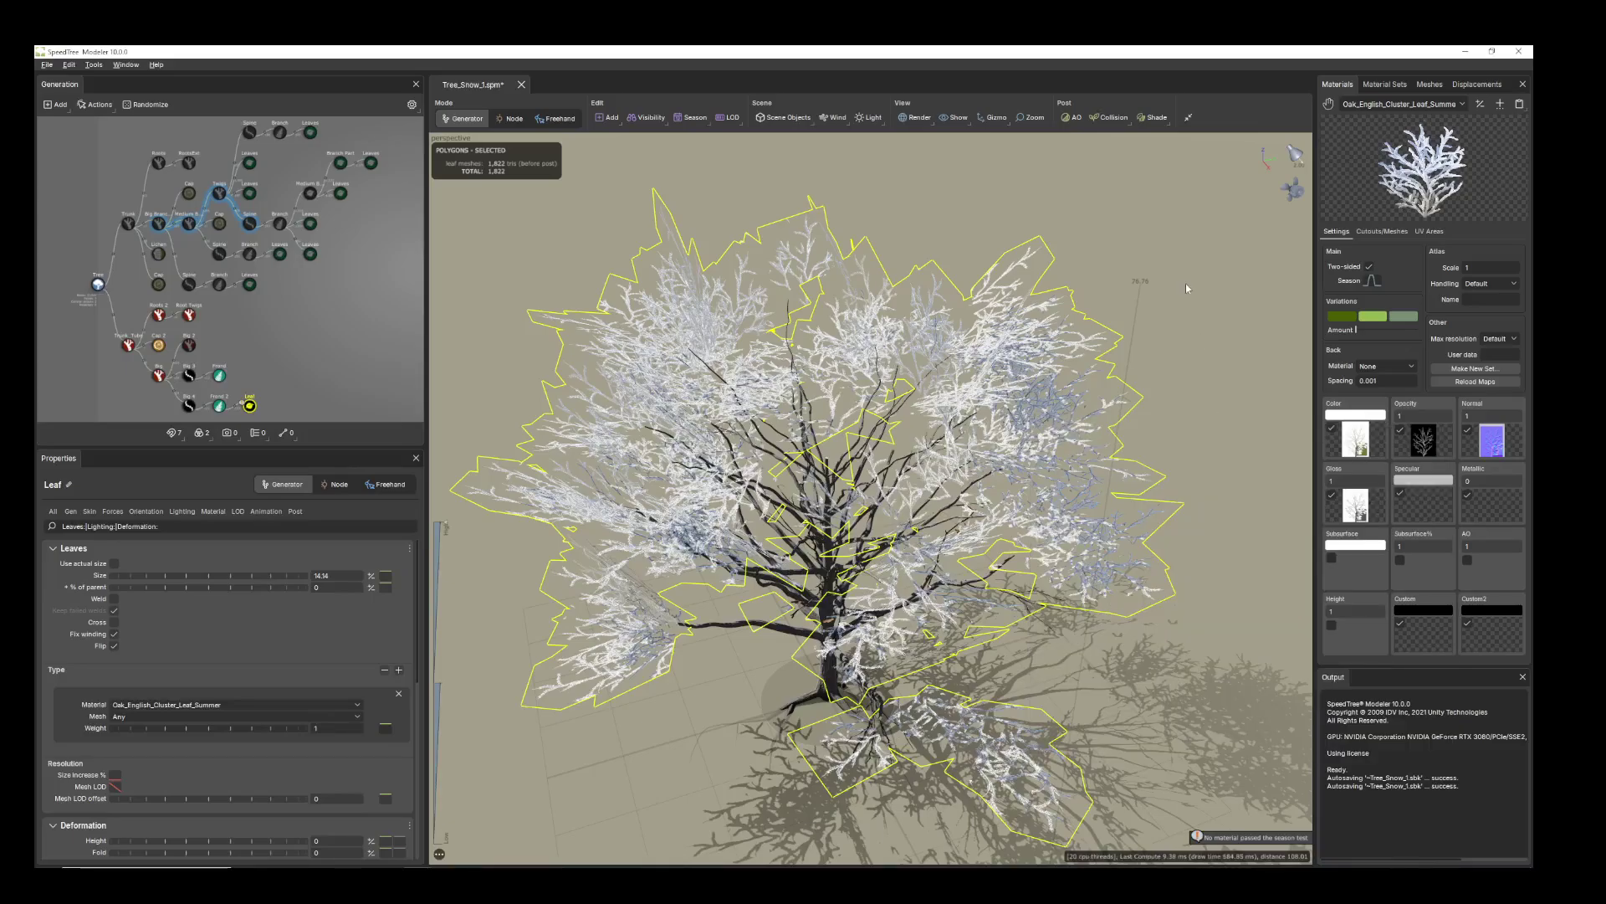
{"action": "left_click", "coordinate": [1187, 283]}
{"action": "left_click_drag", "start_coordinate": [1048, 485], "coordinate": [637, 471]}
{"action": "left_click", "coordinate": [635, 473]}
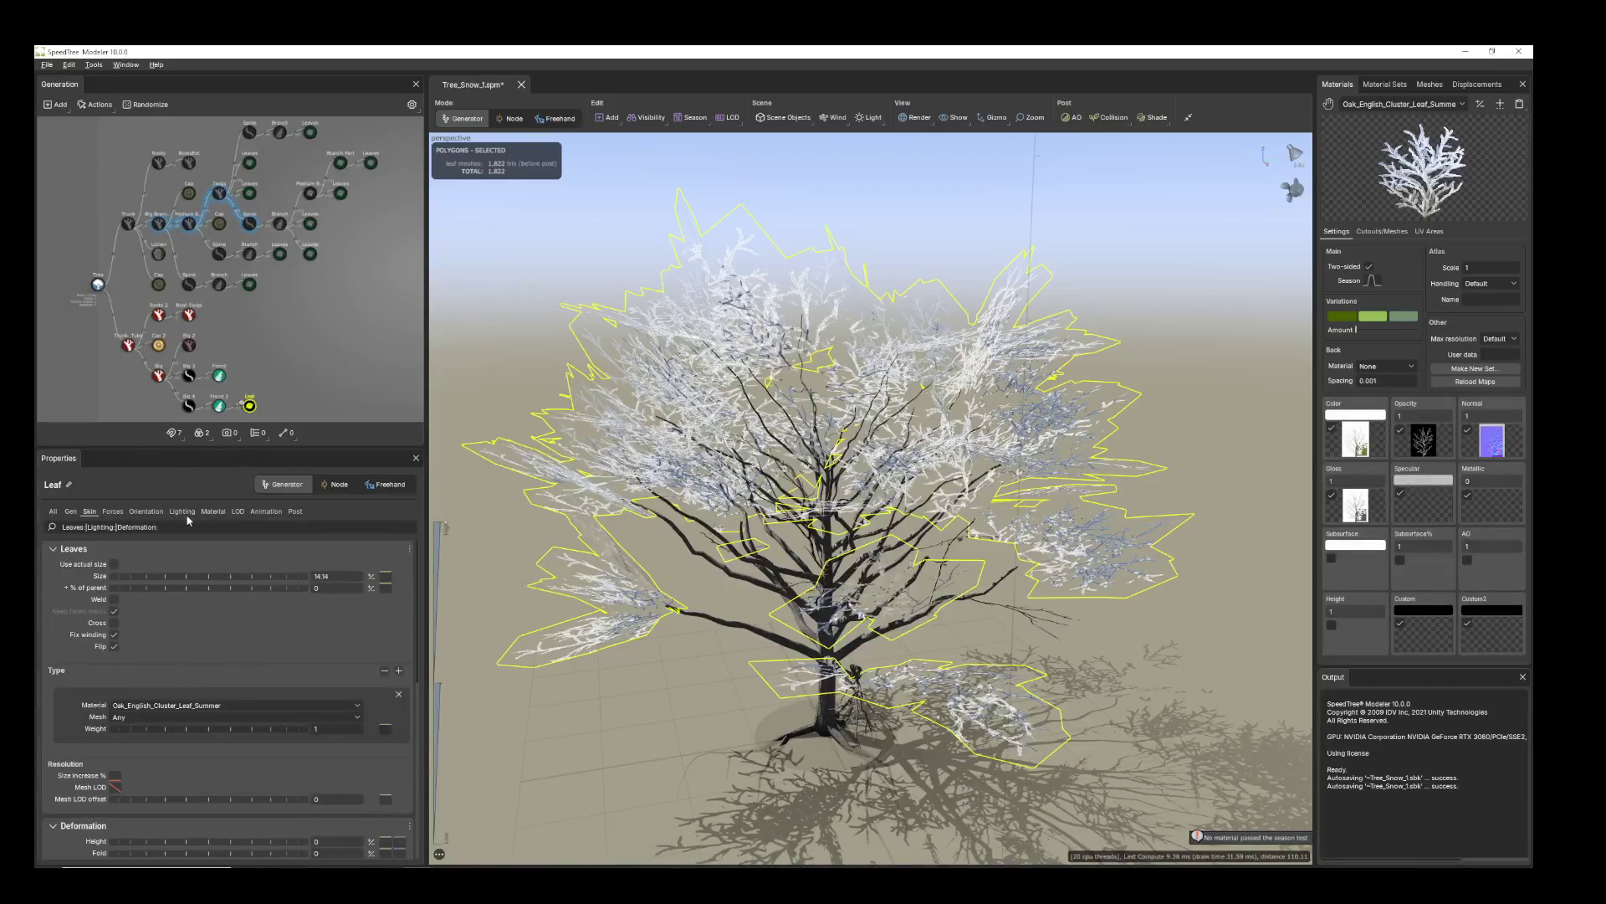
- Deform the leaf clusters of the Leaf generator with a fold of about 0.36 and a curl of about 0.15
{"action": "left_click", "coordinate": [147, 513]}
{"action": "scroll", "coordinate": [209, 783], "scroll_direction": "down", "scroll_amount": 3}
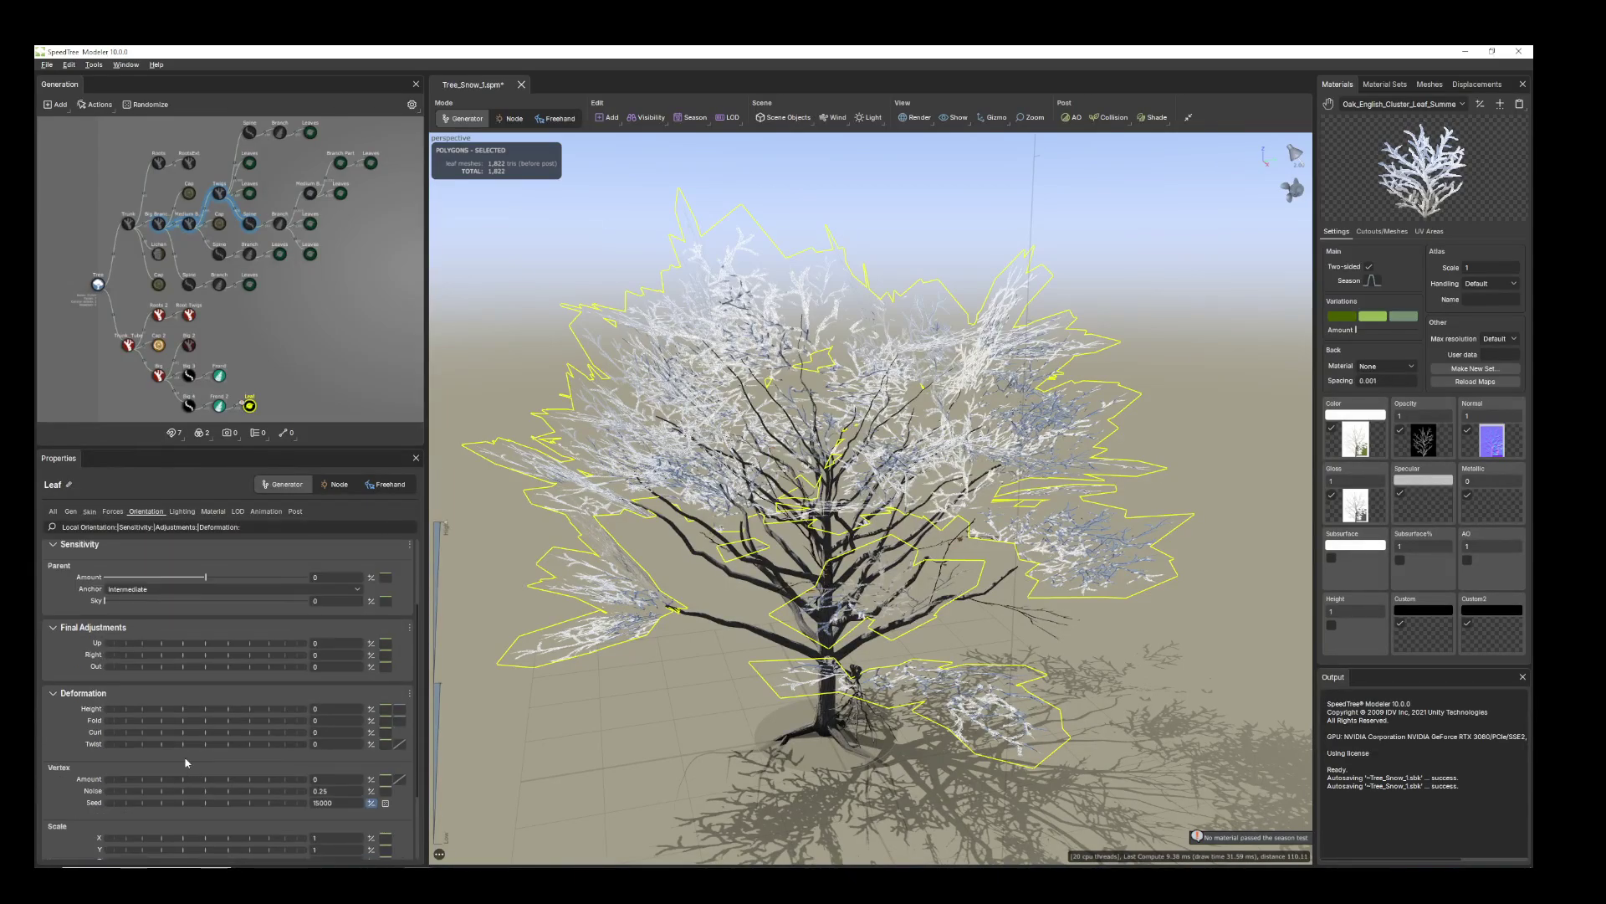
{"action": "left_click_drag", "start_coordinate": [118, 721], "coordinate": [147, 722]}
{"action": "left_click_drag", "start_coordinate": [705, 713], "coordinate": [648, 744]}
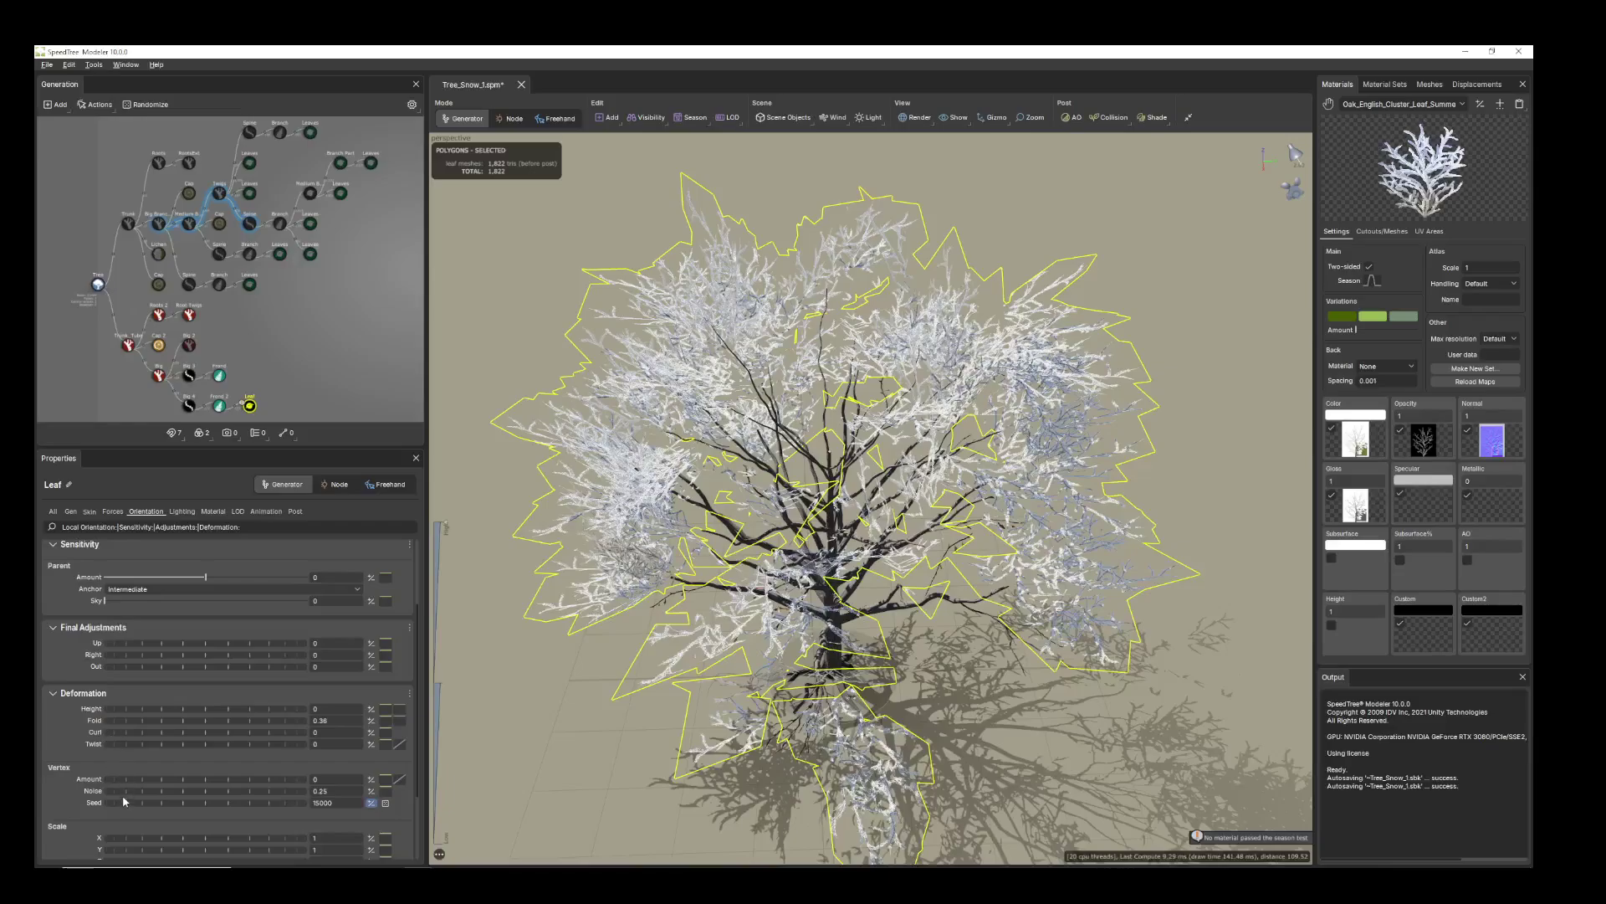
{"action": "left_click_drag", "start_coordinate": [118, 732], "coordinate": [127, 732]}
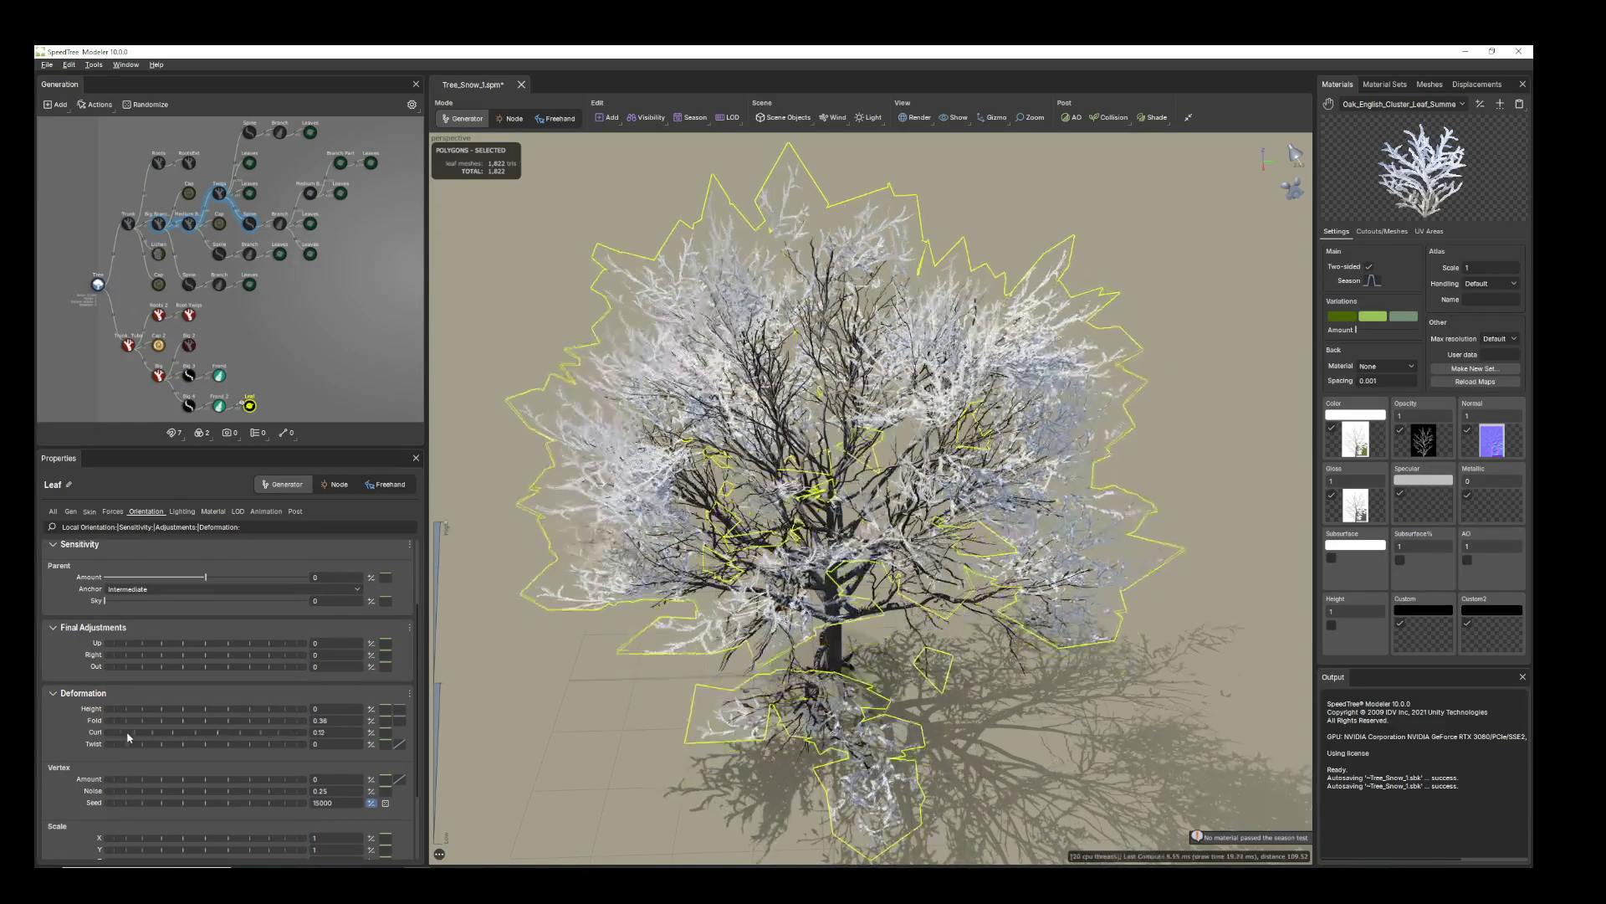
{"action": "left_click_drag", "start_coordinate": [860, 718], "coordinate": [847, 649]}
{"action": "scroll", "coordinate": [879, 692], "scroll_direction": "down", "scroll_amount": 2}
{"action": "scroll", "coordinate": [845, 645], "scroll_direction": "down", "scroll_amount": 1}
{"action": "scroll", "coordinate": [788, 540], "scroll_direction": "up", "scroll_amount": 3}
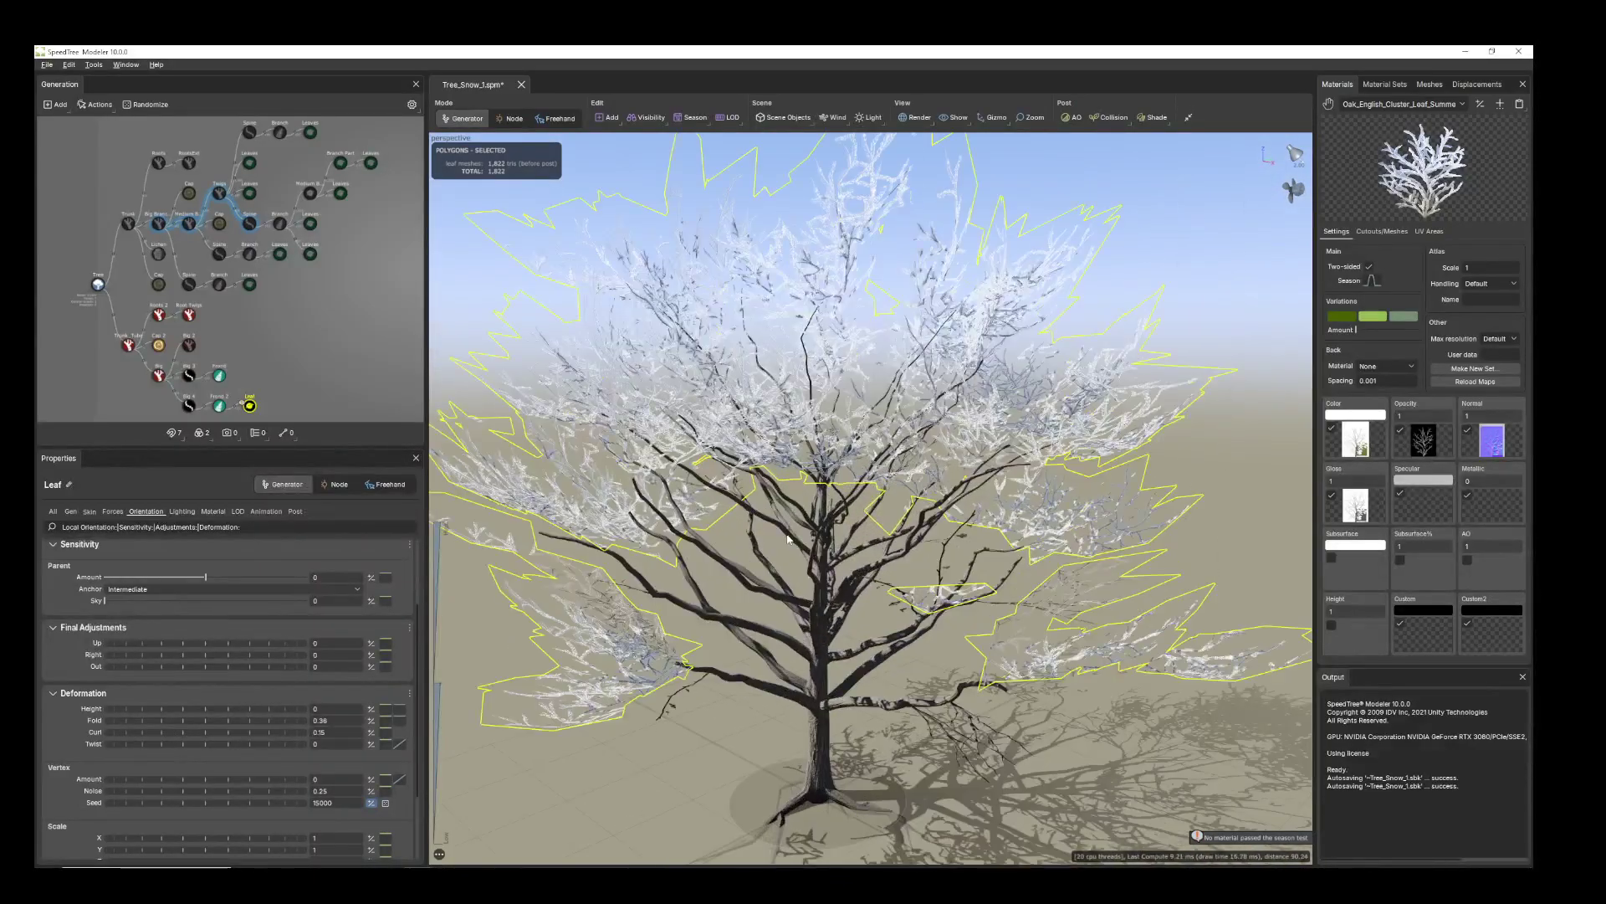
- Reduce the Leaf generator's leaf size to about 11.69
{"action": "left_click", "coordinate": [89, 512]}
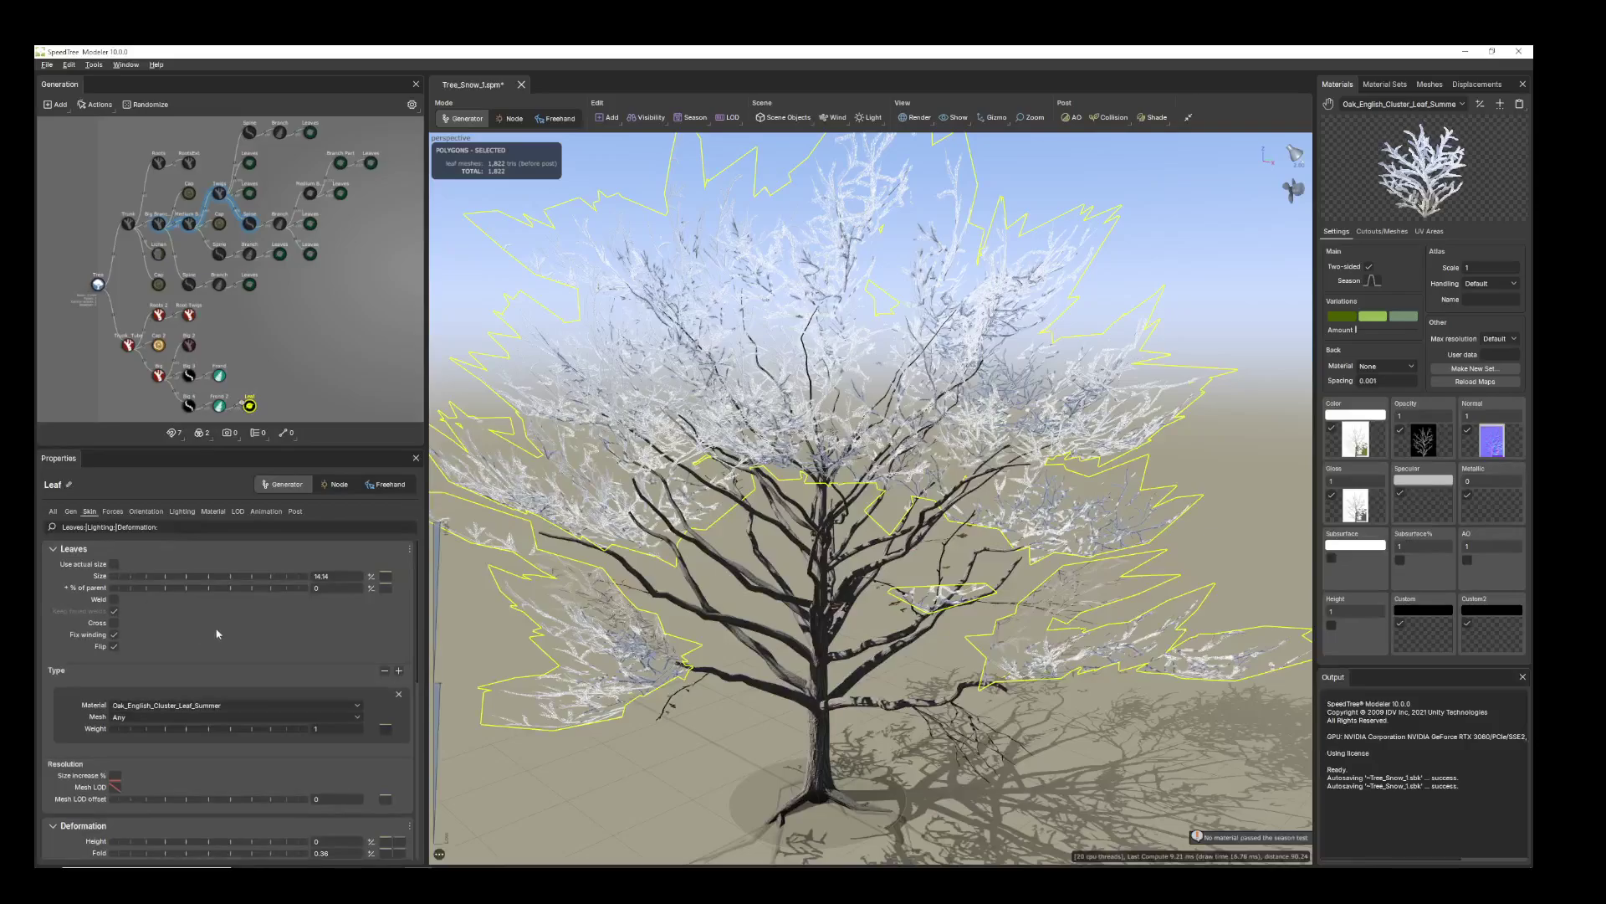
{"action": "left_click_drag", "start_coordinate": [210, 579], "coordinate": [64, 567]}
{"action": "scroll", "coordinate": [871, 540], "scroll_direction": "down", "scroll_amount": 3}
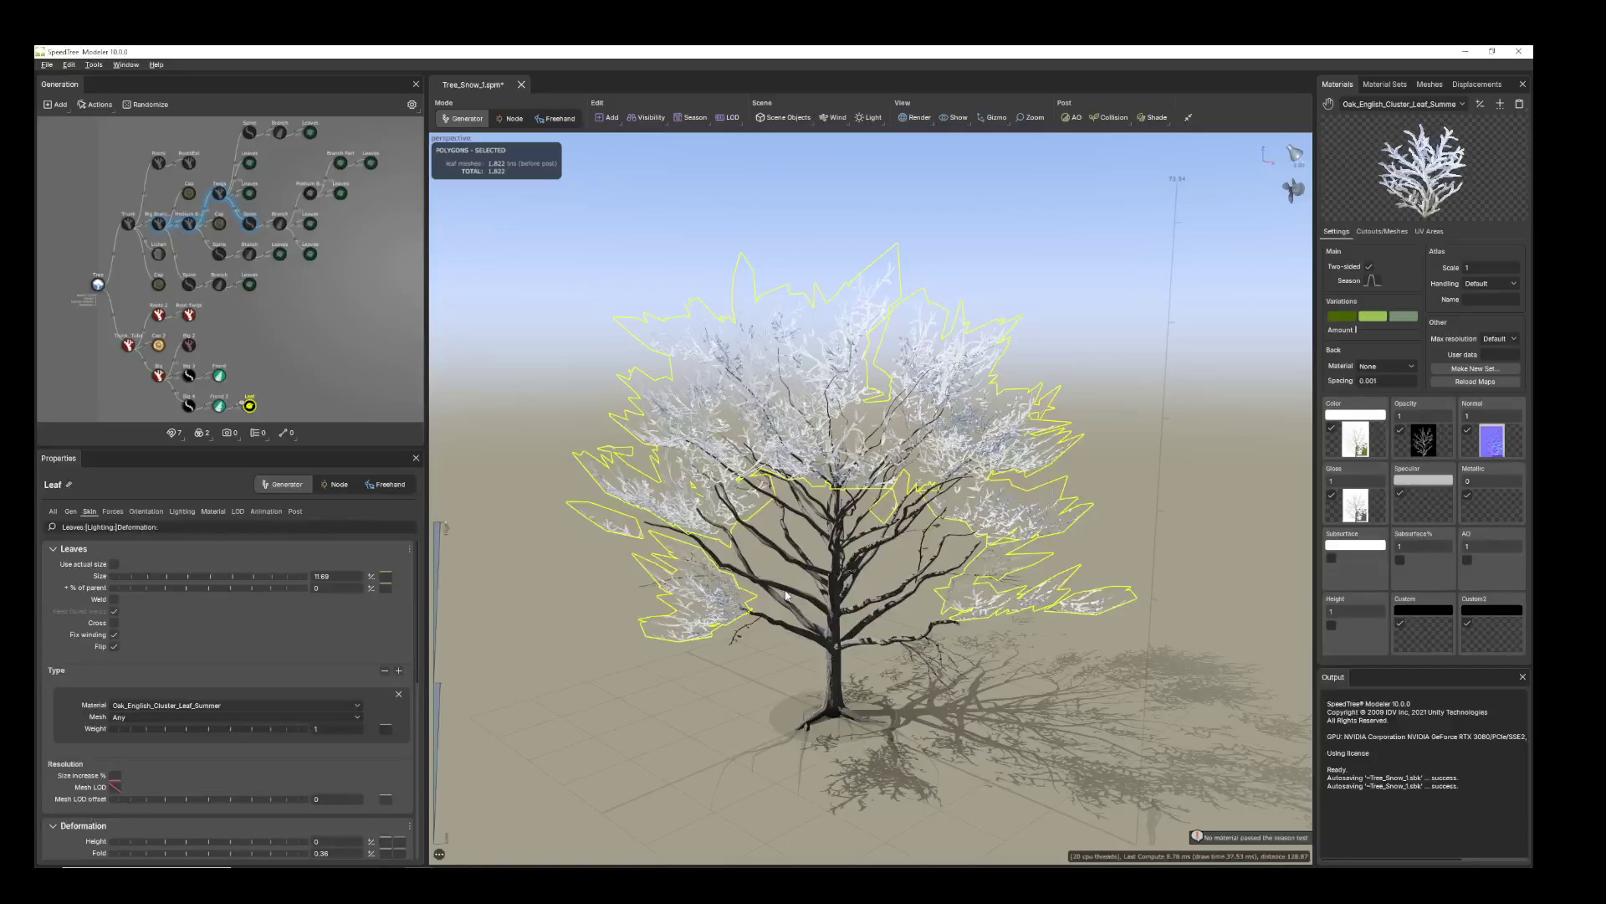
{"action": "left_click_drag", "start_coordinate": [871, 540], "coordinate": [877, 604]}
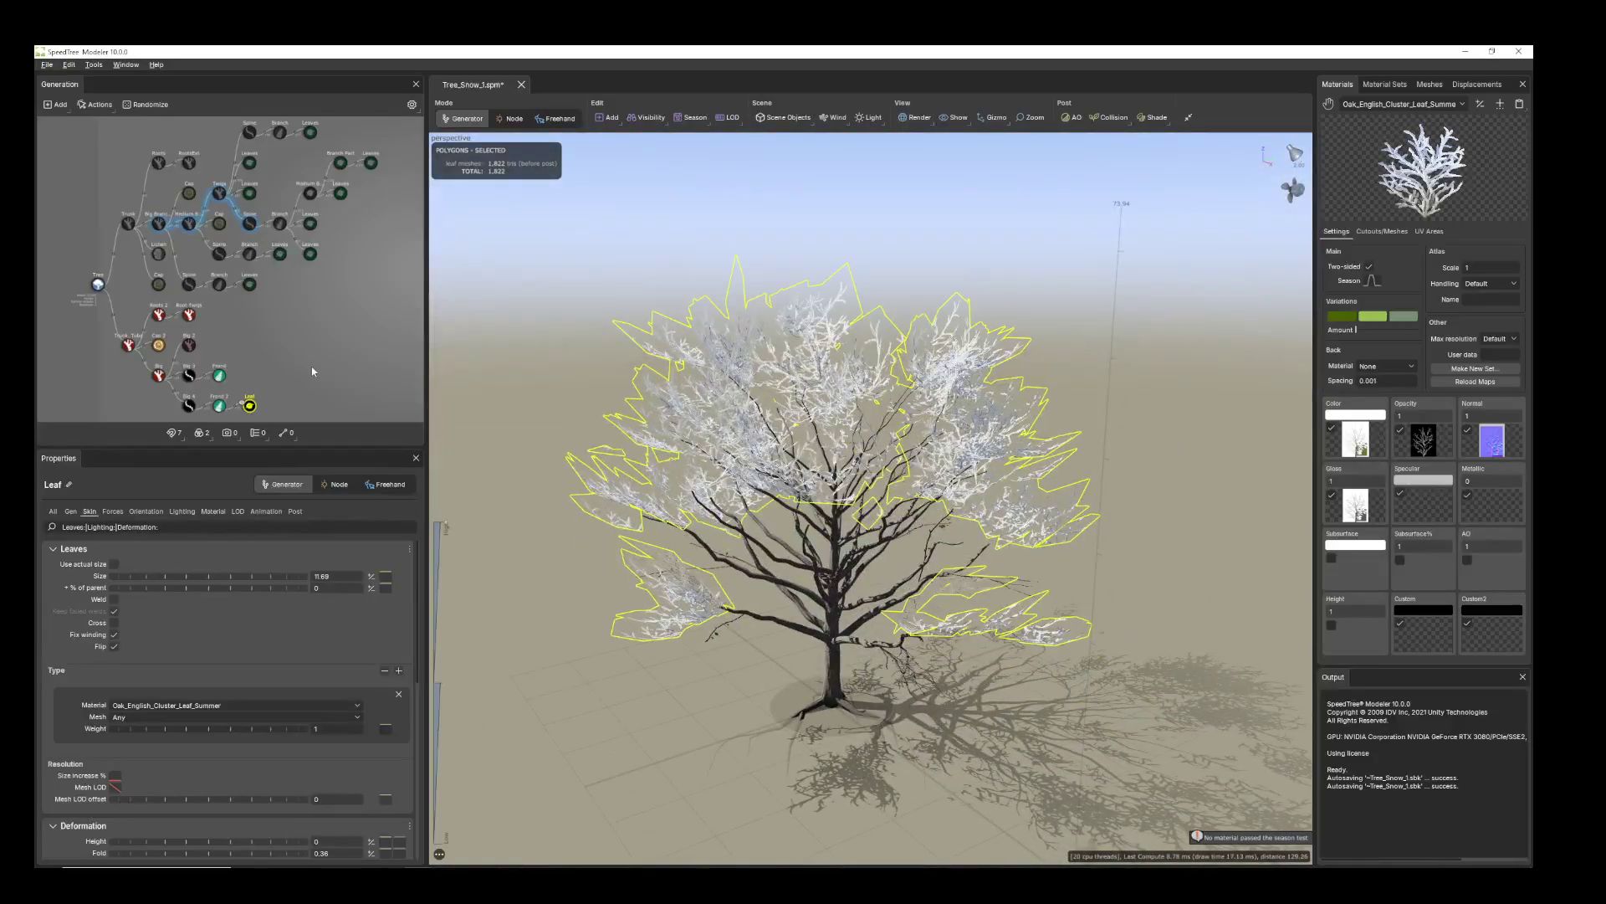
- Add a Leaf generator to the Big 4 branch generator
{"action": "middle_click_drag", "start_coordinate": [302, 360], "coordinate": [332, 295]}
{"action": "left_click", "coordinate": [250, 340]}
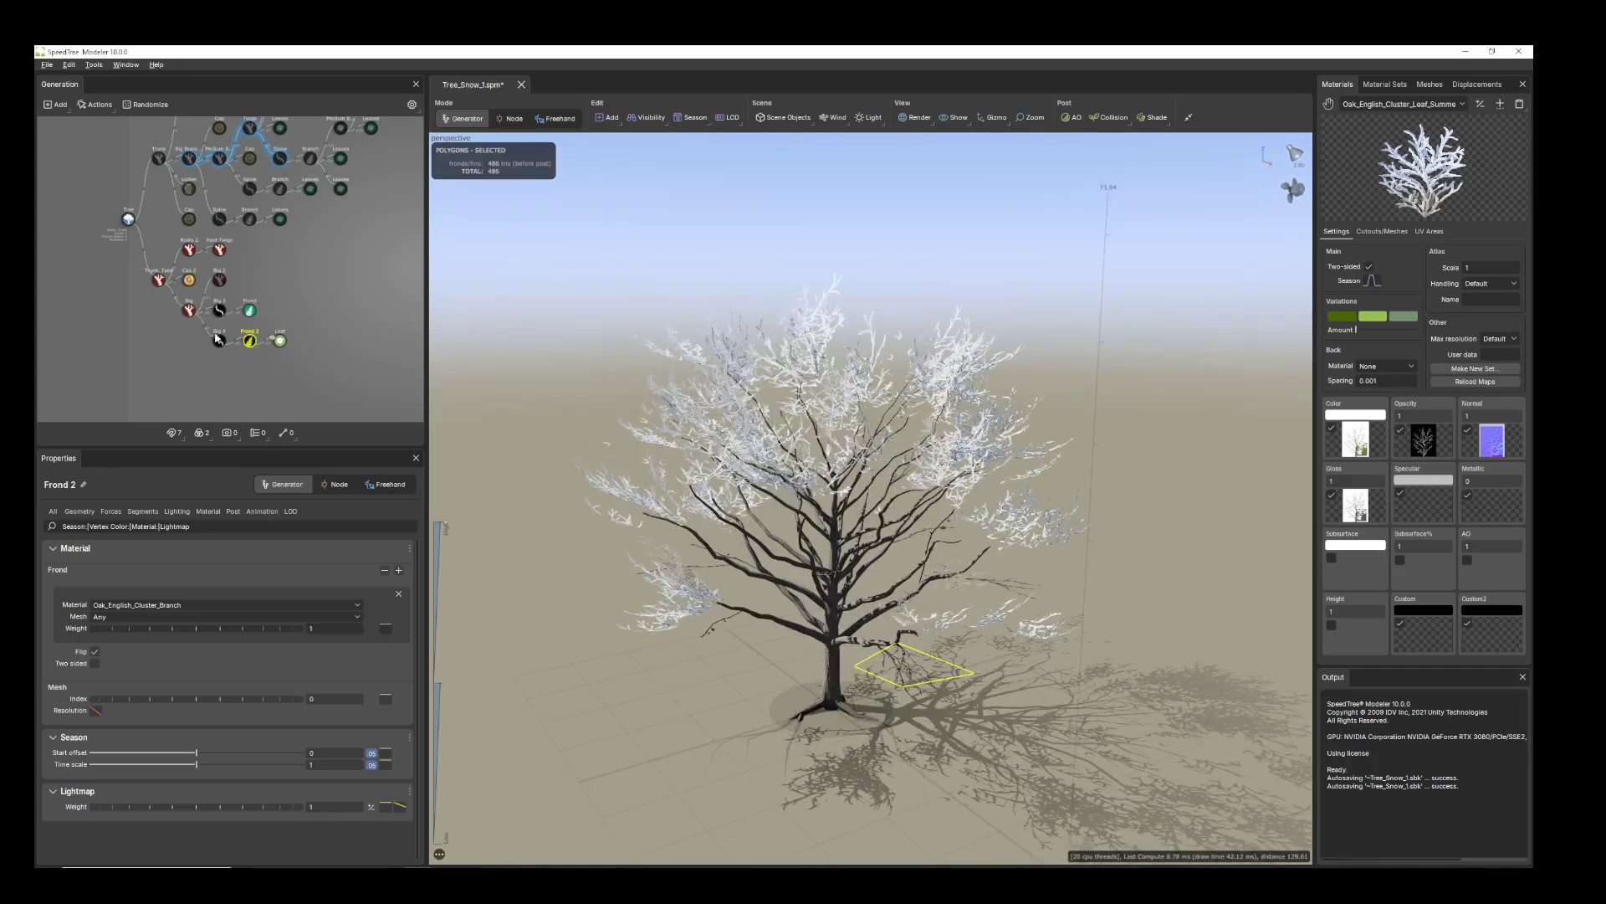
{"action": "left_click", "coordinate": [220, 341]}
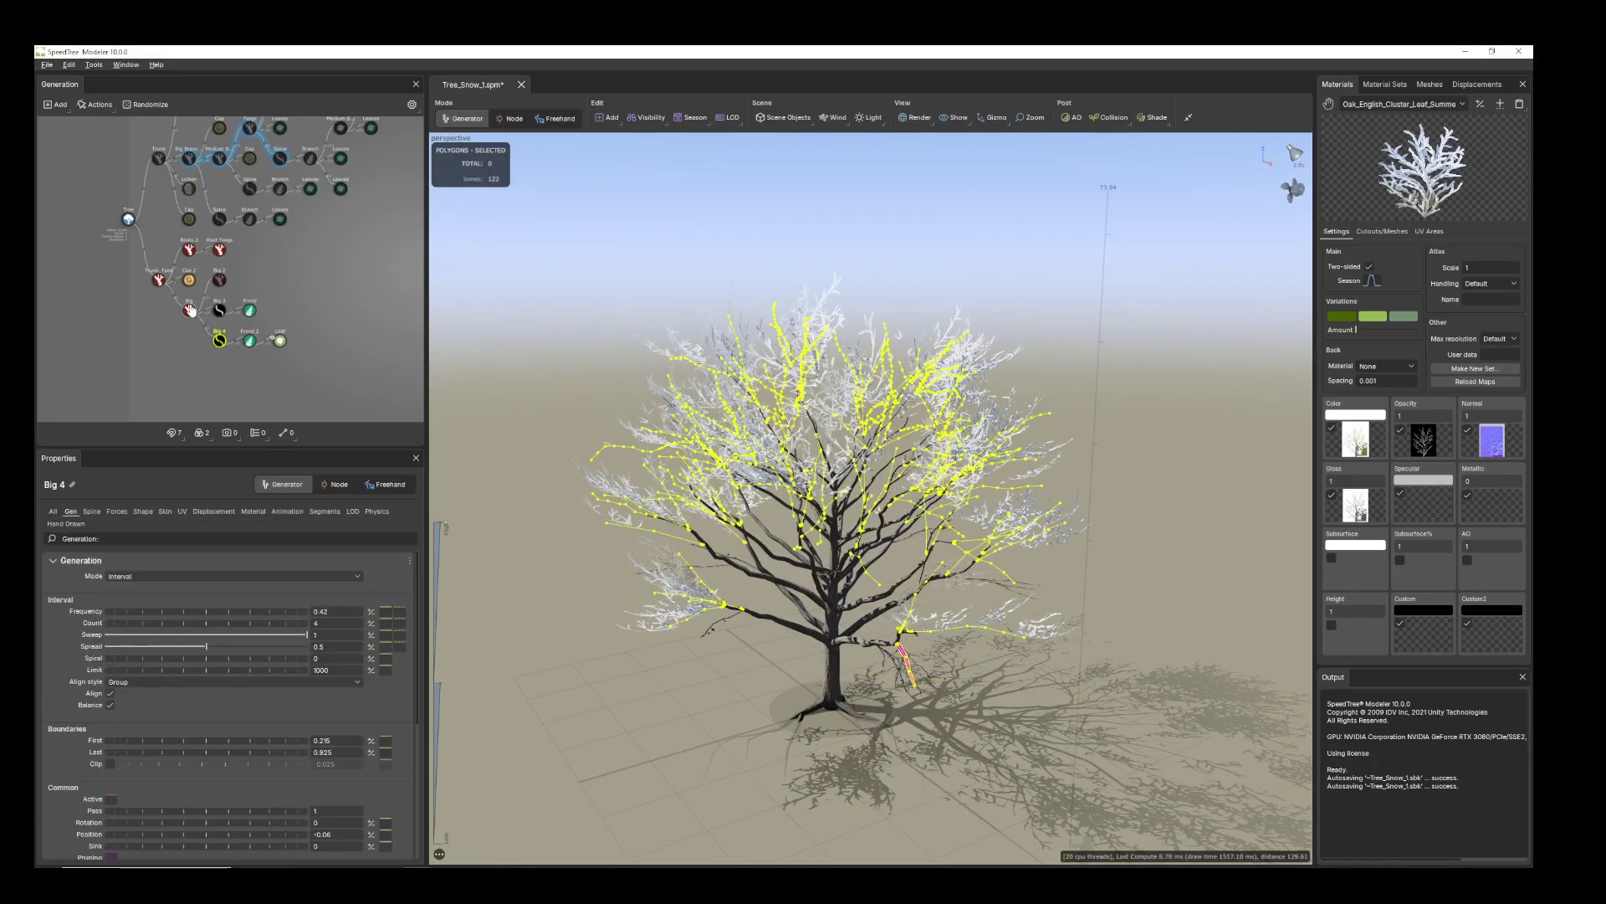
{"action": "right_click", "coordinate": [219, 341]}
{"action": "mouse_move", "coordinate": [368, 352]}
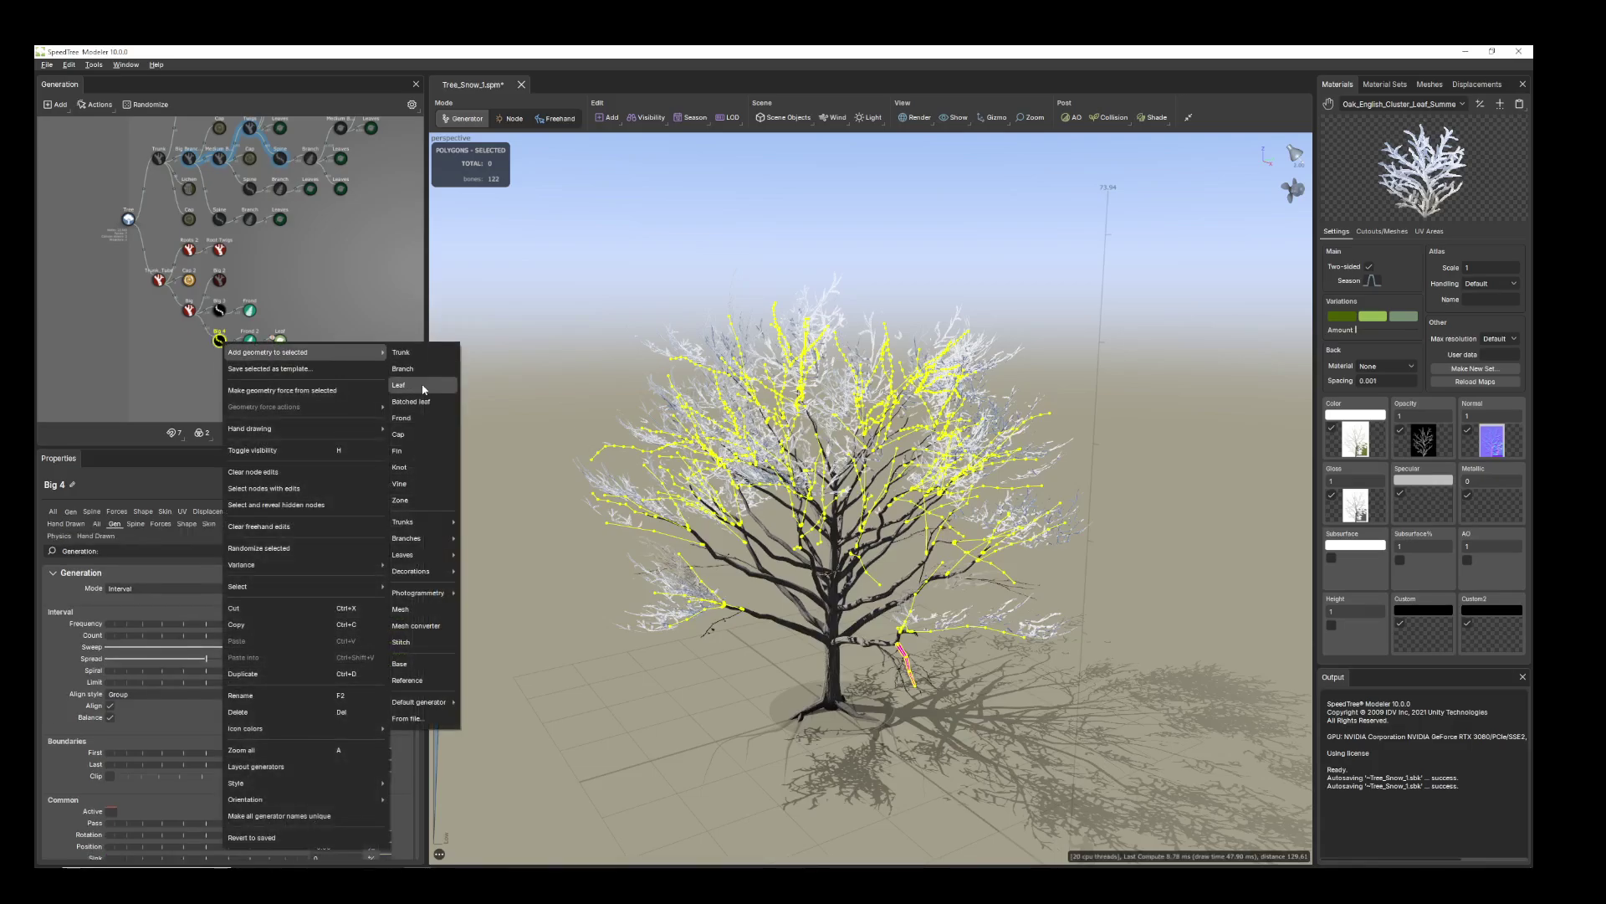
{"action": "left_click", "coordinate": [423, 387]}
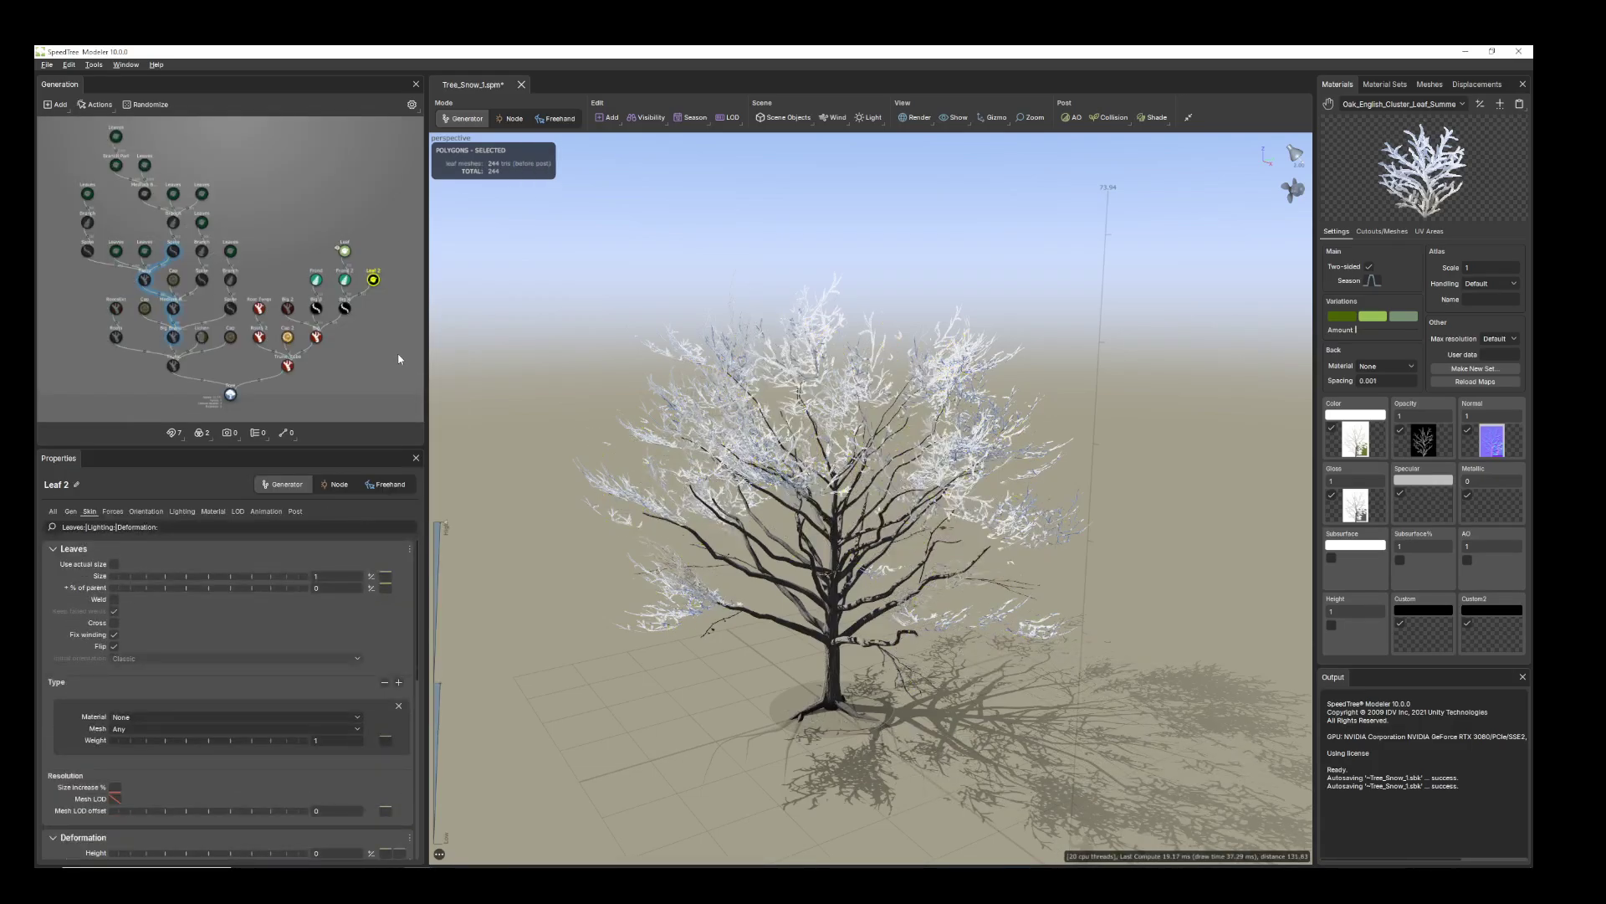
- Add another Leaf generator directly to the parent Big branch generator
{"action": "right_click", "coordinate": [319, 339]}
{"action": "mouse_move", "coordinate": [389, 347]}
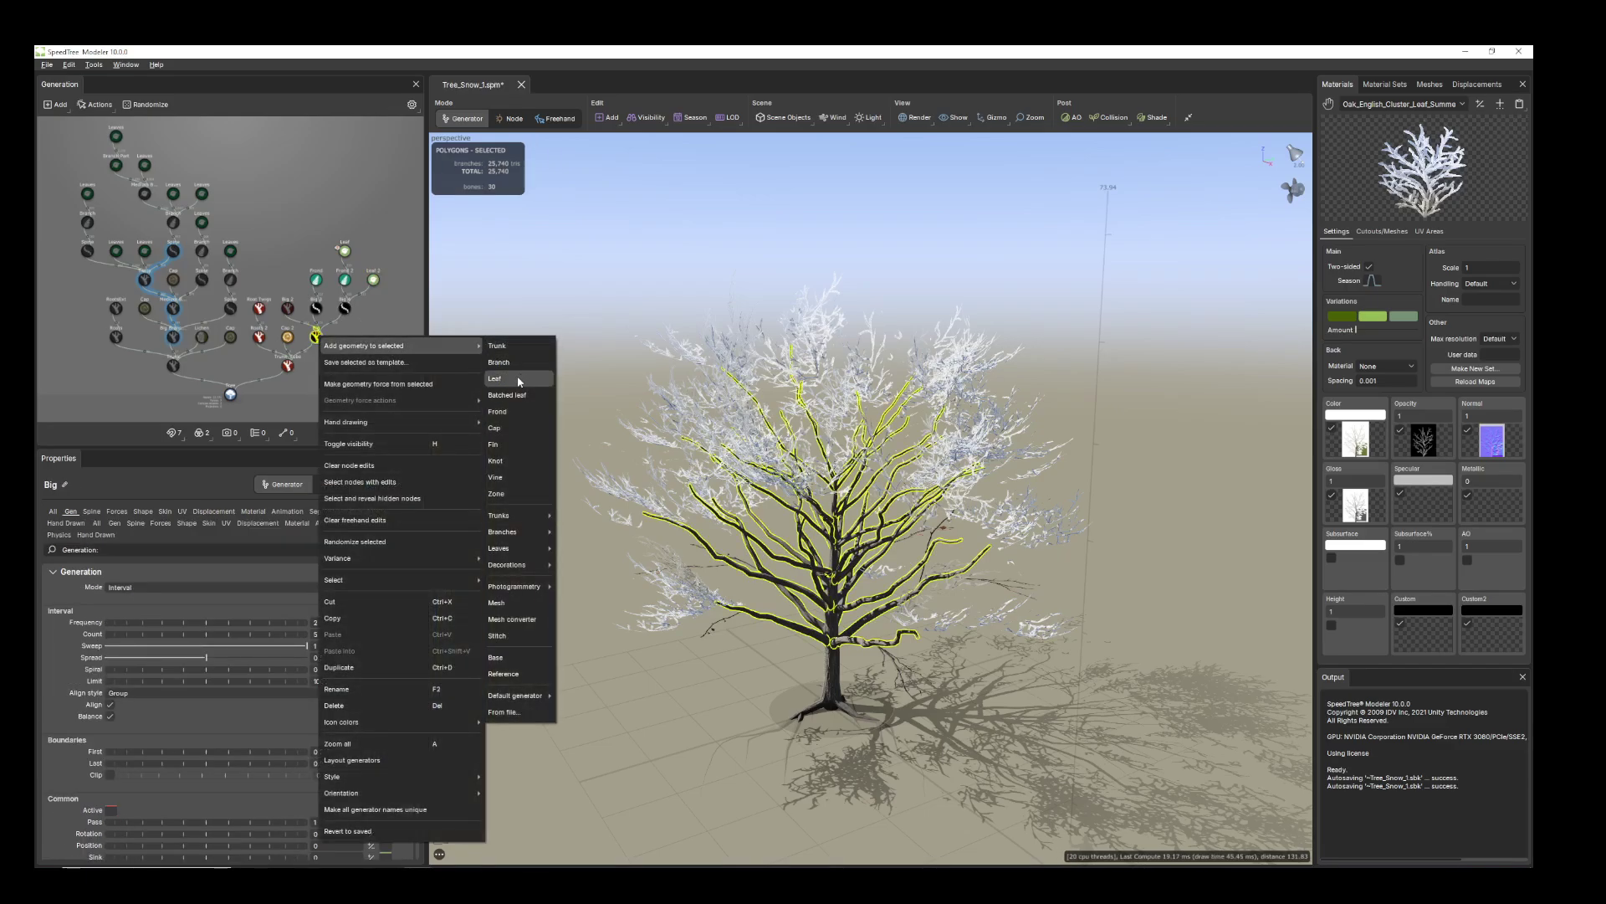
{"action": "left_click", "coordinate": [519, 380]}
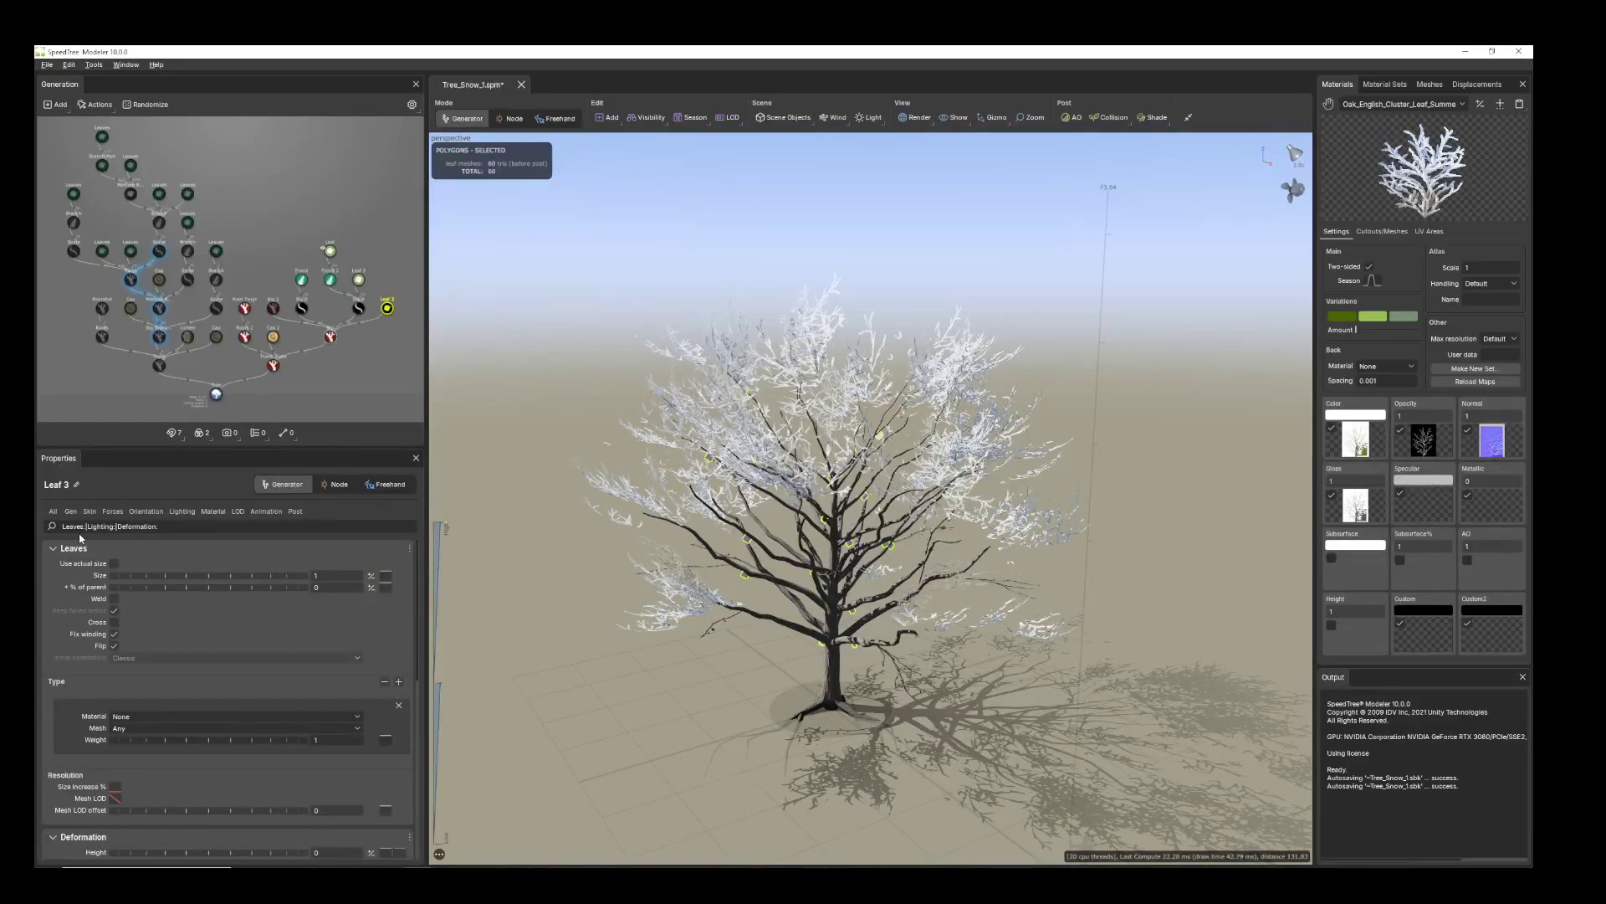
- Increase the number of leaves growing on the Big branches and enlarge them well beyond the default size
{"action": "left_click", "coordinate": [71, 511]}
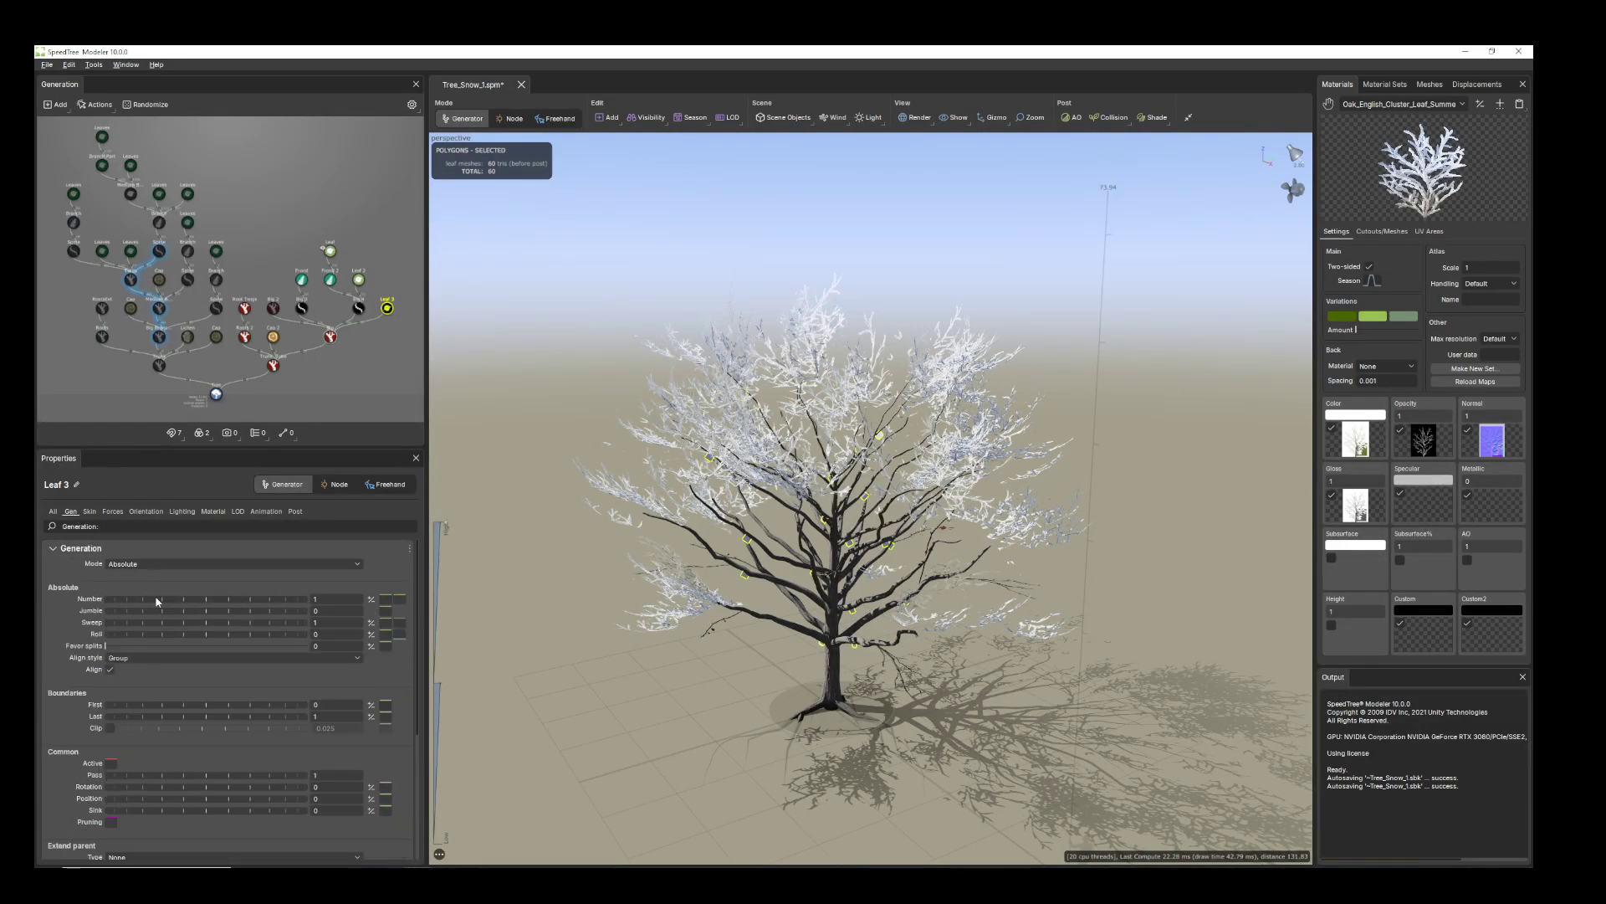
{"action": "left_click_drag", "start_coordinate": [167, 605], "coordinate": [348, 634]}
{"action": "left_click", "coordinate": [88, 511]}
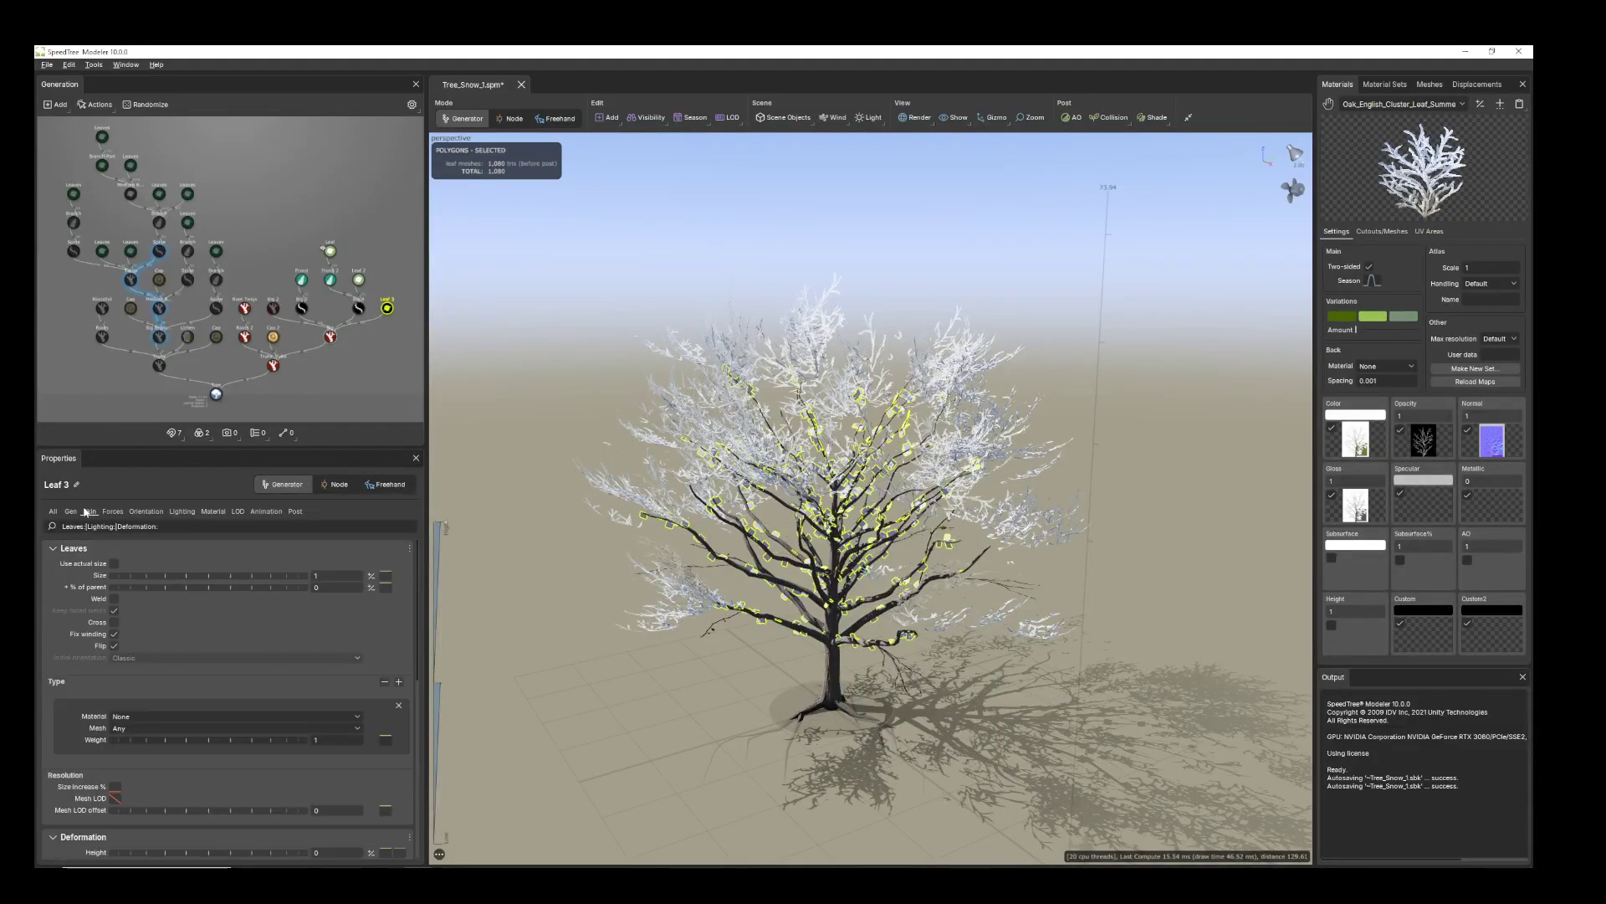
{"action": "left_click_drag", "start_coordinate": [151, 576], "coordinate": [452, 614]}
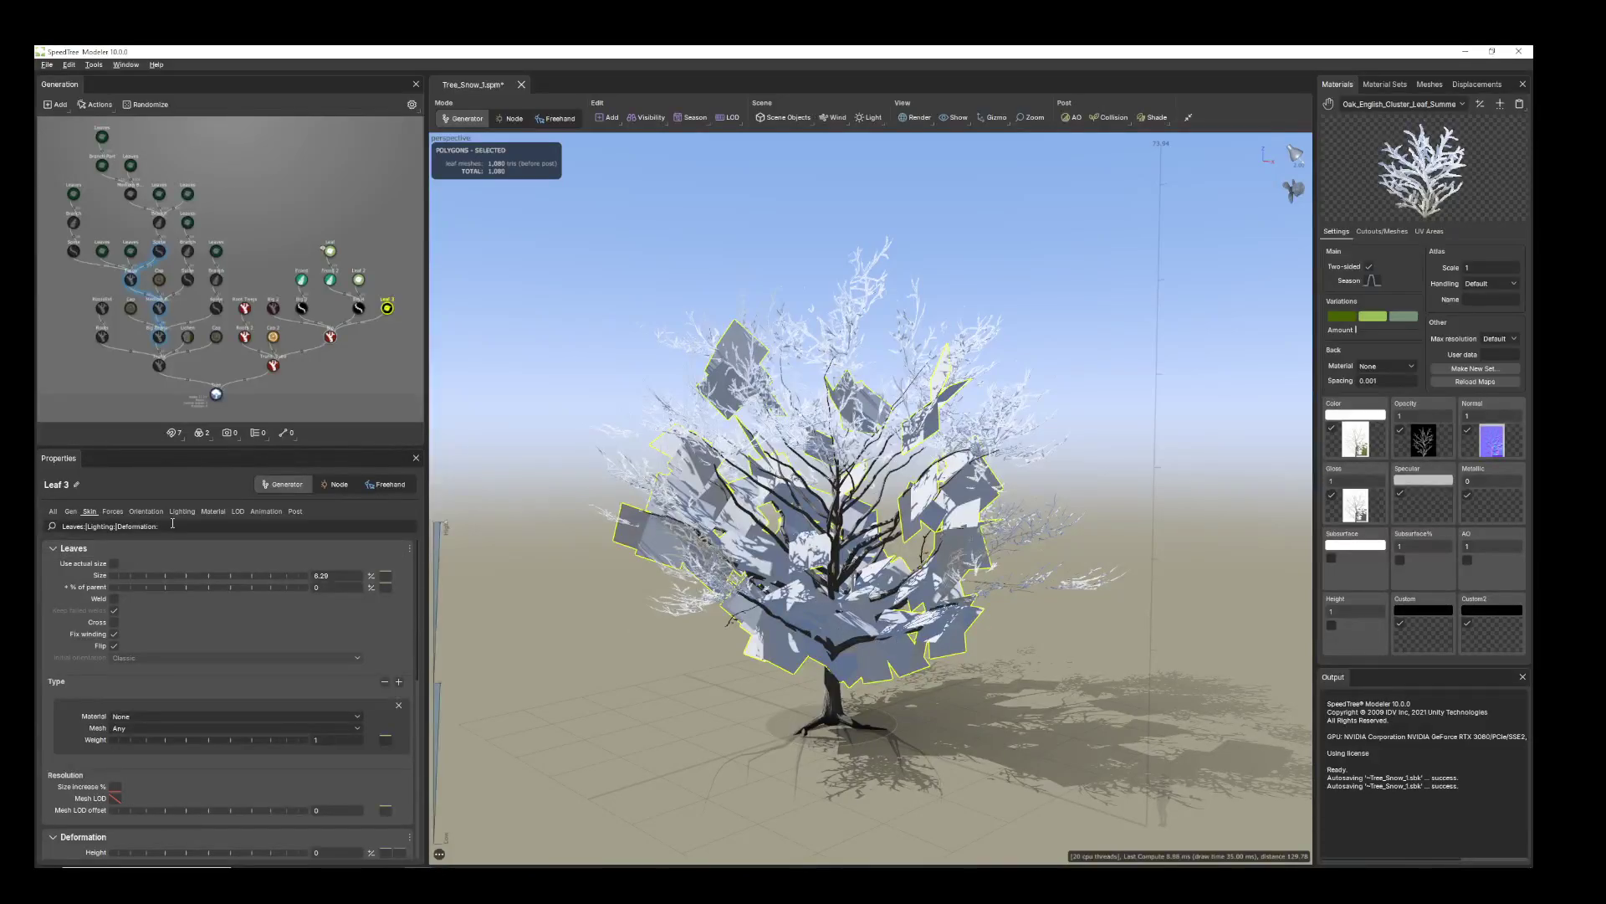
{"action": "mouse_move", "coordinate": [694, 612]}
{"action": "left_mouse_down"}
{"action": "mouse_move", "coordinate": [669, 577]}
{"action": "mouse_move", "coordinate": [672, 615]}
{"action": "left_mouse_up"}
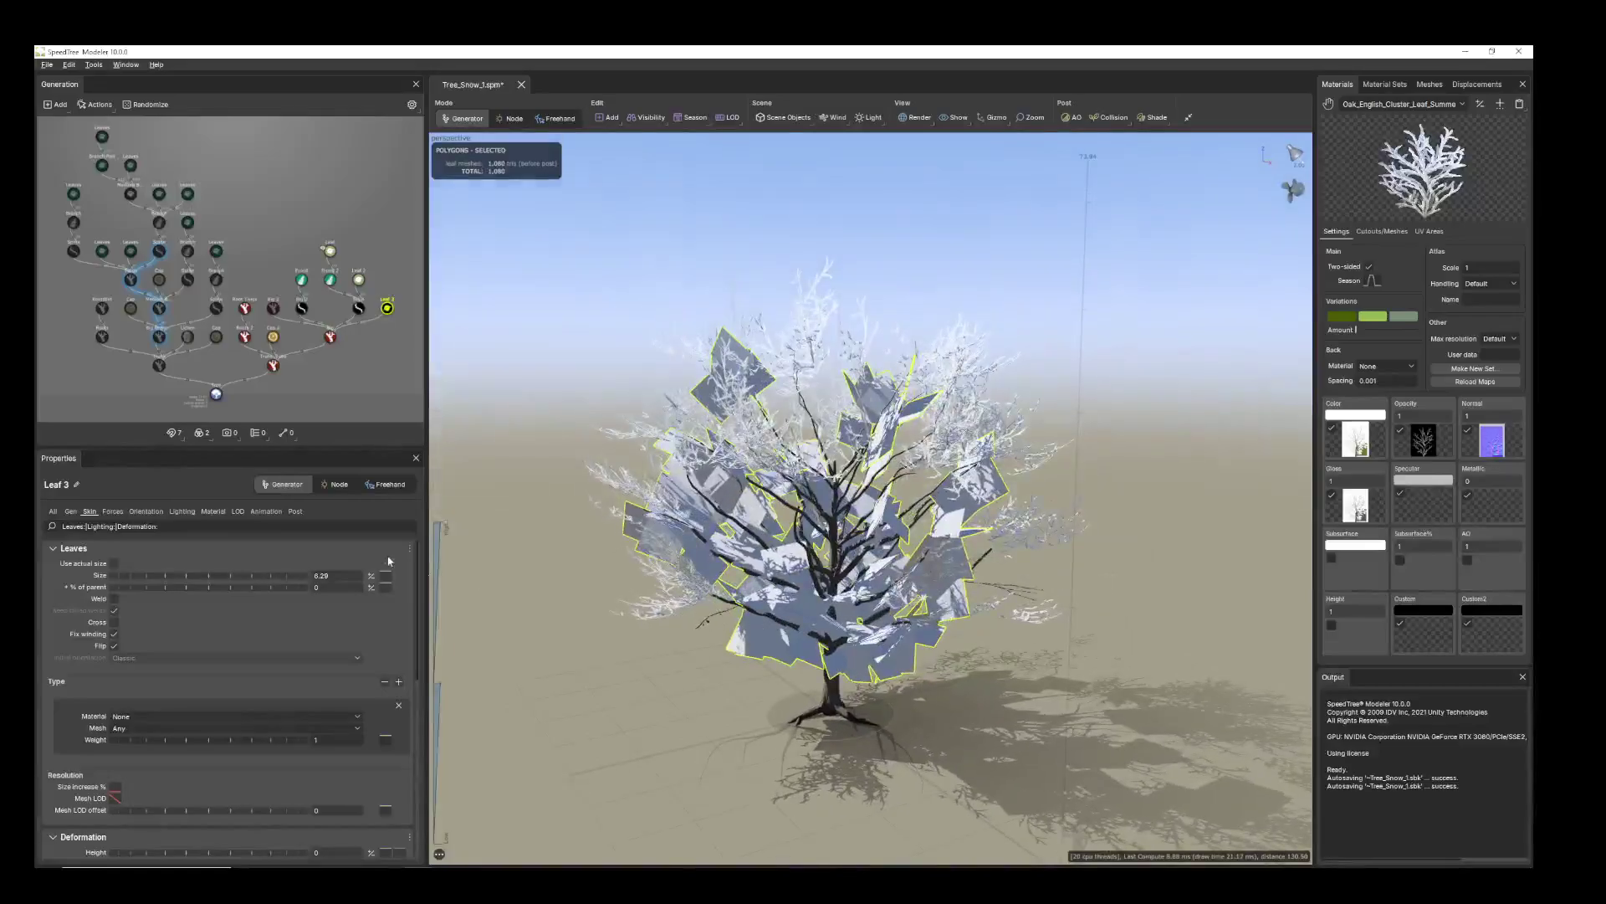
- Assign the Oak_English_Cluster_Leaf_Summer material to the Leaf 3 generator
{"action": "left_click", "coordinate": [213, 512]}
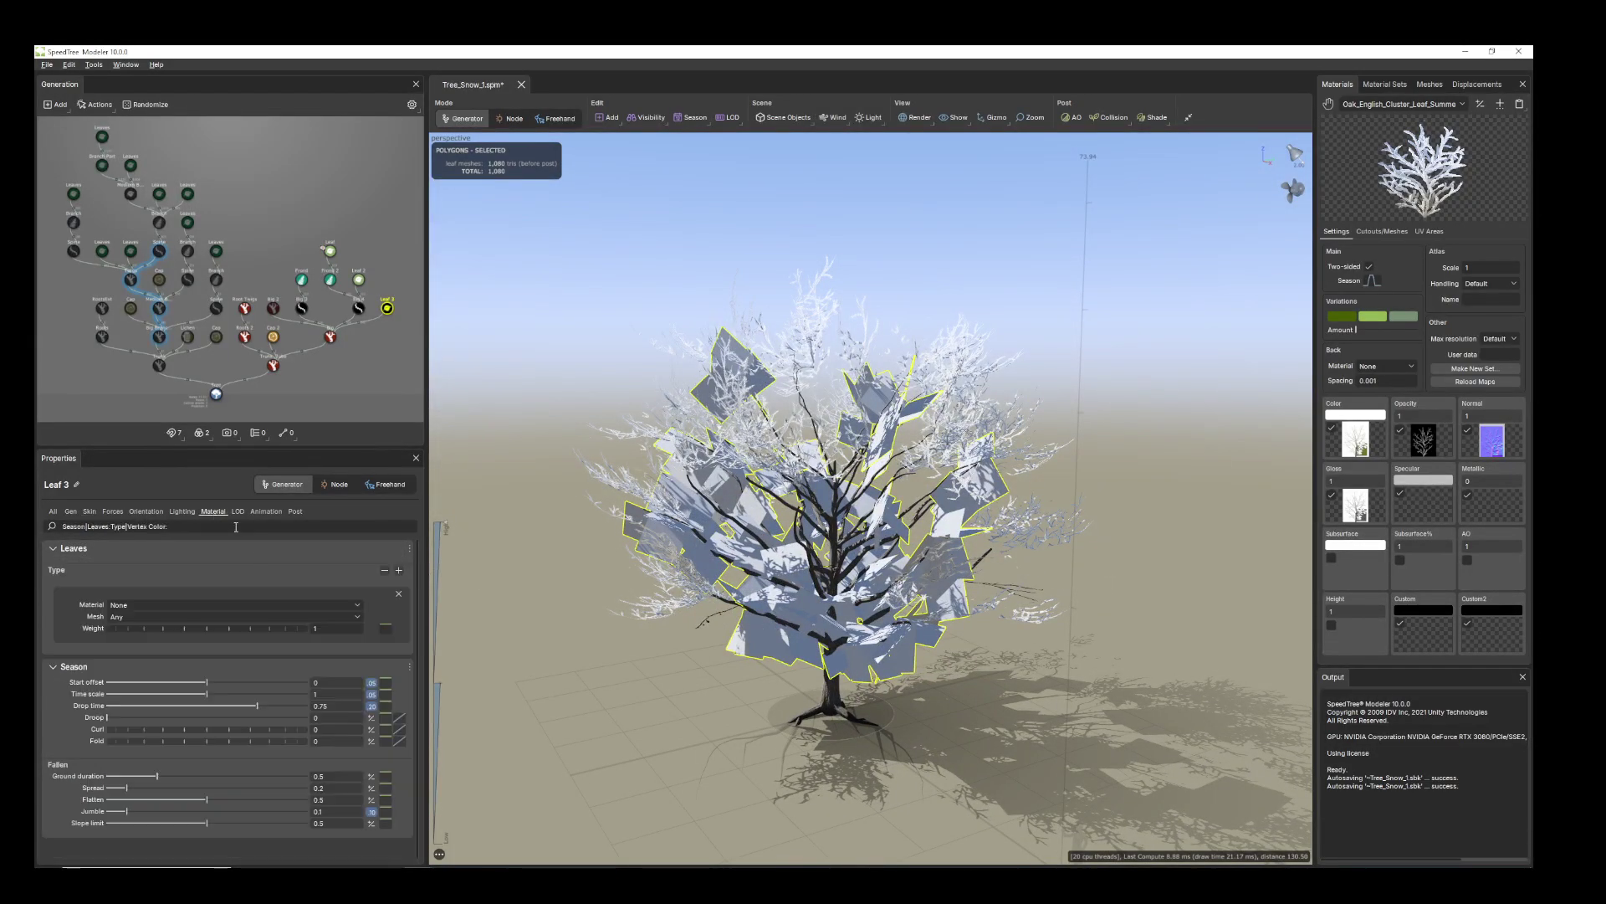
{"action": "left_click", "coordinate": [355, 604]}
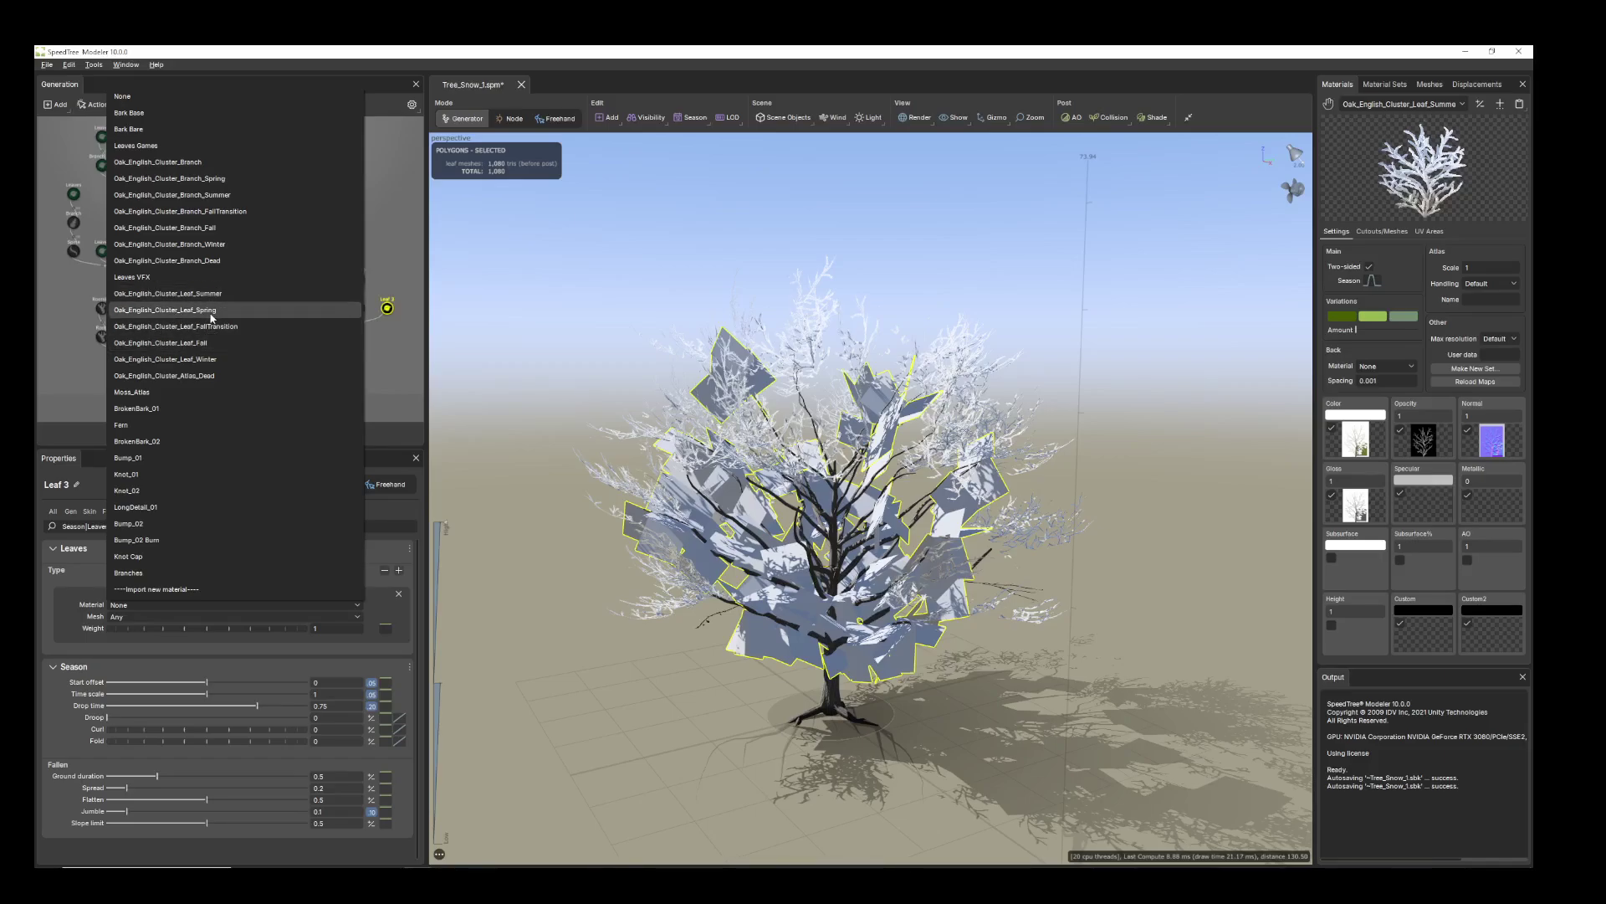
{"action": "left_click", "coordinate": [211, 296]}
{"action": "mouse_move", "coordinate": [716, 519]}
{"action": "left_mouse_down"}
{"action": "mouse_move", "coordinate": [682, 519]}
{"action": "mouse_move", "coordinate": [721, 518]}
{"action": "mouse_move", "coordinate": [698, 519]}
{"action": "left_mouse_up"}
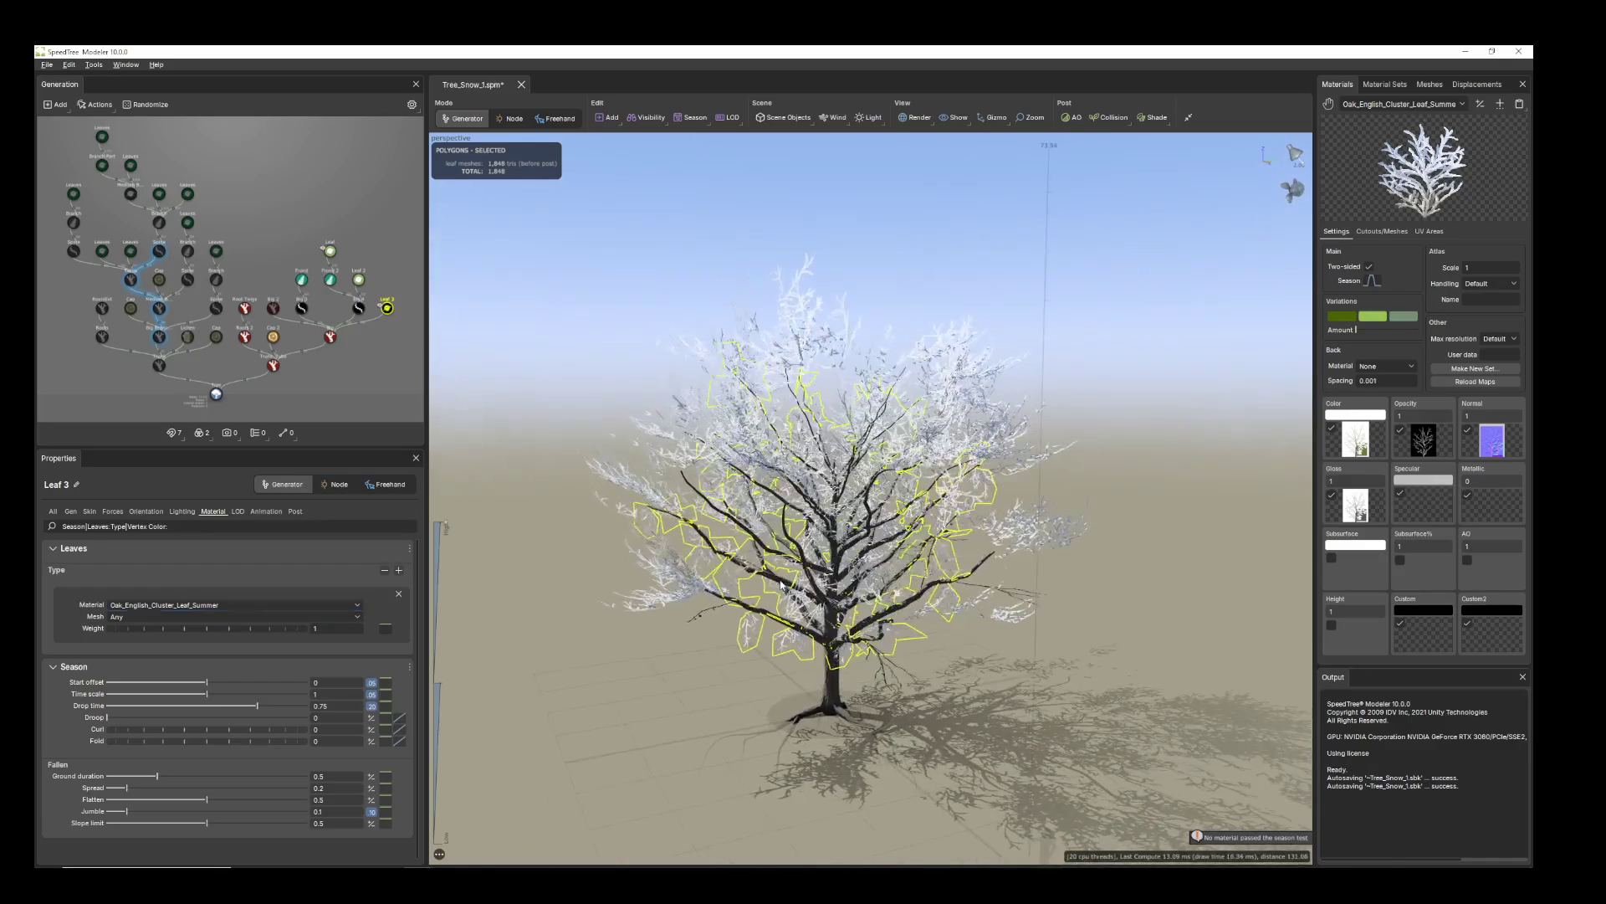
- Increase the Leaf 3 generator's leaf size to about 12.03 to fill the inner crown
{"action": "left_click", "coordinate": [88, 511]}
{"action": "left_click_drag", "start_coordinate": [161, 576], "coordinate": [524, 587]}
{"action": "left_click_drag", "start_coordinate": [772, 636], "coordinate": [661, 613]}
{"action": "scroll", "coordinate": [728, 627], "scroll_direction": "up", "scroll_amount": 3}
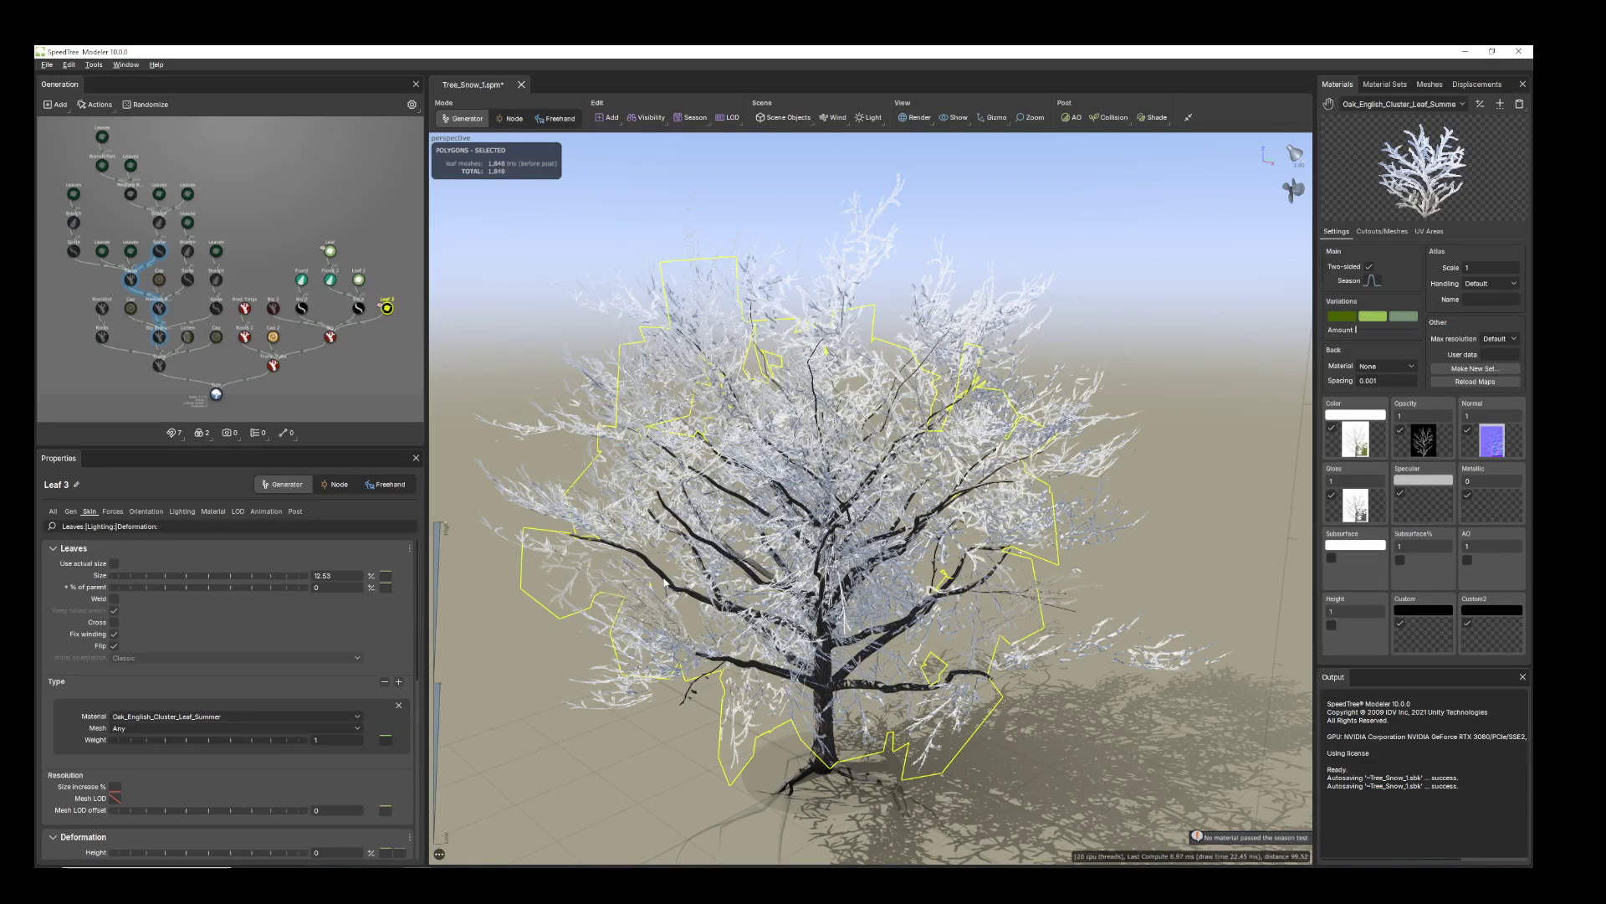
{"action": "left_click", "coordinate": [685, 591]}
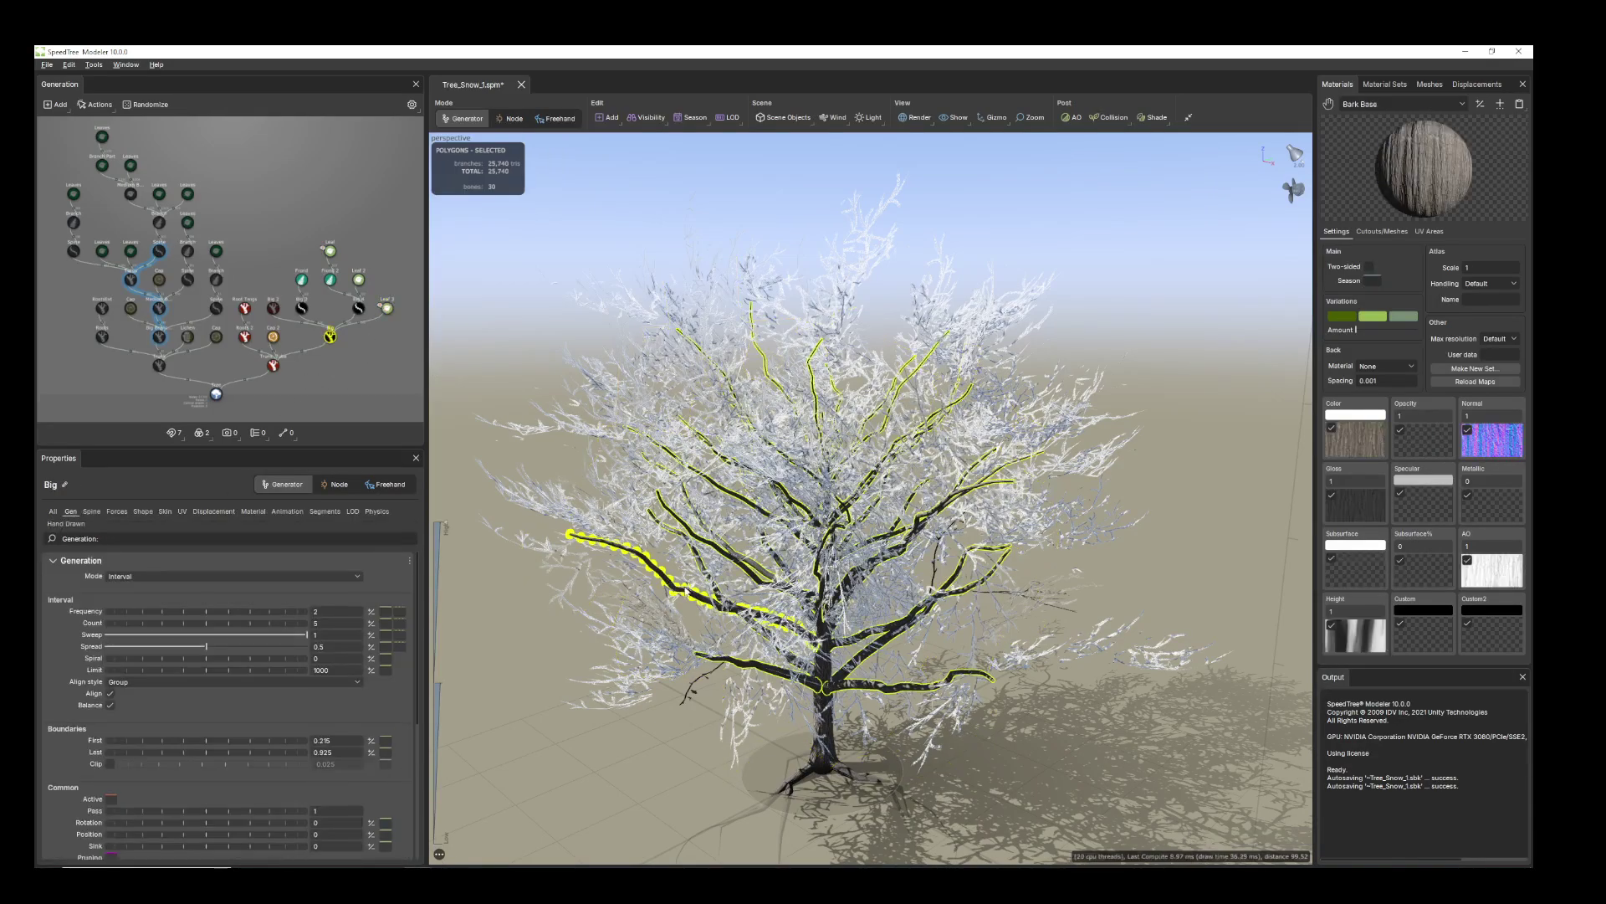
{"action": "left_click", "coordinate": [357, 309]}
{"action": "left_click_drag", "start_coordinate": [669, 369], "coordinate": [672, 554]}
{"action": "left_click", "coordinate": [506, 360]}
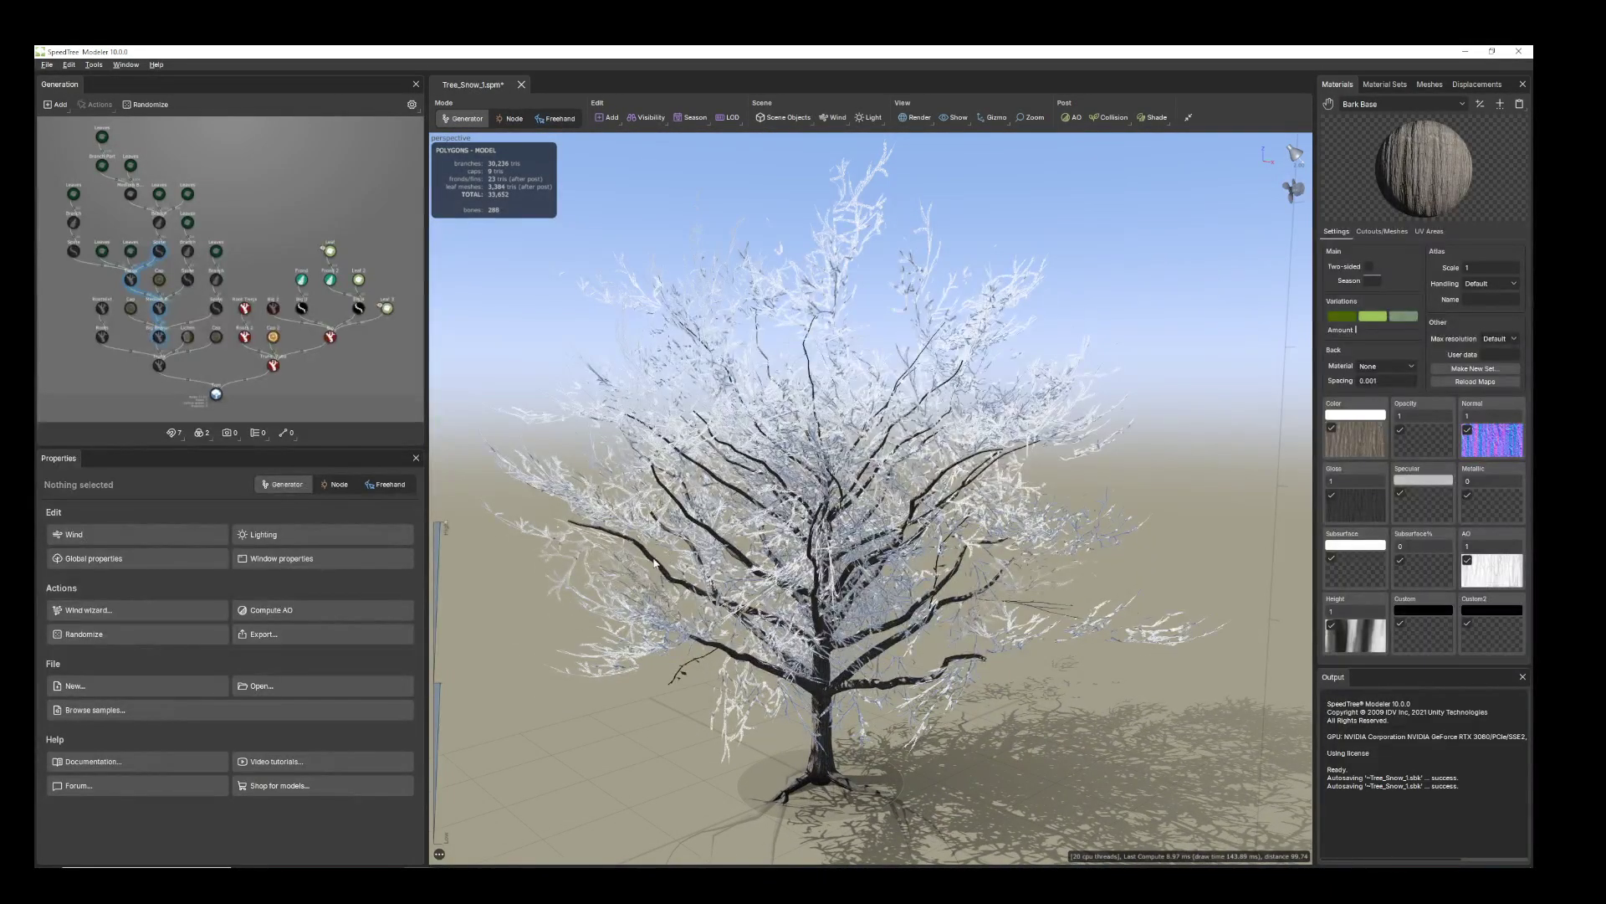
- Add a Little branch generator to the Big branch generator
{"action": "left_click", "coordinate": [654, 564]}
{"action": "right_click", "coordinate": [328, 335]}
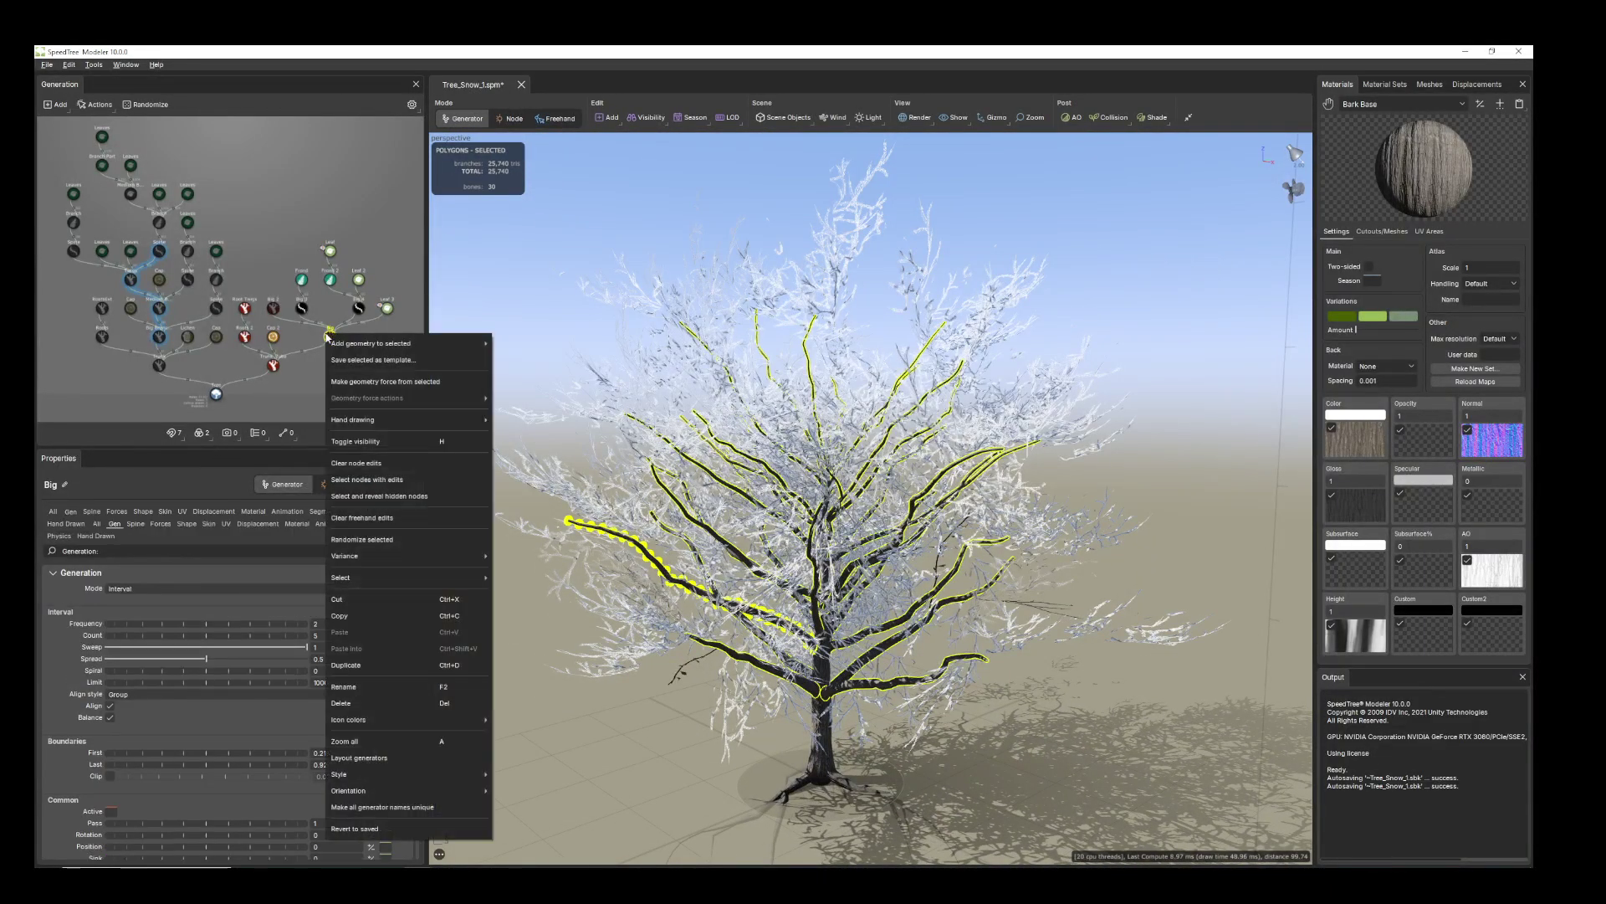
{"action": "mouse_move", "coordinate": [388, 347]}
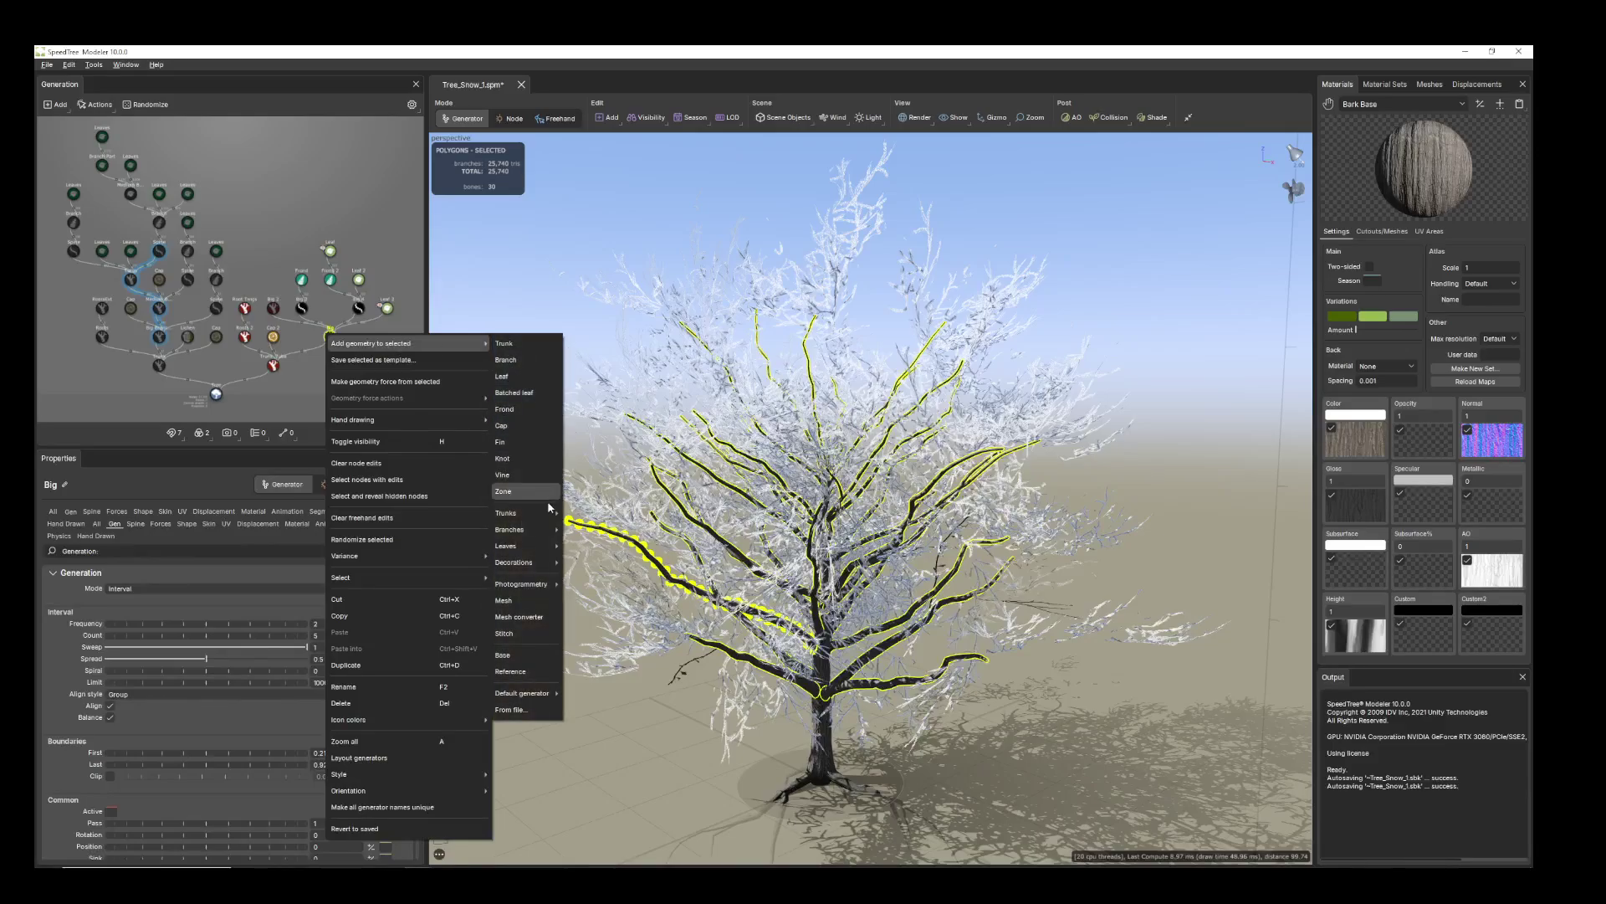
{"action": "mouse_move", "coordinate": [552, 532]}
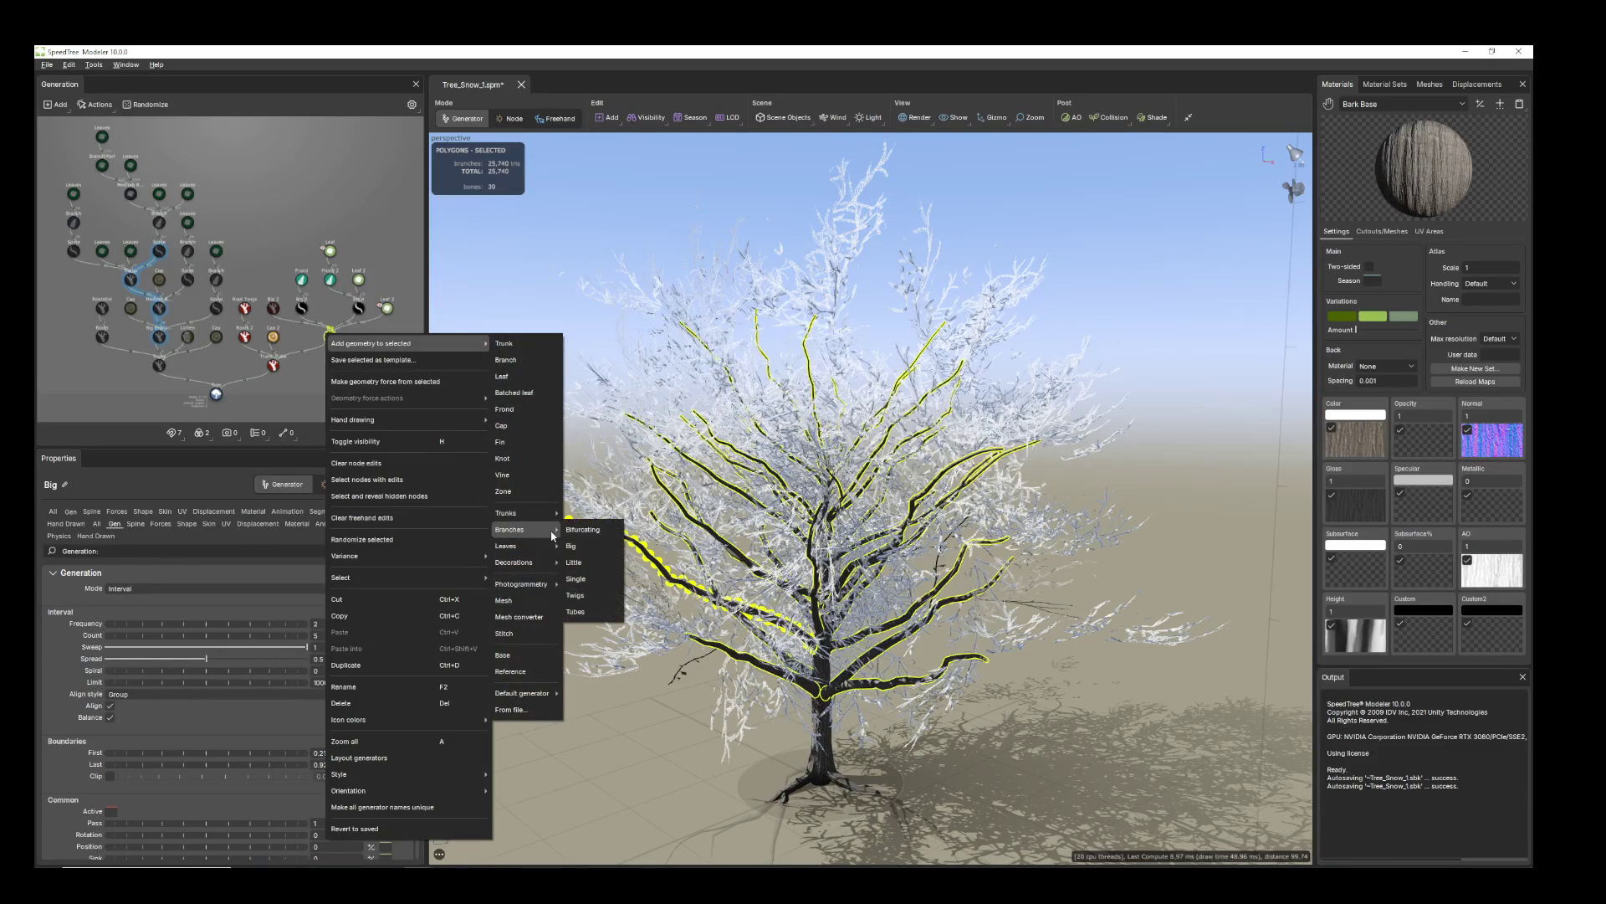
{"action": "left_click", "coordinate": [583, 562]}
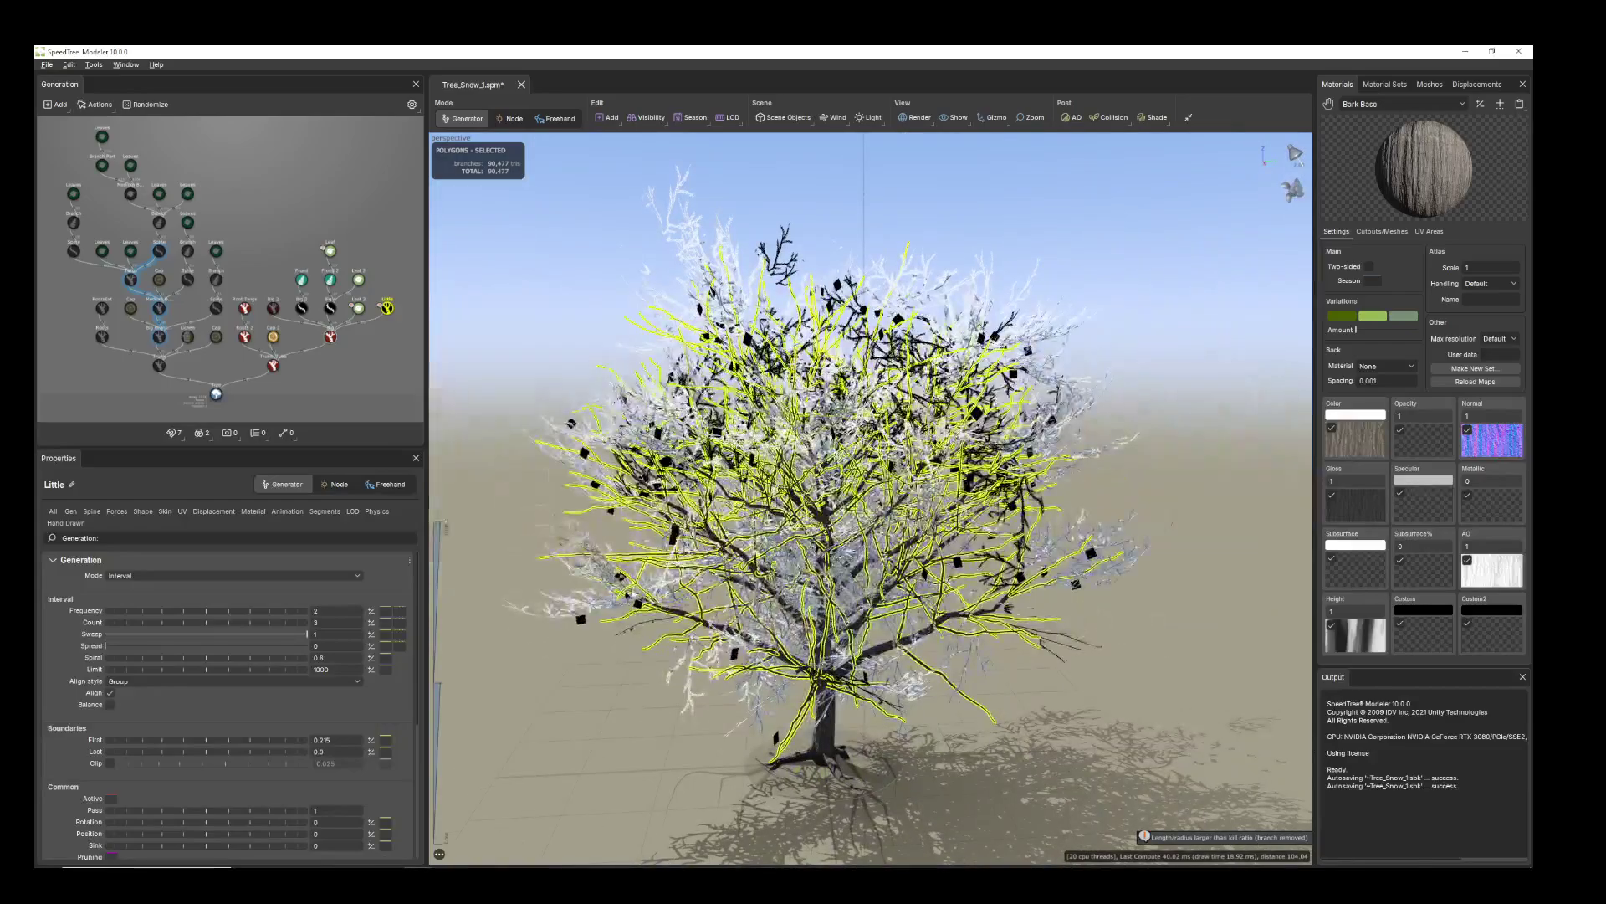
- Lower the Little branch generator's interval frequency to about 0.94 to thin out the small branches
{"action": "left_click", "coordinate": [387, 314]}
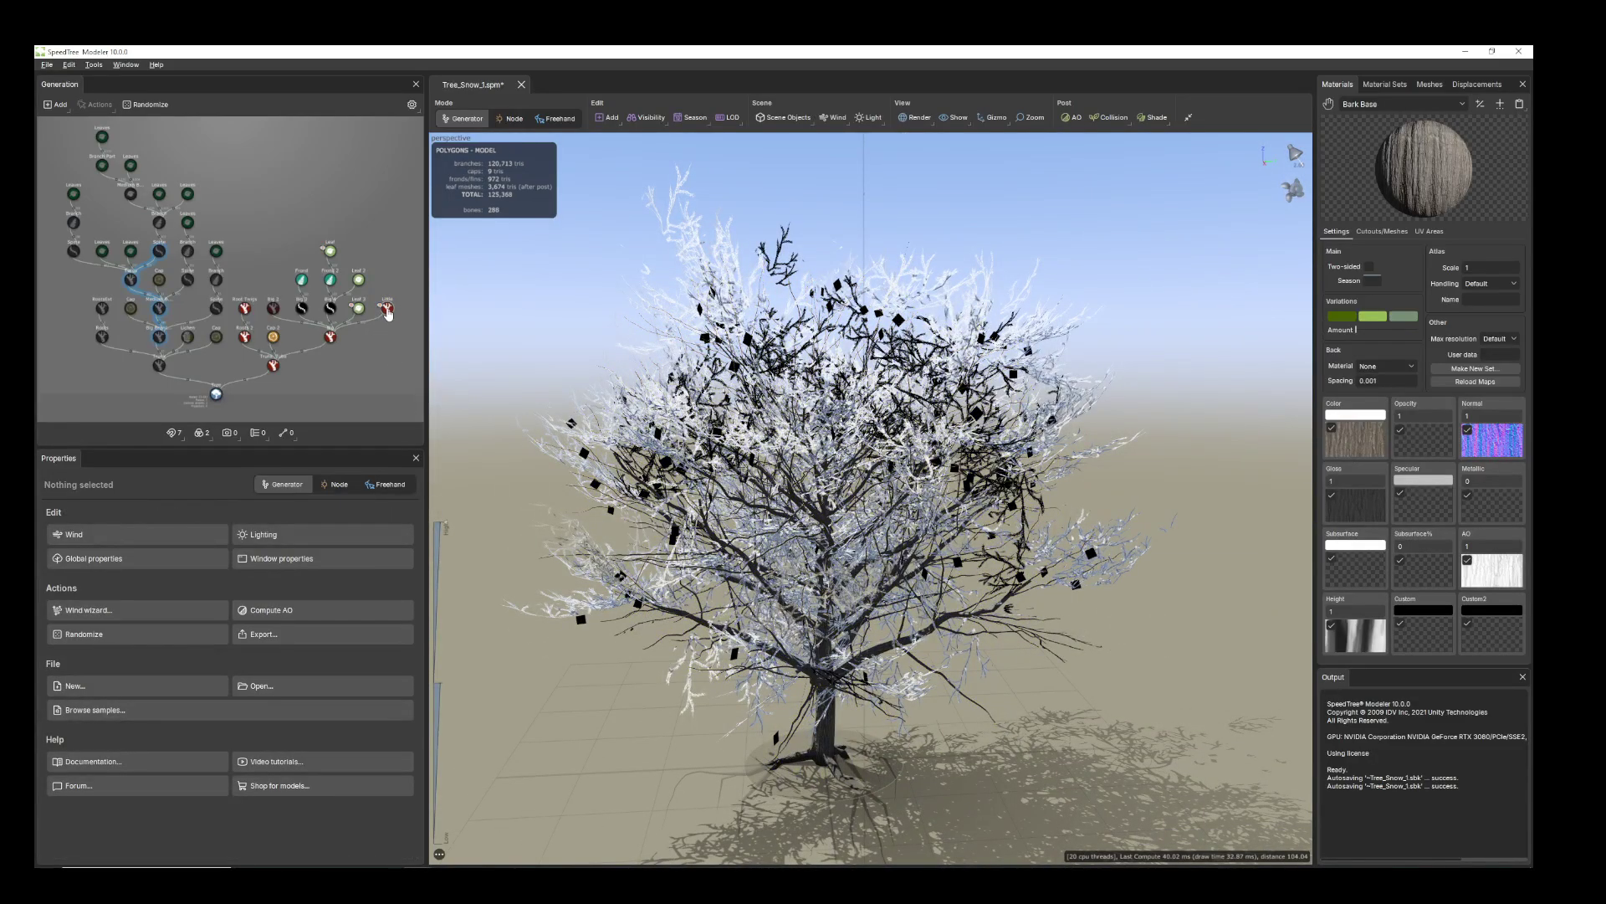
{"action": "left_click", "coordinate": [388, 310]}
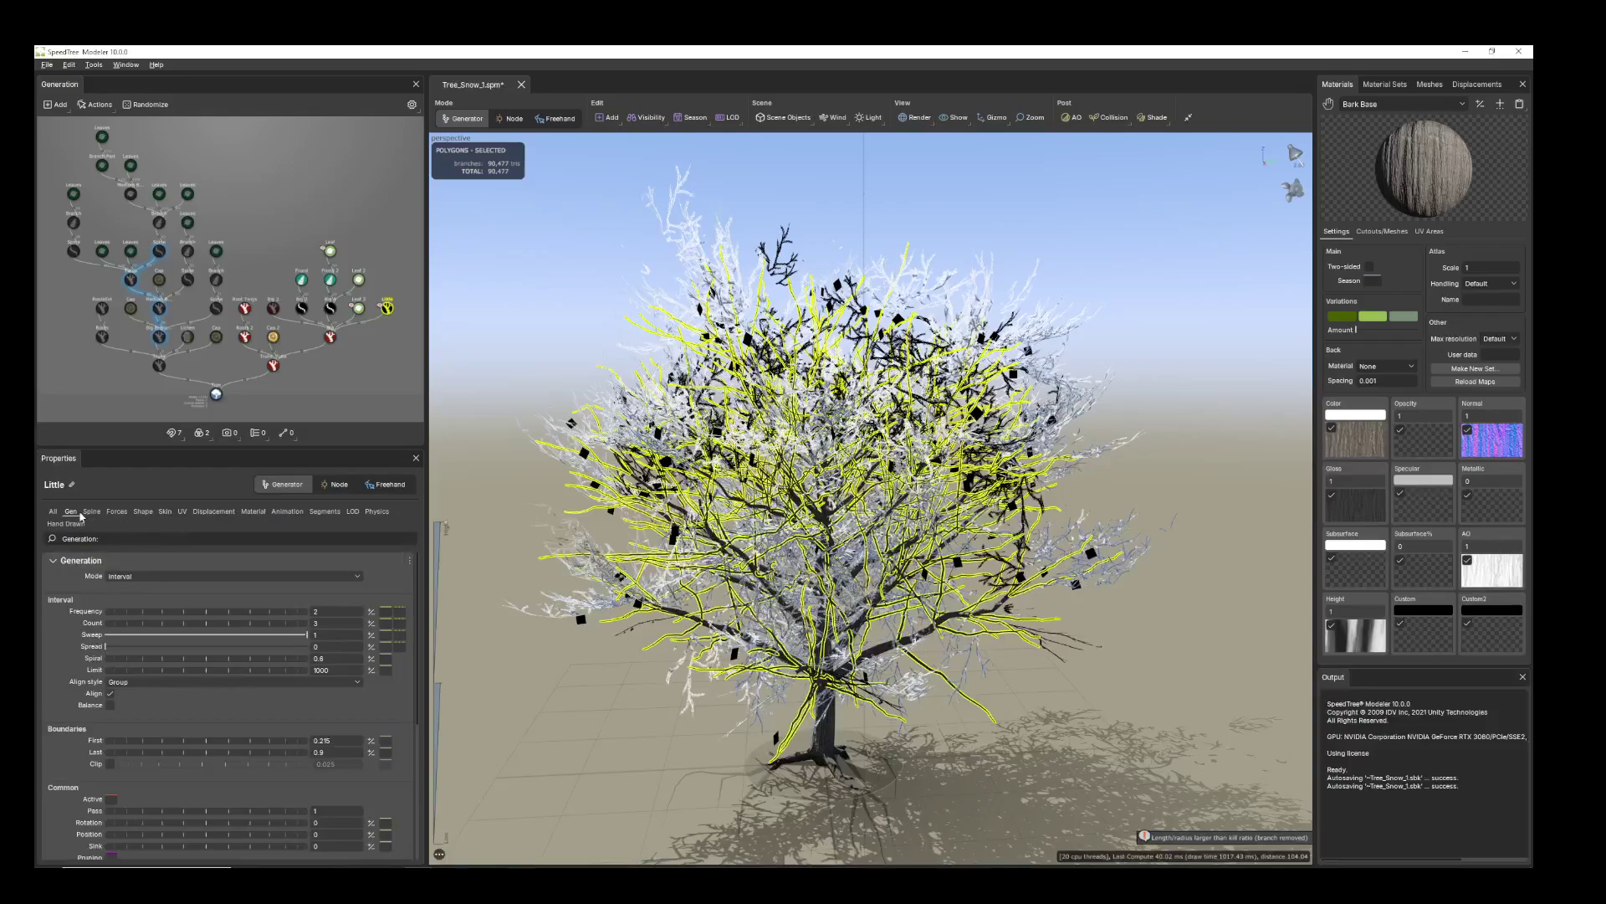
{"action": "left_click_drag", "start_coordinate": [224, 615], "coordinate": [162, 616]}
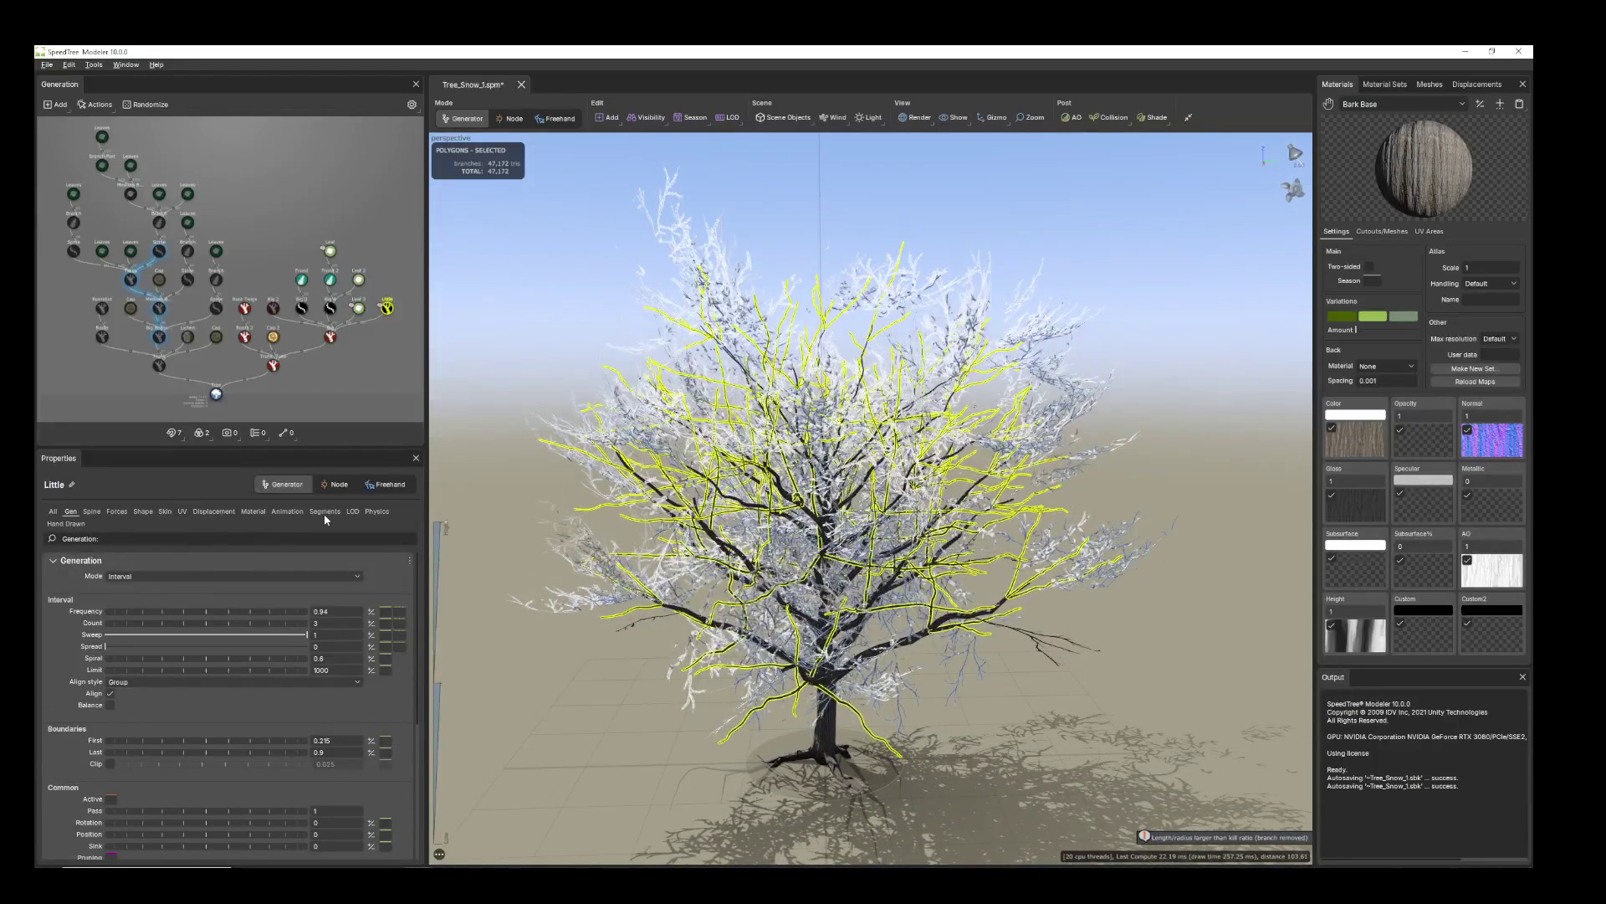
- Lower the relative segment length of the Little branch generator to about 0.14 to reduce its polygons
{"action": "left_click", "coordinate": [325, 512]}
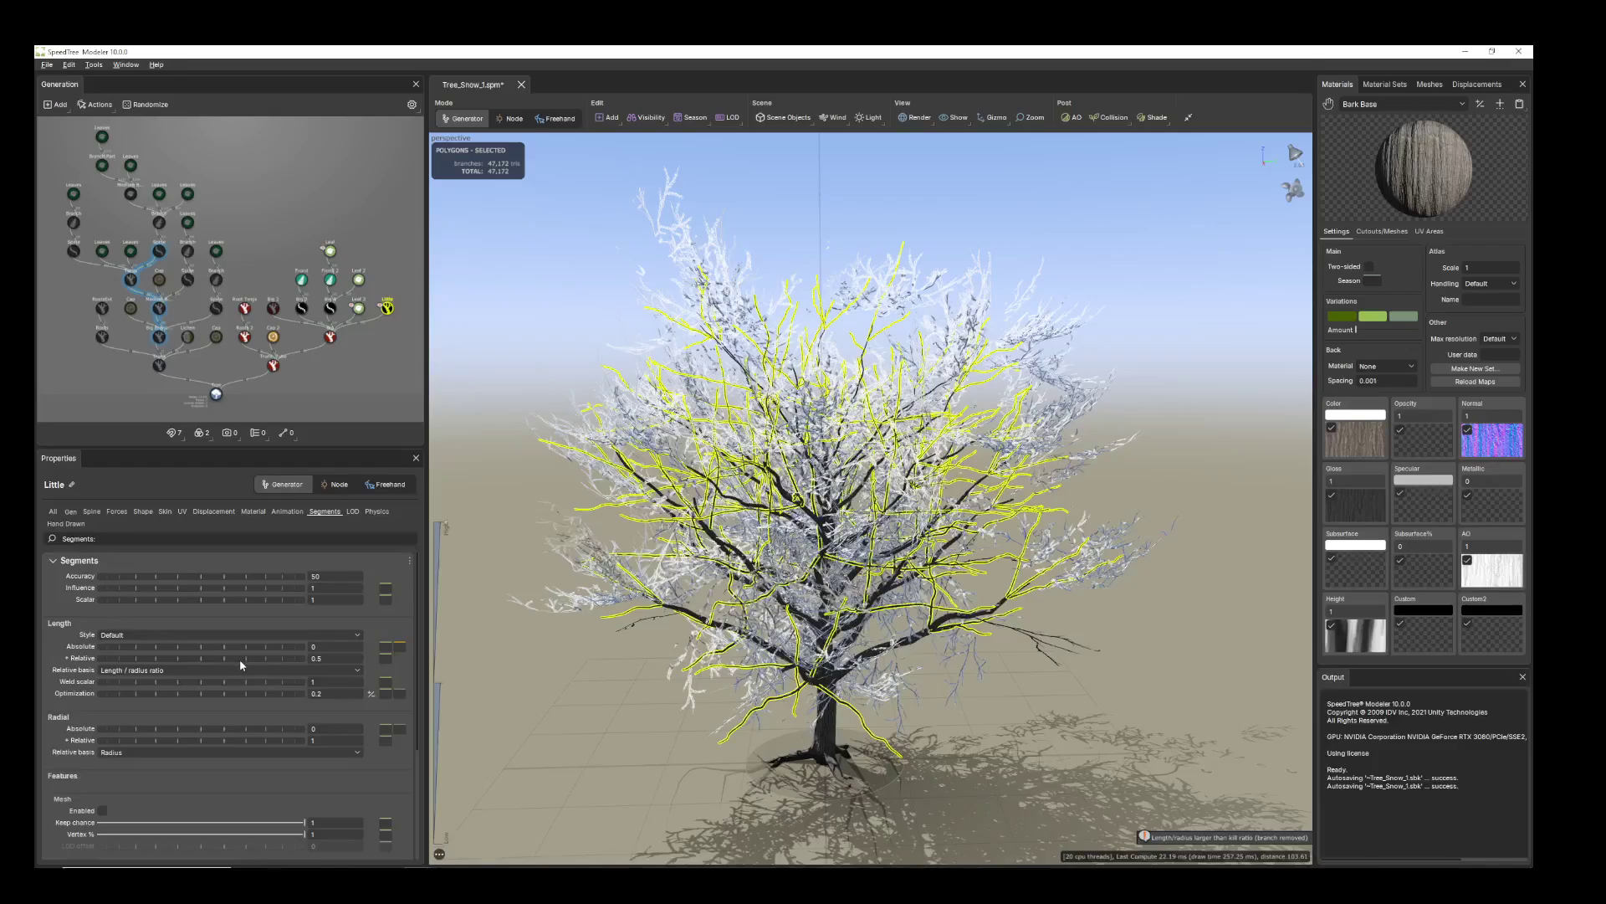
{"action": "left_click_drag", "start_coordinate": [239, 659], "coordinate": [210, 660]}
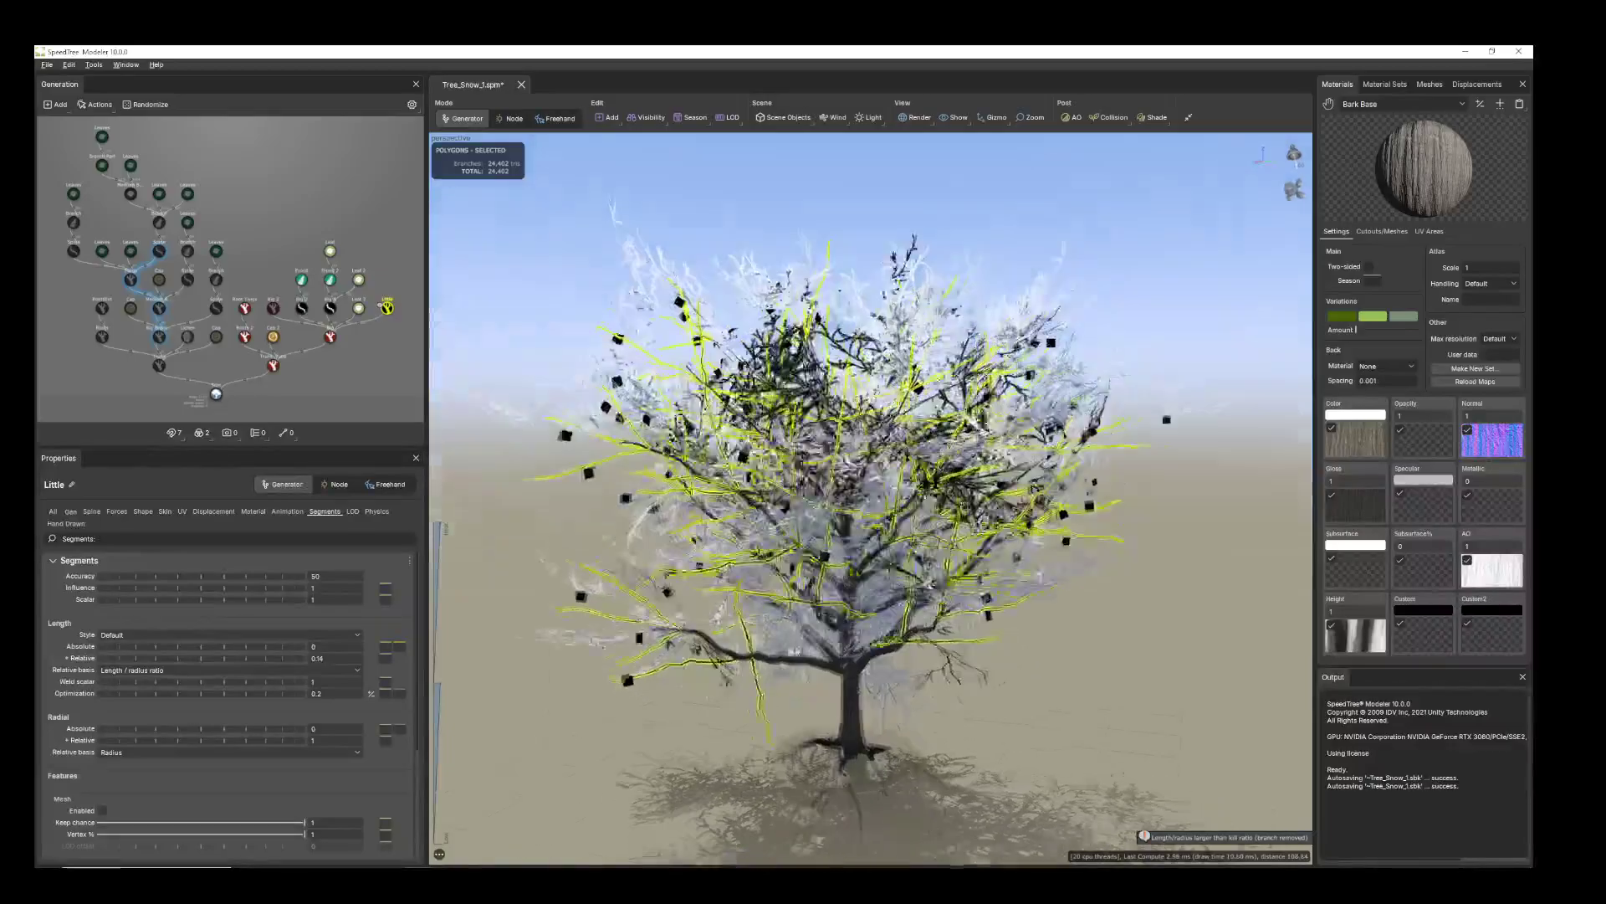
{"action": "left_click", "coordinate": [670, 684]}
{"action": "left_click", "coordinate": [678, 657]}
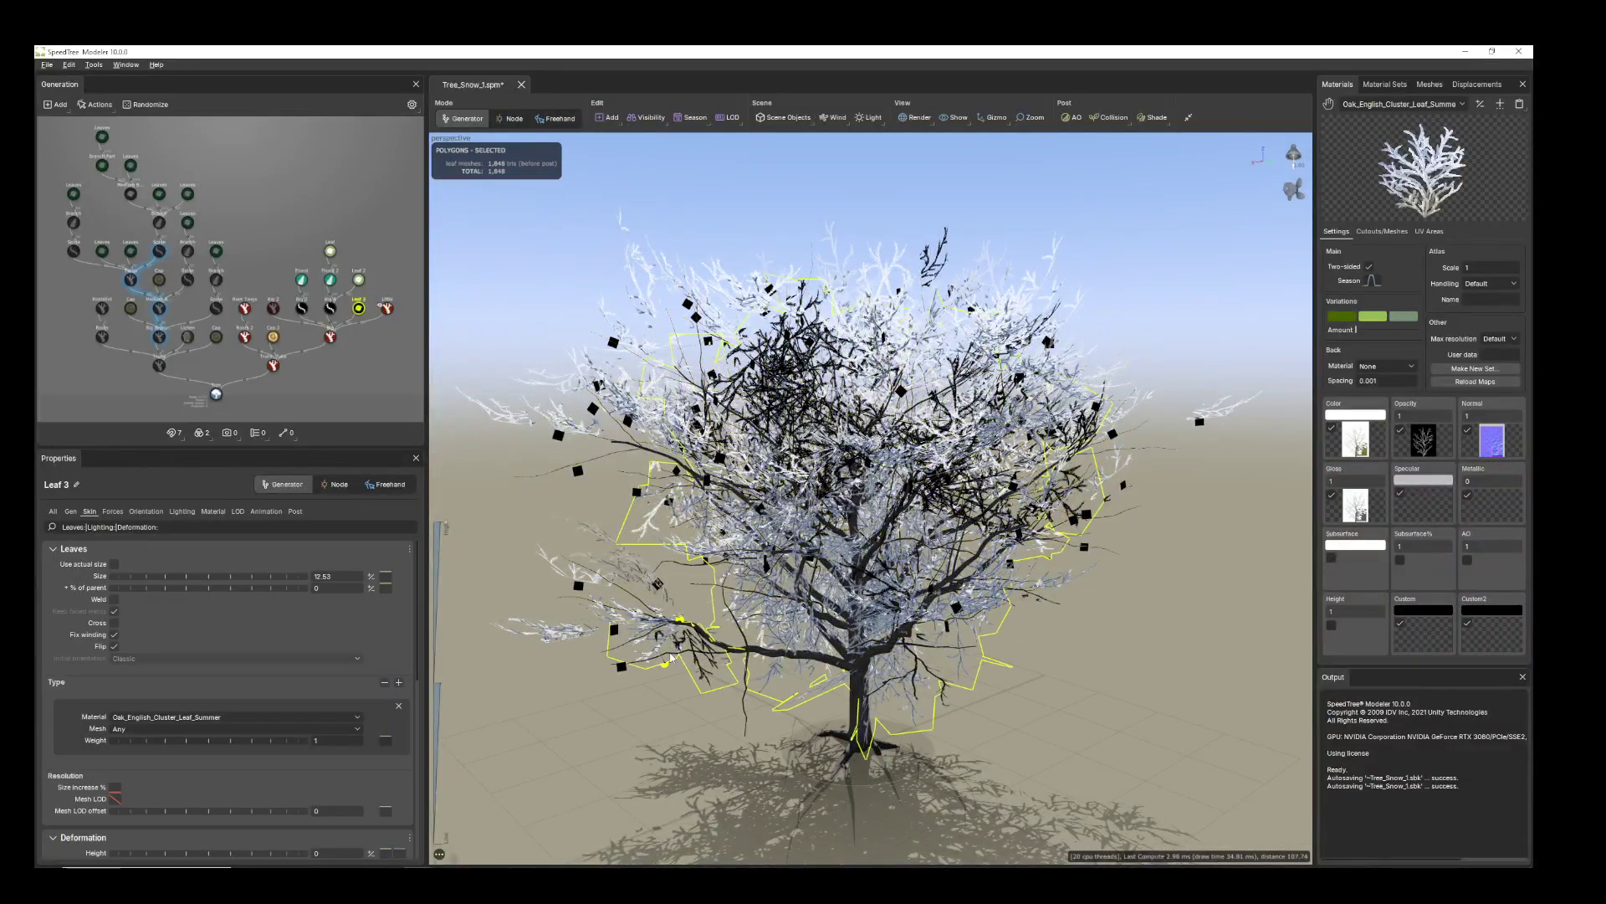
{"action": "left_click_drag", "start_coordinate": [678, 658], "coordinate": [601, 689]}
- Add a Leaf generator to the Little branch generator
{"action": "left_click", "coordinate": [389, 311]}
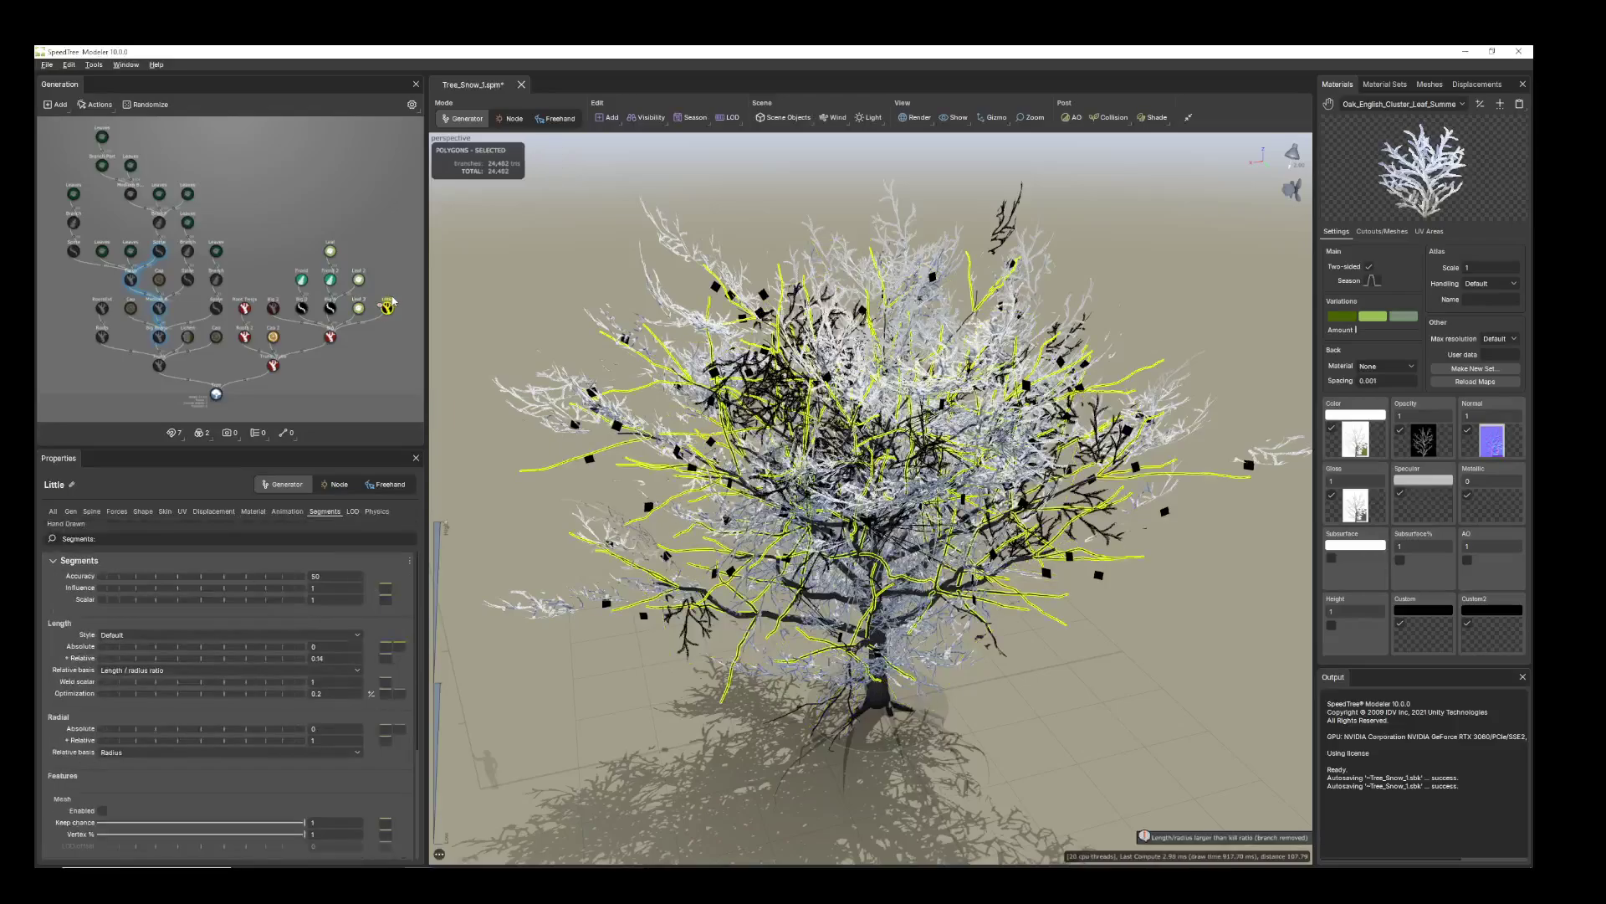
{"action": "middle_click_drag", "start_coordinate": [390, 311], "coordinate": [337, 290]}
{"action": "right_click", "coordinate": [337, 291]}
{"action": "mouse_move", "coordinate": [368, 297]}
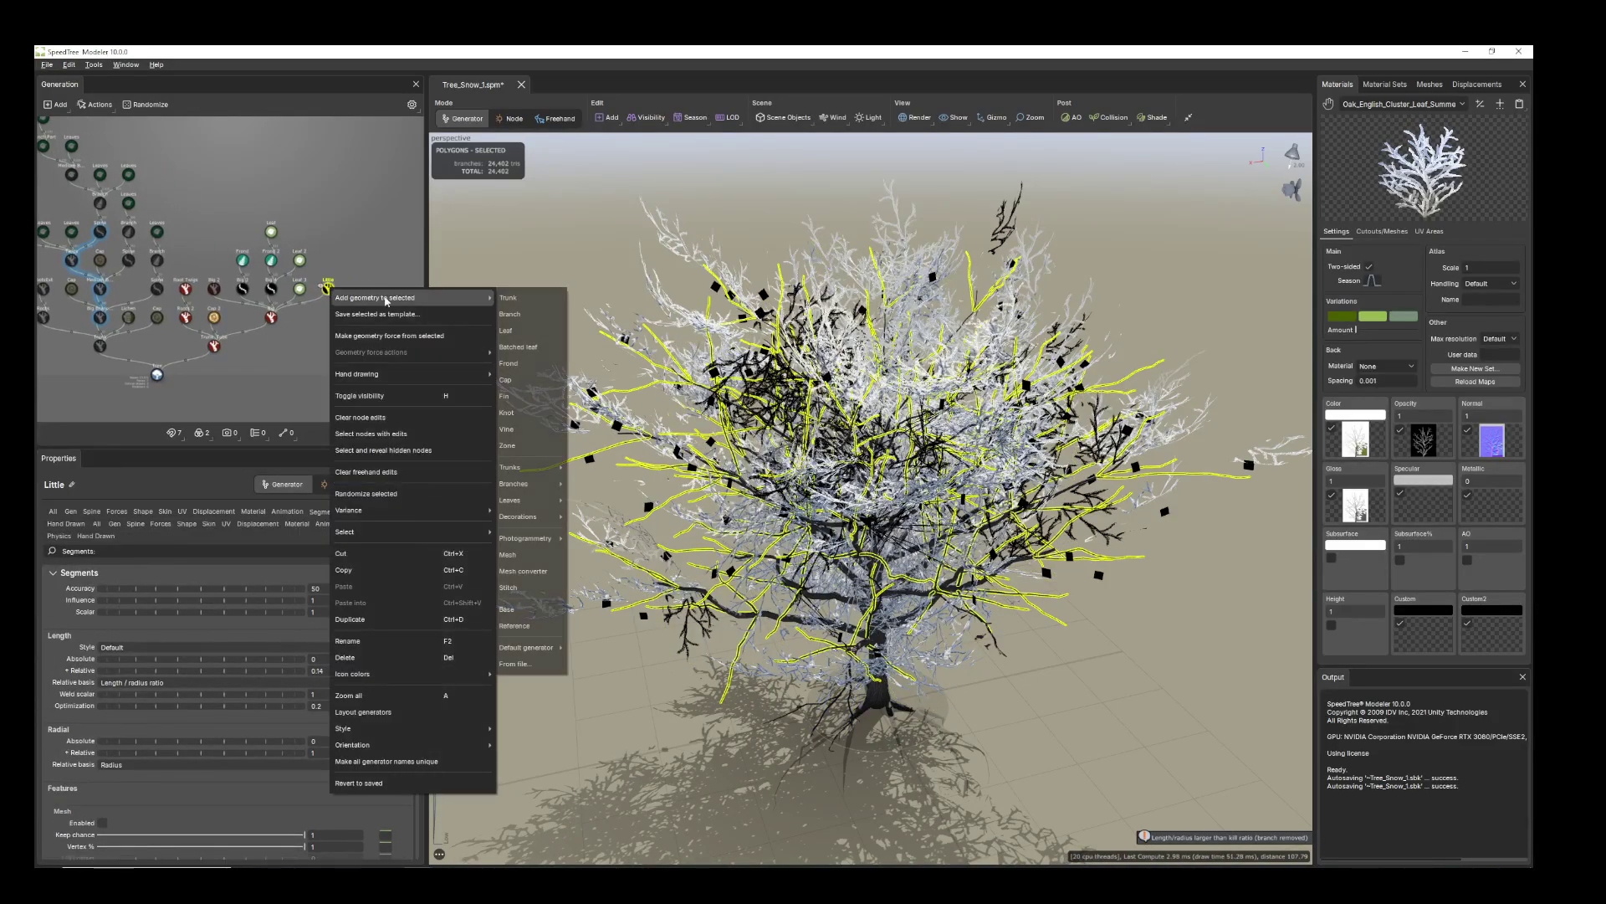
{"action": "left_click", "coordinate": [515, 330]}
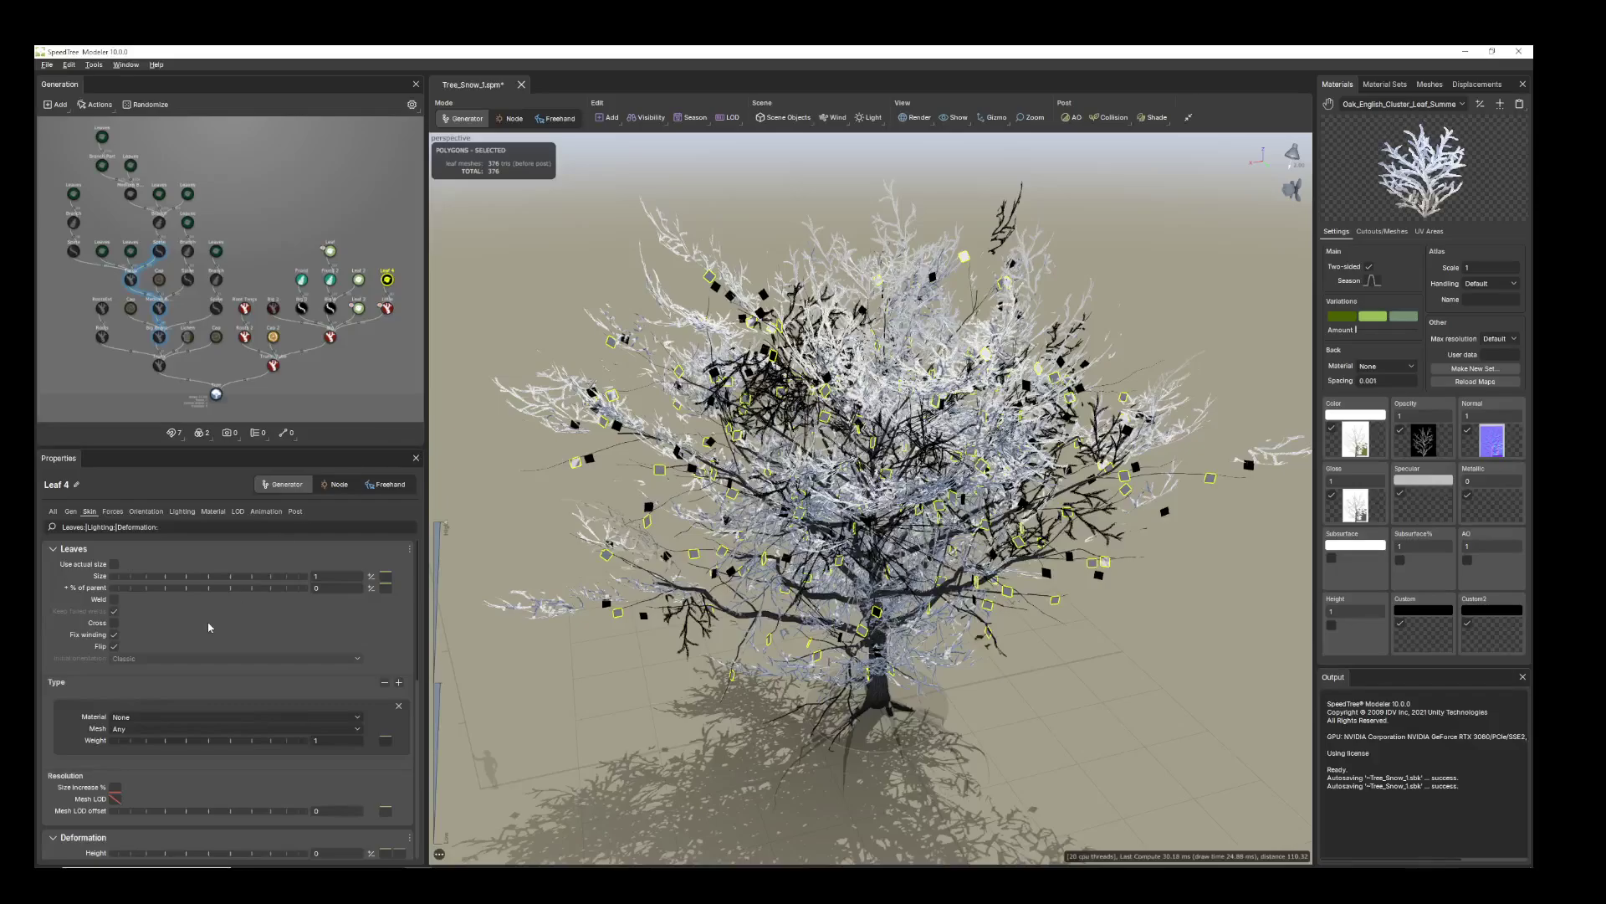
- Increase the Leaf 4 generator's leaf size to about 7.8
{"action": "left_click_drag", "start_coordinate": [142, 579], "coordinate": [502, 519]}
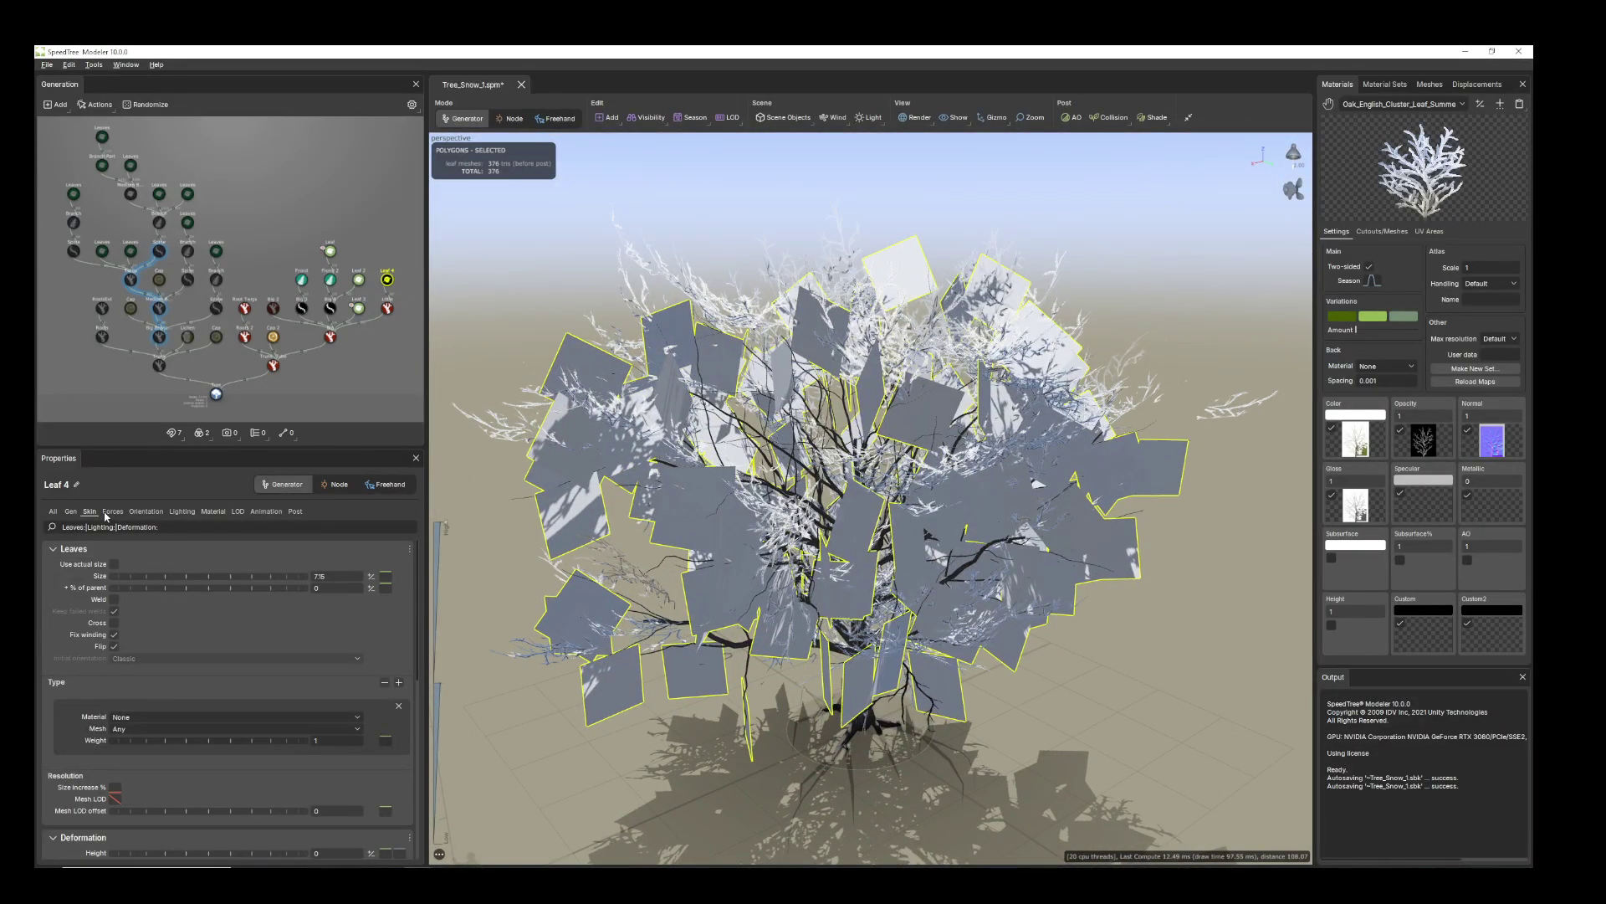
{"action": "left_click_drag", "start_coordinate": [870, 418], "coordinate": [871, 586]}
{"action": "scroll", "coordinate": [870, 585], "scroll_direction": "down", "scroll_amount": 2}
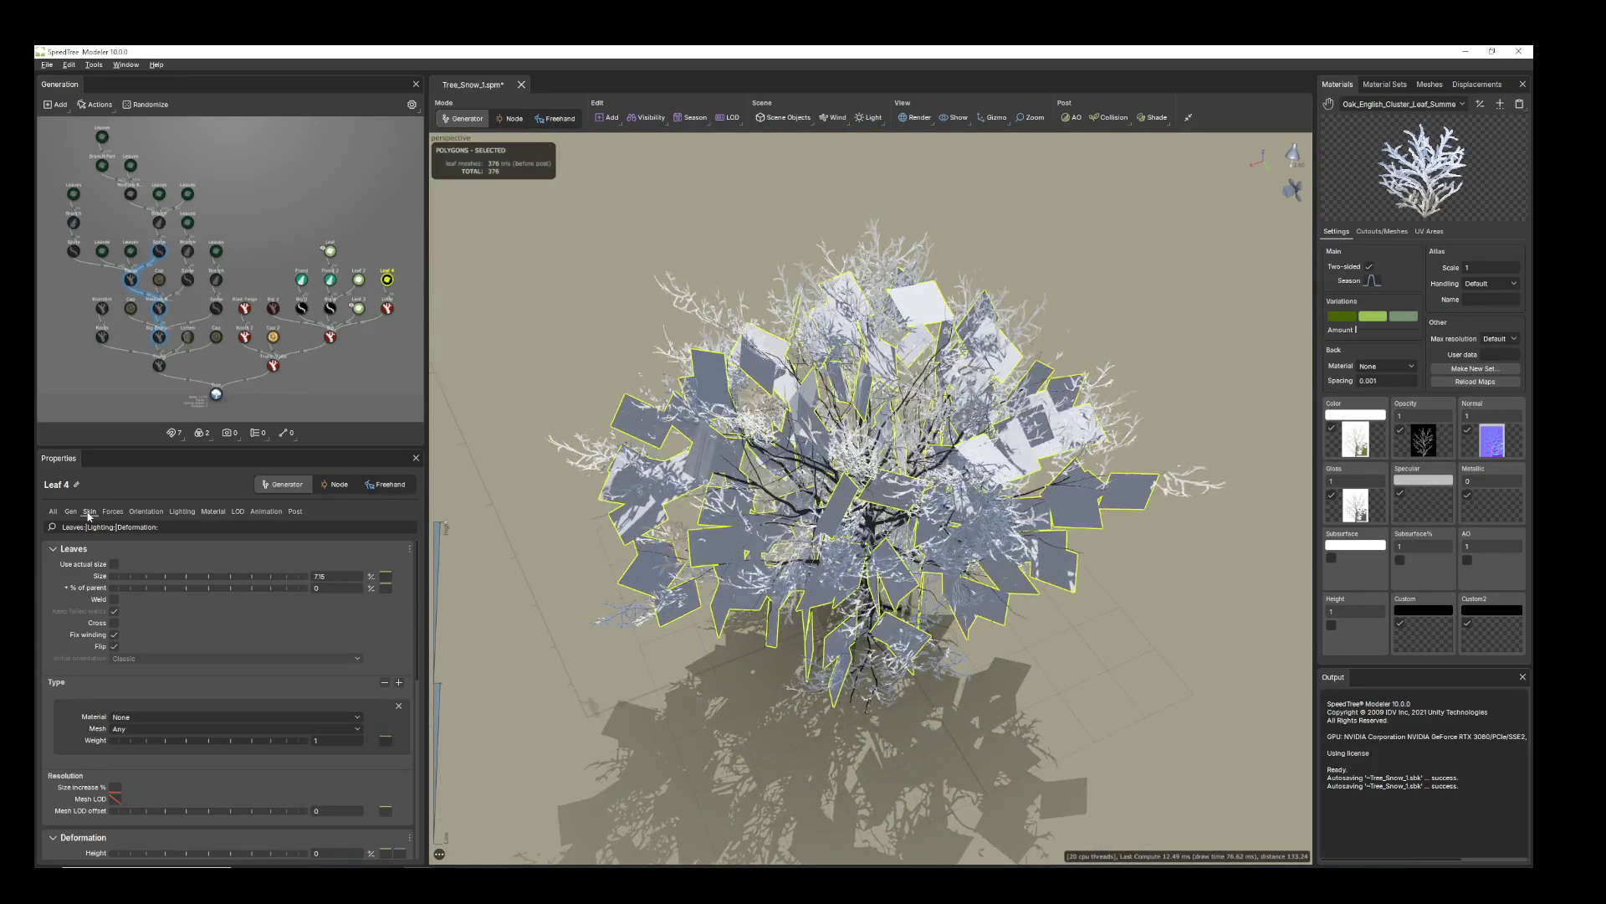
- Assign the Oak_English_Cluster_Leaf_Summer material to the Leaf 4 generator
{"action": "left_click", "coordinate": [214, 511]}
{"action": "left_click", "coordinate": [209, 605]}
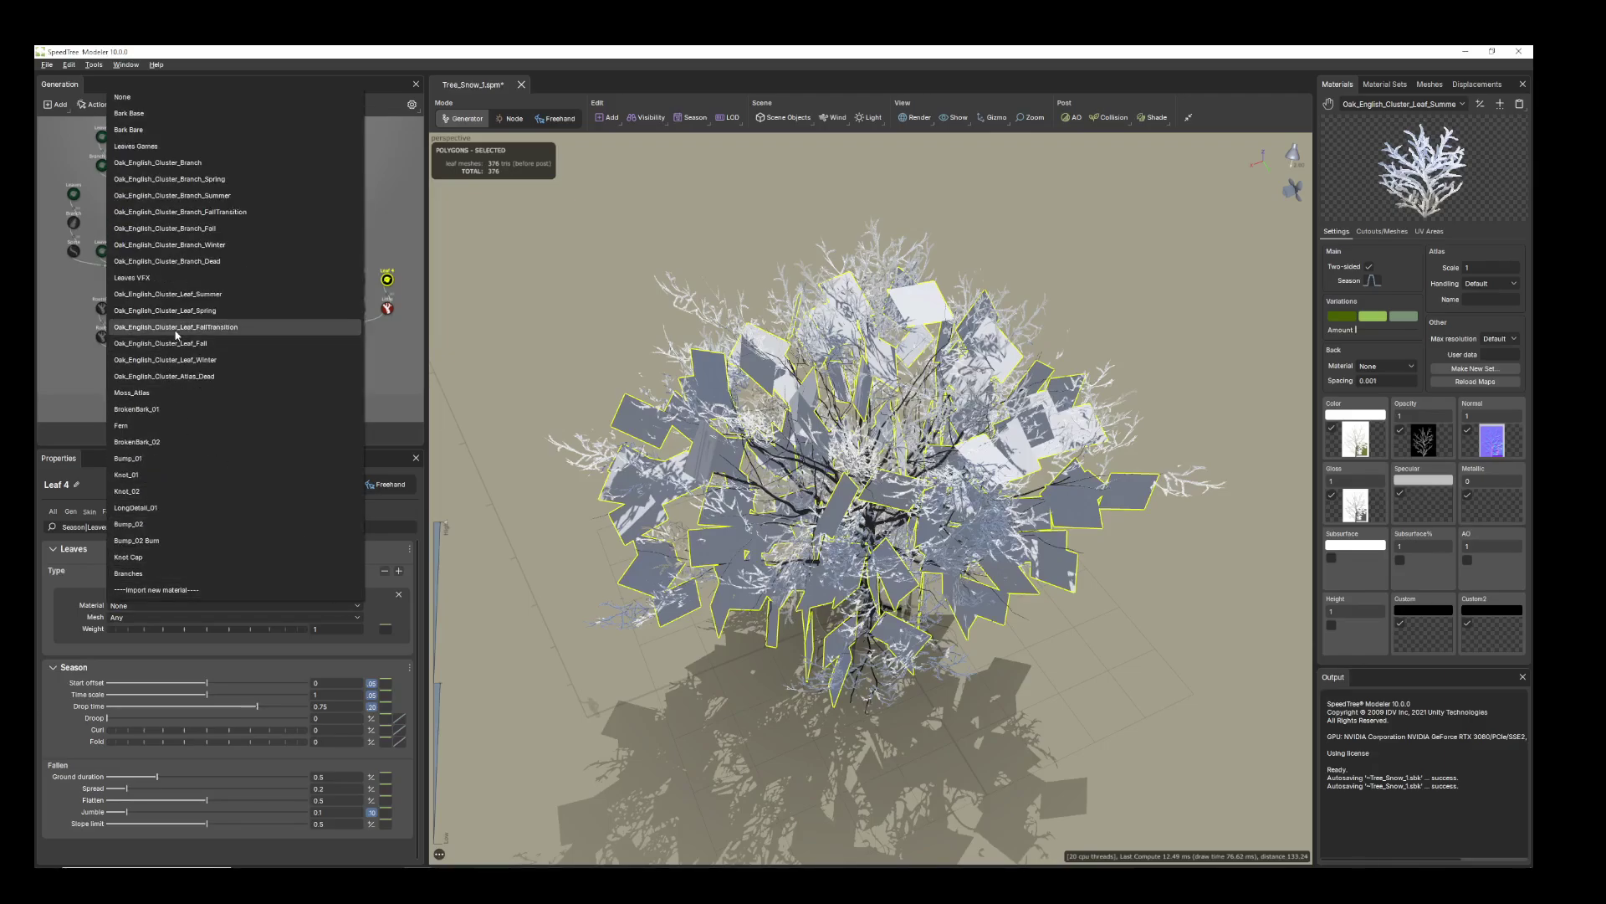
{"action": "left_click", "coordinate": [205, 299]}
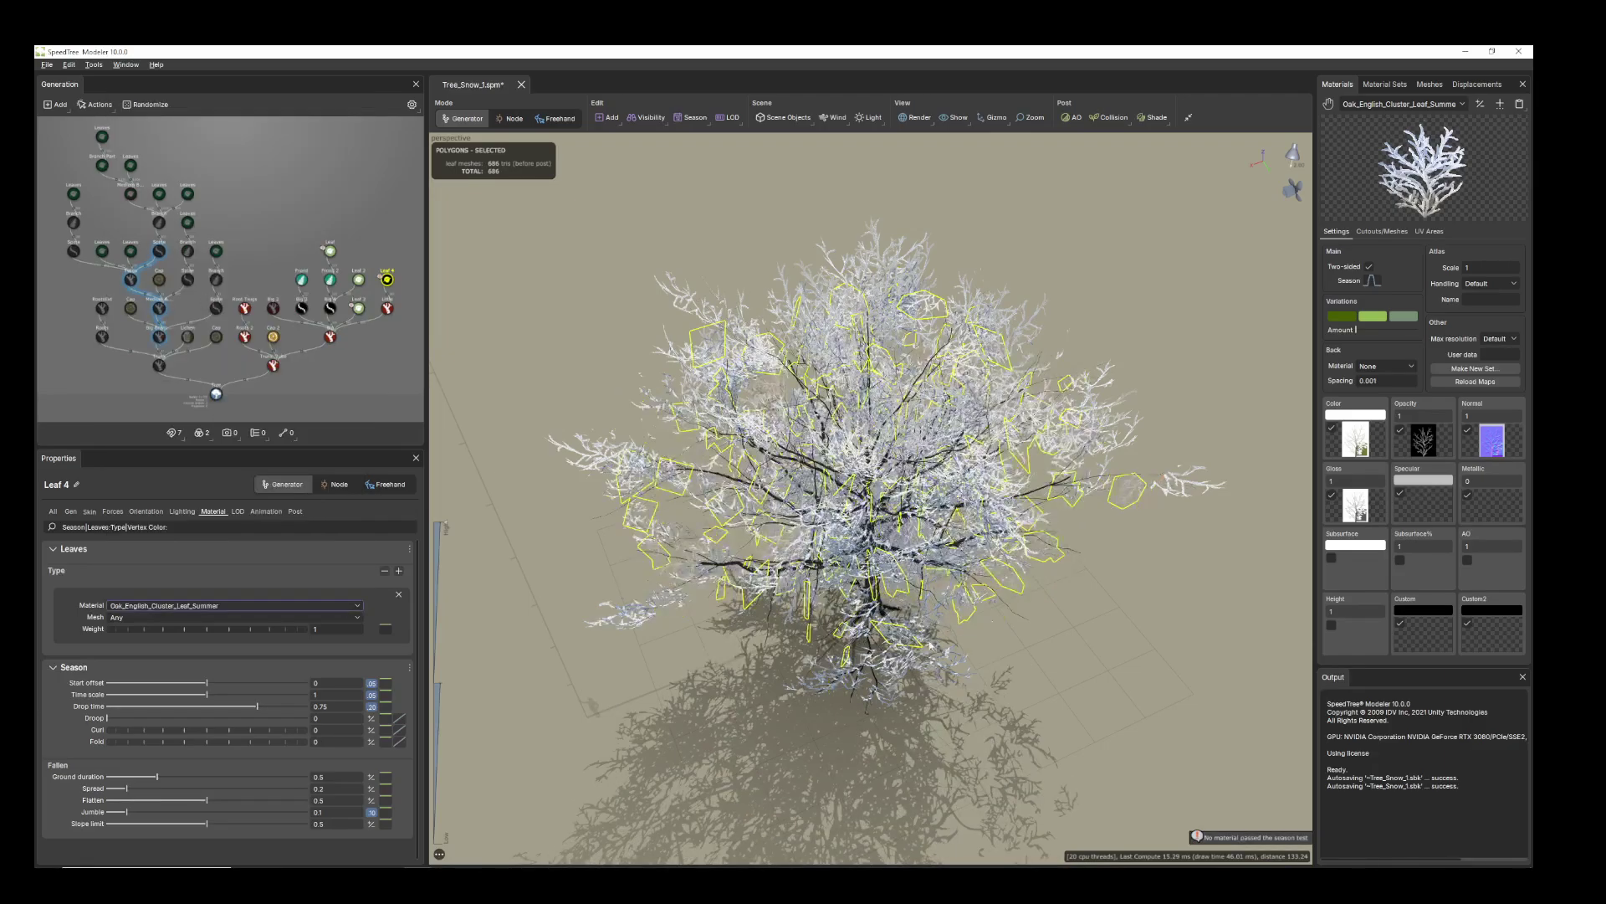
{"action": "mouse_move", "coordinate": [929, 646]}
{"action": "left_mouse_down"}
{"action": "mouse_move", "coordinate": [880, 572]}
{"action": "mouse_move", "coordinate": [928, 626]}
{"action": "mouse_move", "coordinate": [912, 640]}
{"action": "left_mouse_up"}
{"action": "scroll", "coordinate": [912, 641], "scroll_direction": "up", "scroll_amount": 3}
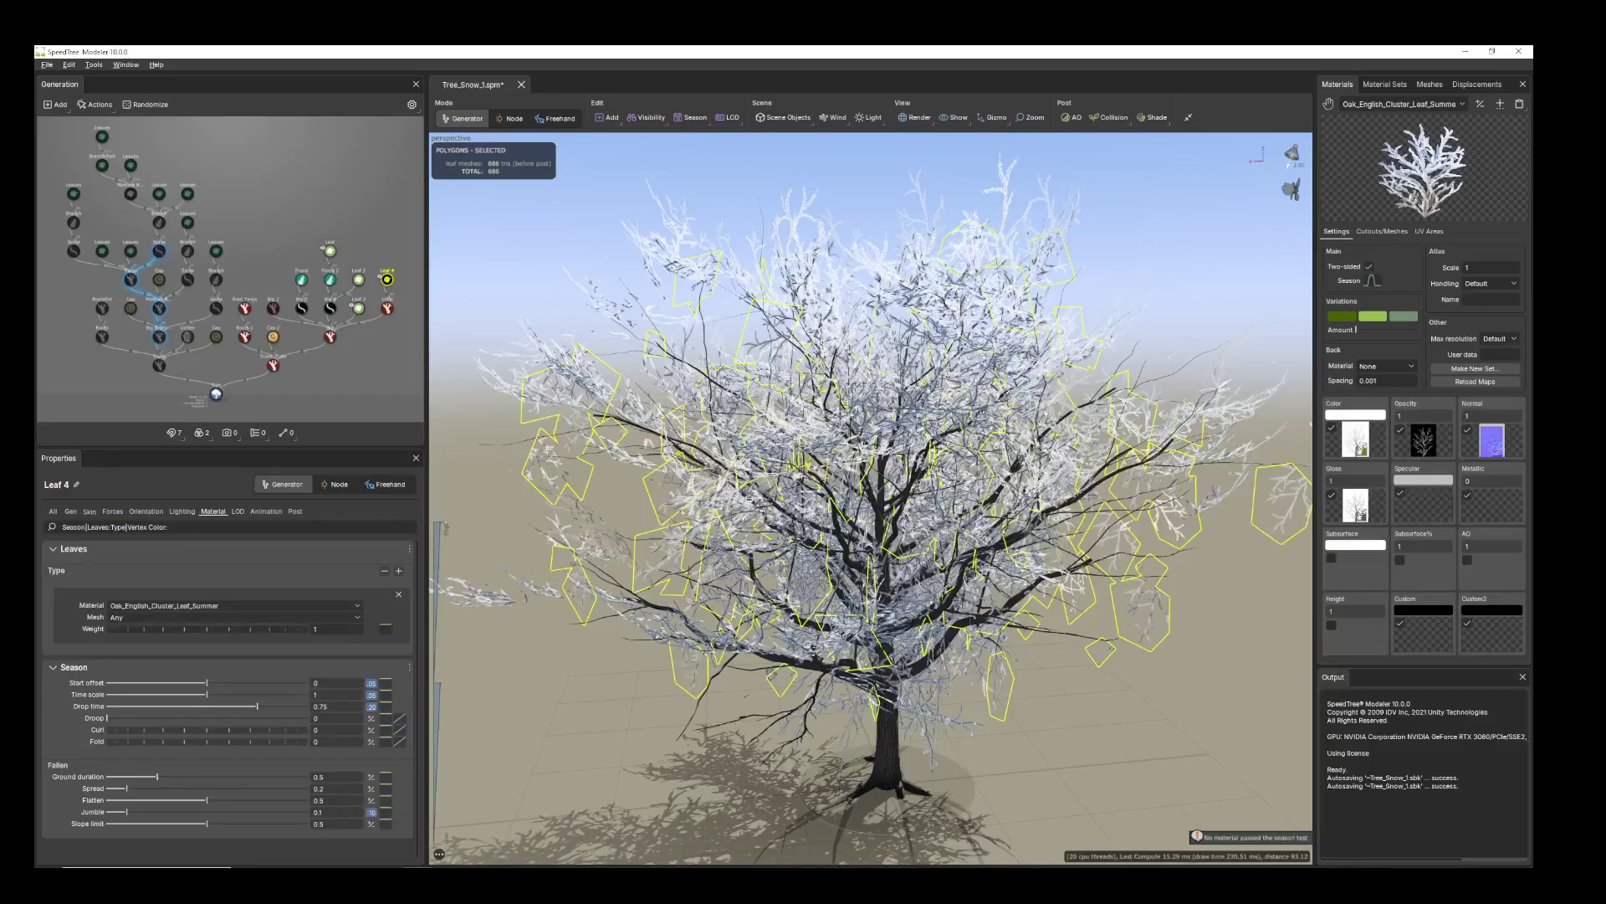
- Switch to the Tree_Snow_3 model and examine its snowy crown and the Lichen generator's geometry on the trunk
{"action": "mouse_move", "coordinate": [556, 850]}
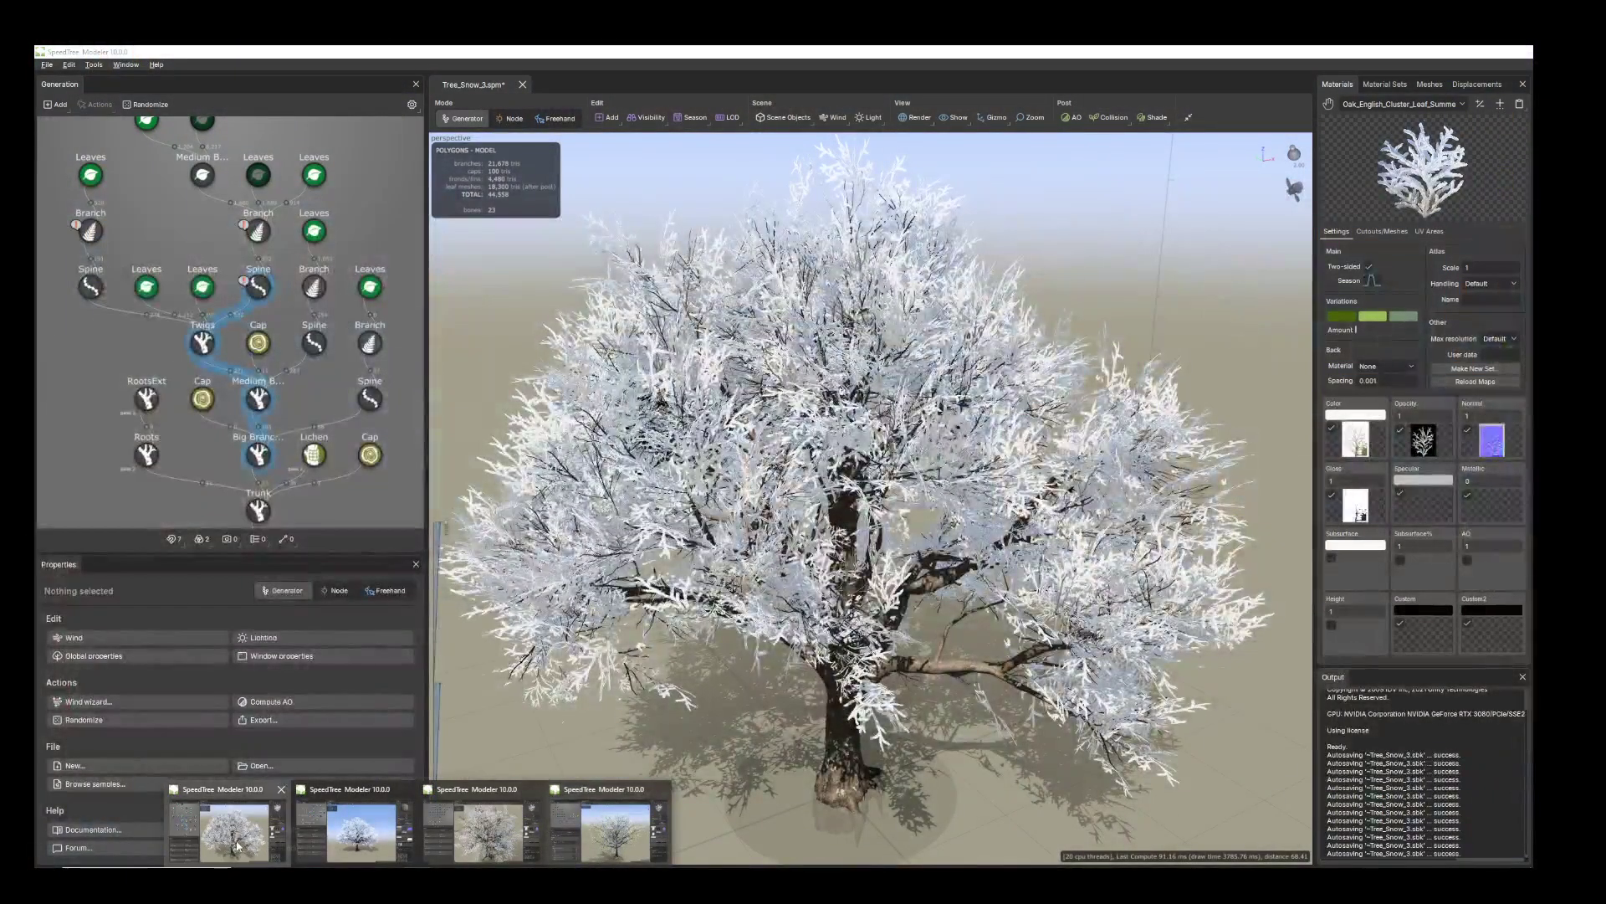
{"action": "left_click", "coordinate": [226, 838]}
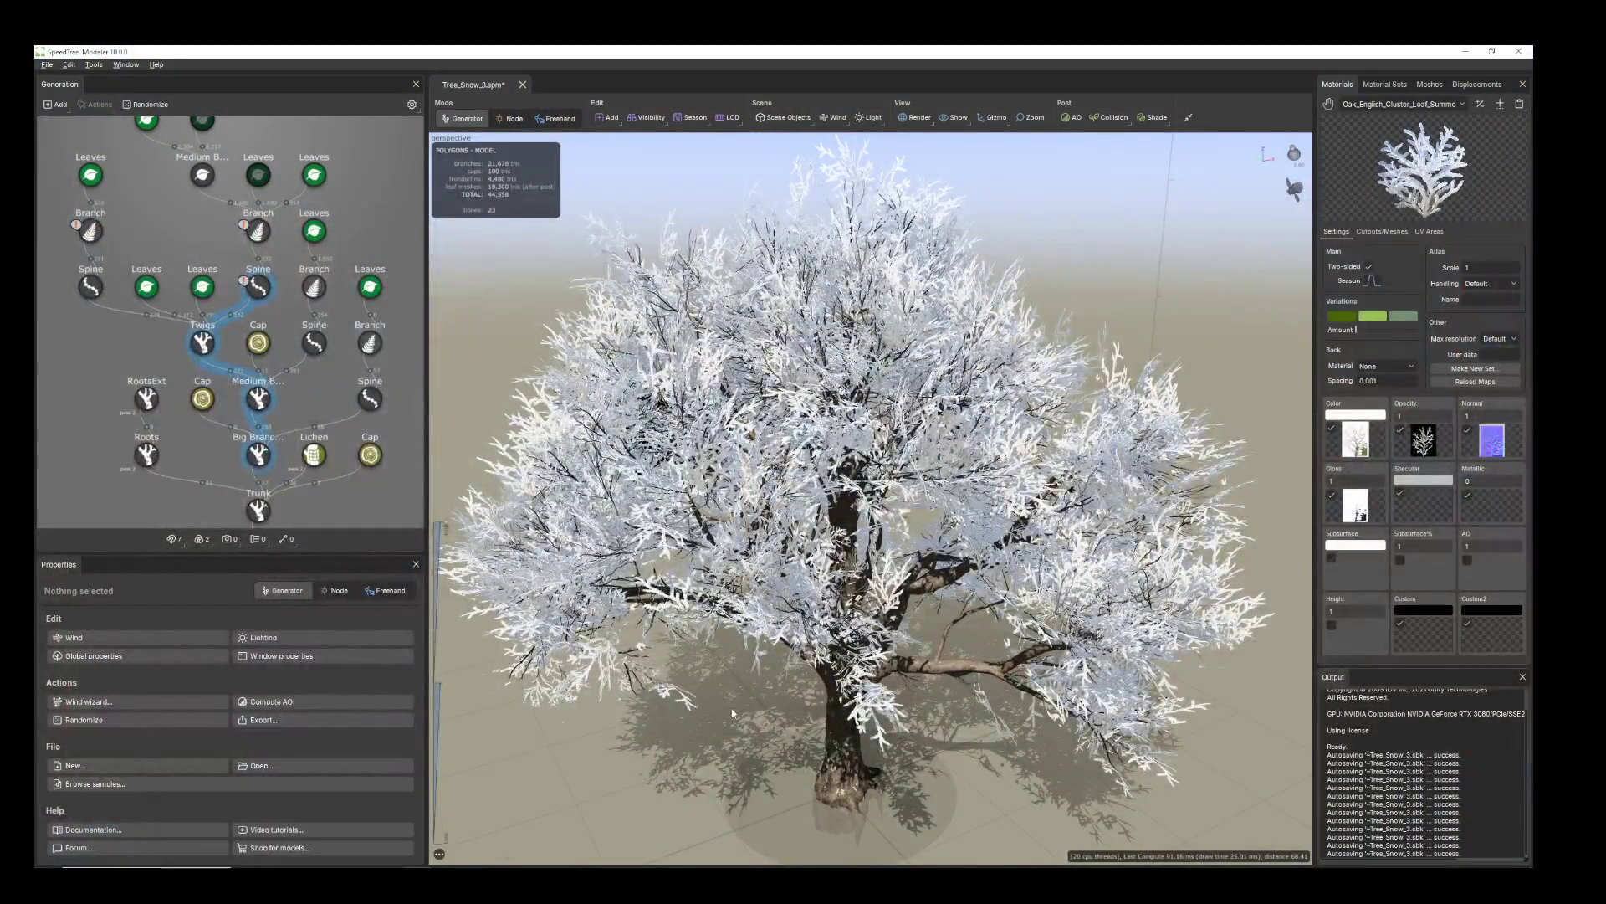
{"action": "mouse_move", "coordinate": [732, 707]}
{"action": "left_mouse_down"}
{"action": "mouse_move", "coordinate": [749, 673]}
{"action": "mouse_move", "coordinate": [749, 728]}
{"action": "mouse_move", "coordinate": [744, 703]}
{"action": "left_mouse_up"}
{"action": "scroll", "coordinate": [749, 728], "scroll_direction": "up", "scroll_amount": 2}
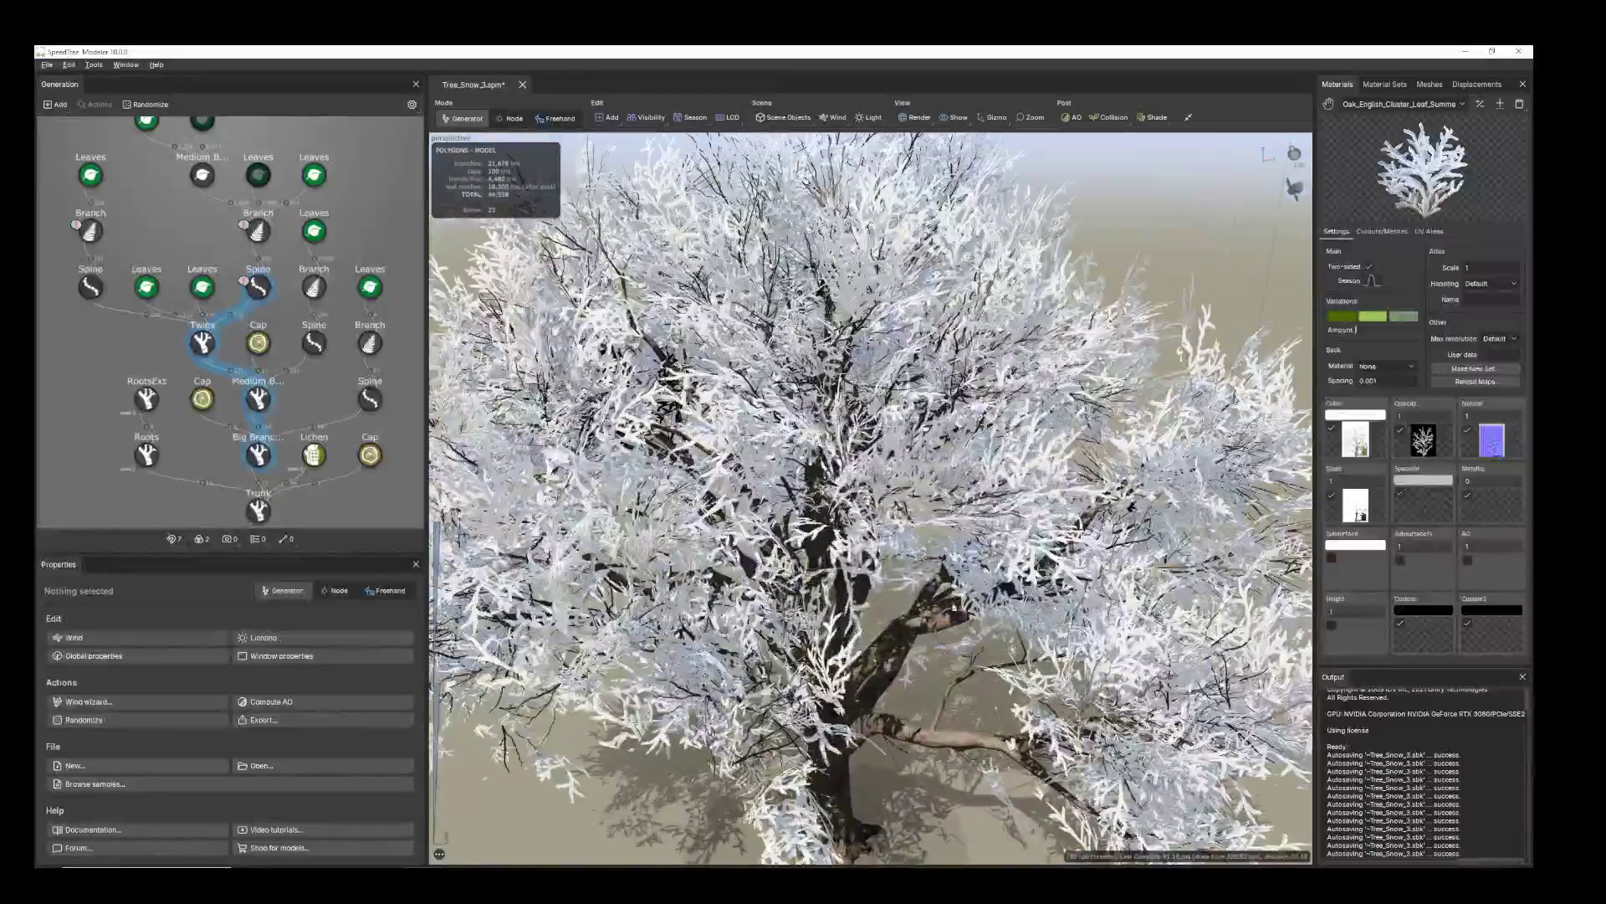
{"action": "scroll", "coordinate": [871, 499], "scroll_direction": "down", "scroll_amount": 8}
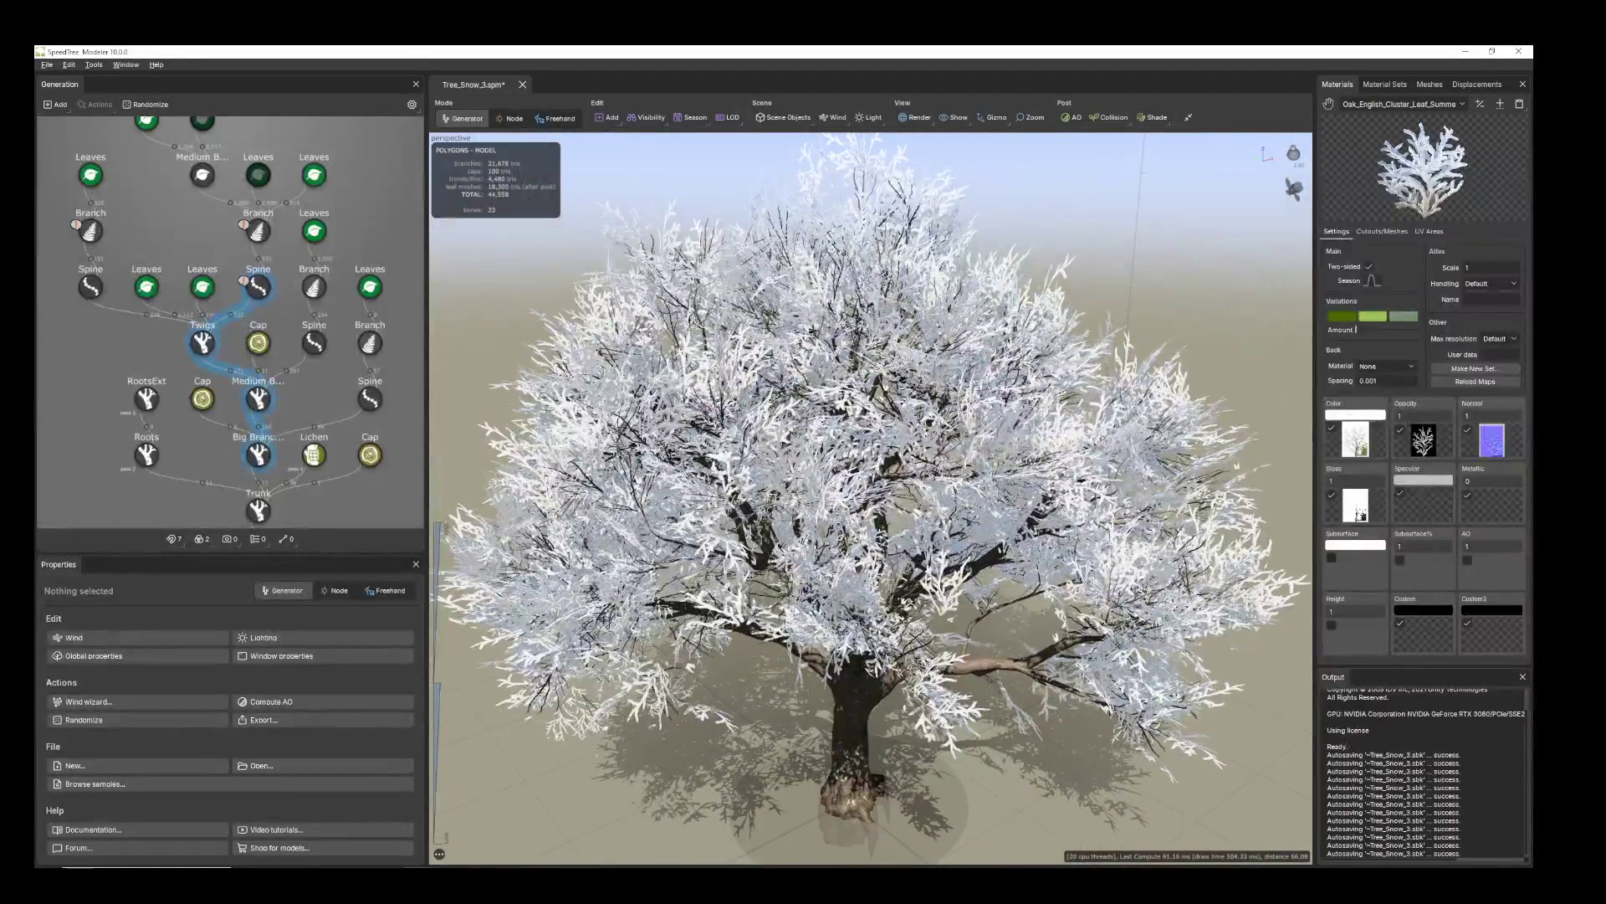
{"action": "left_click", "coordinate": [822, 638]}
{"action": "left_click", "coordinate": [315, 459]}
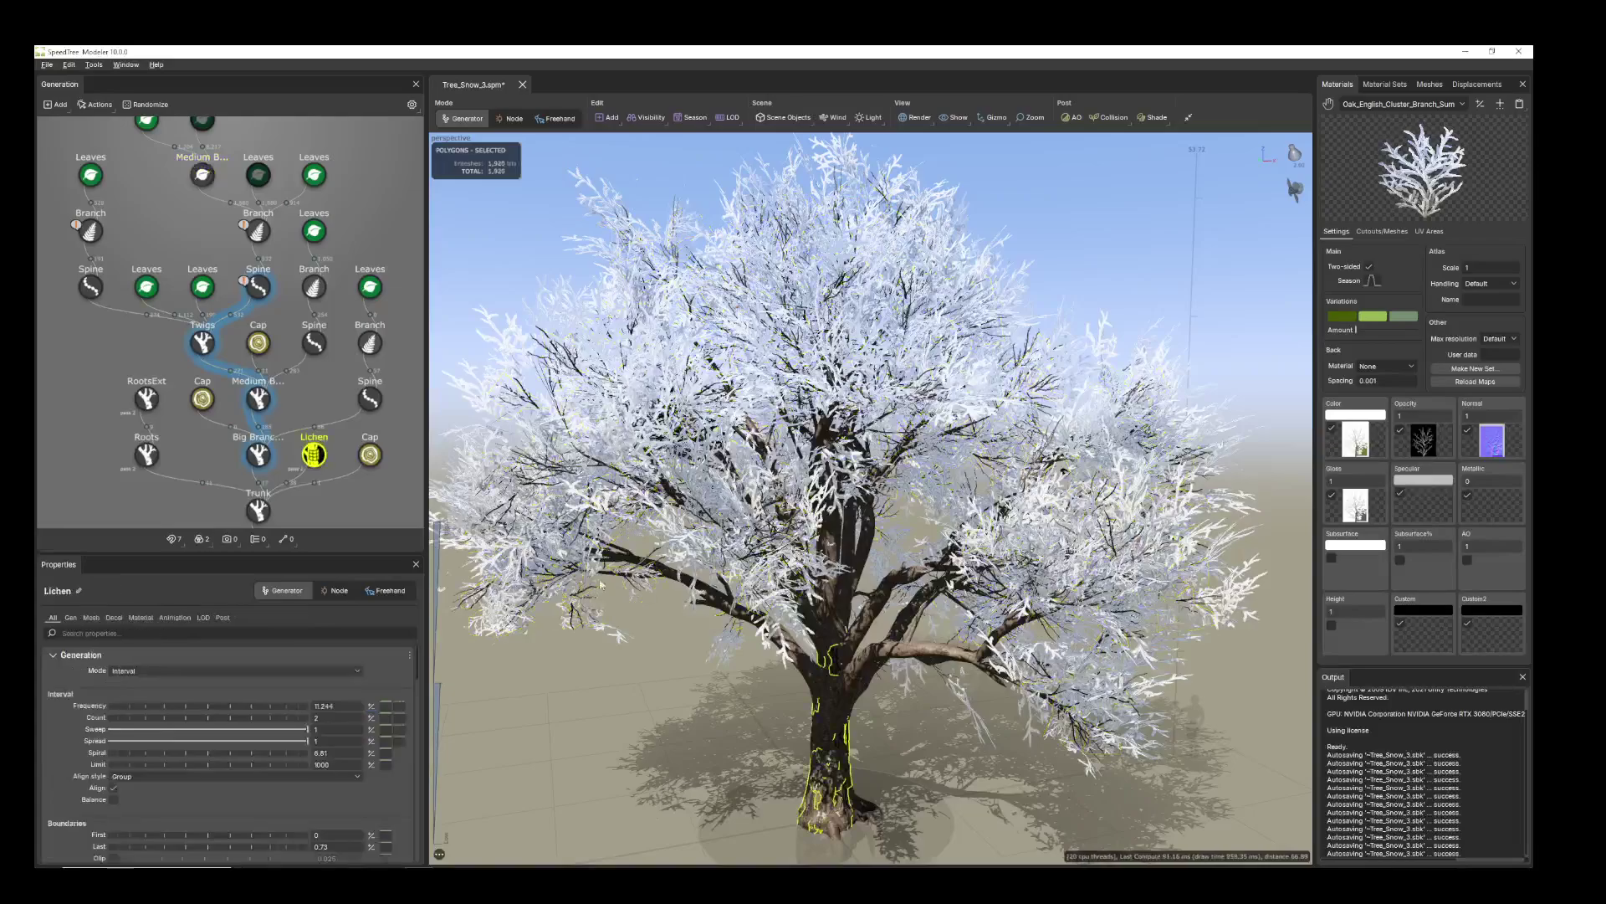
{"action": "scroll", "coordinate": [864, 575], "scroll_direction": "up", "scroll_amount": 10}
{"action": "scroll", "coordinate": [862, 575], "scroll_direction": "up", "scroll_amount": 6}
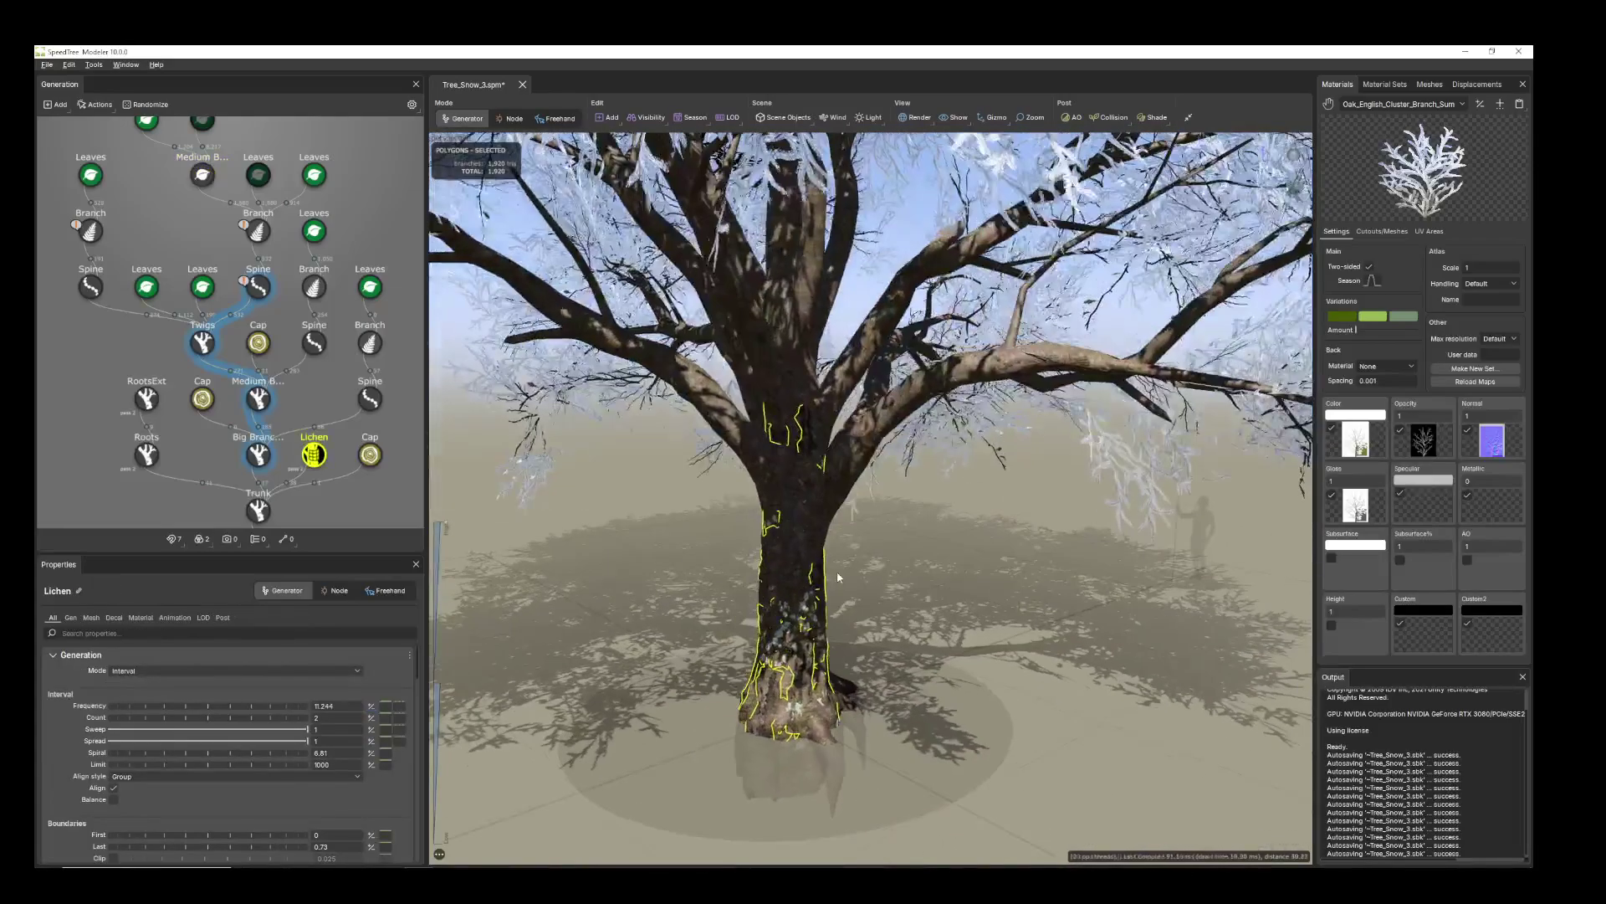
{"action": "scroll", "coordinate": [796, 624], "scroll_direction": "down", "scroll_amount": 10}
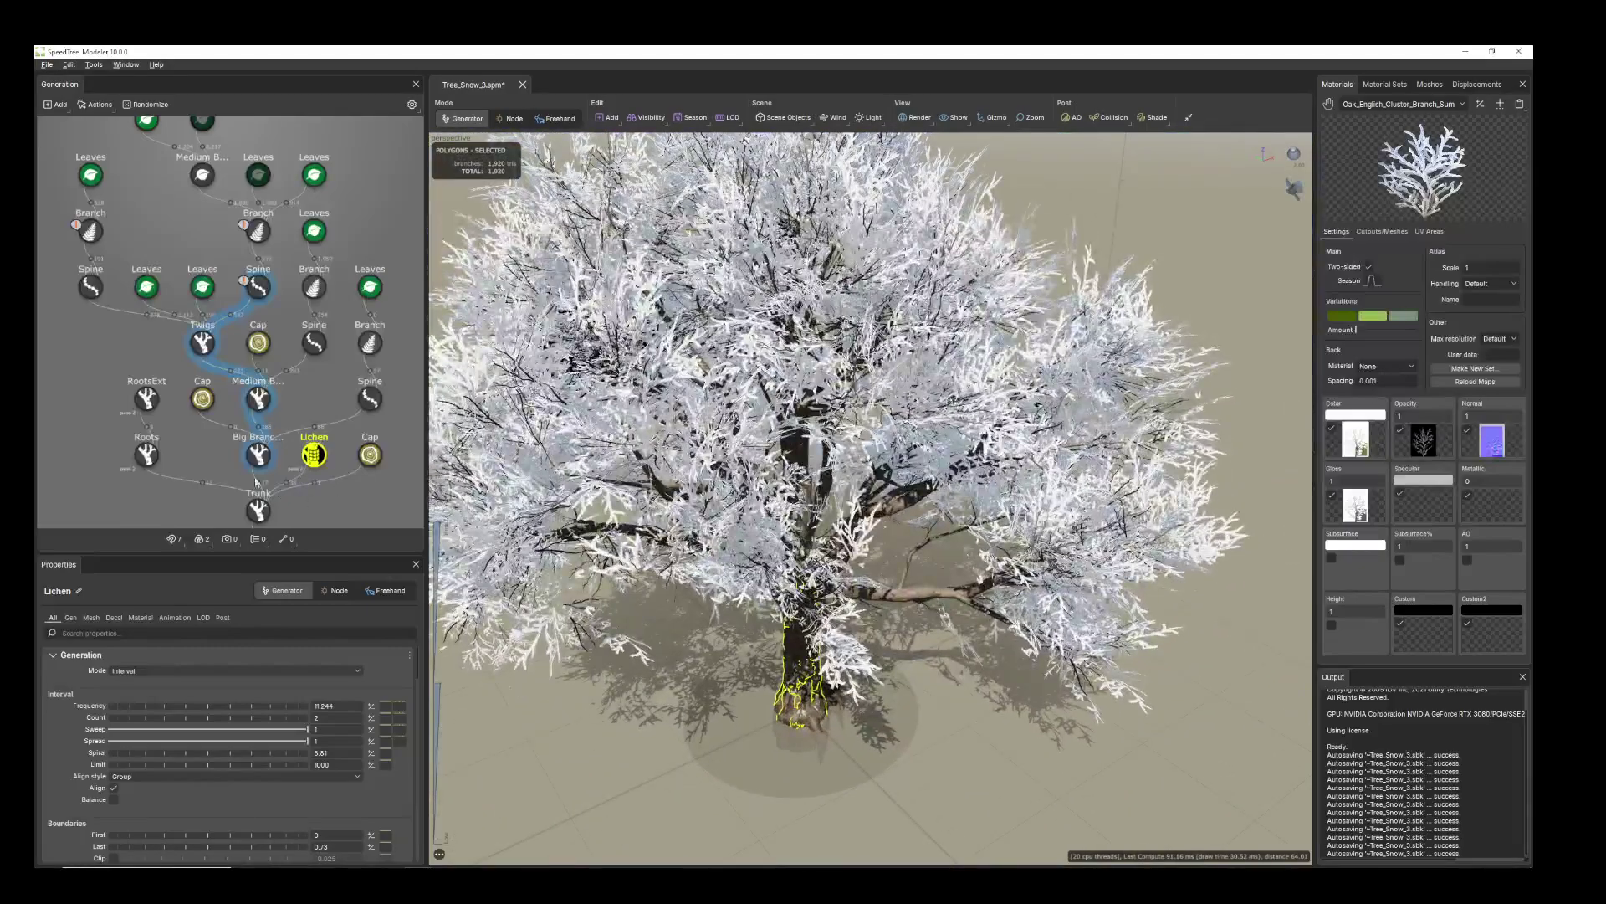
- Check the Cap generator beside RootsExt, clear the selection and review the Tree_Snow_3 crown from several angles
{"action": "left_click", "coordinate": [203, 399]}
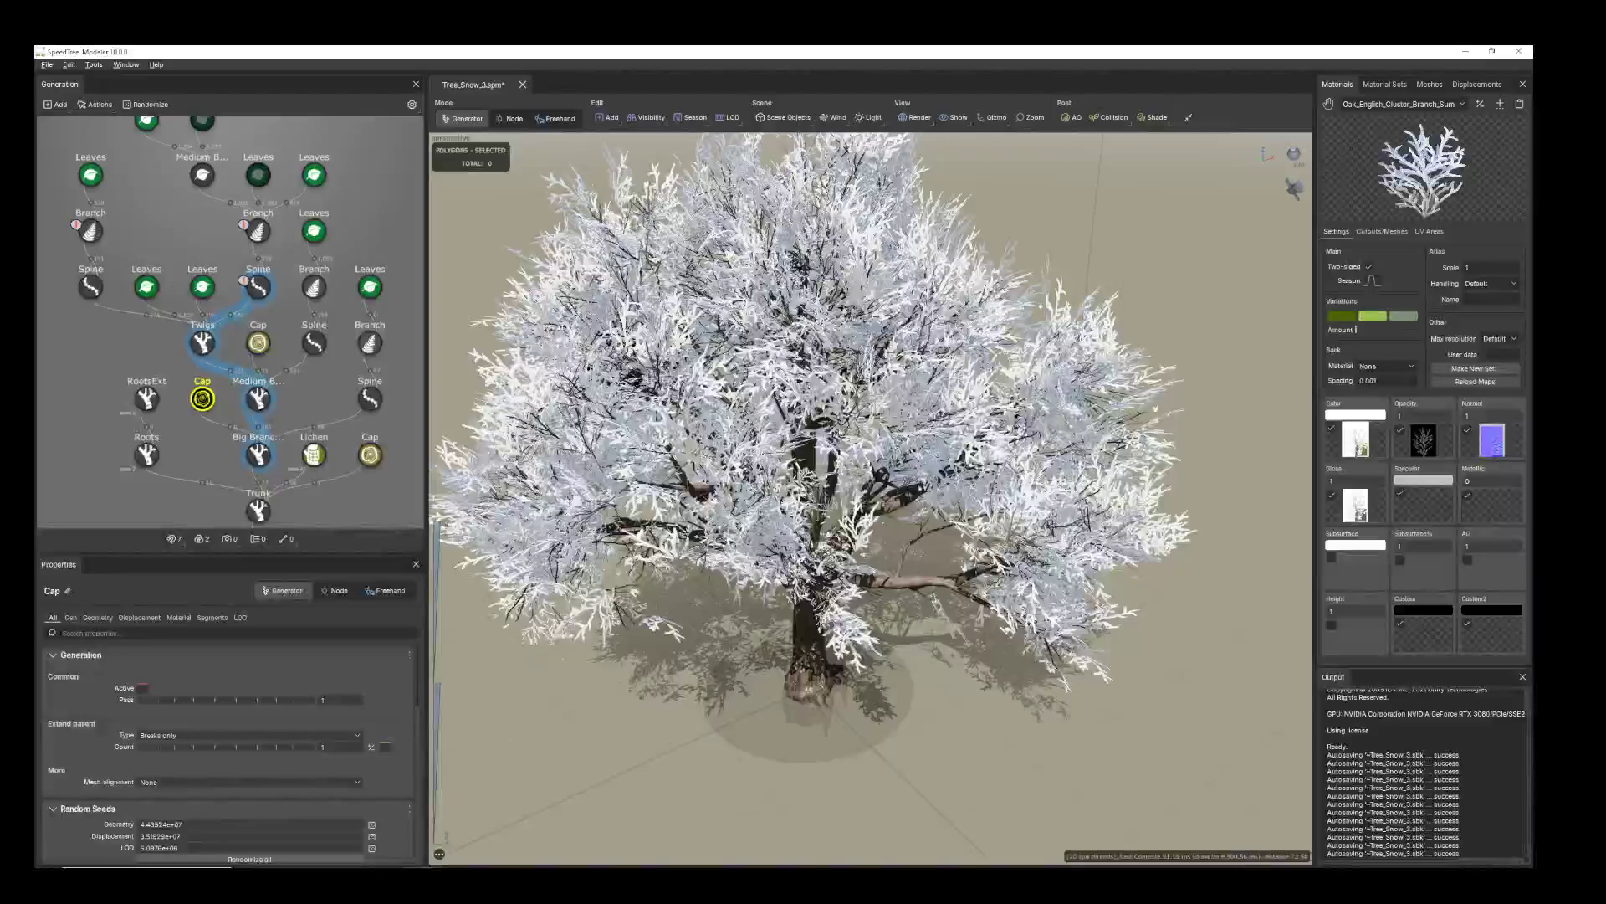
{"action": "middle_click_drag", "start_coordinate": [810, 502], "coordinate": [862, 521]}
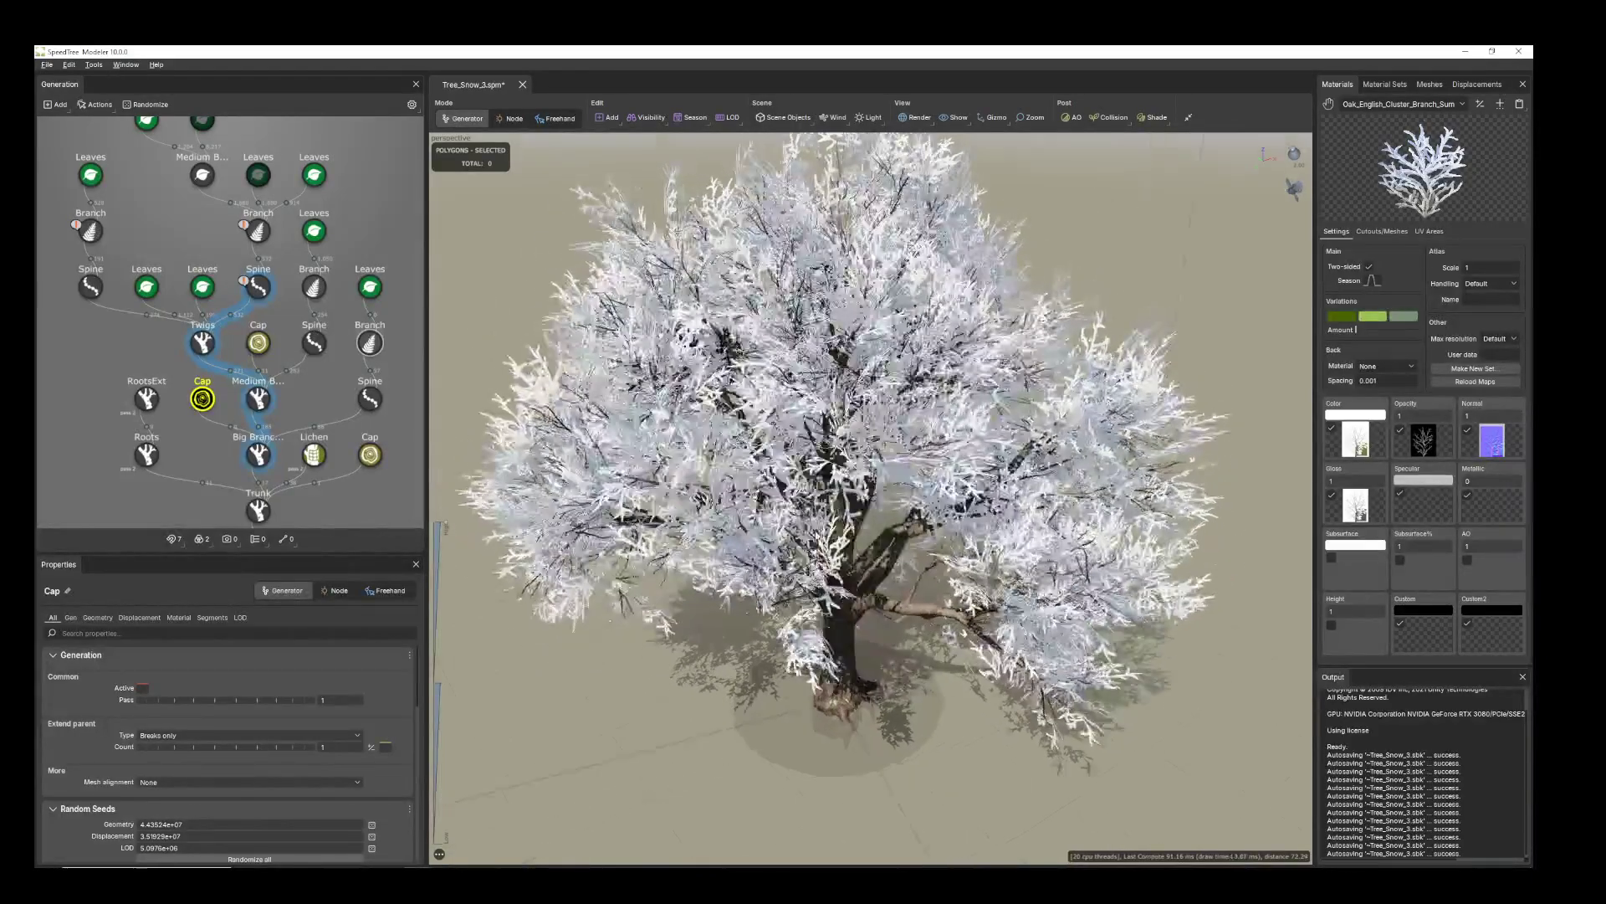
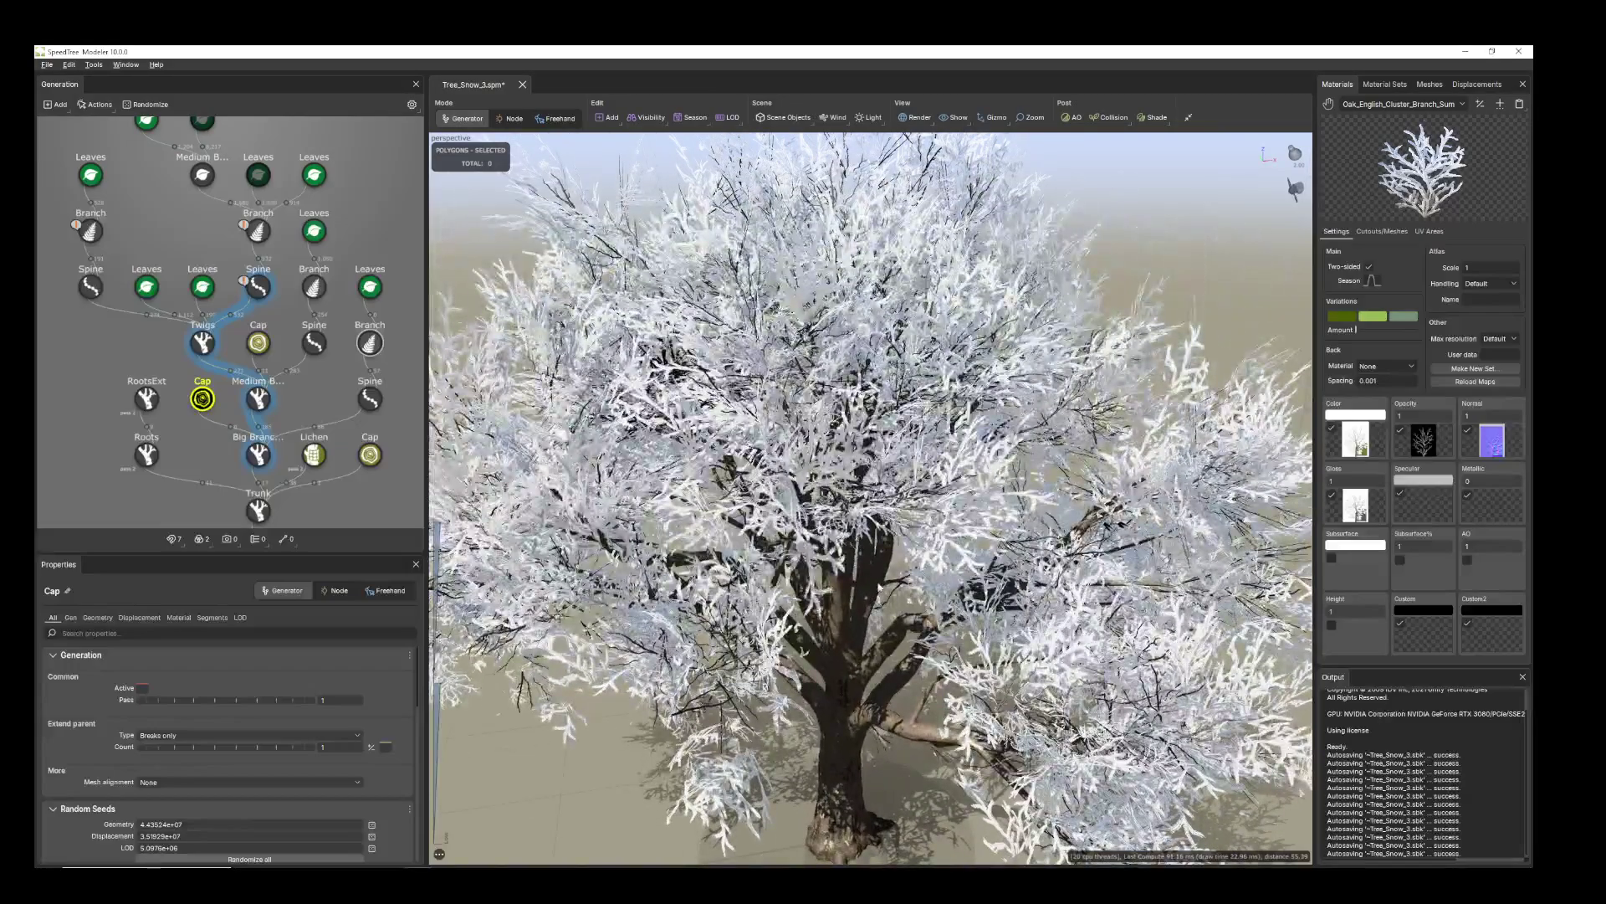
{"action": "left_click_drag", "start_coordinate": [1056, 564], "coordinate": [837, 303]}
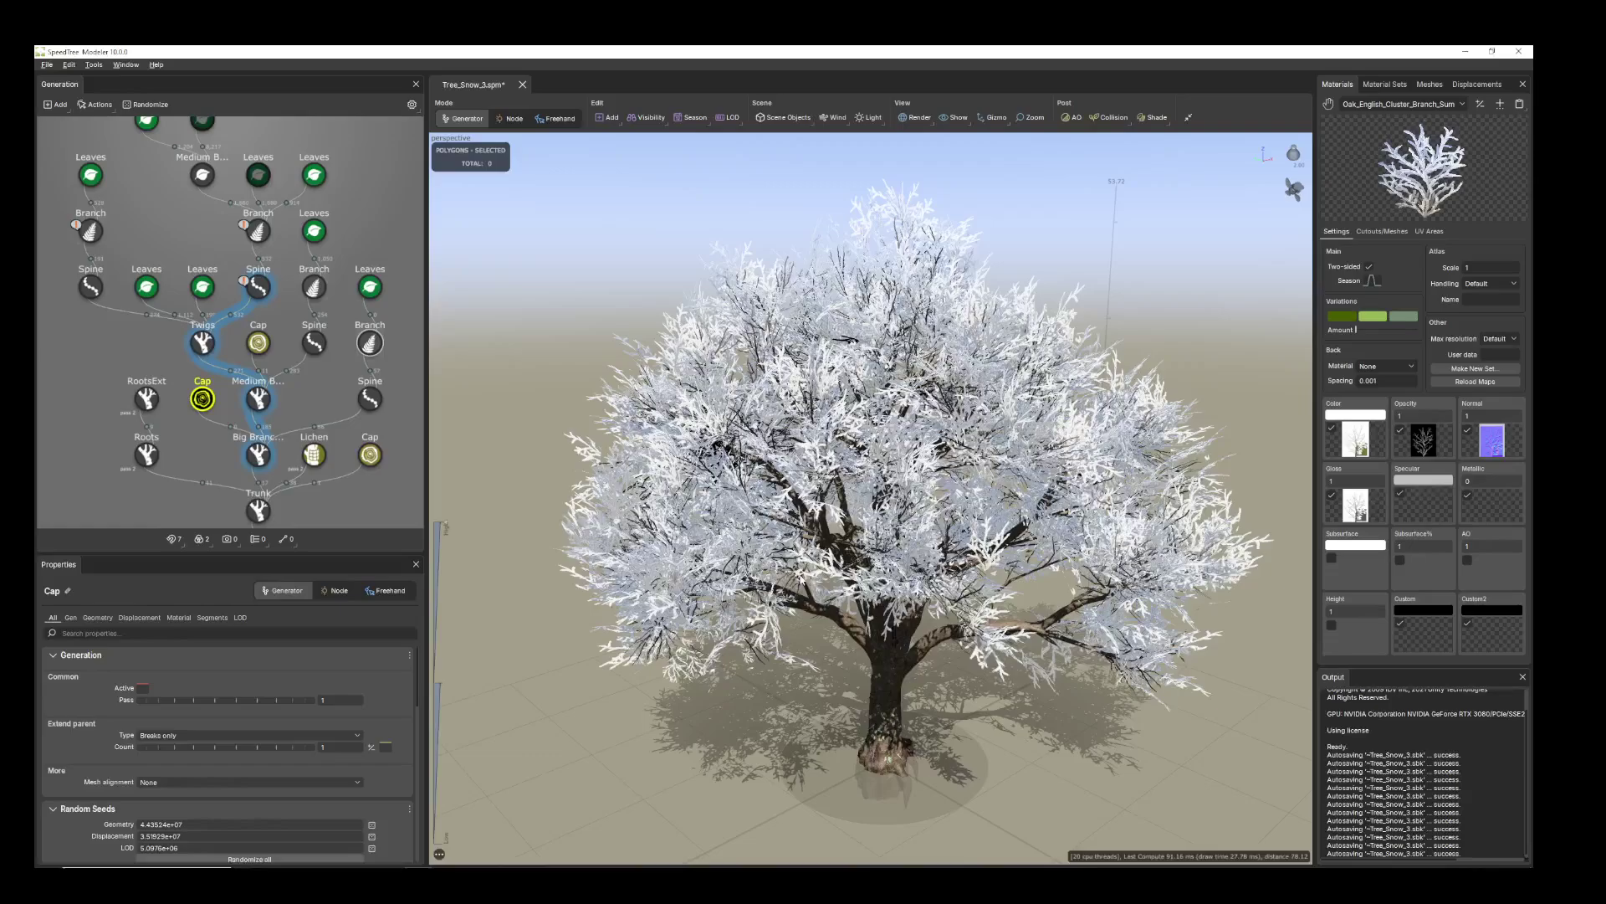
{"action": "left_click", "coordinate": [545, 520]}
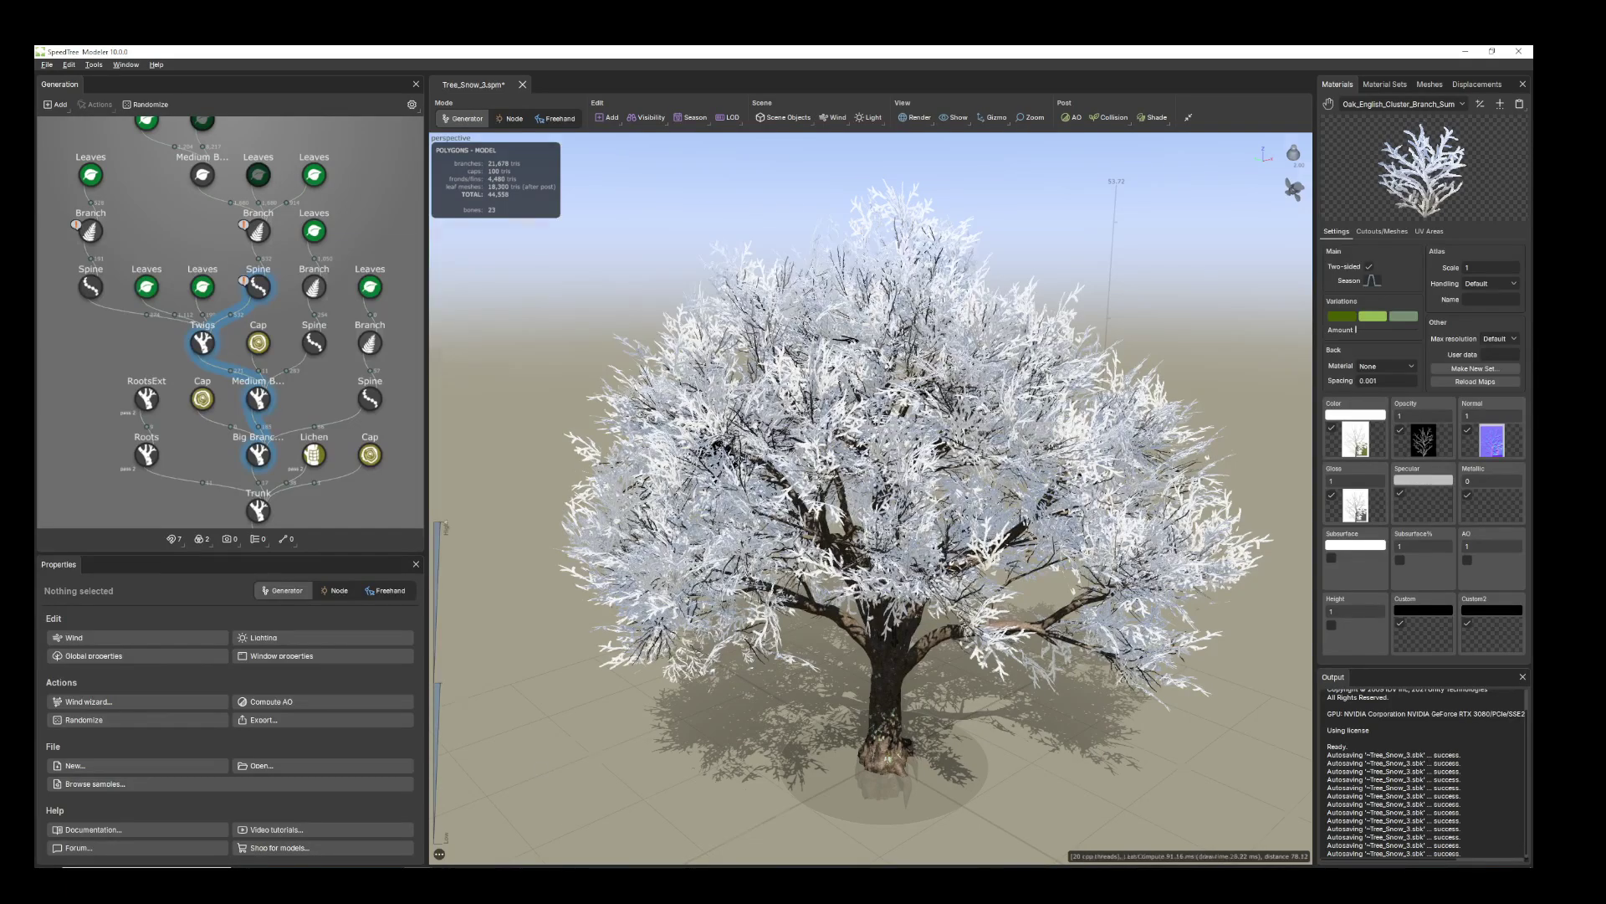
{"action": "scroll", "coordinate": [870, 498], "scroll_direction": "up", "scroll_amount": 2}
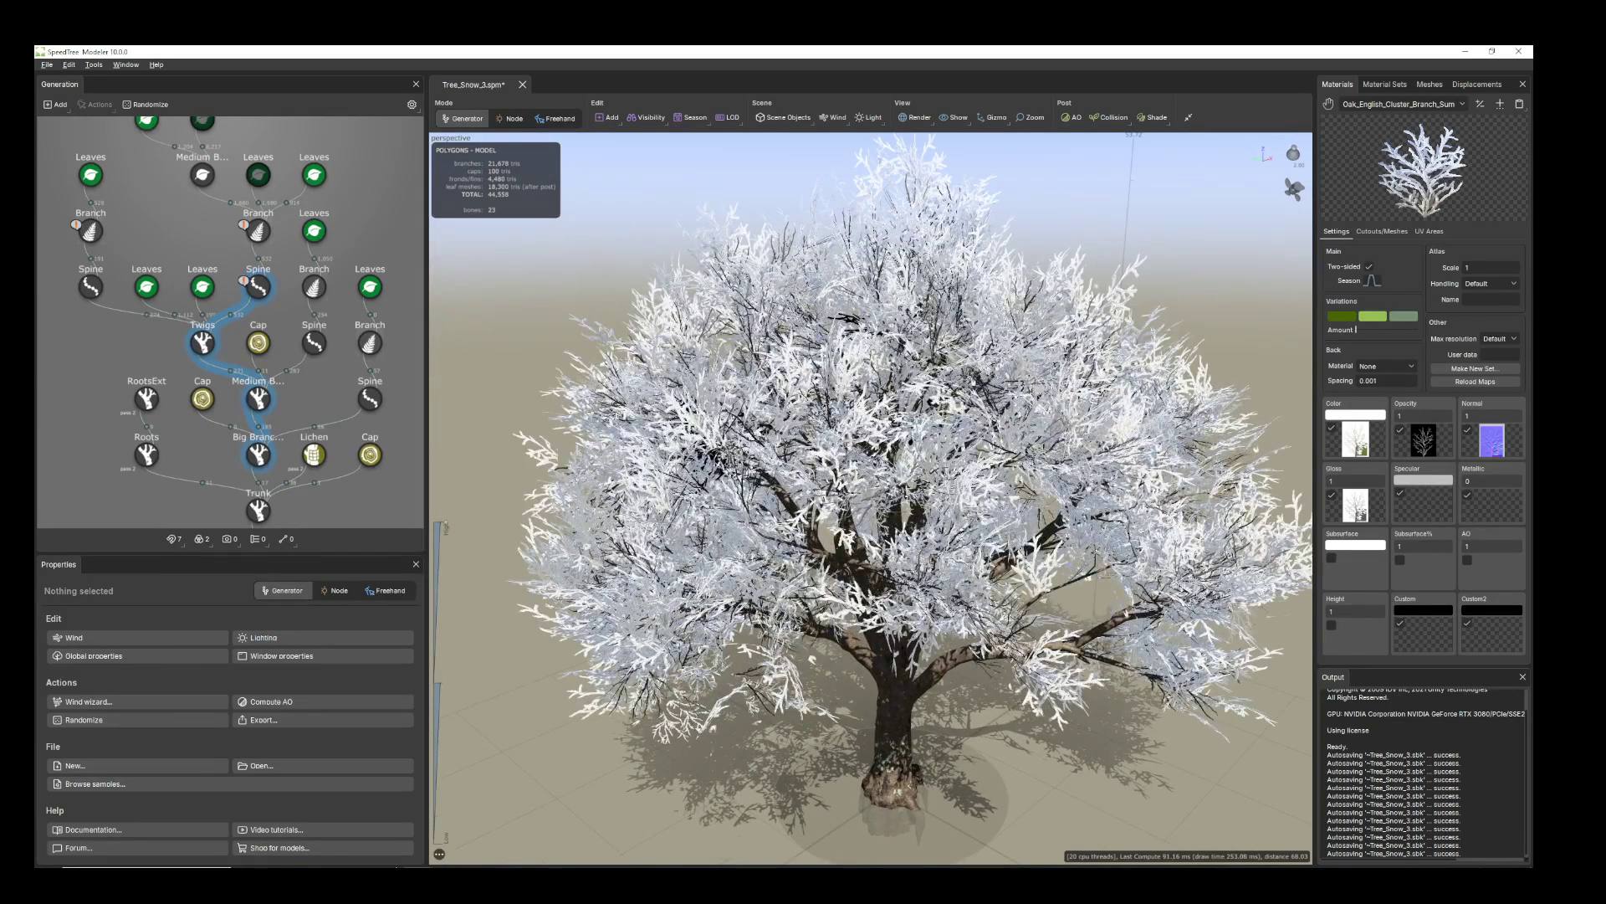
- Switch to Photoshop and inspect the snowy branch in Leaf_Snow_3_Albedo.png with and without the black background layer
{"action": "key", "text": "alt+Tab"}
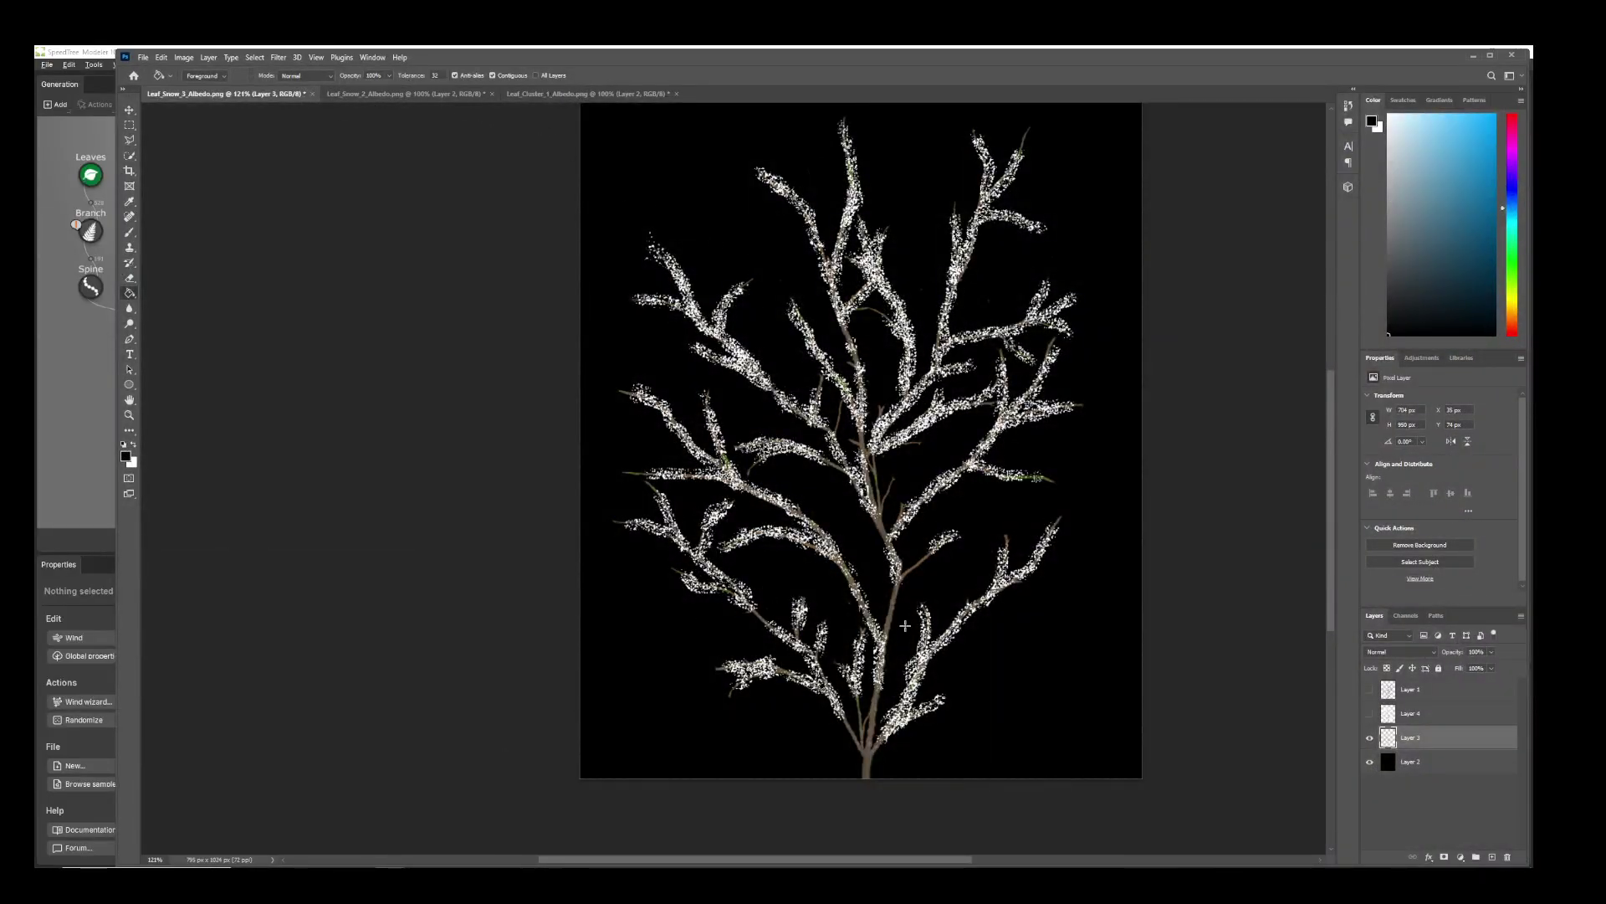
{"action": "scroll", "coordinate": [905, 626], "scroll_direction": "down", "scroll_amount": 3}
{"action": "scroll", "coordinate": [902, 617], "scroll_direction": "up", "scroll_amount": 1}
{"action": "scroll", "coordinate": [927, 553], "scroll_direction": "up", "scroll_amount": 3}
{"action": "scroll", "coordinate": [937, 553], "scroll_direction": "up", "scroll_amount": 3, "text": "alt"}
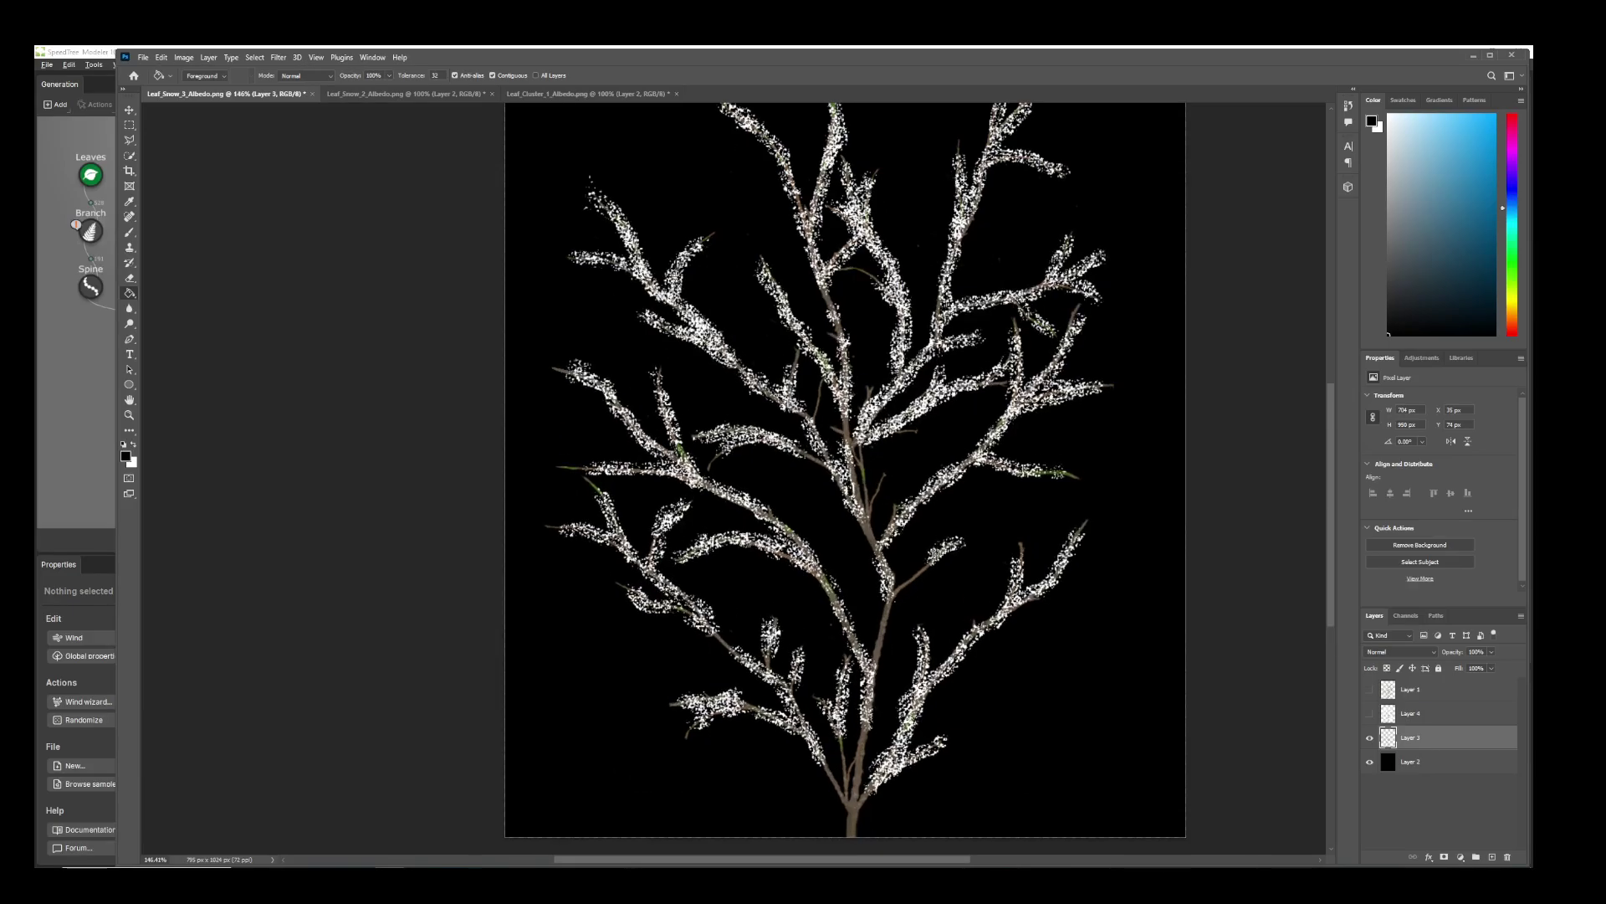
{"action": "scroll", "coordinate": [936, 550], "scroll_direction": "down", "scroll_amount": 3, "text": "alt"}
{"action": "scroll", "coordinate": [1038, 510], "scroll_direction": "up", "scroll_amount": 3}
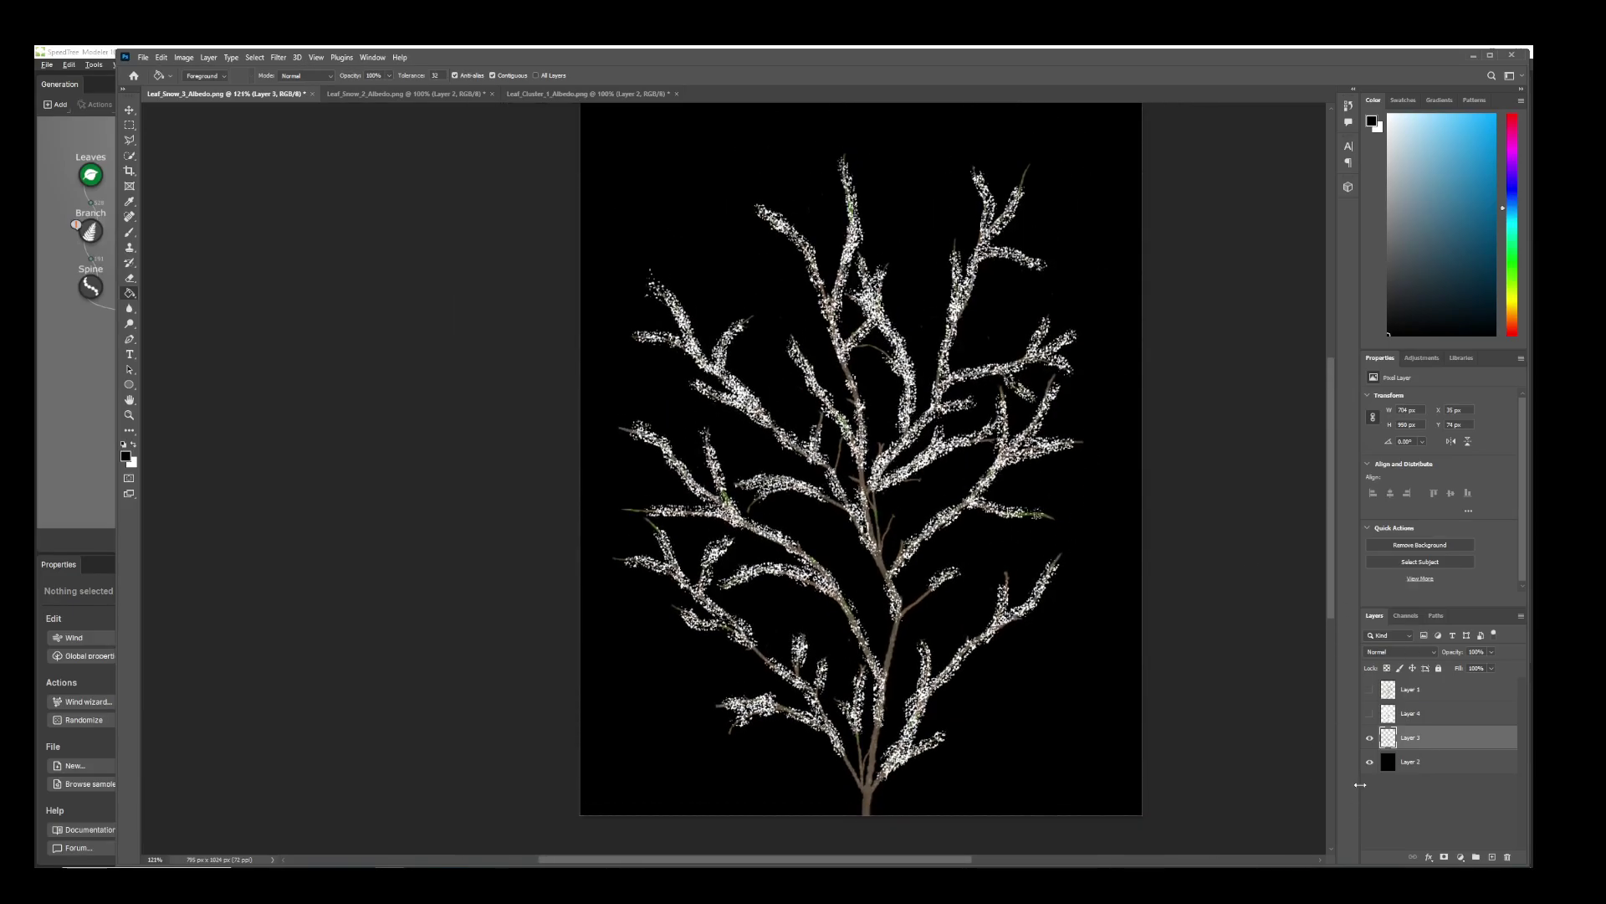
{"action": "left_click", "coordinate": [1367, 765]}
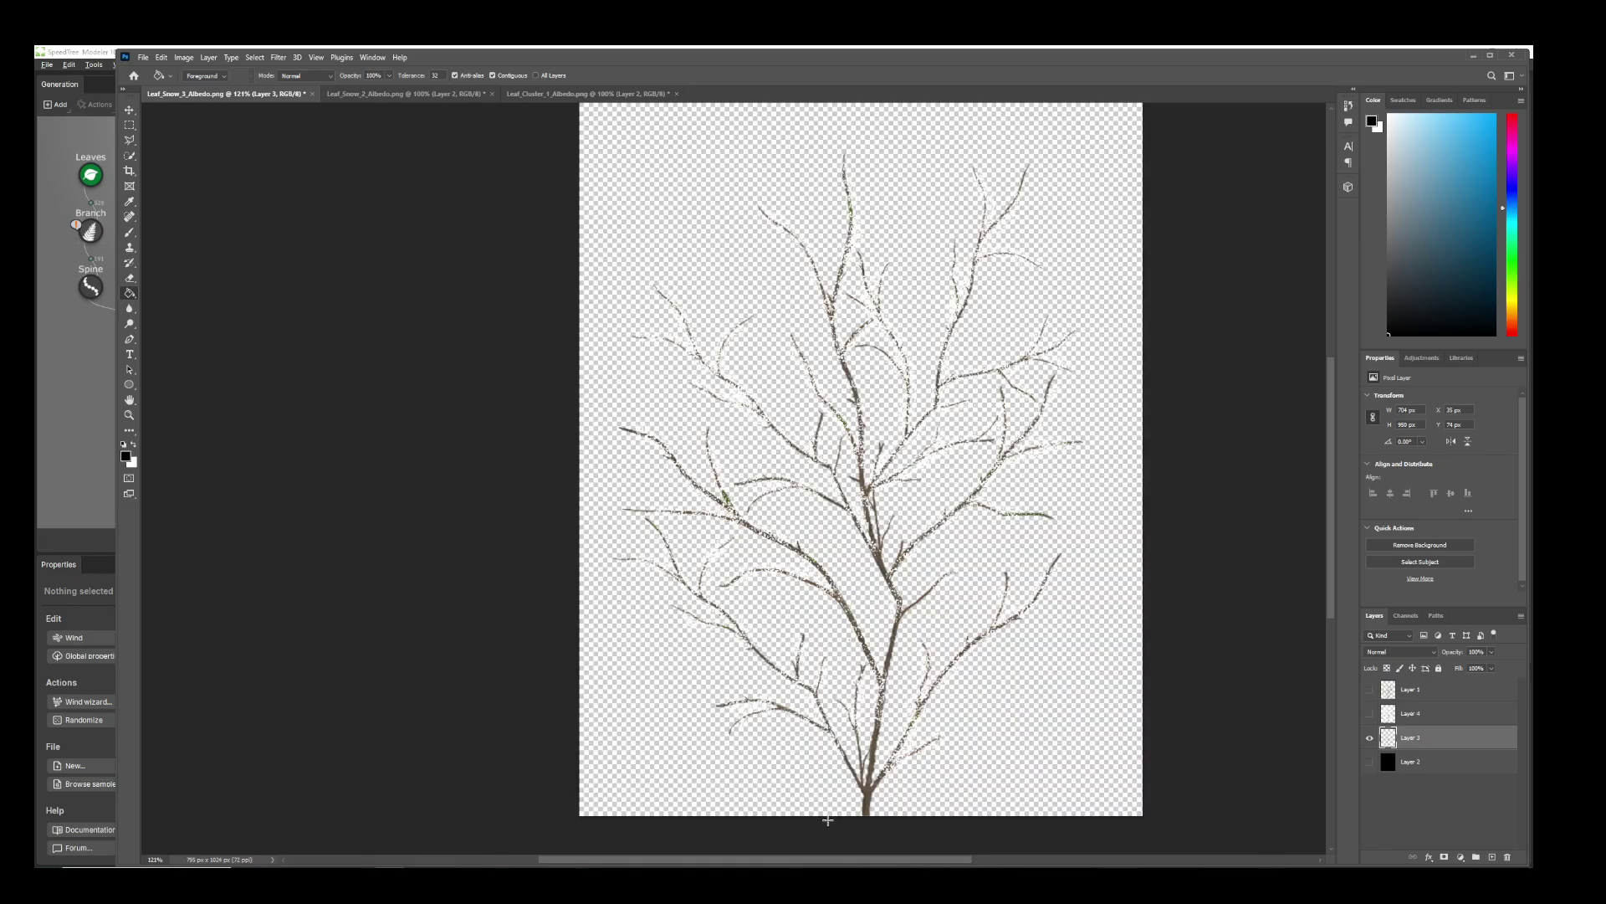
{"action": "left_click", "coordinate": [1370, 762]}
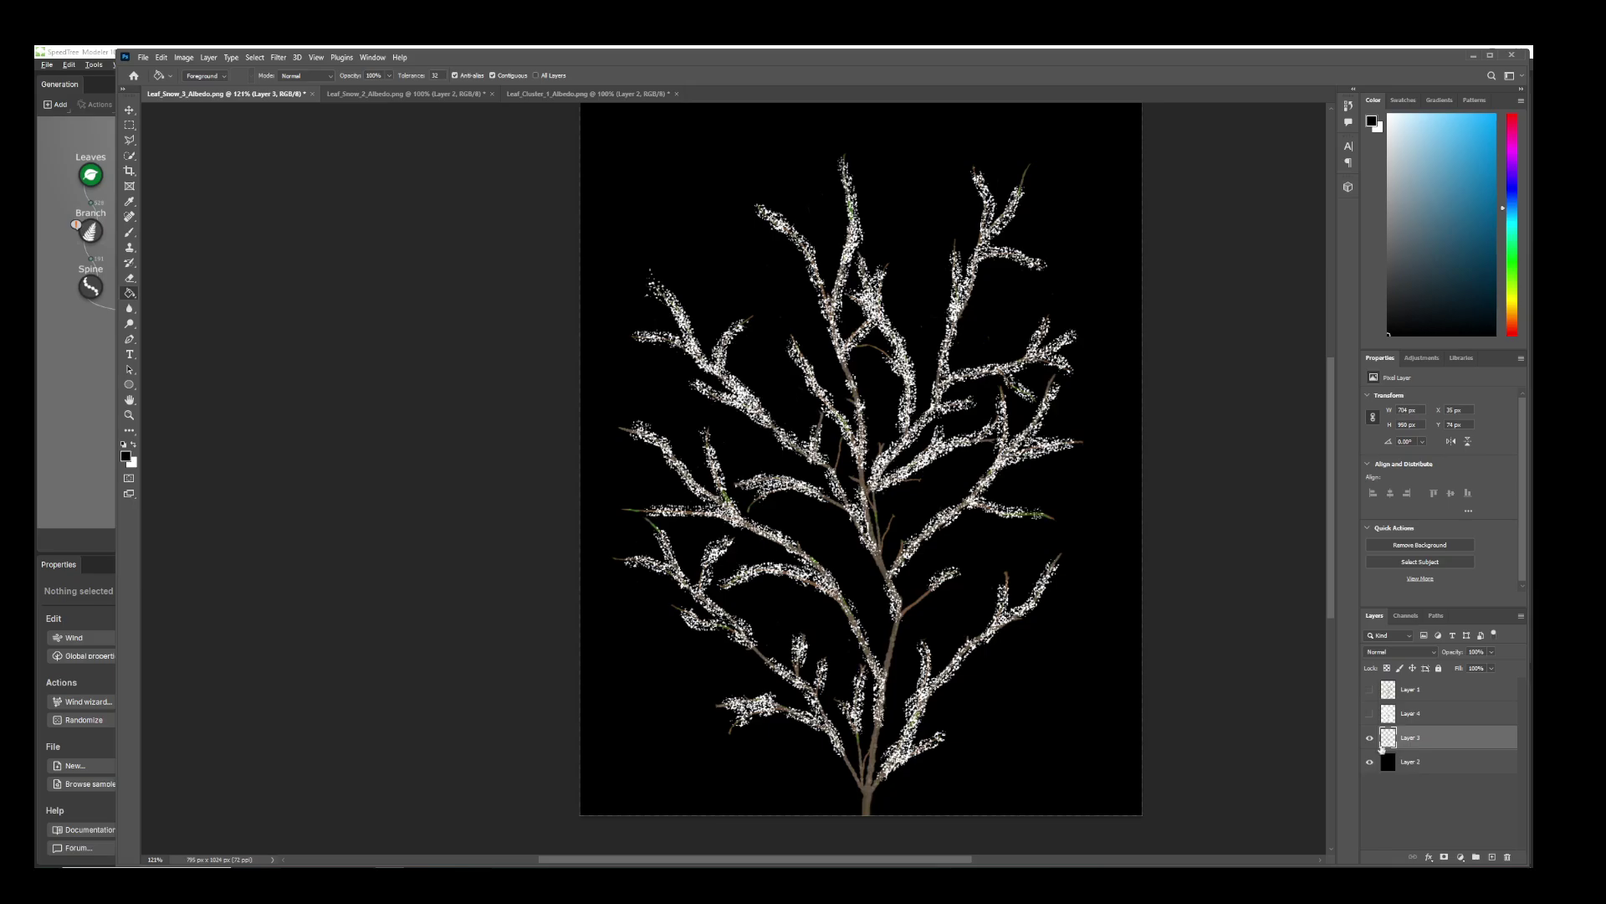
- Create a new layer above Layer 3 and ready the Brush tool with the KYLE Bonus Chunky Charcoal preset
{"action": "left_click", "coordinate": [1491, 858]}
{"action": "left_click", "coordinate": [128, 236]}
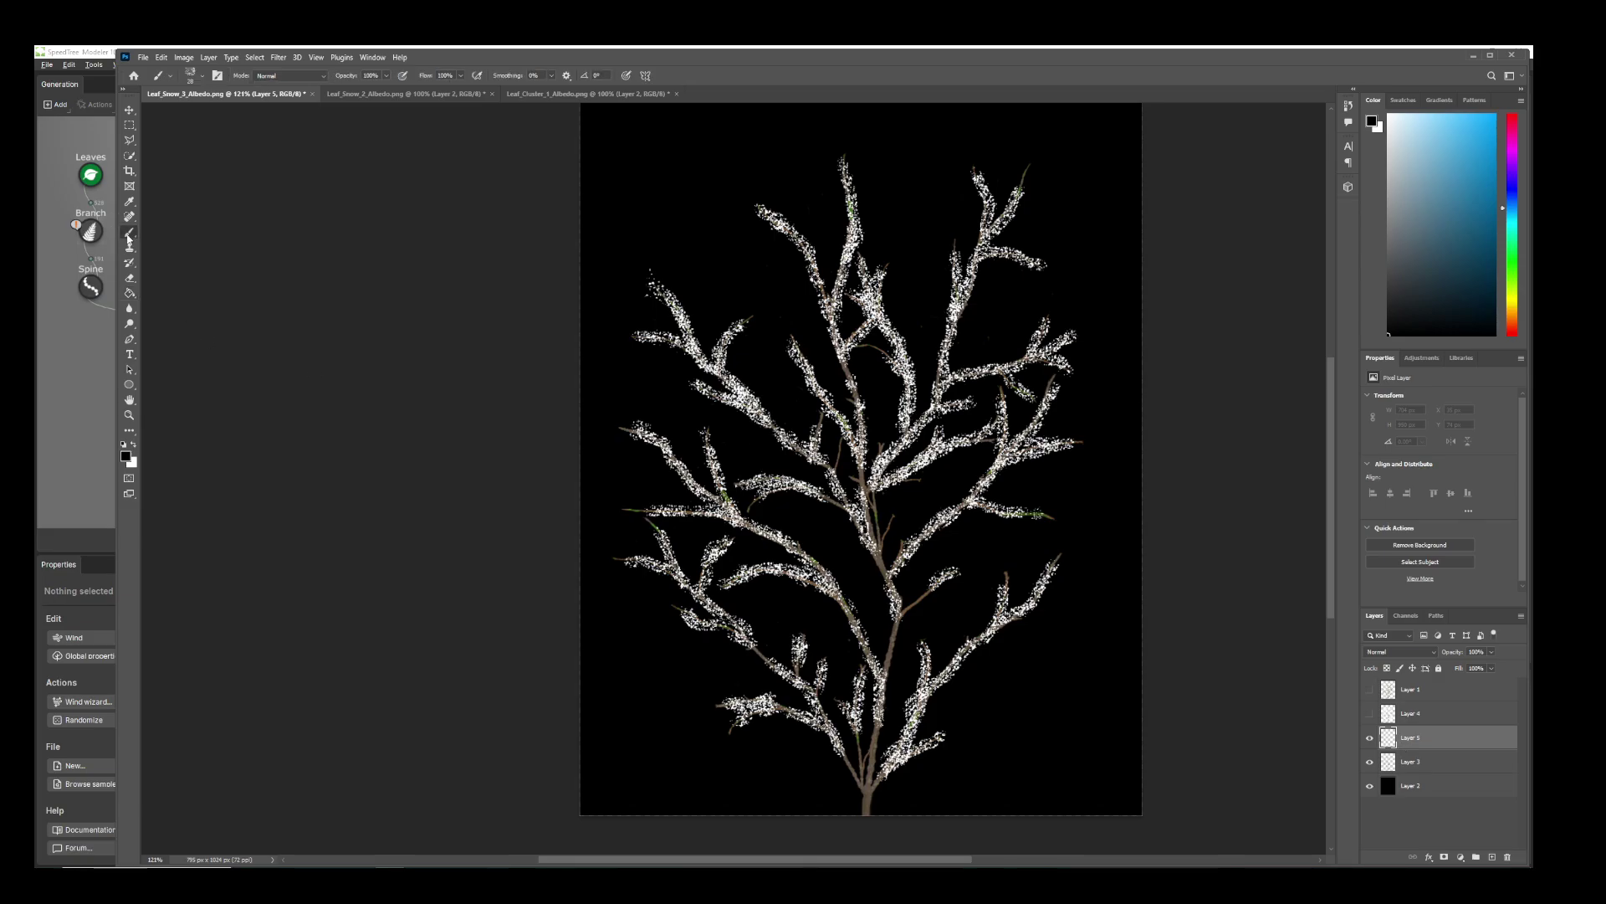
{"action": "left_click", "coordinate": [201, 77]}
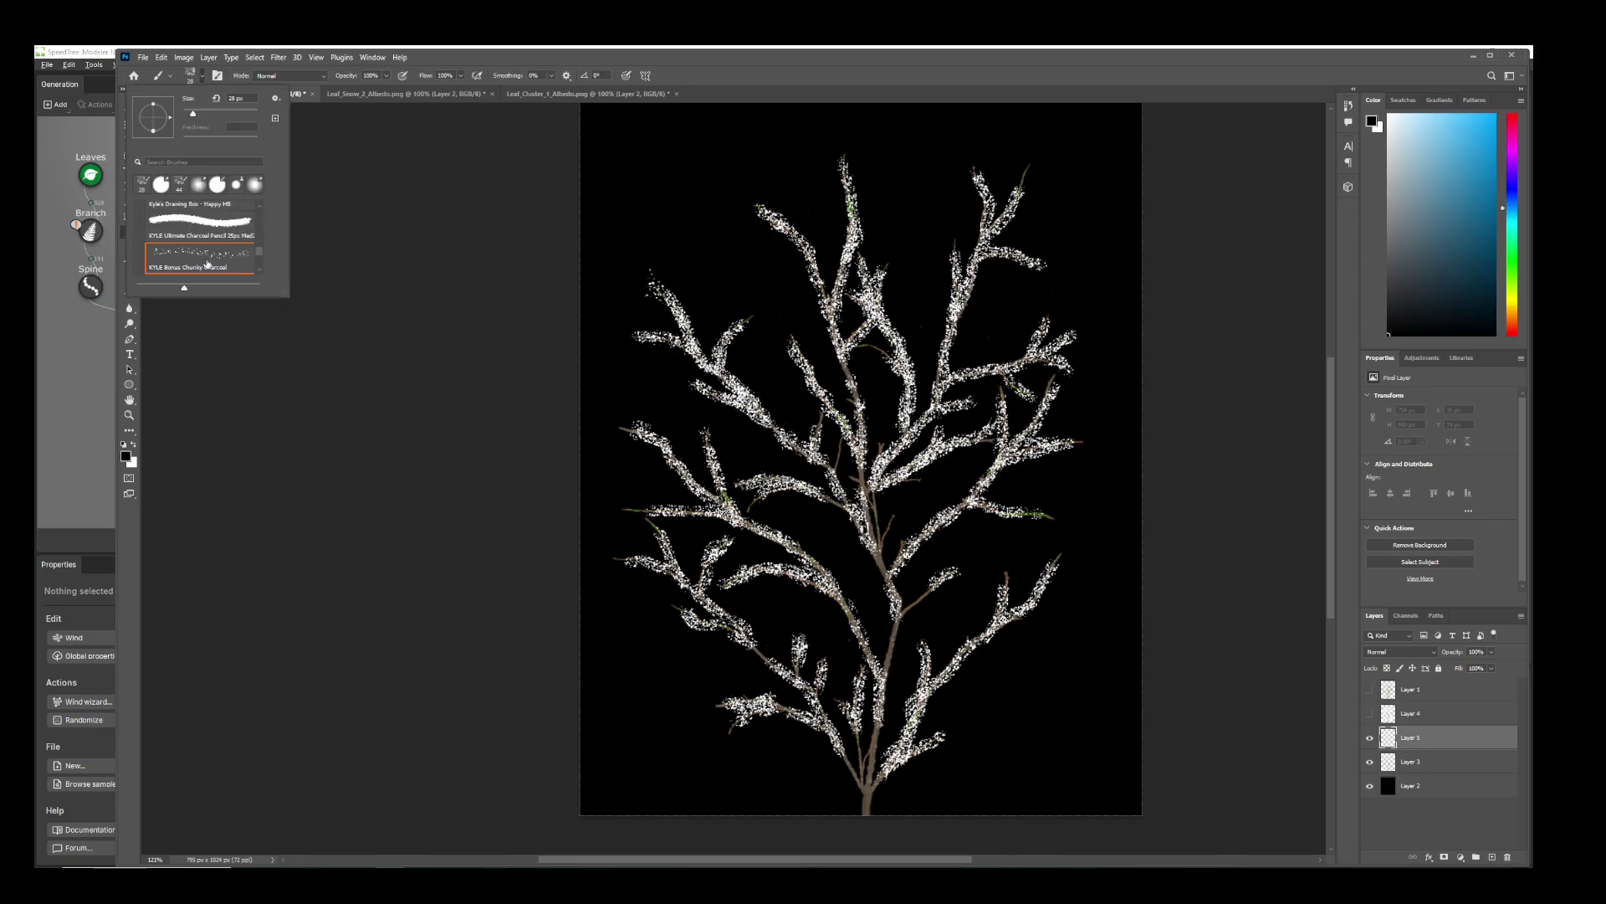
{"action": "left_click", "coordinate": [226, 348]}
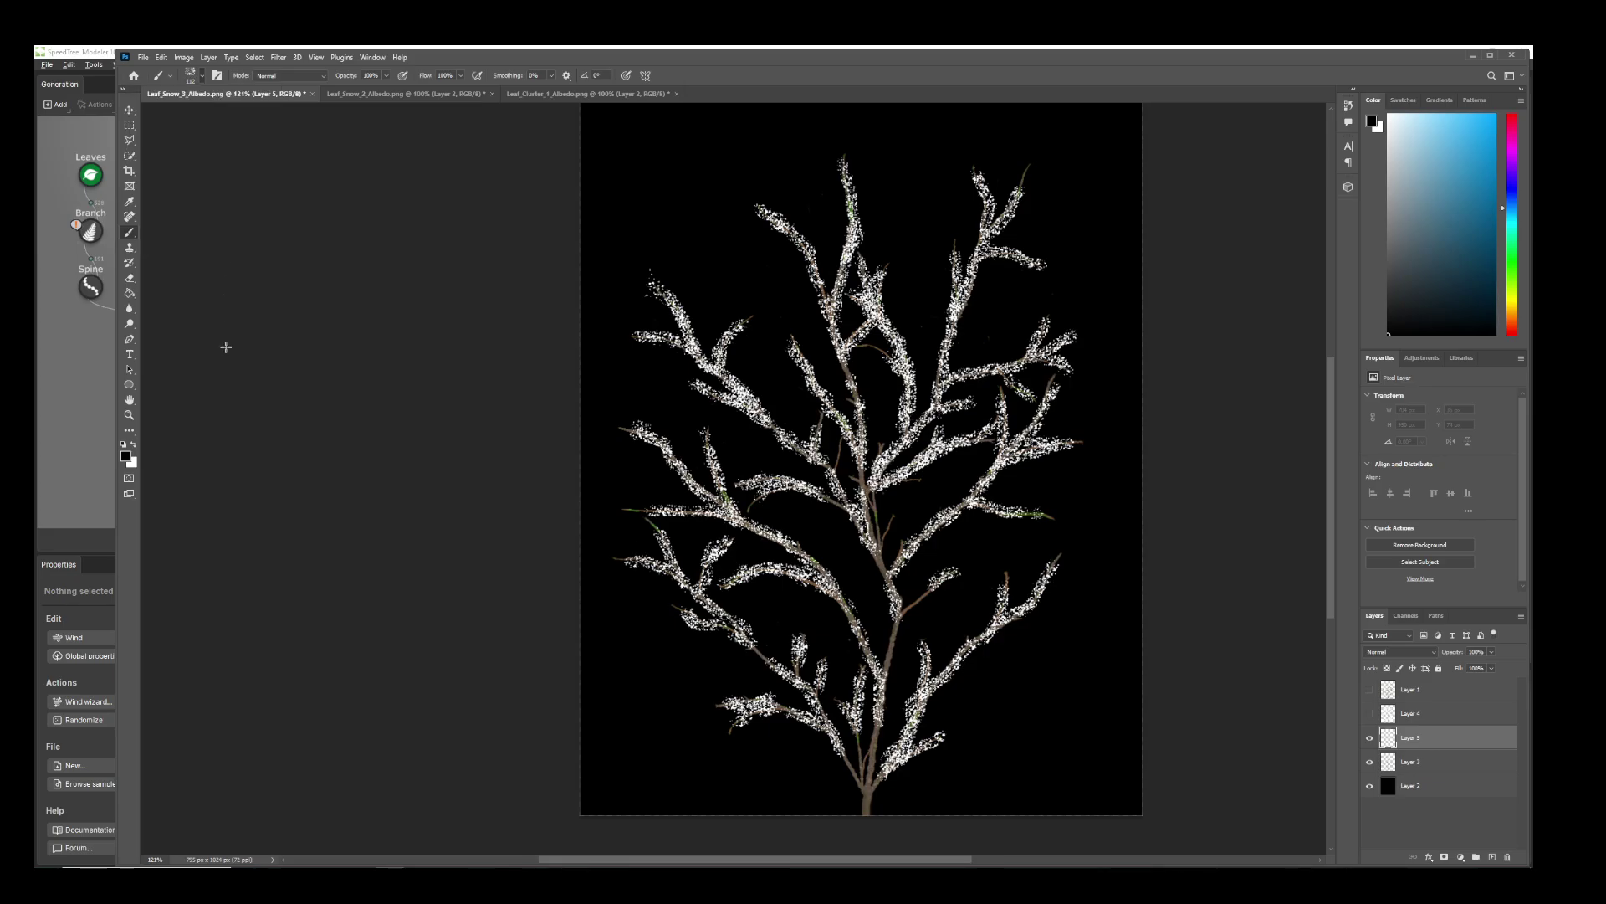
- Set the foreground color to white (ffffff) for painting snow on the branch
{"action": "left_click", "coordinate": [125, 456]}
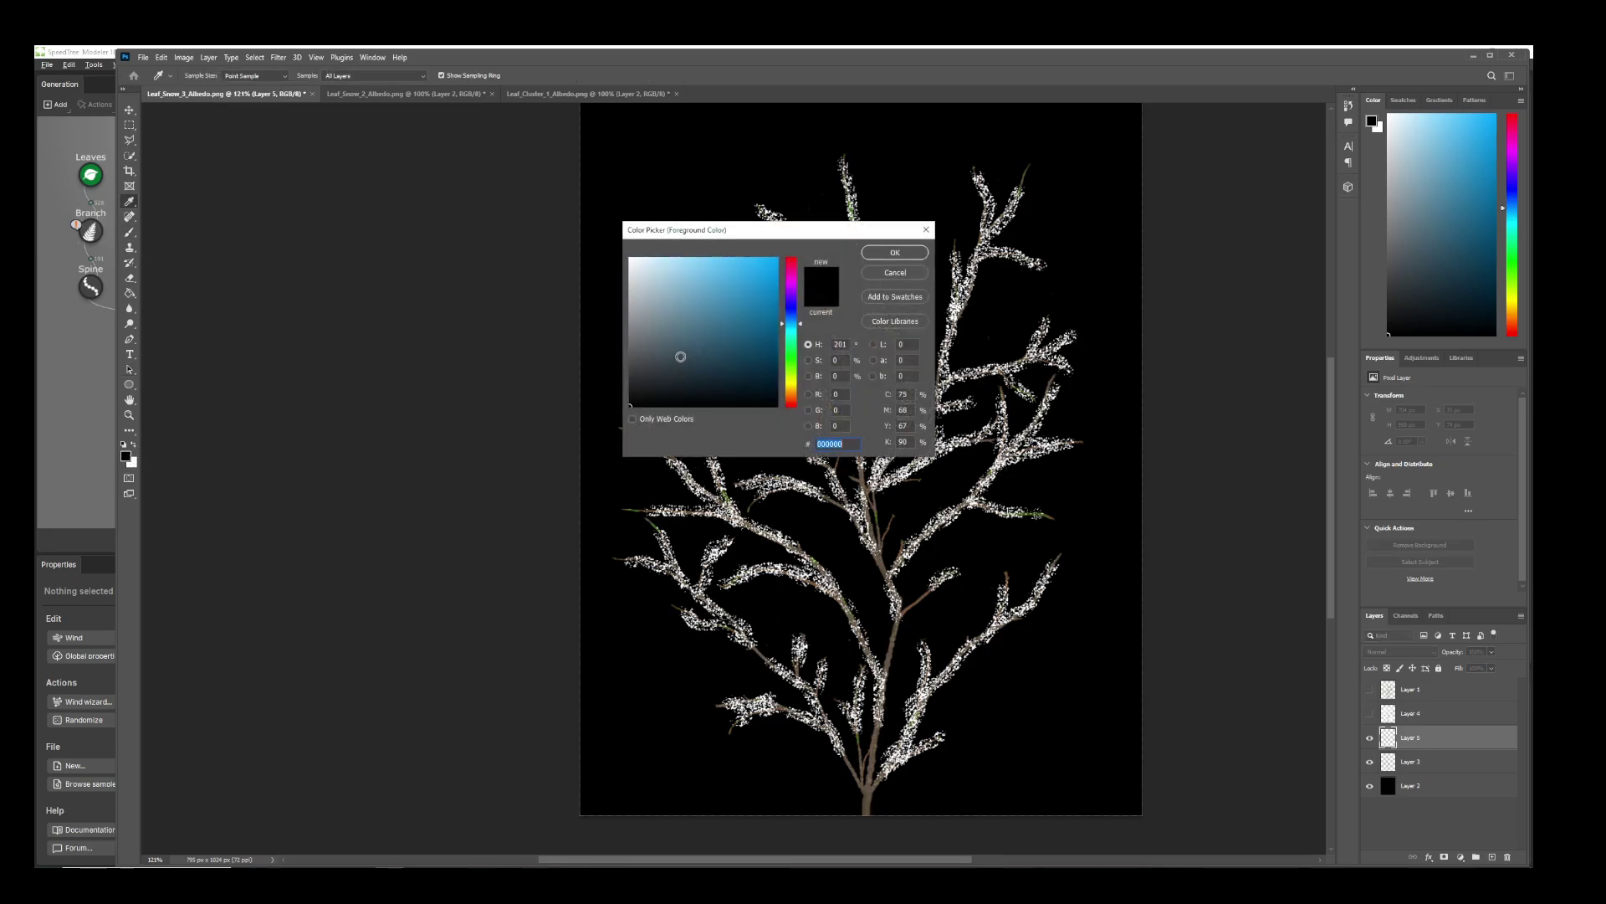
{"action": "type", "text": "ffffff"}
{"action": "left_click", "coordinate": [875, 253]}
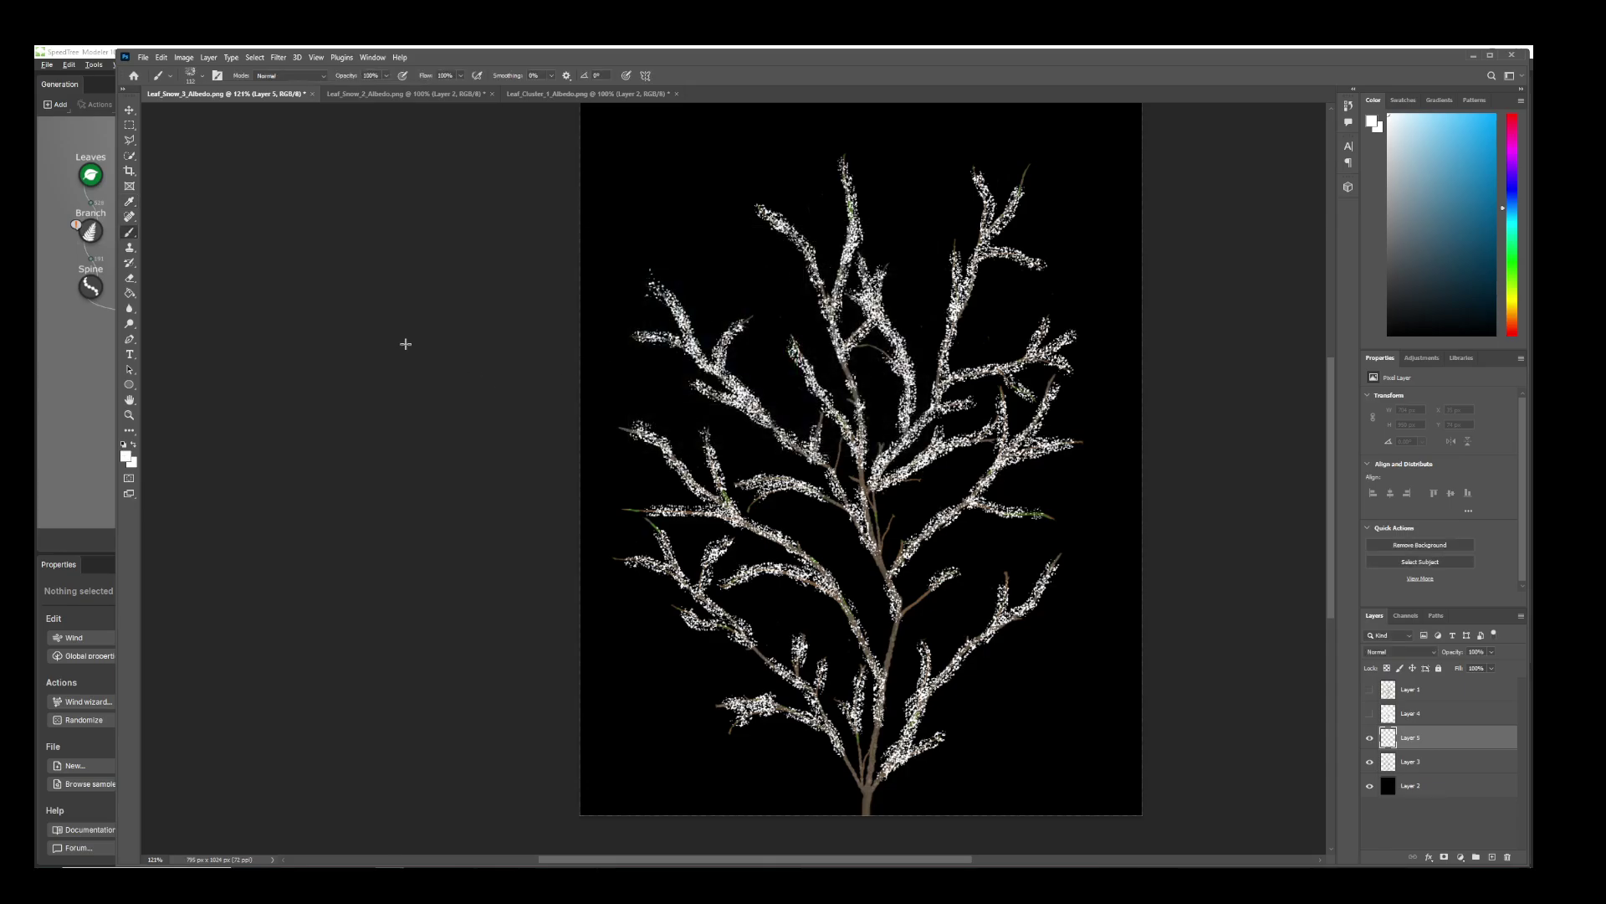
{"action": "scroll", "coordinate": [800, 562], "scroll_direction": "up", "scroll_amount": 7, "text": "alt"}
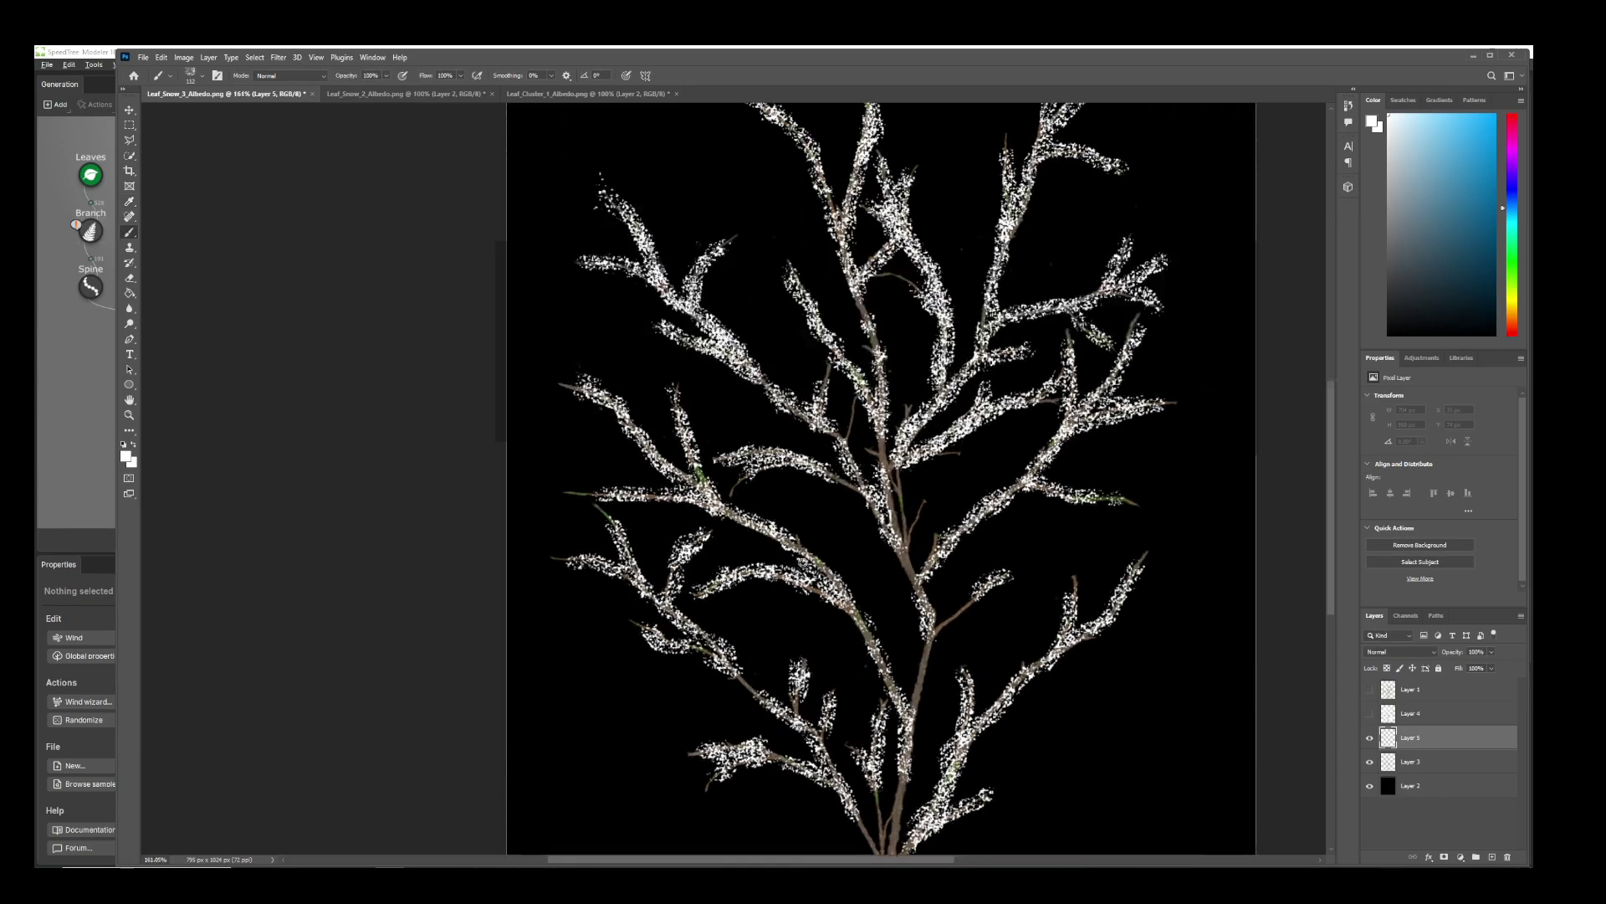
- Undo the oversized snow dab, reduce the brush size, and dab snow onto the branch fork at the tree's left side
{"action": "left_click", "coordinate": [661, 457]}
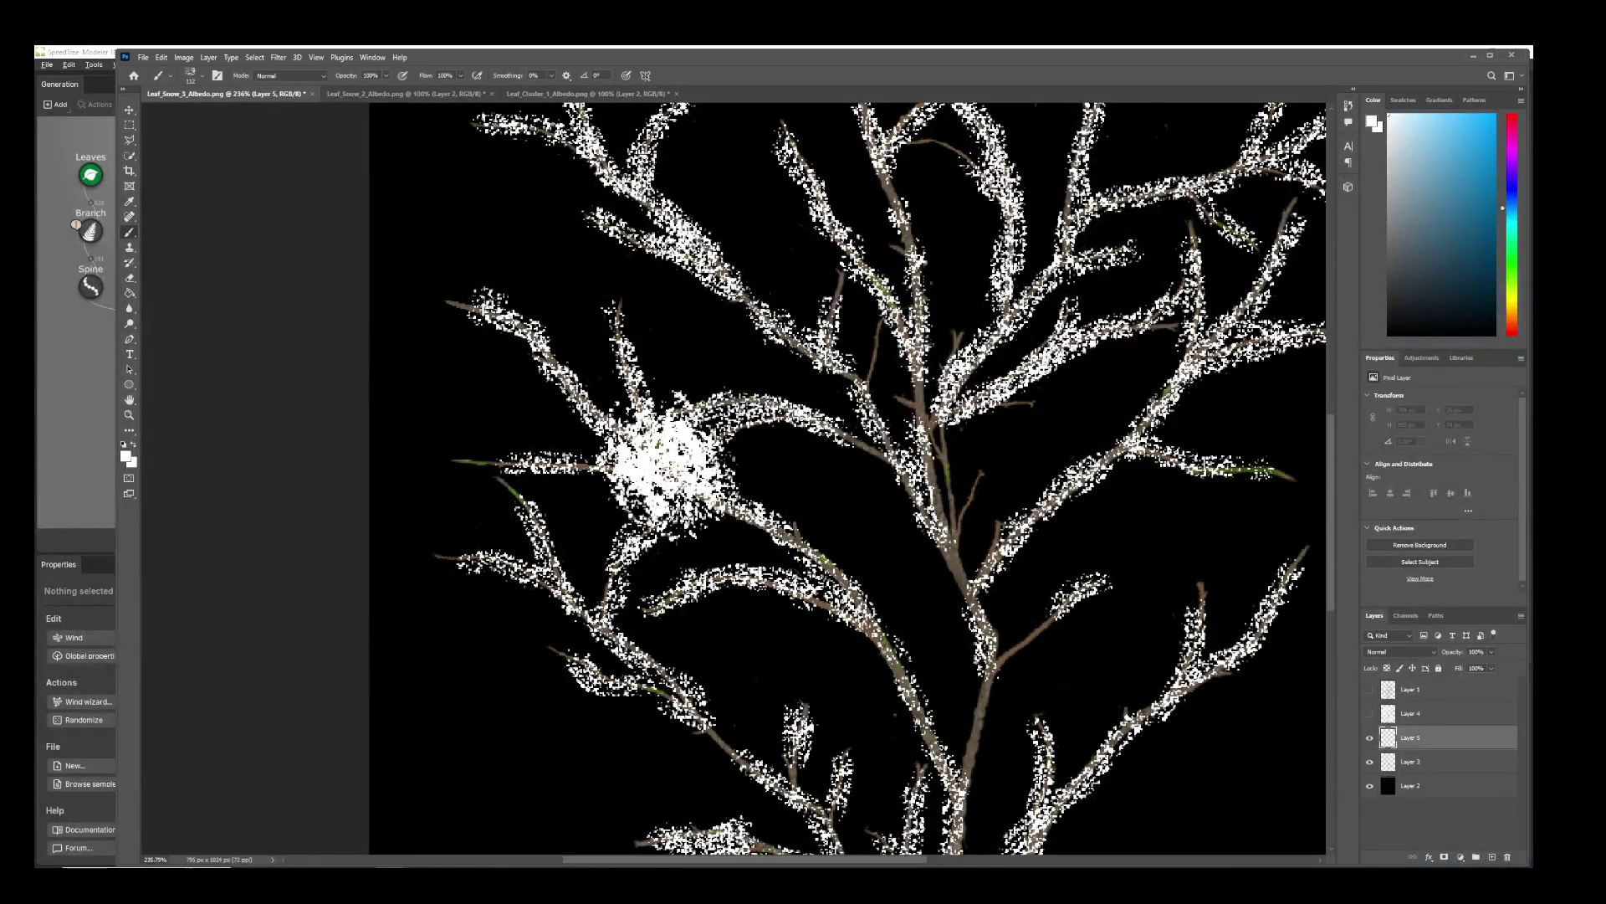
{"action": "key", "text": "ctrl+z"}
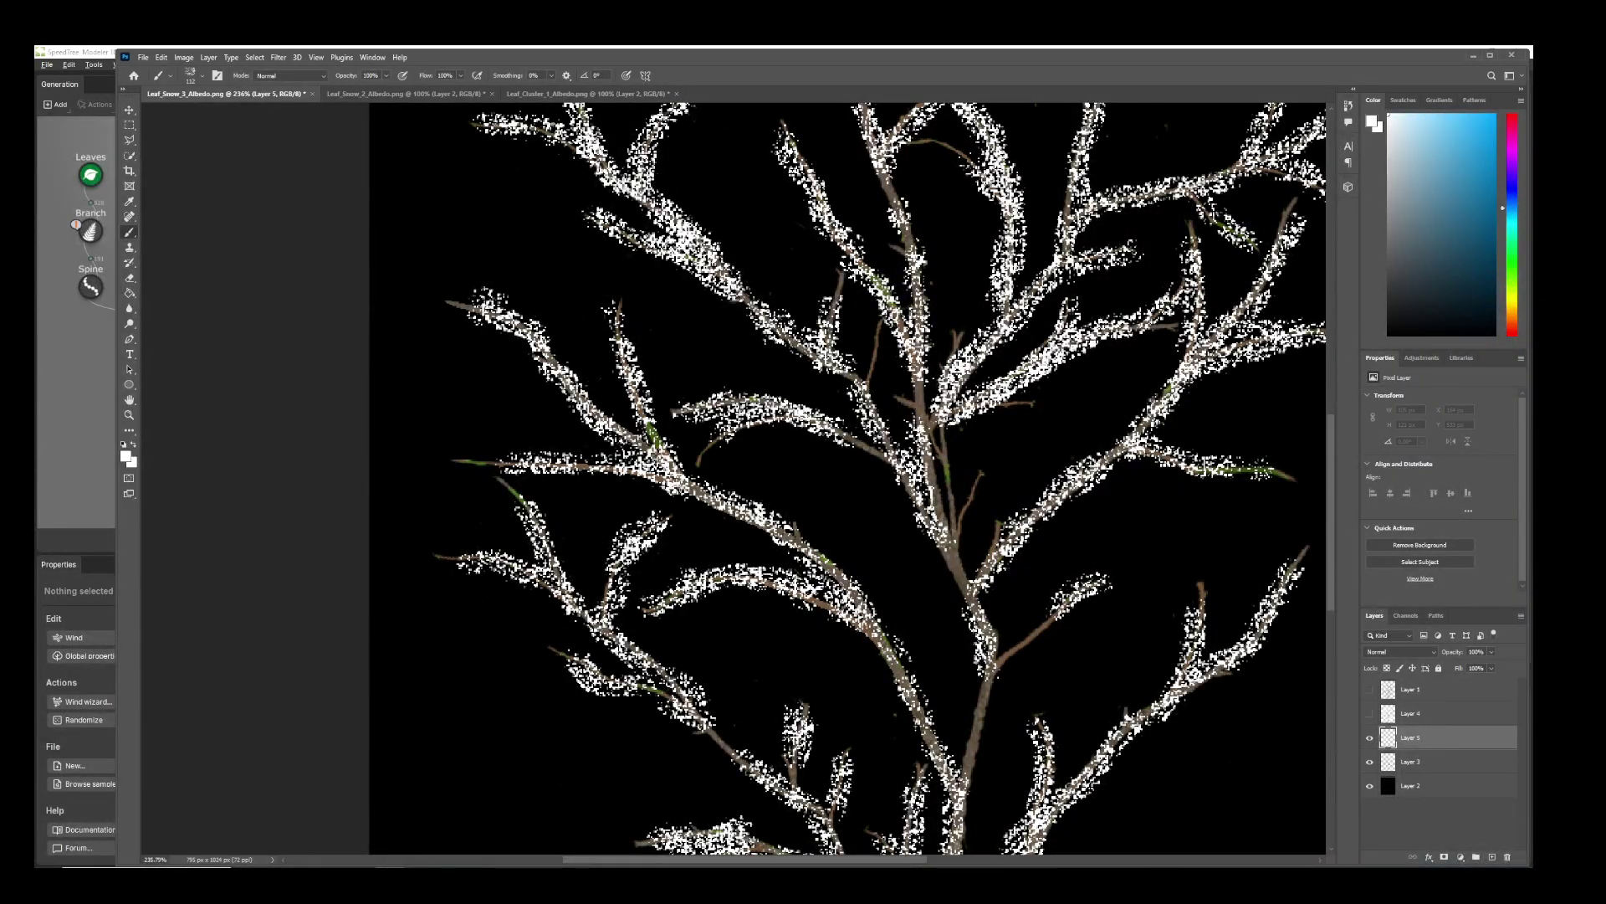
{"action": "left_click", "coordinate": [204, 76]}
{"action": "left_click_drag", "start_coordinate": [202, 111], "coordinate": [196, 114]}
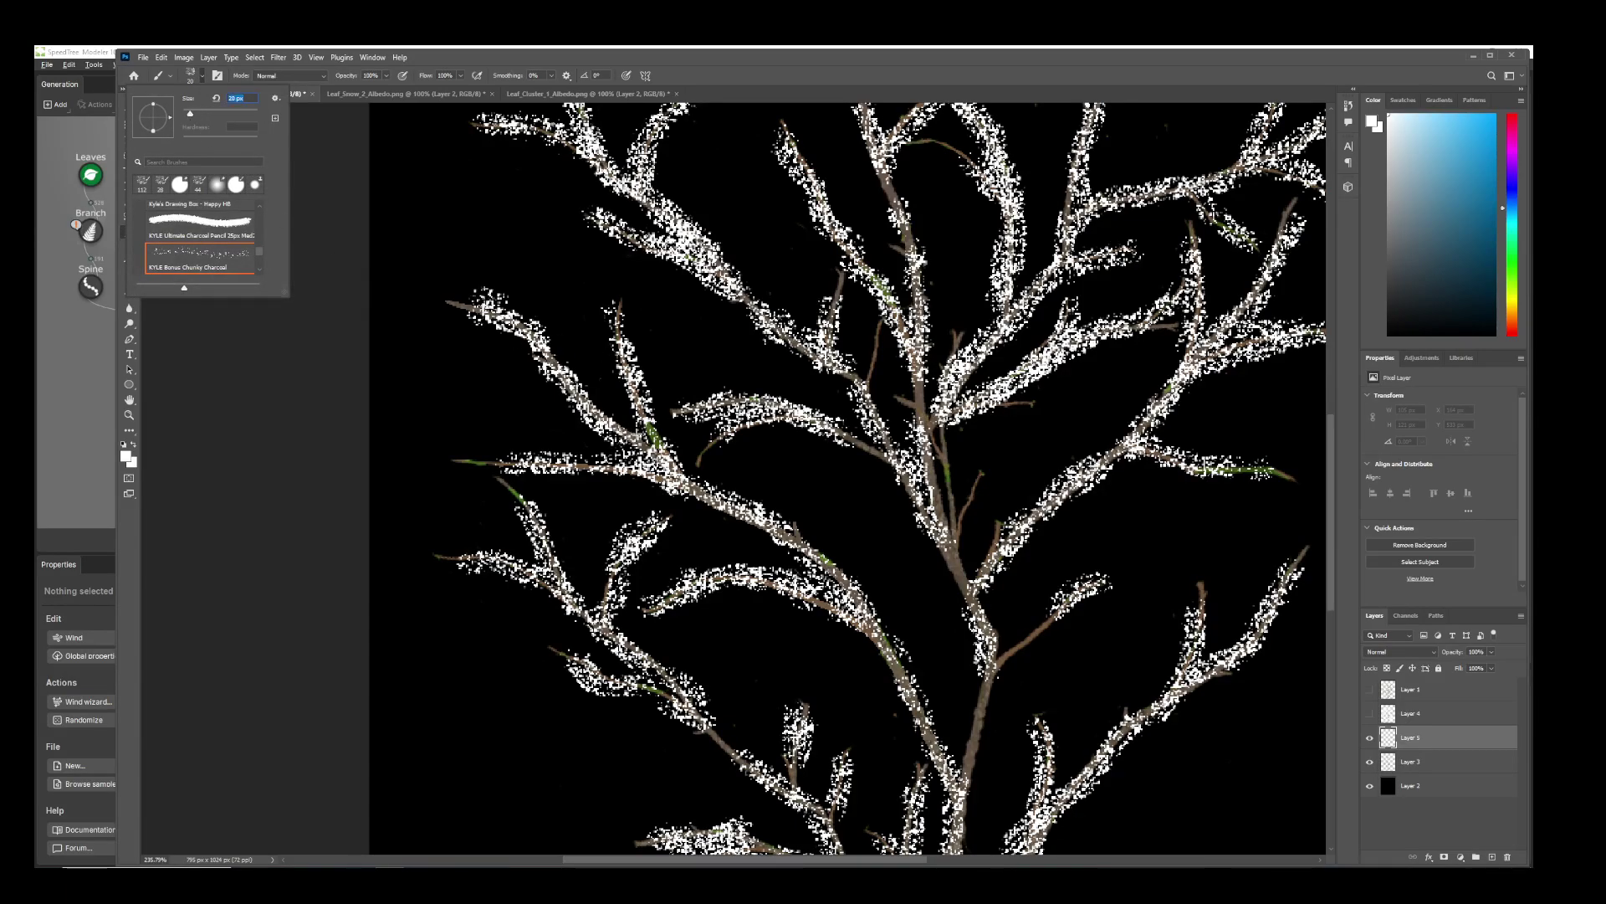
{"action": "key", "text": "Return"}
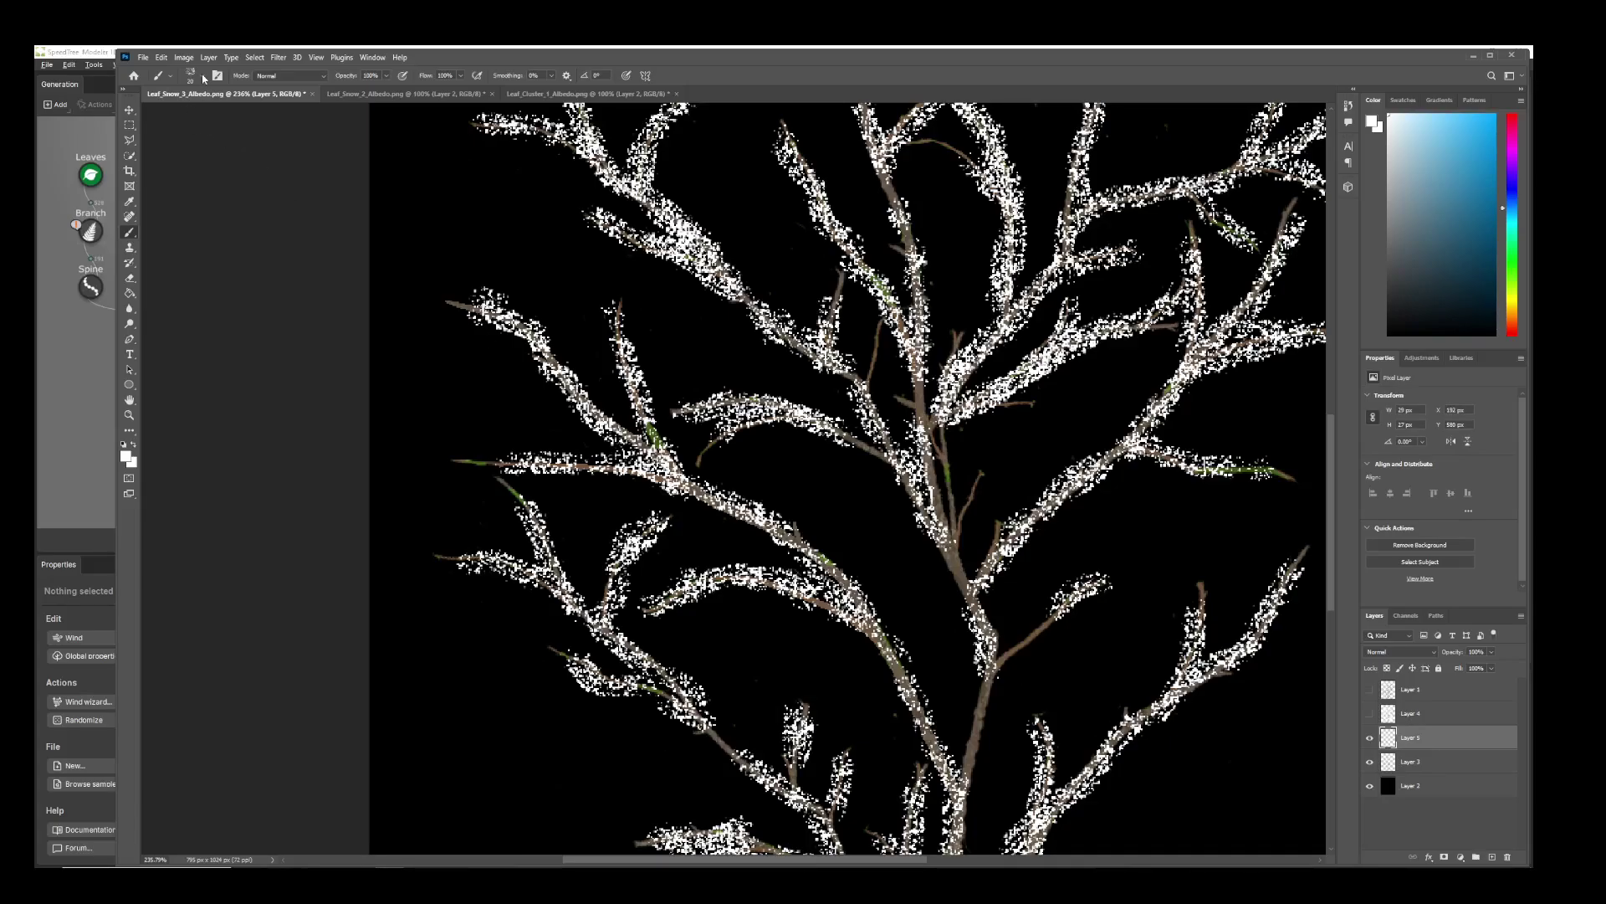
{"action": "left_click", "coordinate": [203, 78]}
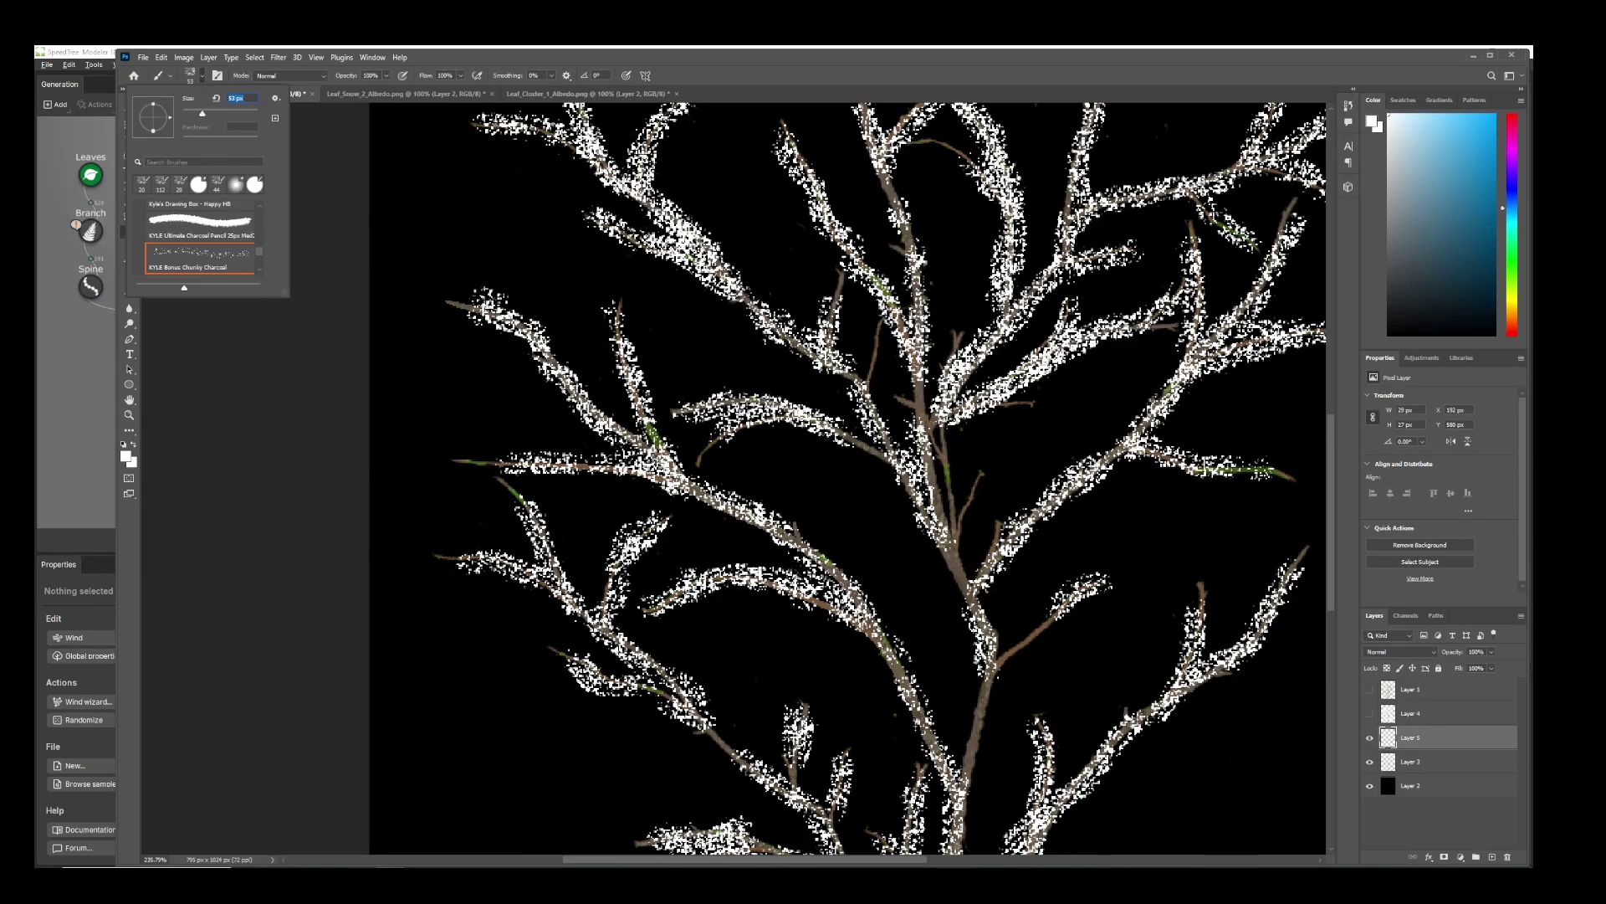
{"action": "key", "text": "Return"}
{"action": "left_click", "coordinate": [657, 457]}
{"action": "left_click", "coordinate": [639, 444]}
- Reduce the brush size slightly more and paint denser snow along the long left-hand branch from its tip toward the stem
{"action": "left_click", "coordinate": [196, 75]}
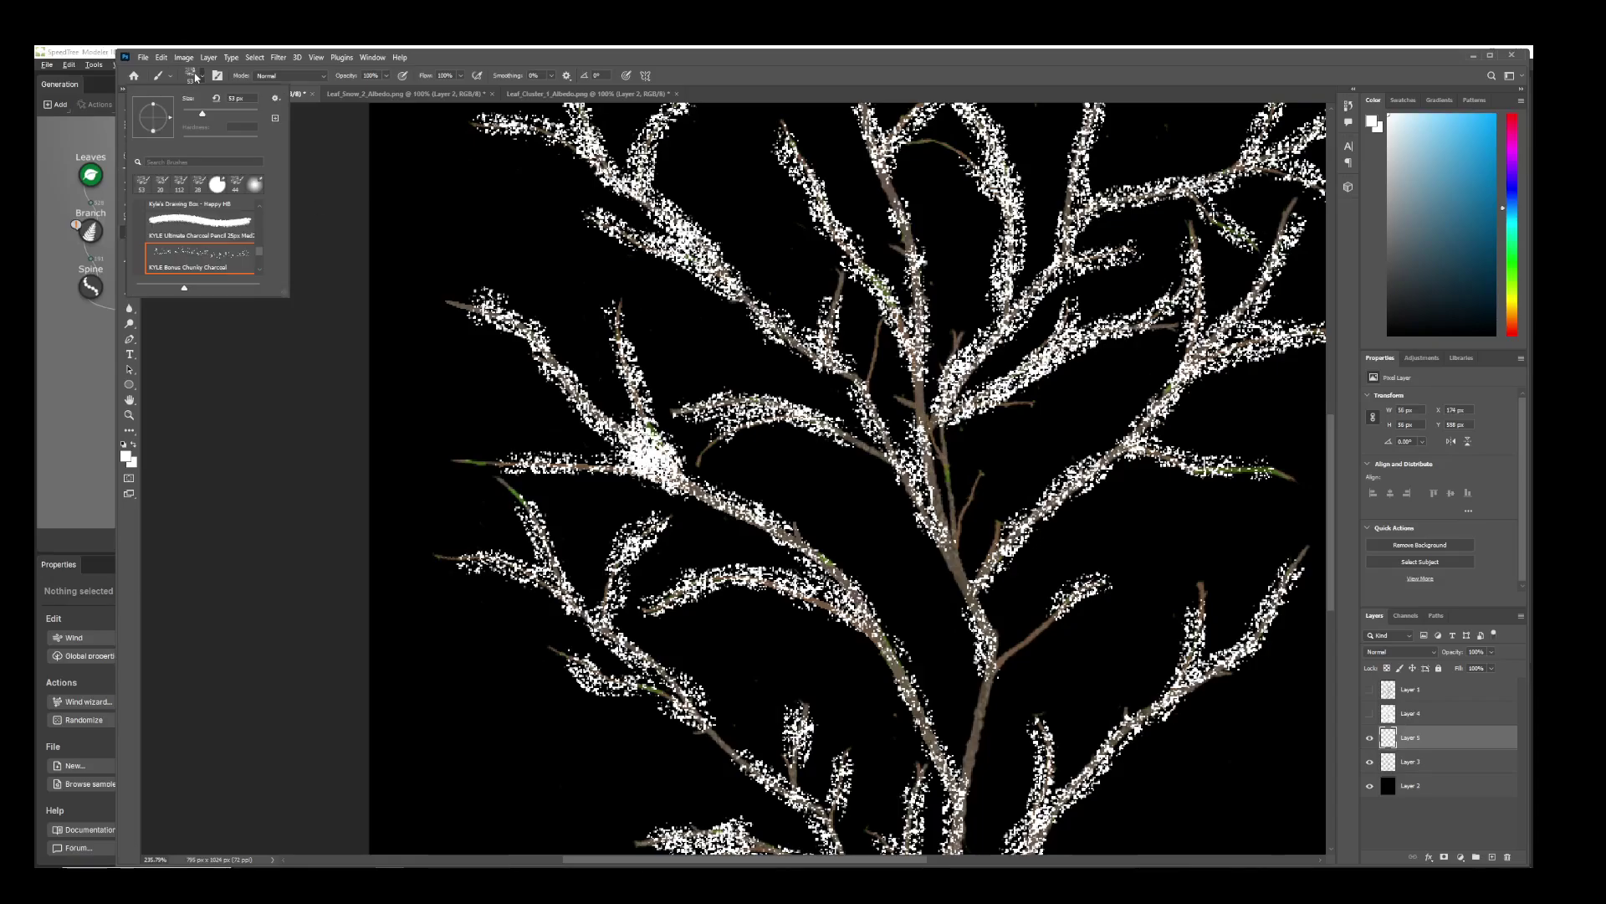
{"action": "left_click_drag", "start_coordinate": [200, 114], "coordinate": [196, 115]}
{"action": "key", "text": "Return"}
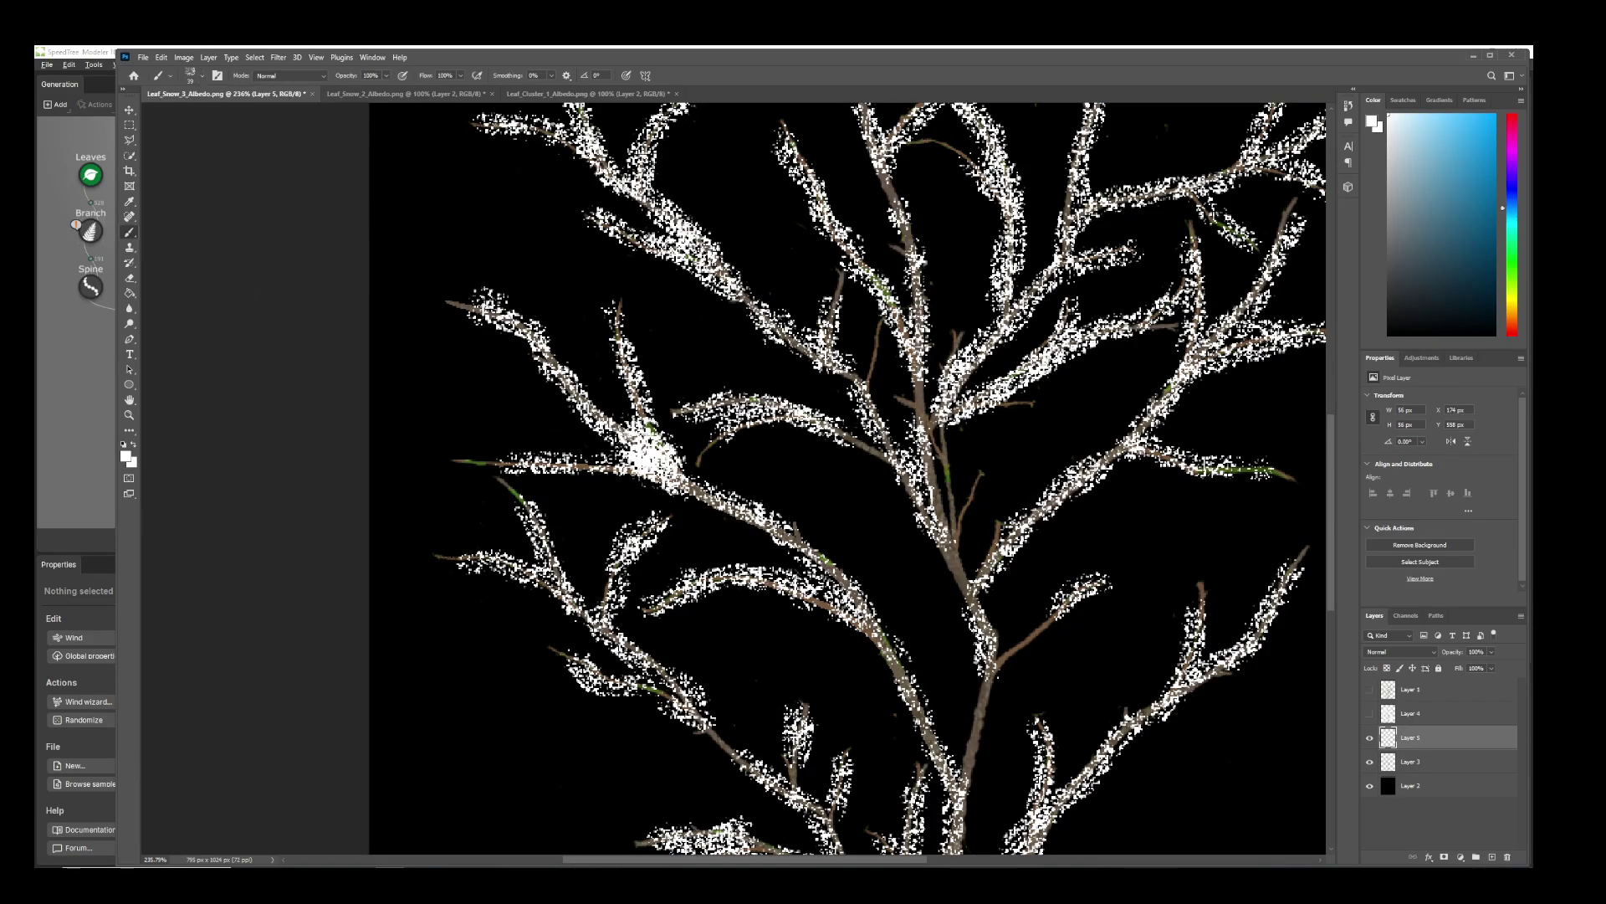
{"action": "left_click_drag", "start_coordinate": [628, 445], "coordinate": [567, 384]}
{"action": "scroll", "coordinate": [626, 391], "scroll_direction": "up", "scroll_amount": 2, "text": "alt"}
{"action": "scroll", "coordinate": [626, 391], "scroll_direction": "down", "scroll_amount": 3, "text": "alt"}
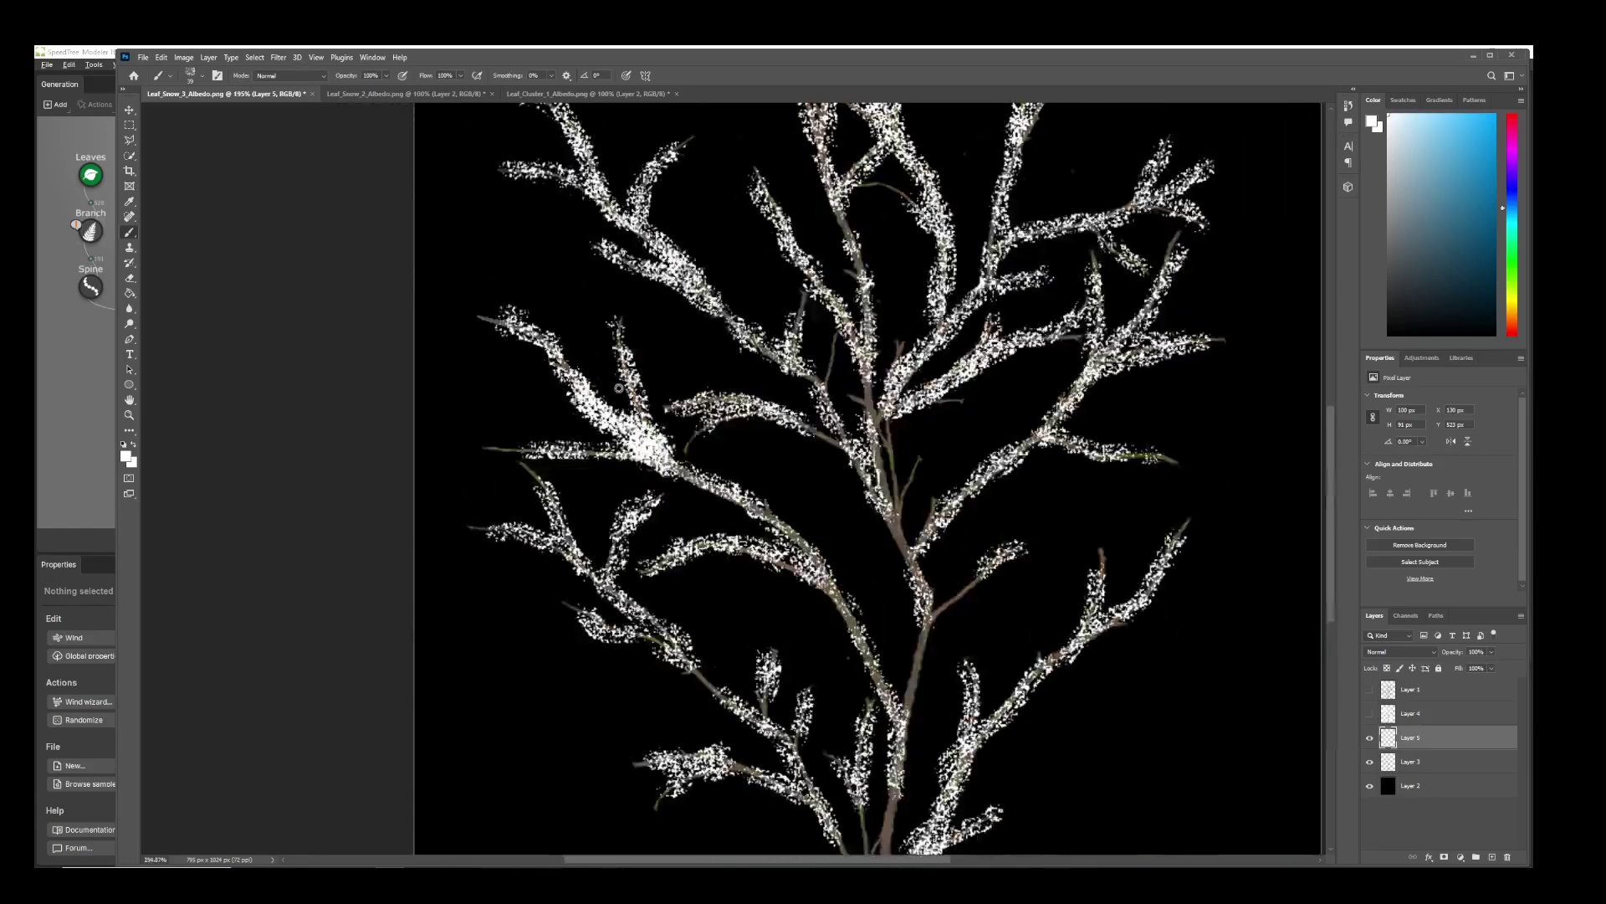
{"action": "mouse_move", "coordinate": [654, 446]}
{"action": "left_mouse_down"}
{"action": "mouse_move", "coordinate": [728, 477]}
{"action": "mouse_move", "coordinate": [788, 559]}
{"action": "left_mouse_up"}
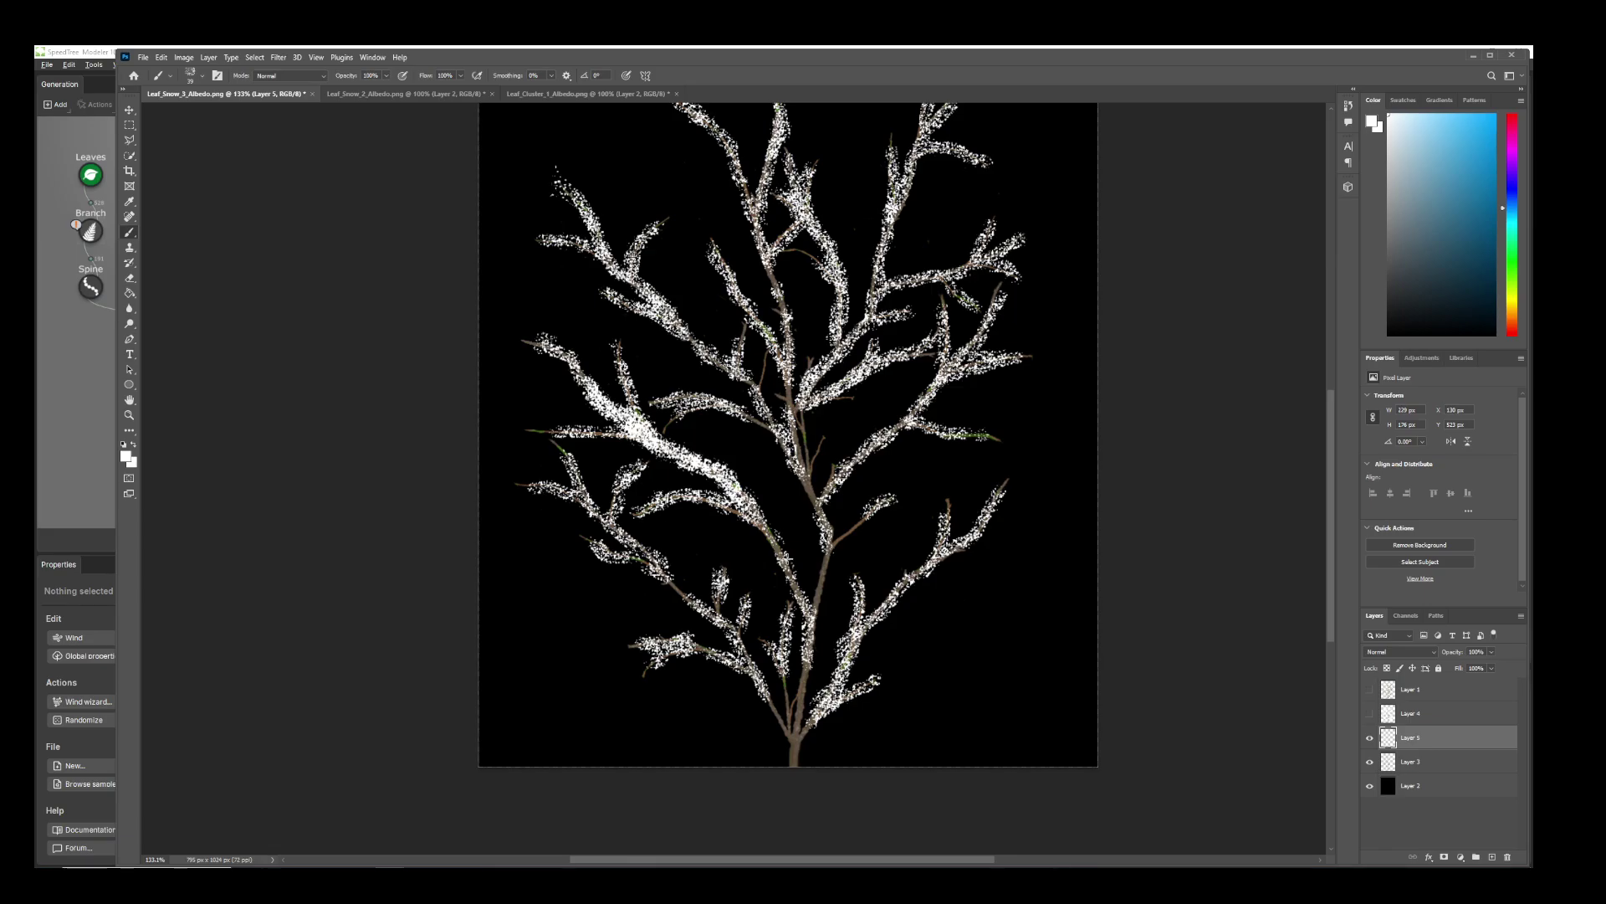
- Paint thicker snow over the twigs and branches on the lower left of the tree
{"action": "mouse_move", "coordinate": [743, 511]}
{"action": "left_mouse_down"}
{"action": "mouse_move", "coordinate": [618, 501]}
{"action": "mouse_move", "coordinate": [618, 539]}
{"action": "mouse_move", "coordinate": [568, 478]}
{"action": "mouse_move", "coordinate": [577, 508]}
{"action": "mouse_move", "coordinate": [535, 481]}
{"action": "left_mouse_up"}
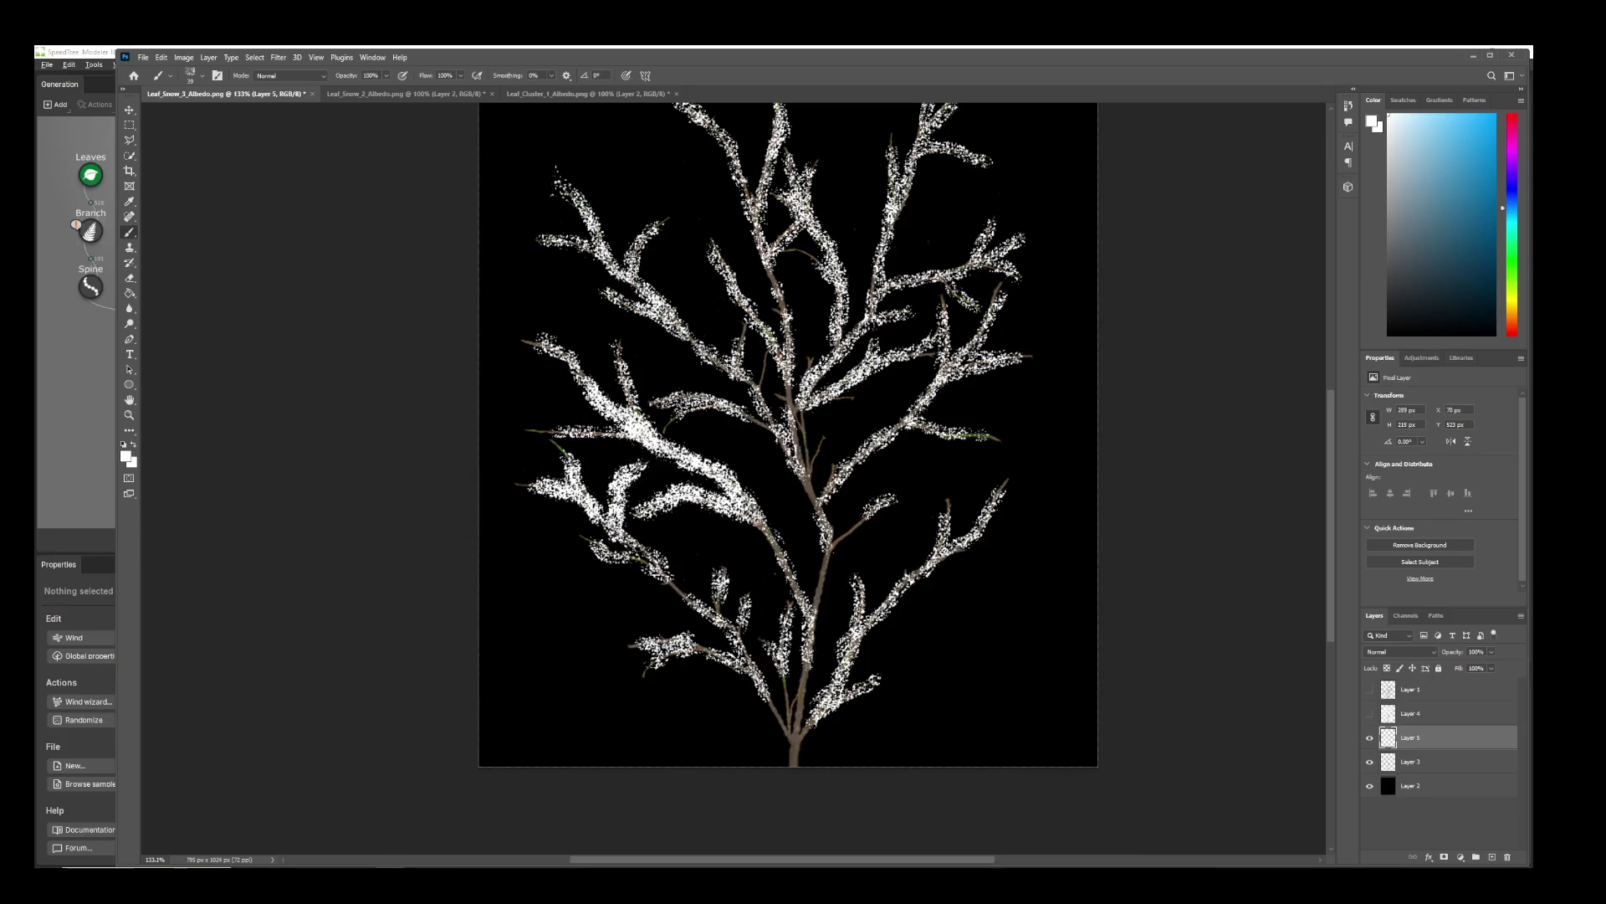
{"action": "left_click_drag", "start_coordinate": [757, 512], "coordinate": [757, 554]}
{"action": "mouse_move", "coordinate": [611, 549]}
{"action": "left_mouse_down"}
{"action": "mouse_move", "coordinate": [662, 581]}
{"action": "mouse_move", "coordinate": [644, 552]}
{"action": "mouse_move", "coordinate": [623, 544]}
{"action": "mouse_move", "coordinate": [721, 629]}
{"action": "mouse_move", "coordinate": [743, 682]}
{"action": "mouse_move", "coordinate": [710, 649]}
{"action": "mouse_move", "coordinate": [753, 682]}
{"action": "mouse_move", "coordinate": [770, 670]}
{"action": "mouse_move", "coordinate": [724, 595]}
{"action": "left_mouse_up"}
{"action": "scroll", "coordinate": [763, 553], "scroll_direction": "up", "scroll_amount": 5, "text": "alt"}
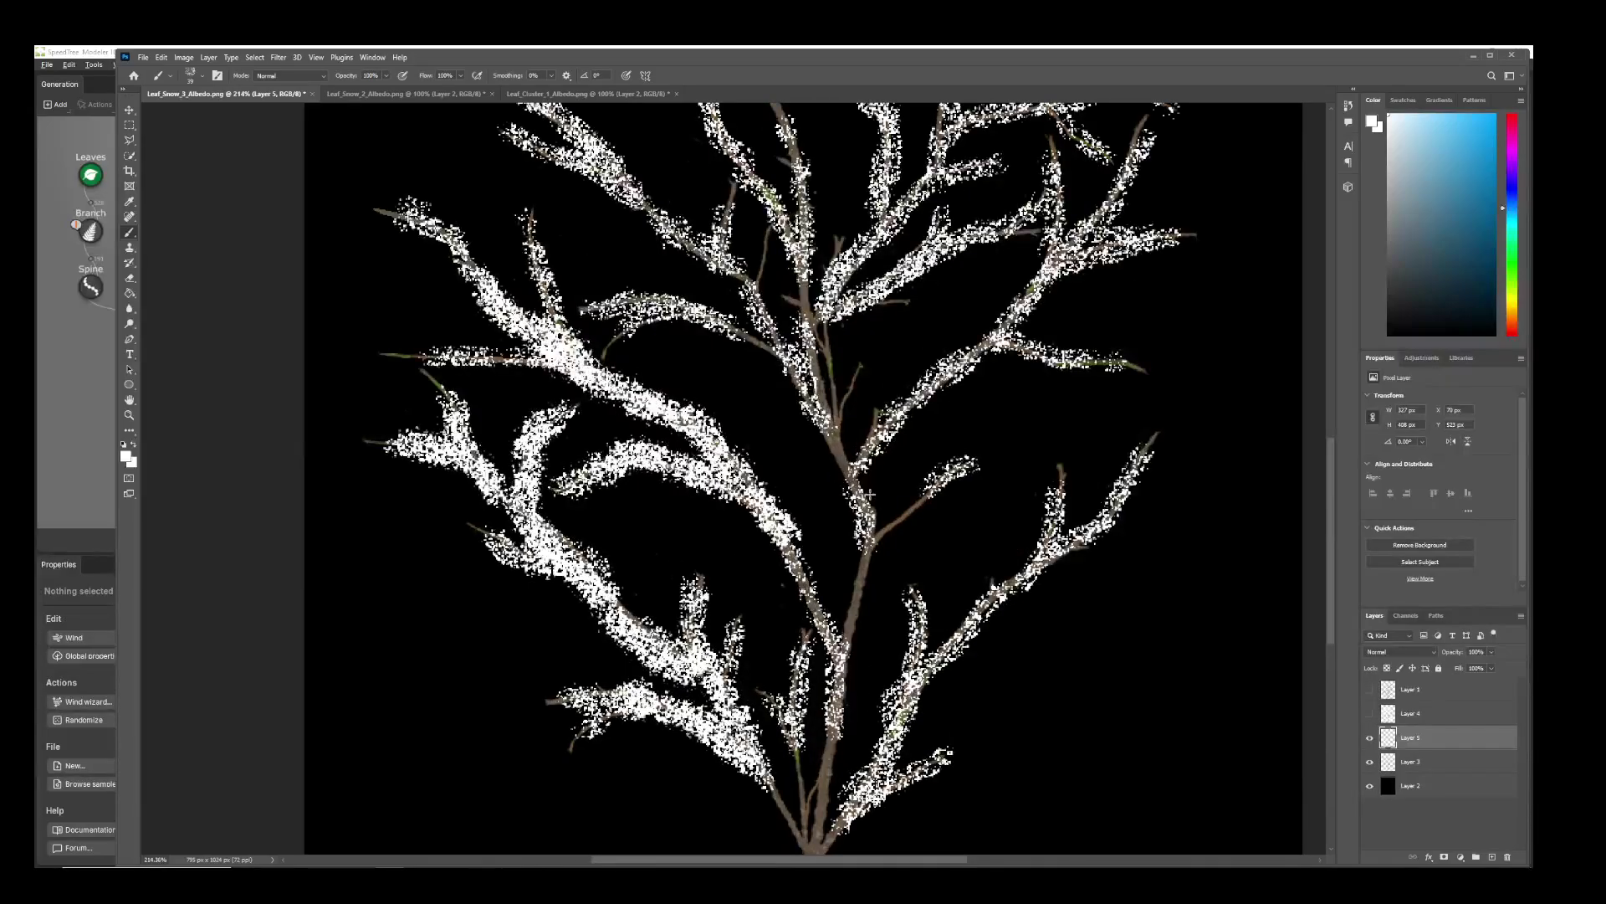
- Thicken the snow on the middle right branch and on the upper left branch down toward the stem
{"action": "mouse_move", "coordinate": [863, 484]}
{"action": "left_mouse_down"}
{"action": "mouse_move", "coordinate": [896, 411]}
{"action": "mouse_move", "coordinate": [1006, 323]}
{"action": "left_mouse_up"}
{"action": "scroll", "coordinate": [1005, 360], "scroll_direction": "up", "scroll_amount": 6}
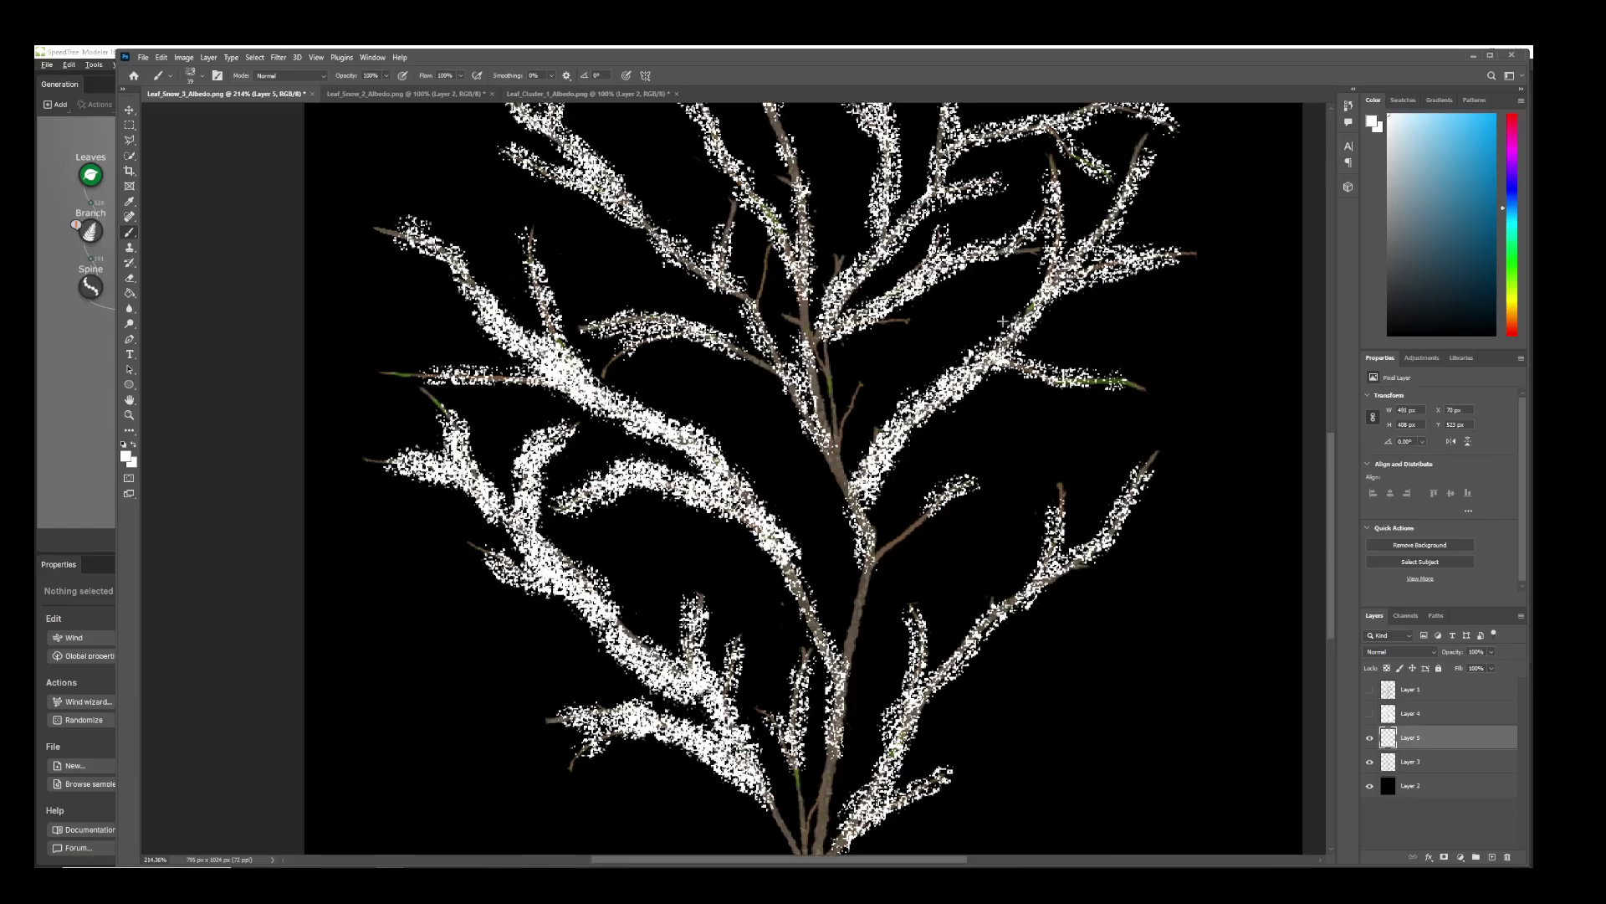
{"action": "scroll", "coordinate": [1005, 360], "scroll_direction": "up", "scroll_amount": 2}
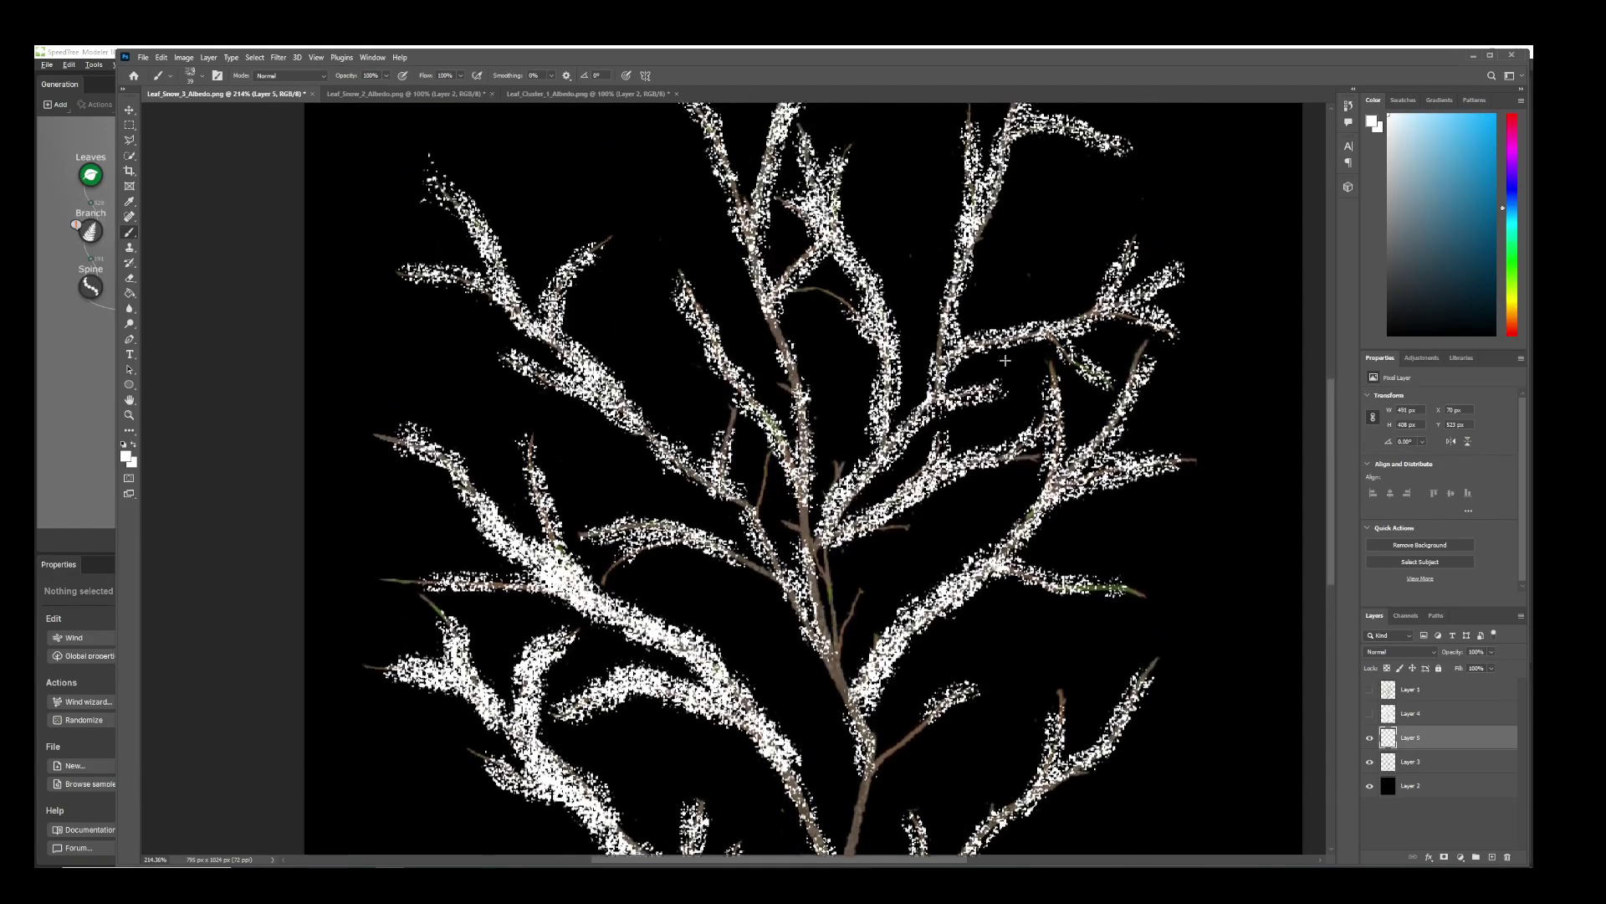
{"action": "mouse_move", "coordinate": [586, 448]}
{"action": "left_mouse_down"}
{"action": "mouse_move", "coordinate": [502, 402]}
{"action": "mouse_move", "coordinate": [659, 484]}
{"action": "mouse_move", "coordinate": [736, 553]}
{"action": "left_mouse_up"}
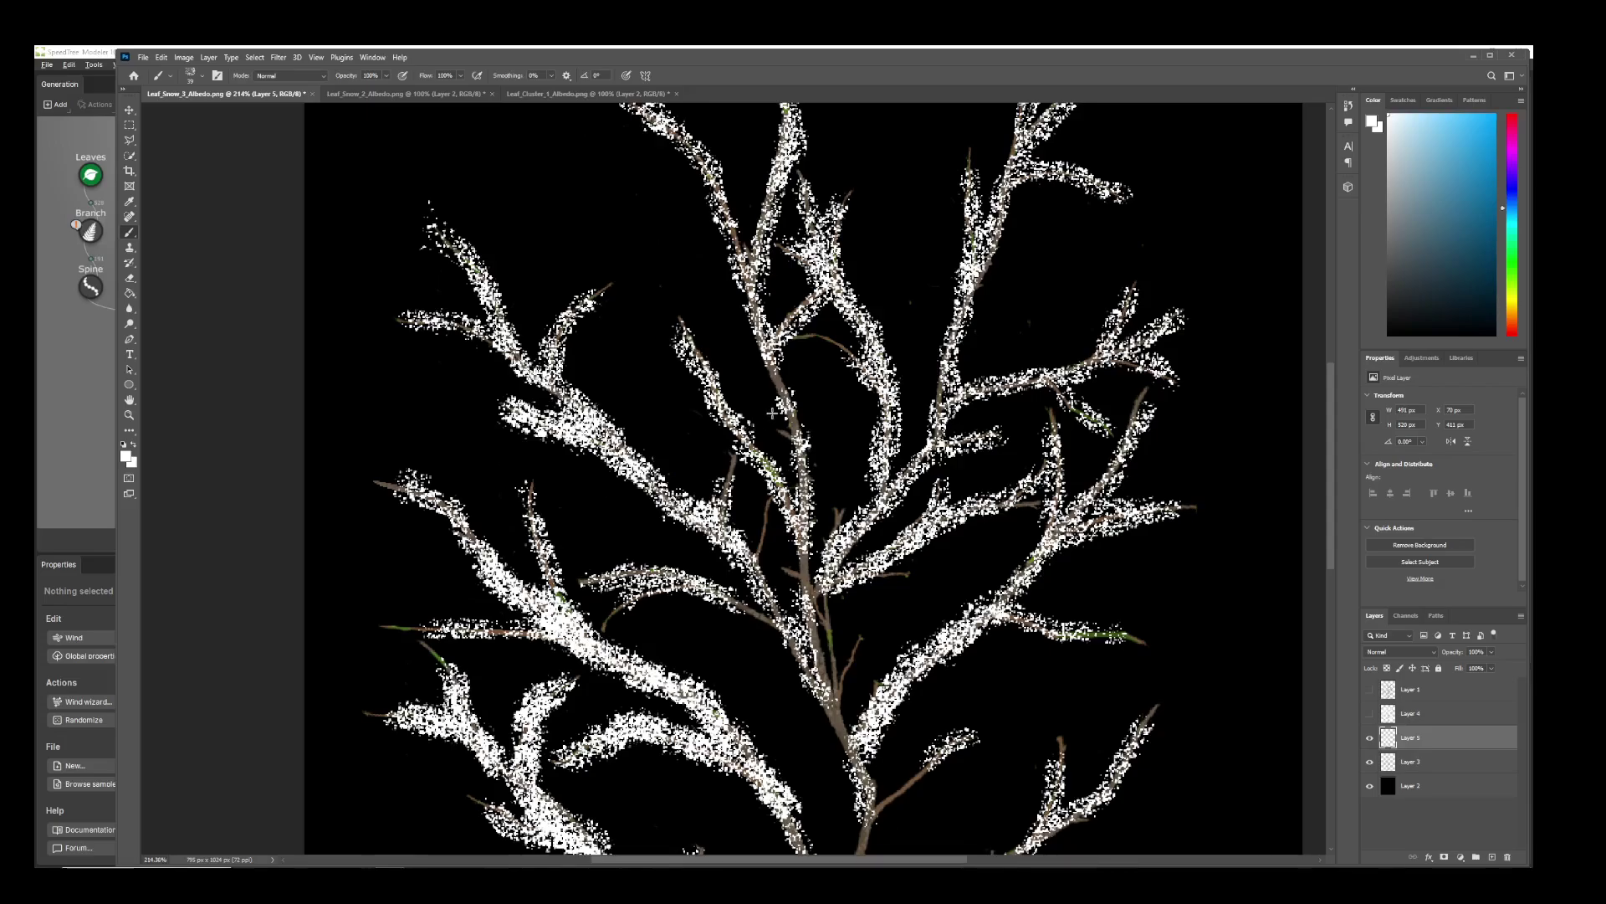
{"action": "left_click", "coordinate": [777, 375]}
{"action": "scroll", "coordinate": [817, 400], "scroll_direction": "down", "scroll_amount": 7, "text": "alt"}
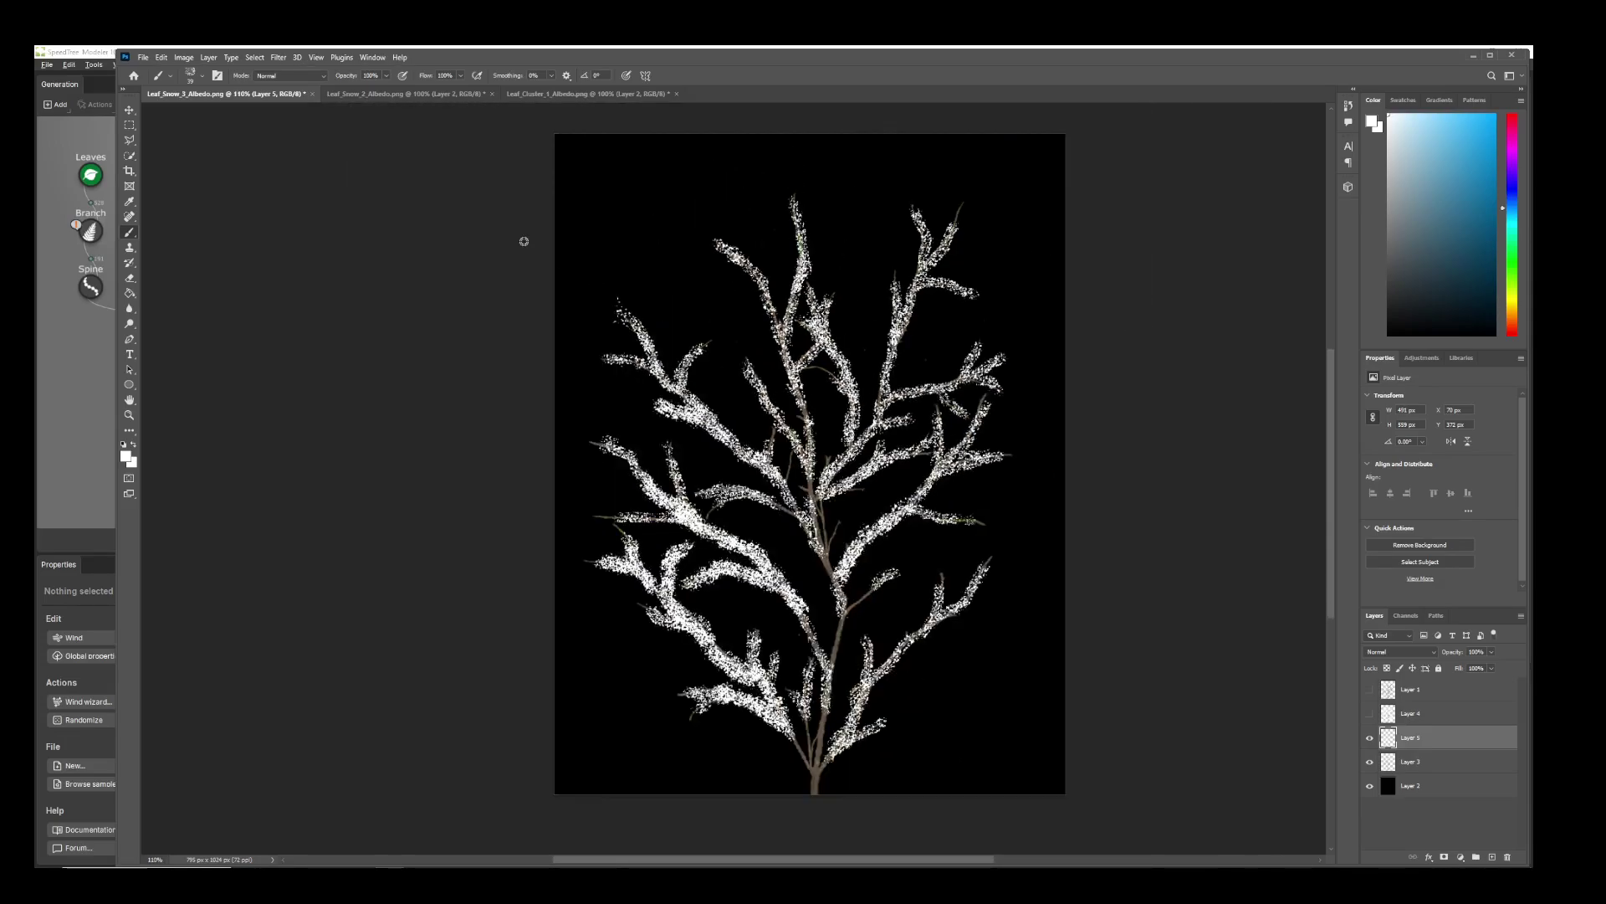
- Compare the painted snow in Leaf_Snow_2_Albedo.png with the original branch in Leaf_Cluster_1_Albedo.png
{"action": "left_click", "coordinate": [408, 94]}
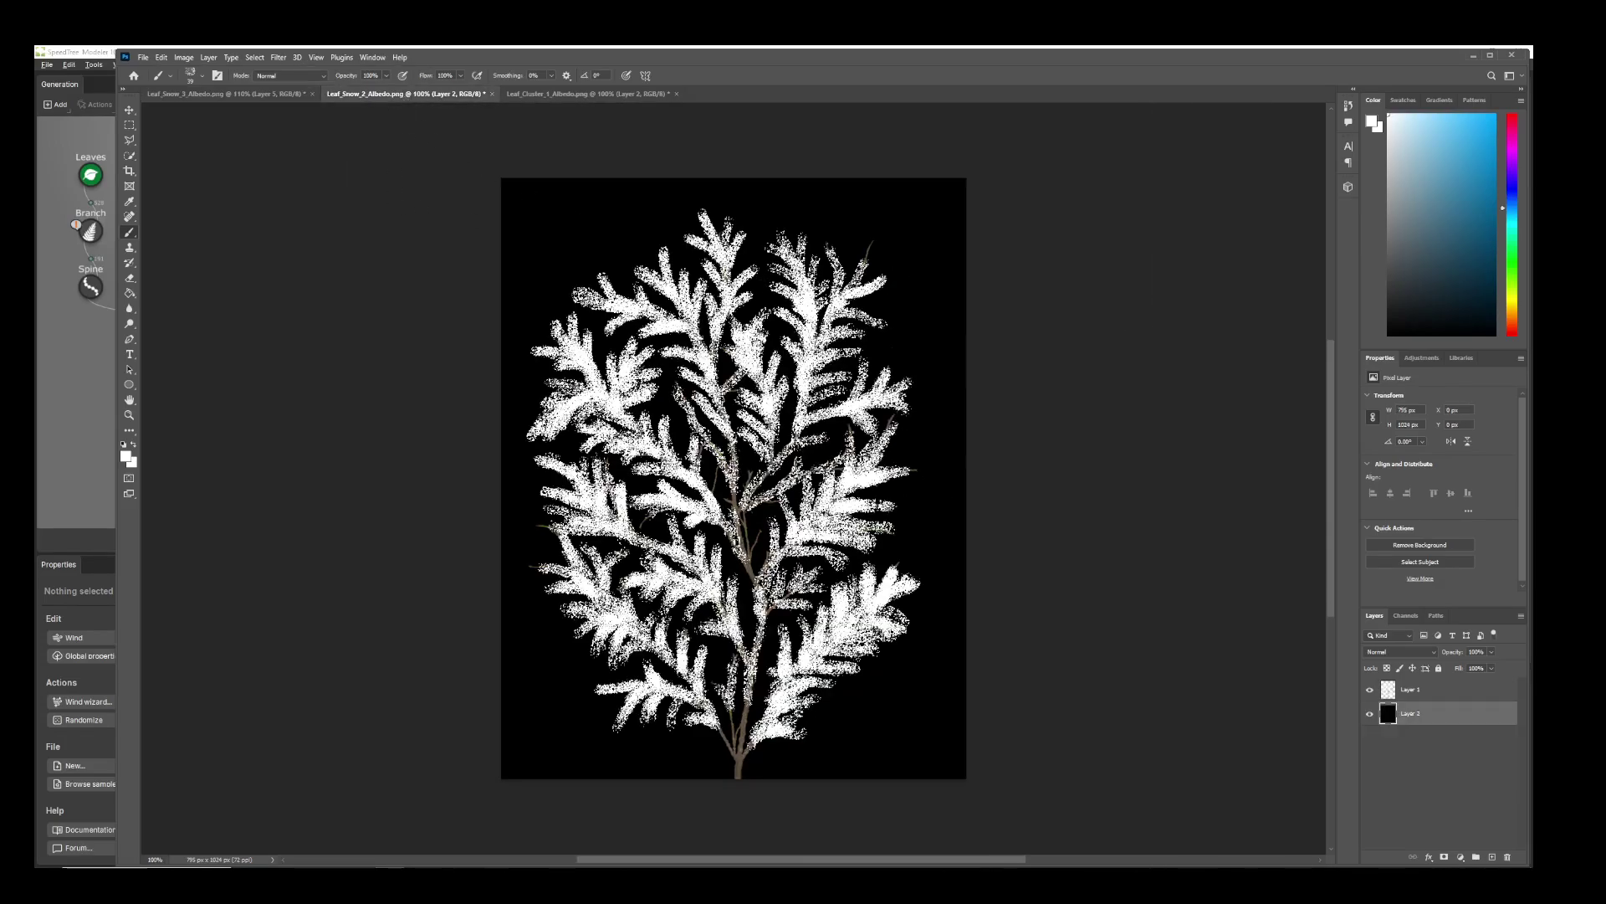
{"action": "scroll", "coordinate": [781, 419], "scroll_direction": "up", "scroll_amount": 3, "text": "alt"}
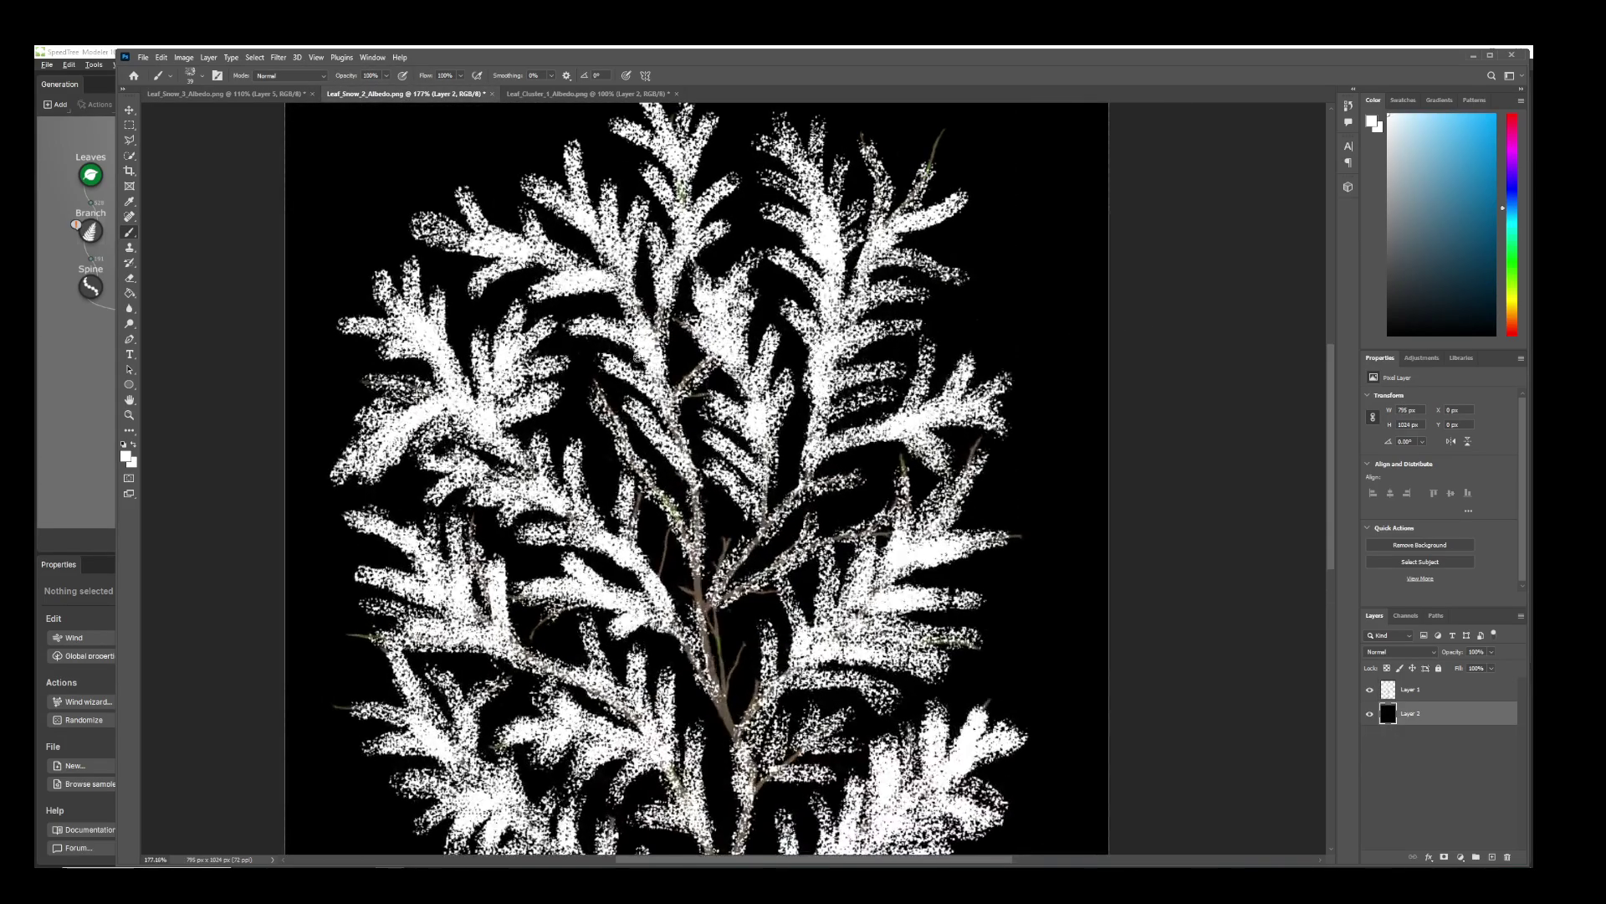
{"action": "scroll", "coordinate": [732, 661], "scroll_direction": "down", "scroll_amount": 3, "text": "alt"}
{"action": "left_click", "coordinate": [584, 94]}
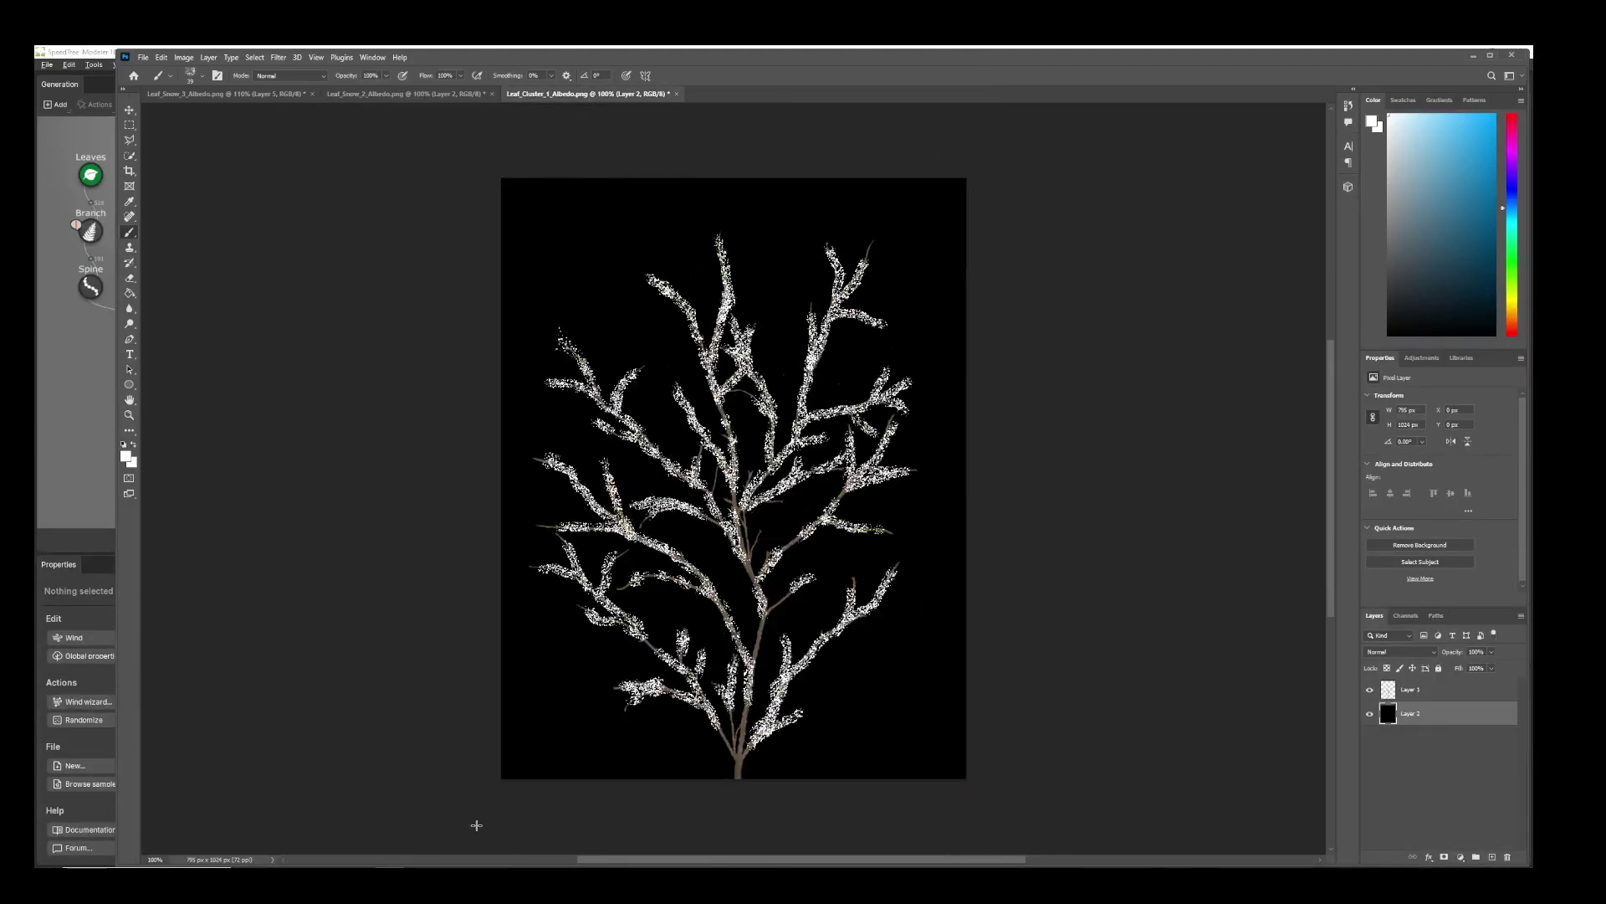
- Switch to the SpeedTree window with Tree_Snow_3 and inspect the snowy leaf clusters inside the crown up close
{"action": "mouse_move", "coordinate": [419, 879]}
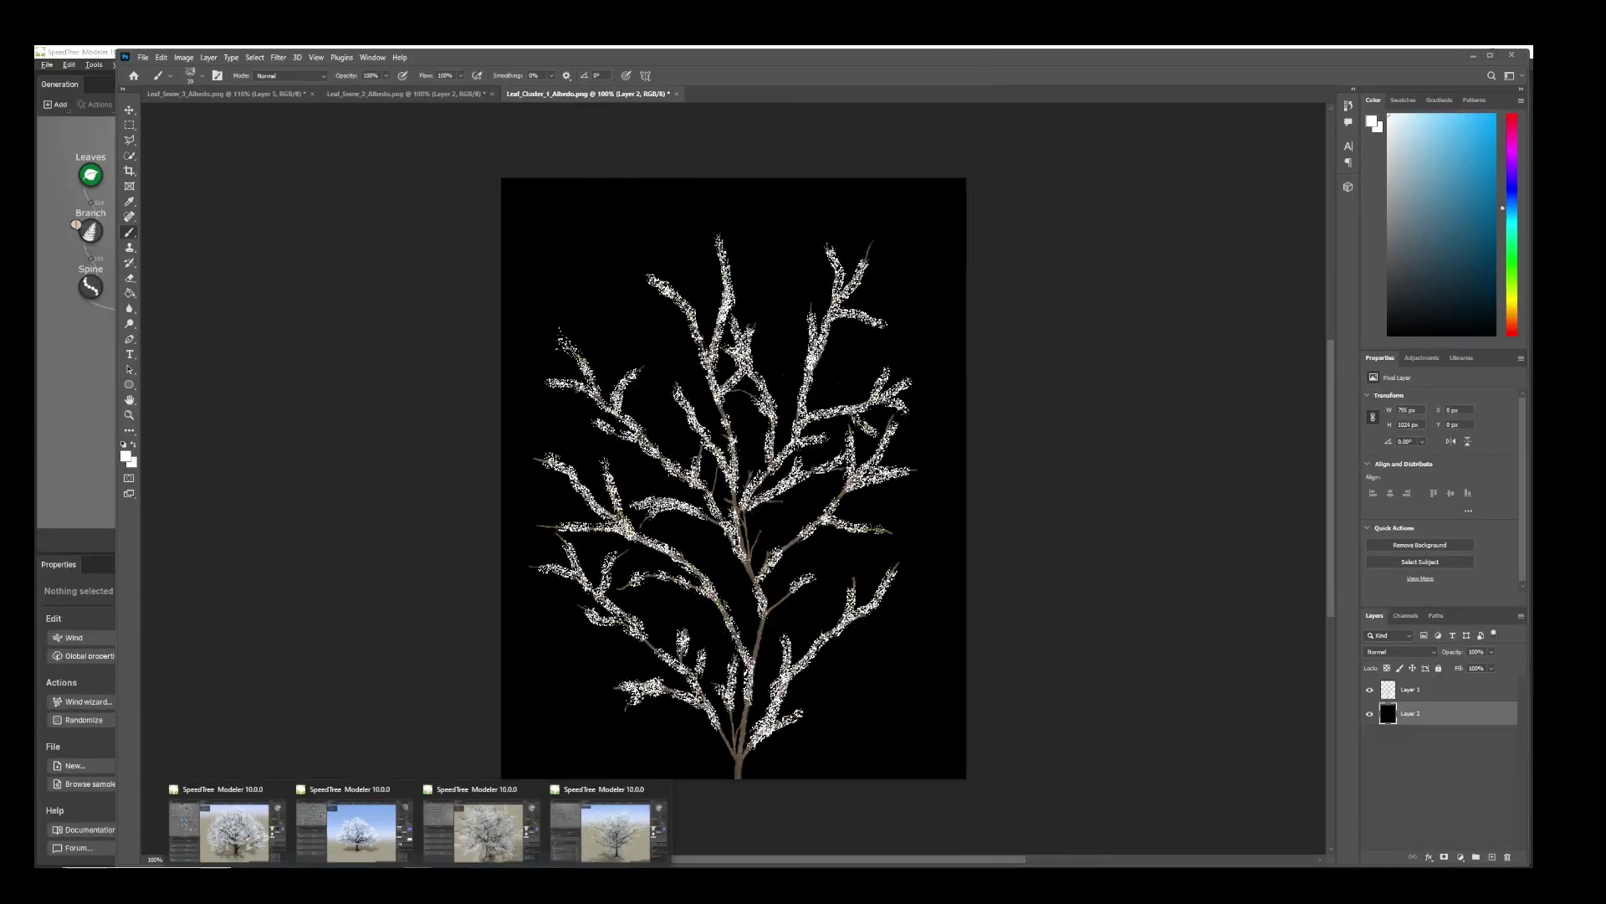
{"action": "left_click", "coordinate": [226, 830]}
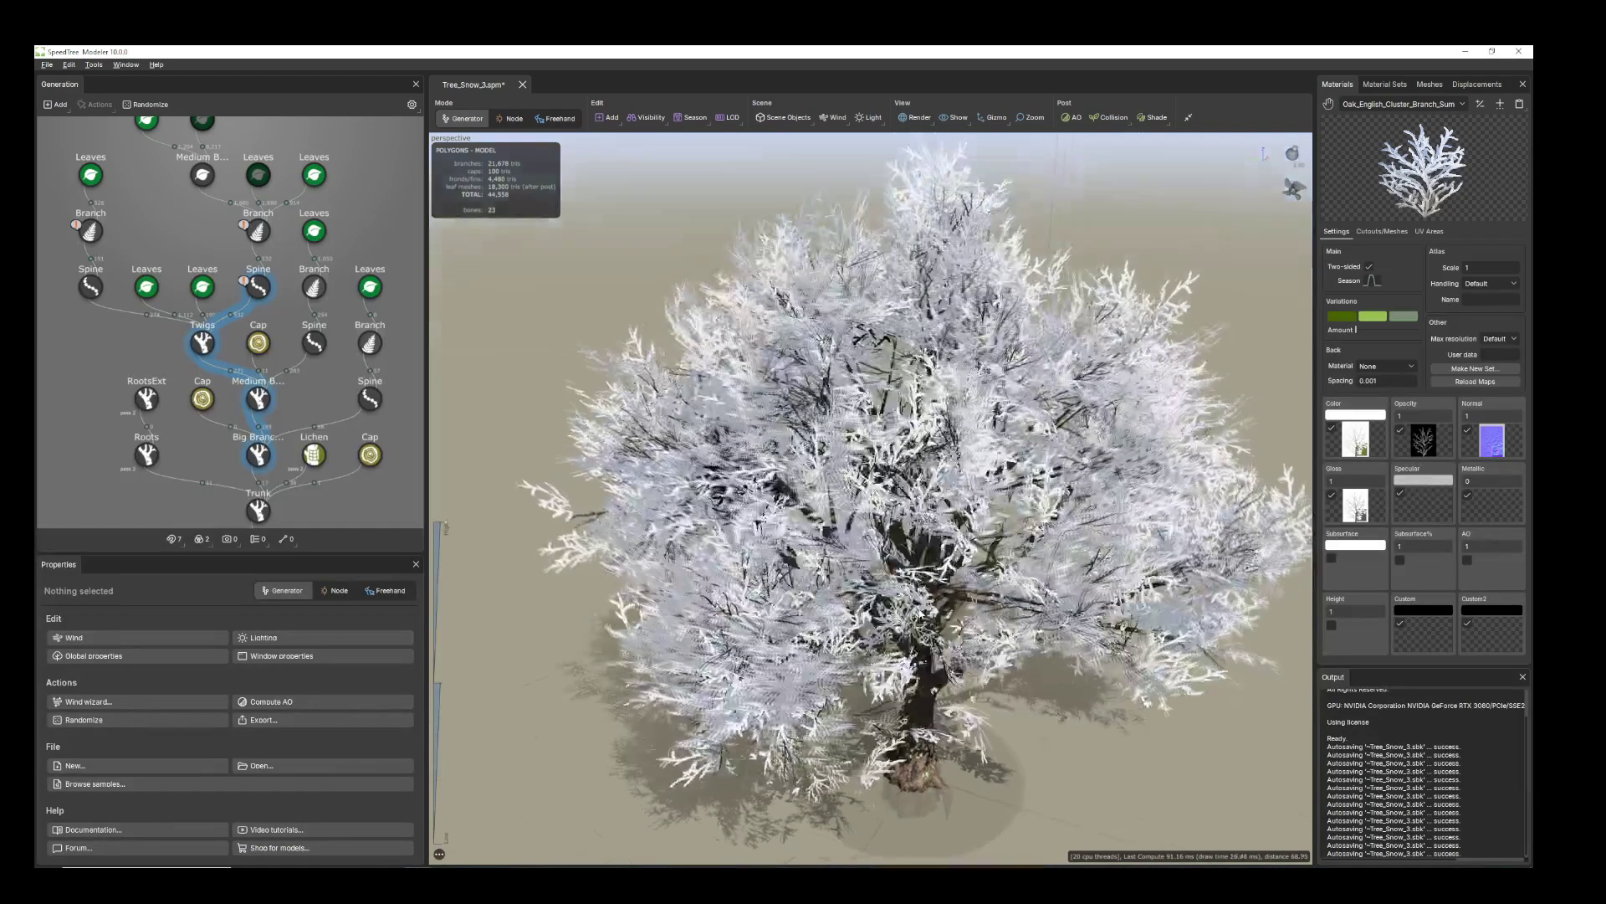
{"action": "scroll", "coordinate": [870, 498], "scroll_direction": "up", "scroll_amount": 5}
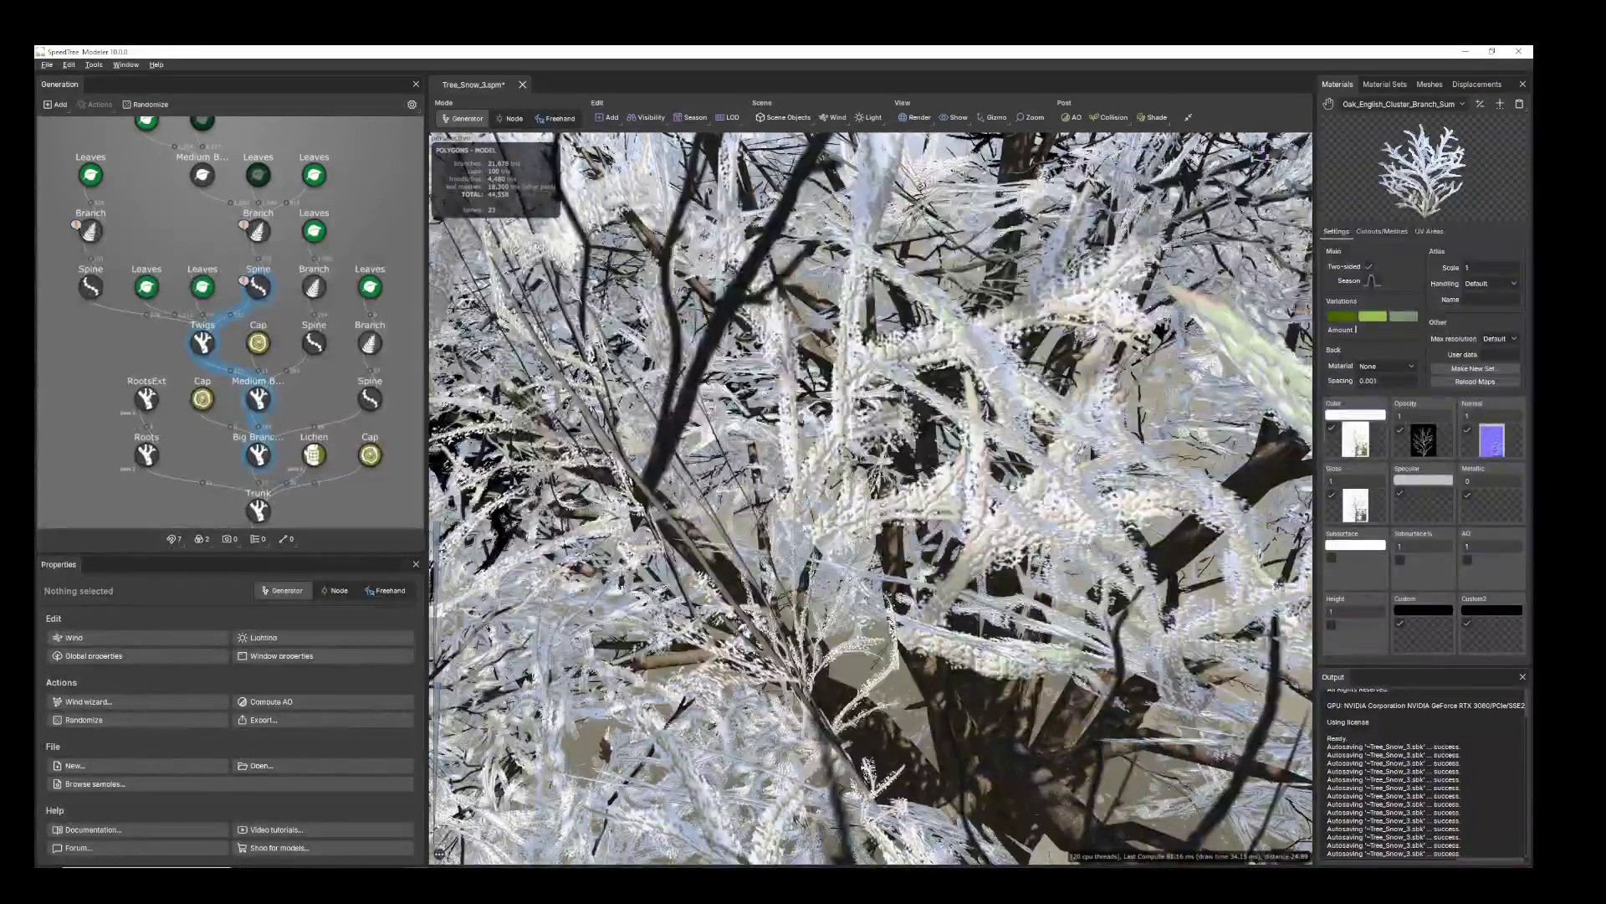
{"action": "scroll", "coordinate": [981, 548], "scroll_direction": "down", "scroll_amount": 4}
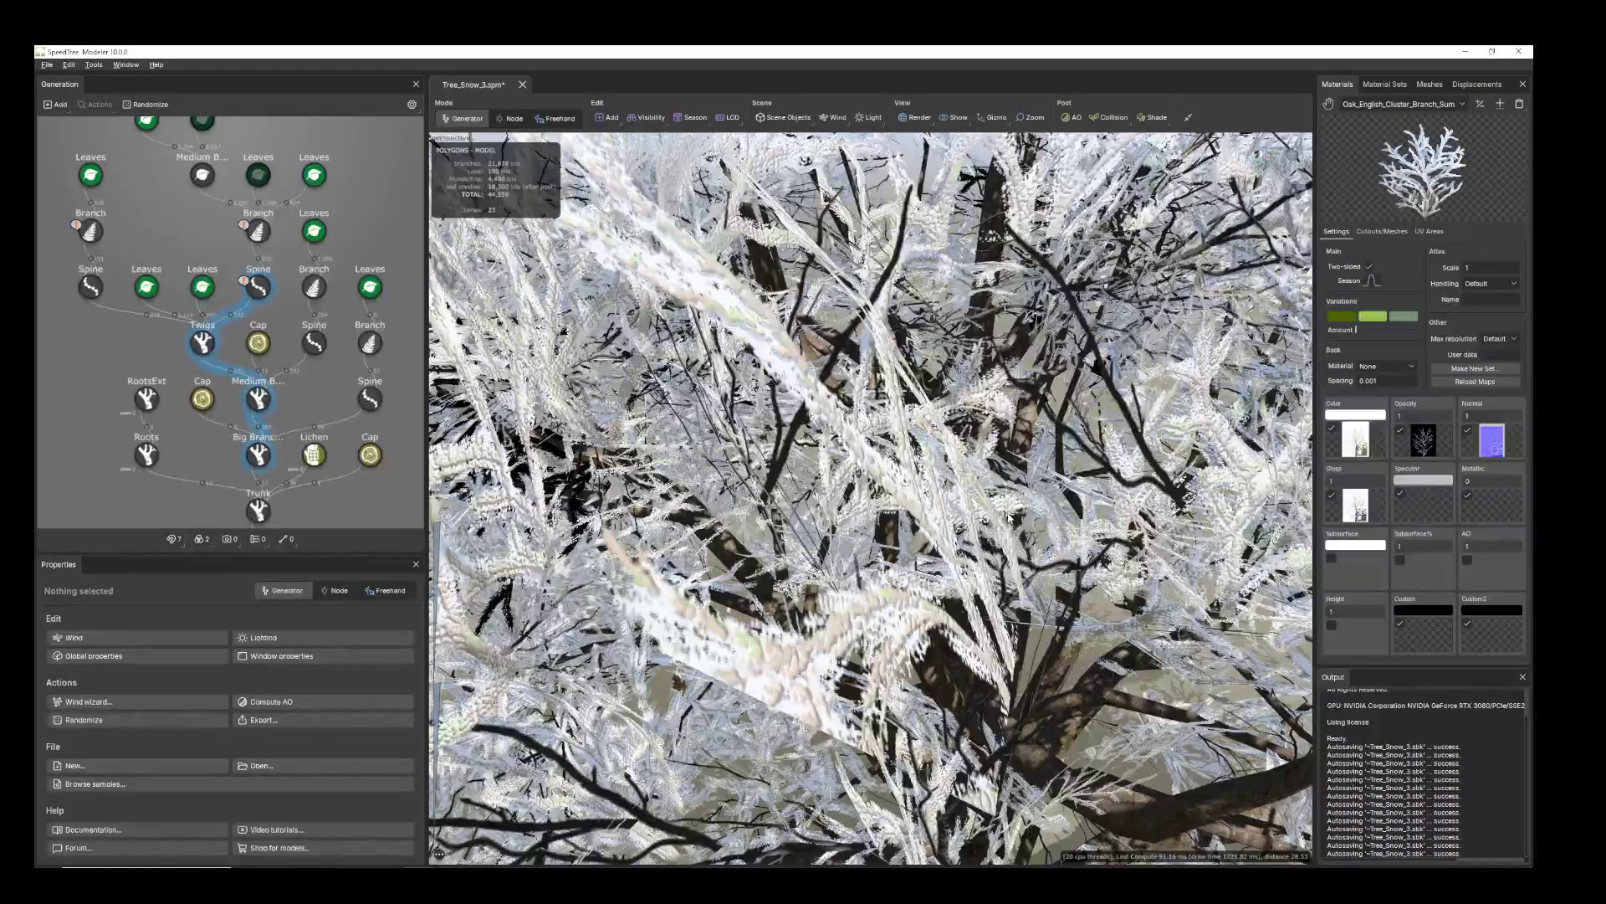
- Select the leaf clusters in the crown and slightly raise the contrast of their gloss map, Leaf_Snow_3_Gloss.png
{"action": "left_click", "coordinate": [1010, 522]}
{"action": "left_click_drag", "start_coordinate": [952, 540], "coordinate": [1306, 486]}
{"action": "left_click", "coordinate": [1366, 519]}
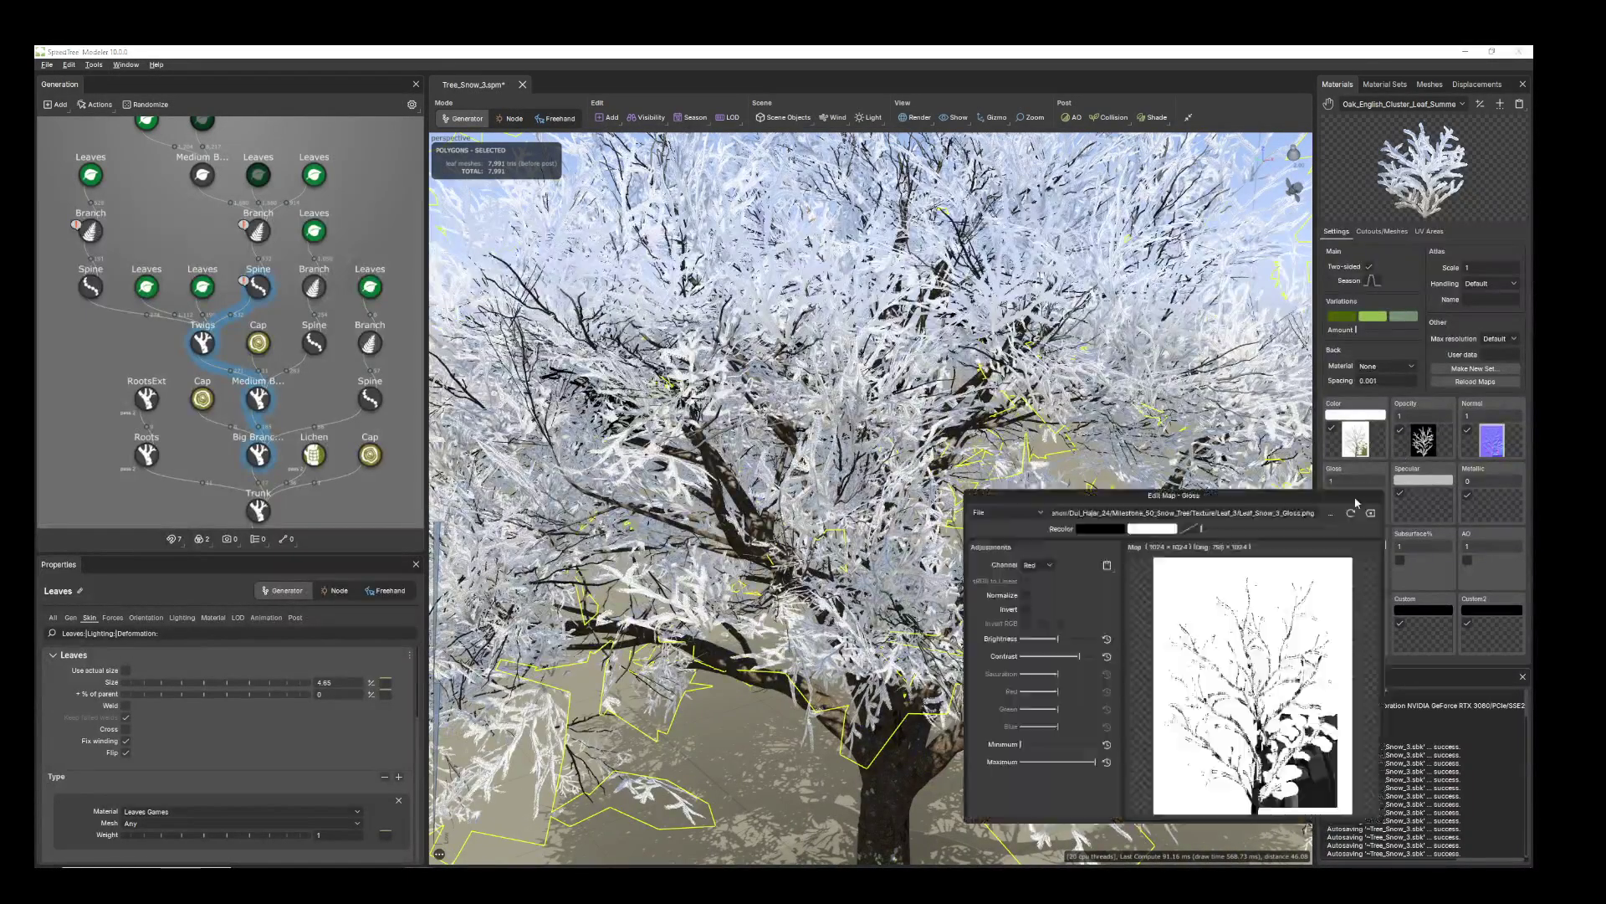
{"action": "left_click_drag", "start_coordinate": [1082, 661], "coordinate": [1084, 663]}
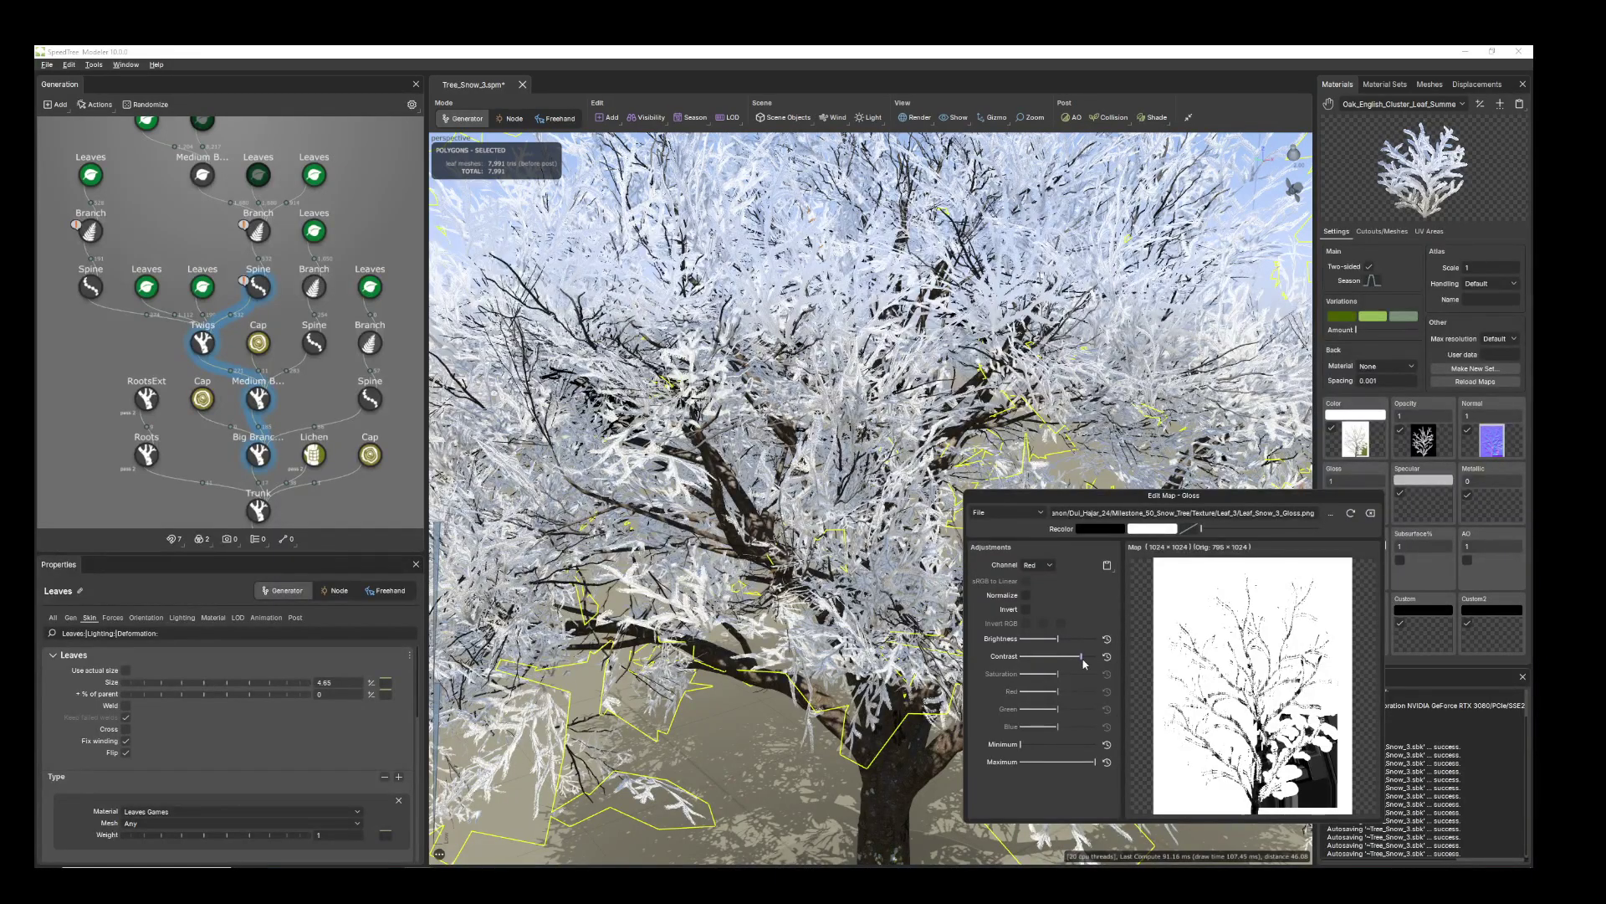
- Examine how light falls on the snowy leaf clusters, both close up and across the whole tree from several angles
{"action": "left_click_drag", "start_coordinate": [870, 497], "coordinate": [787, 577]}
{"action": "scroll", "coordinate": [871, 498], "scroll_direction": "up", "scroll_amount": 3}
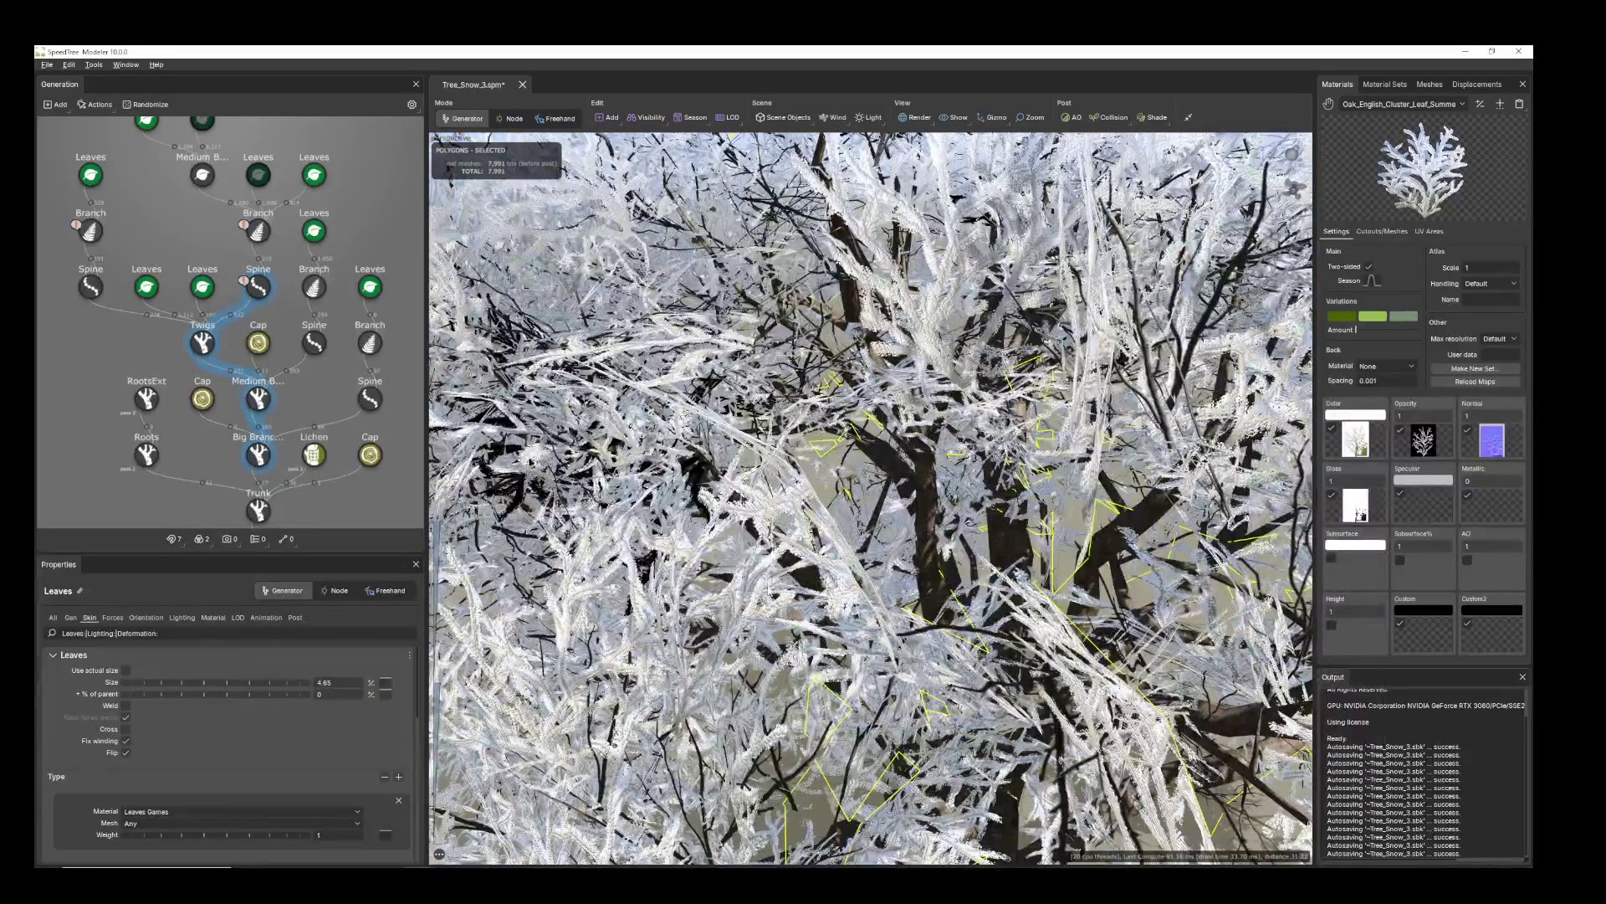
{"action": "scroll", "coordinate": [871, 498], "scroll_direction": "up", "scroll_amount": 3}
{"action": "left_click_drag", "start_coordinate": [870, 497], "coordinate": [787, 536]}
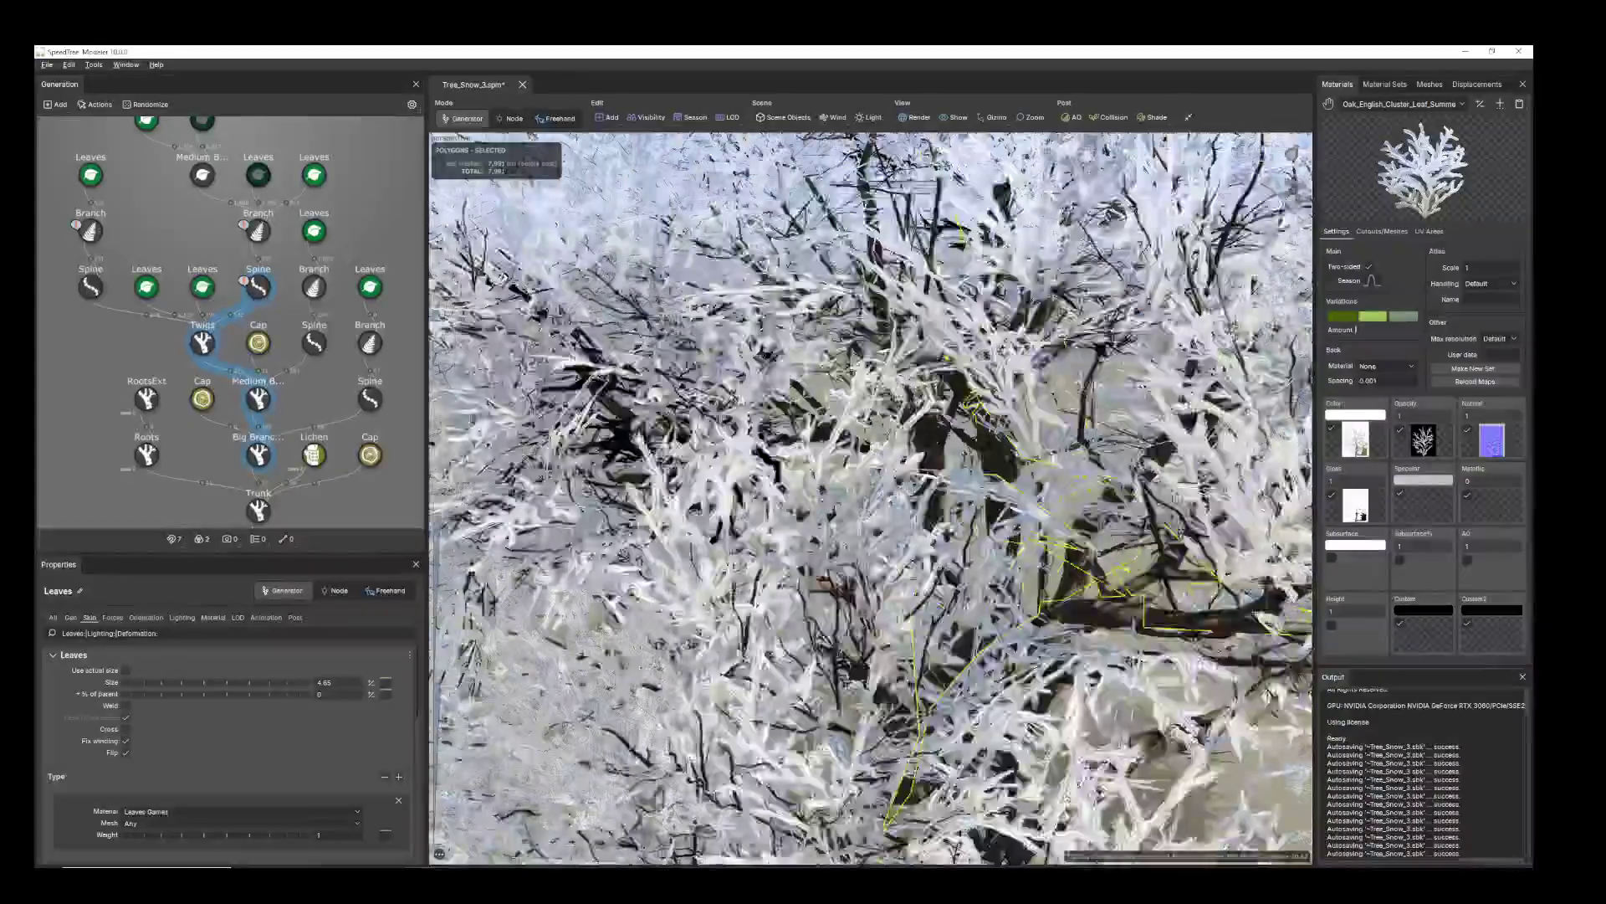
{"action": "scroll", "coordinate": [870, 497], "scroll_direction": "down", "scroll_amount": 10}
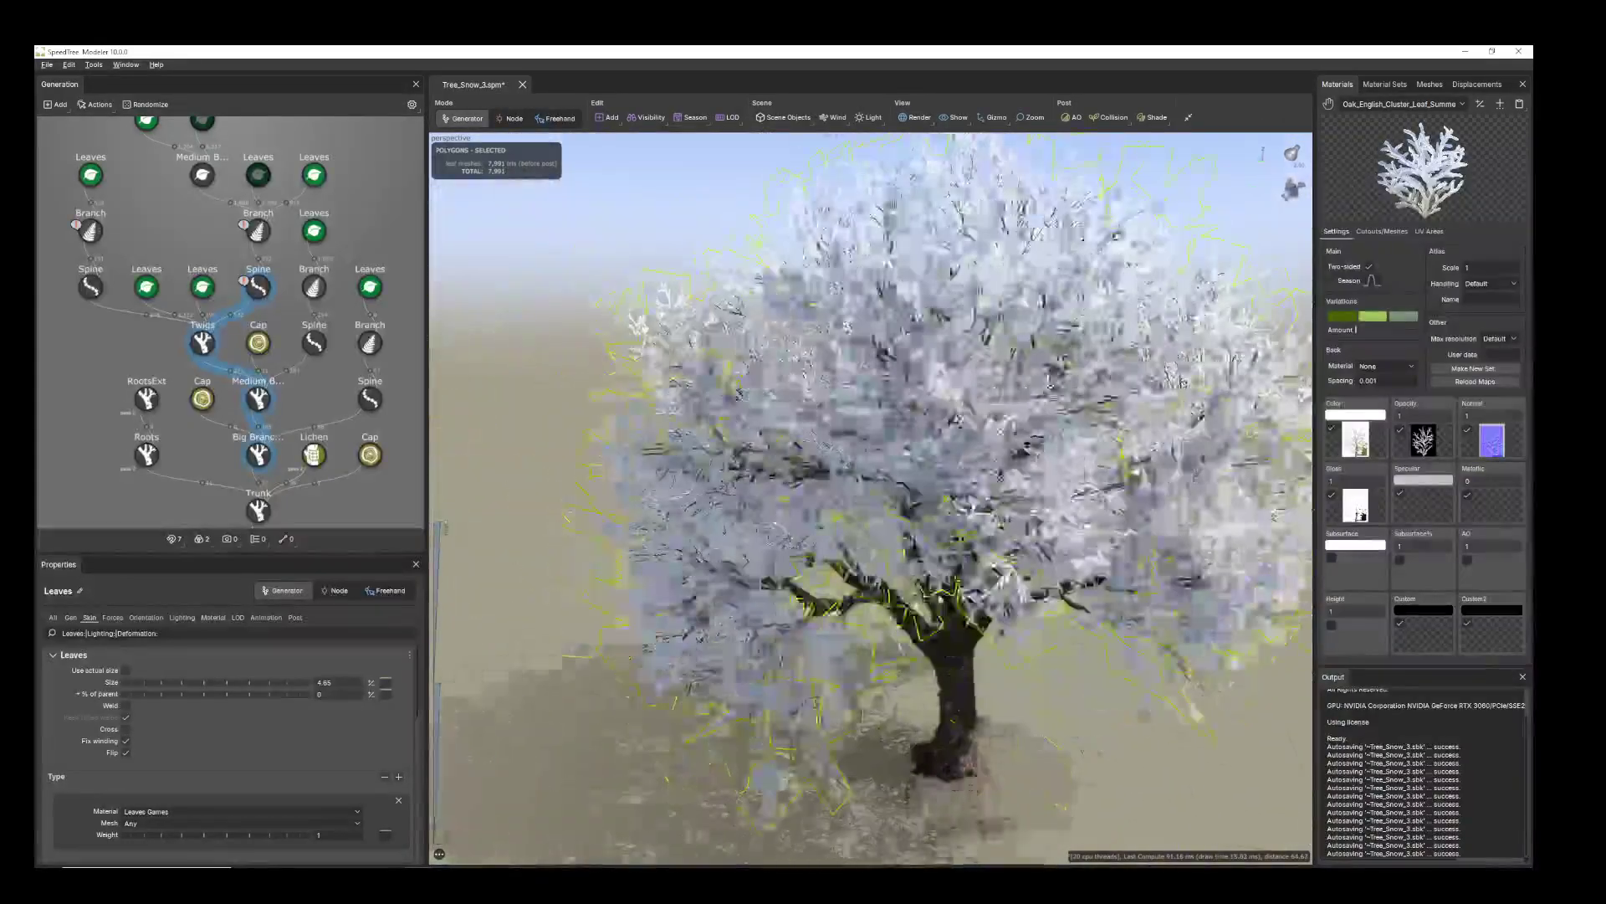
{"action": "left_click_drag", "start_coordinate": [870, 498], "coordinate": [652, 556]}
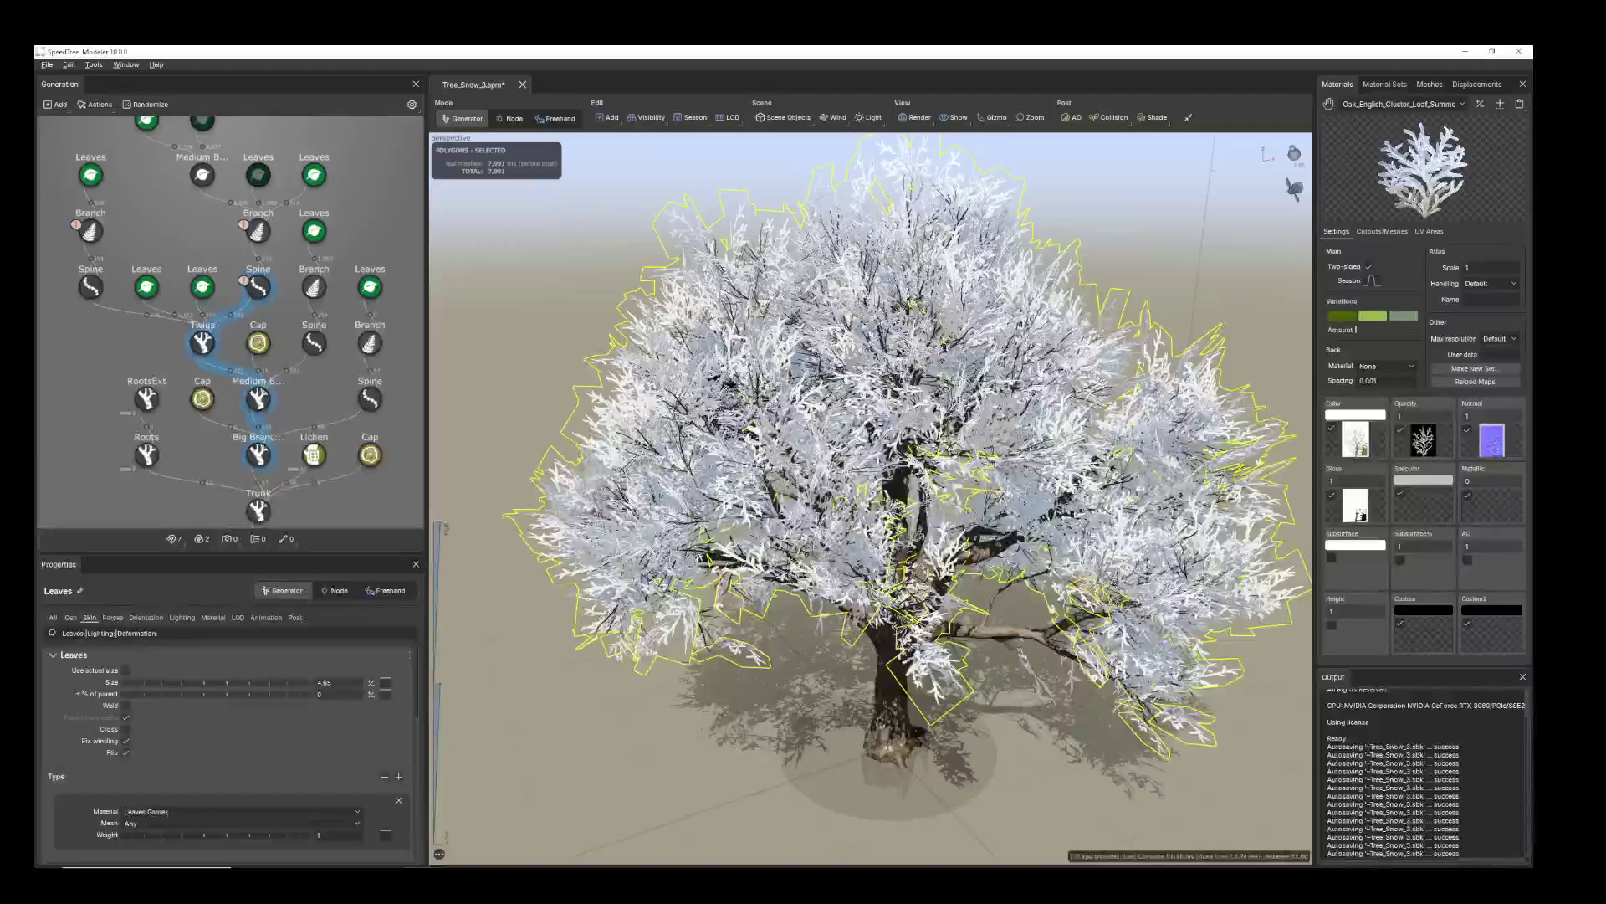
{"action": "scroll", "coordinate": [870, 498], "scroll_direction": "up", "scroll_amount": 5}
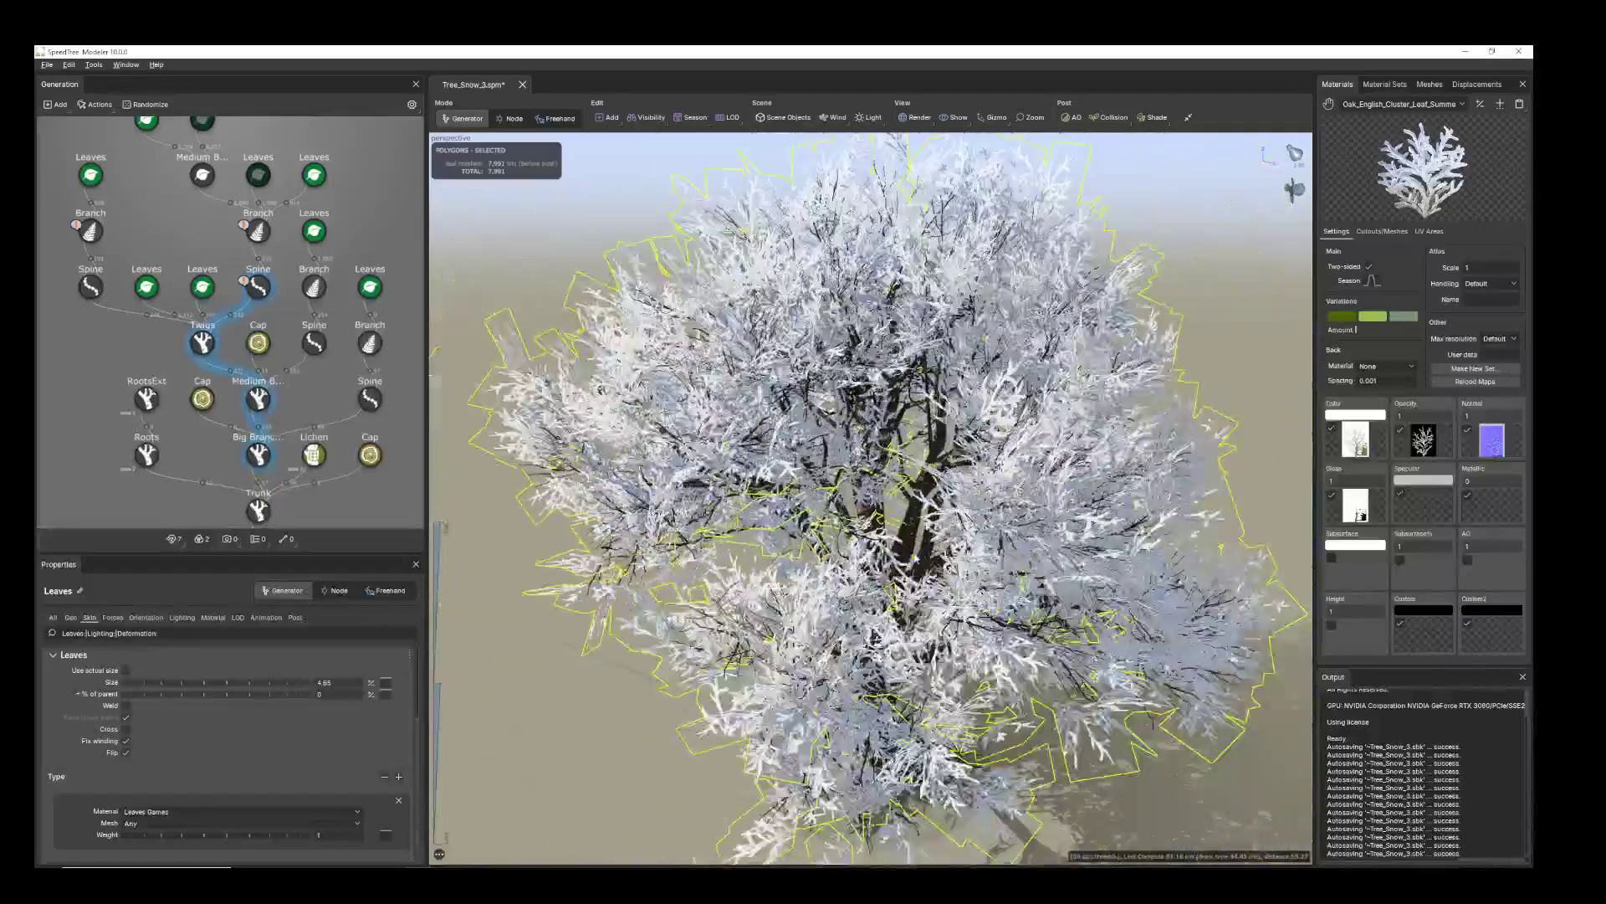
{"action": "scroll", "coordinate": [916, 558], "scroll_direction": "down", "scroll_amount": 2}
{"action": "left_click_drag", "start_coordinate": [916, 558], "coordinate": [870, 502]}
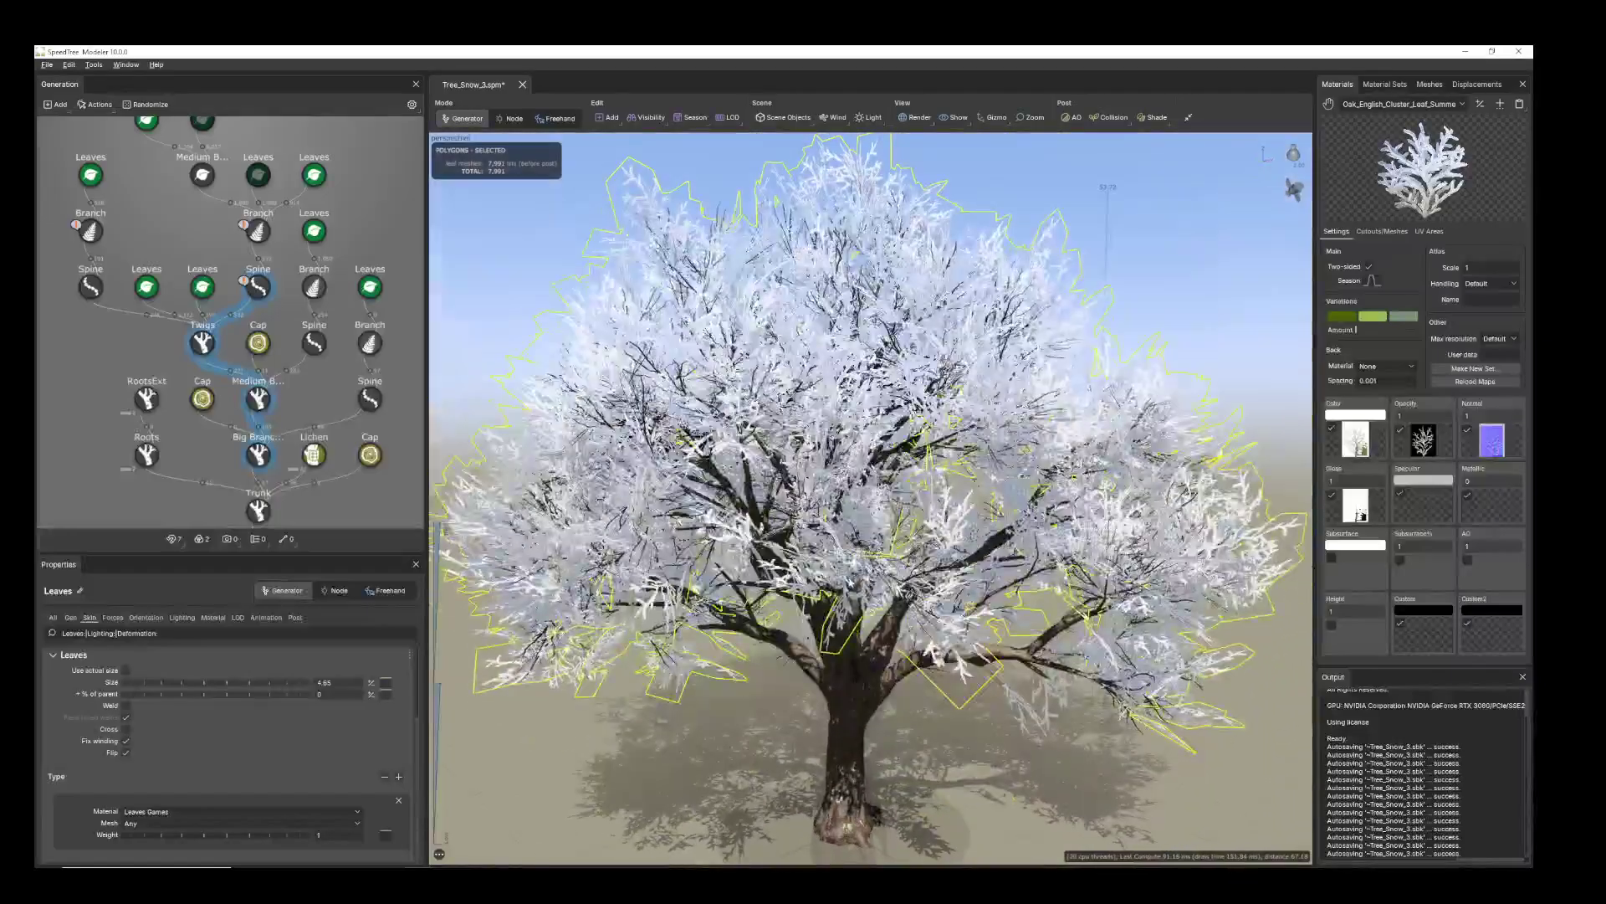
{"action": "scroll", "coordinate": [870, 498], "scroll_direction": "down", "scroll_amount": 3}
{"action": "scroll", "coordinate": [870, 498], "scroll_direction": "up", "scroll_amount": 3}
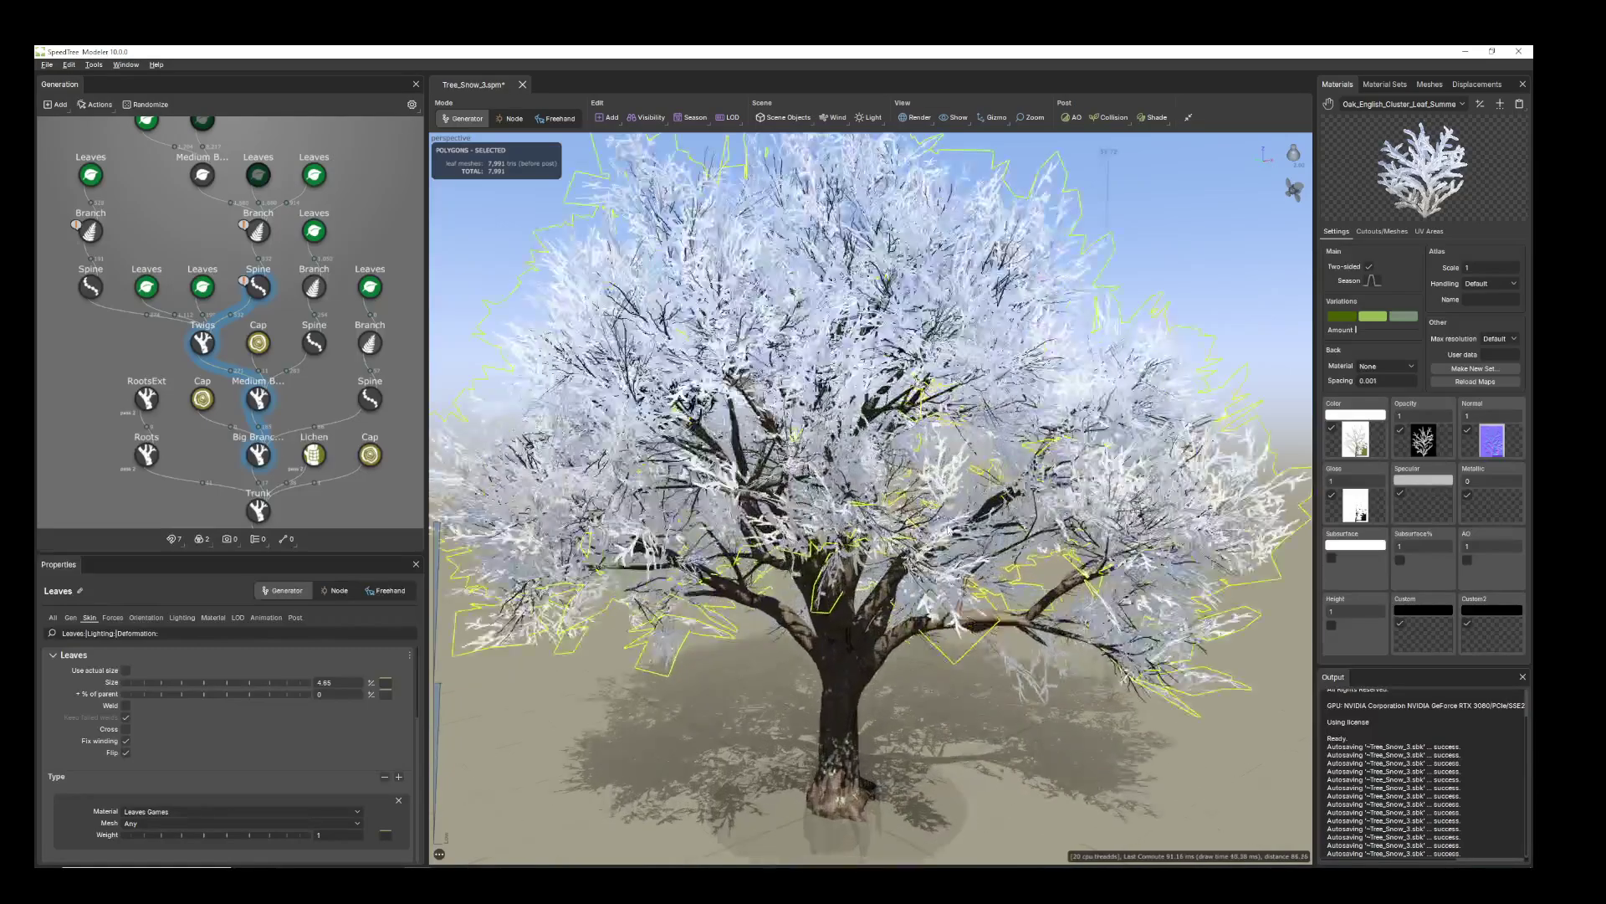
{"action": "scroll", "coordinate": [870, 498], "scroll_direction": "up", "scroll_amount": 6}
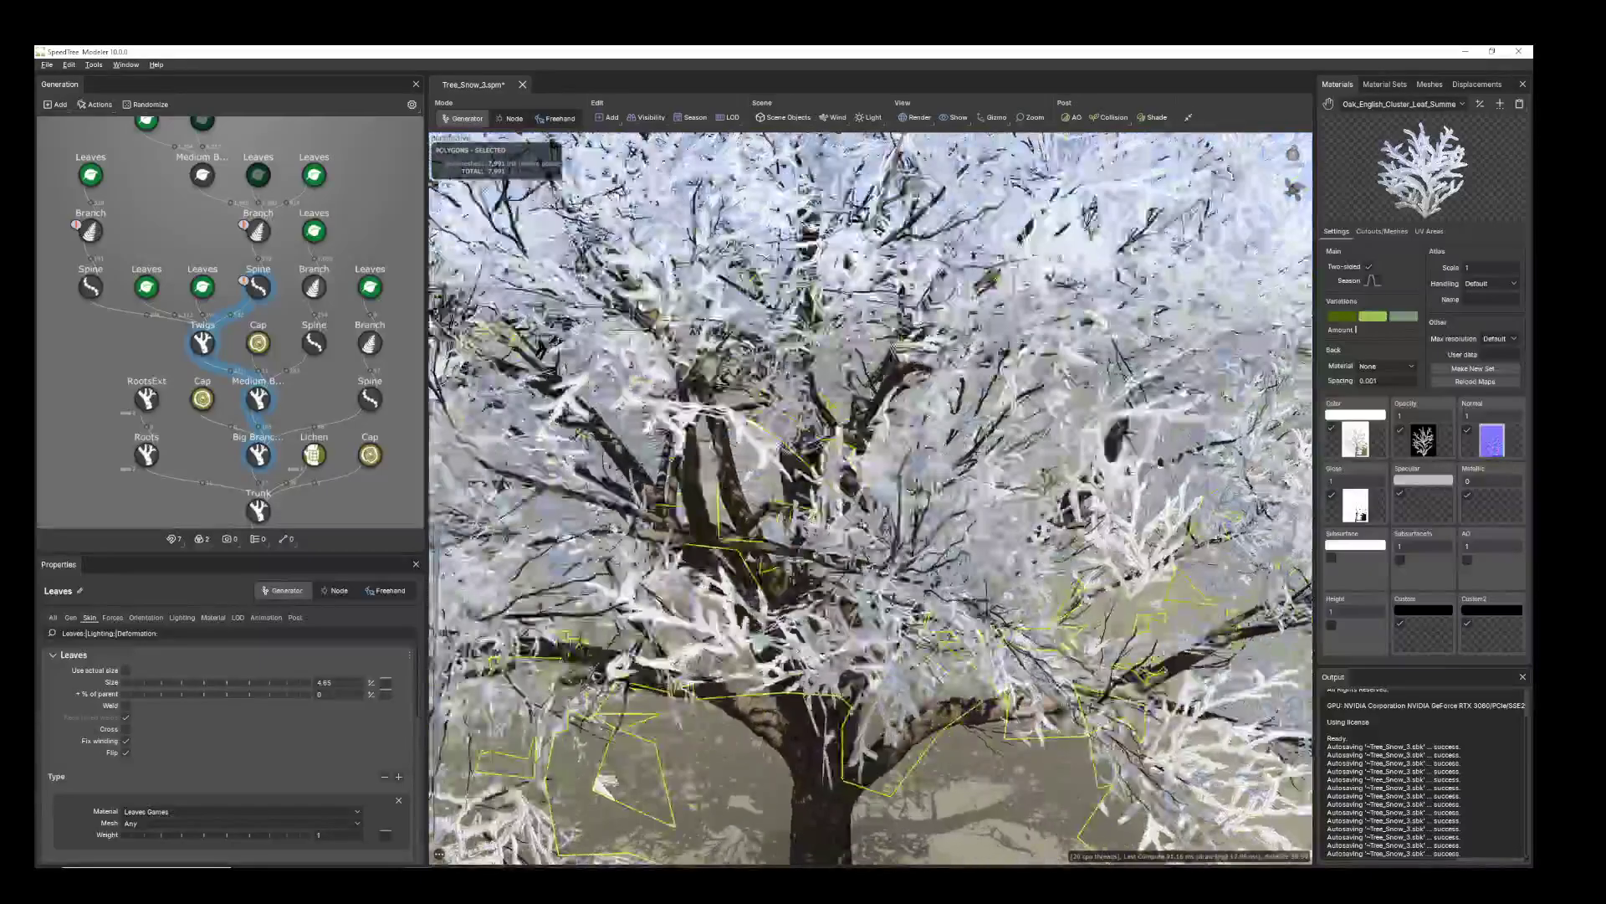
- Raise the contrast of the leaf material's opacity map, Leaf_Snow_3_Opacity.png, and check the cluster edges up close
{"action": "left_click", "coordinate": [1423, 441]}
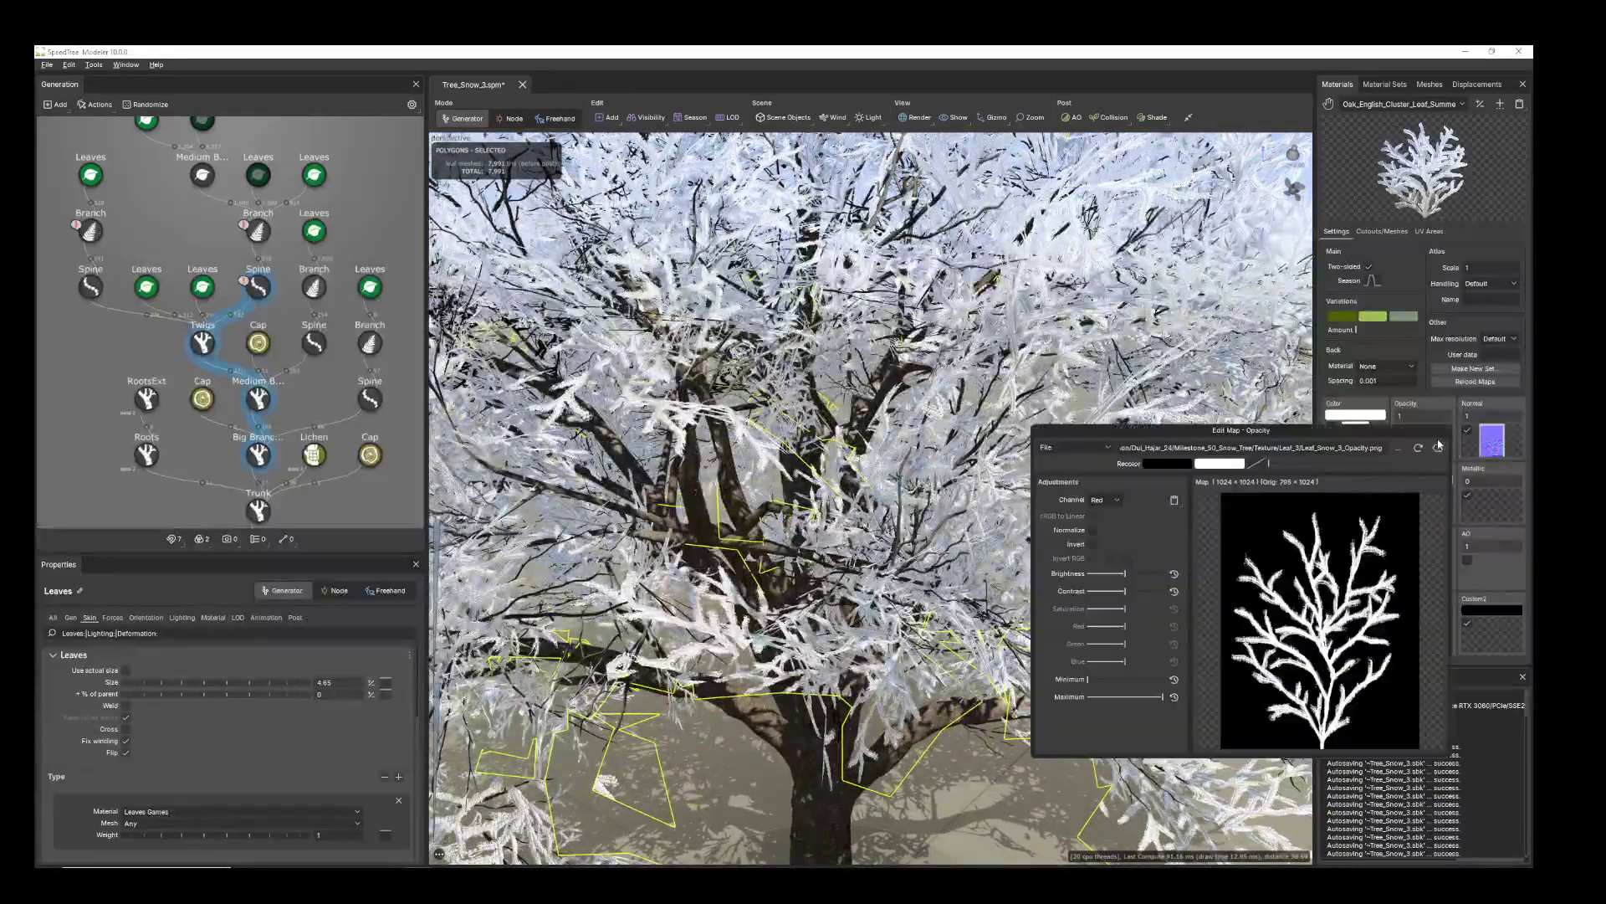
{"action": "left_click_drag", "start_coordinate": [1127, 595], "coordinate": [1138, 596]}
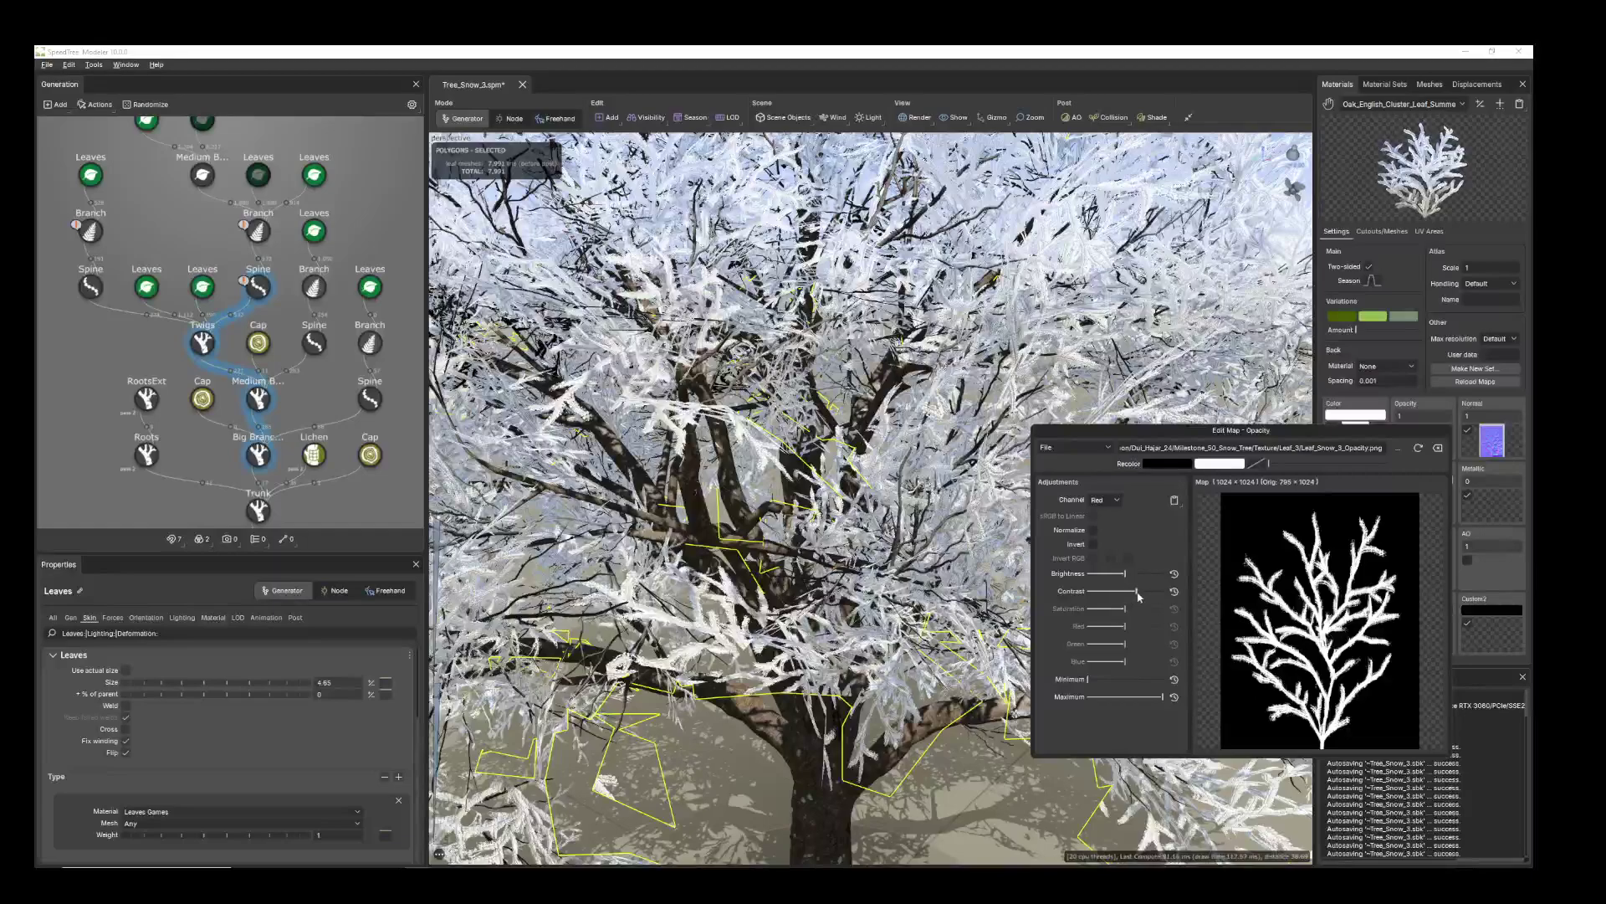
{"action": "left_click_drag", "start_coordinate": [921, 468], "coordinate": [920, 602]}
{"action": "scroll", "coordinate": [920, 602], "scroll_direction": "up", "scroll_amount": 3}
{"action": "left_click_drag", "start_coordinate": [920, 502], "coordinate": [820, 452]}
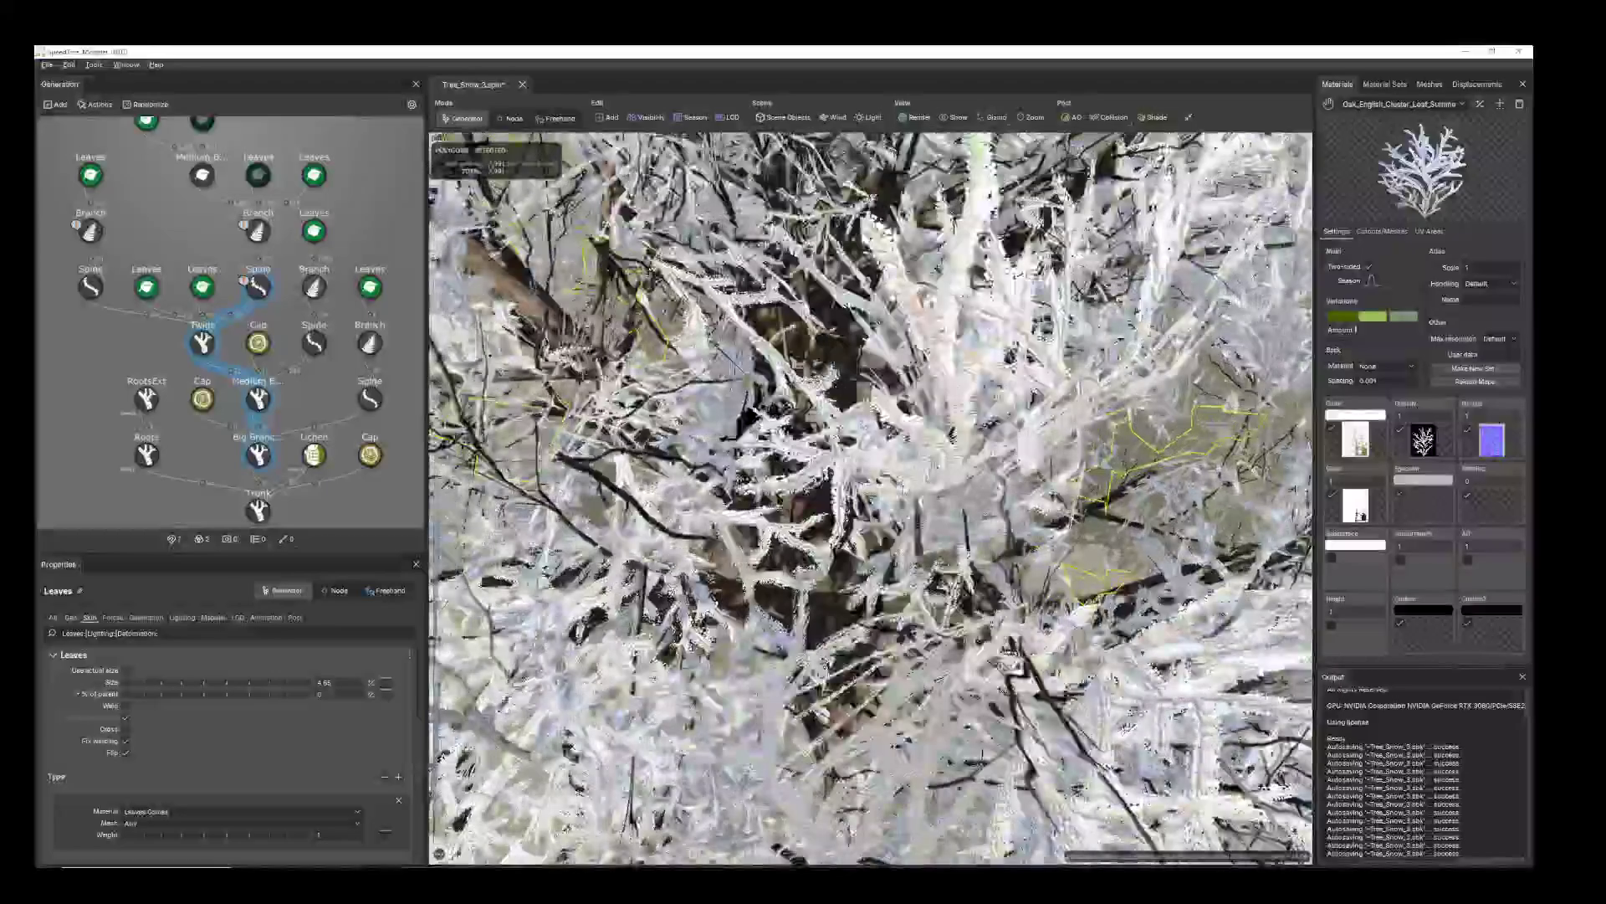
- Examine the snowy leaf clusters up close, inside the crown, and across the whole tree
{"action": "left_click", "coordinate": [1492, 440]}
{"action": "left_click_drag", "start_coordinate": [1195, 593], "coordinate": [1219, 602]}
{"action": "left_click", "coordinate": [913, 557]}
{"action": "scroll", "coordinate": [913, 557], "scroll_direction": "down", "scroll_amount": 8}
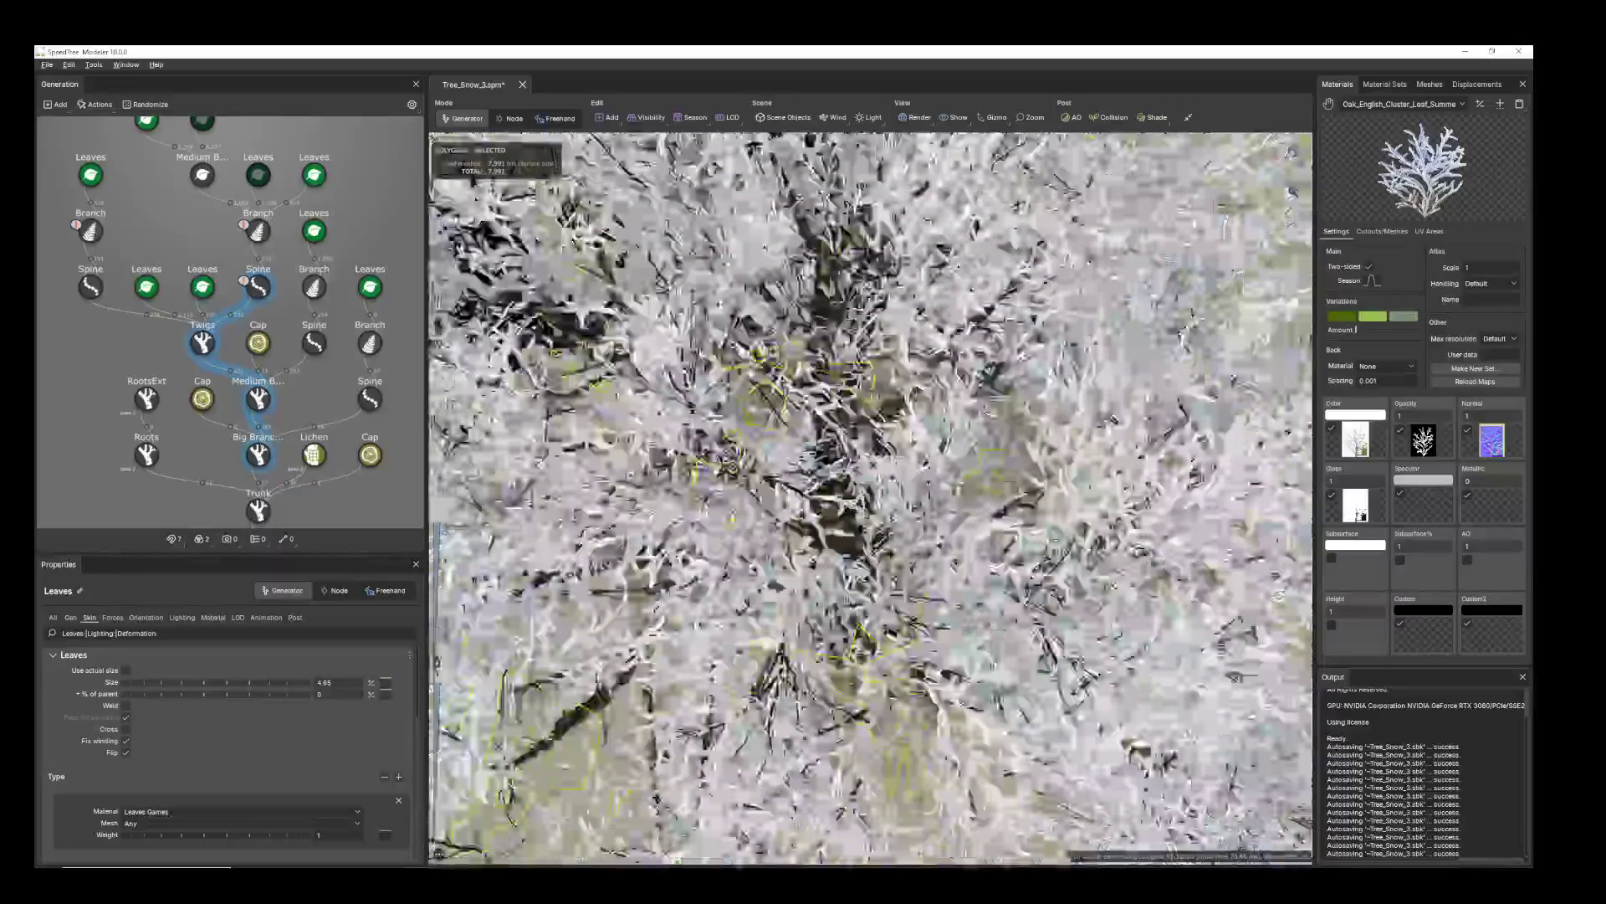
{"action": "scroll", "coordinate": [912, 557], "scroll_direction": "up", "scroll_amount": 6}
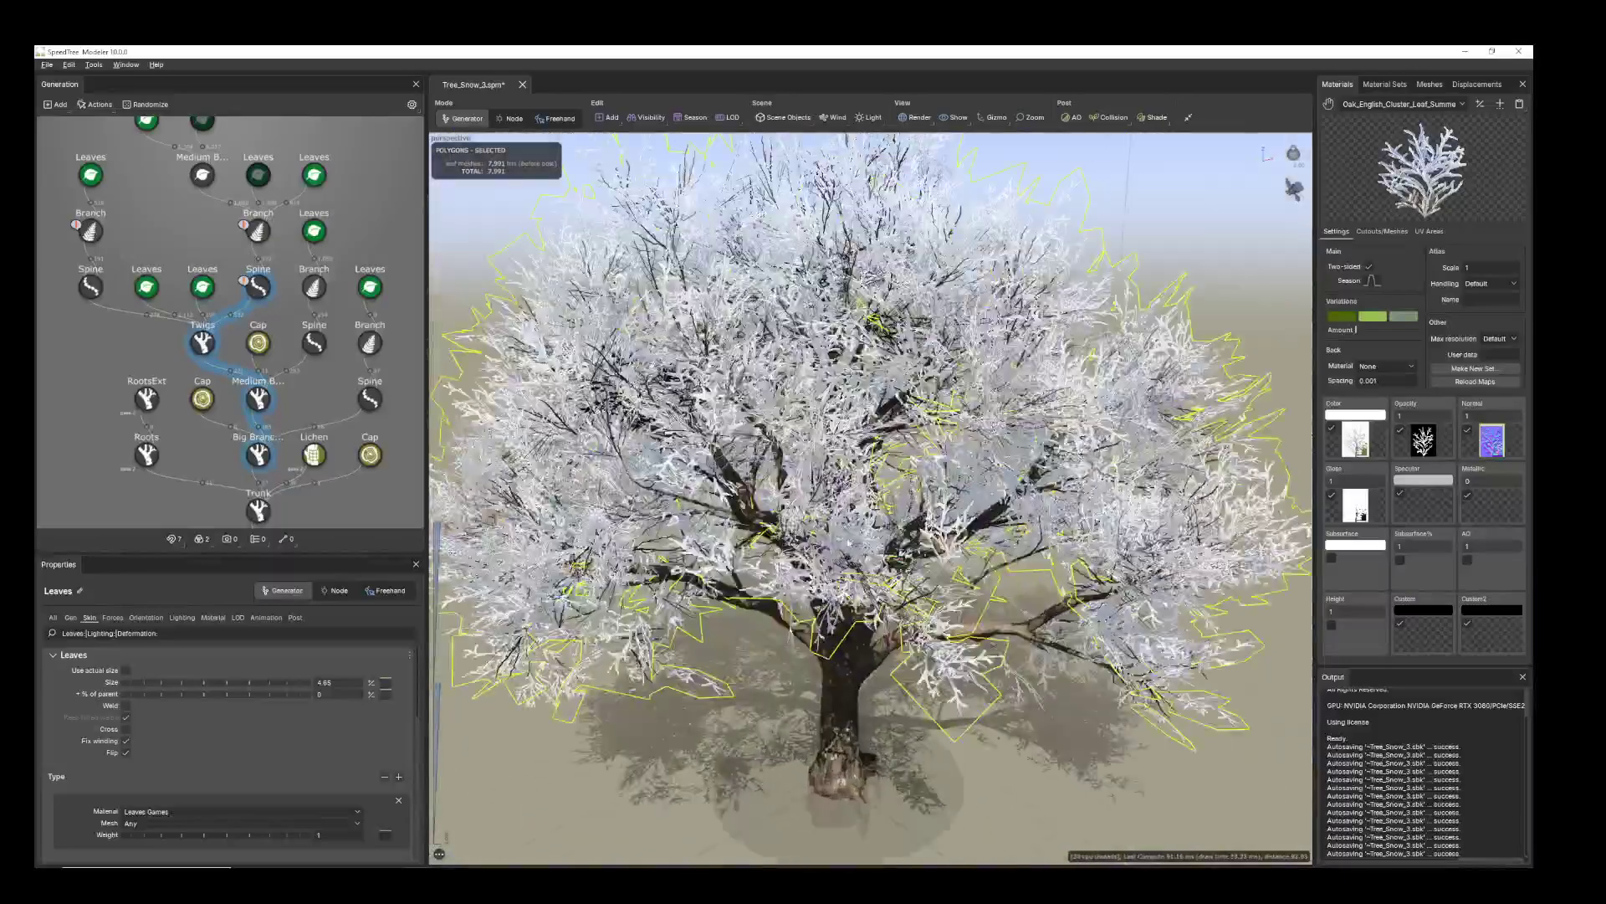
{"action": "left_click_drag", "start_coordinate": [912, 556], "coordinate": [888, 447]}
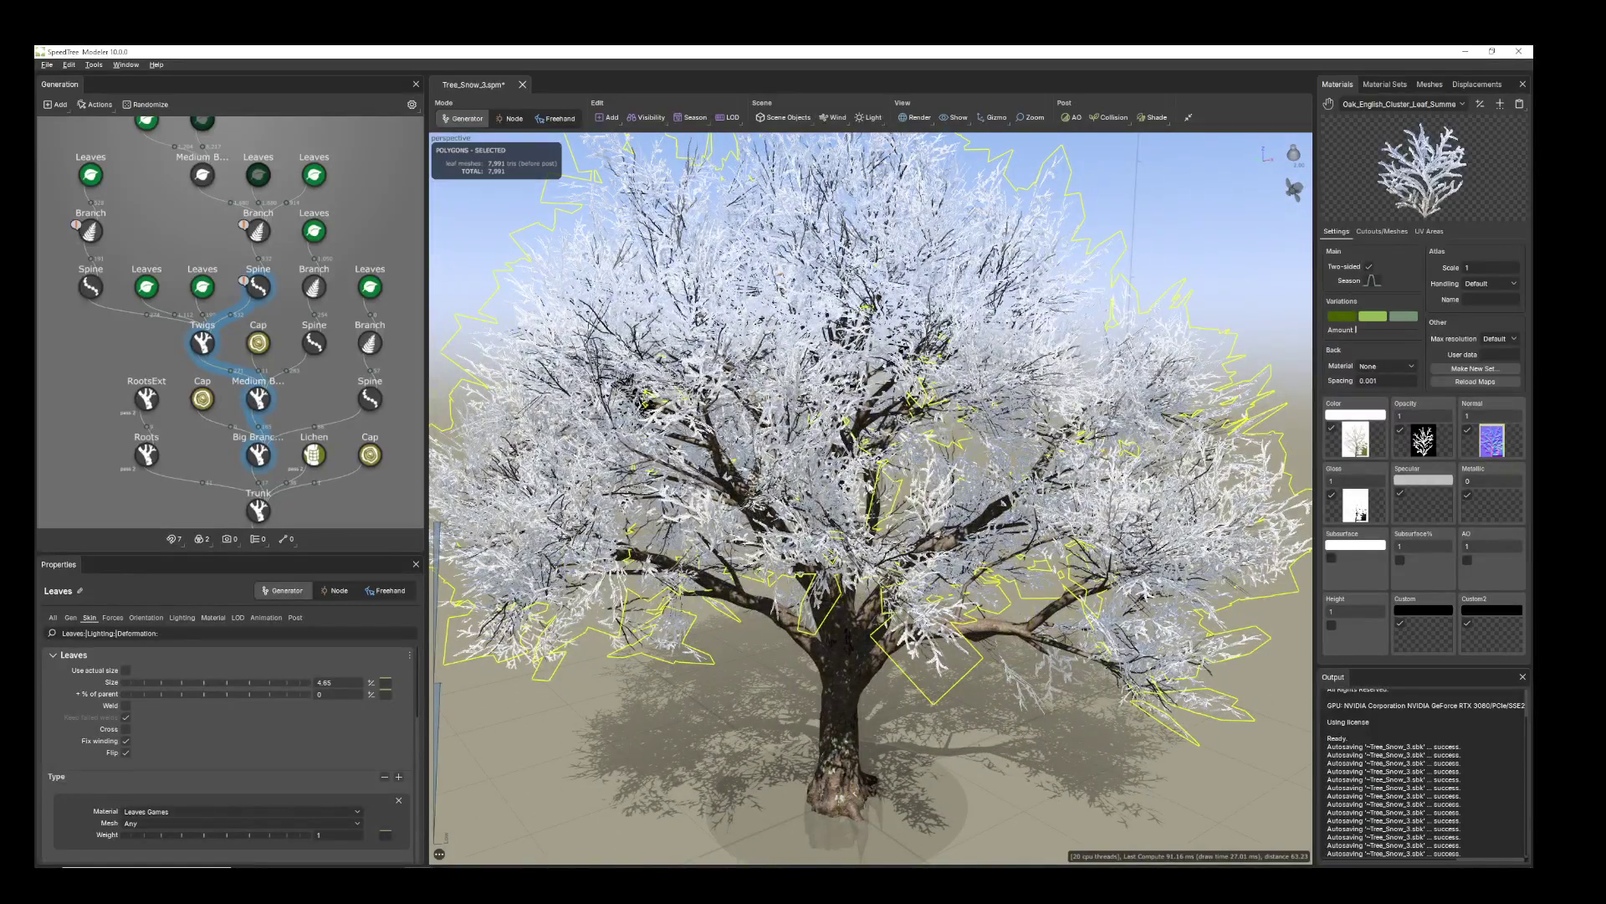
{"action": "scroll", "coordinate": [870, 498], "scroll_direction": "down", "scroll_amount": 3}
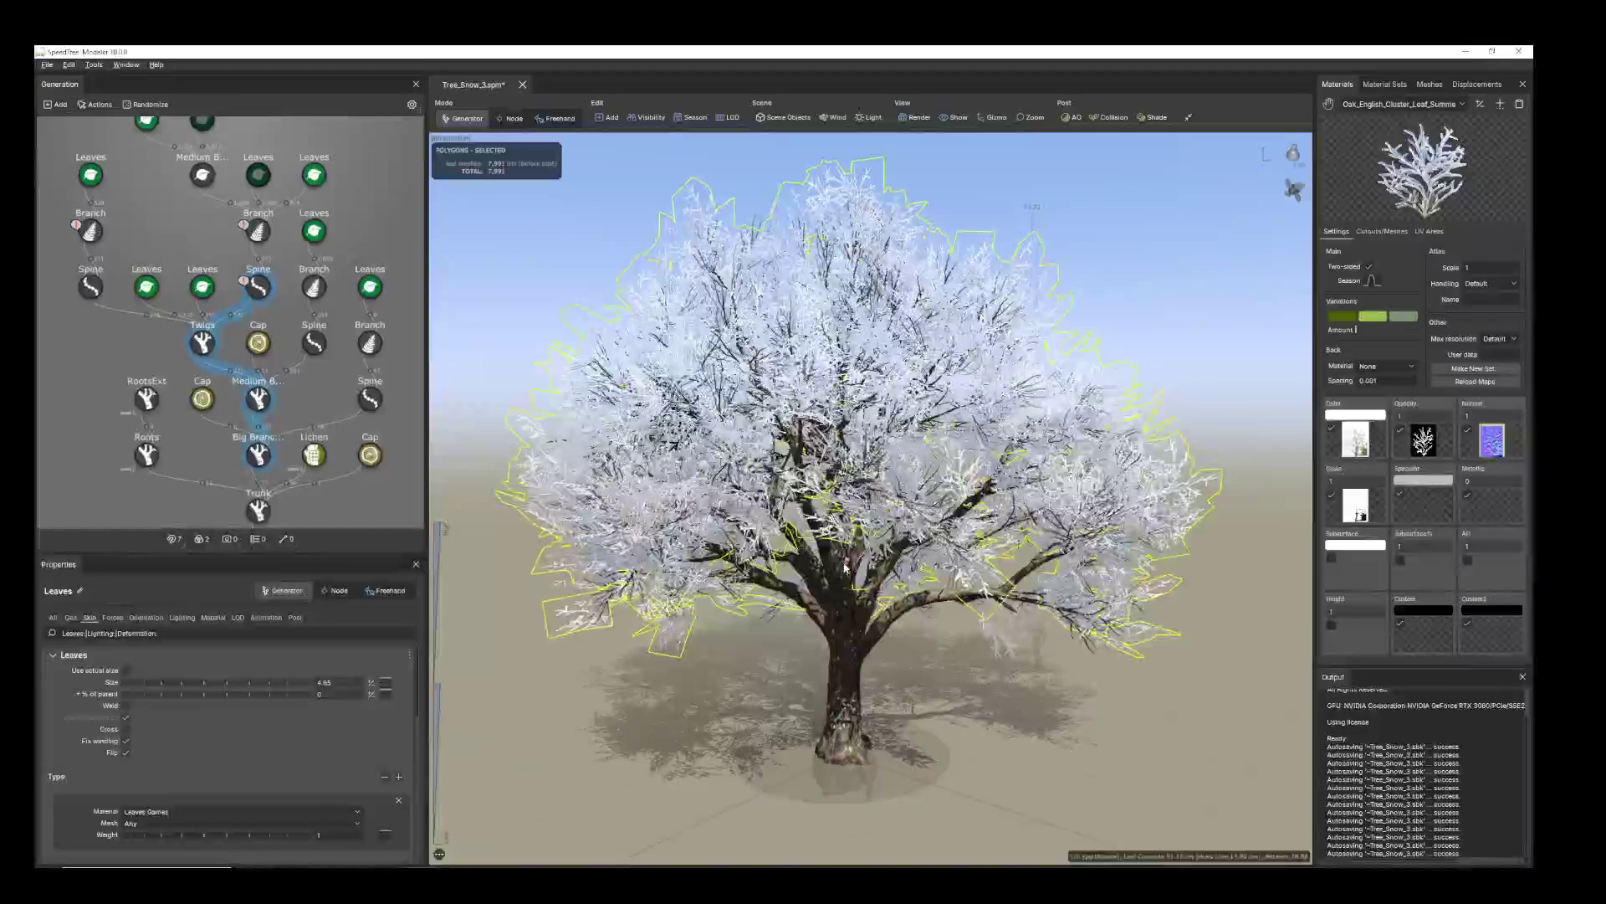
- Bend the low big branch outward freehand so it arches away from the trunk, and select the medium branch growing above it
{"action": "left_click", "coordinate": [1034, 610]}
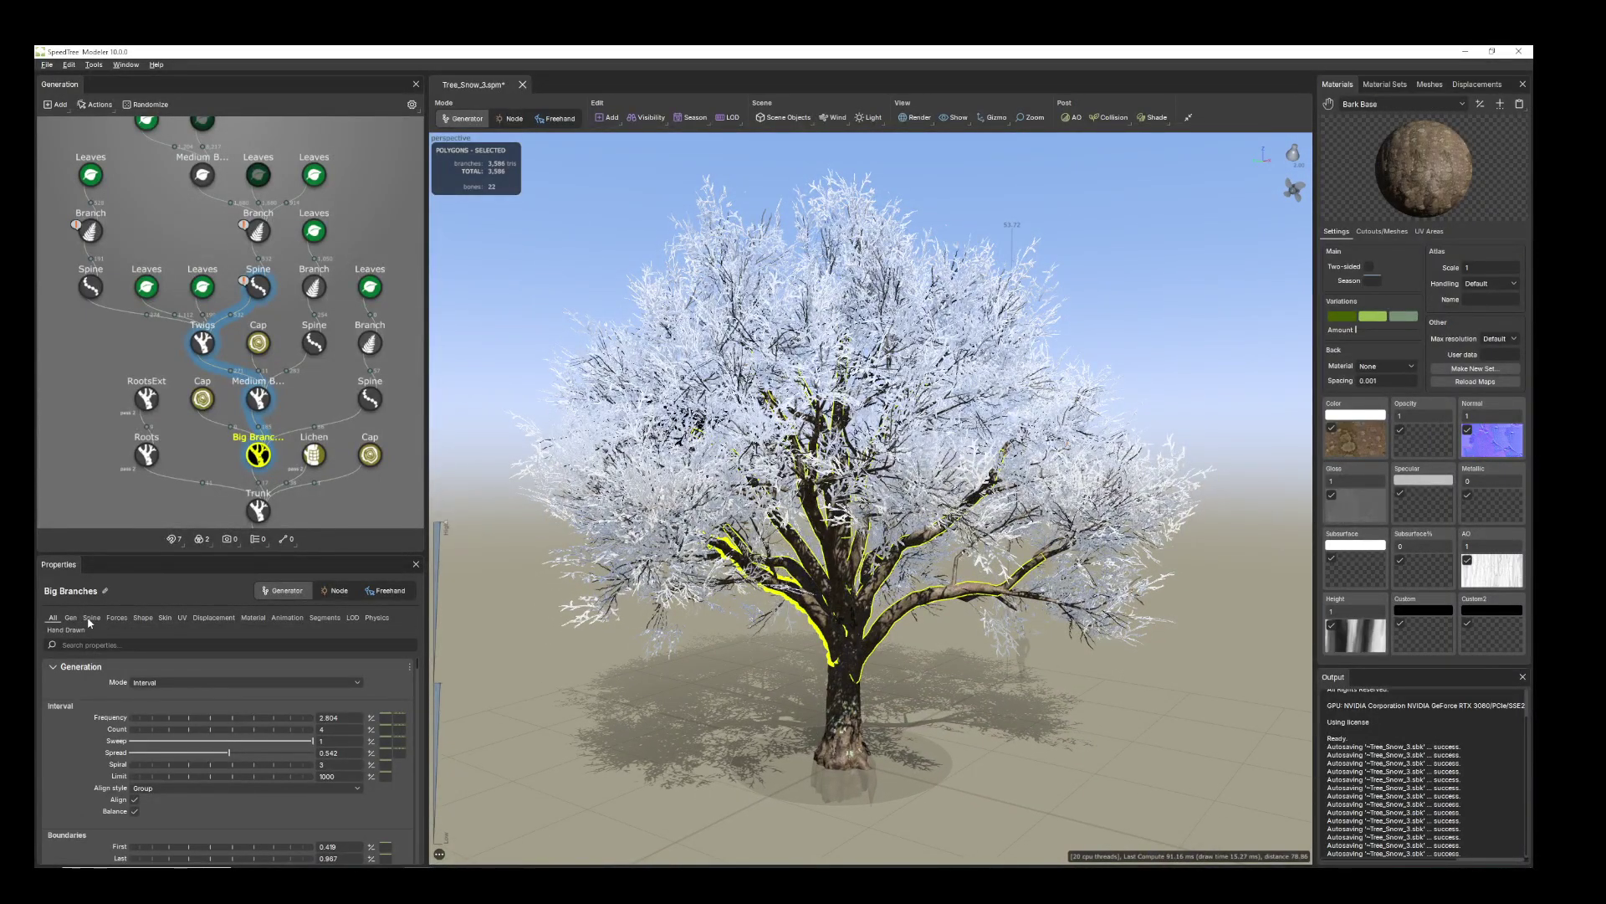
{"action": "key", "text": "Tab"}
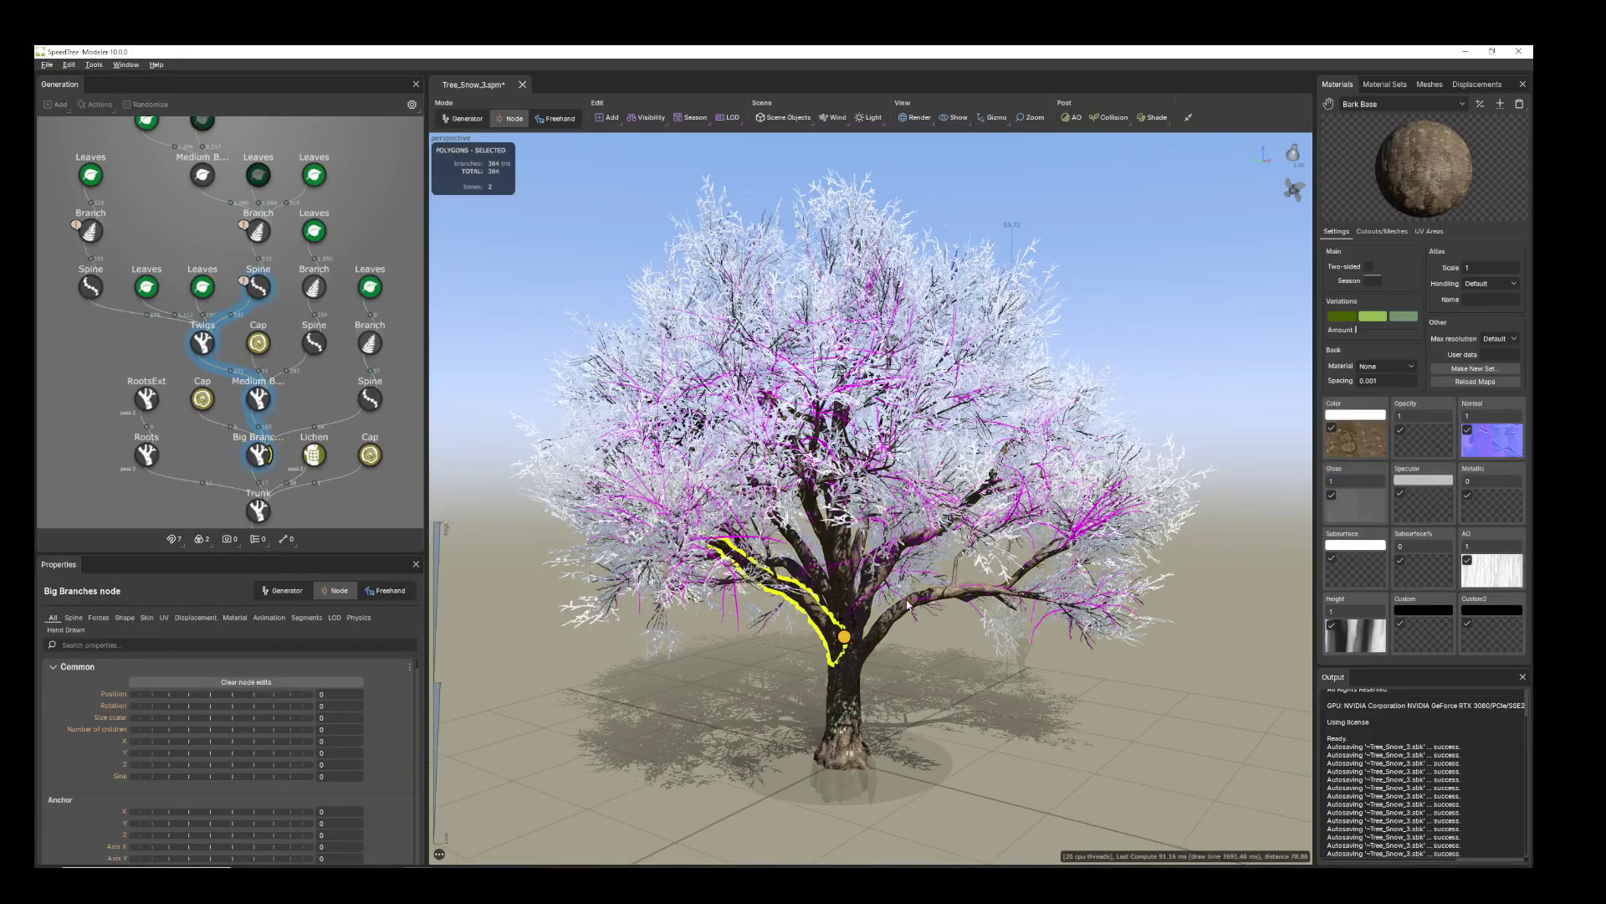
{"action": "left_click_drag", "start_coordinate": [1004, 682], "coordinate": [954, 685]}
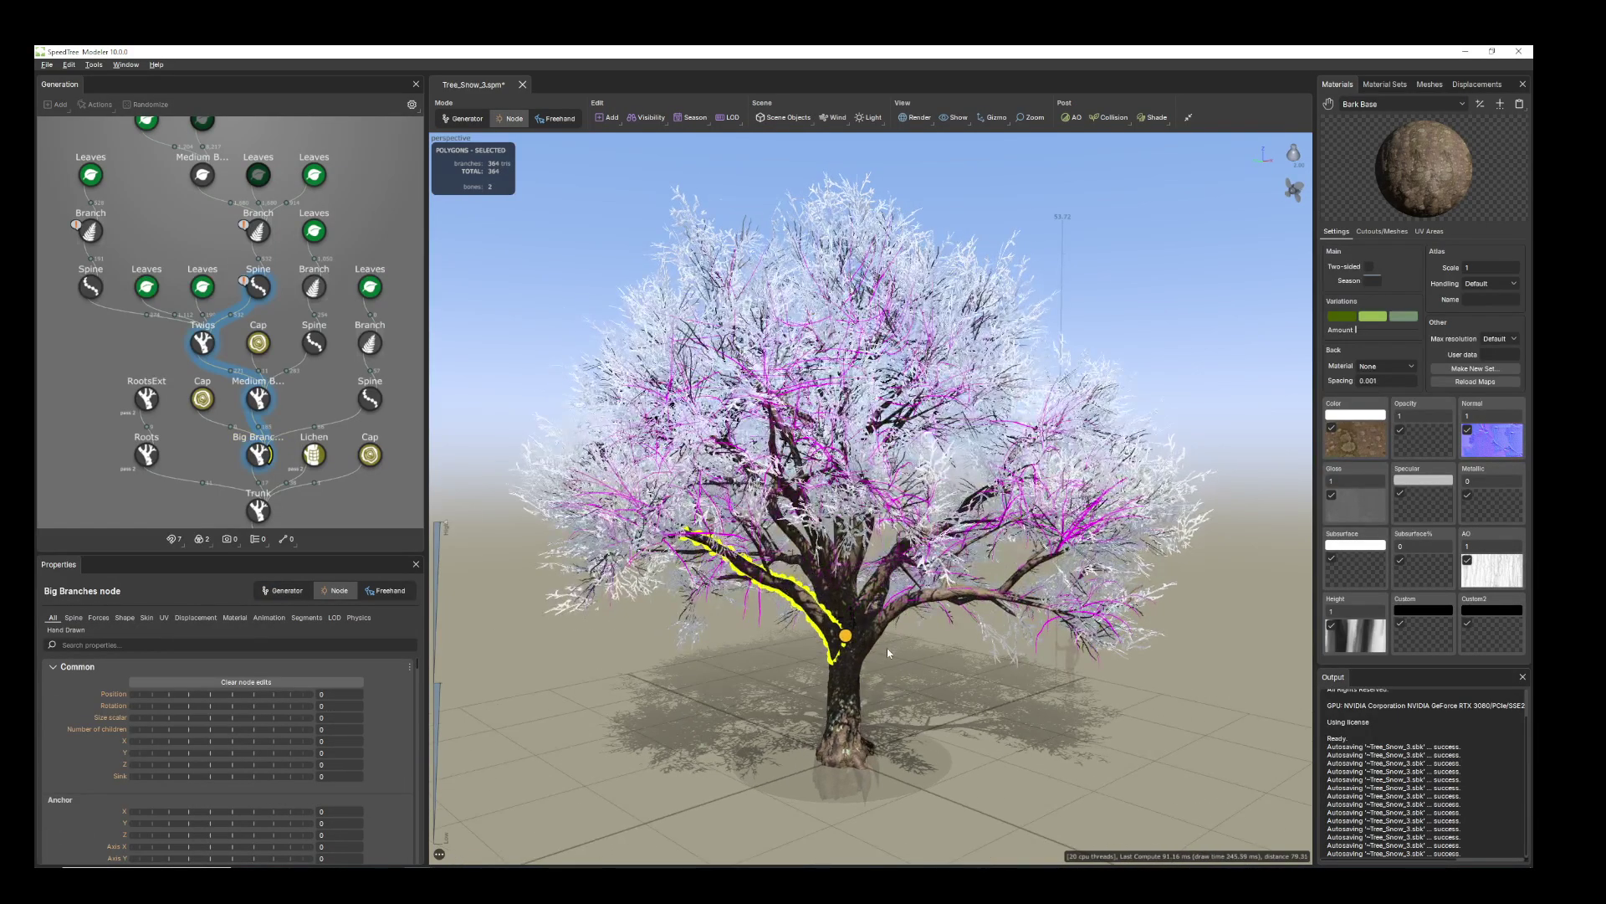
{"action": "key", "text": "f"}
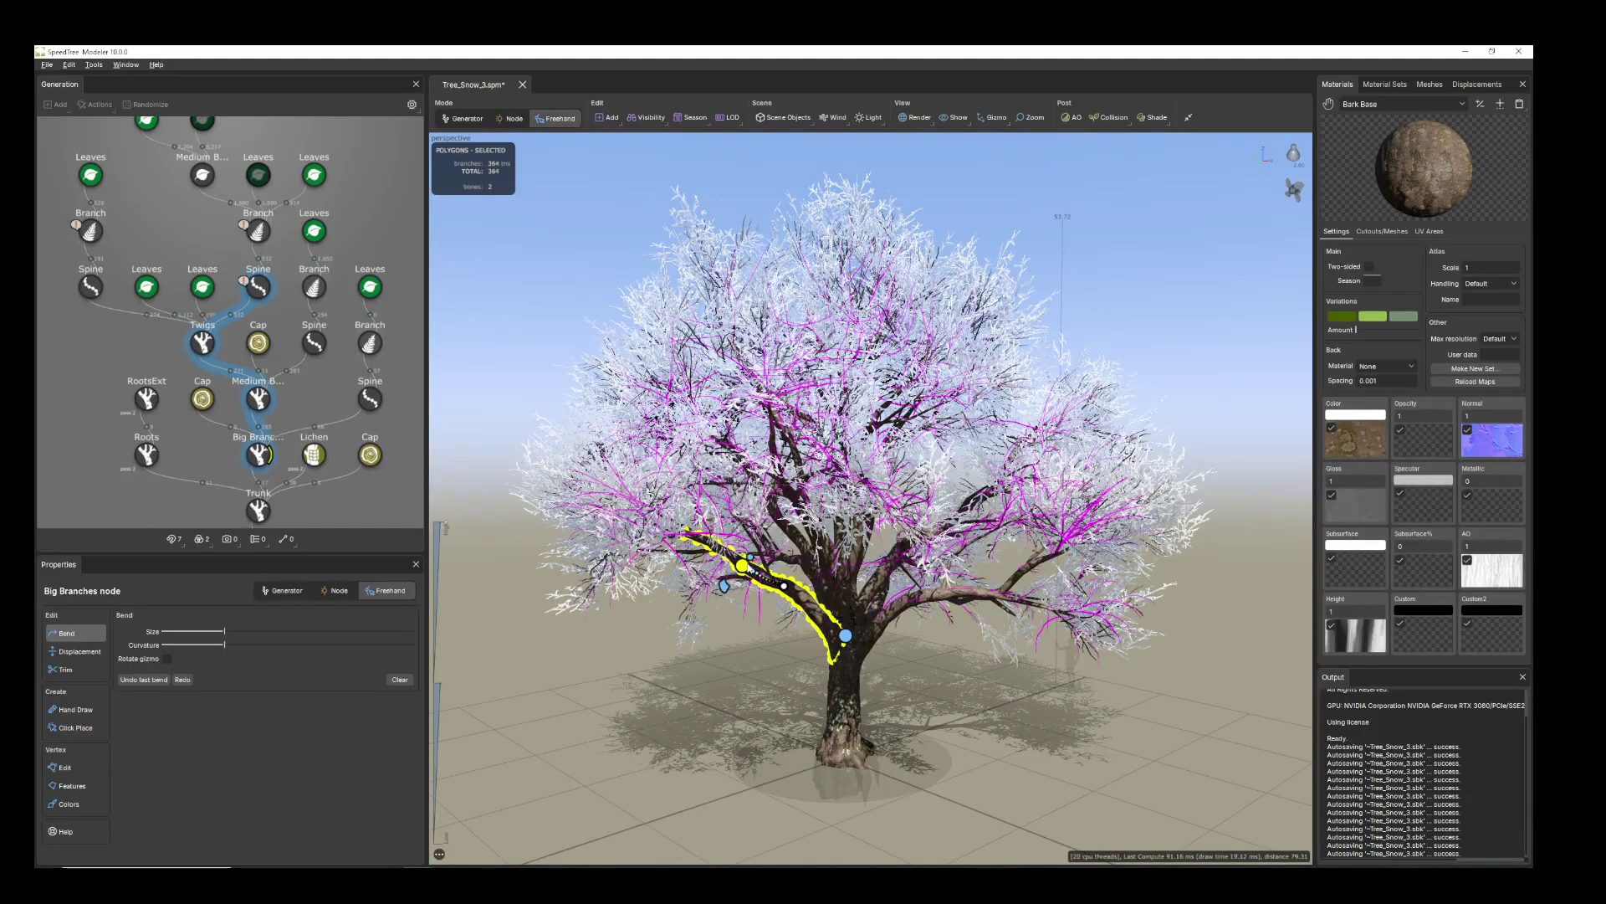
{"action": "left_click_drag", "start_coordinate": [742, 566], "coordinate": [695, 550]}
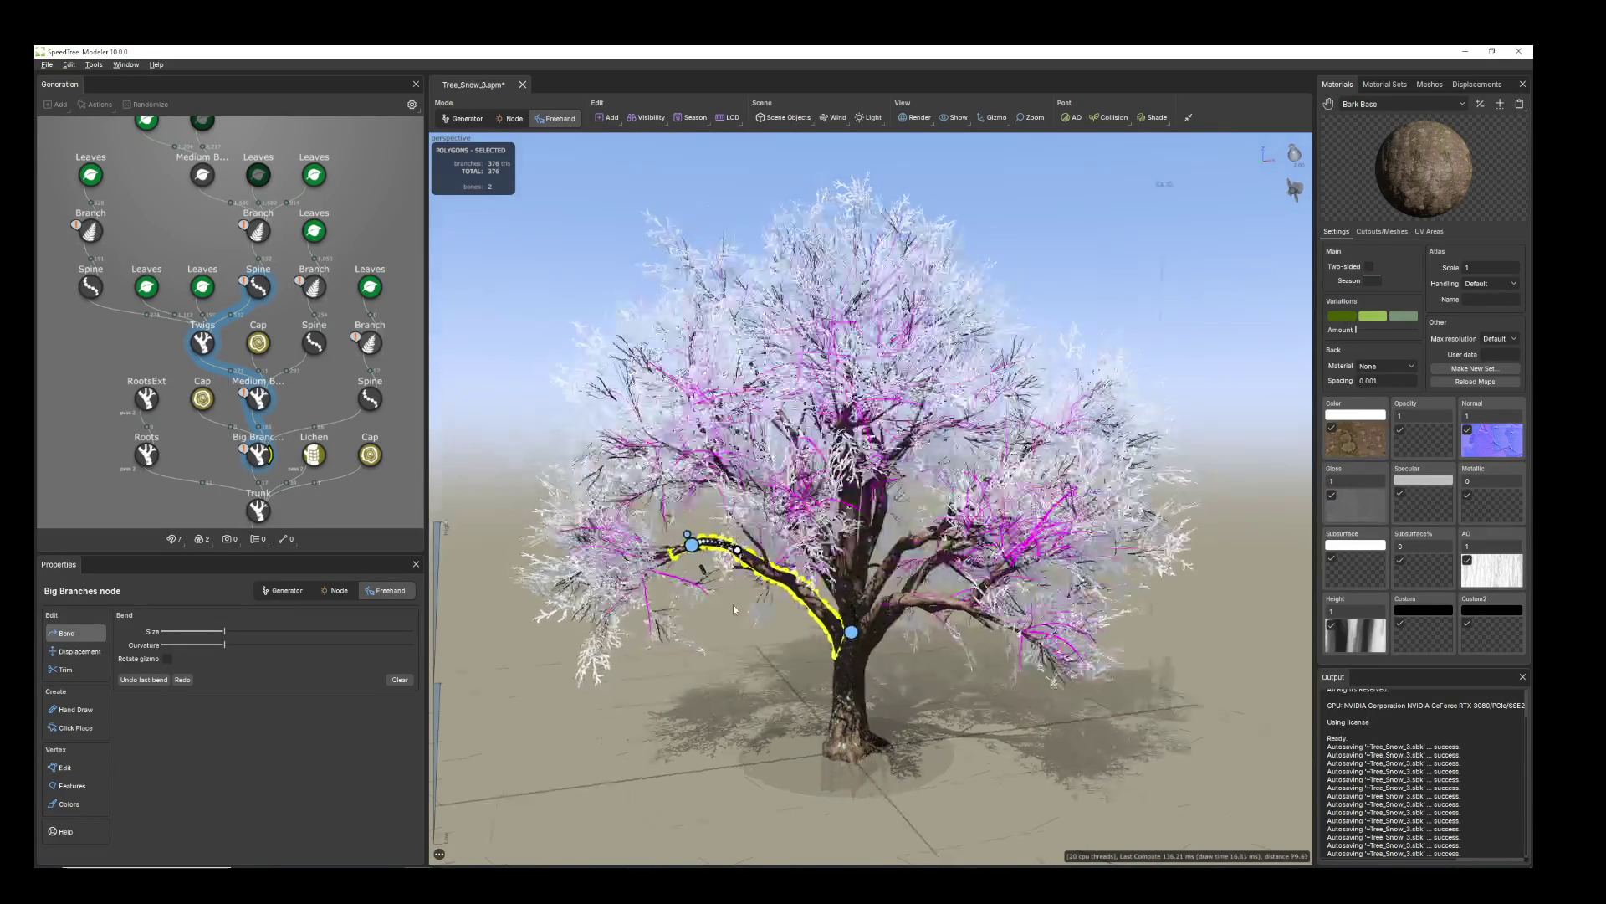
{"action": "left_click_drag", "start_coordinate": [734, 609], "coordinate": [719, 535]}
{"action": "left_click", "coordinate": [746, 553]}
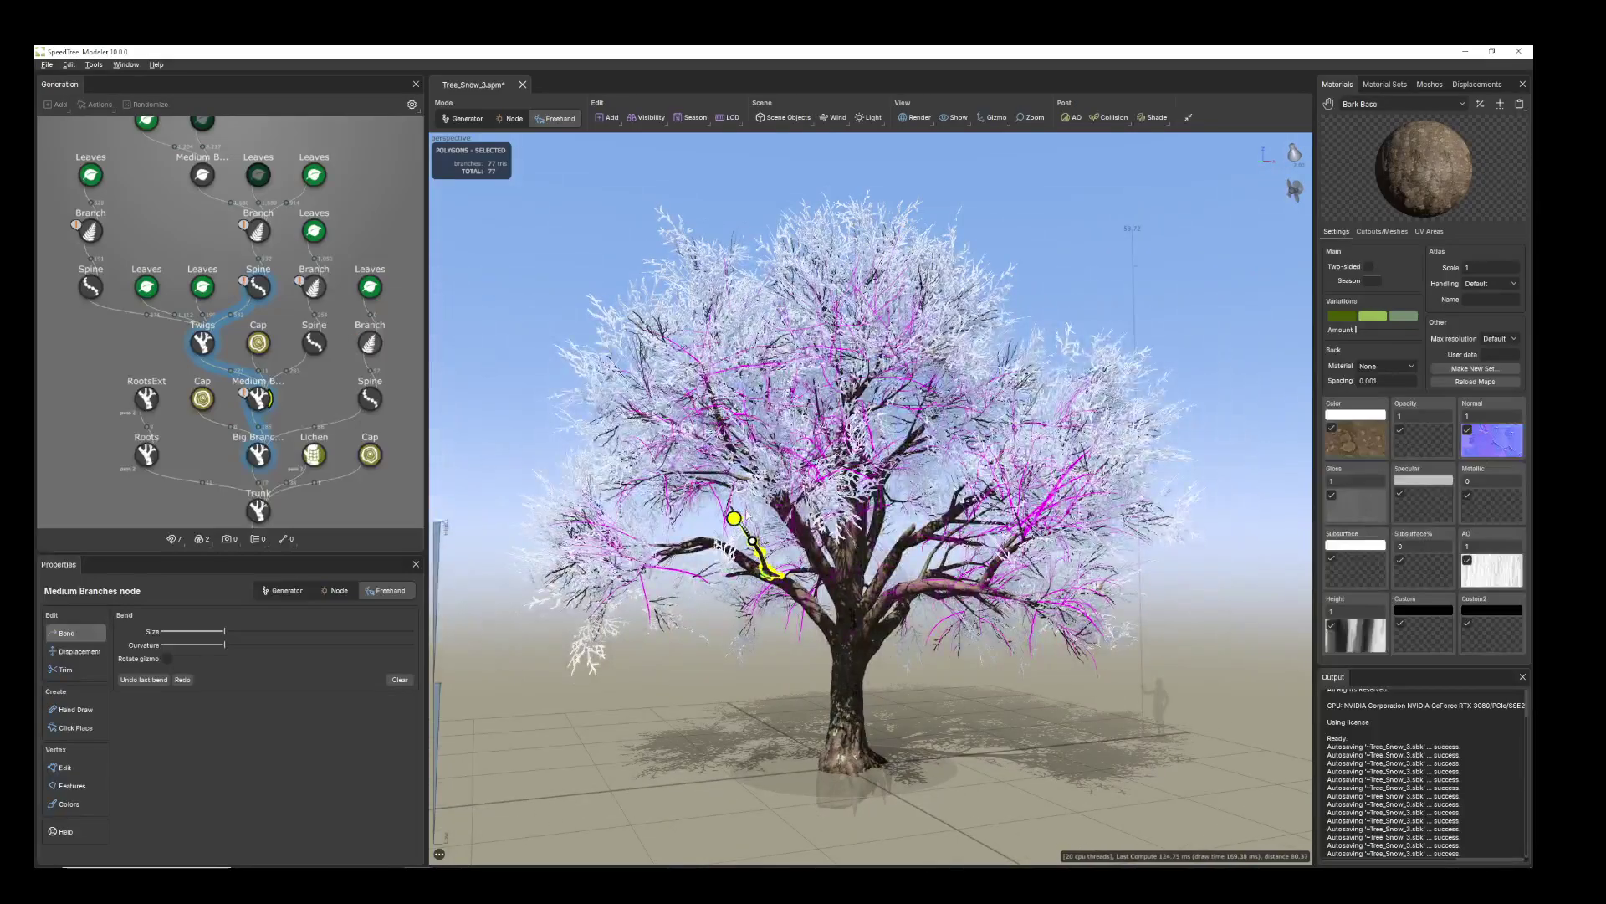
{"action": "left_click_drag", "start_coordinate": [845, 619], "coordinate": [998, 667]}
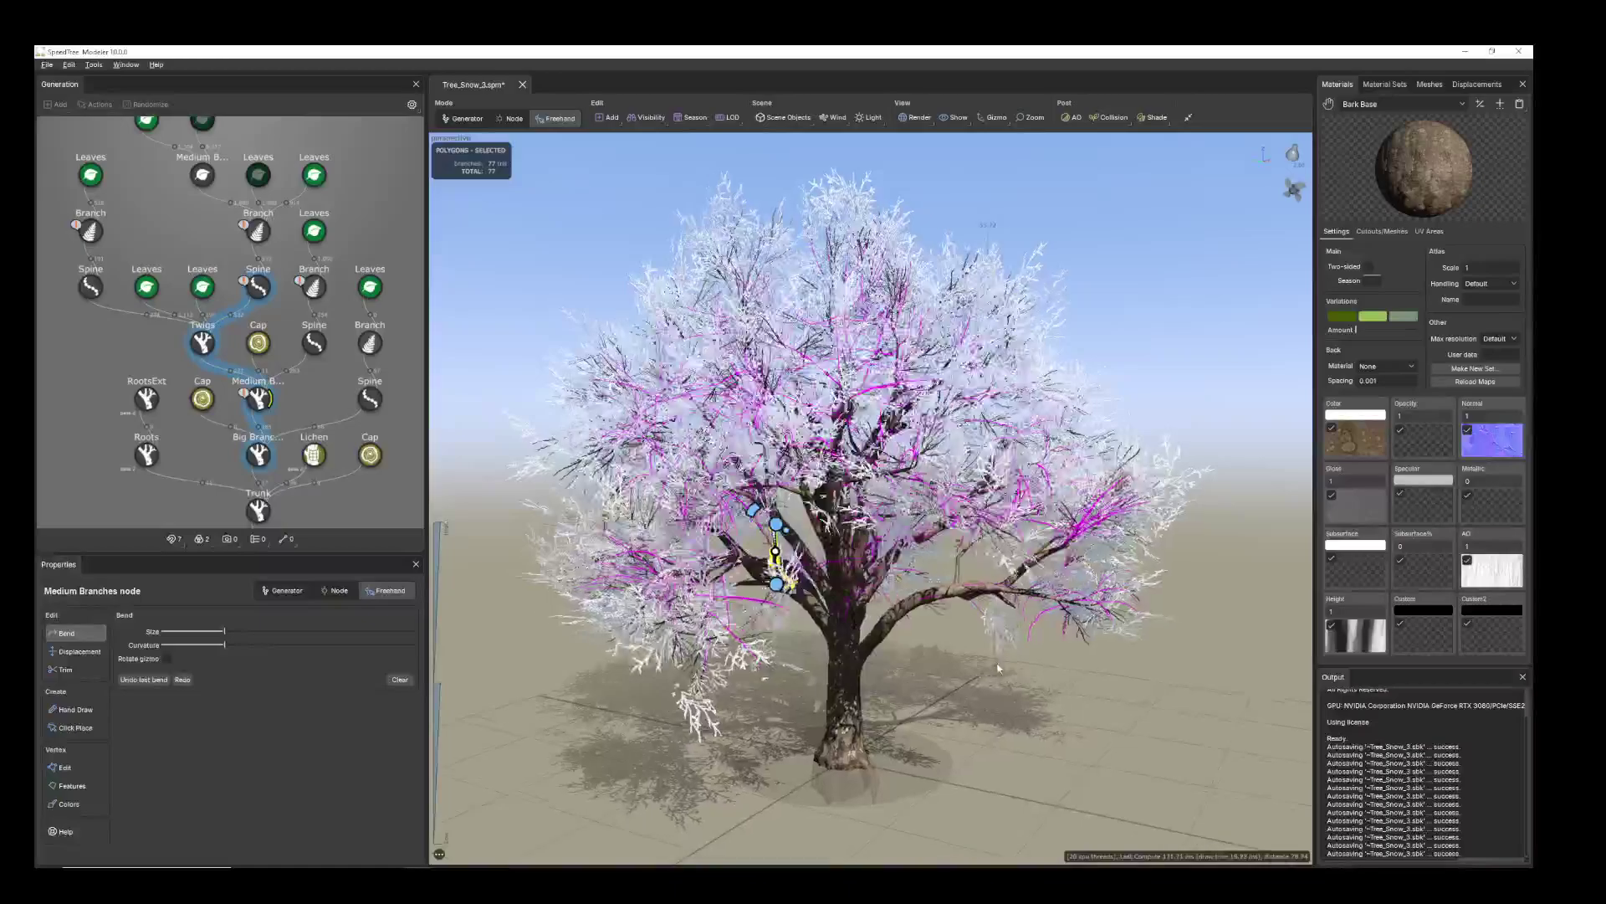
- Select the low big branch on the opposite side of the trunk and bend its outer end slightly
{"action": "left_click", "coordinate": [962, 598]}
{"action": "middle_click_drag", "start_coordinate": [1144, 600], "coordinate": [1043, 598]}
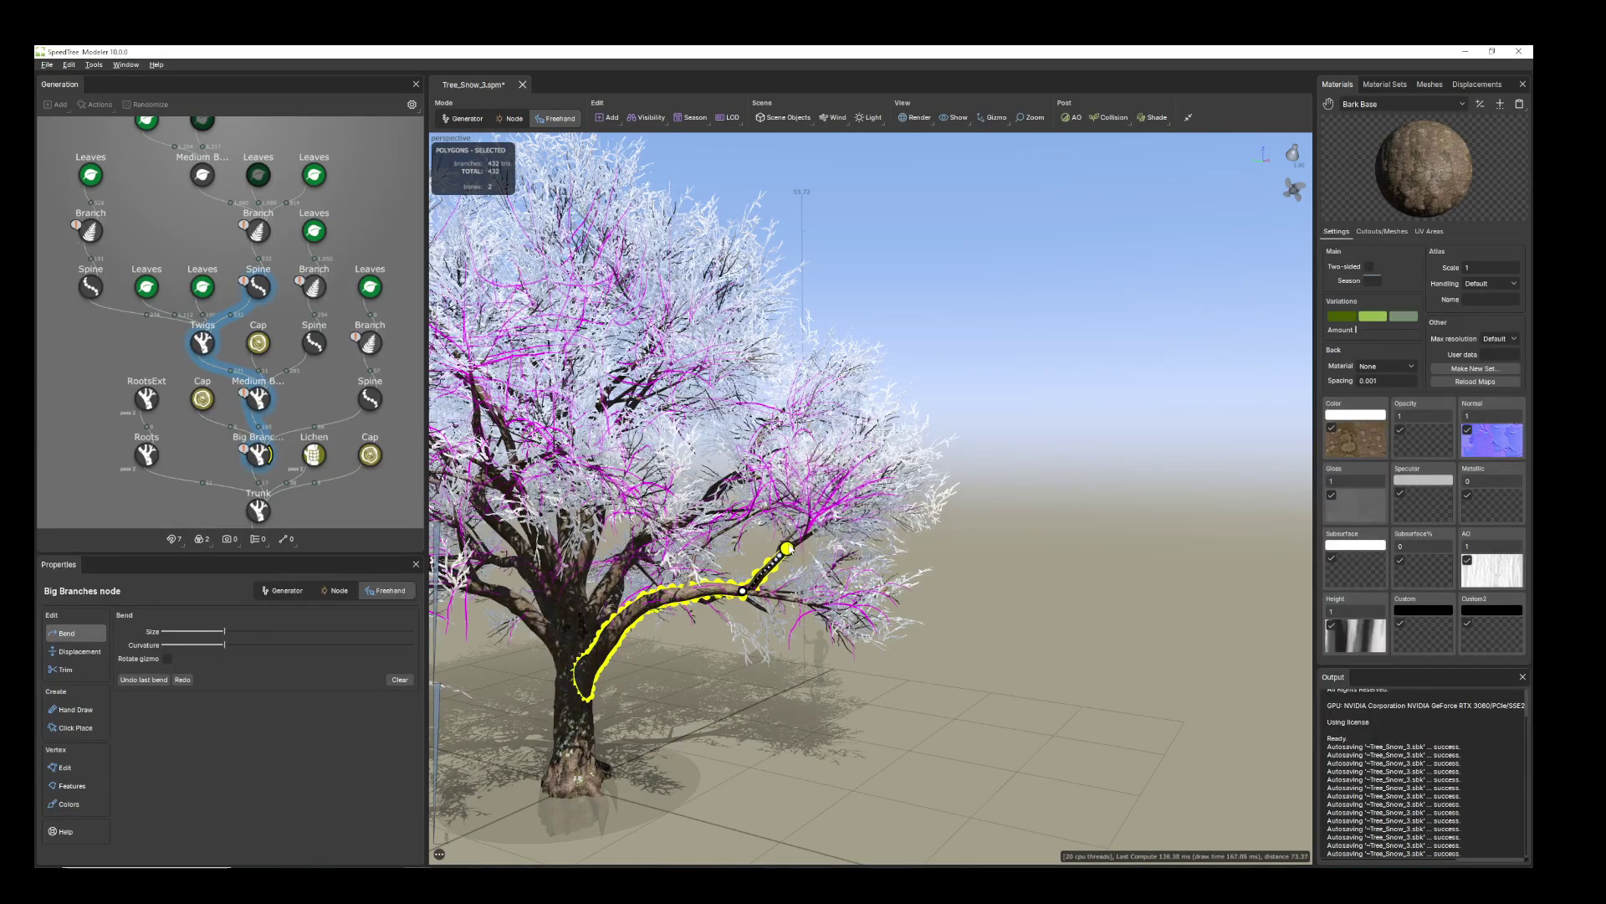
{"action": "mouse_move", "coordinate": [1004, 586]}
{"action": "left_mouse_down"}
{"action": "mouse_move", "coordinate": [1005, 736]}
{"action": "mouse_move", "coordinate": [1002, 563]}
{"action": "left_mouse_up"}
{"action": "left_click_drag", "start_coordinate": [815, 550], "coordinate": [826, 559]}
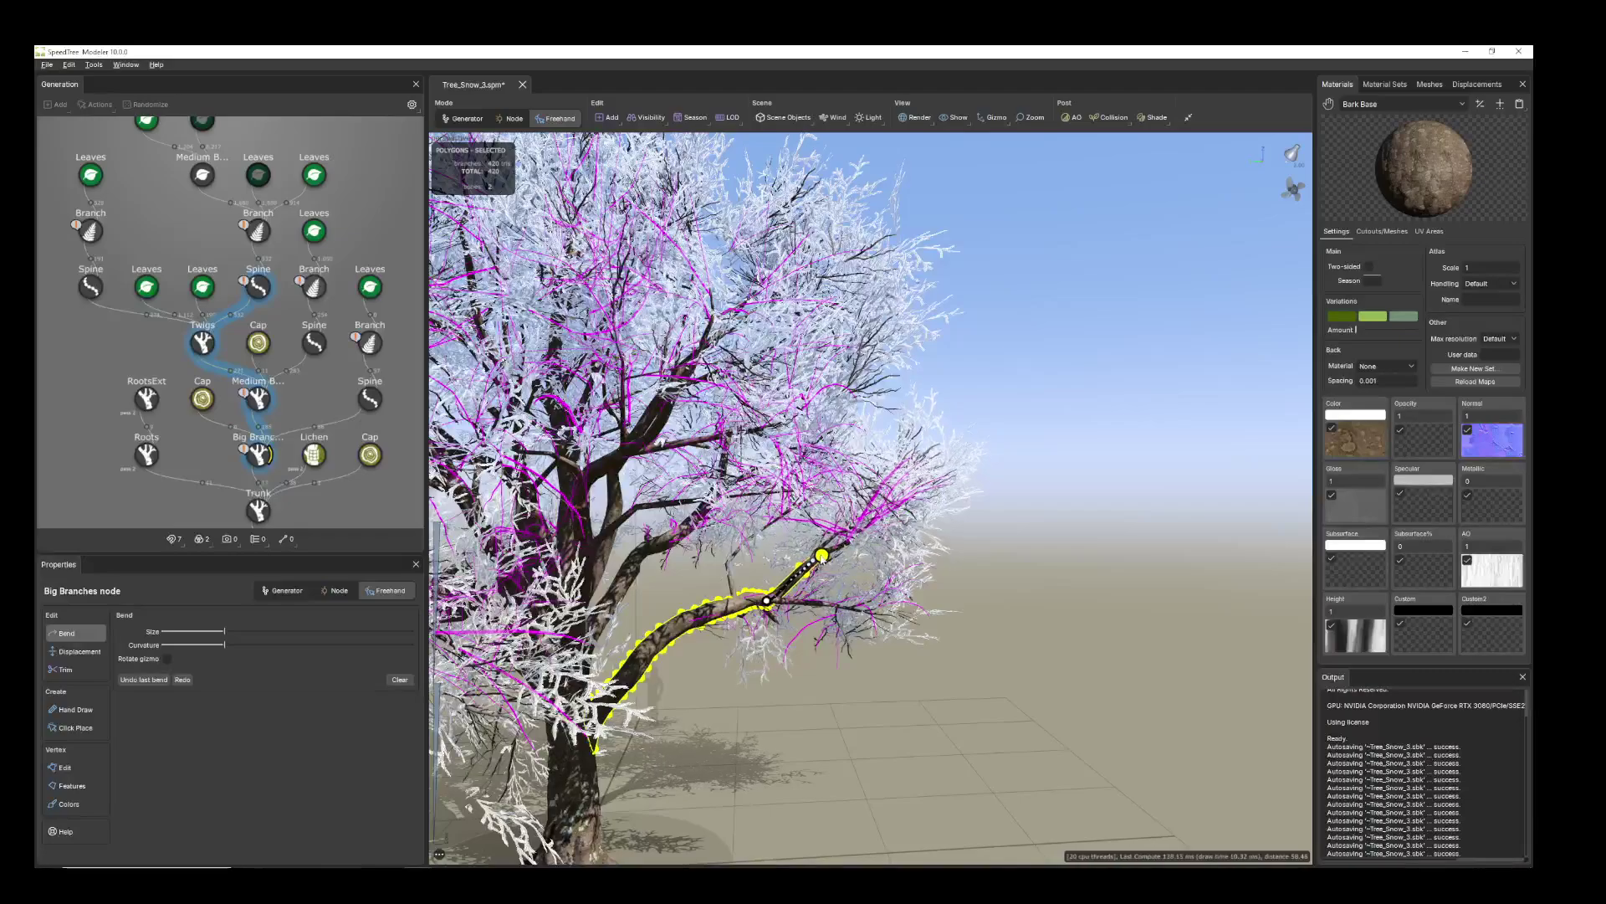
- Bend a medium branch near the outer crown slightly downward and check the crown's shape from another side
{"action": "scroll", "coordinate": [569, 536], "scroll_direction": "down", "scroll_amount": 4}
{"action": "middle_click_drag", "start_coordinate": [548, 593], "coordinate": [827, 601]}
{"action": "left_click_drag", "start_coordinate": [826, 601], "coordinate": [848, 597]}
{"action": "left_click", "coordinate": [857, 530]}
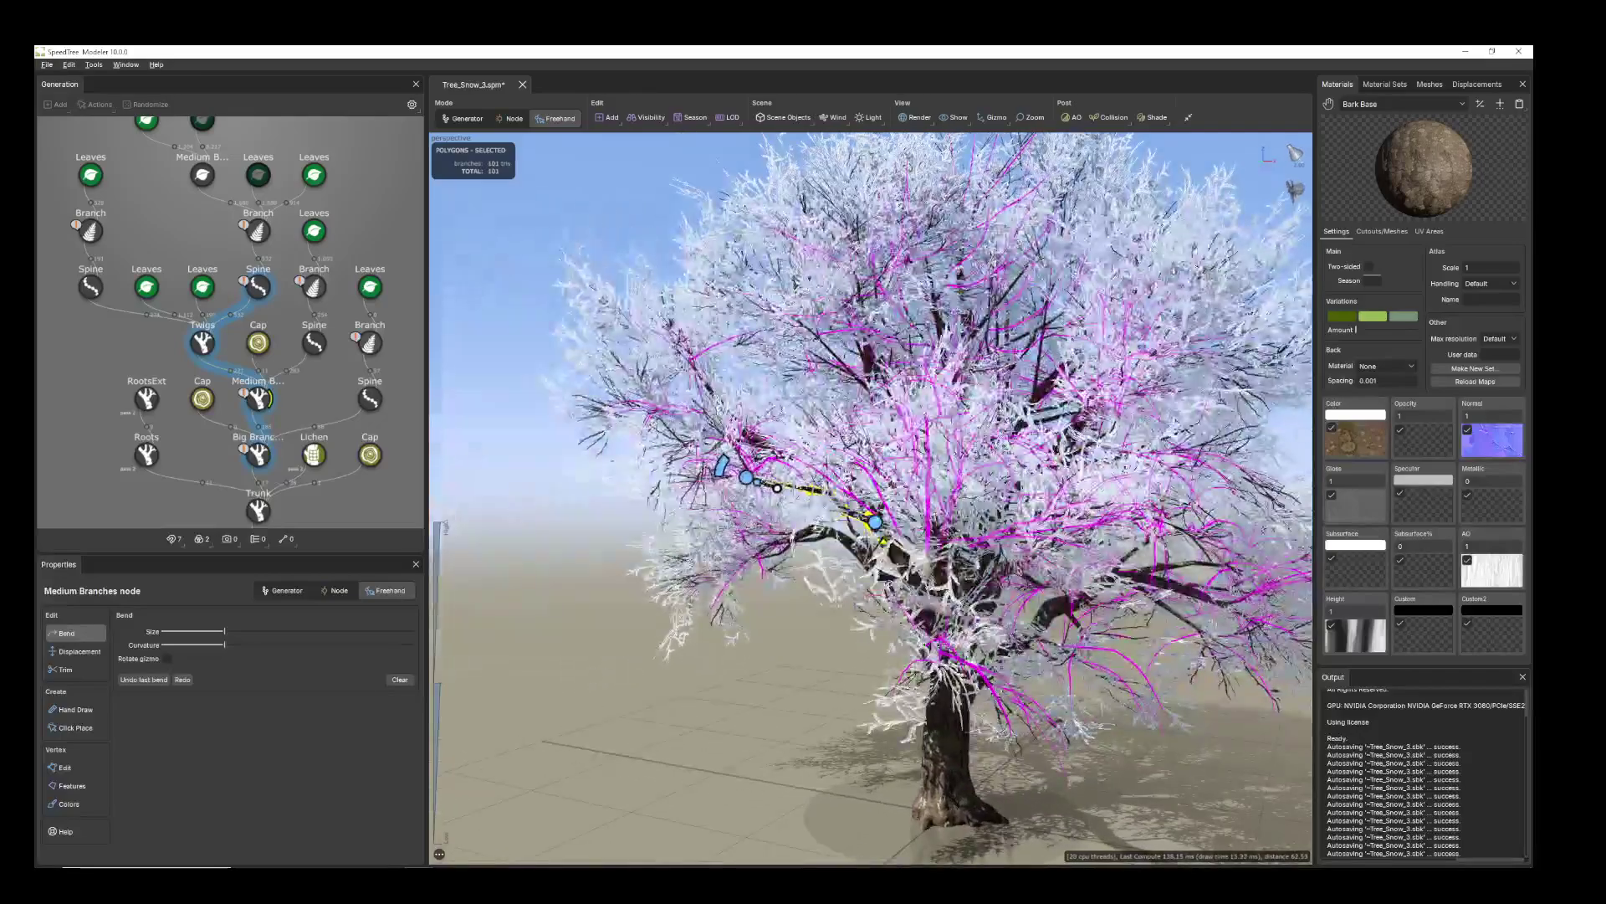
{"action": "left_click_drag", "start_coordinate": [746, 478], "coordinate": [742, 488]}
{"action": "left_click_drag", "start_coordinate": [758, 586], "coordinate": [894, 604]}
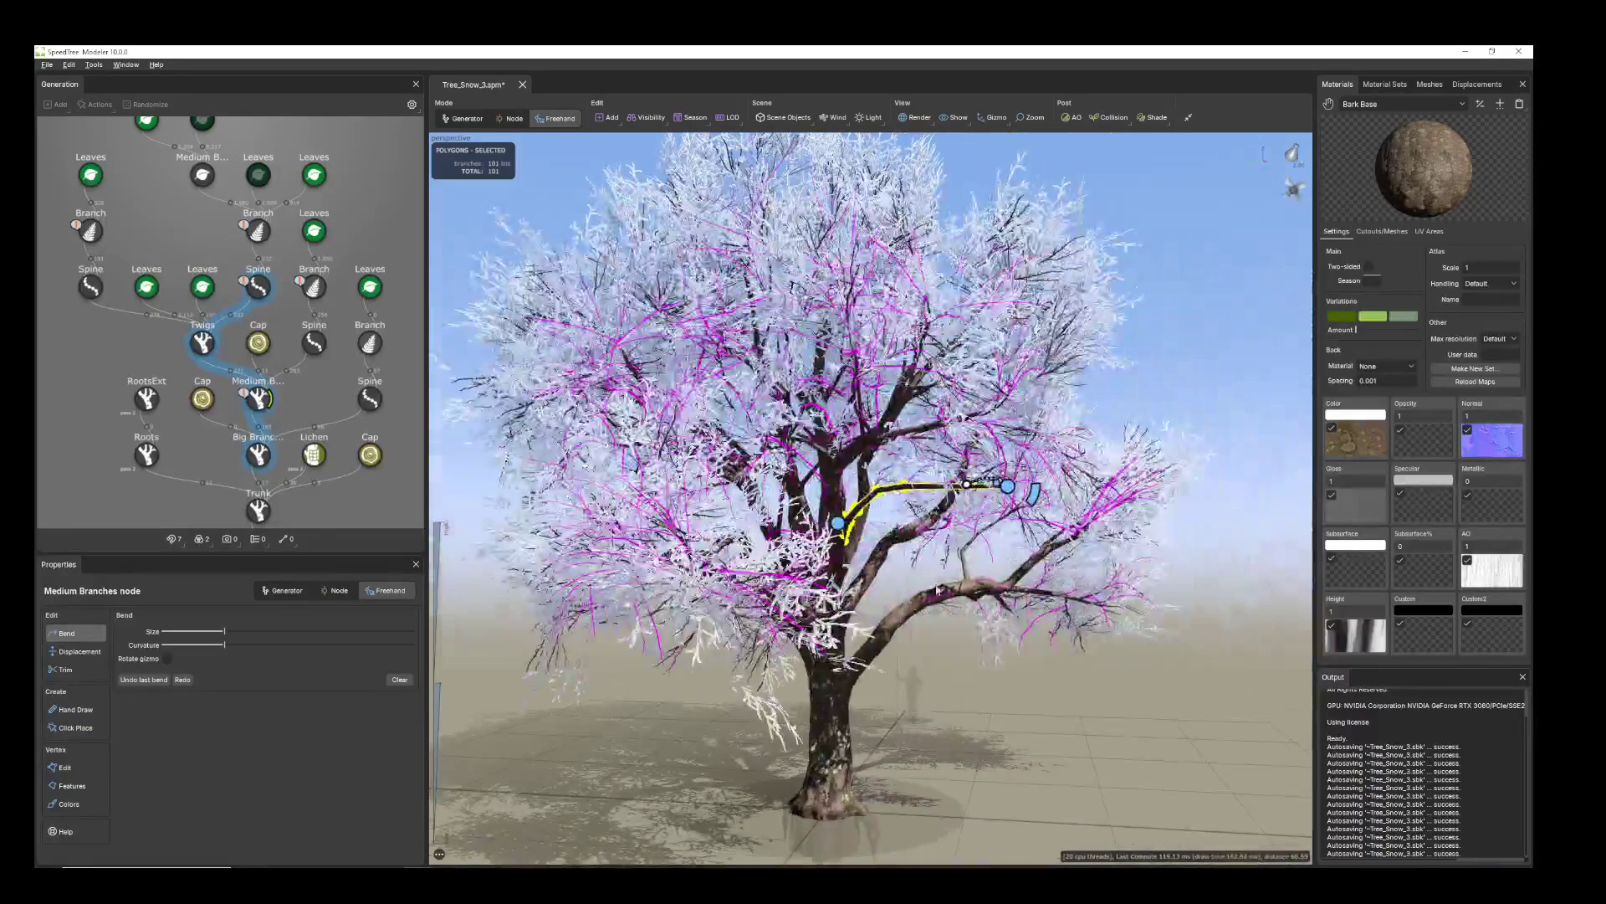
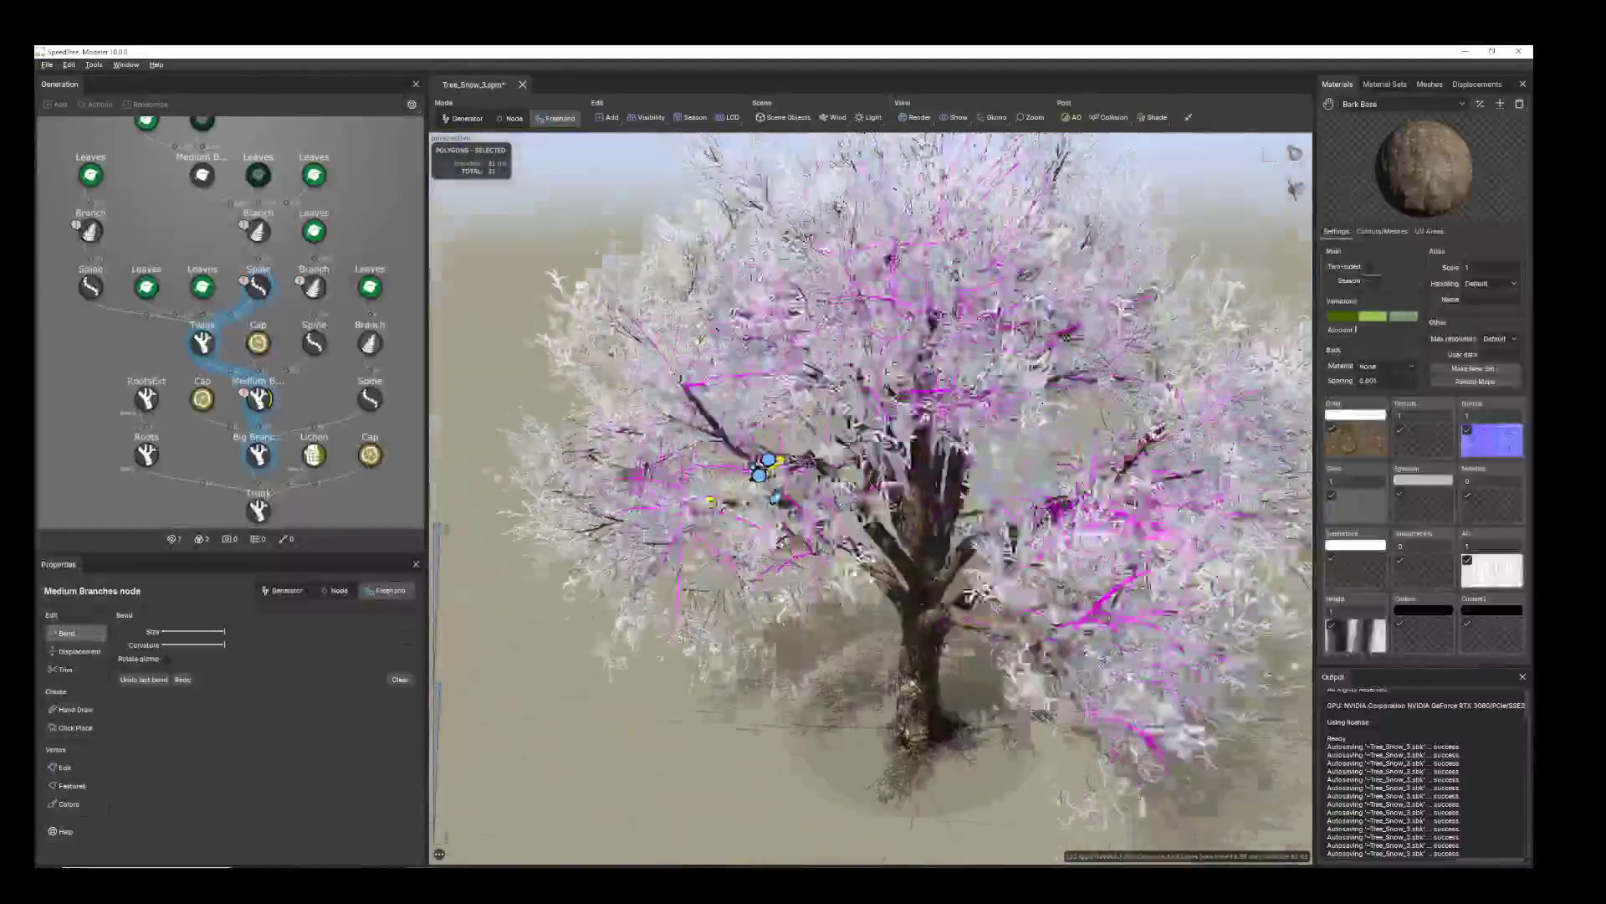
- Bend the upright big branch beside the trunk outward, shaping both its middle and its tip to fill the crown
{"action": "left_click", "coordinate": [948, 479]}
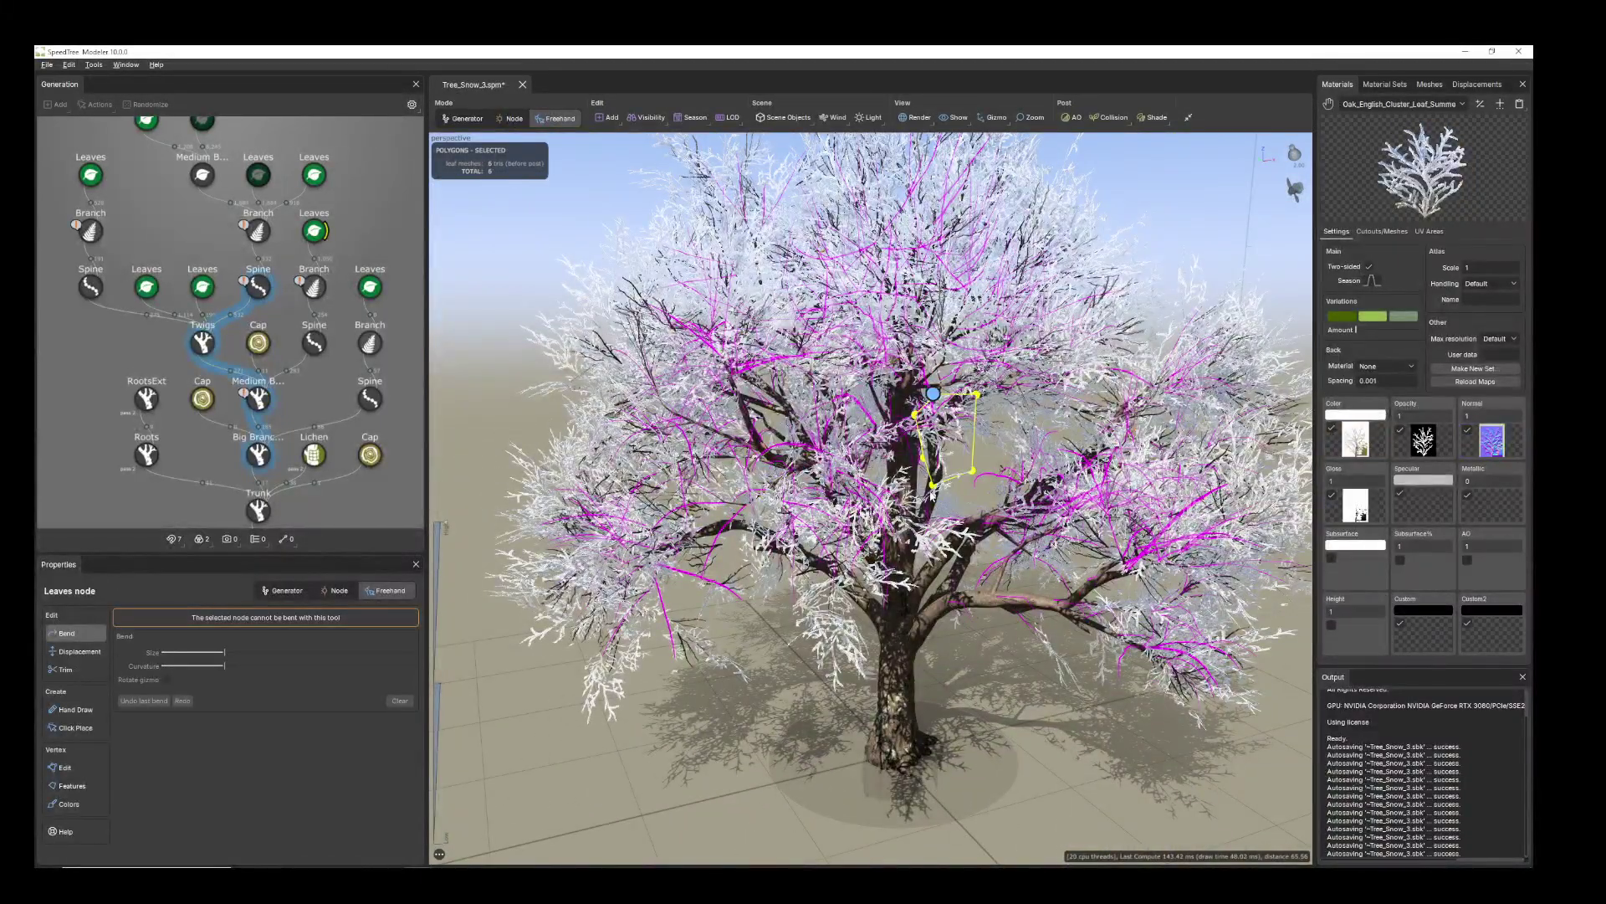
{"action": "left_click", "coordinate": [935, 505]}
{"action": "left_click_drag", "start_coordinate": [935, 506], "coordinate": [954, 454]}
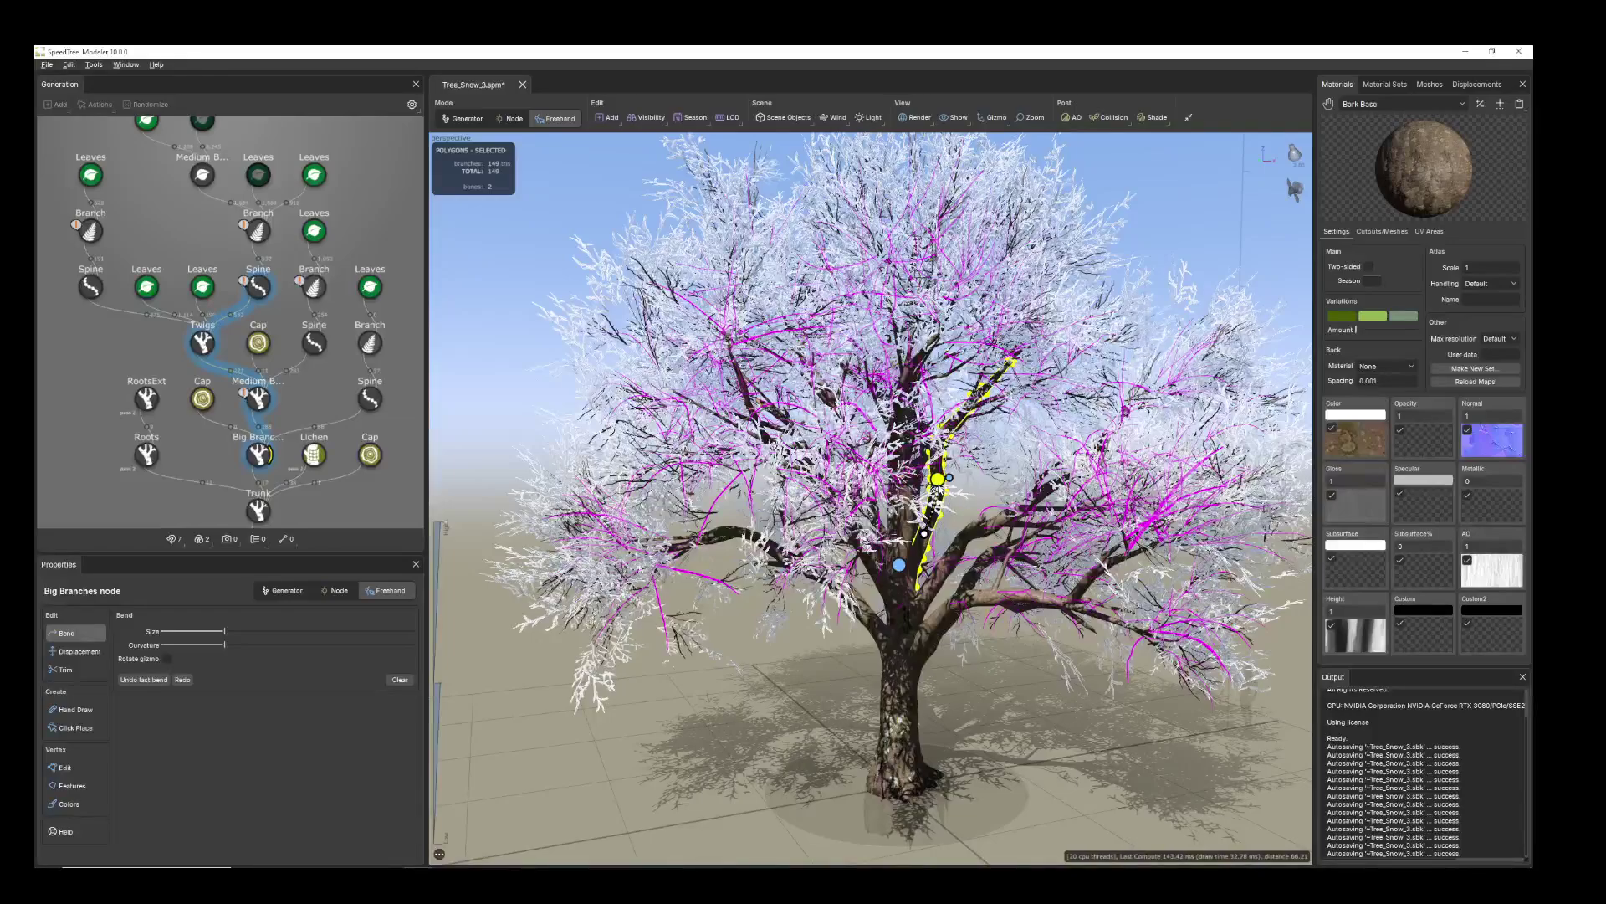
{"action": "left_click_drag", "start_coordinate": [949, 488], "coordinate": [998, 586]}
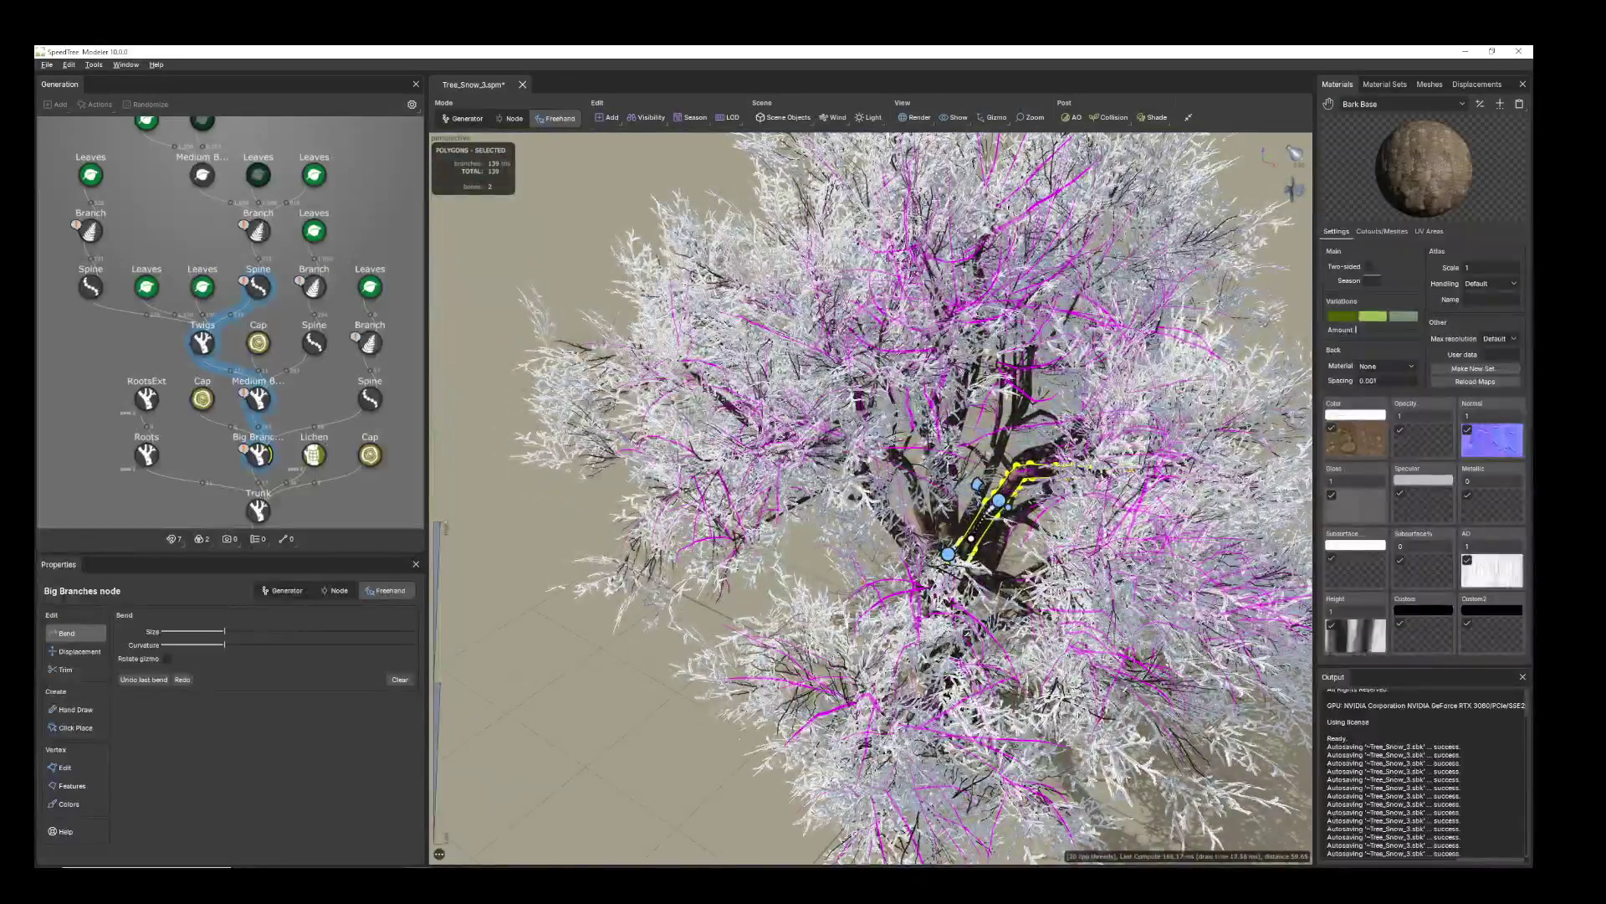
{"action": "left_click_drag", "start_coordinate": [999, 504], "coordinate": [1079, 476]}
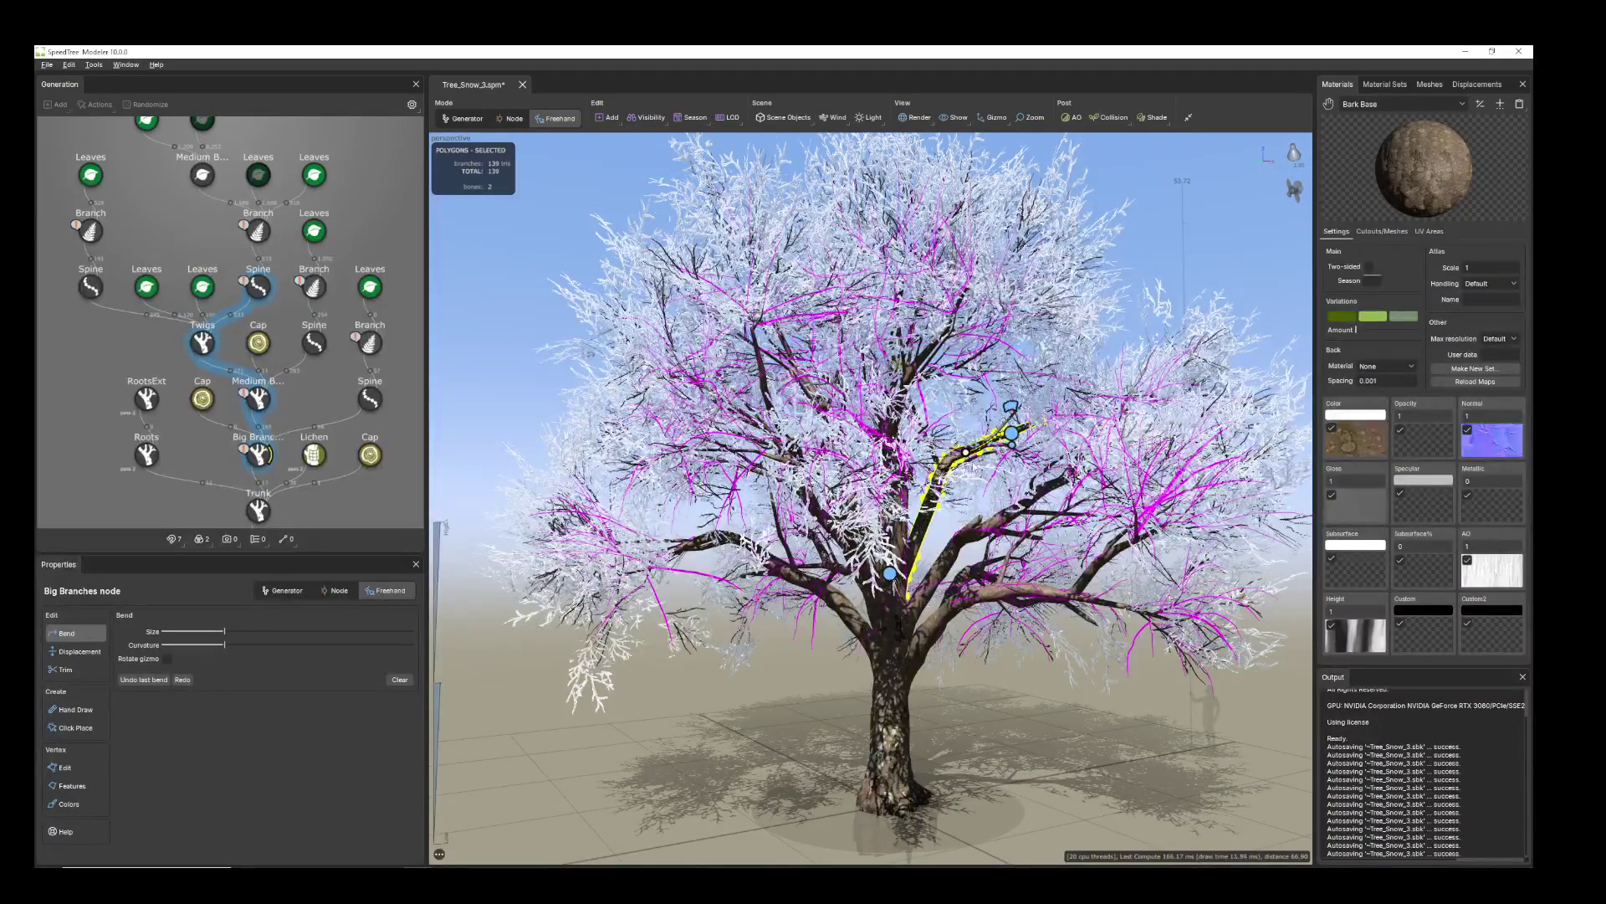
{"action": "left_click_drag", "start_coordinate": [1127, 484], "coordinate": [1056, 532]}
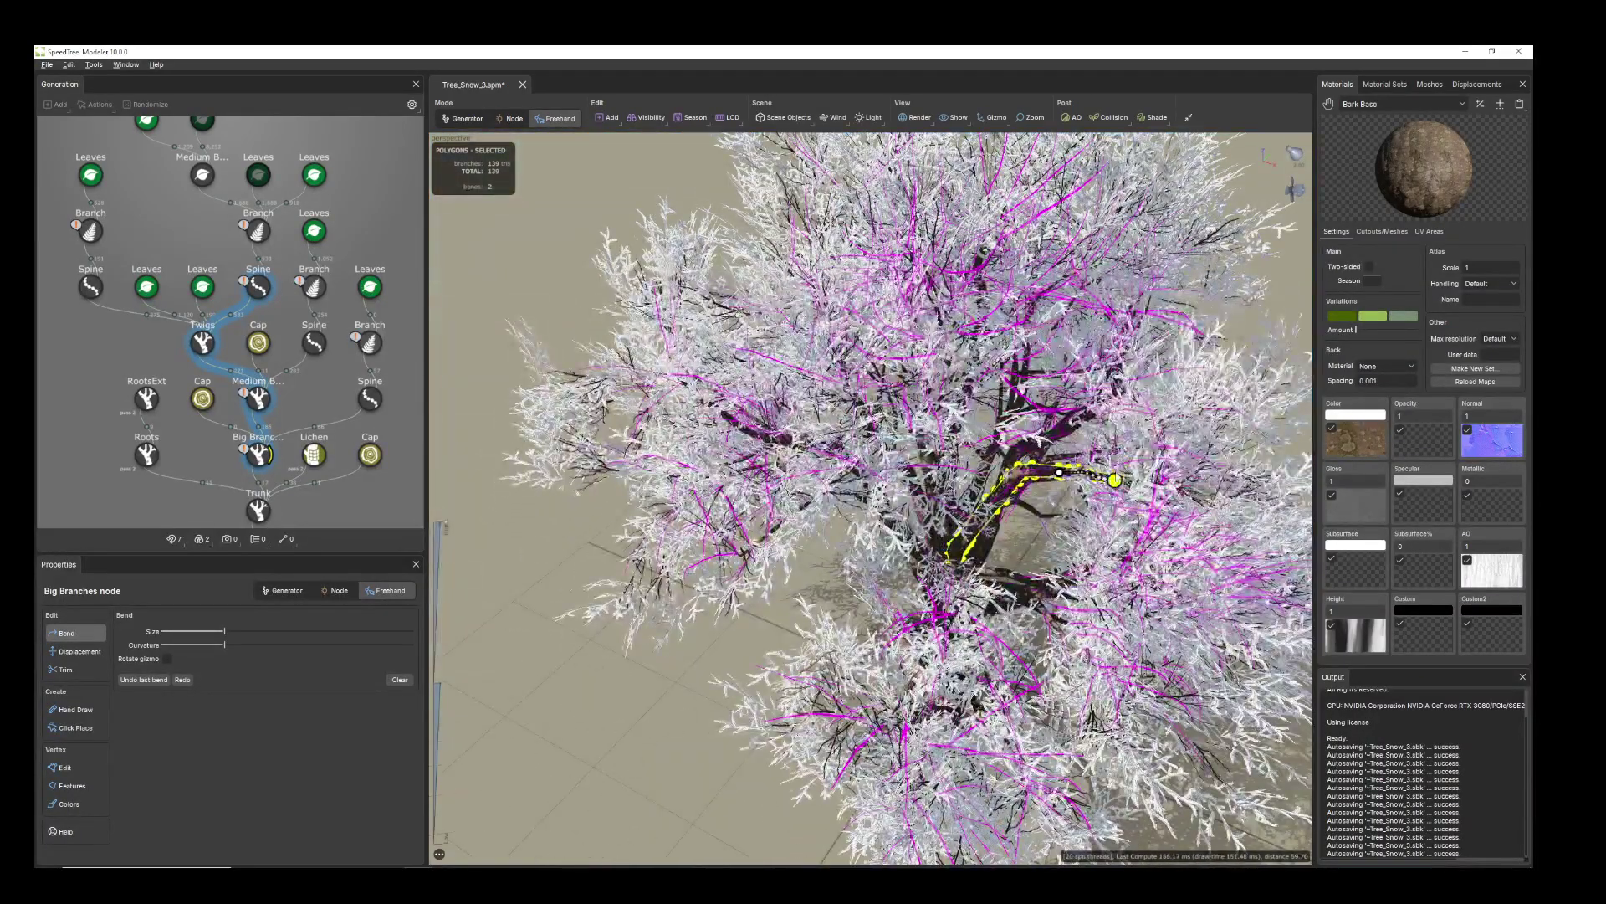
{"action": "left_click_drag", "start_coordinate": [1115, 480], "coordinate": [1115, 460]}
- Bend the upper part of another upright big branch slightly outward and check the nearby medium branch and the overall silhouette
{"action": "left_click_drag", "start_coordinate": [1096, 577], "coordinate": [1209, 418]}
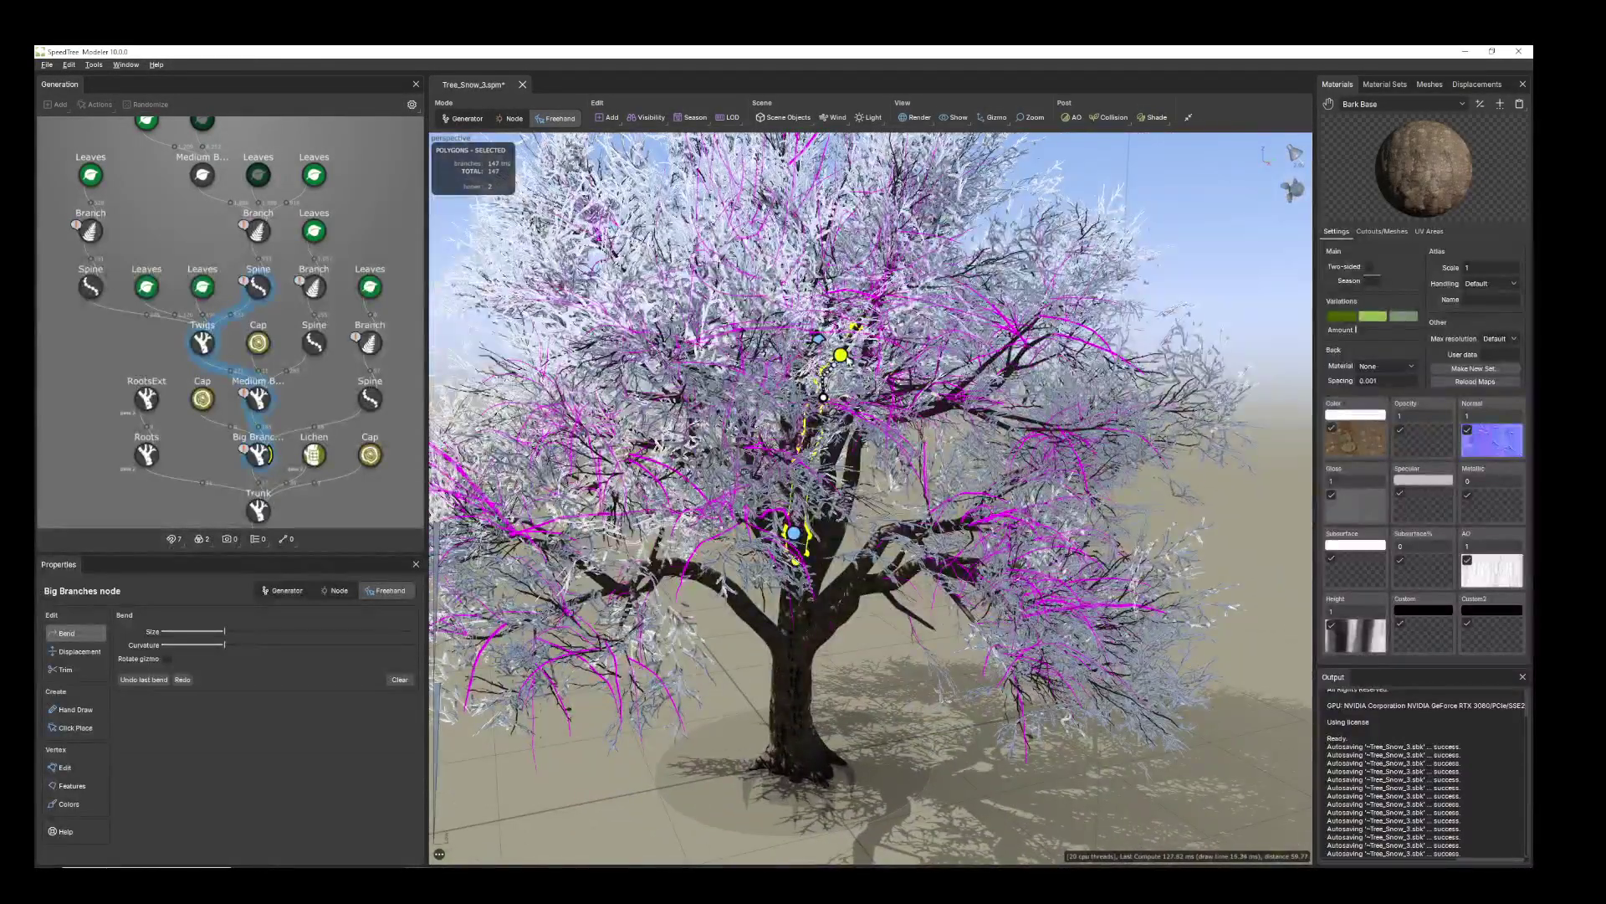
{"action": "left_click_drag", "start_coordinate": [841, 355], "coordinate": [854, 366]}
{"action": "left_click_drag", "start_coordinate": [889, 431], "coordinate": [944, 495]}
{"action": "left_click", "coordinate": [976, 435]}
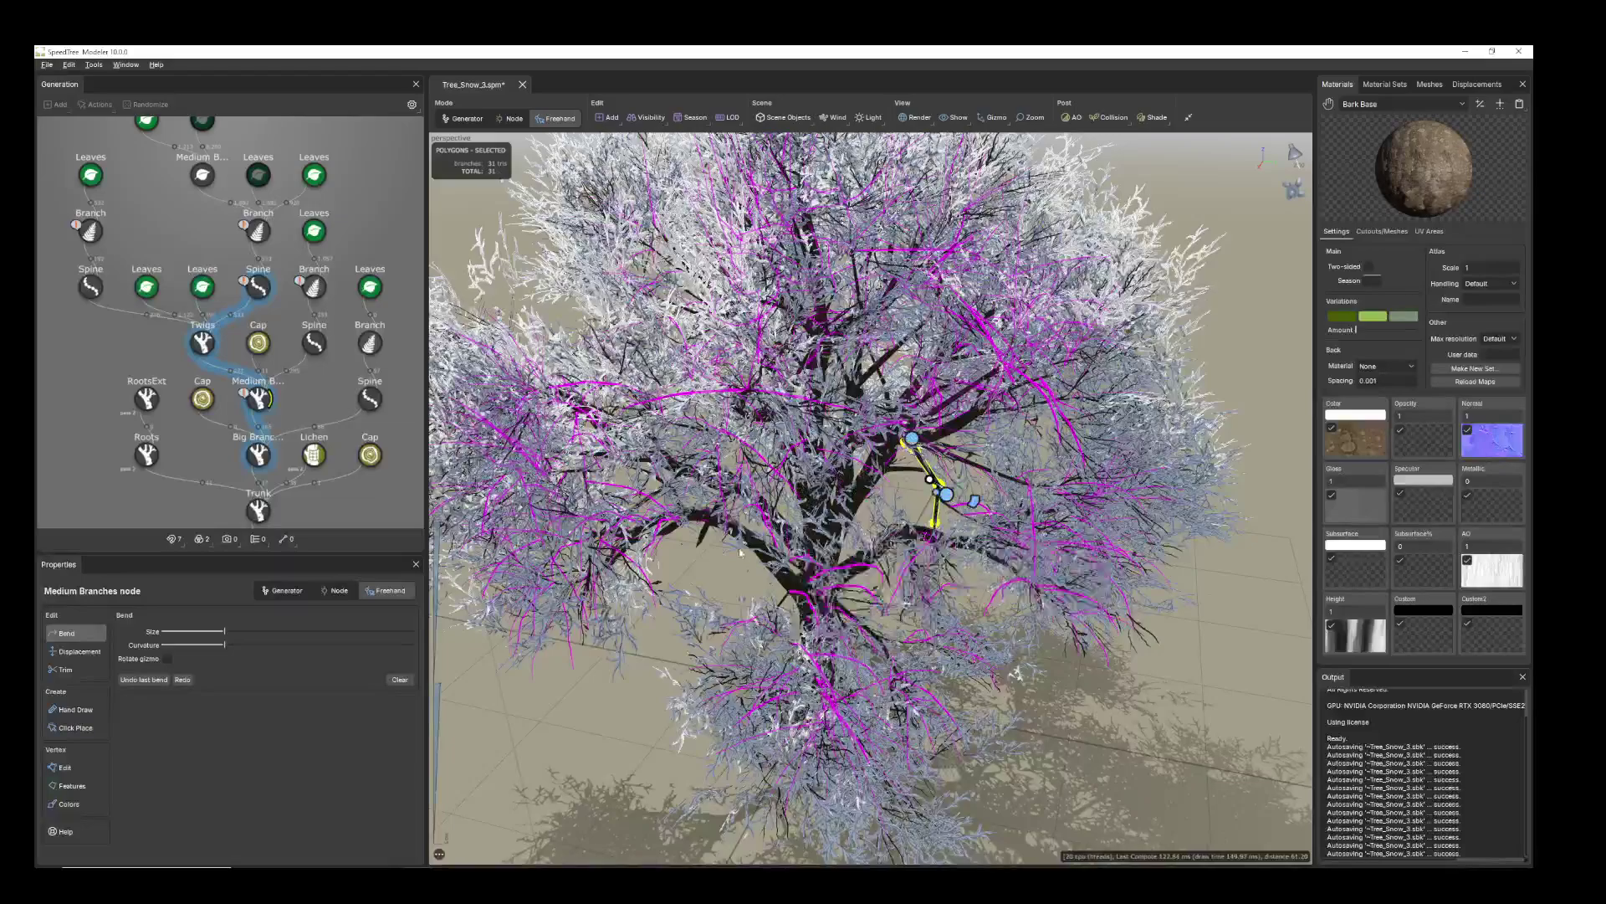
{"action": "scroll", "coordinate": [740, 550], "scroll_direction": "down", "scroll_amount": 5}
{"action": "left_click_drag", "start_coordinate": [740, 550], "coordinate": [877, 537]}
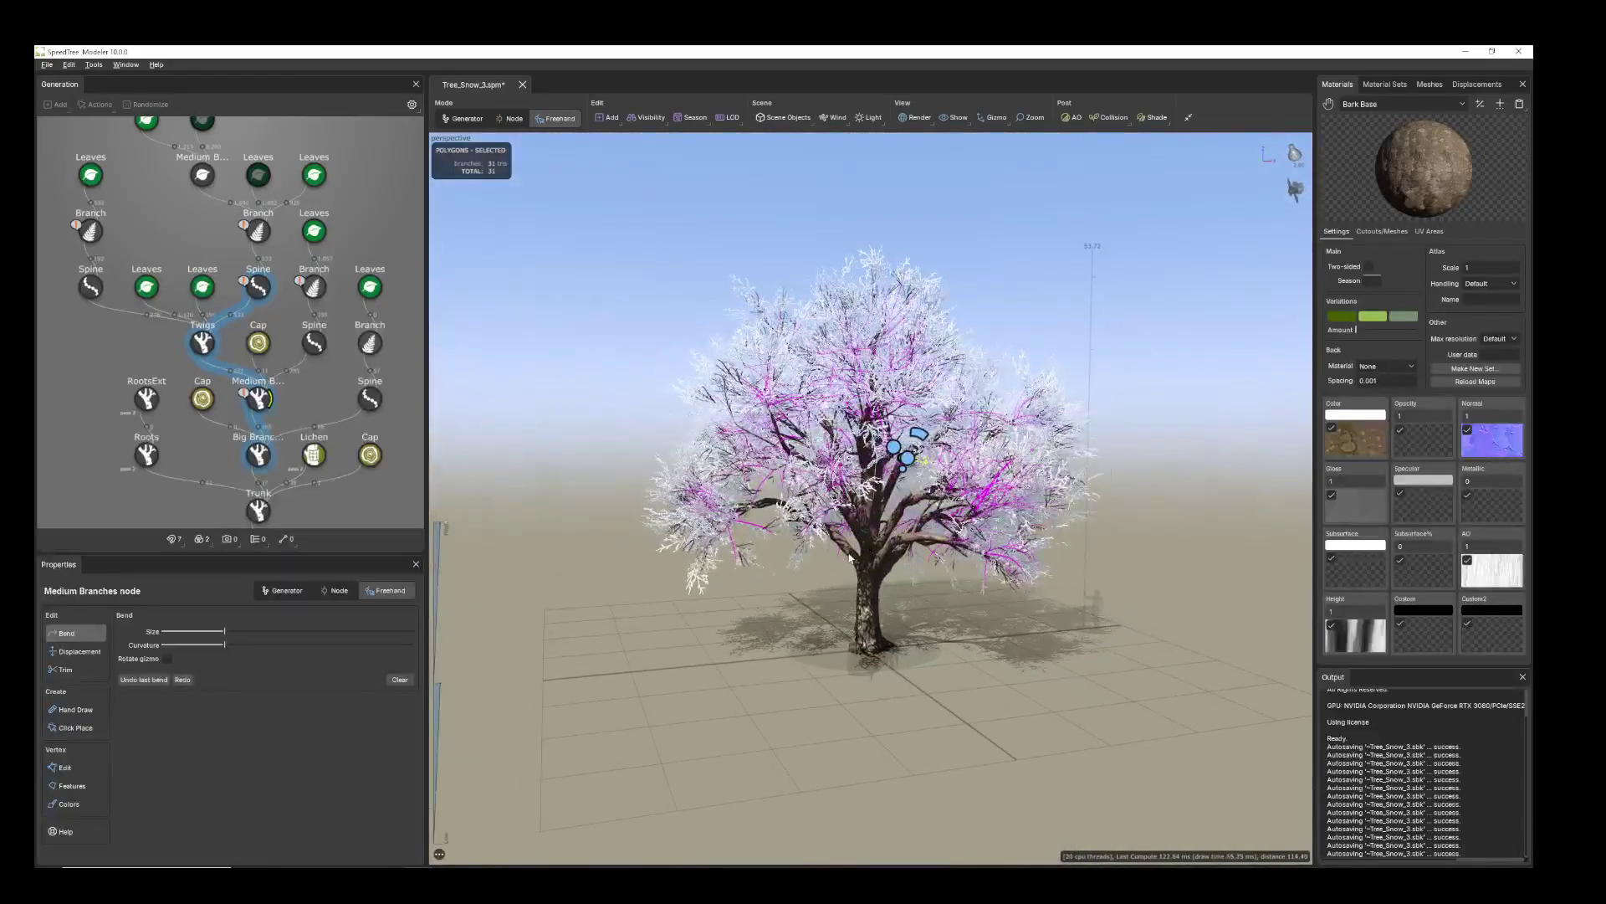
- Select the trunk and add a Cavity decoration to its generator
{"action": "scroll", "coordinate": [887, 619], "scroll_direction": "up", "scroll_amount": 8}
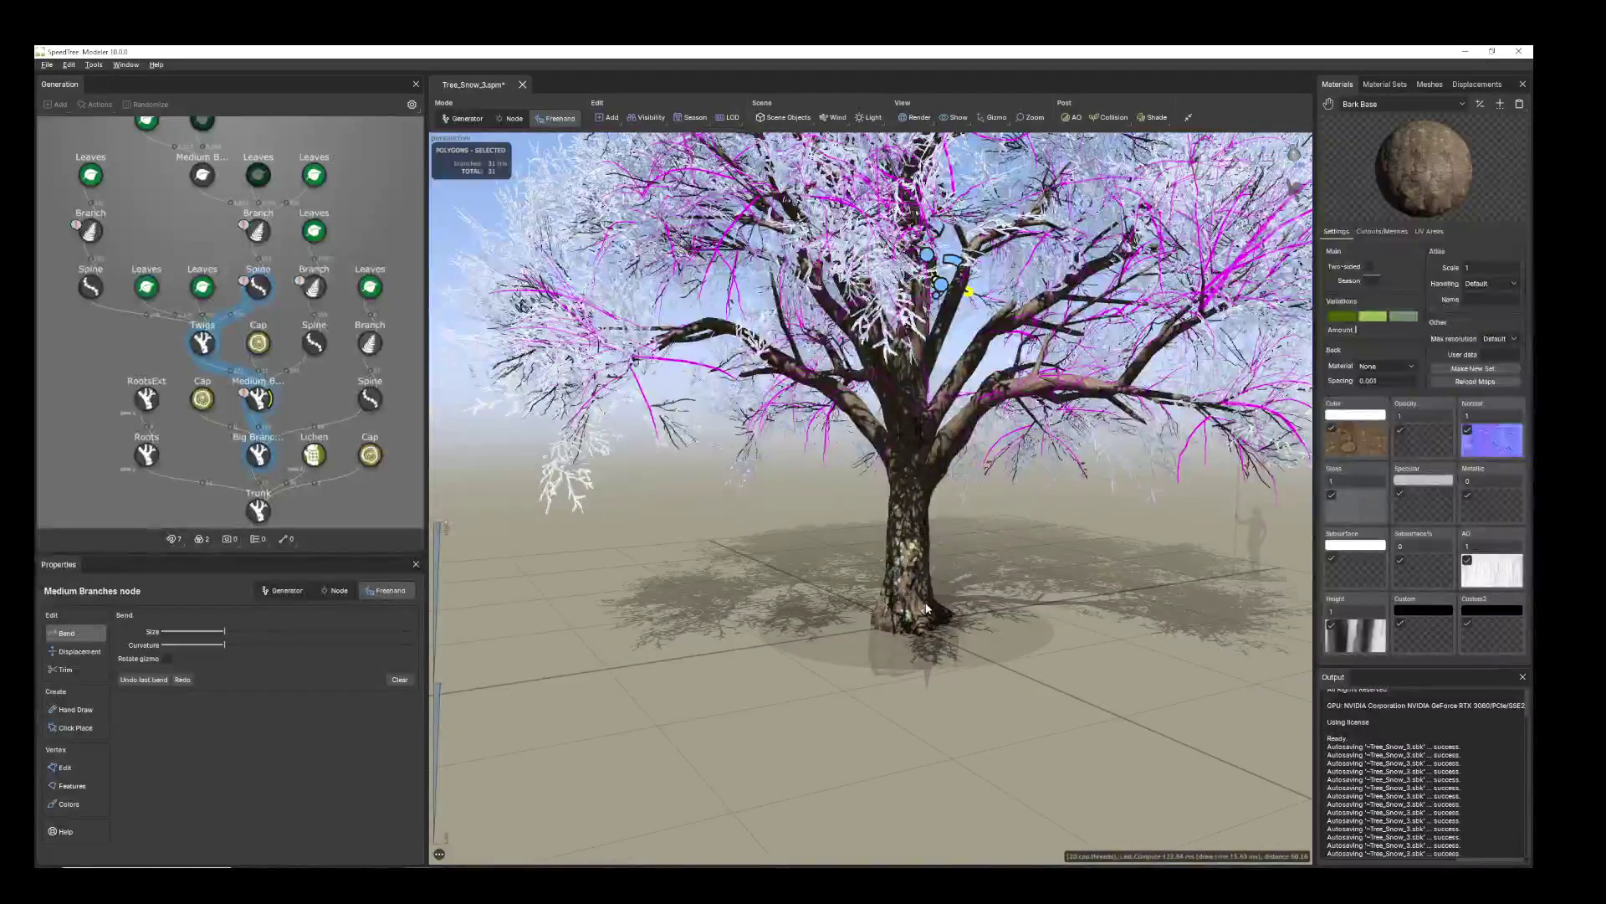
{"action": "left_click", "coordinate": [927, 608]}
{"action": "scroll", "coordinate": [916, 565], "scroll_direction": "up", "scroll_amount": 3}
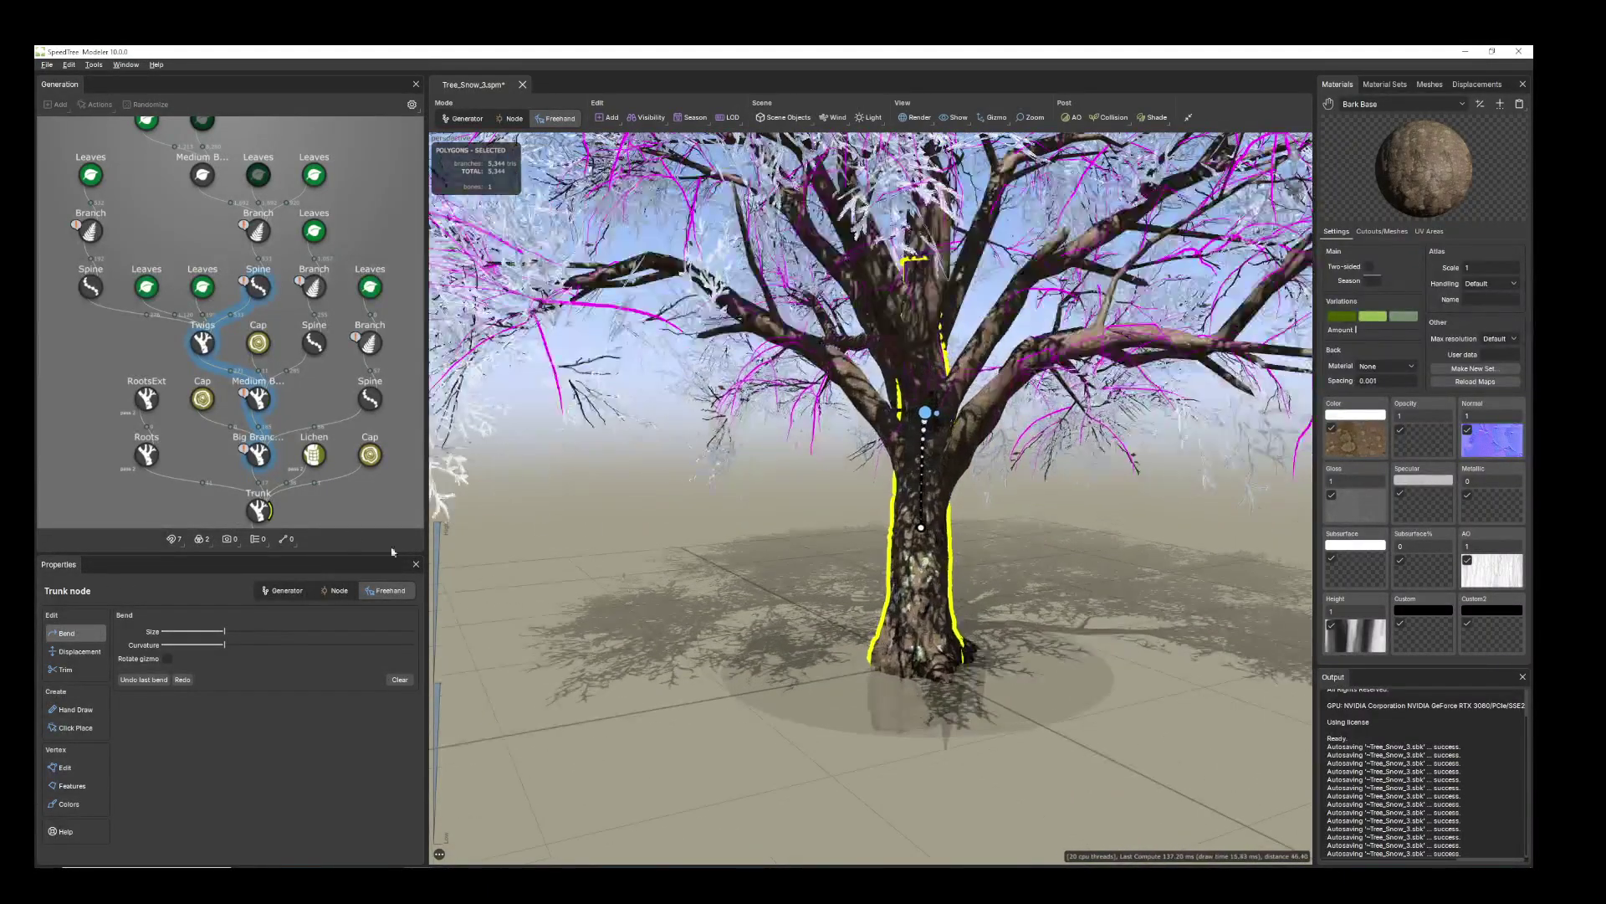
{"action": "middle_click_drag", "start_coordinate": [334, 493], "coordinate": [342, 424]}
{"action": "right_click", "coordinate": [259, 446]}
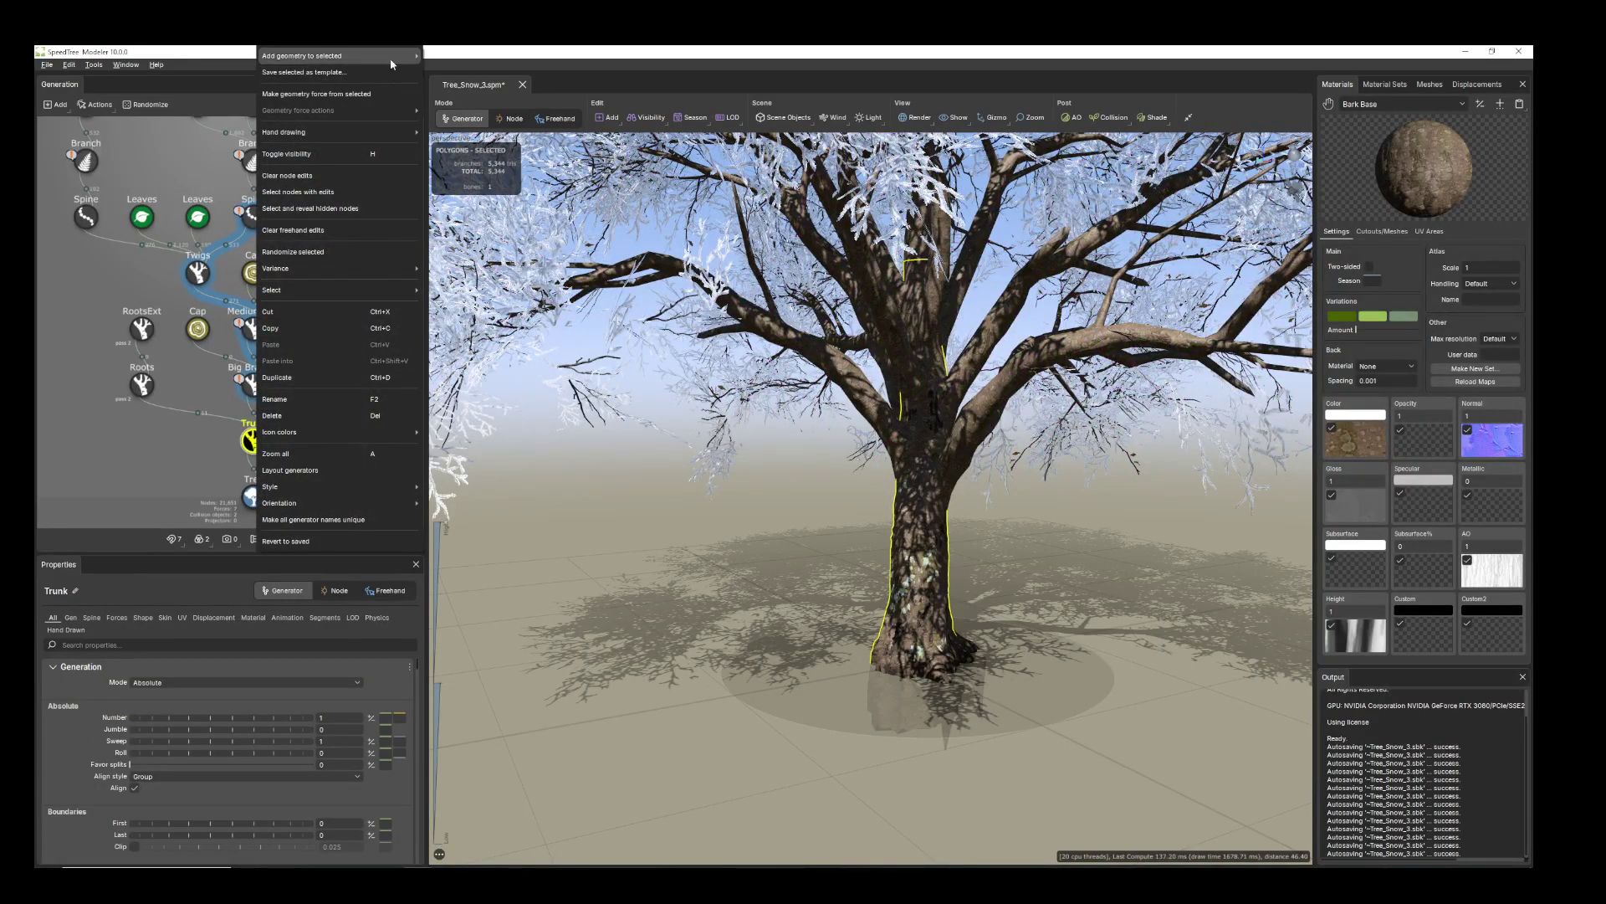
{"action": "mouse_move", "coordinate": [352, 55]}
{"action": "mouse_move", "coordinate": [476, 274]}
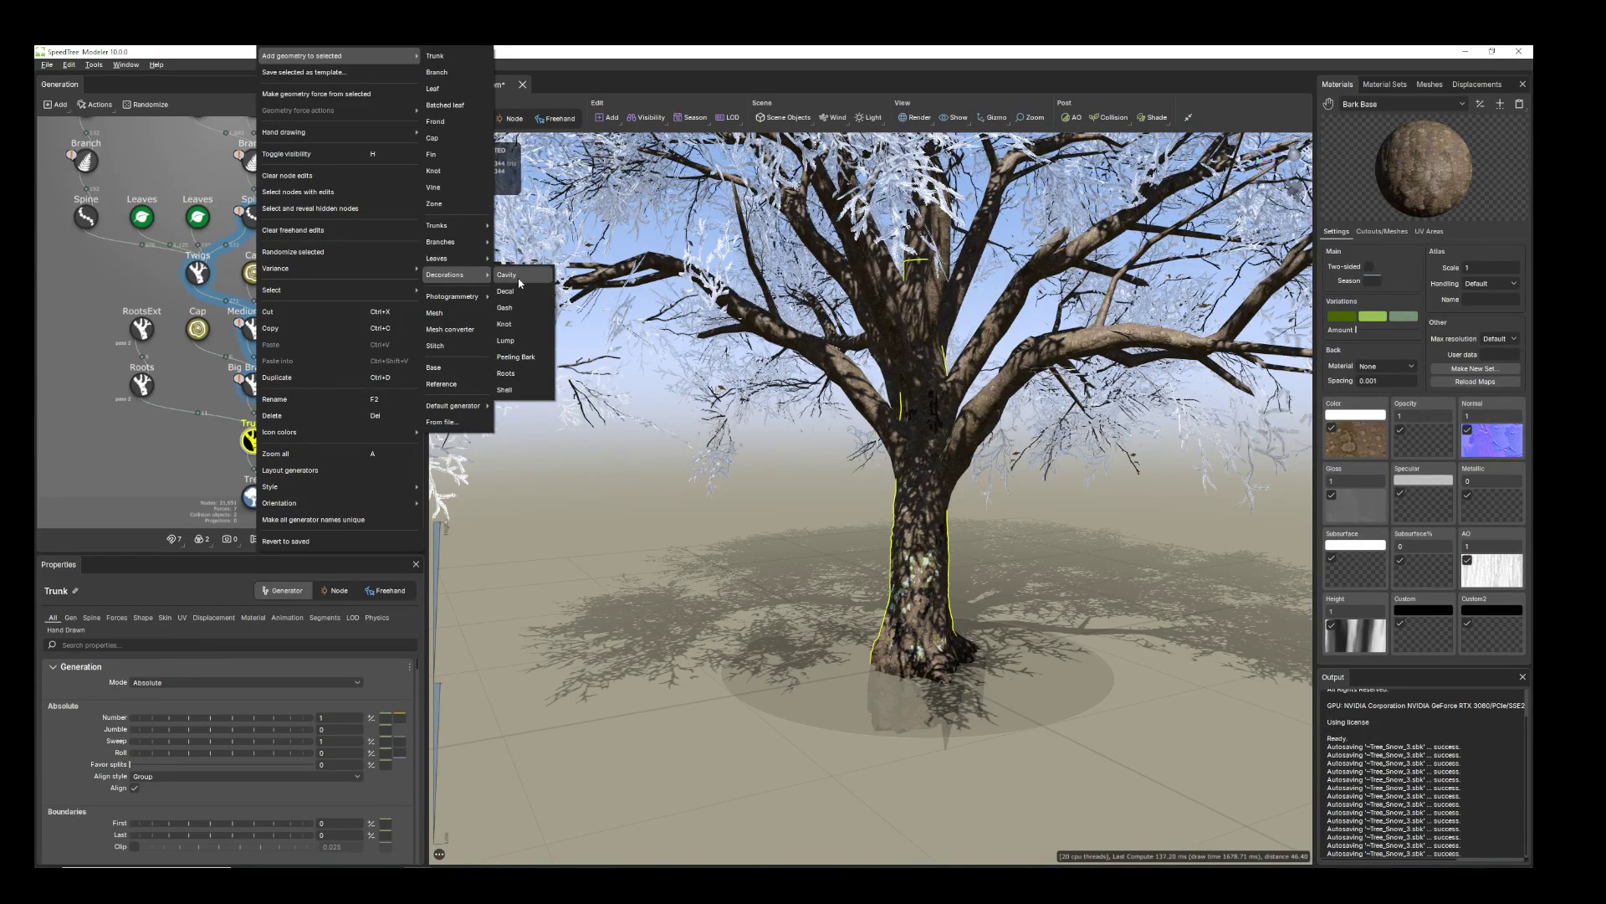
{"action": "left_click", "coordinate": [507, 275]}
- Inspect the cavity at the trunk's base and raise its segment rings to 6 outer and 2 inner
{"action": "scroll", "coordinate": [939, 634], "scroll_direction": "up", "scroll_amount": 2}
{"action": "scroll", "coordinate": [939, 633], "scroll_direction": "up", "scroll_amount": 3}
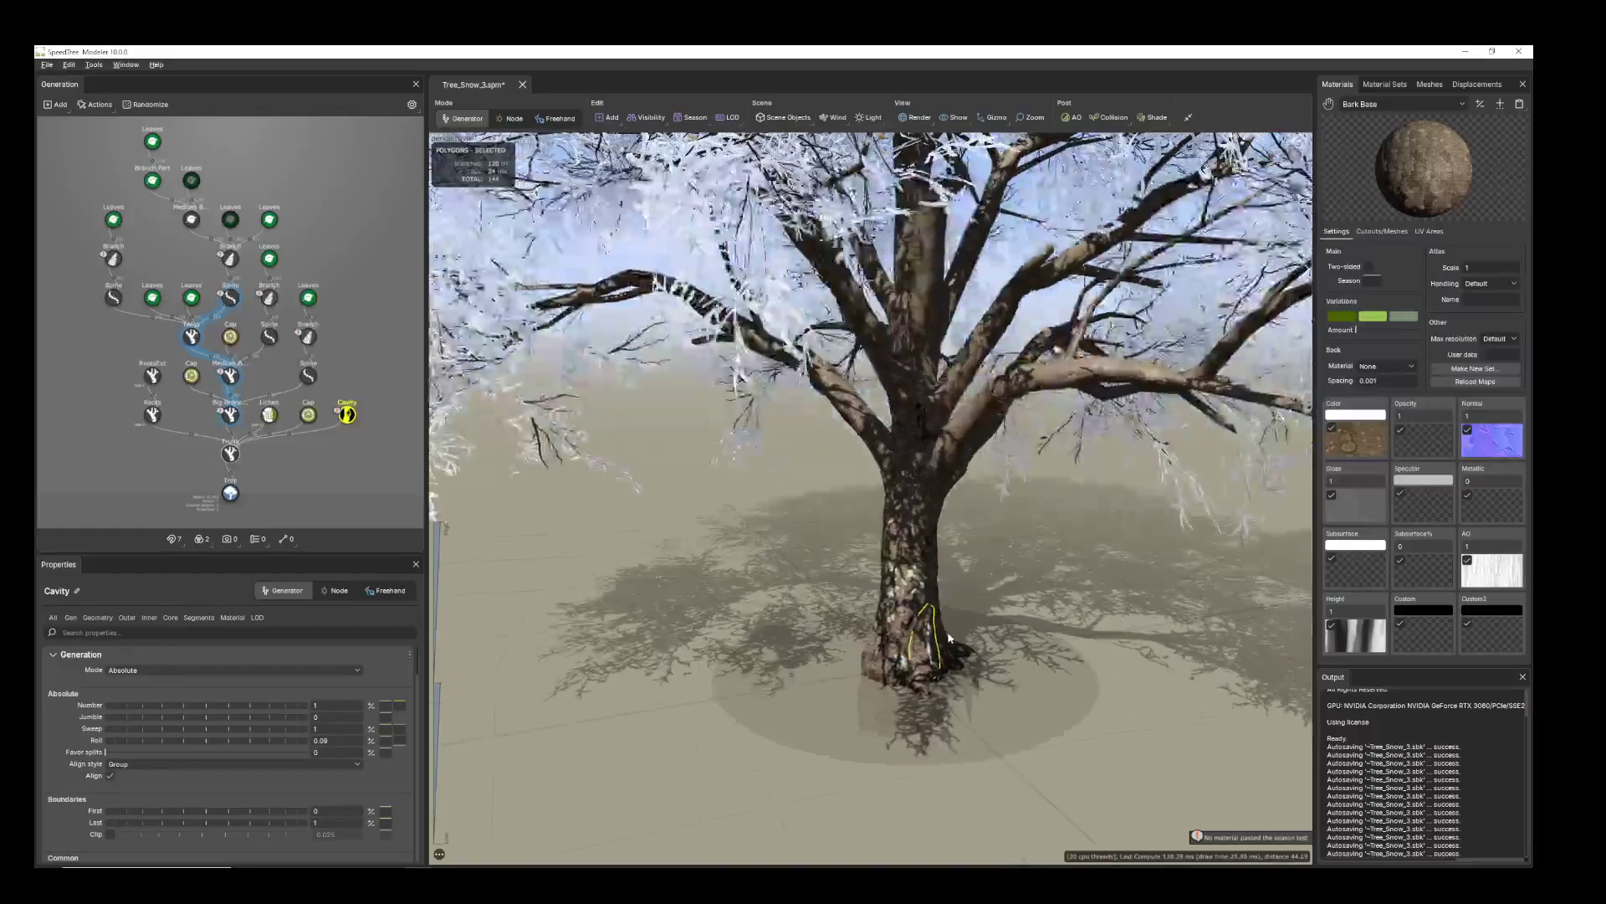
{"action": "scroll", "coordinate": [962, 686], "scroll_direction": "down", "scroll_amount": 3}
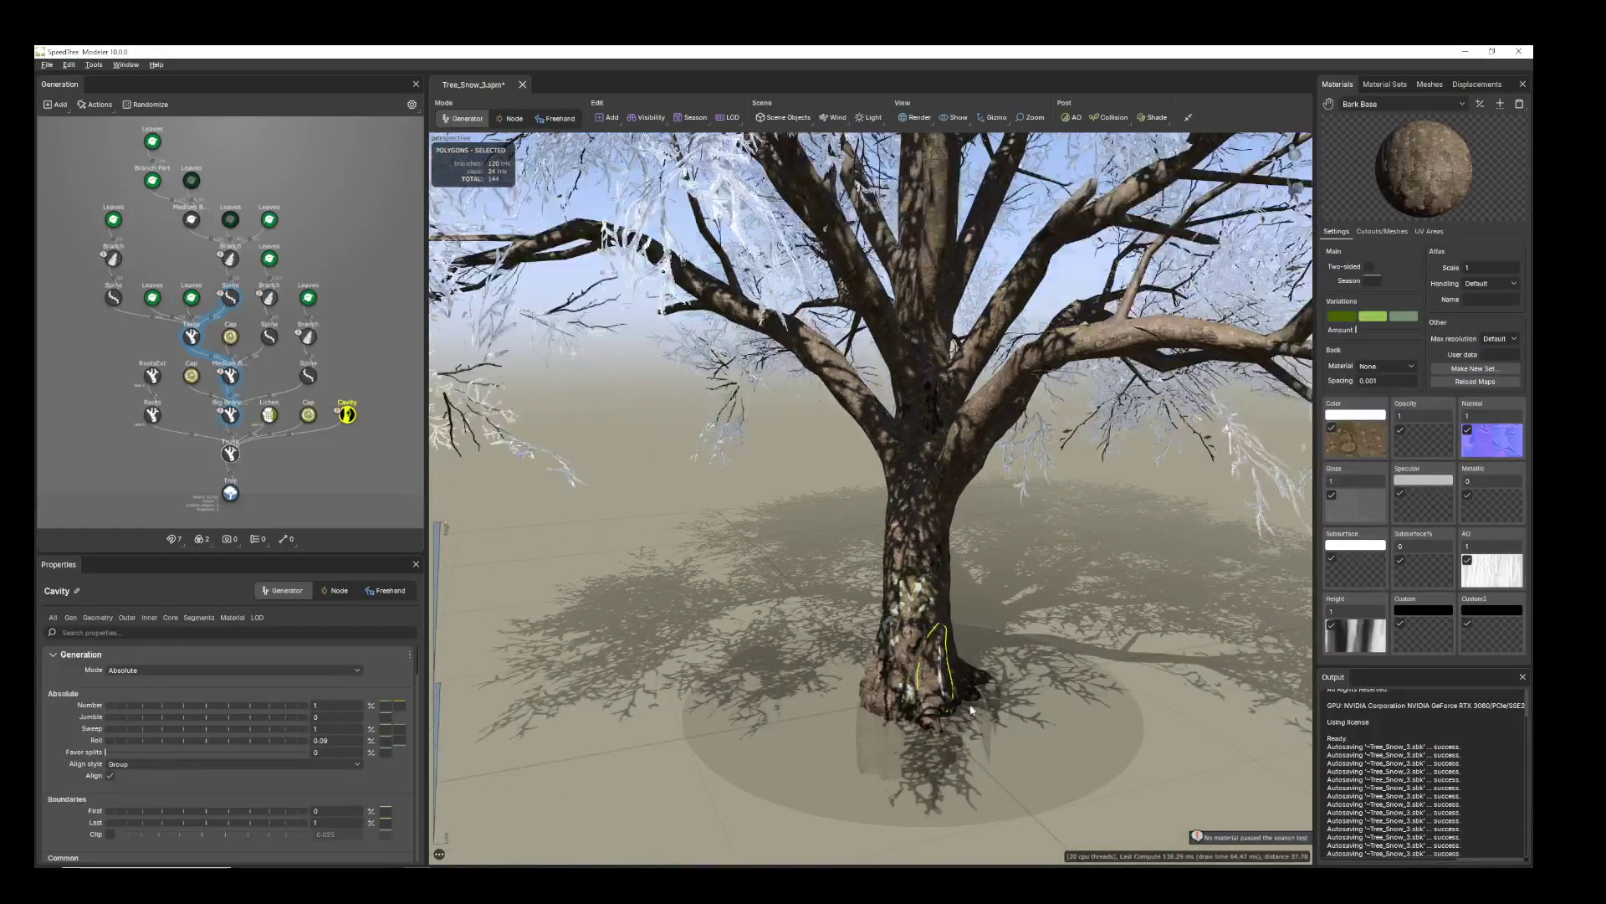
{"action": "left_click", "coordinate": [955, 663]}
{"action": "left_click_drag", "start_coordinate": [956, 663], "coordinate": [887, 659]}
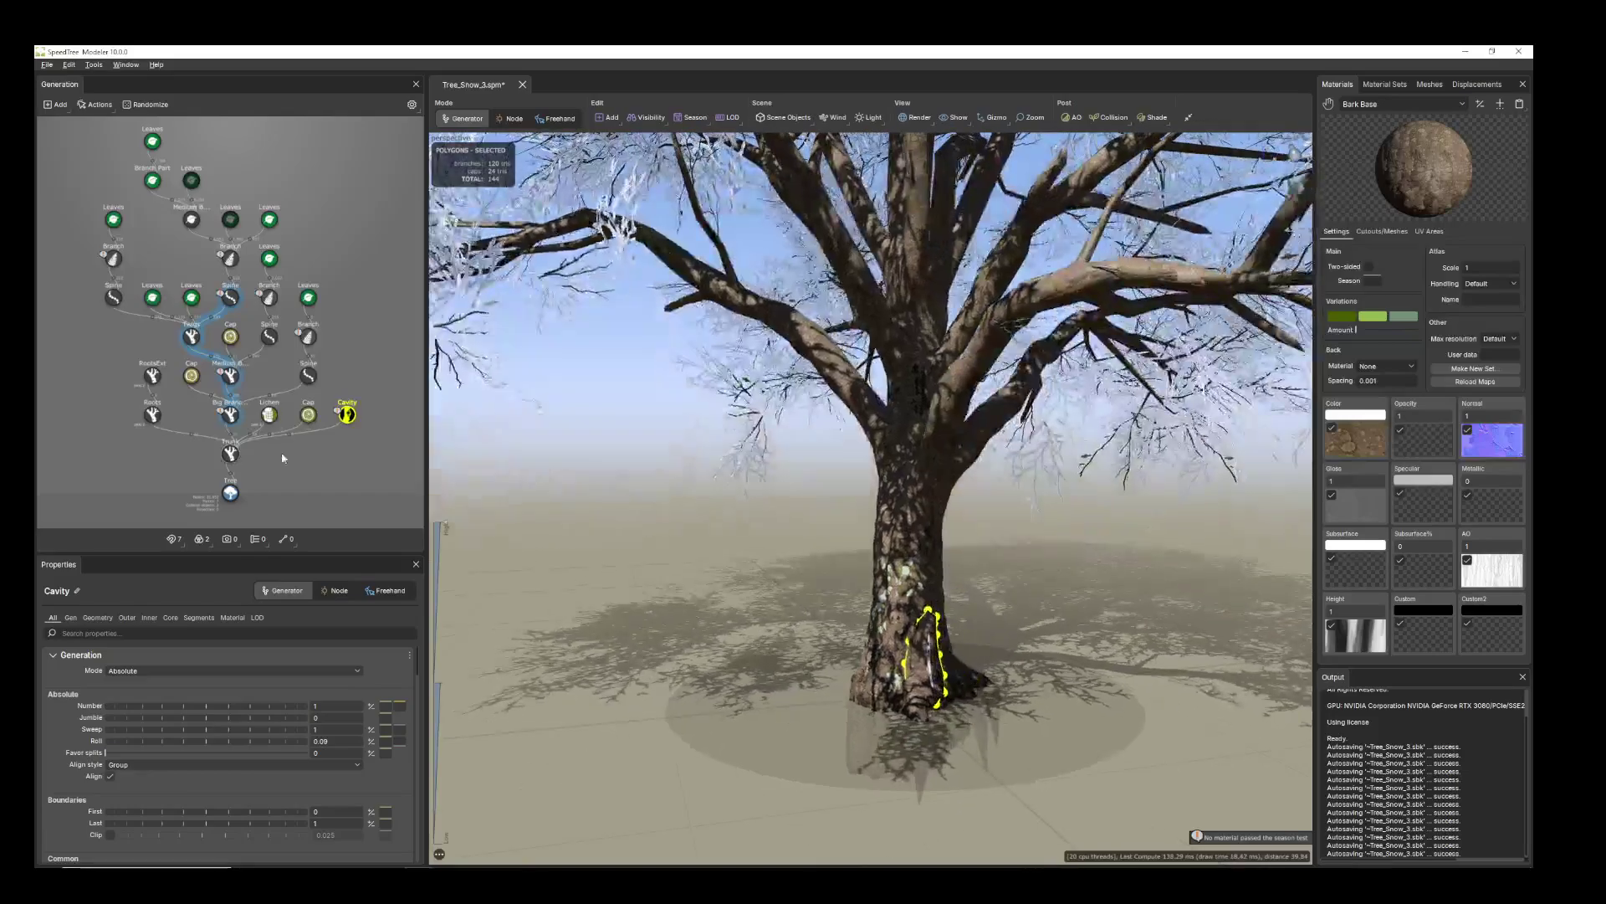
{"action": "left_click", "coordinate": [198, 617]}
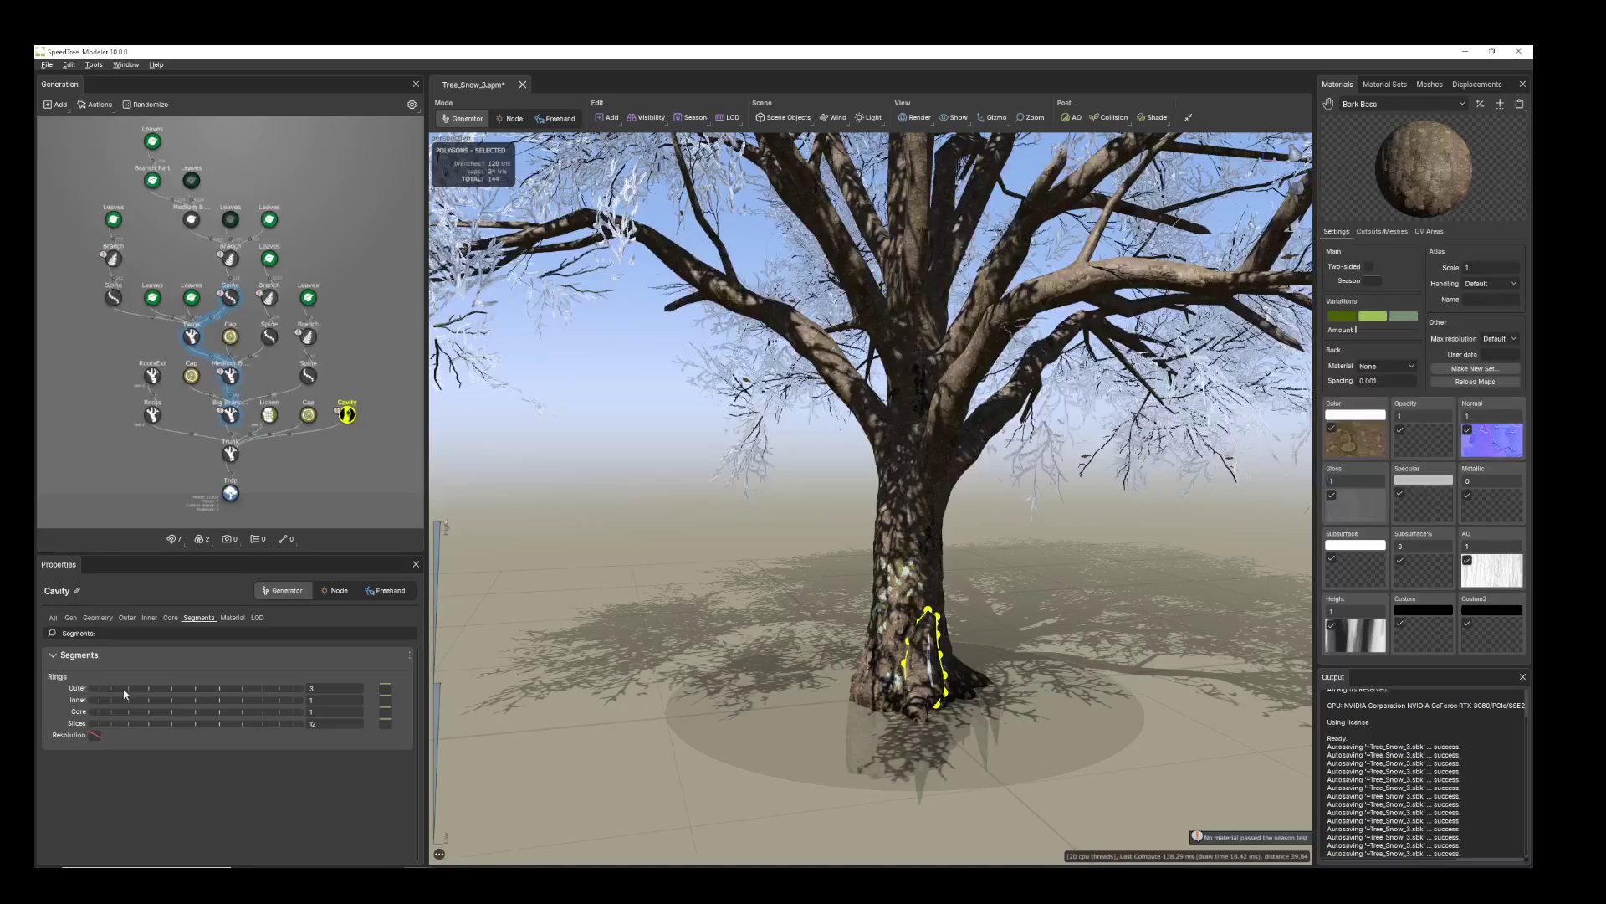
{"action": "left_click_drag", "start_coordinate": [124, 693], "coordinate": [146, 696]}
{"action": "right_click_drag", "start_coordinate": [742, 671], "coordinate": [818, 574]}
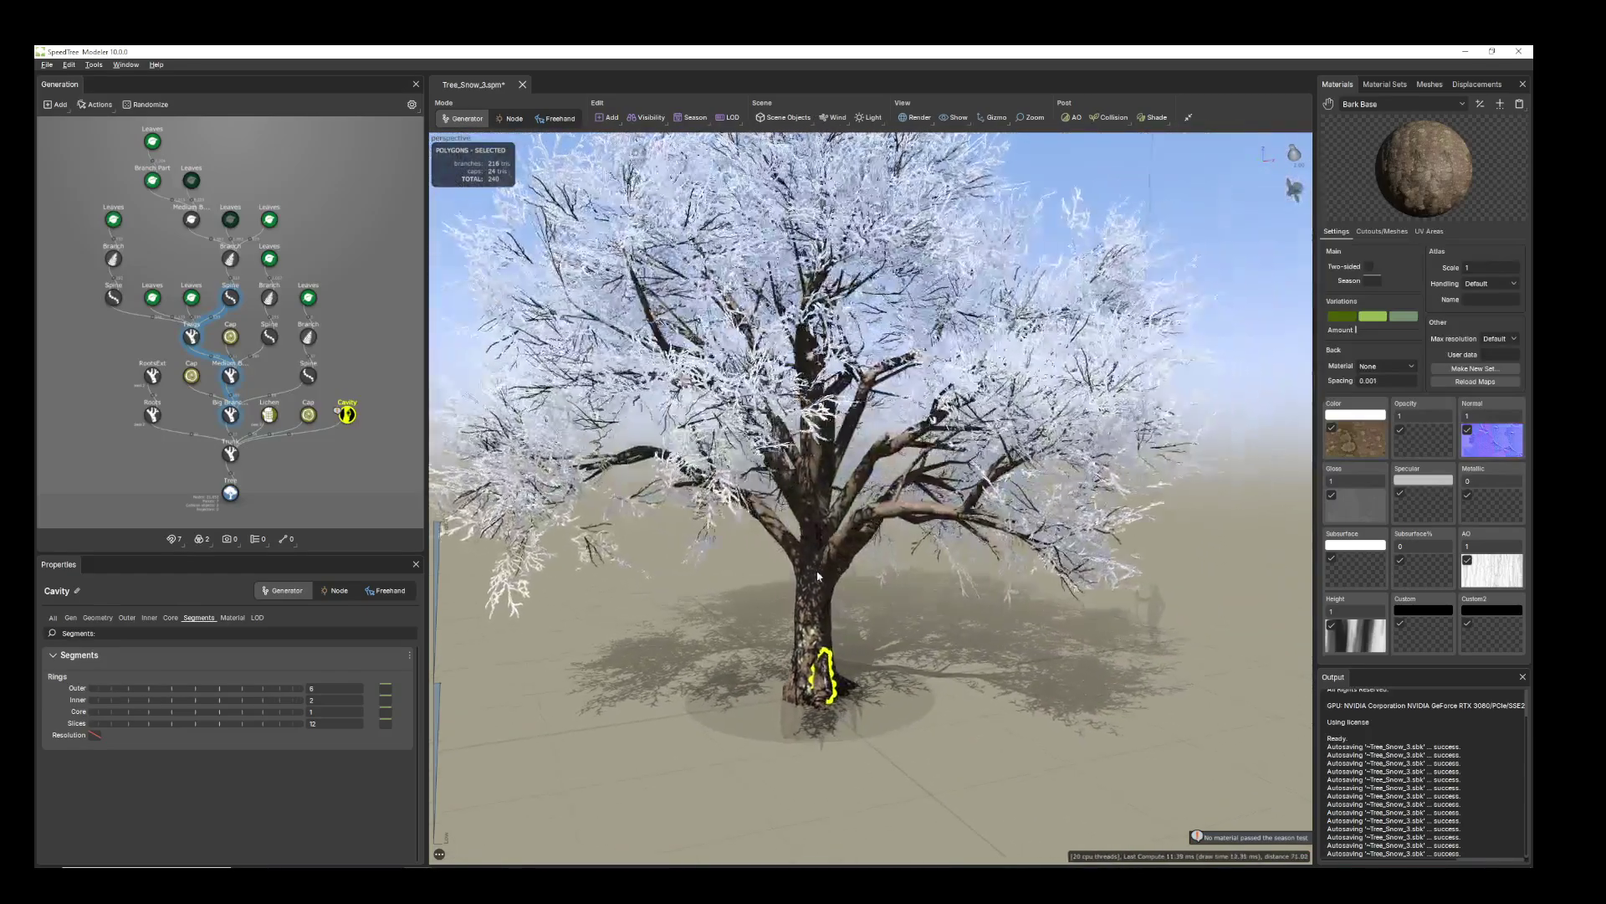
- Select the low big branch as a node and slide it on the trunk to about position -0.1 and rotation -0.009
{"action": "left_click", "coordinate": [828, 579]}
{"action": "left_click", "coordinate": [829, 577]}
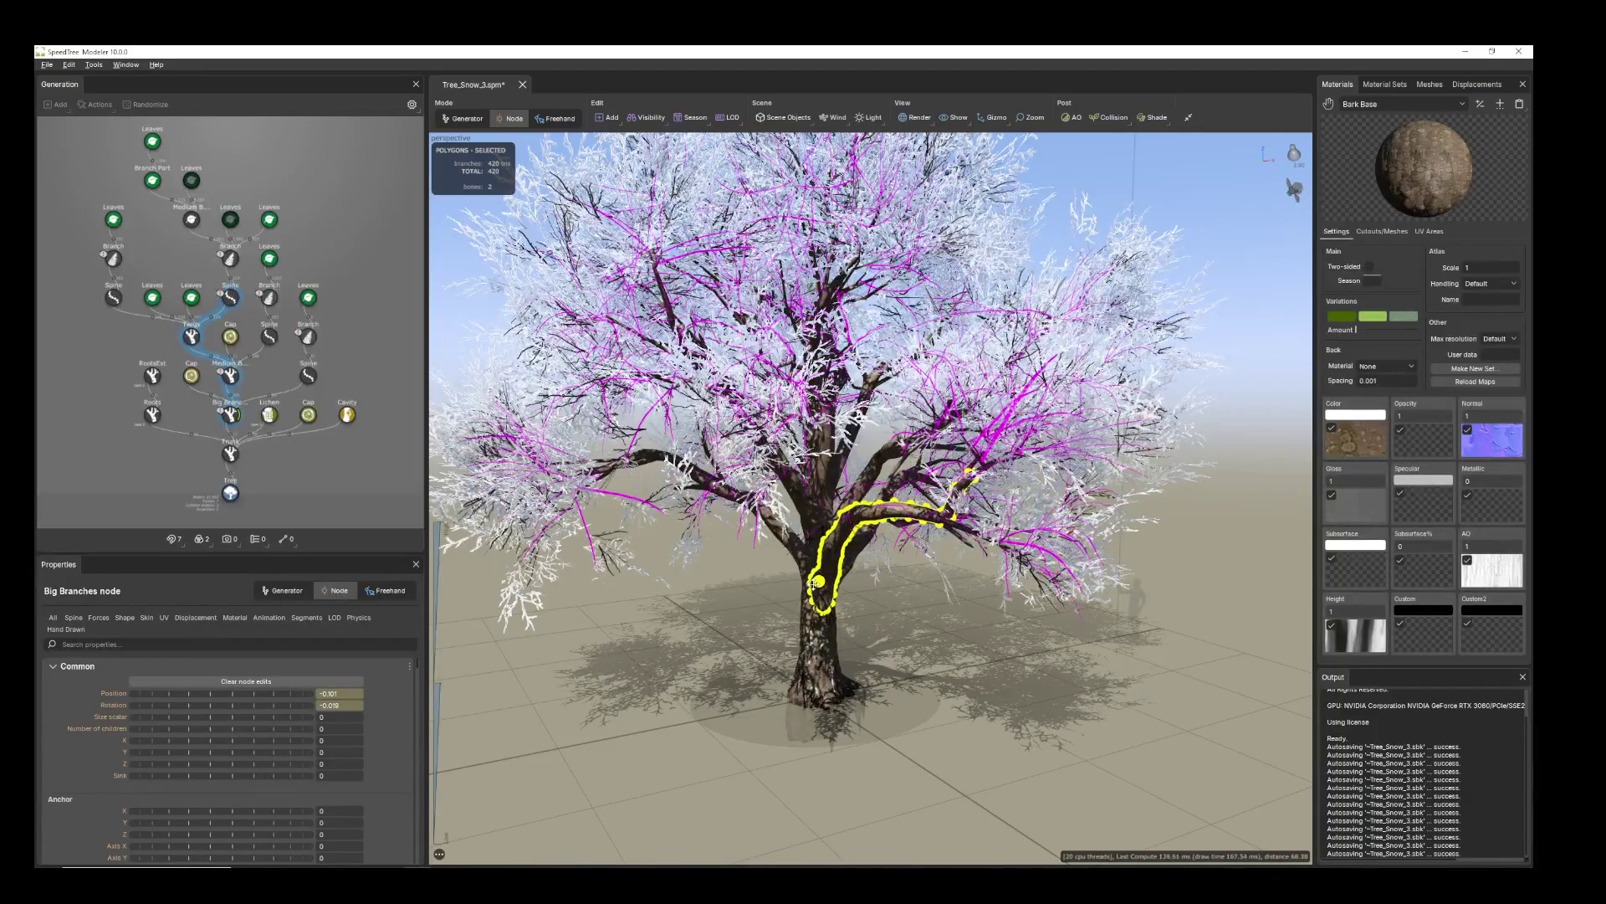
{"action": "scroll", "coordinate": [911, 620], "scroll_direction": "down", "scroll_amount": 3}
{"action": "scroll", "coordinate": [911, 619], "scroll_direction": "up", "scroll_amount": 3}
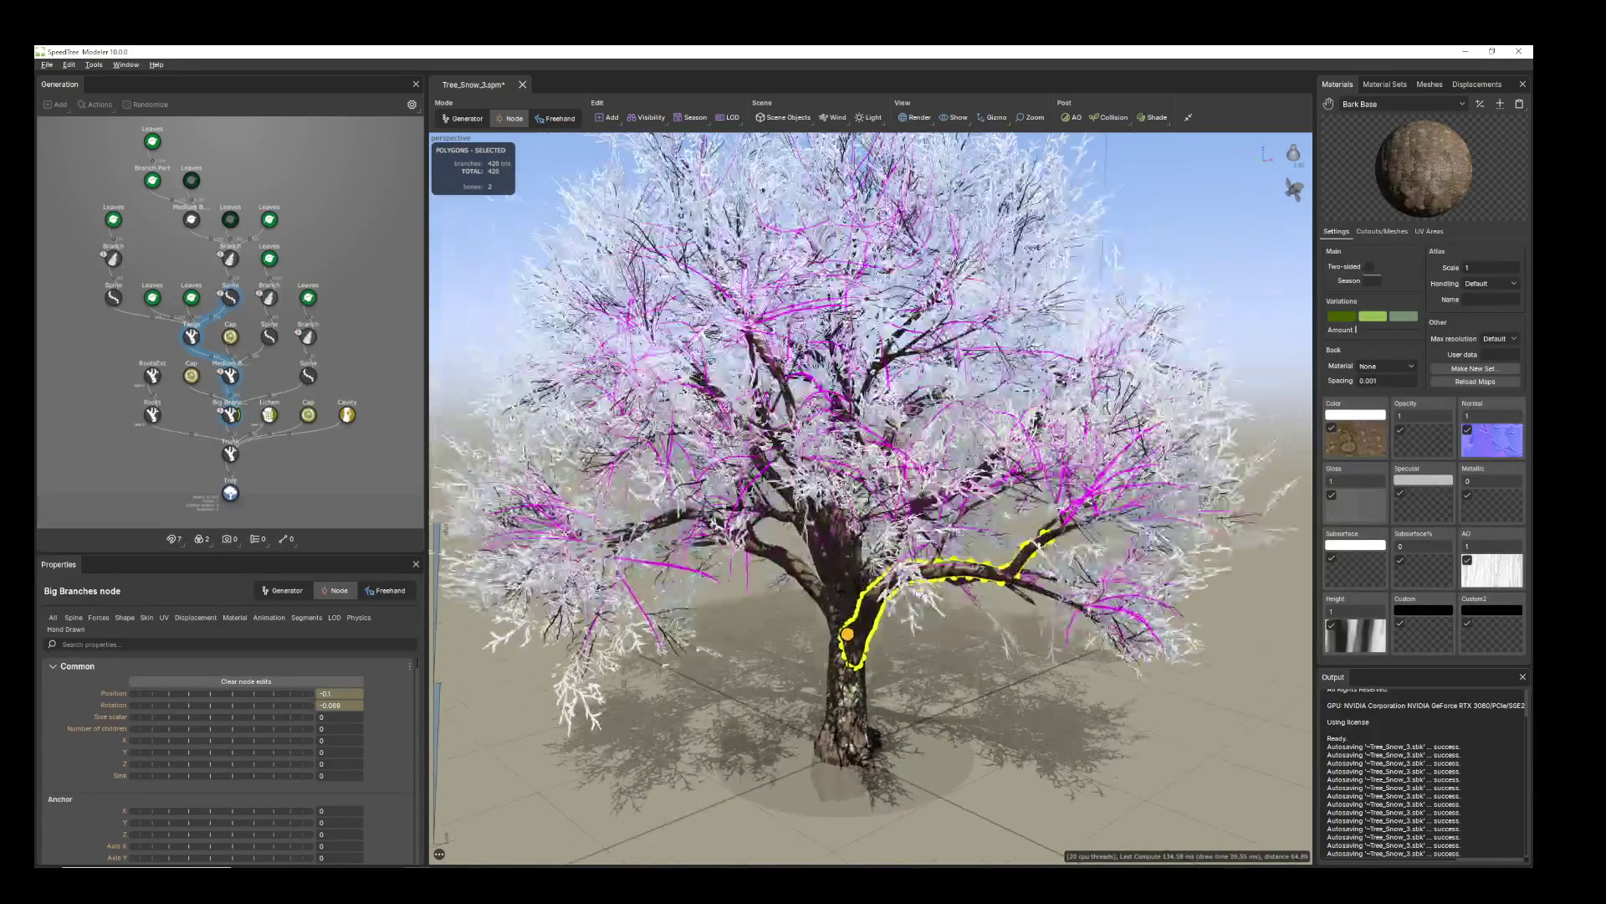
- Deselect the branch and inspect the whole tree's crown and silhouette from several angles and distances
{"action": "left_click", "coordinate": [994, 719]}
{"action": "scroll", "coordinate": [979, 713], "scroll_direction": "down", "scroll_amount": 3}
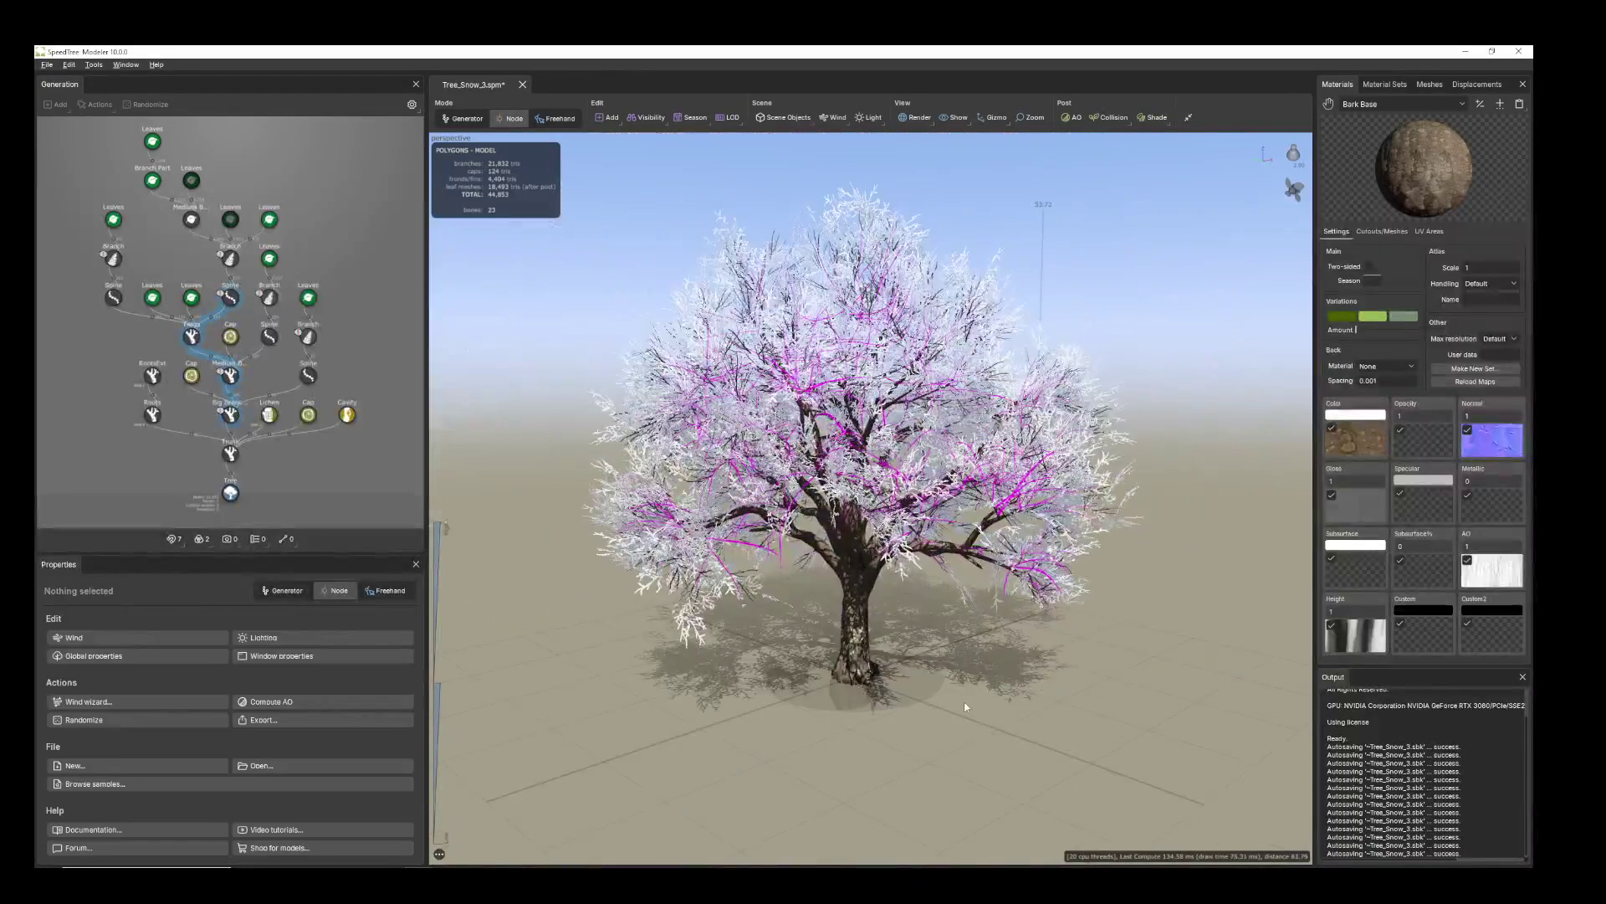
{"action": "scroll", "coordinate": [979, 712], "scroll_direction": "up", "scroll_amount": 2}
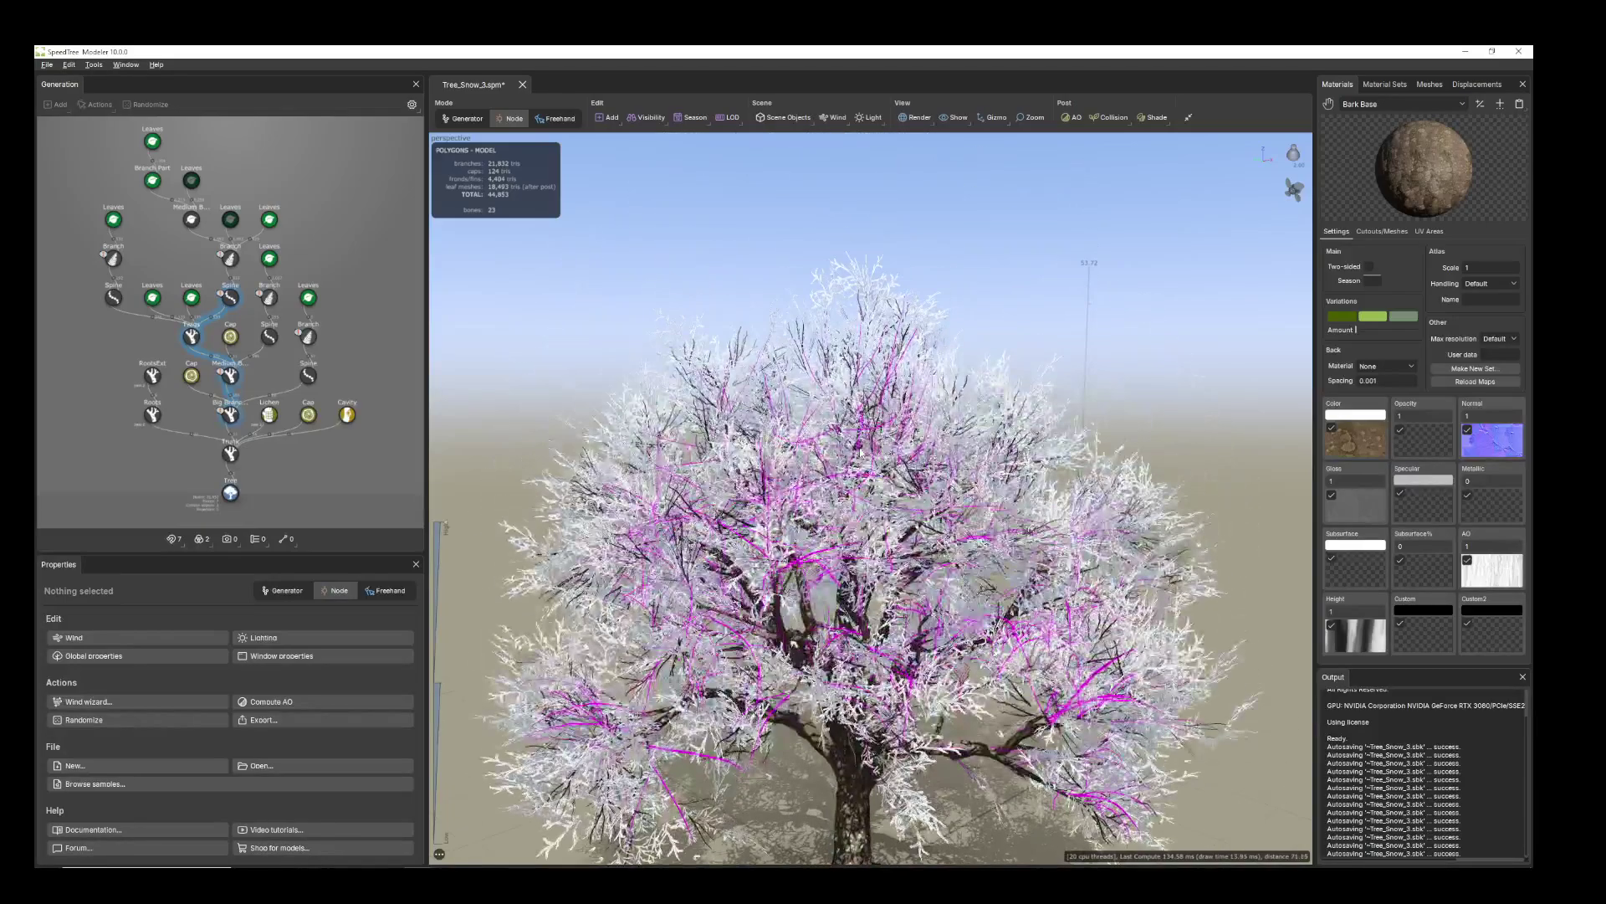
{"action": "scroll", "coordinate": [537, 391], "scroll_direction": "up", "scroll_amount": 2}
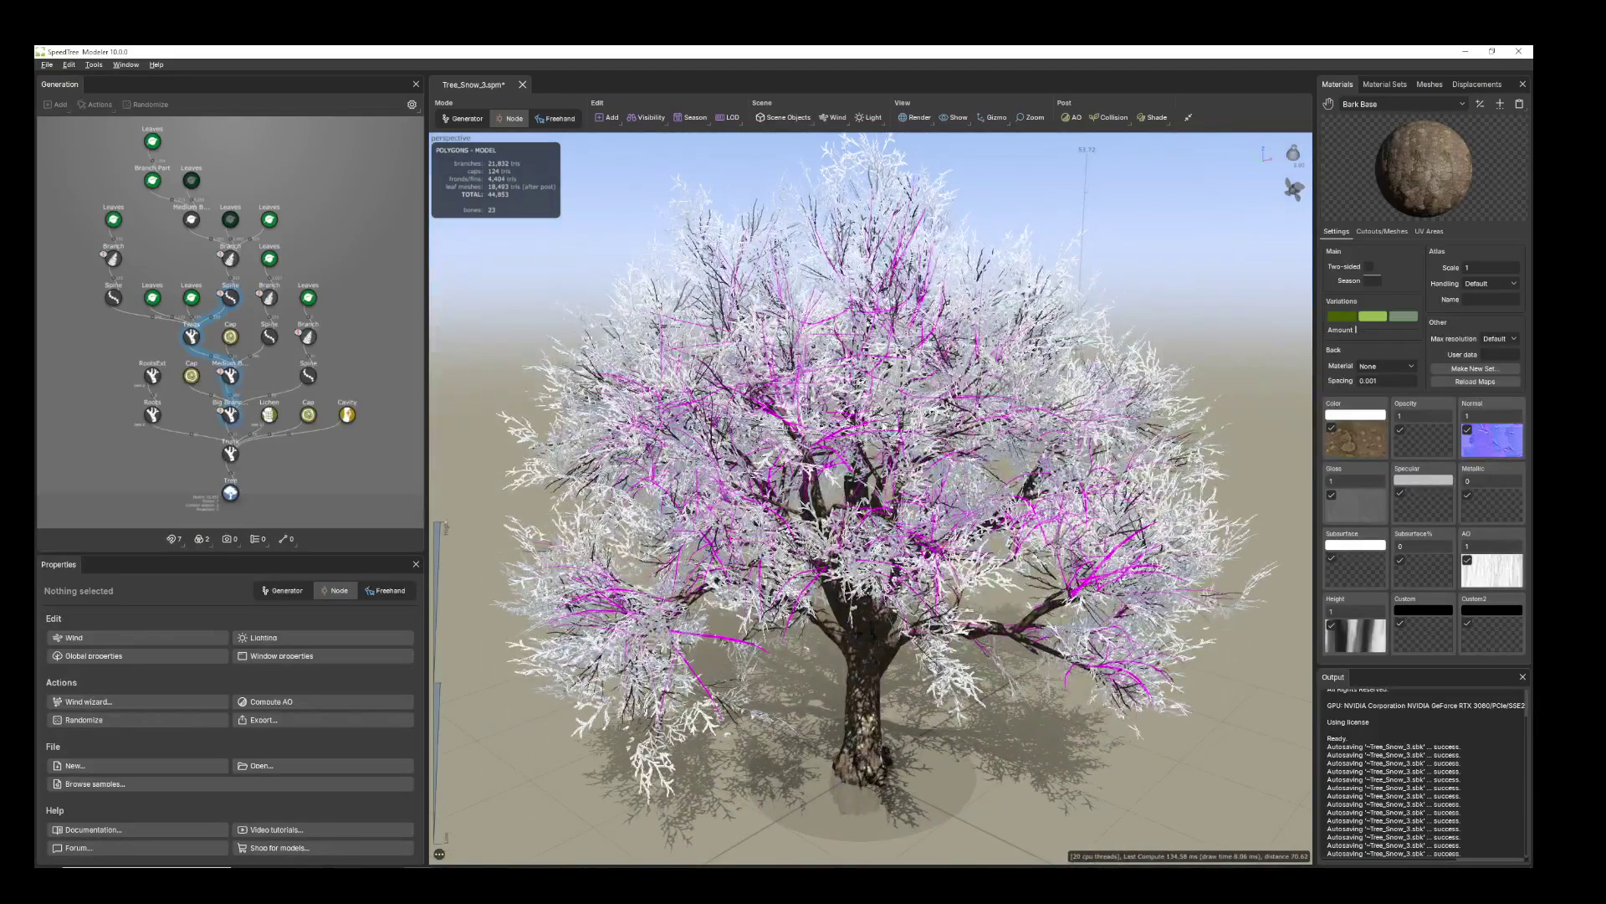
{"action": "left_click_drag", "start_coordinate": [537, 390], "coordinate": [917, 603]}
{"action": "scroll", "coordinate": [935, 428], "scroll_direction": "down", "scroll_amount": 2}
{"action": "scroll", "coordinate": [1255, 535], "scroll_direction": "up", "scroll_amount": 2}
{"action": "scroll", "coordinate": [1061, 494], "scroll_direction": "down", "scroll_amount": 2}
{"action": "scroll", "coordinate": [917, 603], "scroll_direction": "up", "scroll_amount": 1}
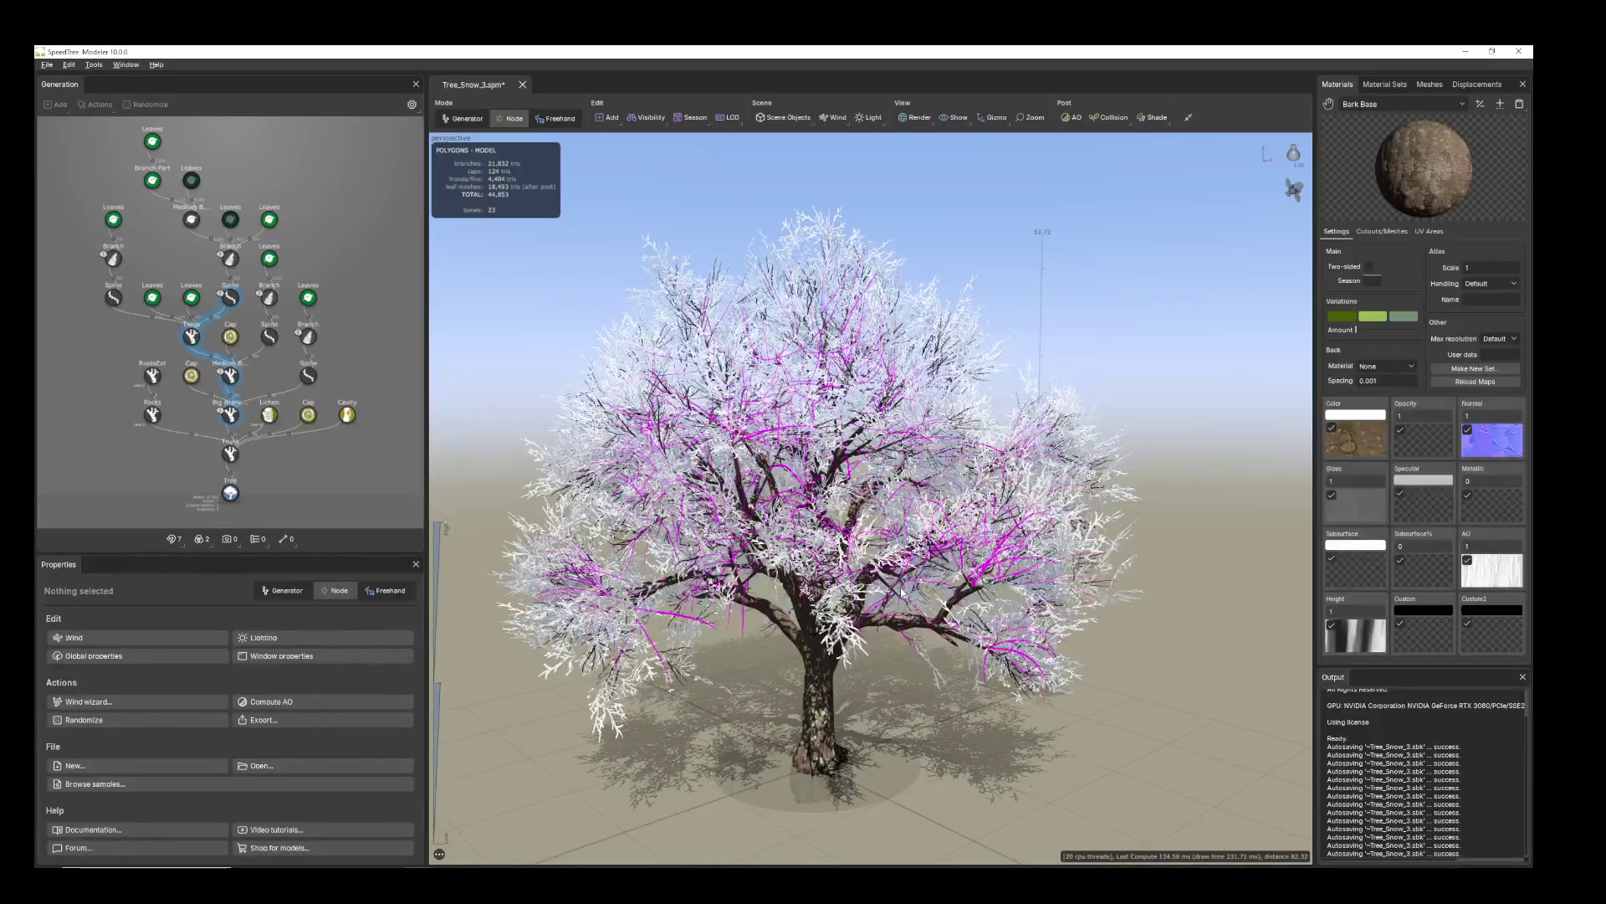
{"action": "scroll", "coordinate": [902, 590], "scroll_direction": "up", "scroll_amount": 4}
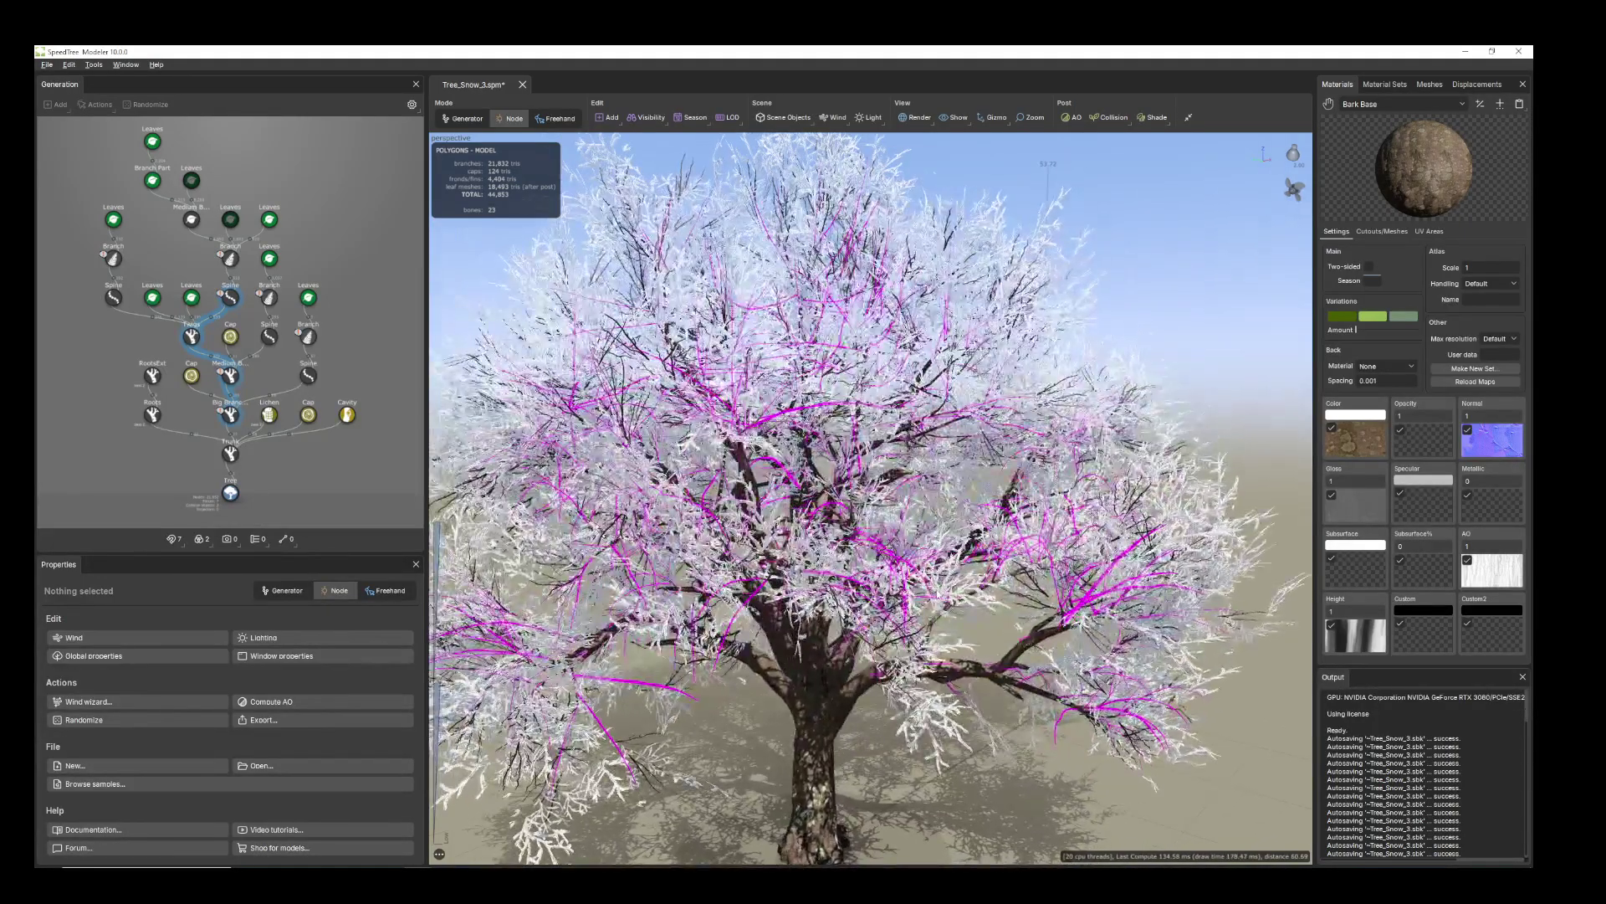
{"action": "scroll", "coordinate": [870, 497], "scroll_direction": "down", "scroll_amount": 2}
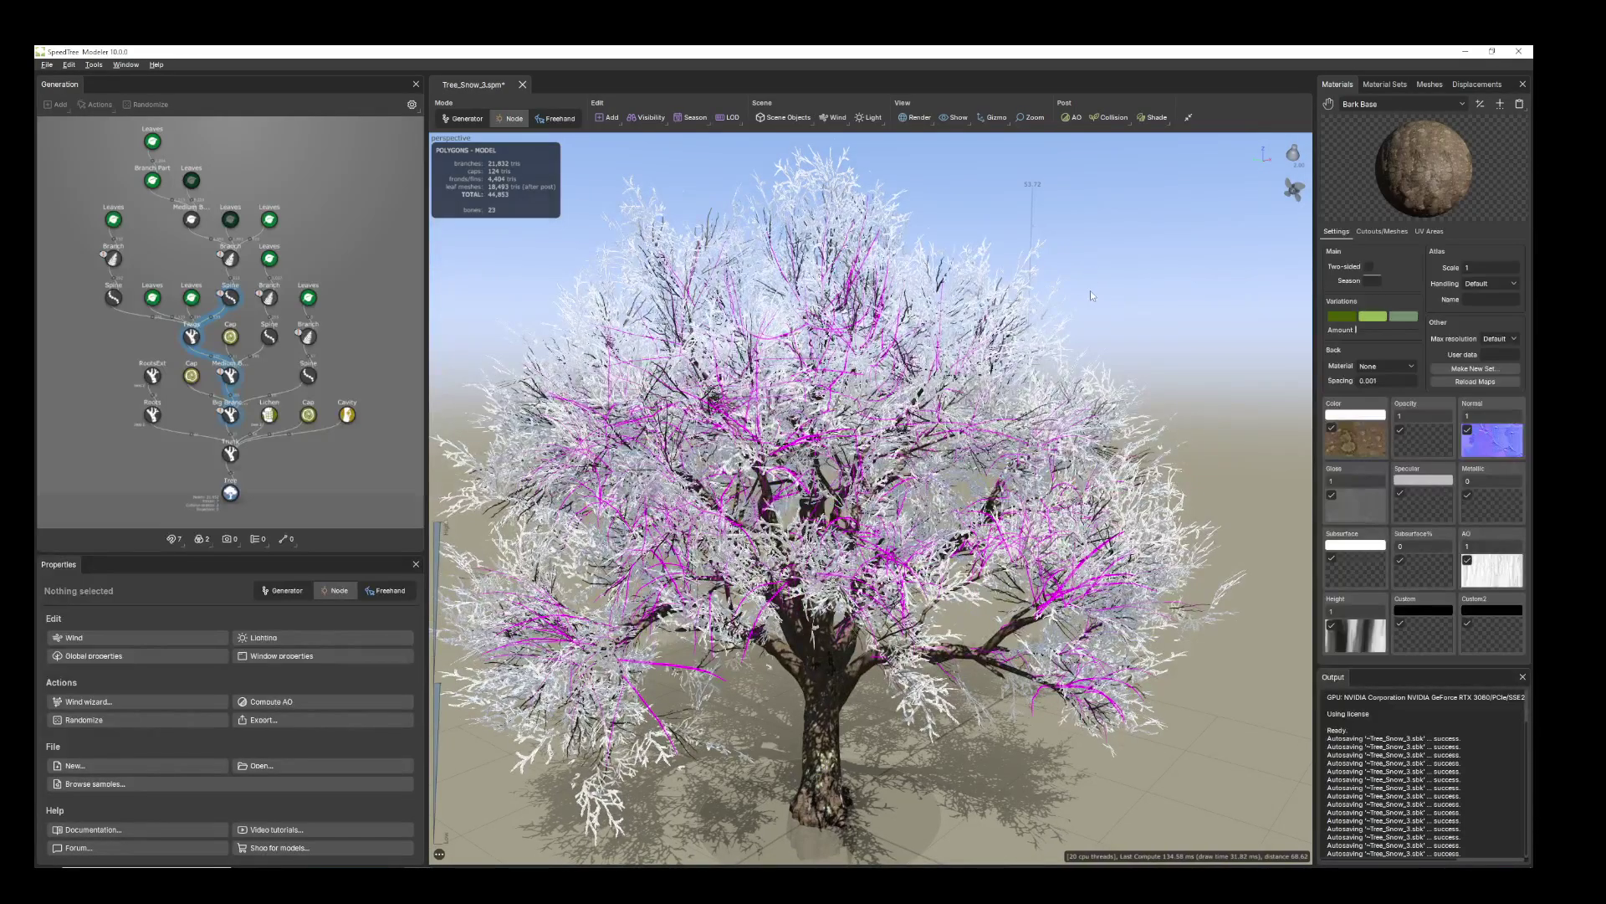